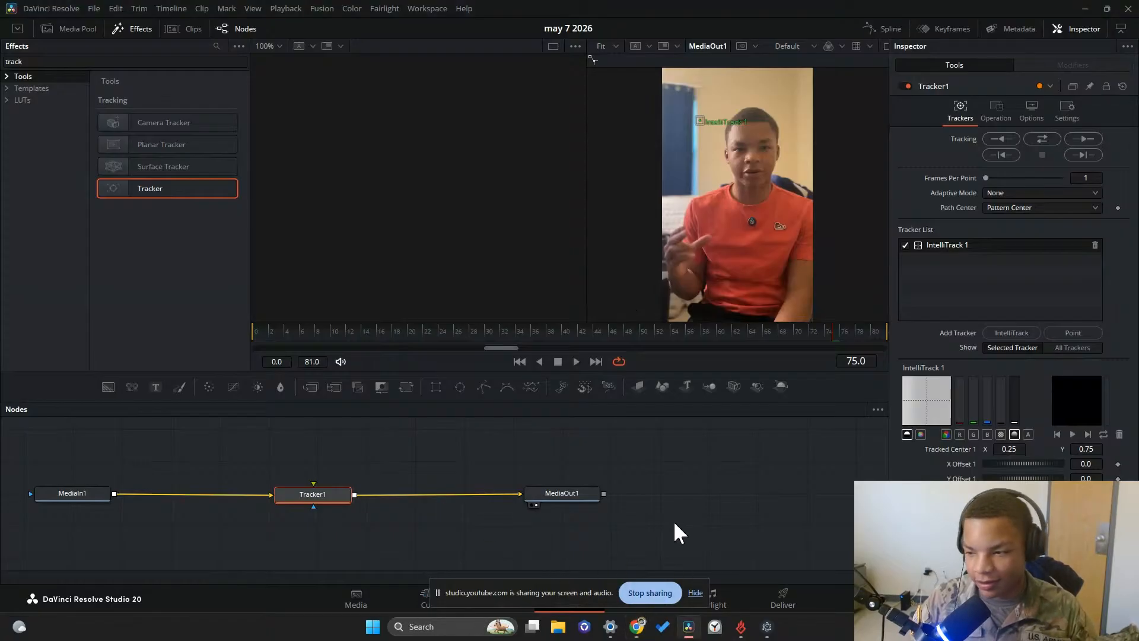
Move the Tracker1 node slightly closer to MediaIn1 and return the playhead to frame 0
left_click_drag(305, 501, 282, 503)
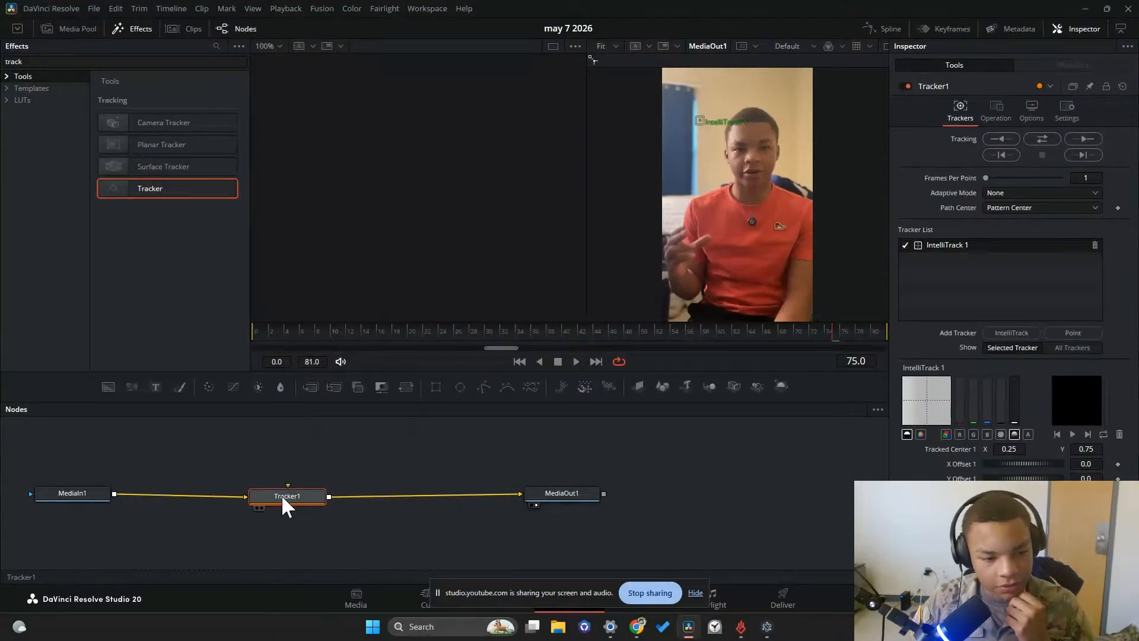
left_click_drag(638, 328, 541, 310)
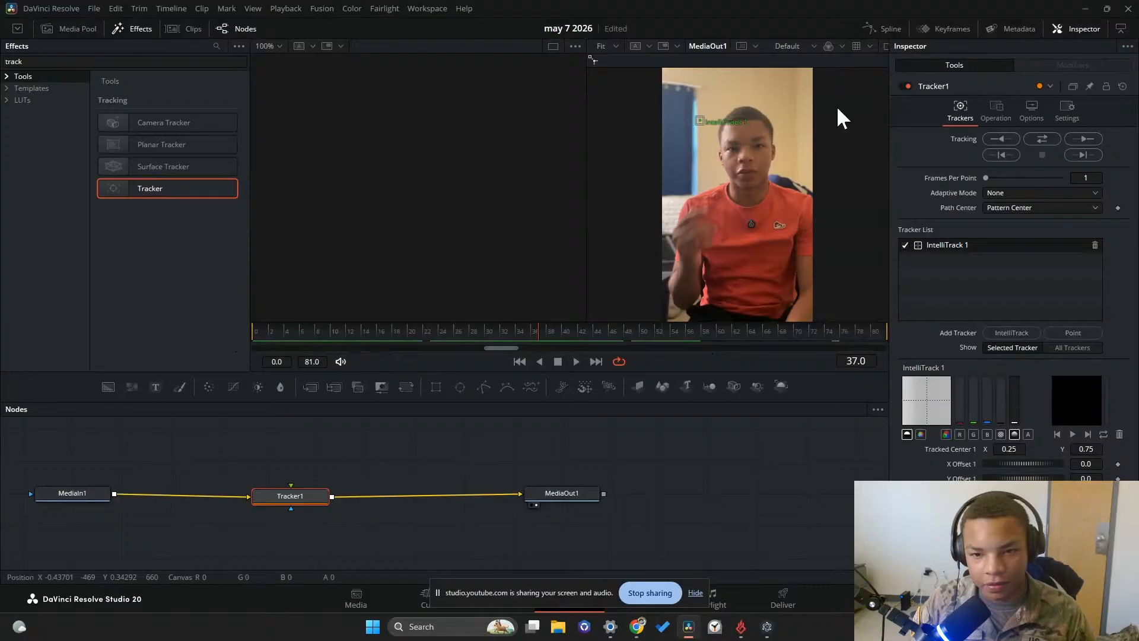
left_click_drag(290, 498, 285, 494)
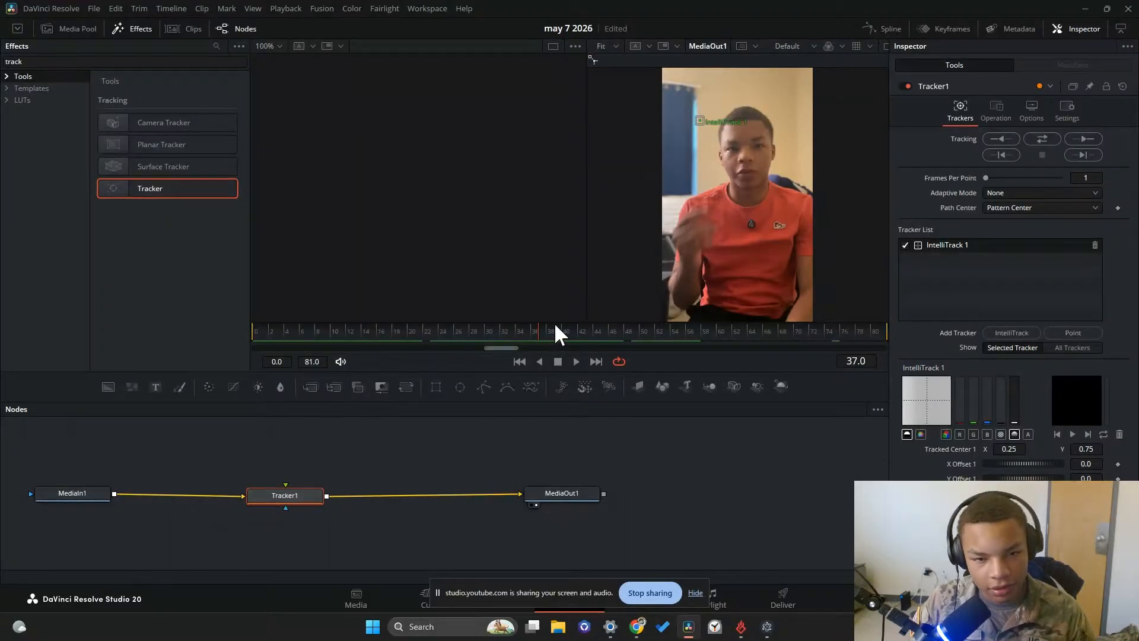
left_click_drag(553, 330, 254, 330)
Place the IntelliTrack 1 point on the subject's forehead and set Tracker1's operation to Match Move
mouse_move(699, 121)
left_mouse_down()
mouse_move(783, 158)
mouse_move(753, 158)
mouse_move(745, 132)
mouse_move(748, 142)
left_mouse_up()
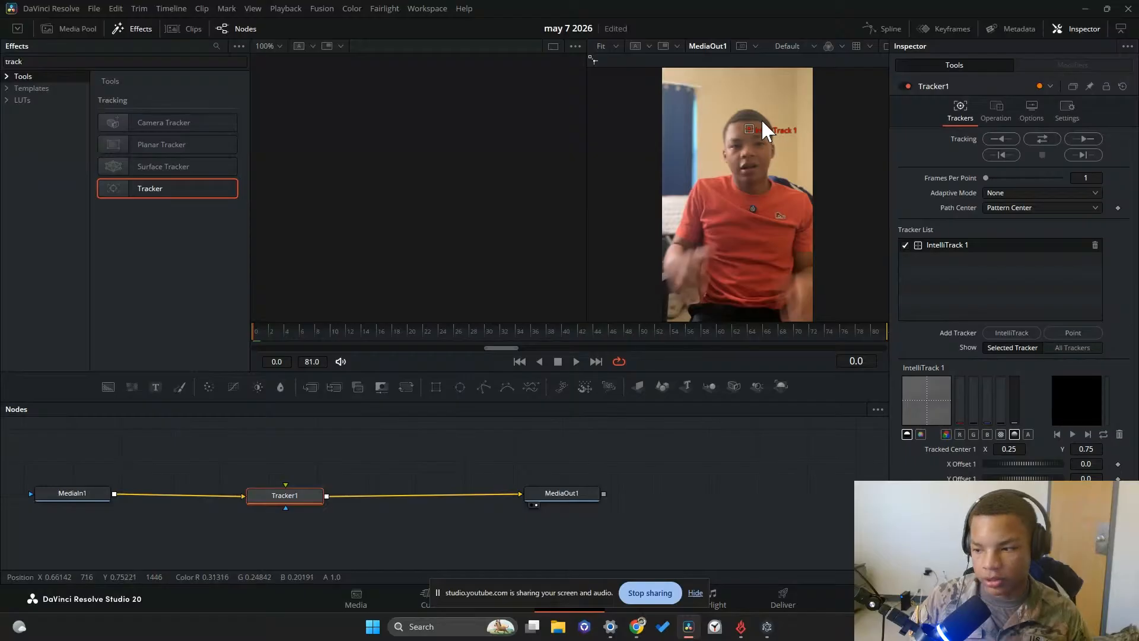
left_click(995, 113)
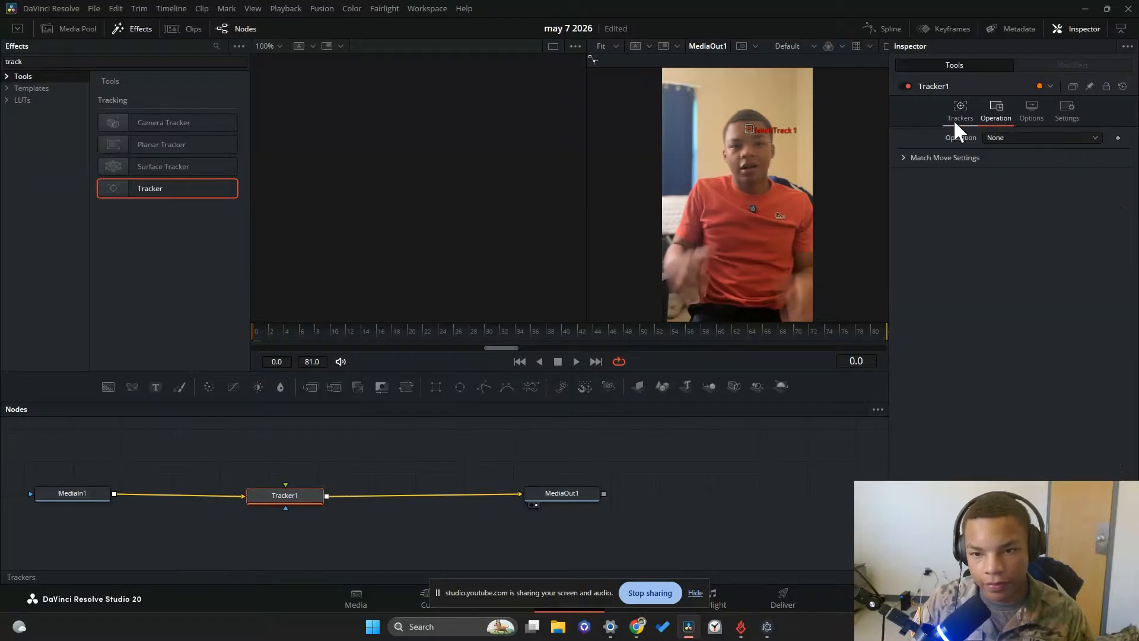
left_click(1002, 139)
left_click(1023, 172)
left_click(961, 114)
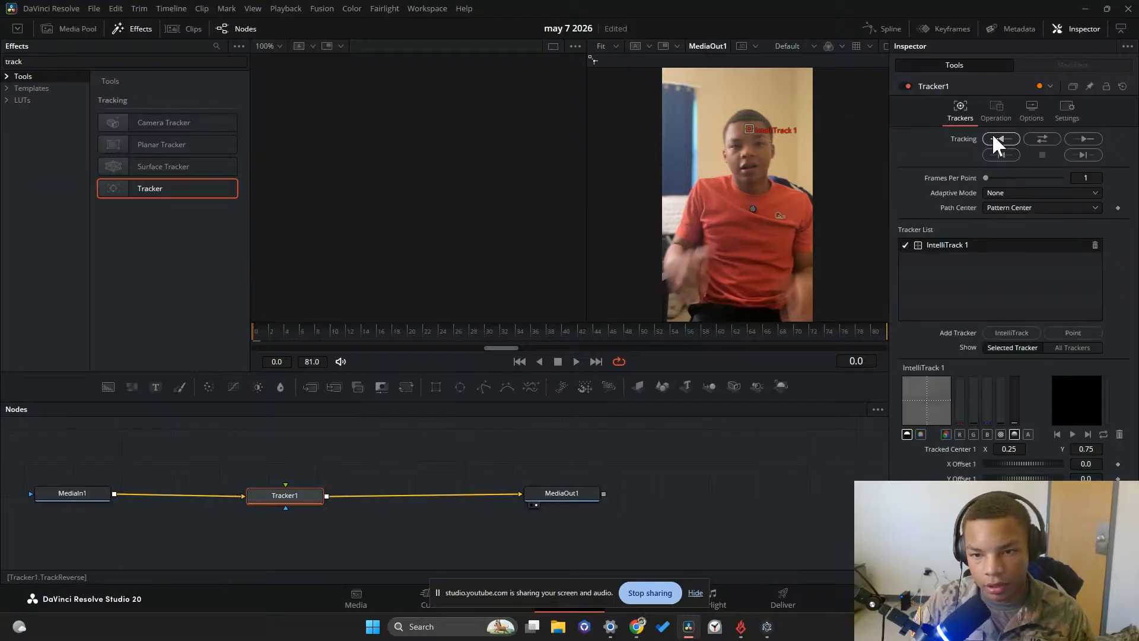
left_click(996, 112)
left_click(1018, 153)
left_click(1016, 169)
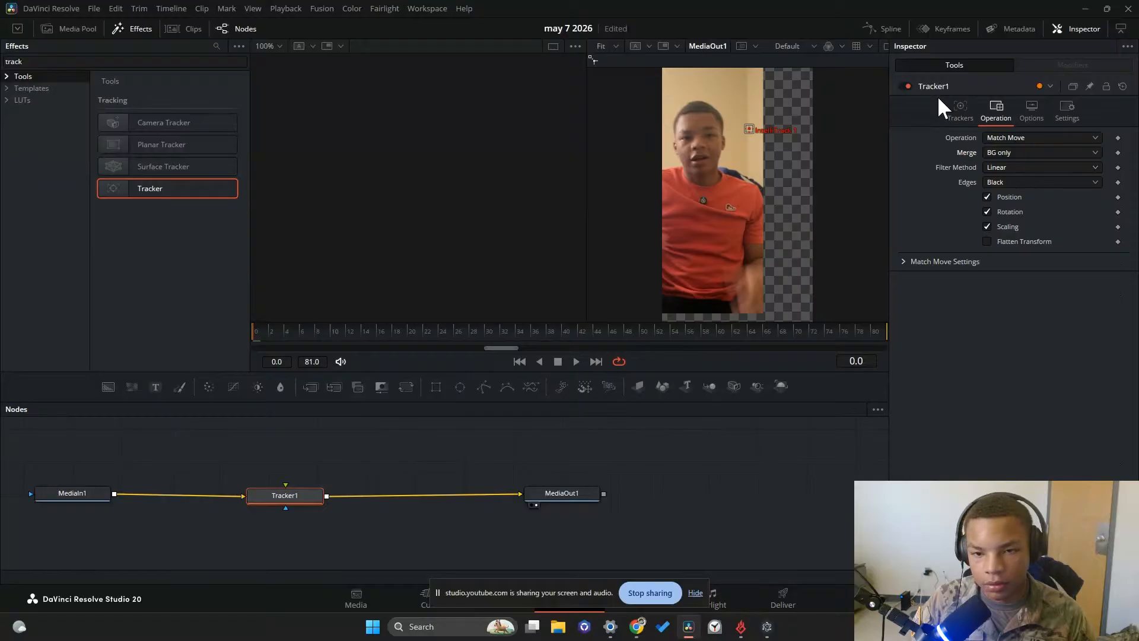
Try to track the forehead point in both directions, and reset Tracker1 to its default settings
left_click(956, 112)
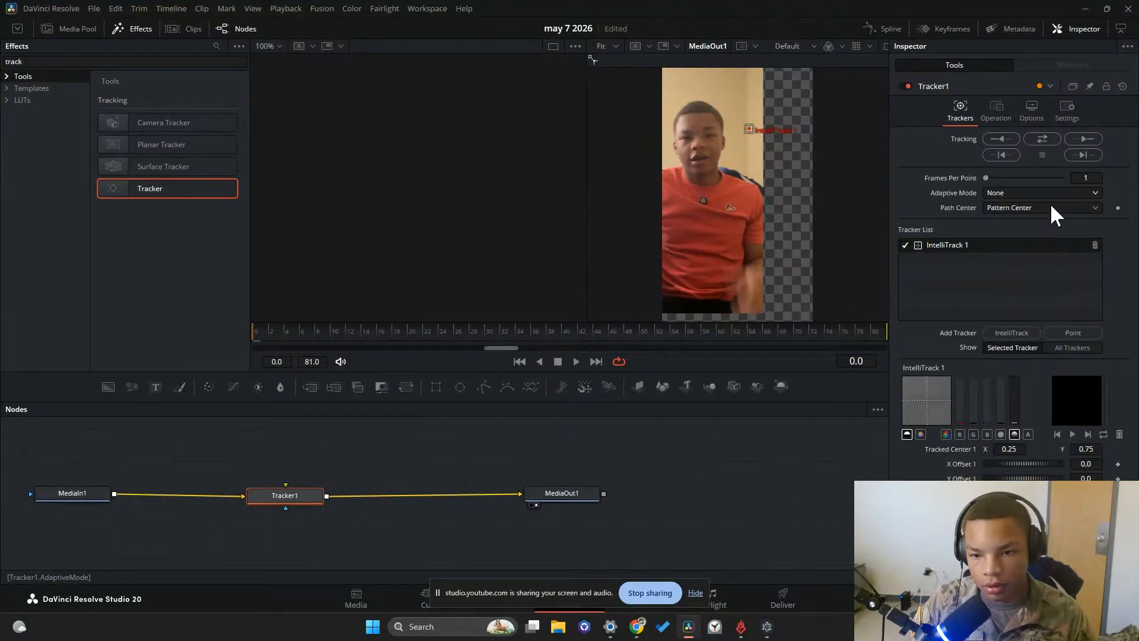
left_click(1042, 139)
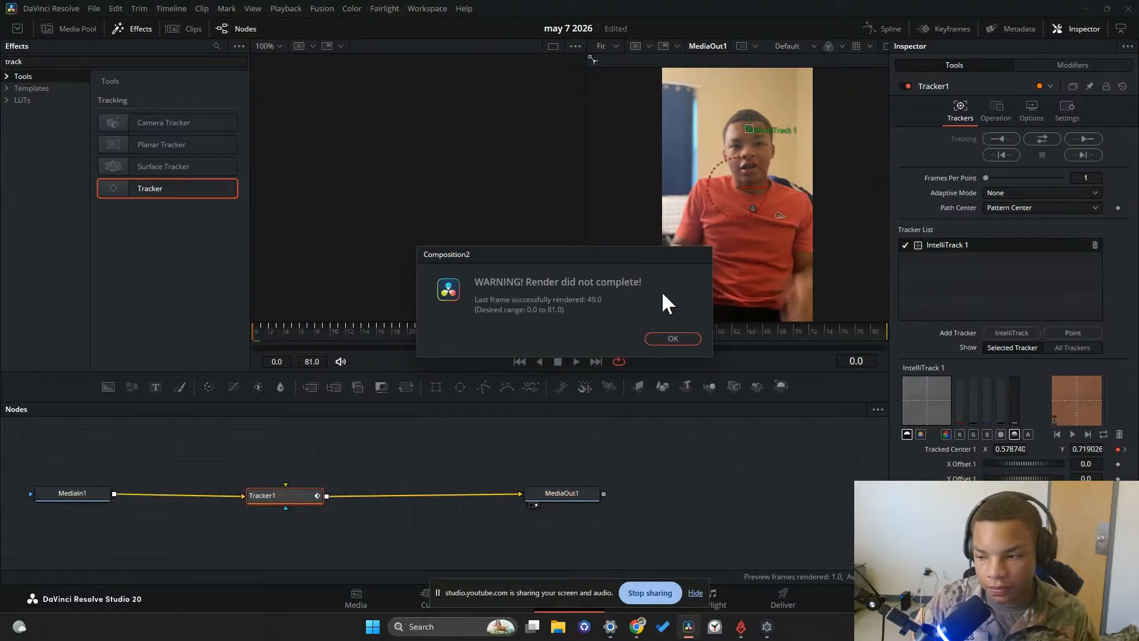
left_click(661, 339)
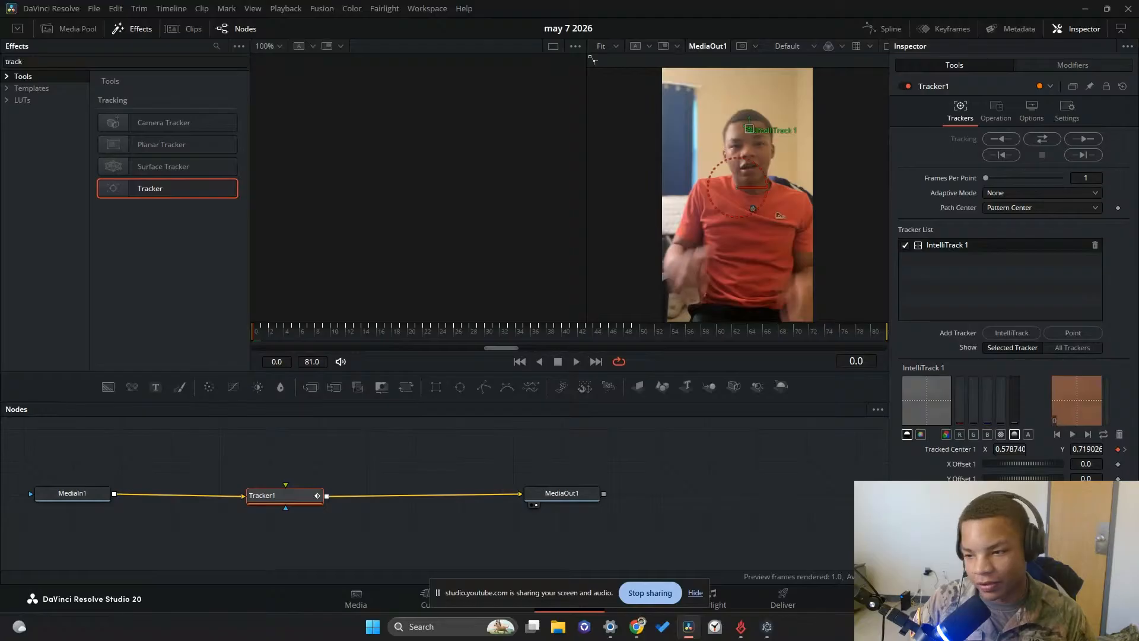
left_click(1123, 87)
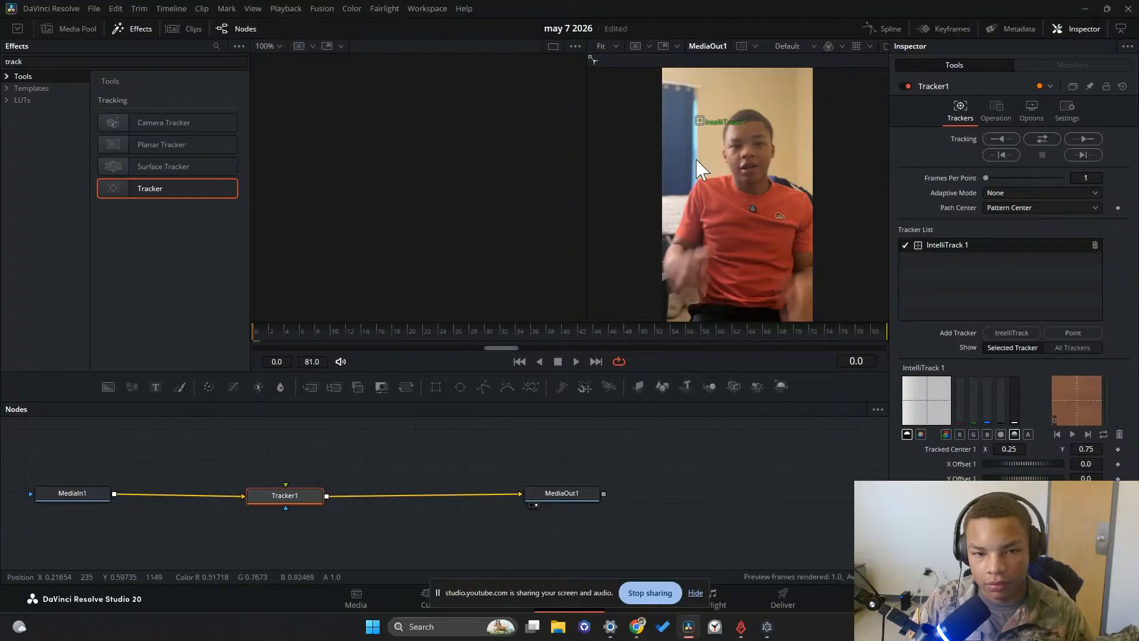
Place the IntelliTrack 1 point beside the subject's eye, track it through the whole clip, and return to frame 0
left_click_drag(700, 124, 725, 152)
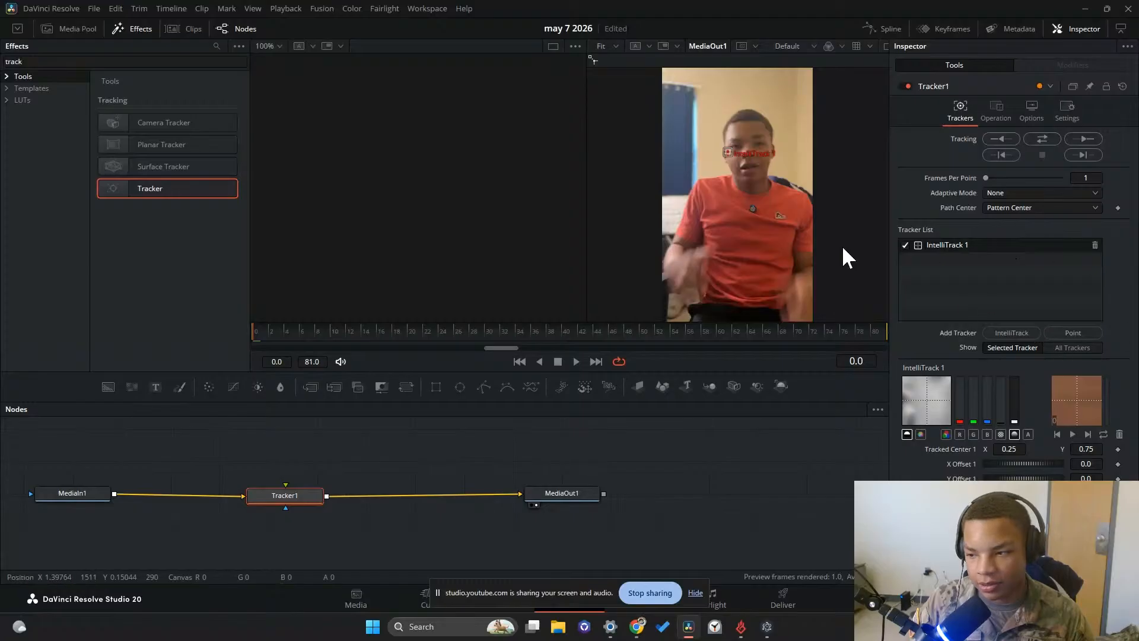
left_click(1008, 141)
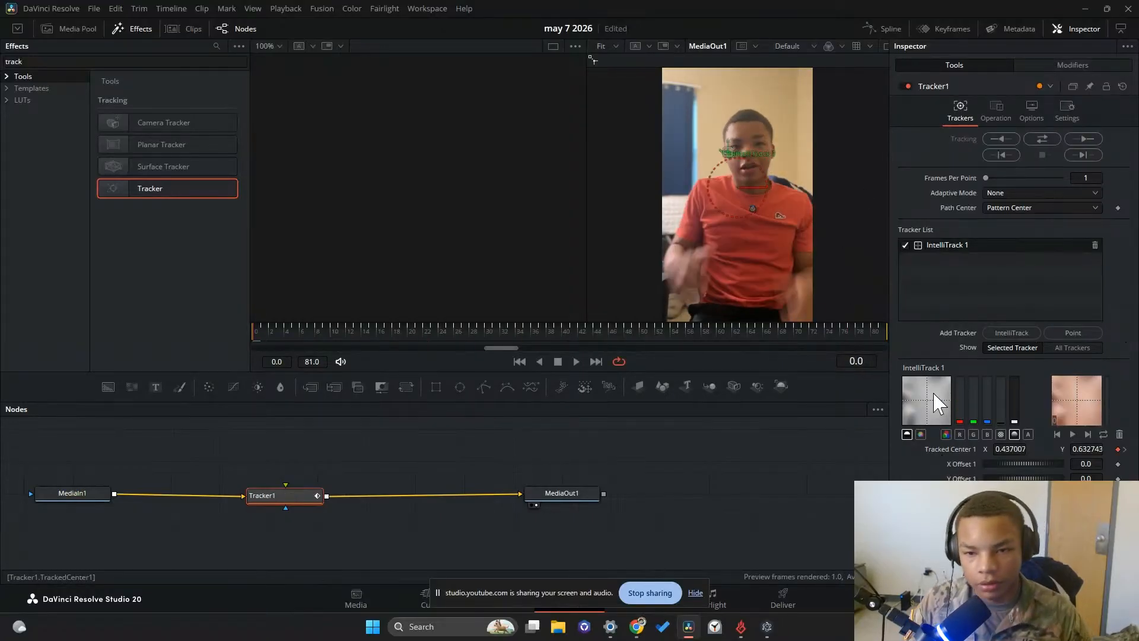
left_click(642, 330)
left_click_drag(642, 328, 196, 302)
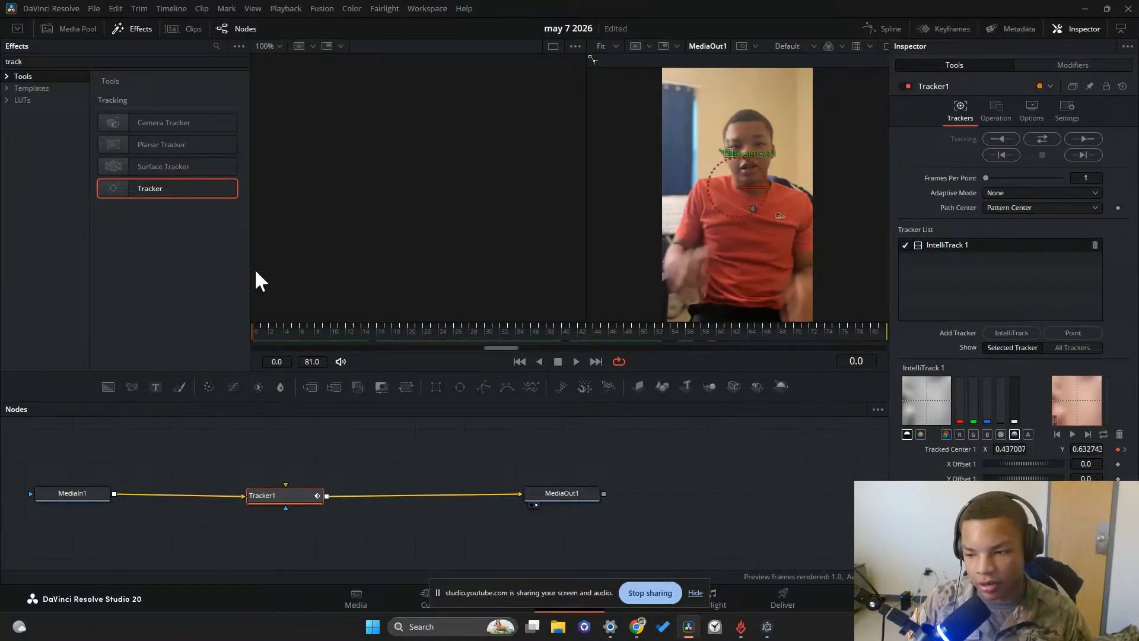
Set Tracker1's operation to Match Move and scrub to frame 51 to check the stabilization
left_click(996, 121)
left_click(1005, 138)
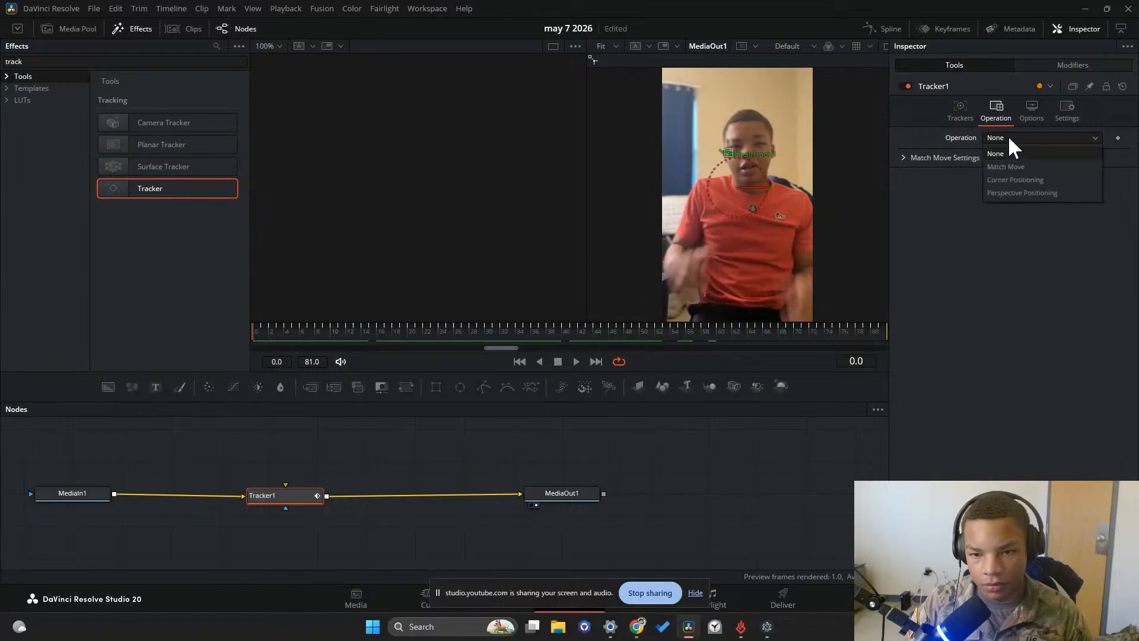
left_click(1012, 159)
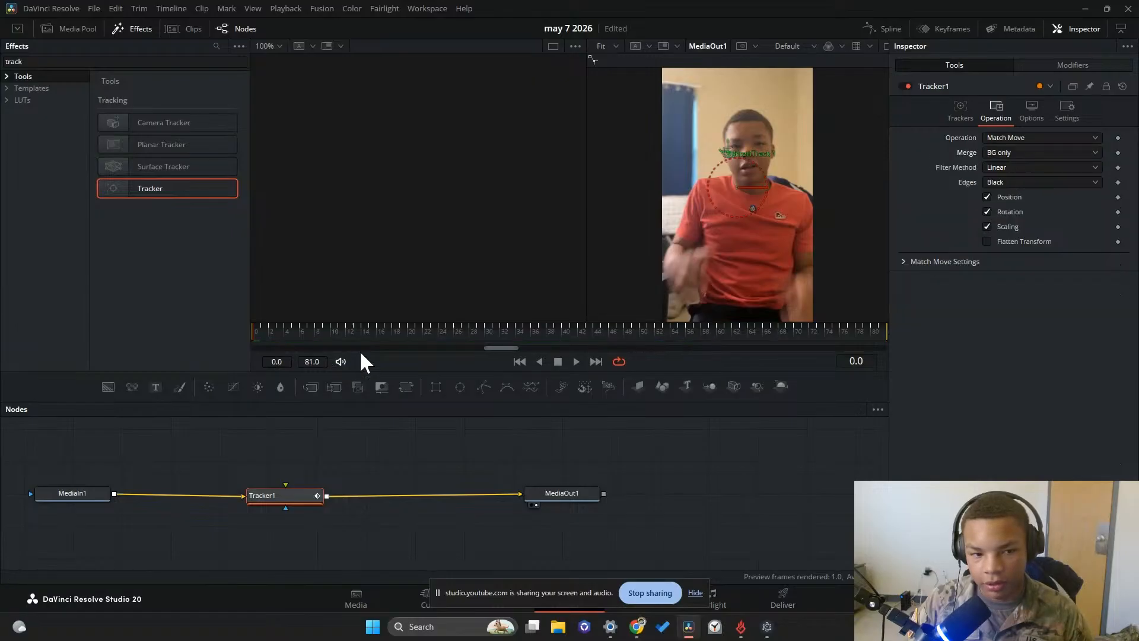
left_click_drag(363, 334, 655, 326)
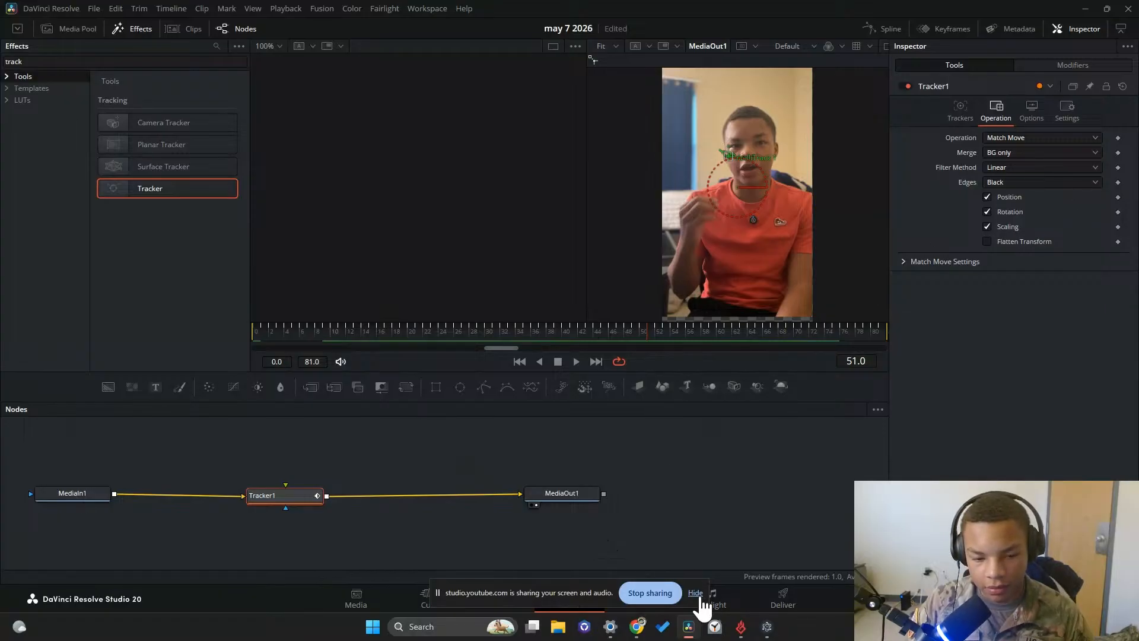
Switch to the Edit page and play Timeline 1 from its beginning
left_click(697, 594)
left_click(500, 599)
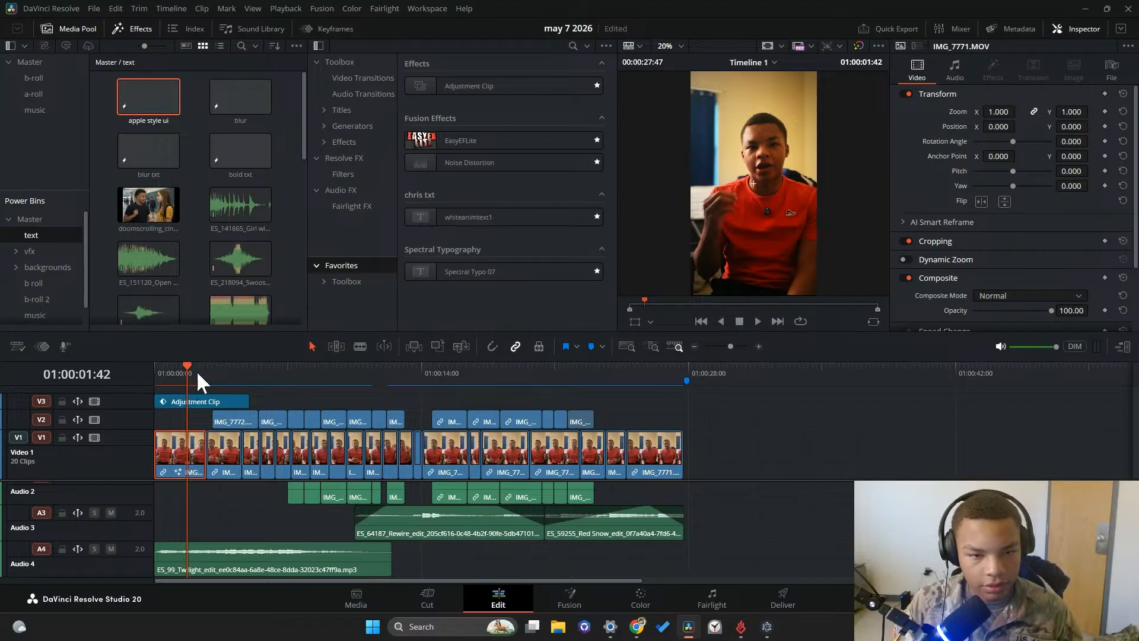
left_click(170, 369)
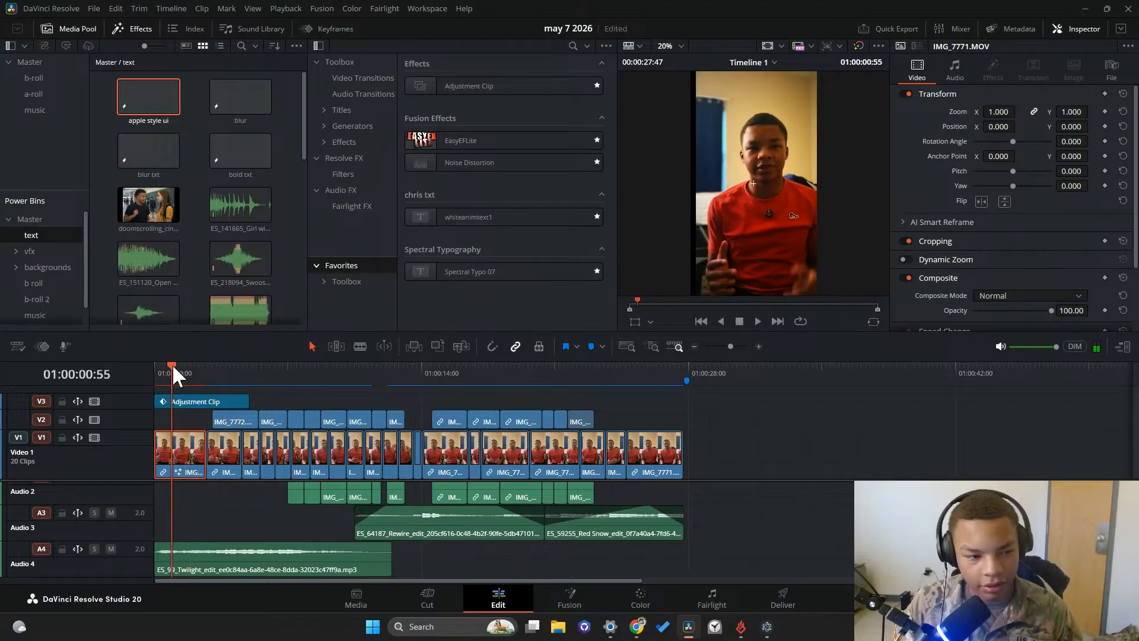
left_click_drag(172, 365, 154, 367)
left_click(755, 321)
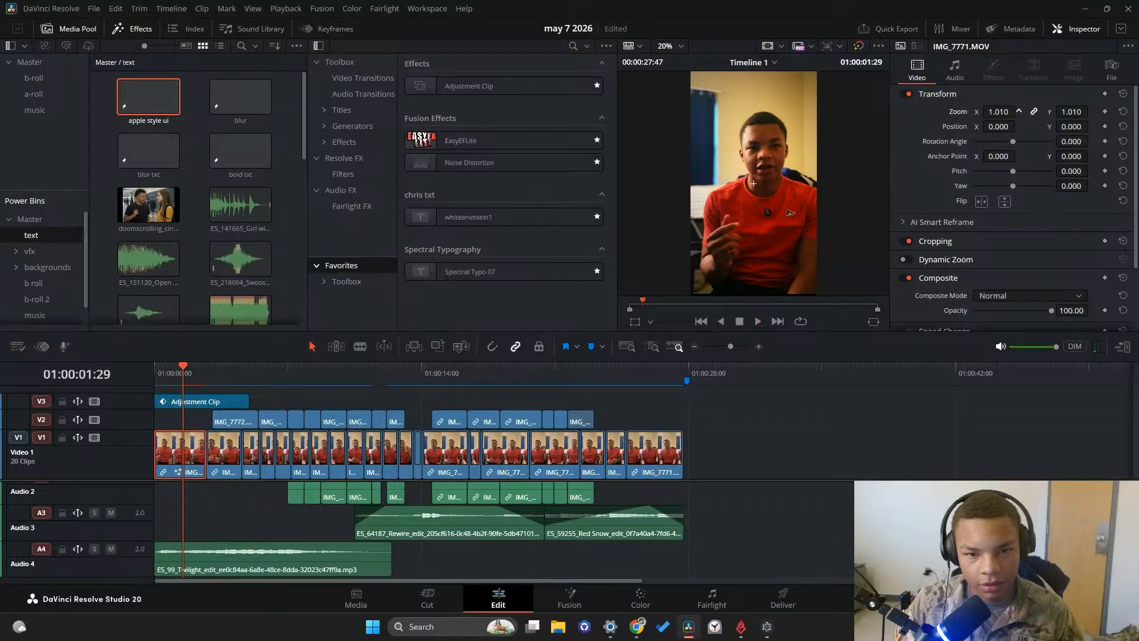
Set the first video clip's zoom to 1.120 in X and Y and play back the result
left_click(164, 370)
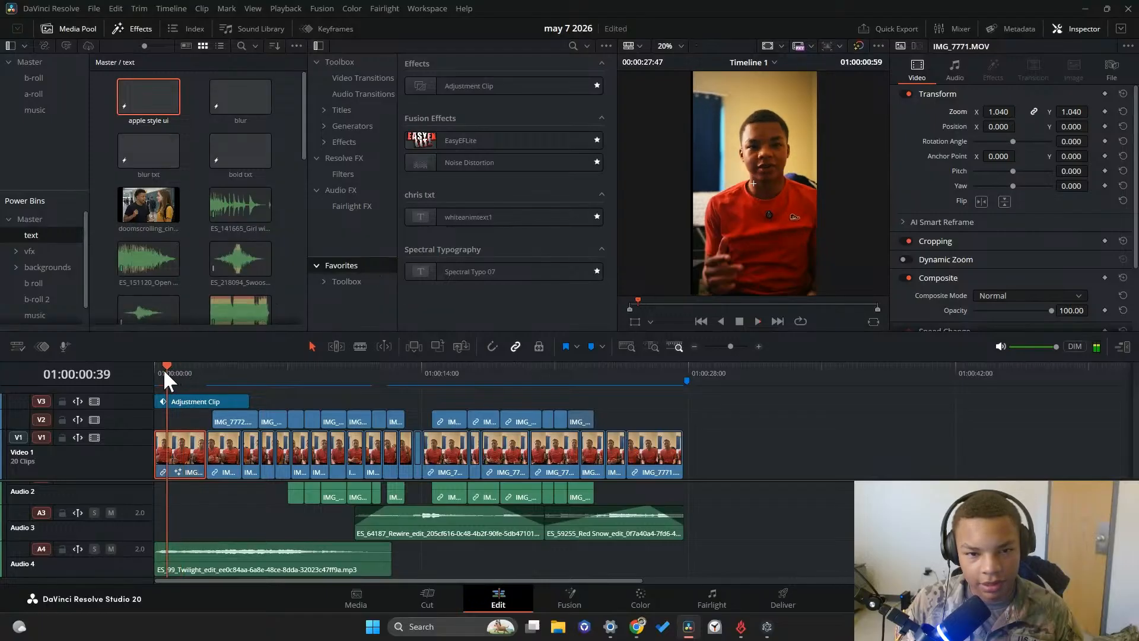
mouse_move(164, 373)
left_mouse_down()
mouse_move(201, 374)
mouse_move(183, 374)
left_mouse_up()
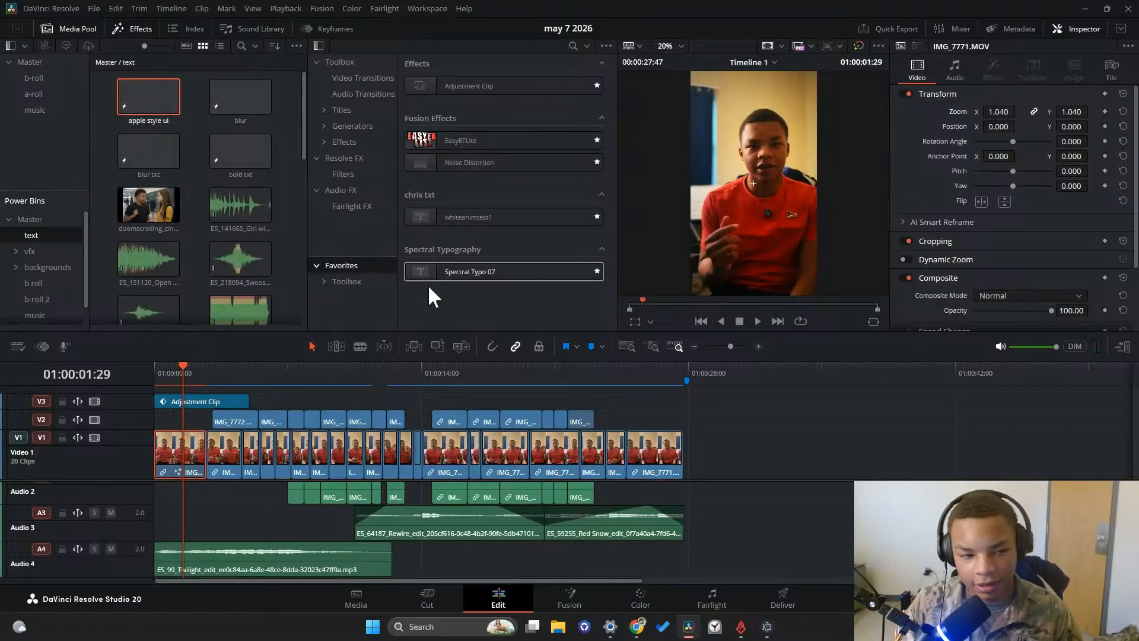
mouse_move(190, 371)
left_mouse_down()
mouse_move(162, 370)
mouse_move(175, 374)
left_mouse_up()
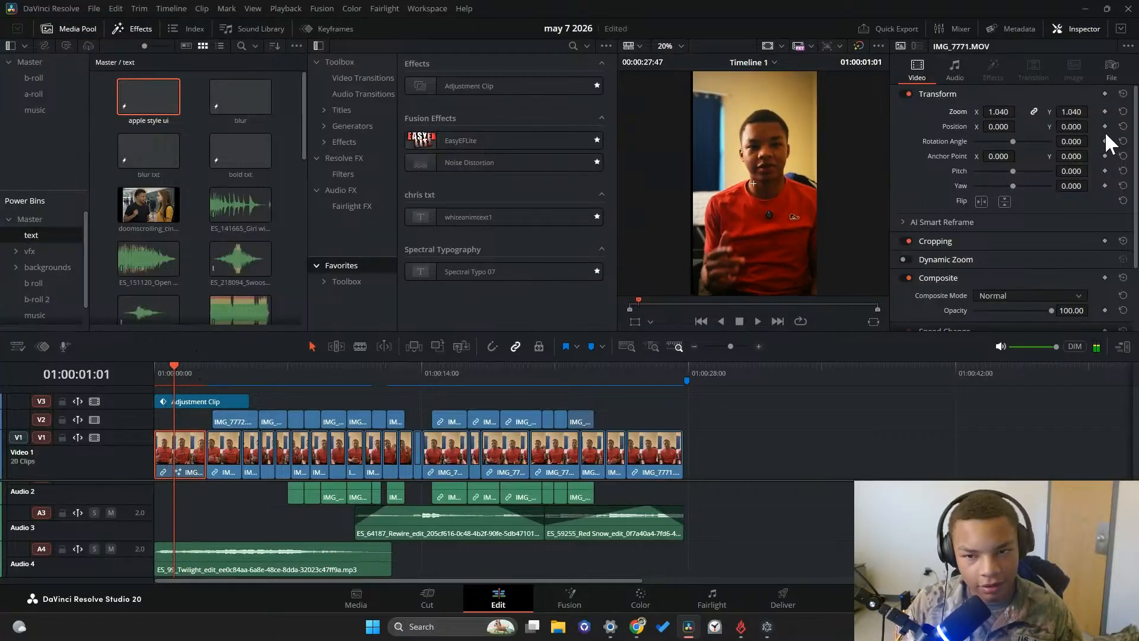
left_click_drag(999, 111, 1015, 112)
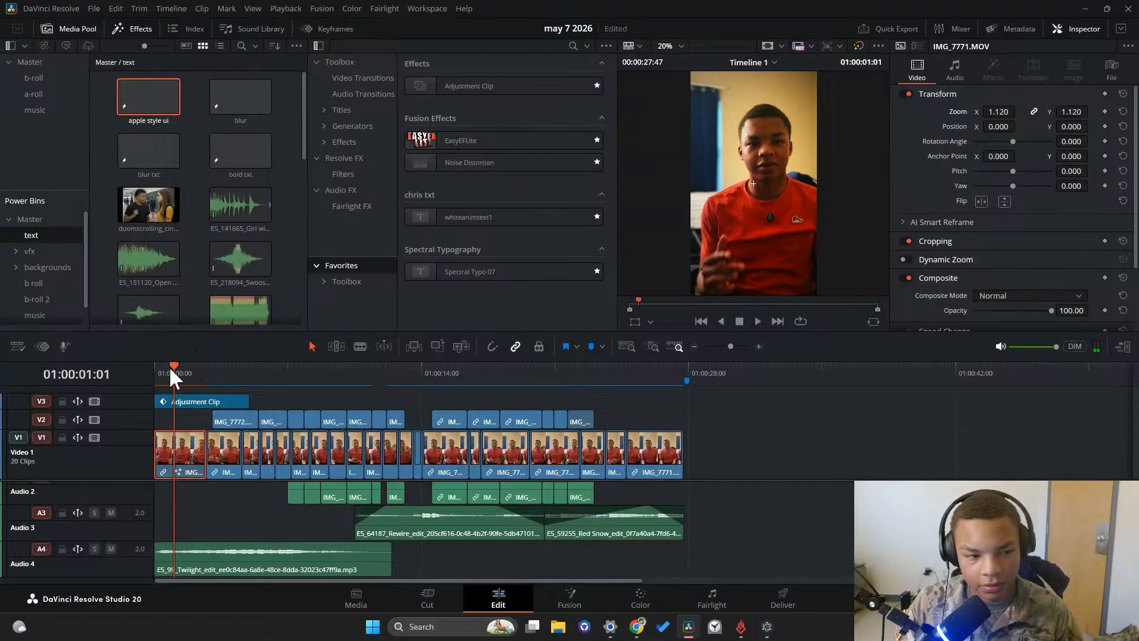
left_click(757, 321)
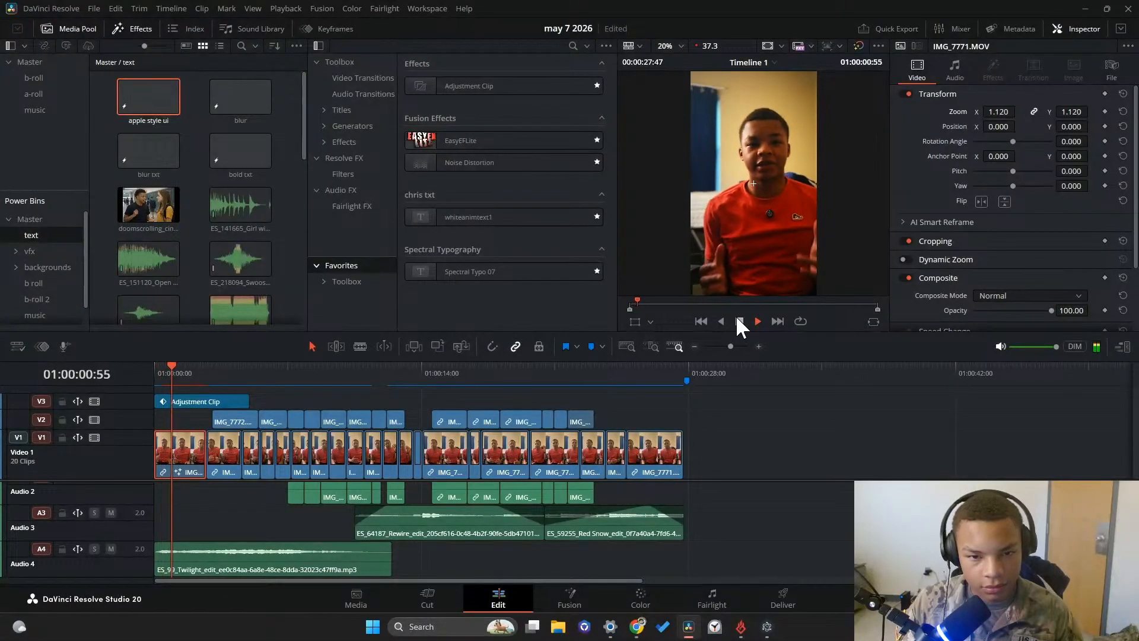
left_click(740, 317)
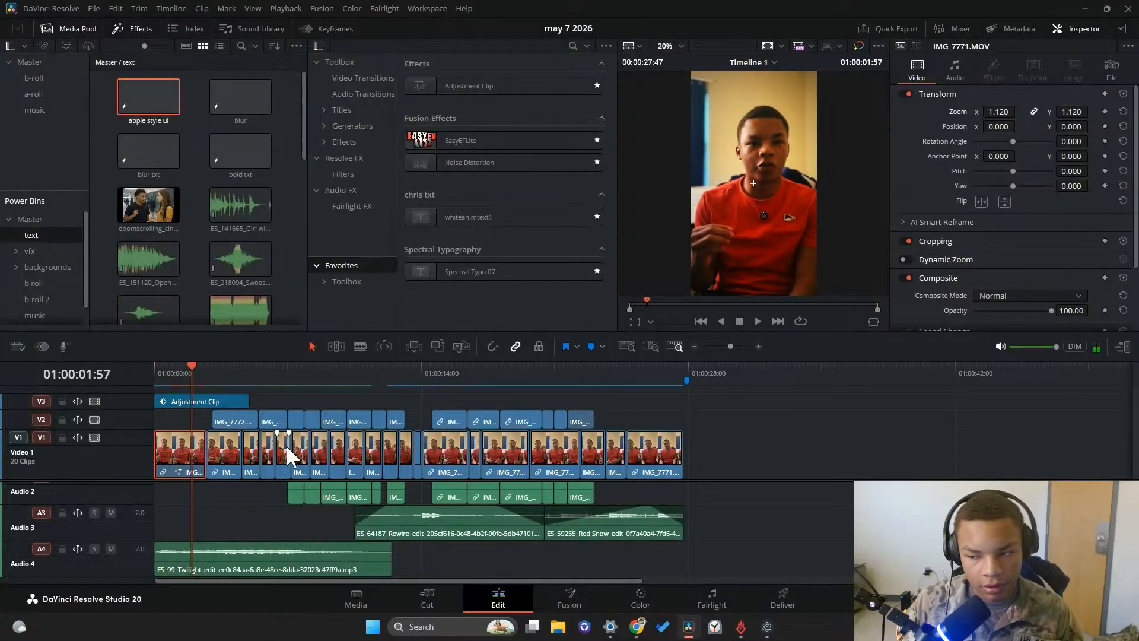
Look over the b-roll clips in the second half of the timeline and the audio tracks beneath them
mouse_move(637, 627)
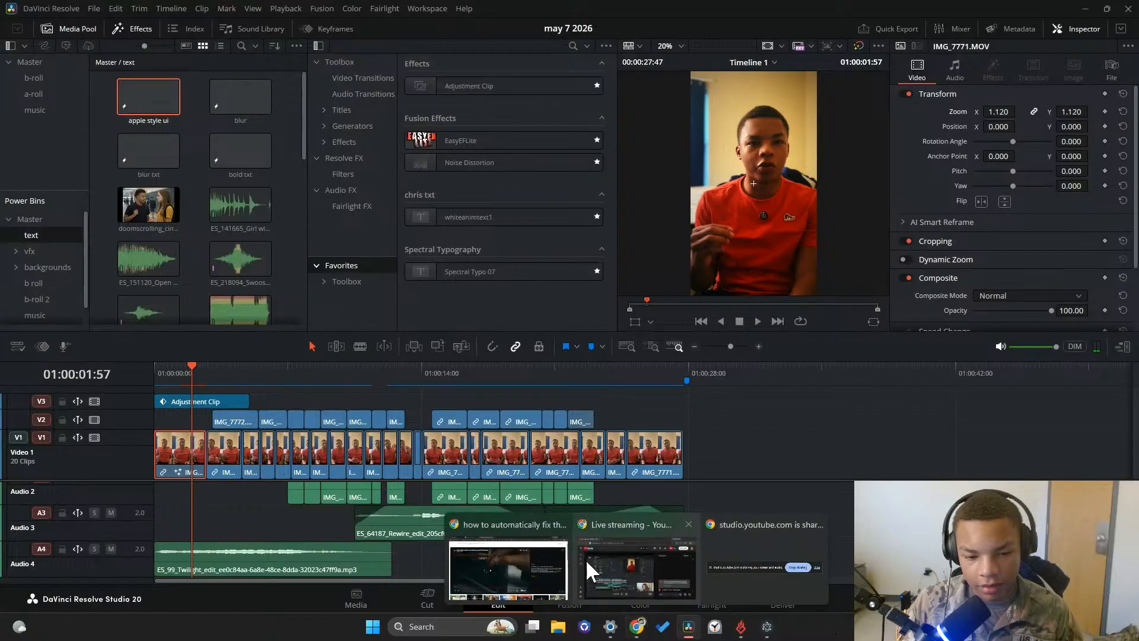
mouse_move(446, 557)
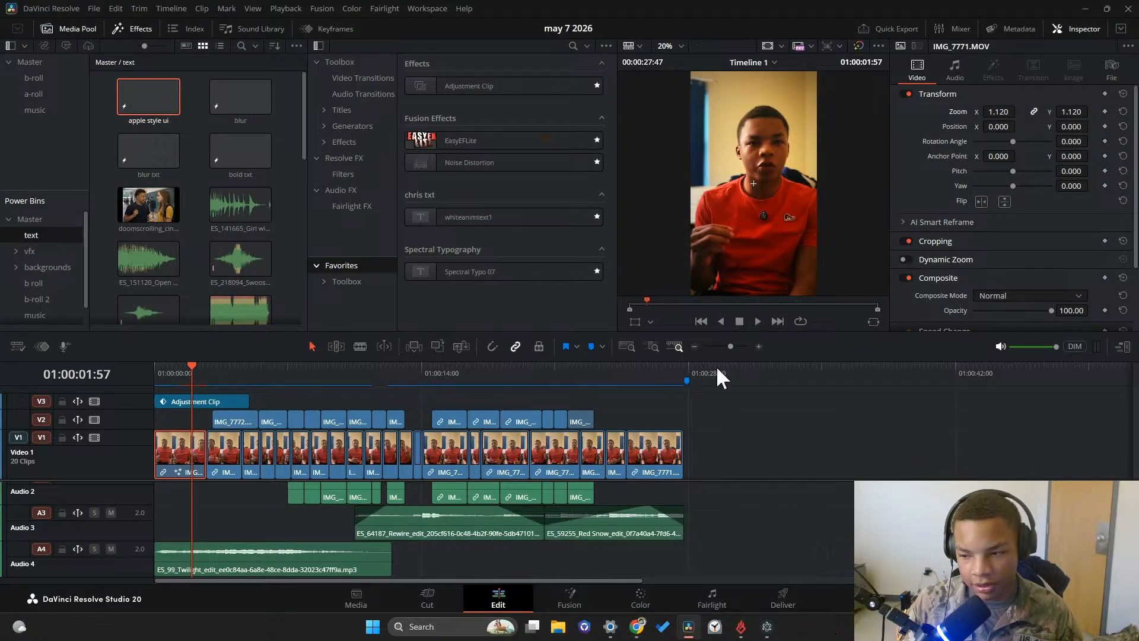
left_click_drag(145, 387, 510, 382)
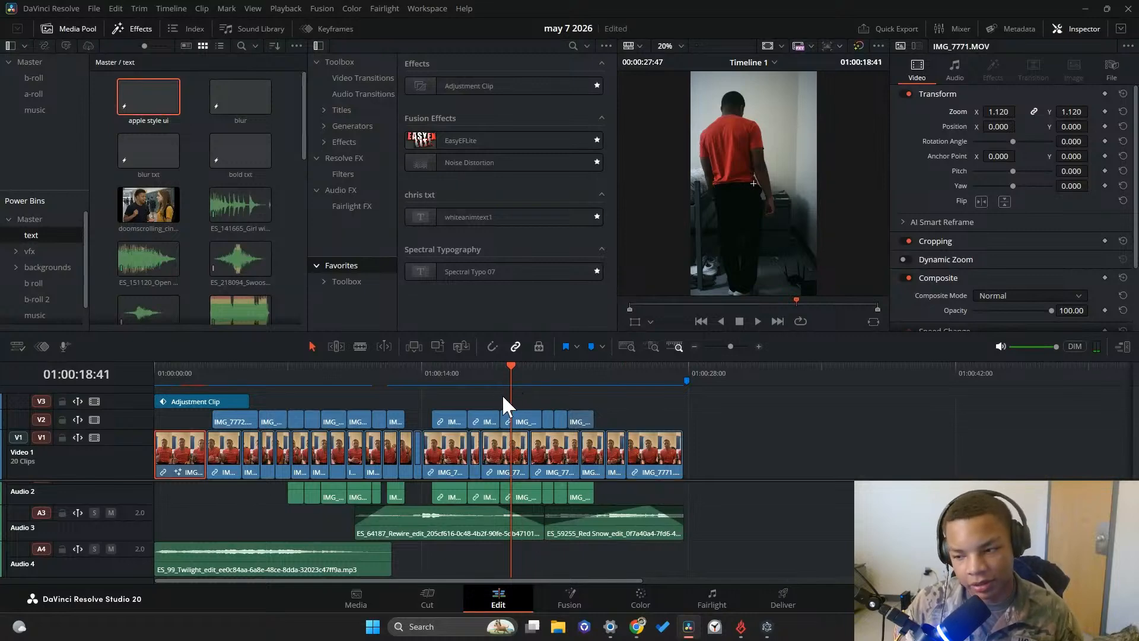
left_click_drag(500, 374, 432, 463)
scroll(406, 516, "up", 2)
scroll(410, 507, "down", 2)
scroll(427, 510, "up", 2)
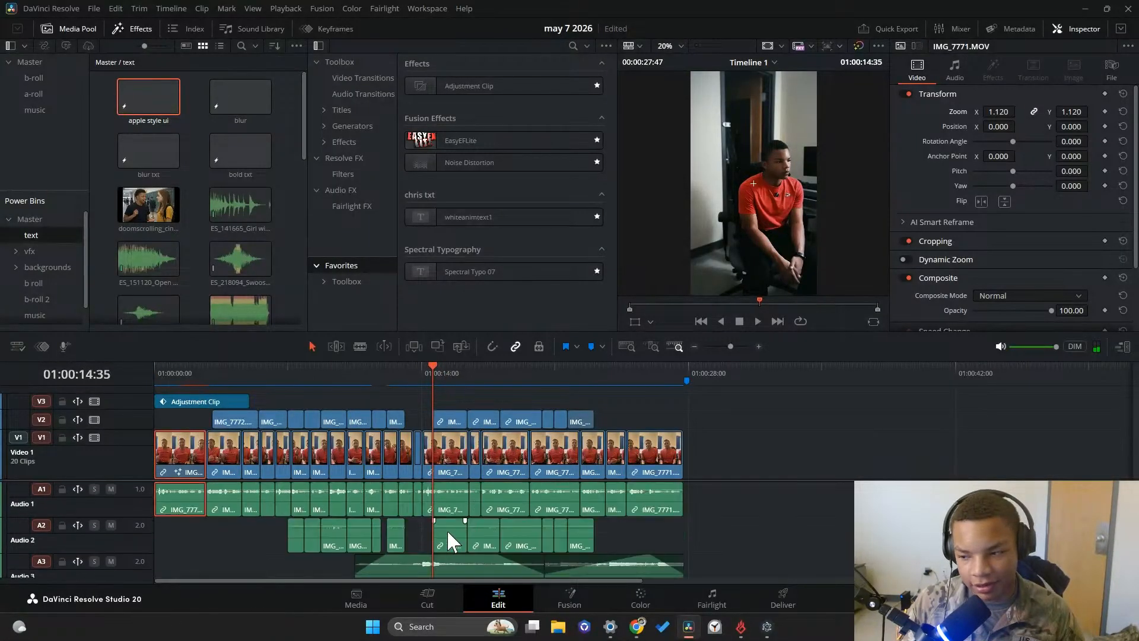
scroll(457, 534, "down", 2)
scroll(485, 532, "up", 2)
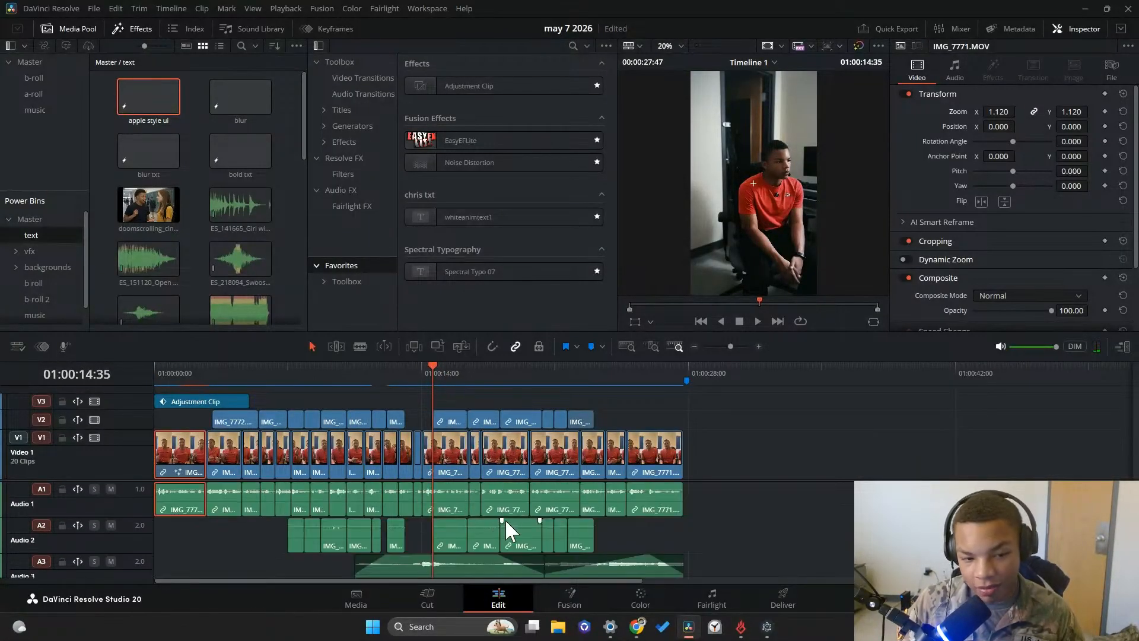
Play the timeline from about 01:00:01:59 to review the stabilized first clip leading into the b-roll
left_click_drag(438, 372, 255, 388)
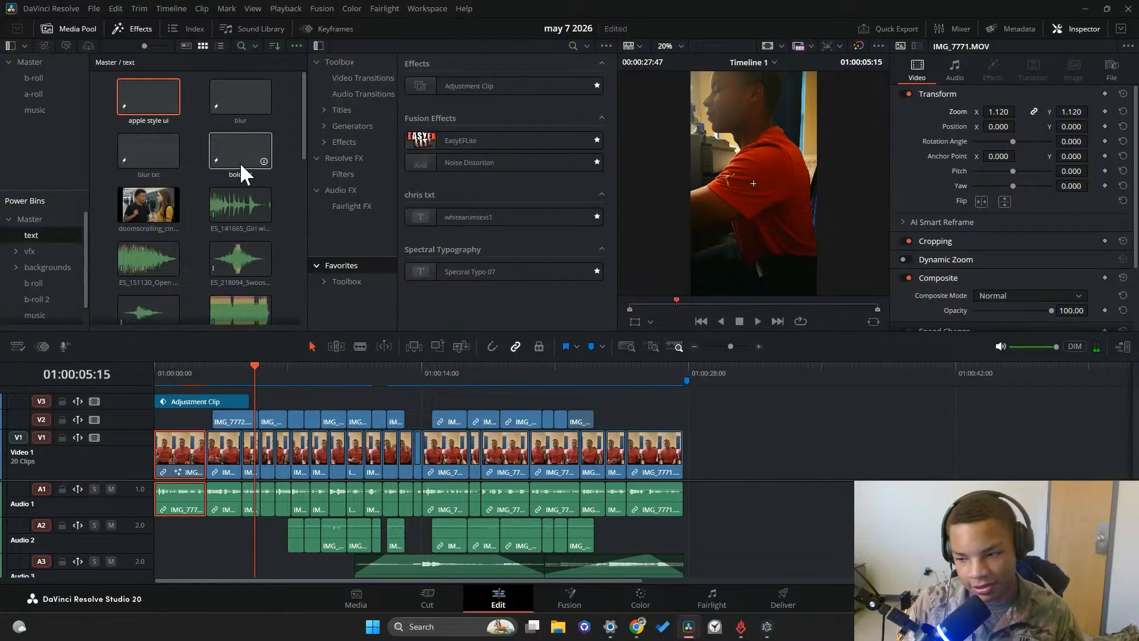
left_click_drag(202, 369, 192, 366)
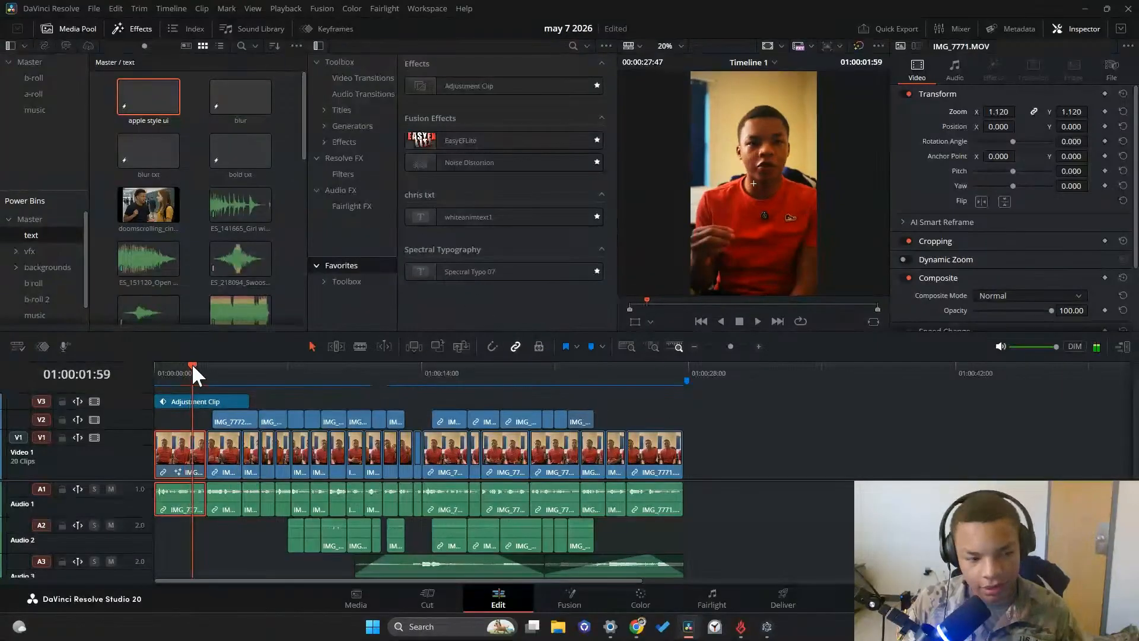
left_click(757, 321)
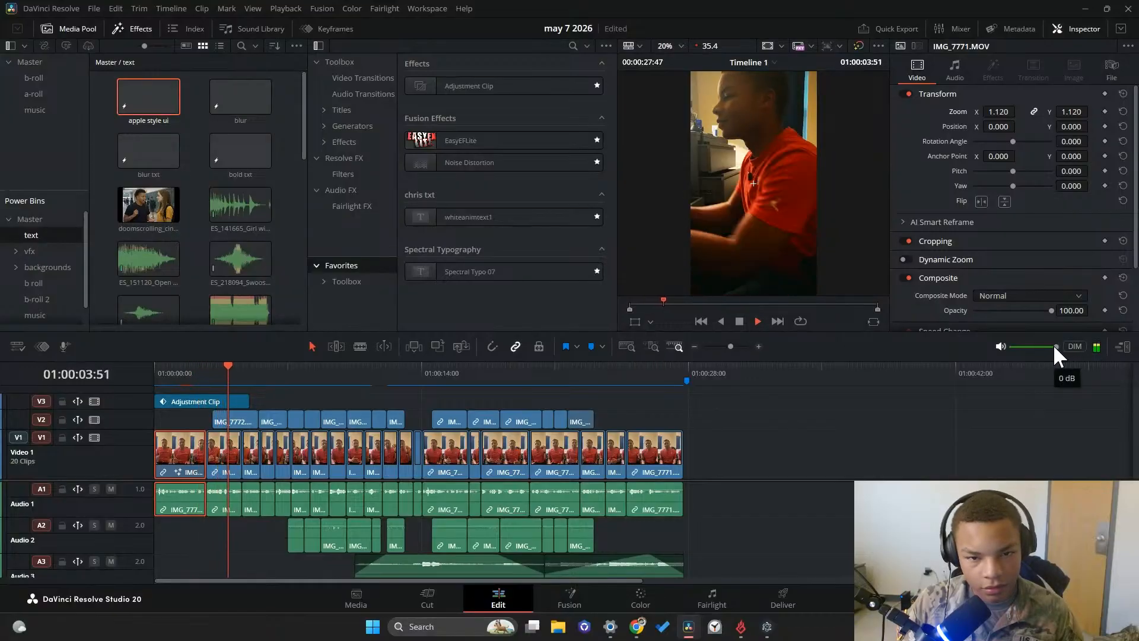
left_click(737, 321)
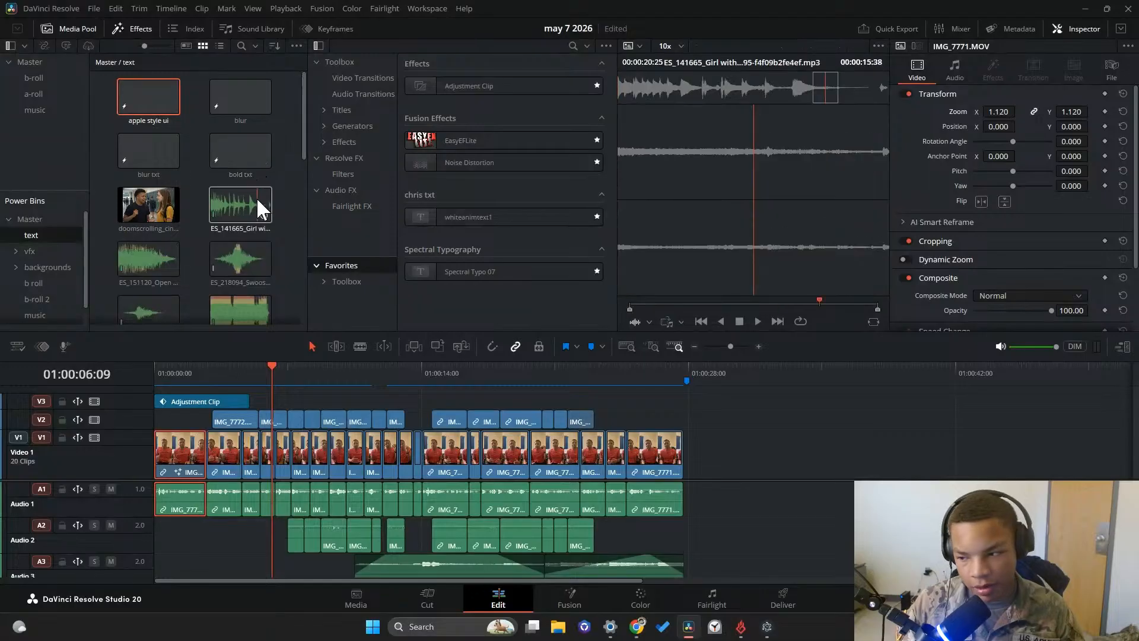
Show the media pool's Master bin and switch to the april 30 project
left_click(55, 81)
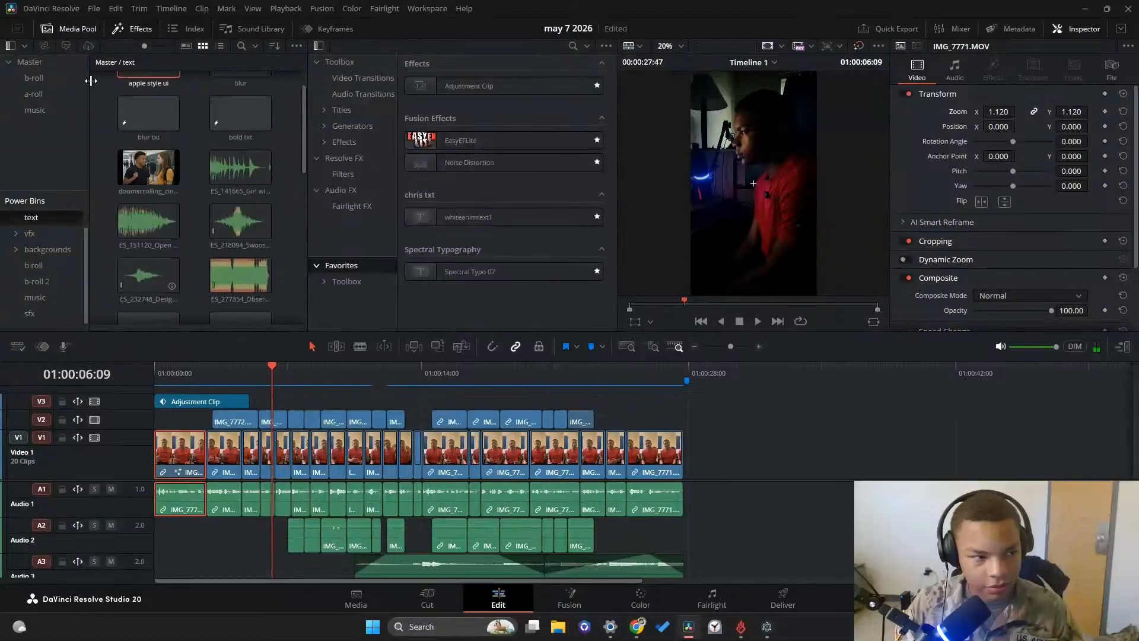
left_click(48, 94)
left_click(45, 81)
left_click(35, 63)
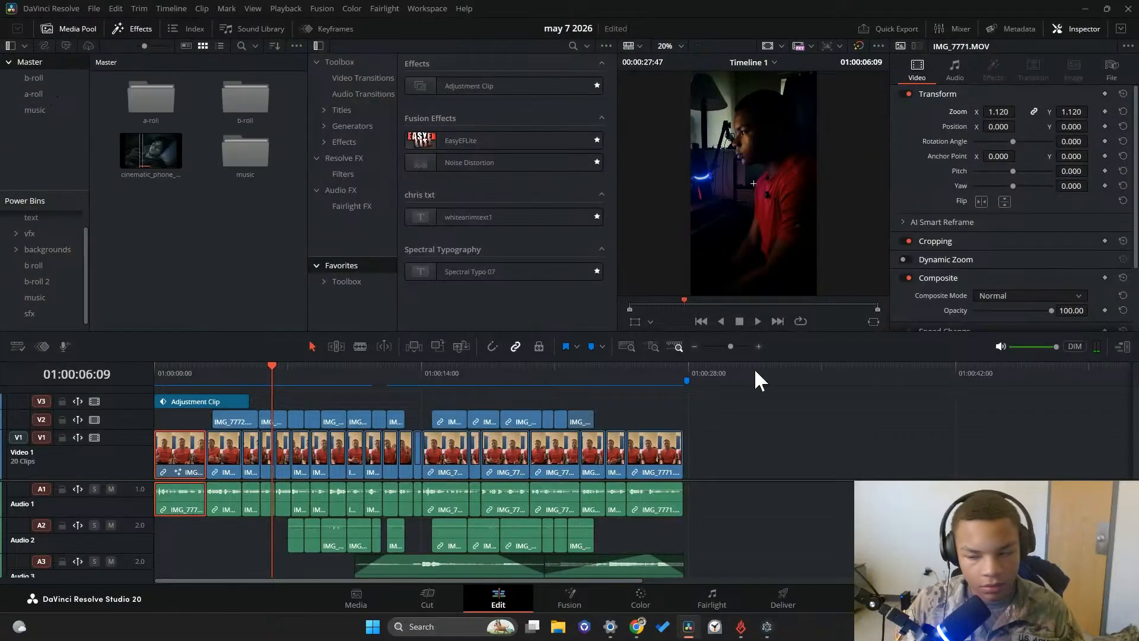
key("shift+1")
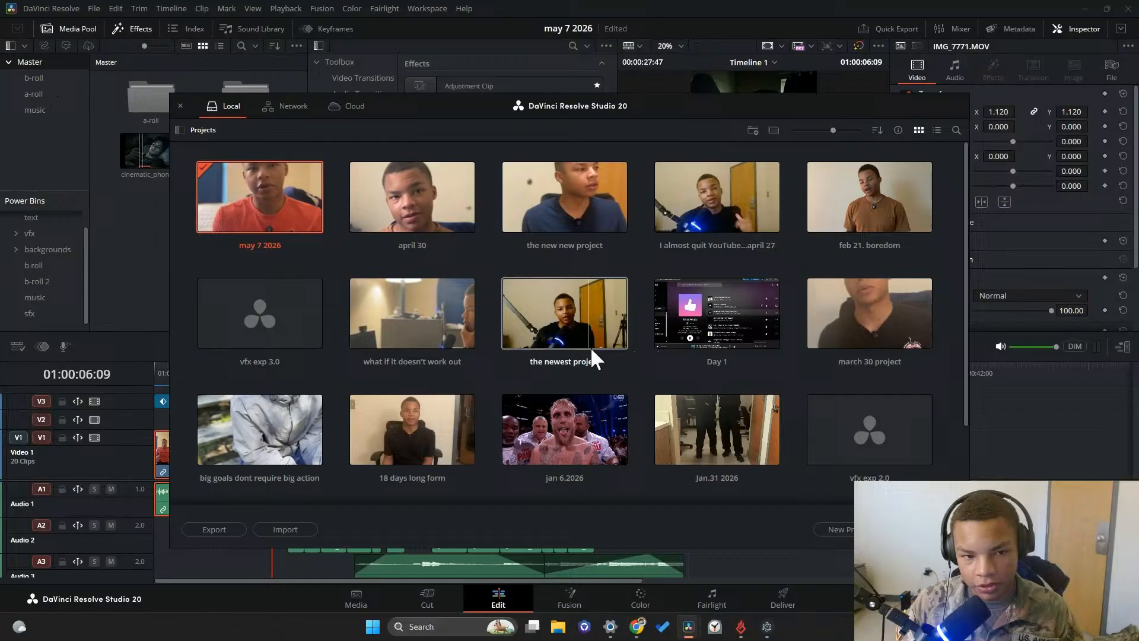
double_click(399, 207)
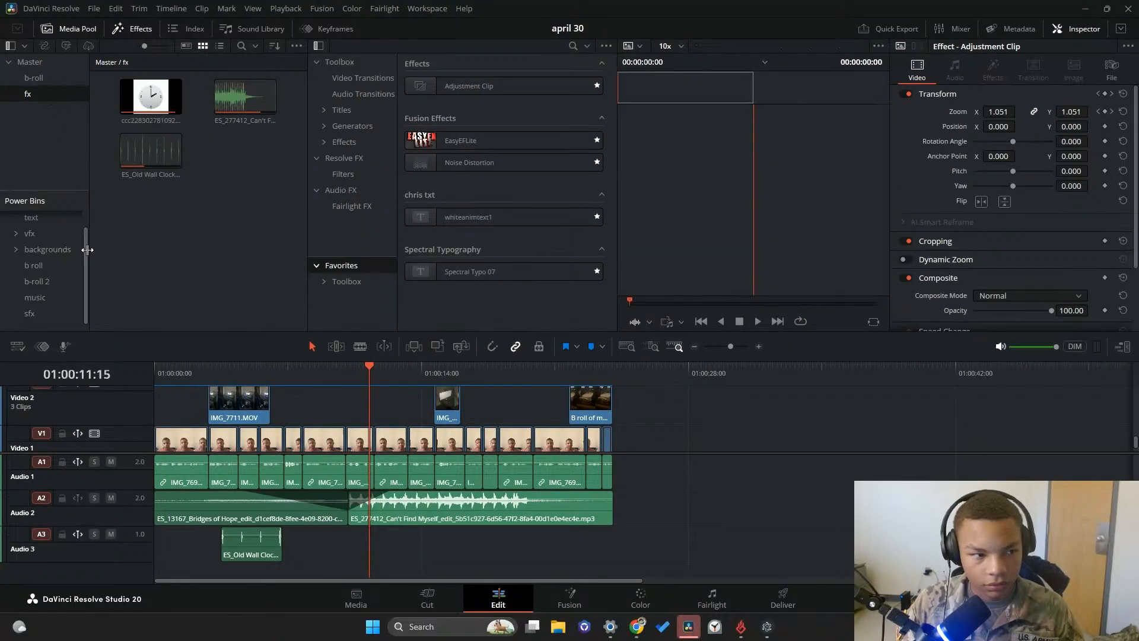
Inspect the "I KNOW" title clip on Video 5 and move the playhead back to 01:00:06:48
scroll(338, 436, "up", 3)
scroll(335, 439, "down", 3)
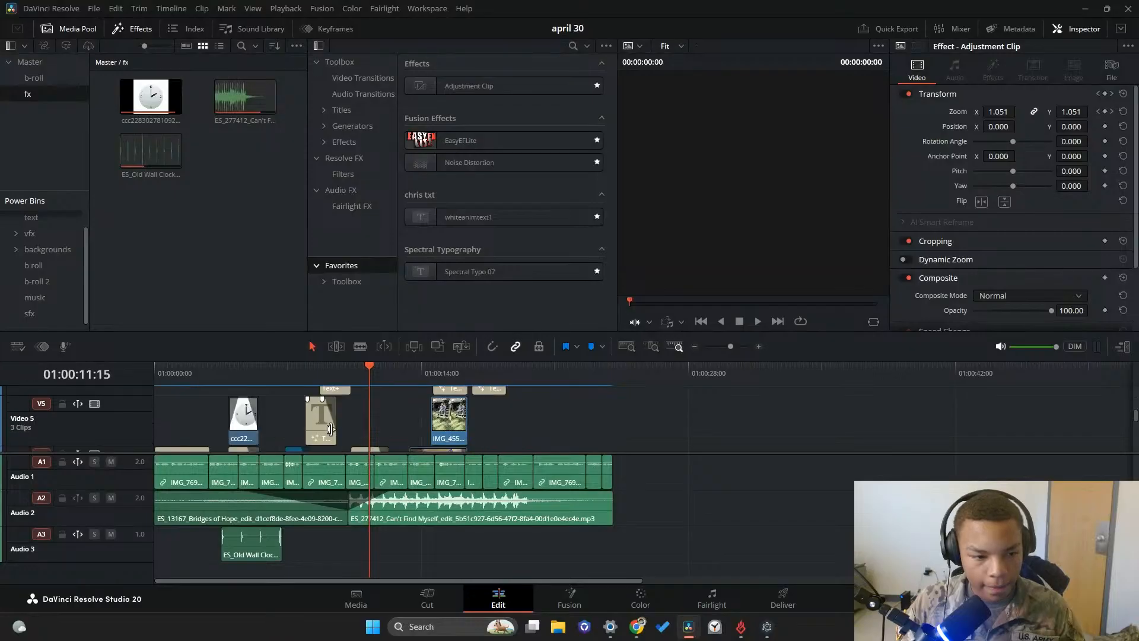
left_click(325, 424)
left_click_drag(360, 383, 283, 382)
scroll(382, 454, "up", 1)
left_click(43, 145)
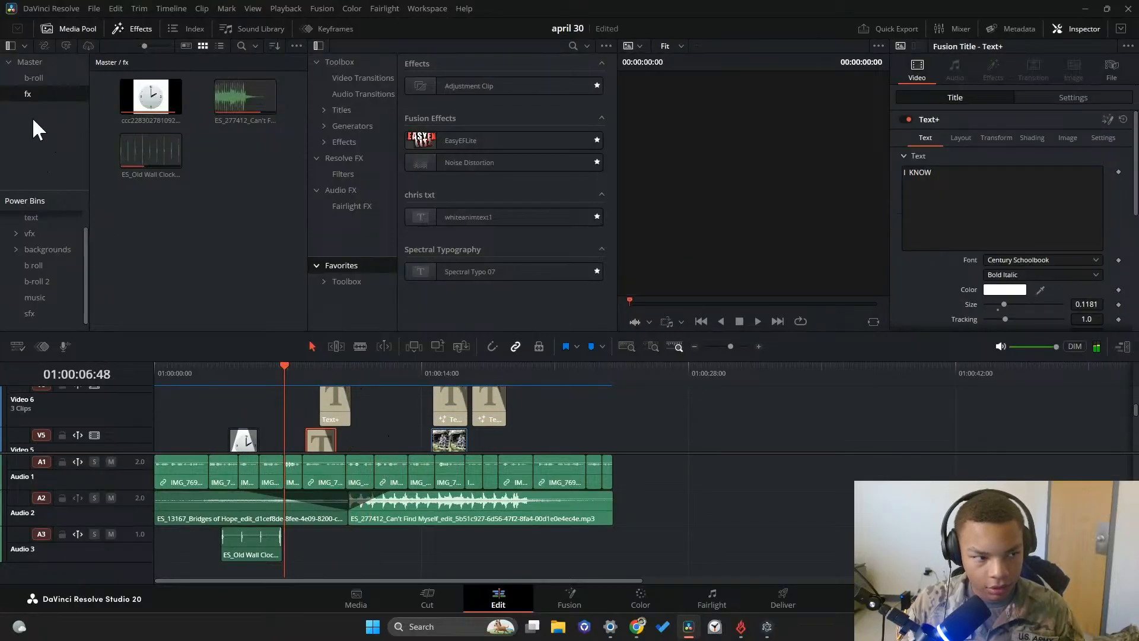
Create a new bin named "text 2" inside the Master power bin
scroll(56, 280, "up", 1)
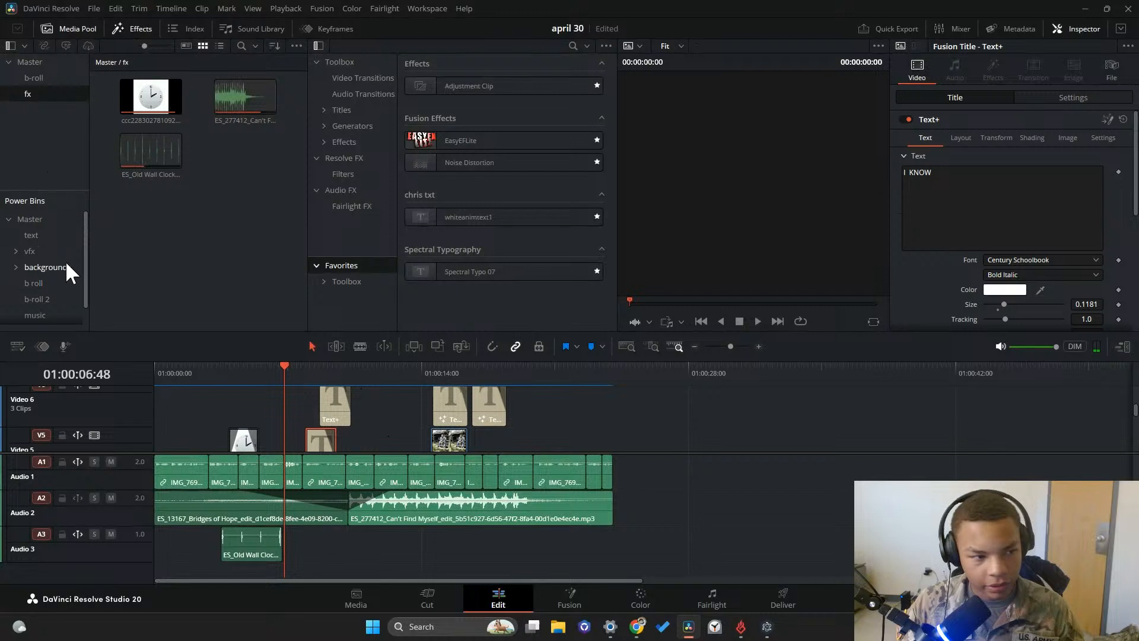
left_click(50, 233)
left_click(36, 218)
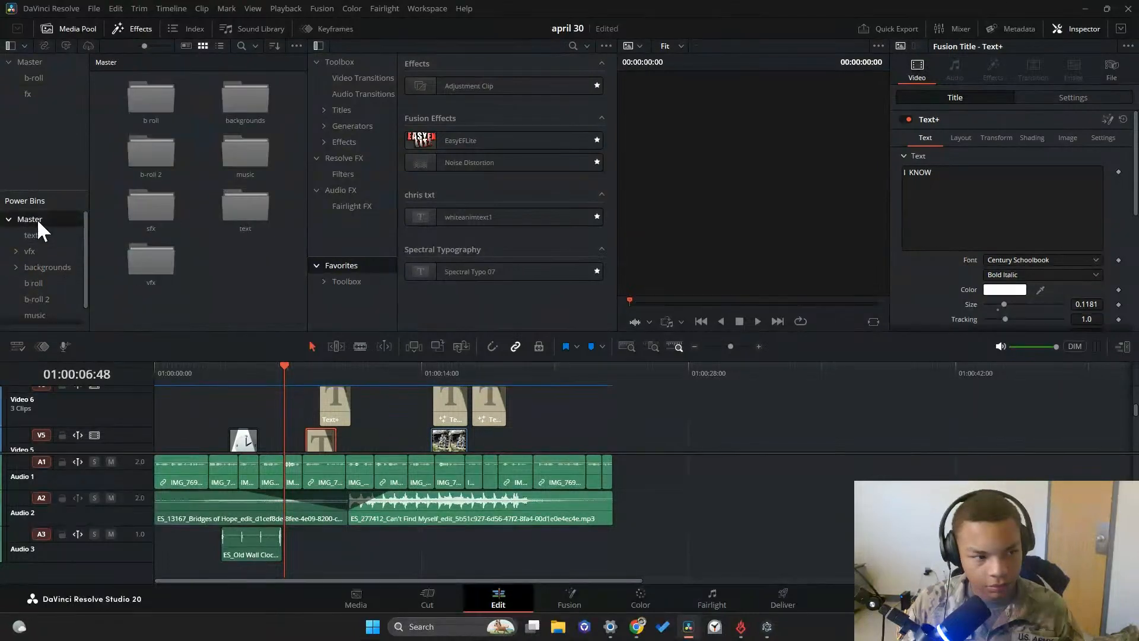
right_click(240, 296)
left_click(297, 335)
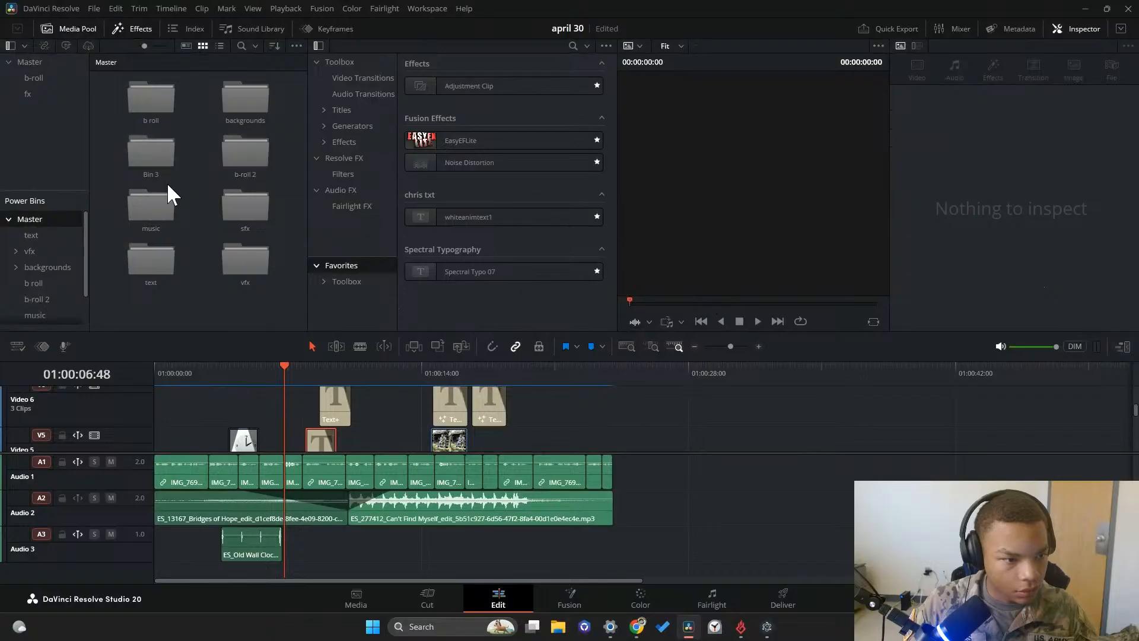
right_click(154, 172)
left_click(207, 235)
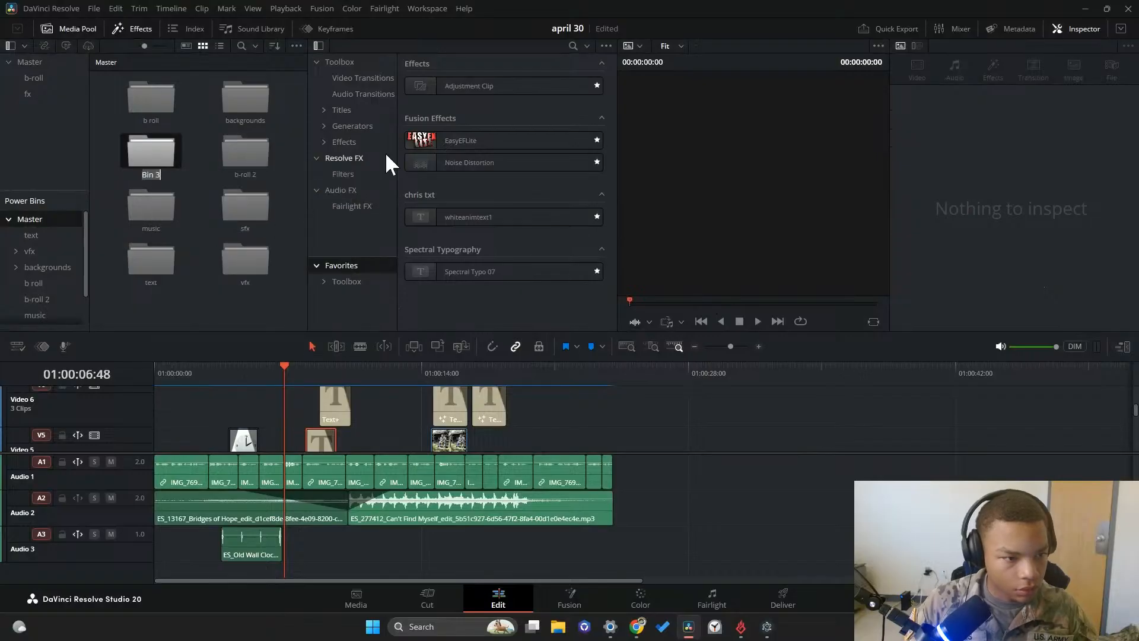
key("BackSpace")
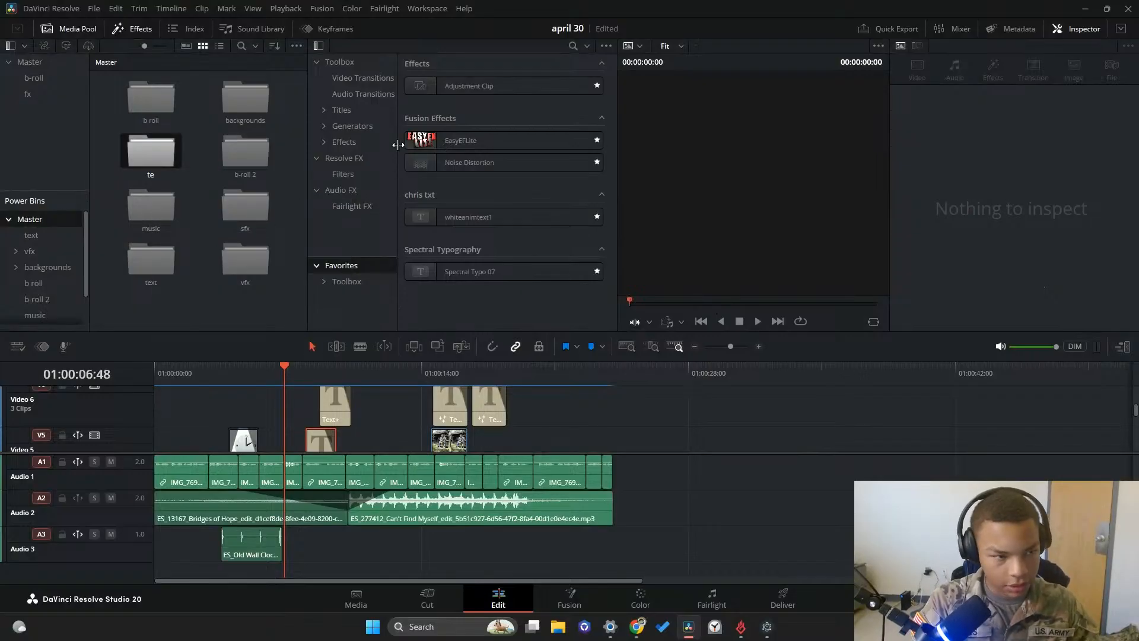
type("text 2")
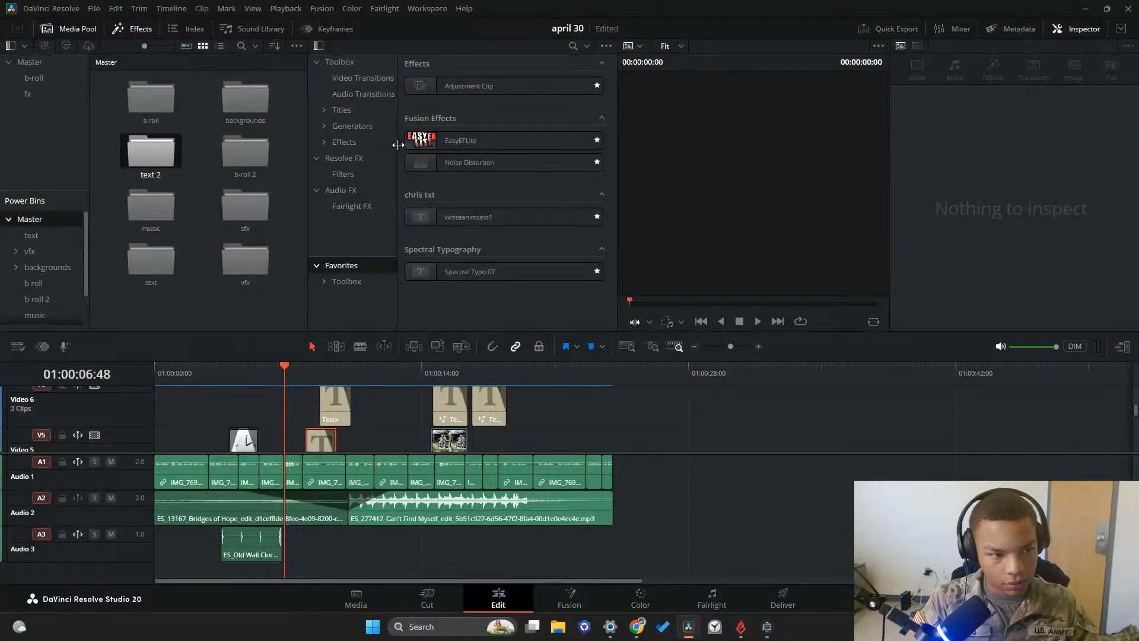
key("Return")
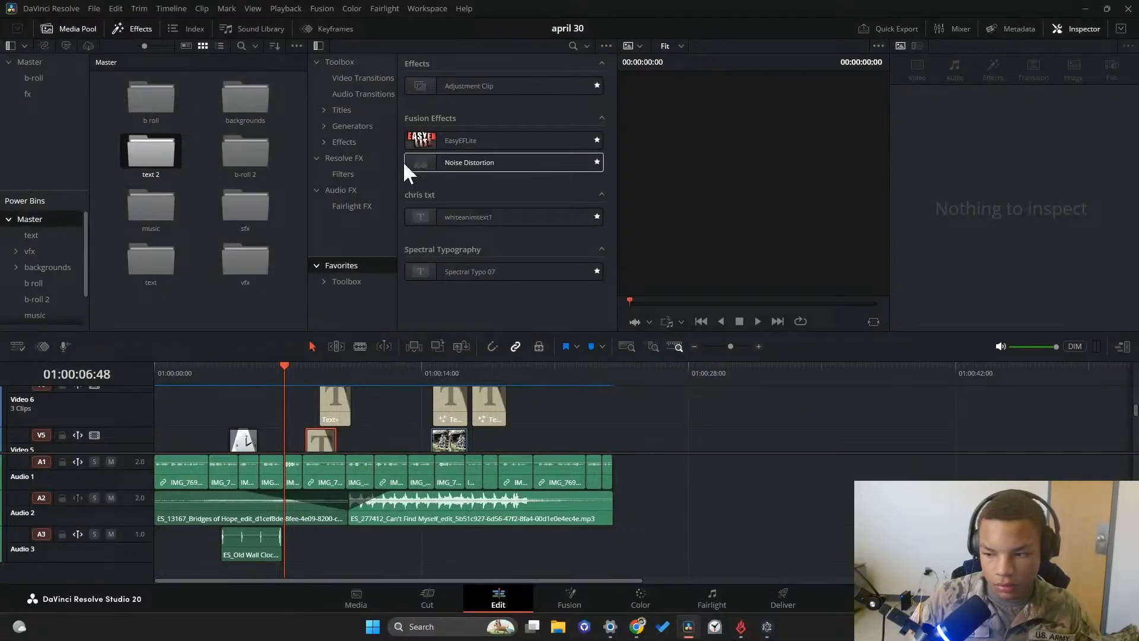
Switch to the may 7 2026 project
key("shift+1")
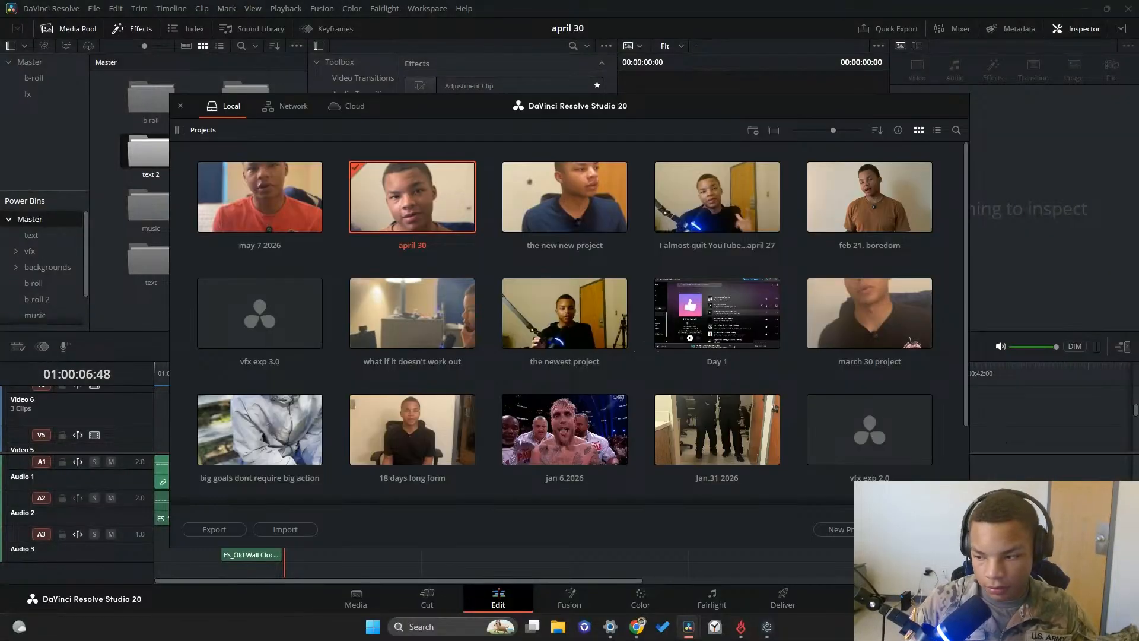
double_click(221, 214)
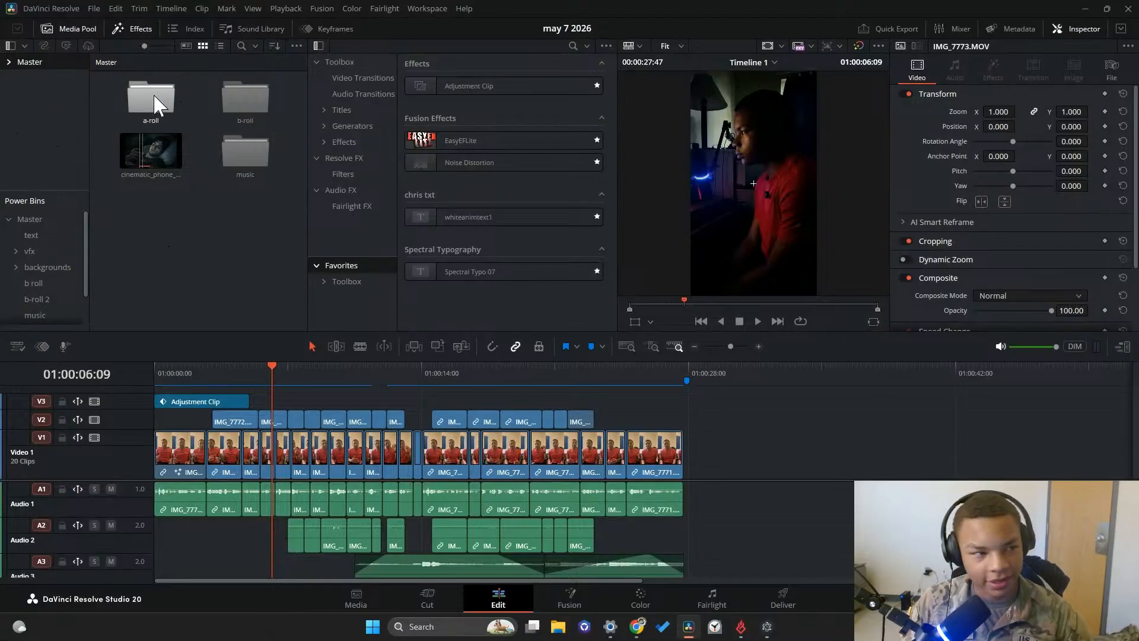
left_click(137, 34)
left_click(135, 33)
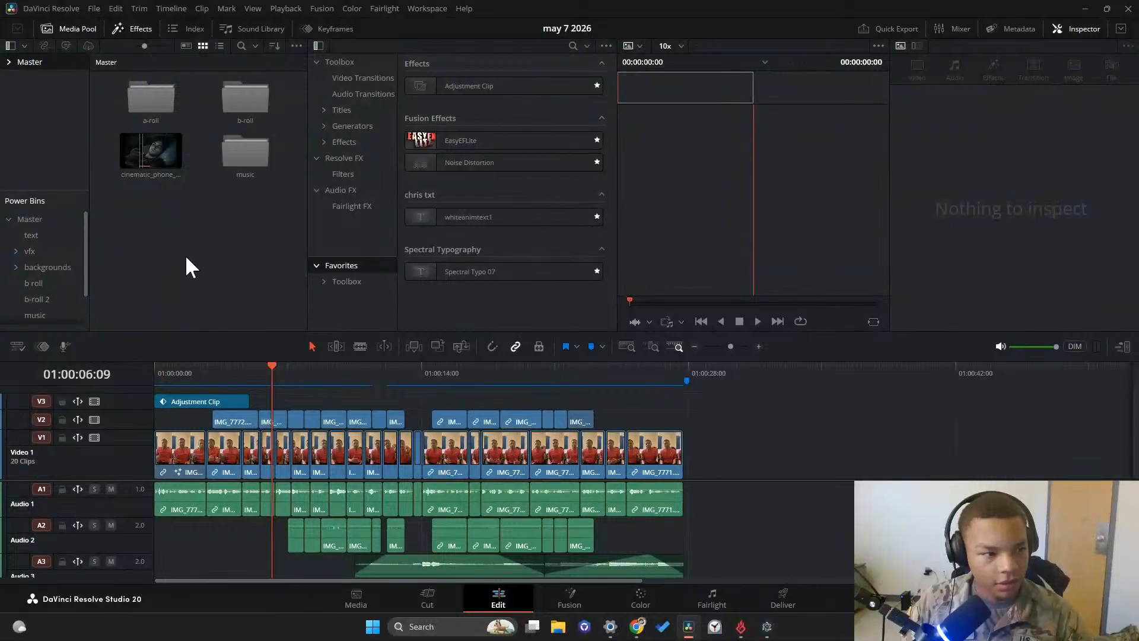
Look through the title presets in the text power bin and check that the text 2 power bin exists here
left_click(34, 234)
scroll(45, 240, "down", 2)
scroll(220, 246, "down", 6)
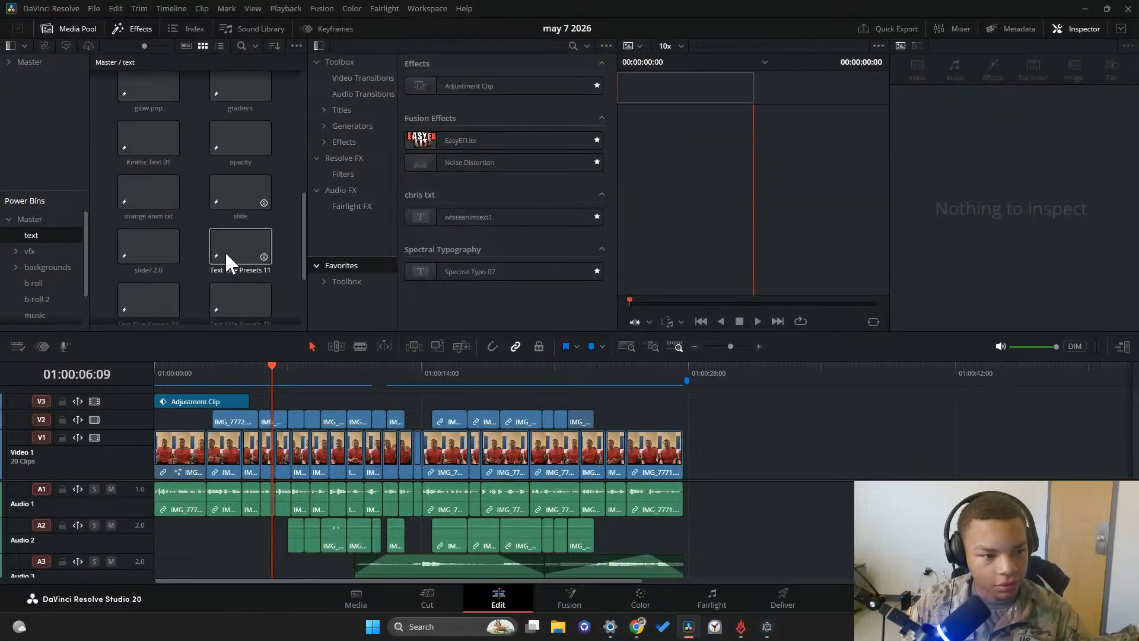
scroll(59, 240, "up", 2)
scroll(59, 240, "down", 2)
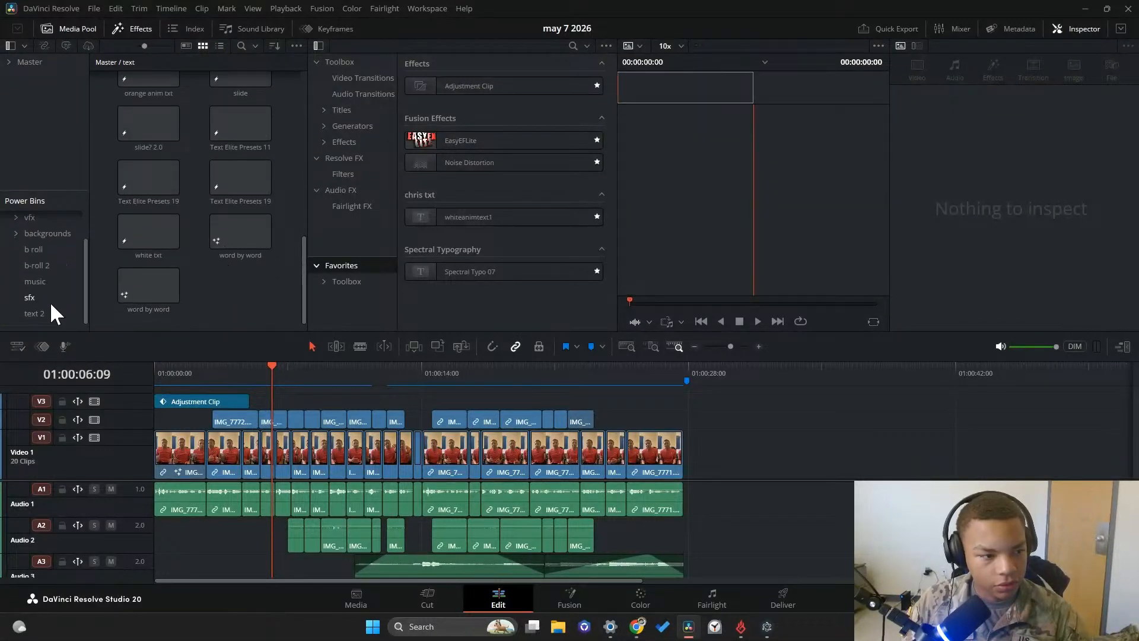
left_click(50, 312)
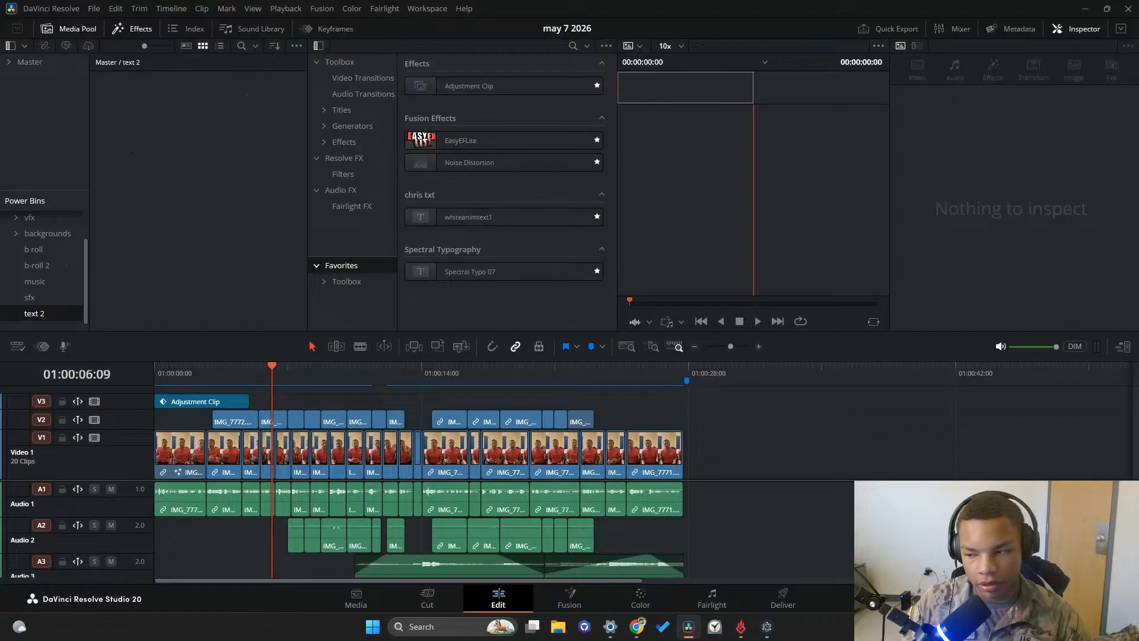
Reopen the april 30 project and show the contents of the text power bin
key("shift+1")
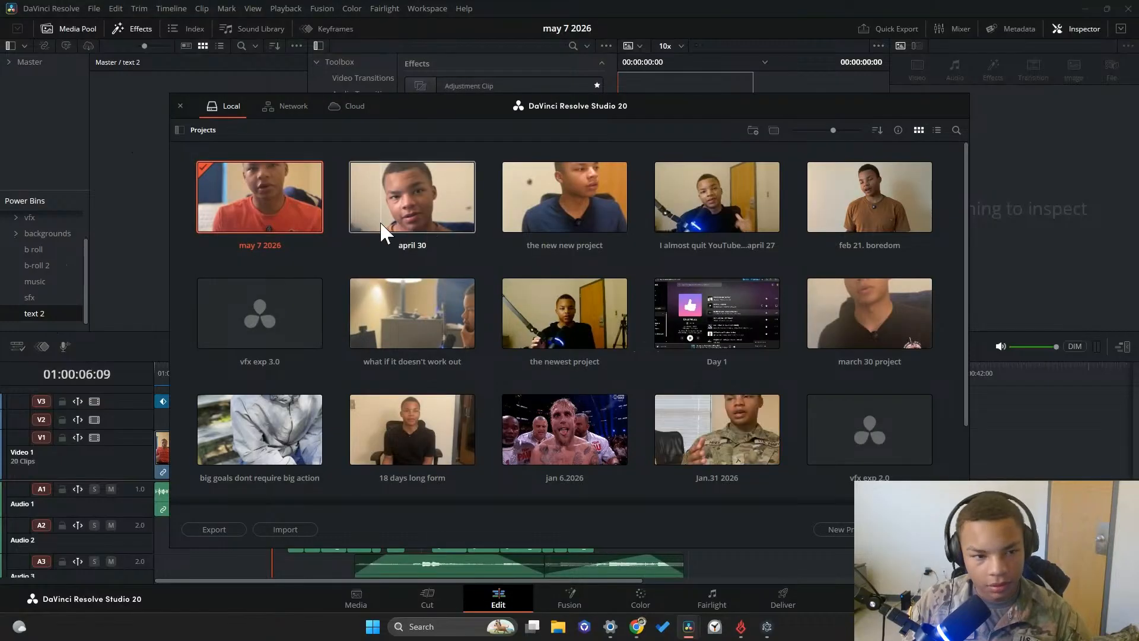
double_click(430, 200)
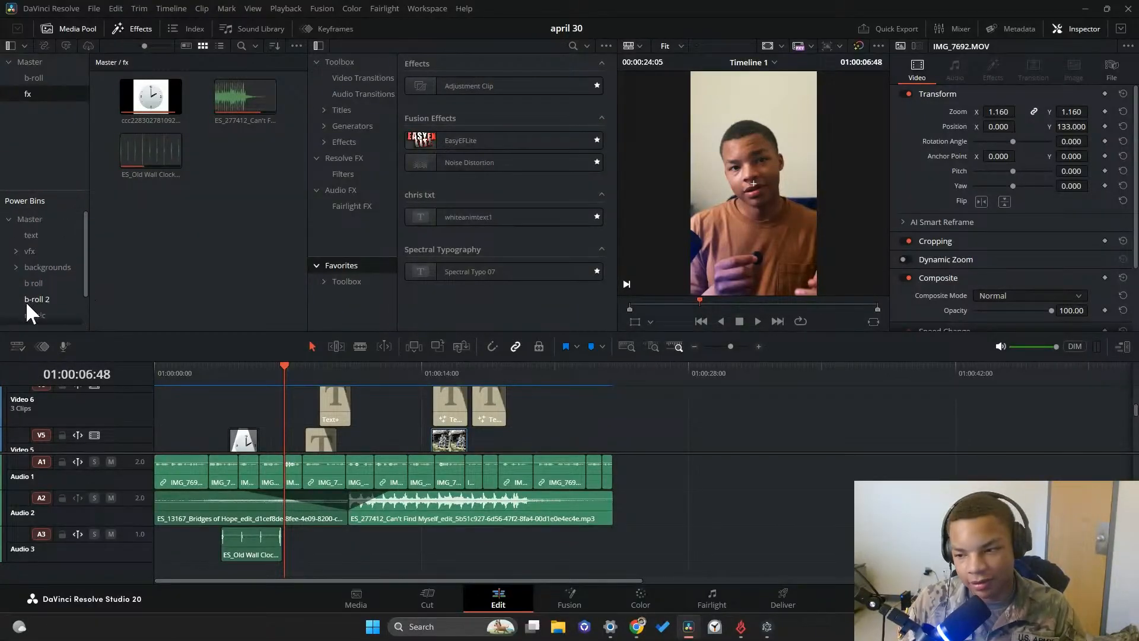
left_click(34, 312)
scroll(37, 284, "up", 2)
left_click(37, 236)
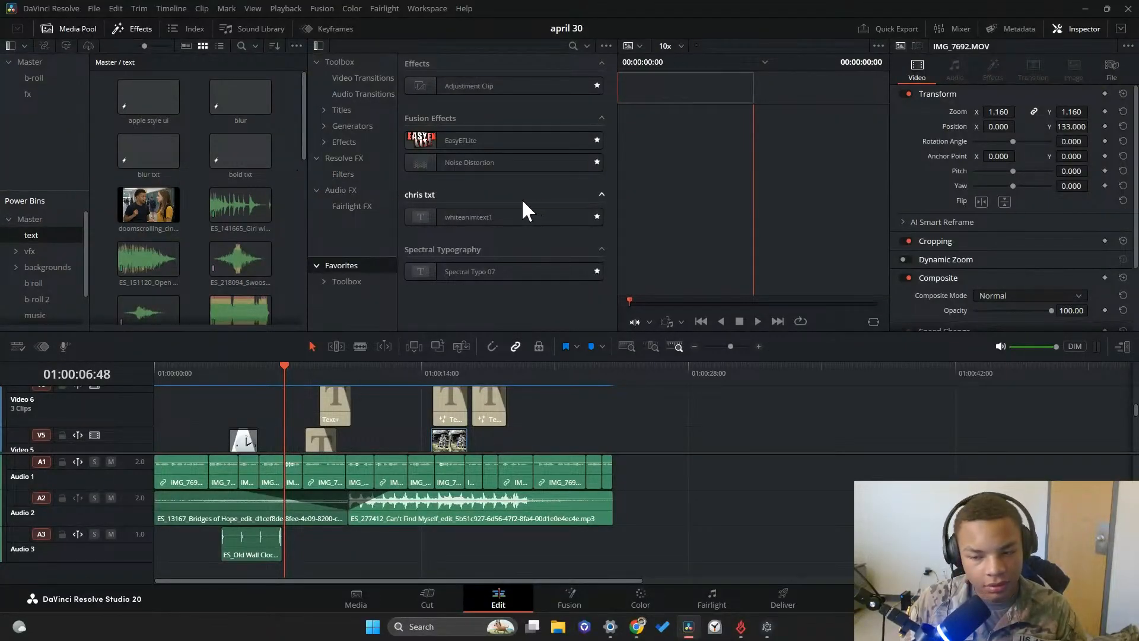
Look over the presets stored in the text power bin and open the text 2 power bin
scroll(225, 205, "down", 10)
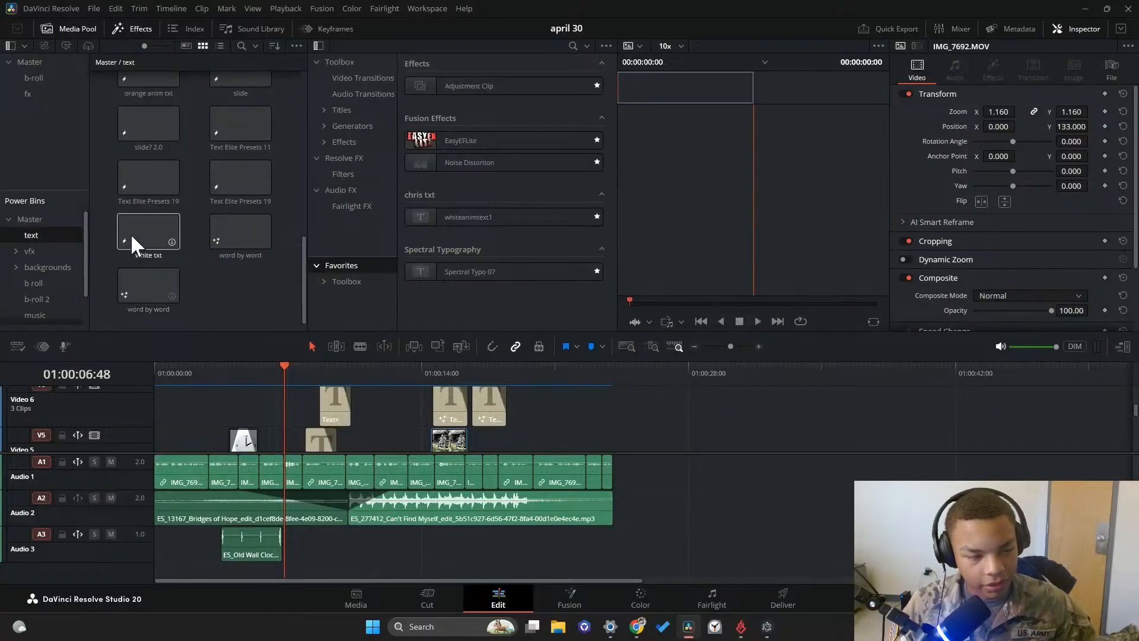
left_click(67, 252)
left_click(31, 234)
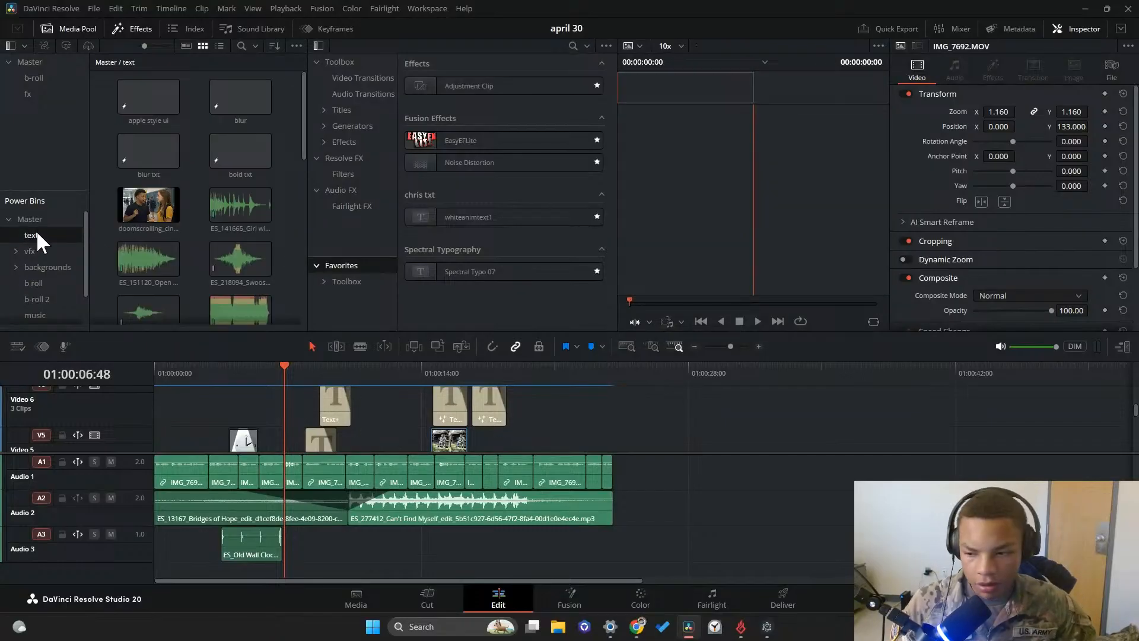
scroll(70, 264, "down", 2)
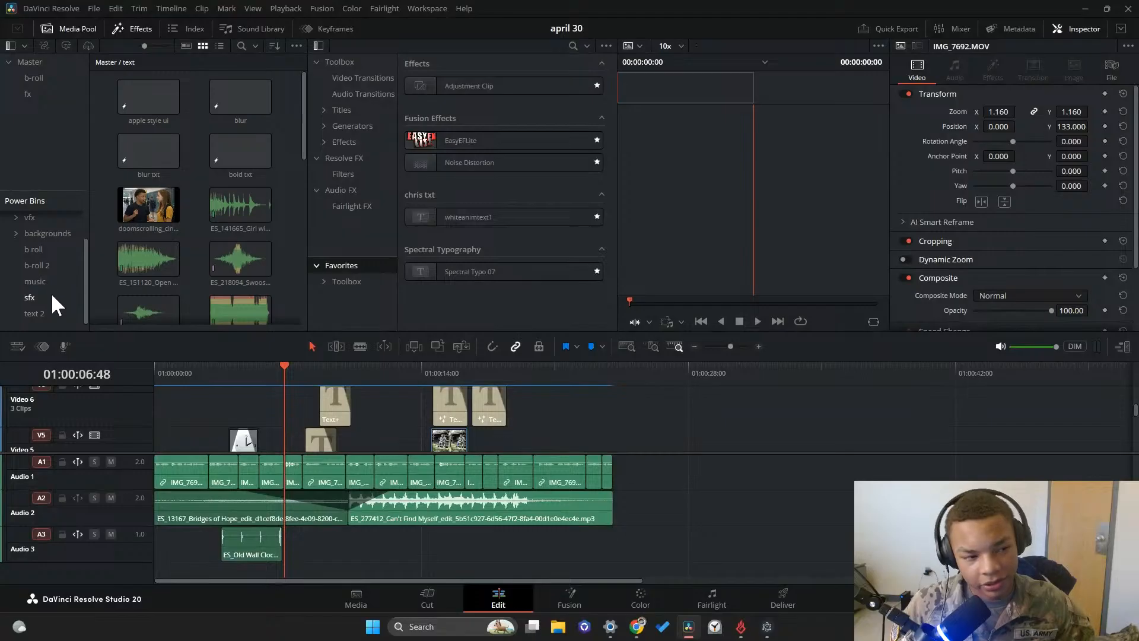
left_click(51, 311)
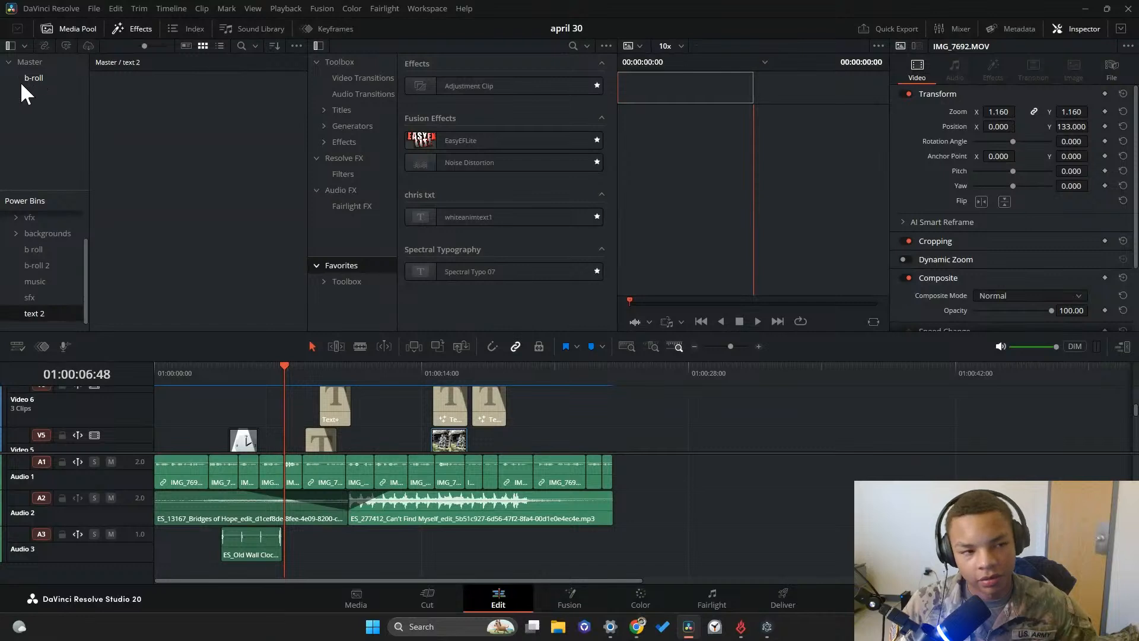
View the project's b-roll bin and look over the title clips on the upper video tracks
left_click(48, 83)
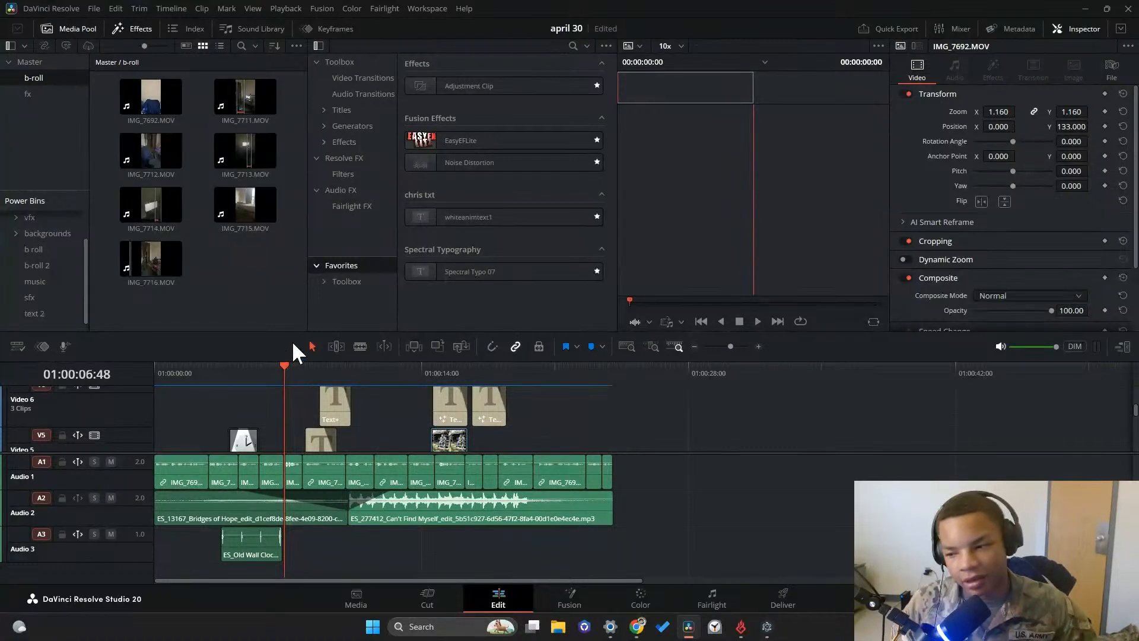
scroll(344, 428, "down", 2)
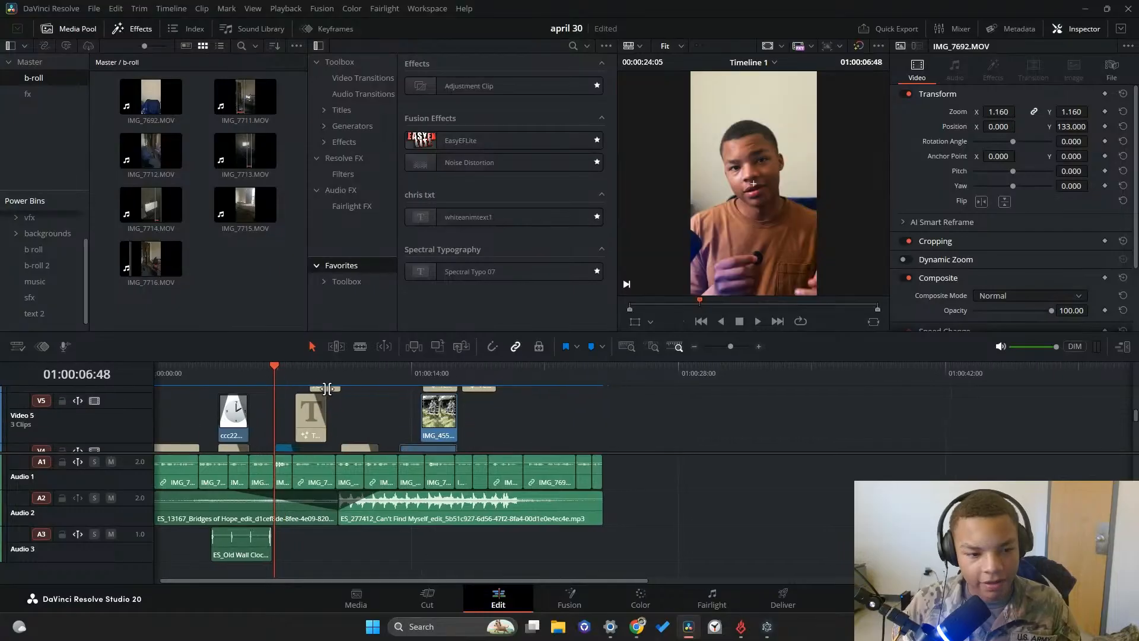
scroll(430, 394, "up", 2)
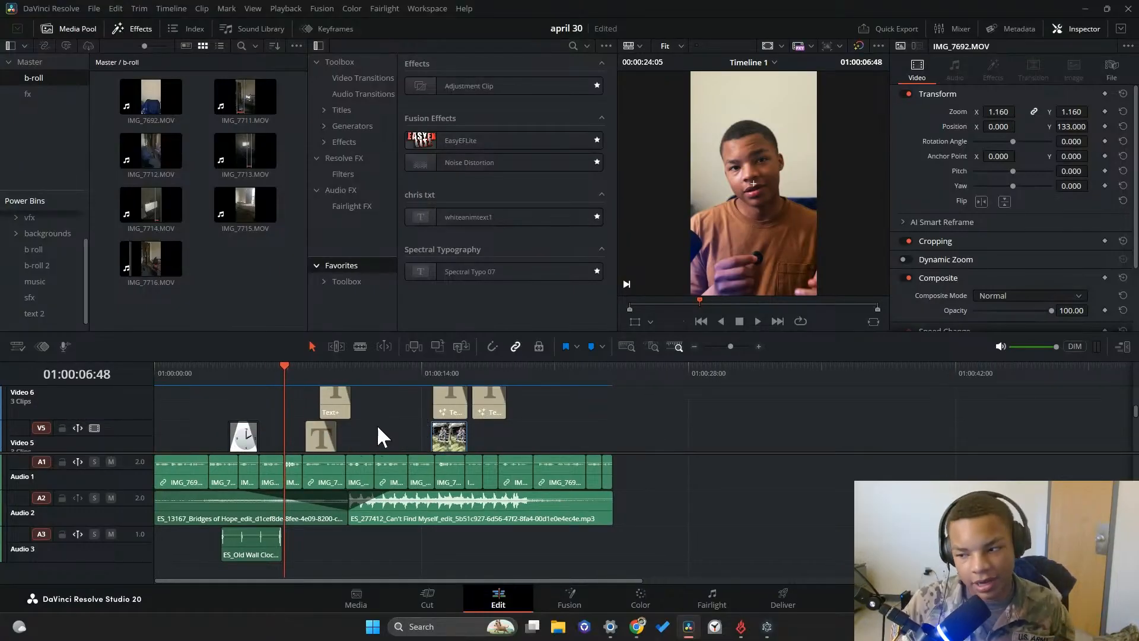
Open the text 2 power bin and store the opening Text+ title from Video 4 in it, with the playhead at 01:00:01:27
left_click(57, 314)
scroll(288, 390, "down", 1)
scroll(288, 390, "down", 3)
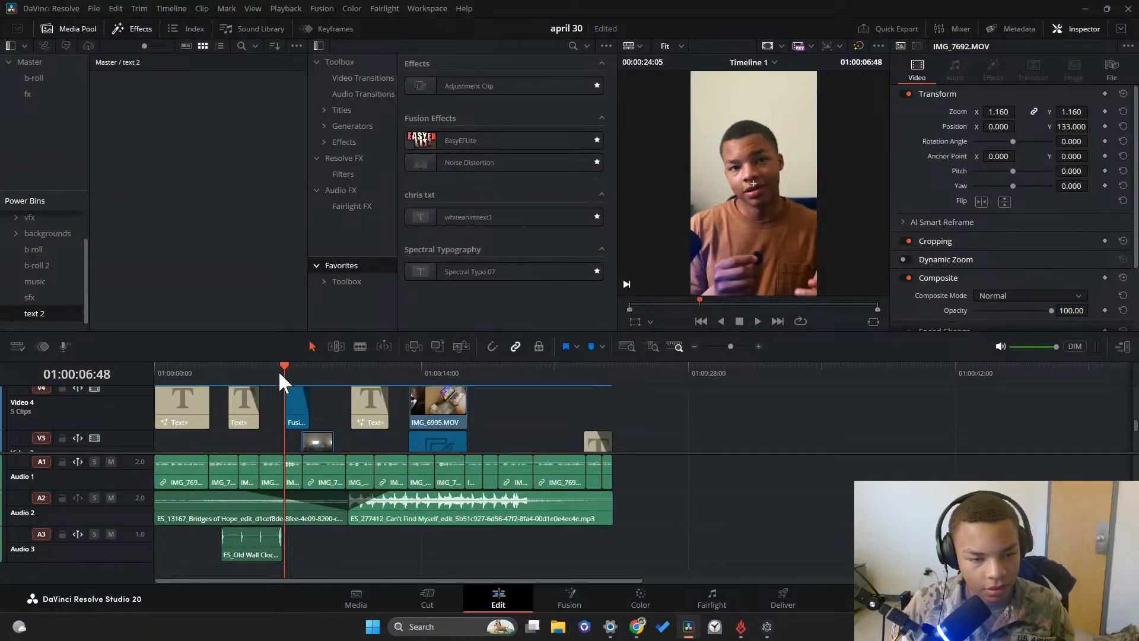
left_click_drag(279, 372, 182, 376)
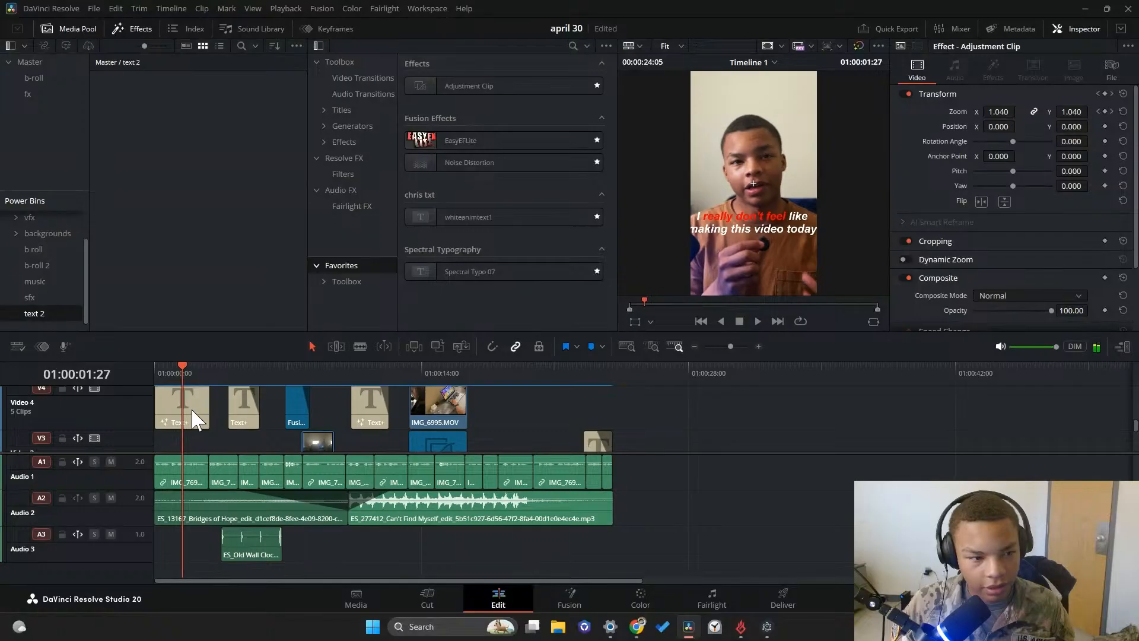
left_click_drag(196, 420, 152, 99)
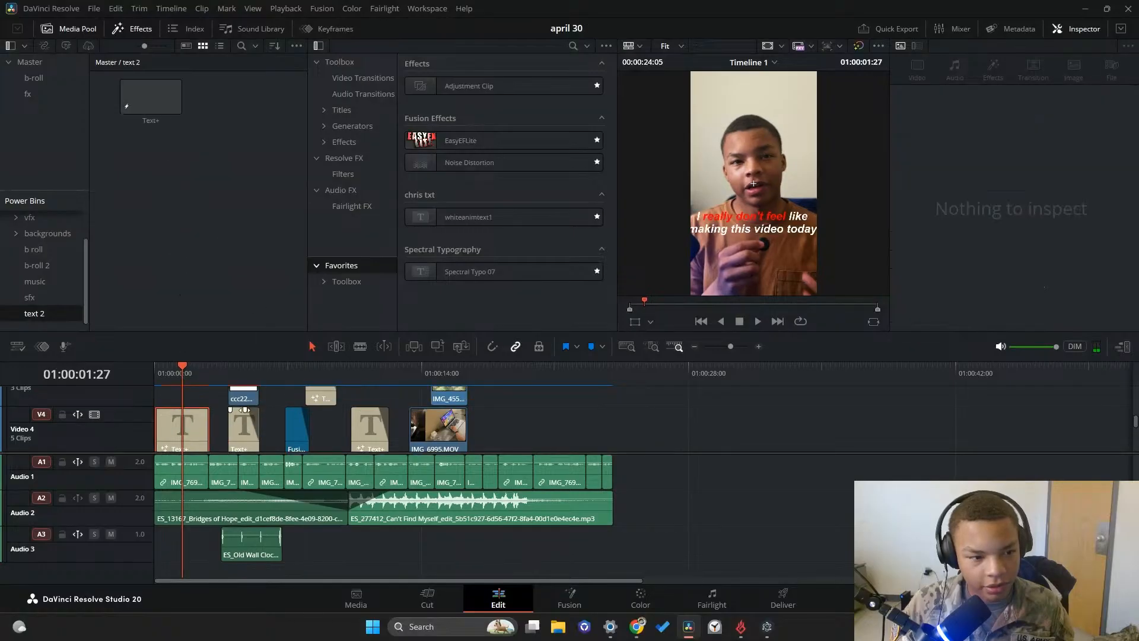
Add the second Text+ title on Video 4 and the title on Video 5 to the text 2 power bin
scroll(241, 441, "up", 2)
left_click_drag(240, 441, 237, 225)
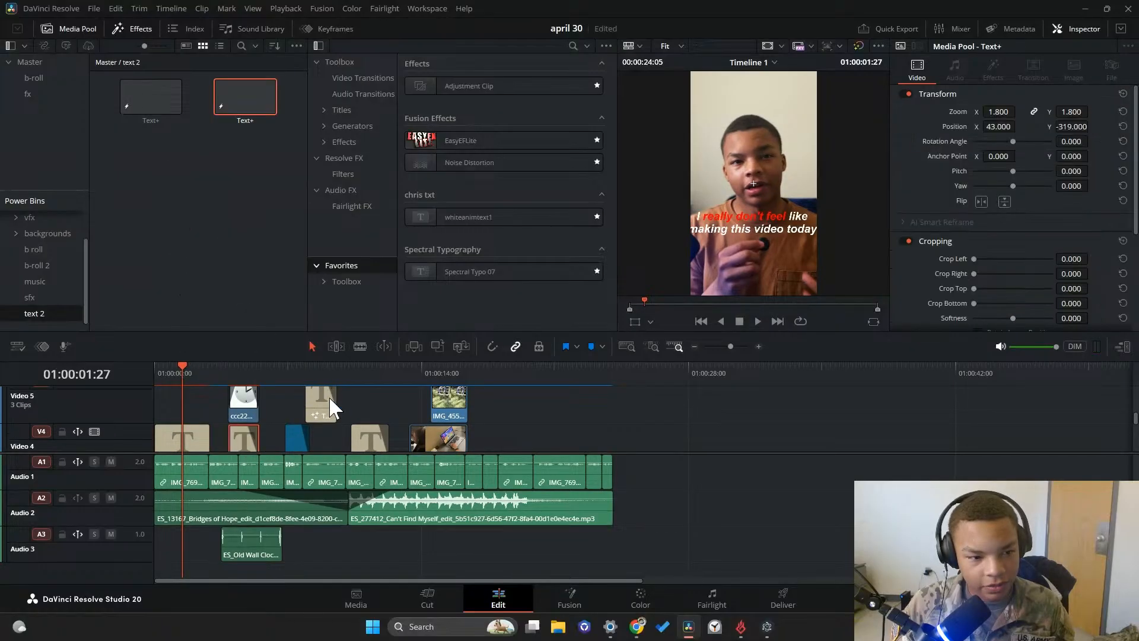
left_click_drag(332, 408, 269, 274)
Add the first Text+ title on Video 6 and the third title on Video 4 to the text 2 power bin
scroll(337, 383, "up", 1)
scroll(336, 383, "right", 1)
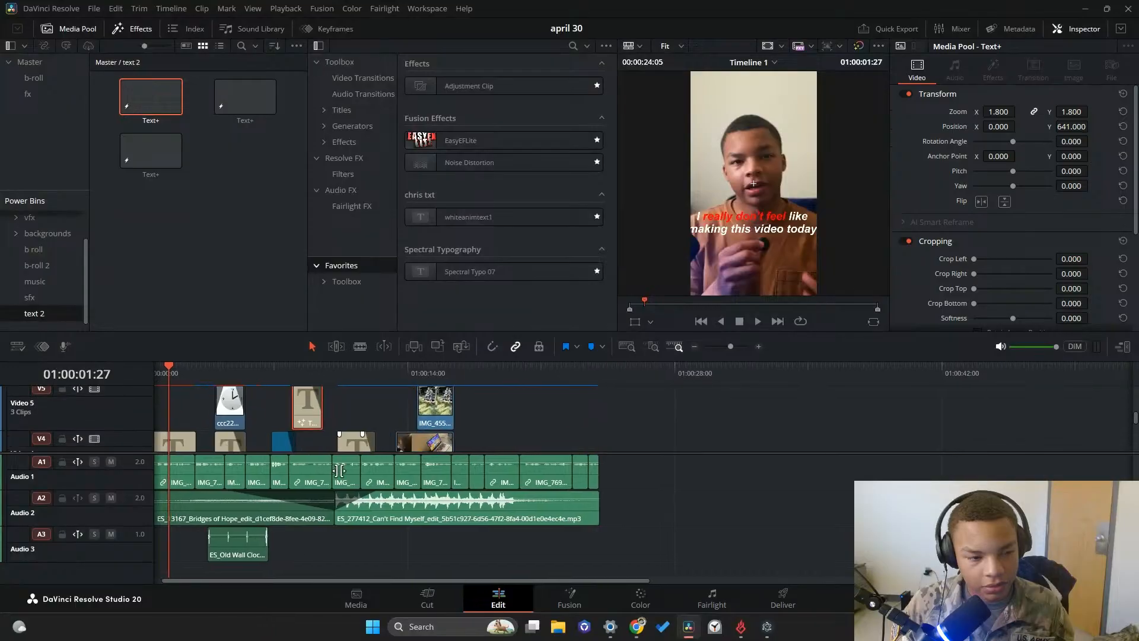
scroll(333, 469, "up", 1)
left_click(337, 418)
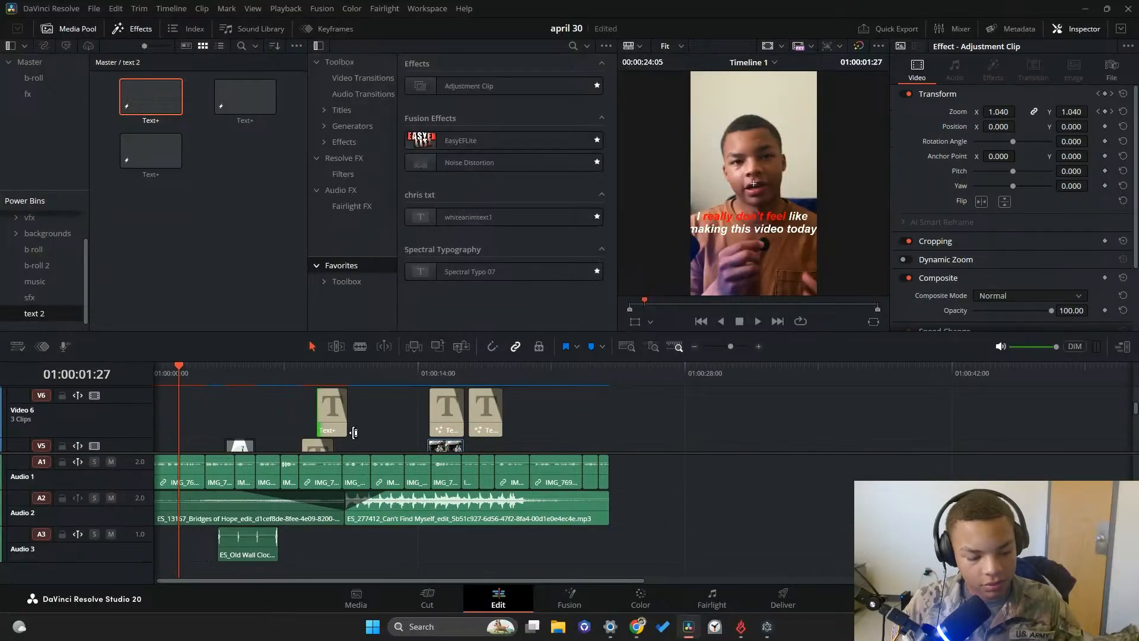
left_click_drag(340, 415, 285, 278)
scroll(346, 401, "down", 2)
left_click_drag(354, 429, 292, 282)
scroll(383, 429, "up", 2)
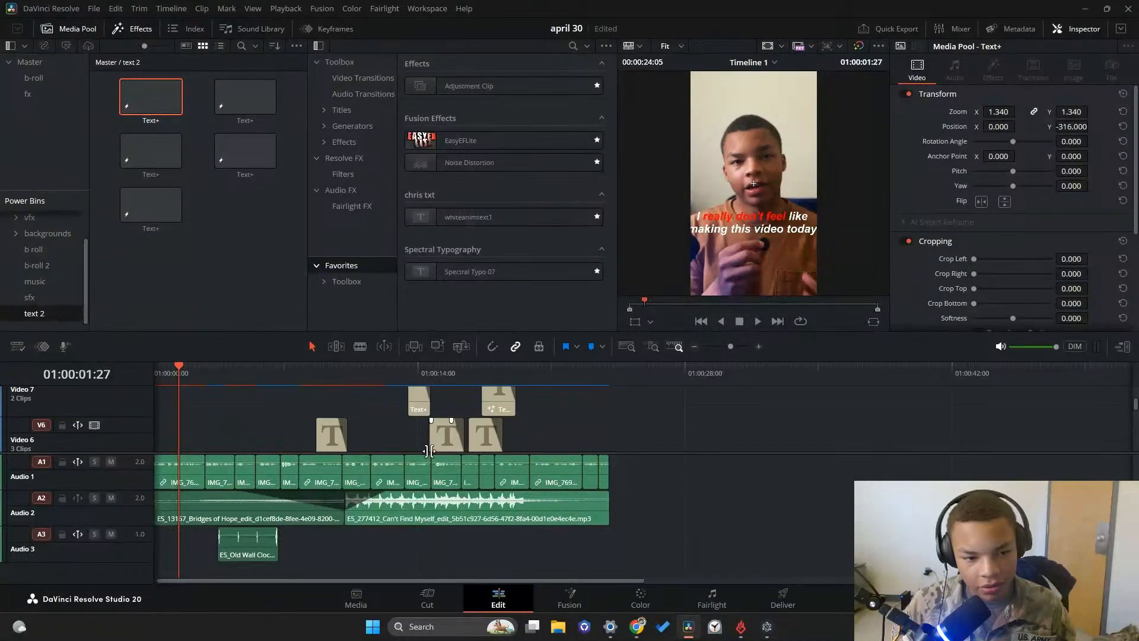
Add both titles on Video 7 and the remaining two titles on Video 6 to the text 2 power bin
scroll(429, 449, "up", 1)
left_click_drag(415, 418, 310, 296)
scroll(427, 423, "down", 3)
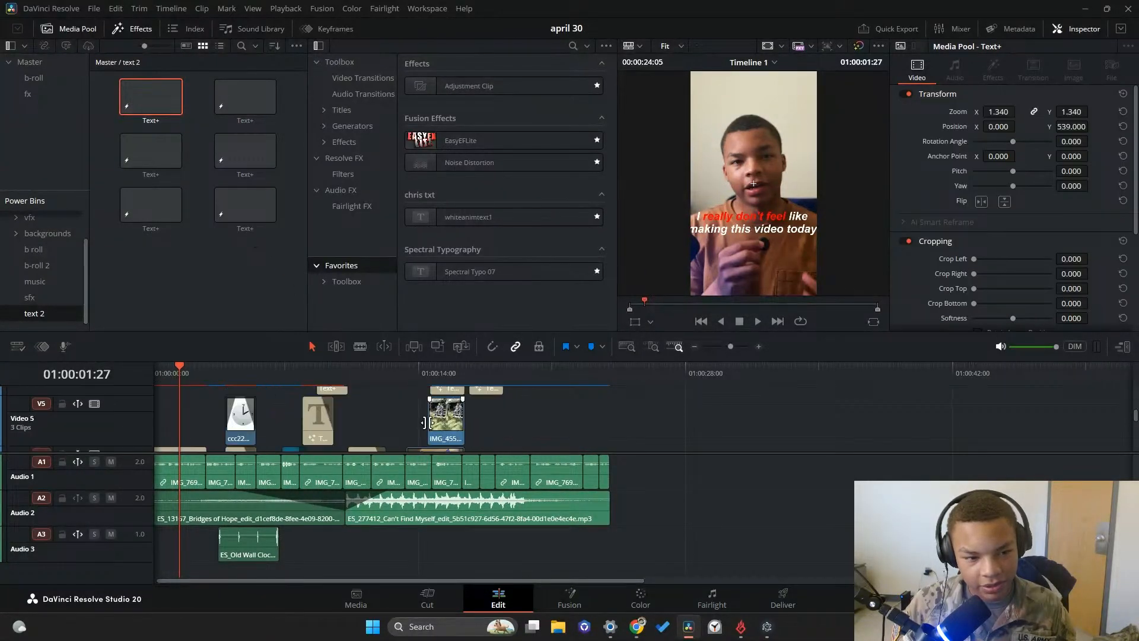
scroll(432, 433, "up", 3)
scroll(429, 440, "right", 1)
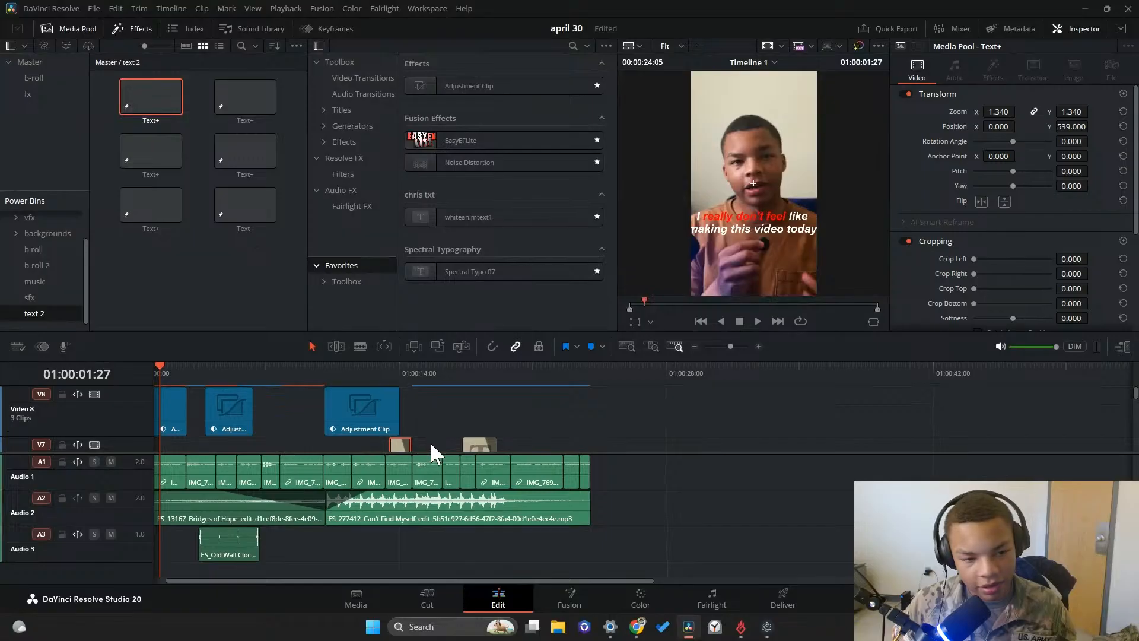
scroll(430, 441, "right", 2)
scroll(409, 418, "down", 2)
left_click_drag(391, 418, 279, 302)
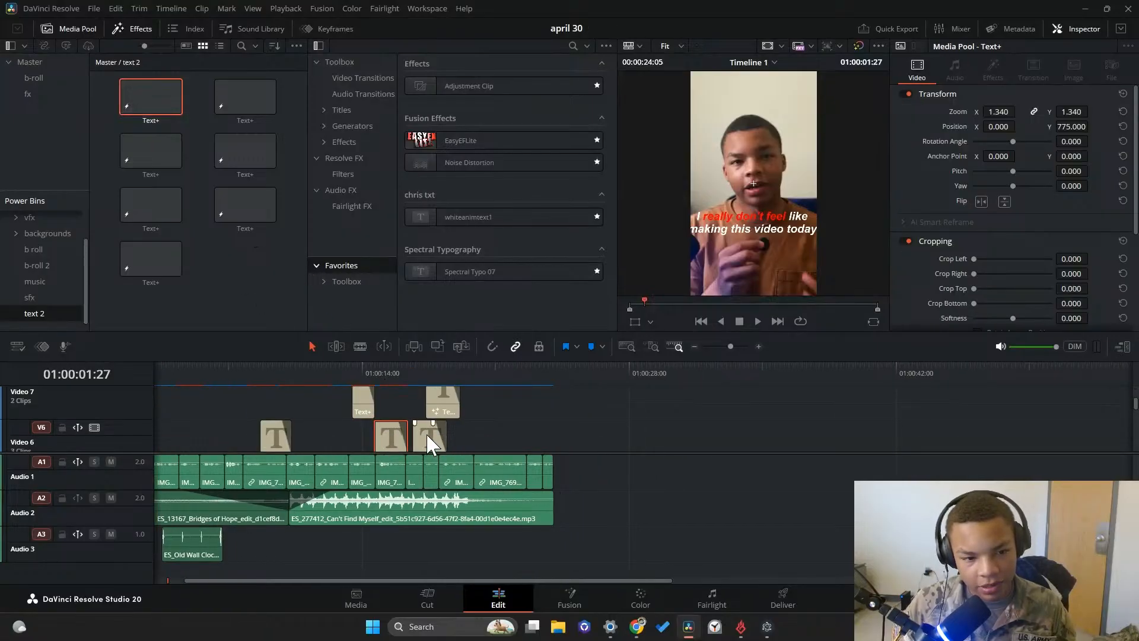
left_click_drag(430, 445, 277, 299)
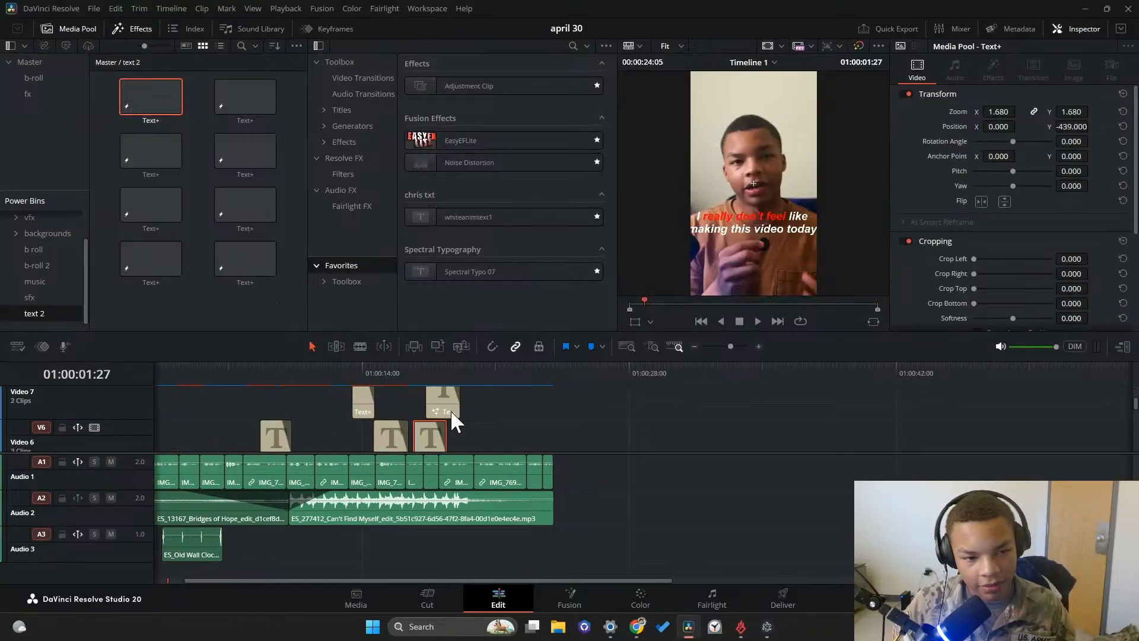
left_click_drag(450, 409, 267, 284)
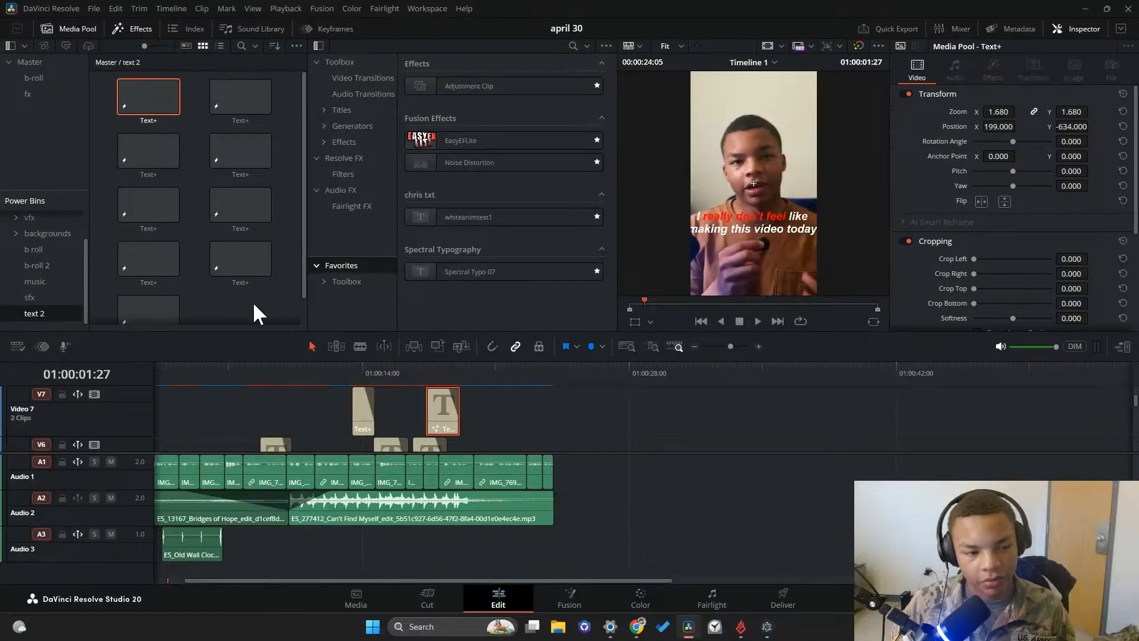
Store the closing Text+ title at the end of Video 3 in the text 2 power bin
scroll(254, 304, "down", 1)
scroll(479, 446, "down", 3)
scroll(461, 436, "up", 2)
scroll(460, 436, "down", 2)
scroll(466, 421, "up", 2)
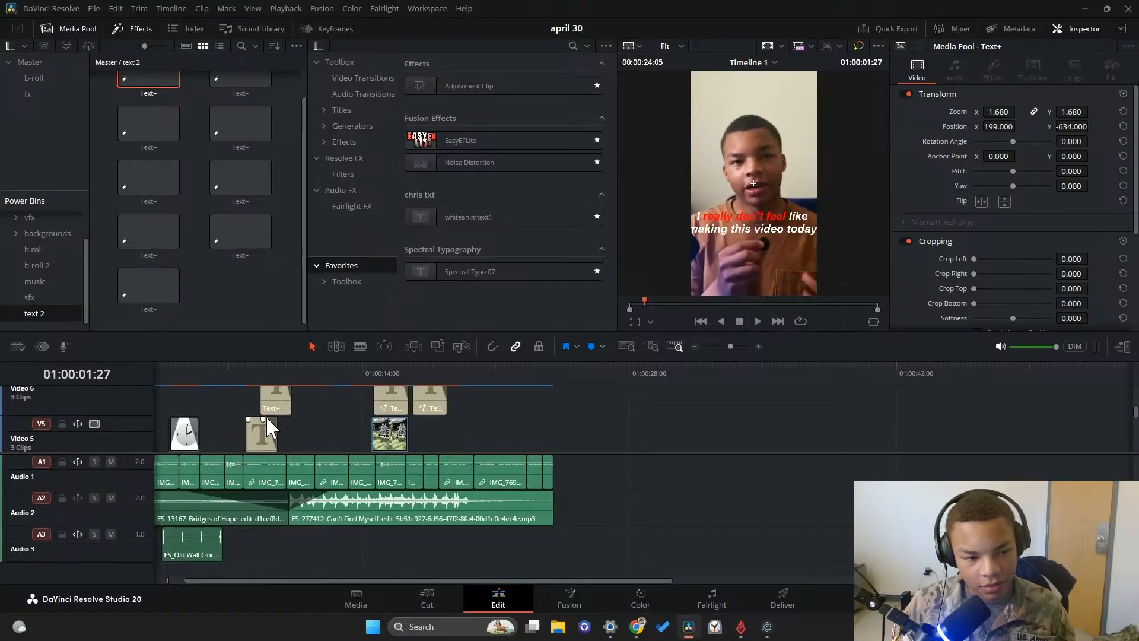
scroll(362, 429, "down", 3)
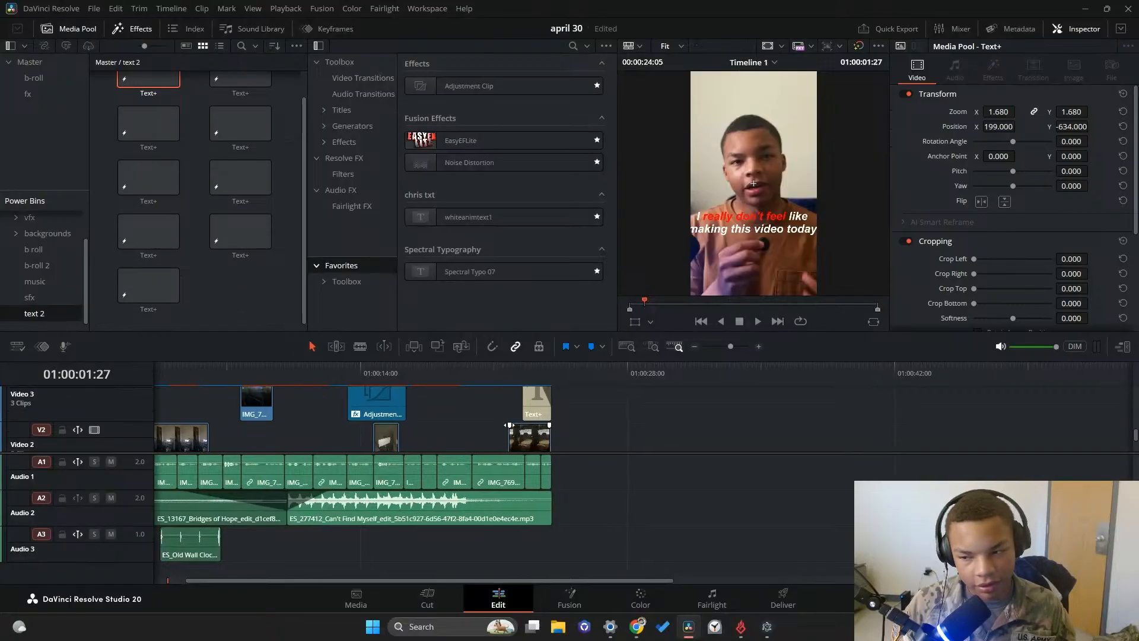
scroll(520, 431, "up", 2)
scroll(508, 397, "down", 2)
scroll(507, 417, "up", 1)
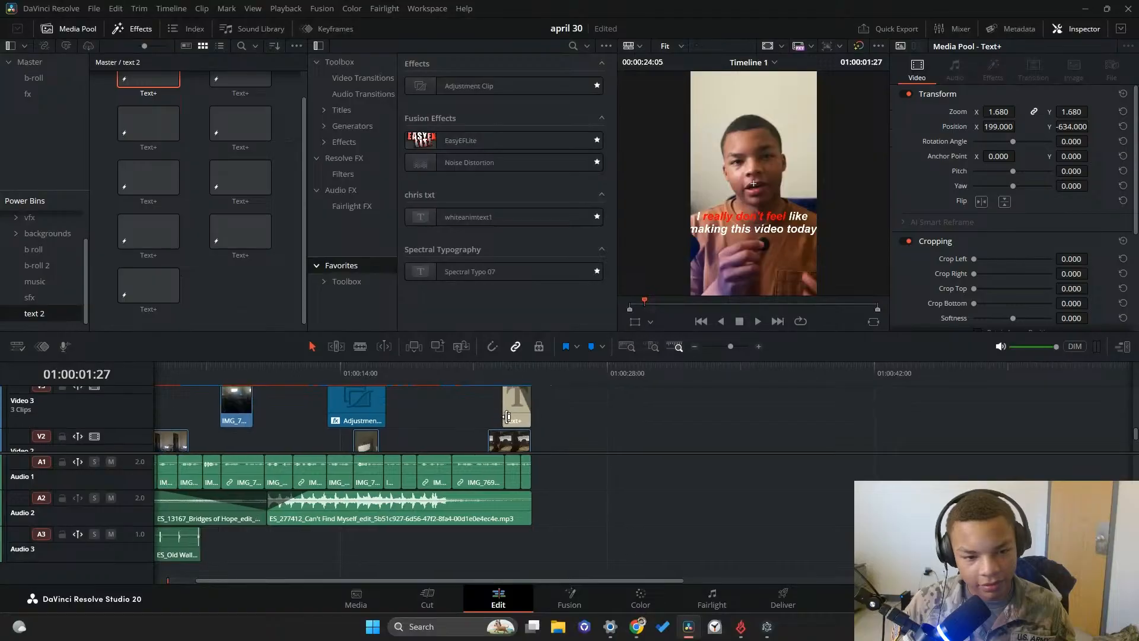
left_click_drag(507, 417, 247, 284)
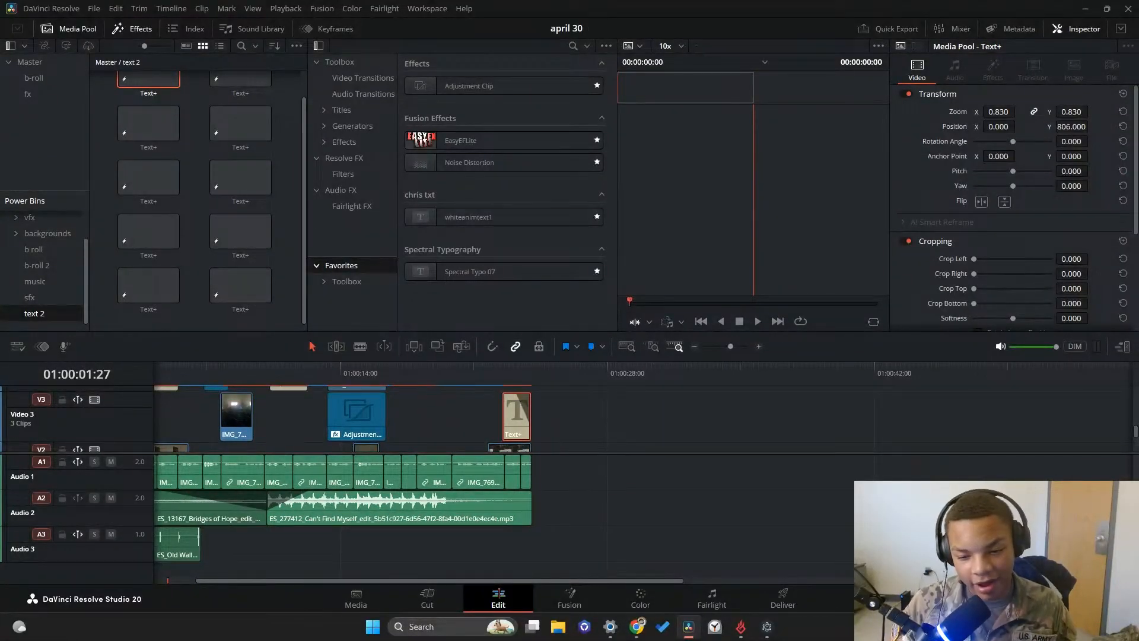
Open the may 7 2026 project and look over the stored titles in the text 2 power bin
key("shift+1")
double_click(294, 202)
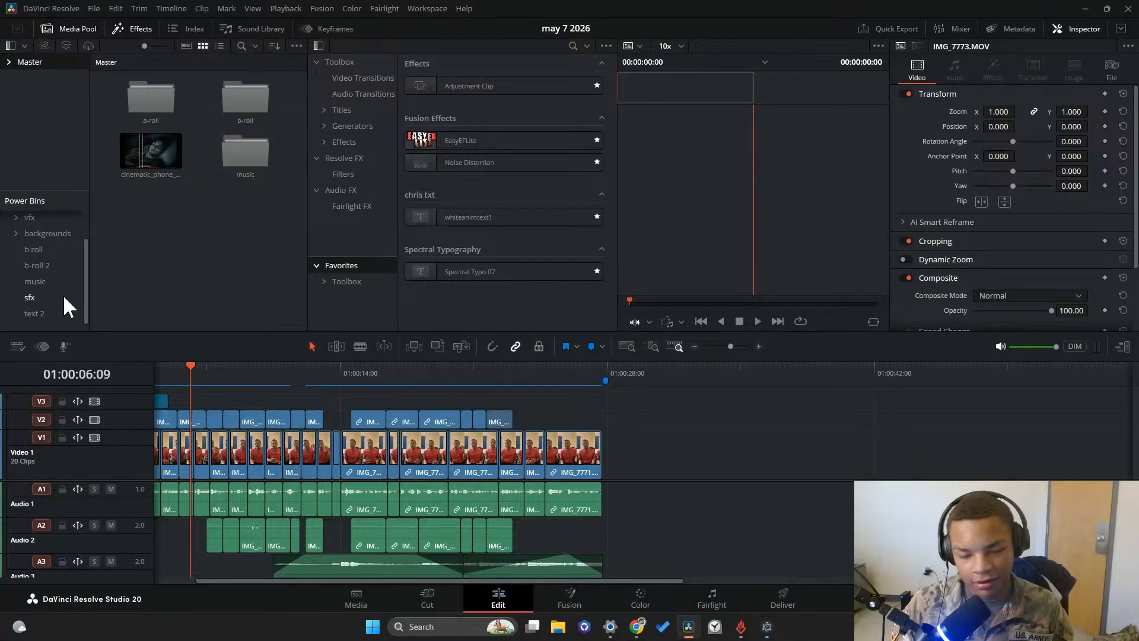
left_click(51, 314)
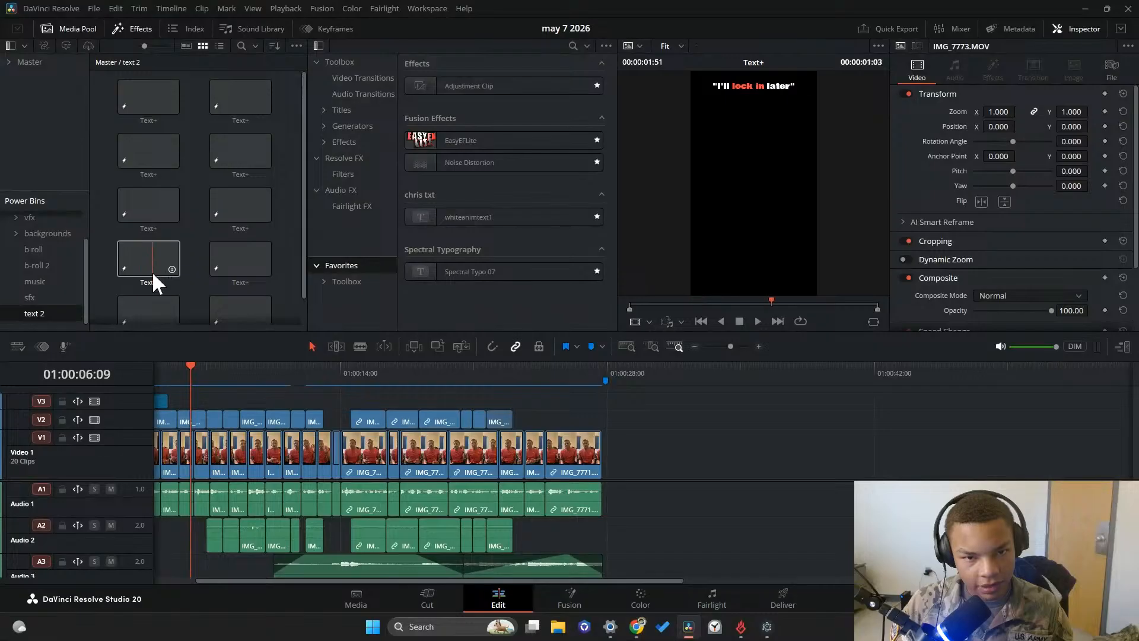
scroll(142, 279, "down", 1)
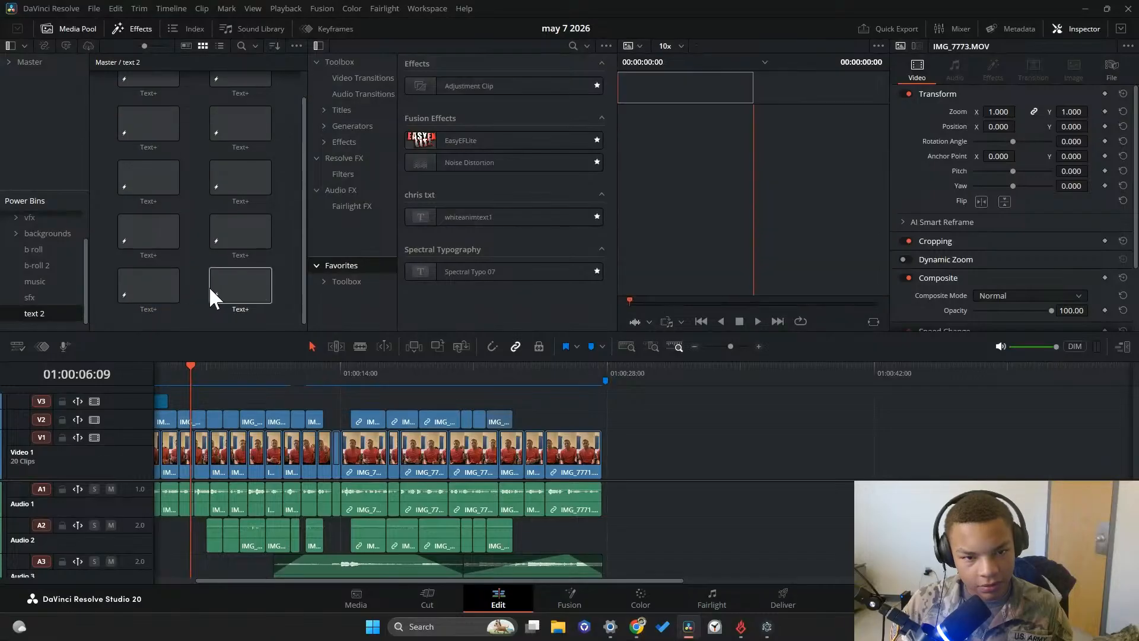
Play the opening of the may 7 2026 timeline from 01:00:00:00
left_click_drag(235, 371, 147, 369)
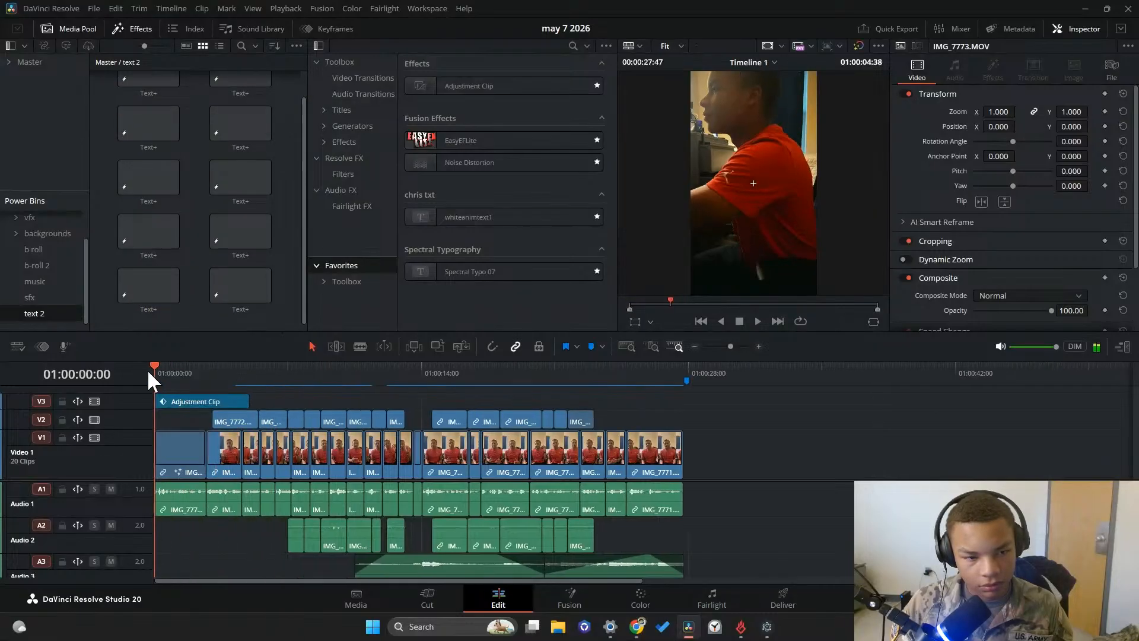
left_click(756, 320)
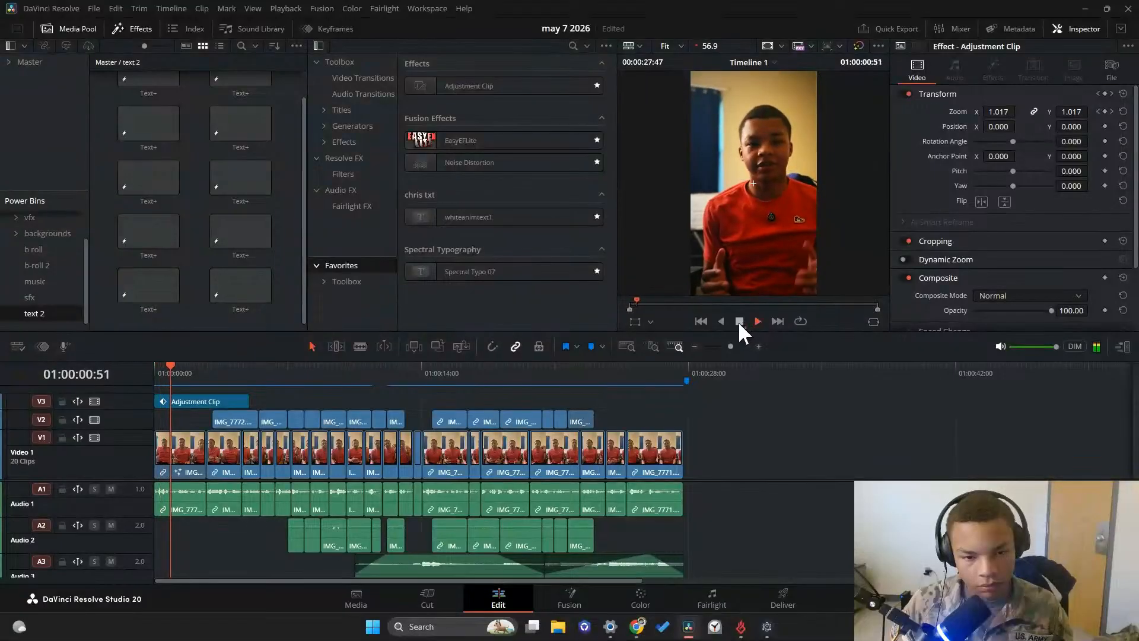
left_click(738, 321)
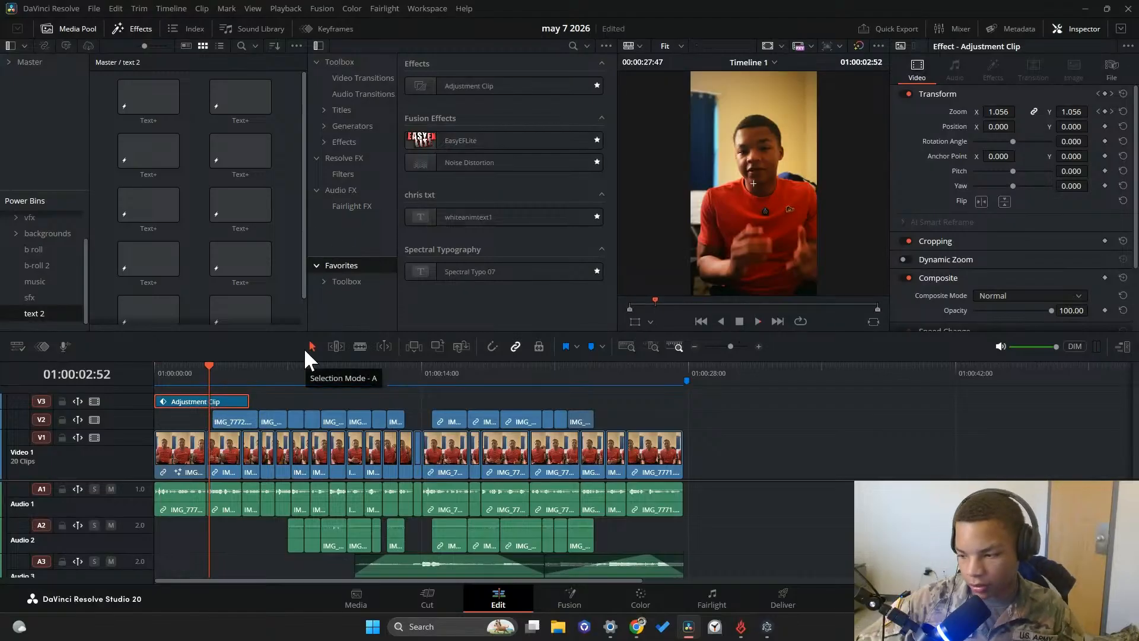
Move the adjustment clip up to Video 4, place the first stored Text+ title at the start of Video 3, and return the playhead to 01:00:00:00
key("alt+Up")
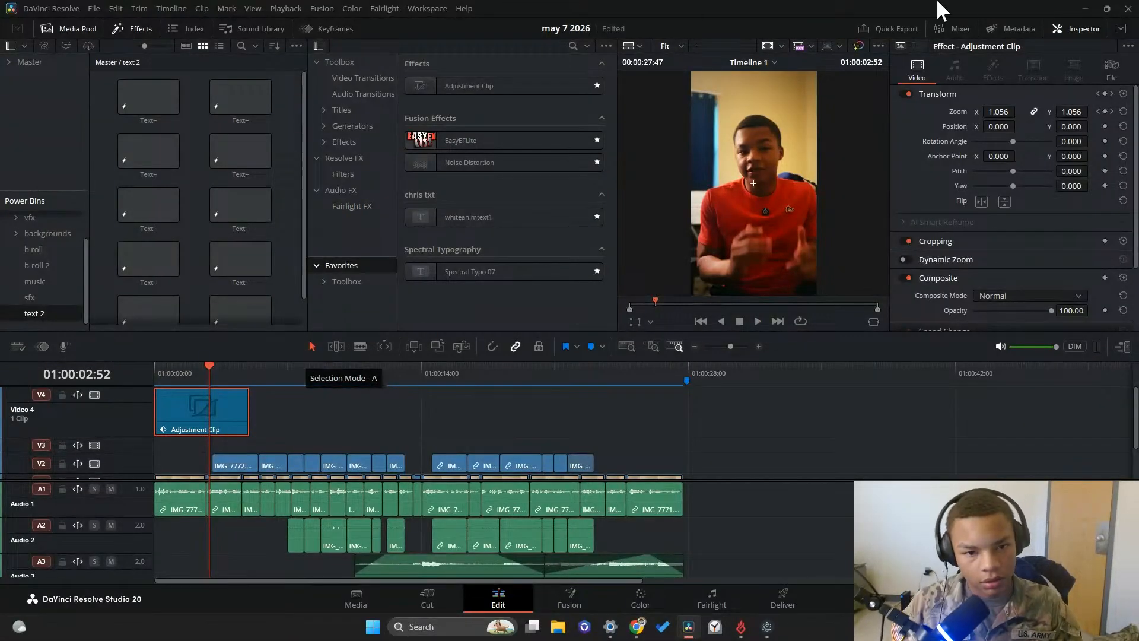
left_click_drag(126, 97, 157, 447)
left_click_drag(197, 375, 149, 378)
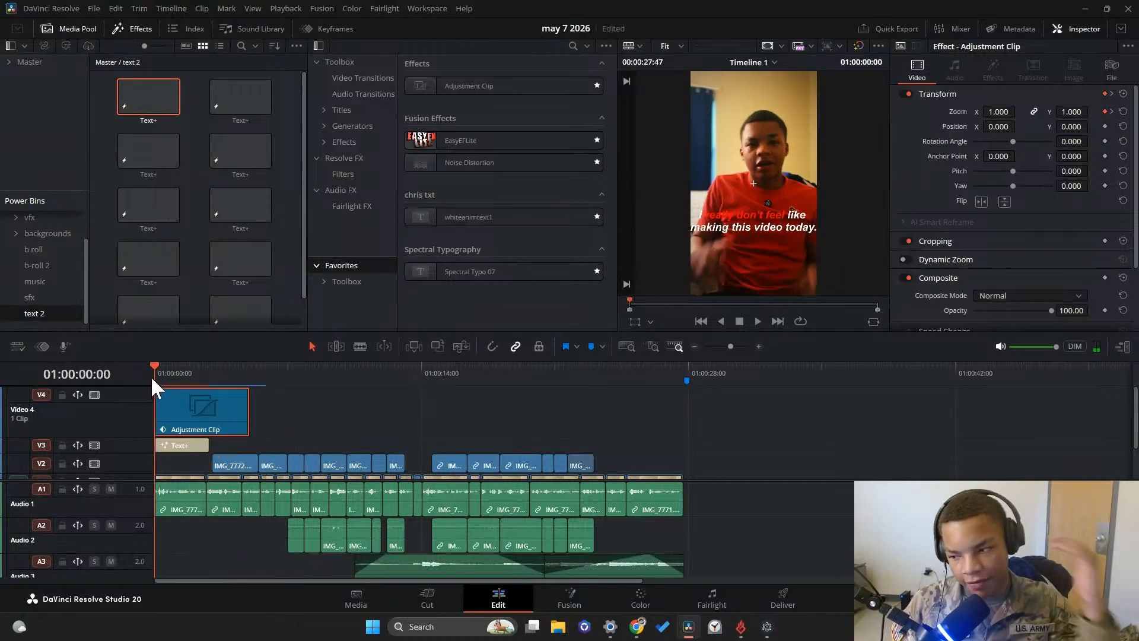
Preview the placed Video 3 title and replace its text with "I think I'm addicted"
left_click(179, 446)
left_click(1020, 186)
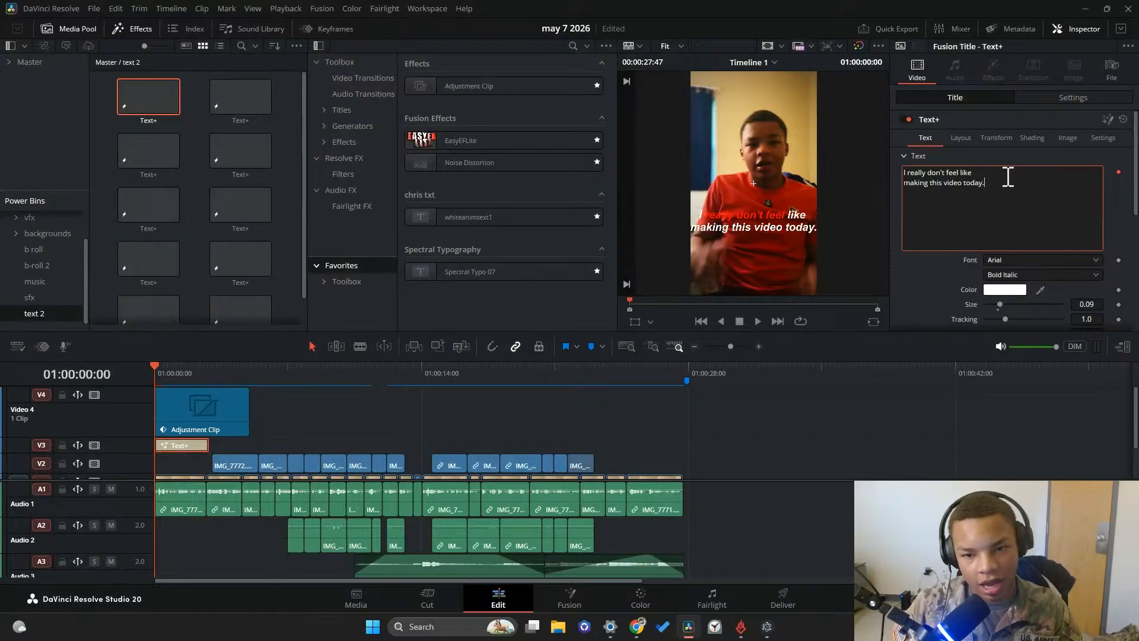
left_click(755, 324)
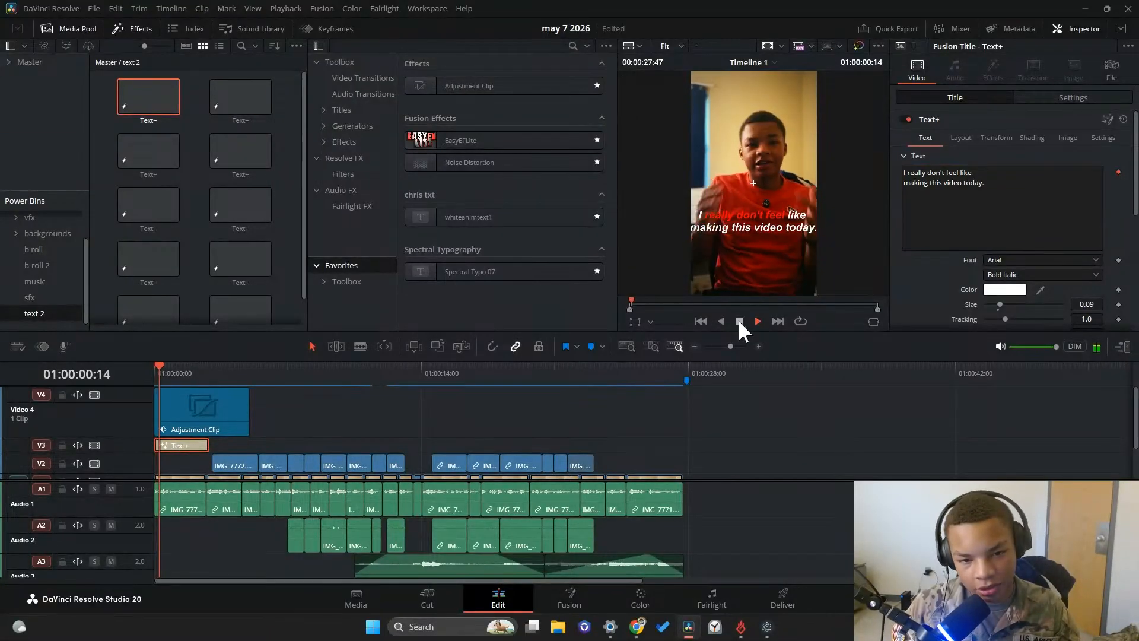
left_click(1054, 205)
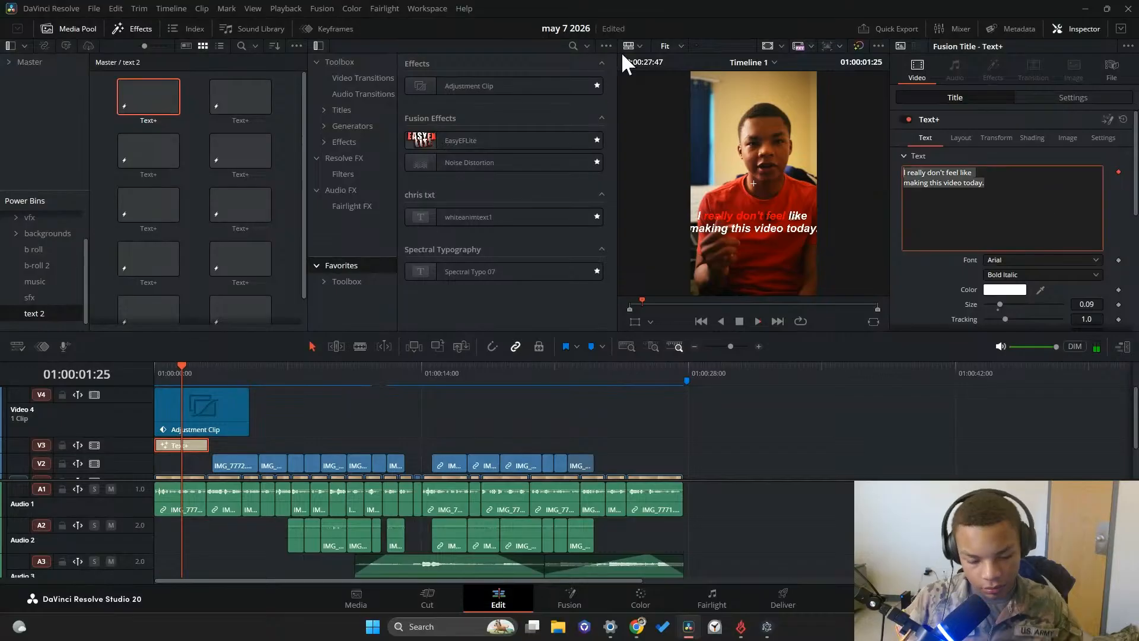
key("ctrl+a")
key("BackSpace")
type("I")
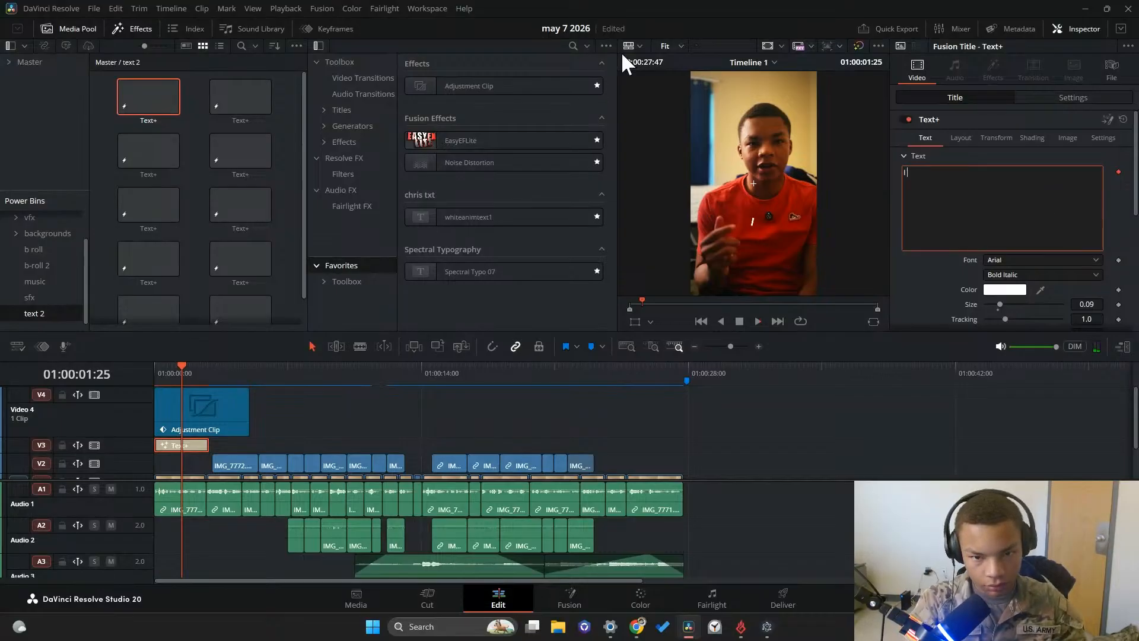
type(" think ")
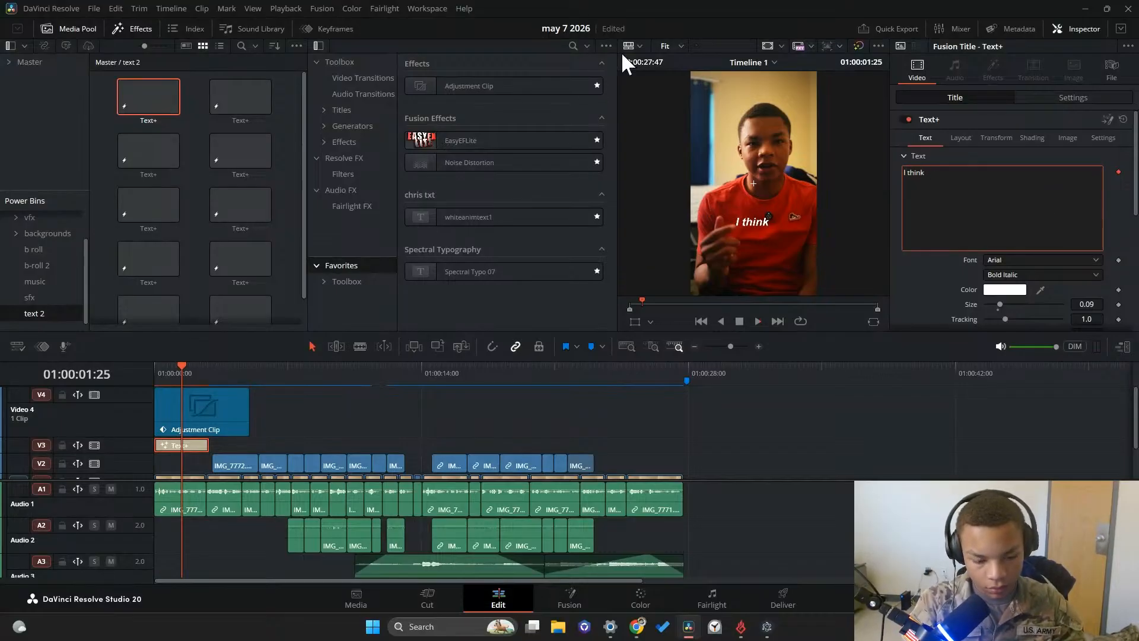
type("I'm addicted")
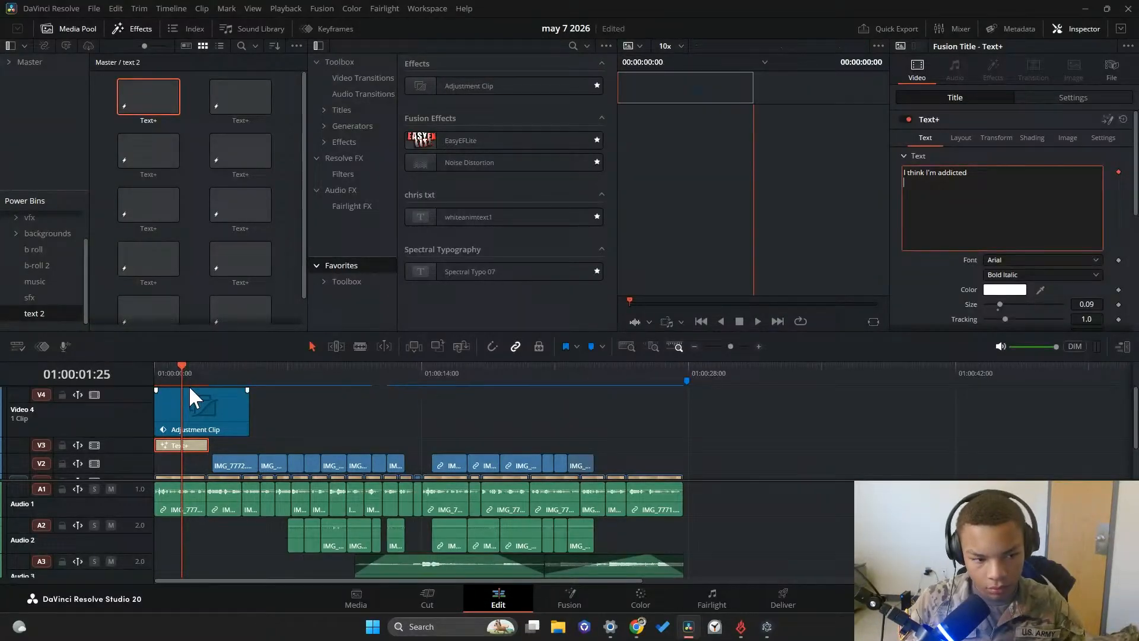
Play the edited title from the timeline start and move the adjustment clip up to Video 5
left_click_drag(183, 375, 154, 375)
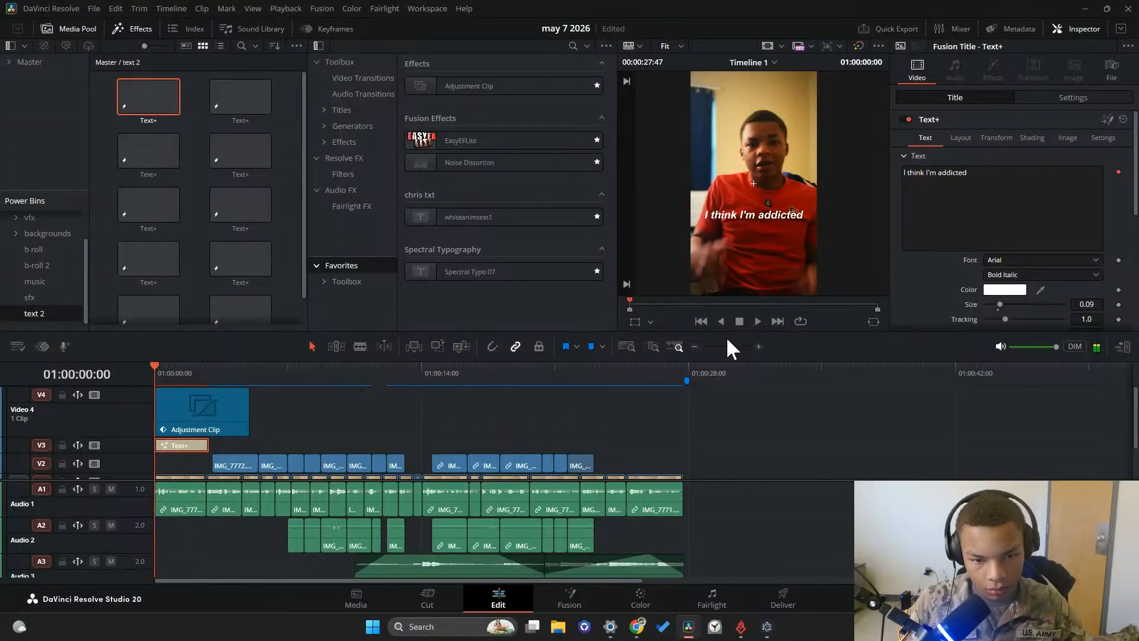
left_click(754, 321)
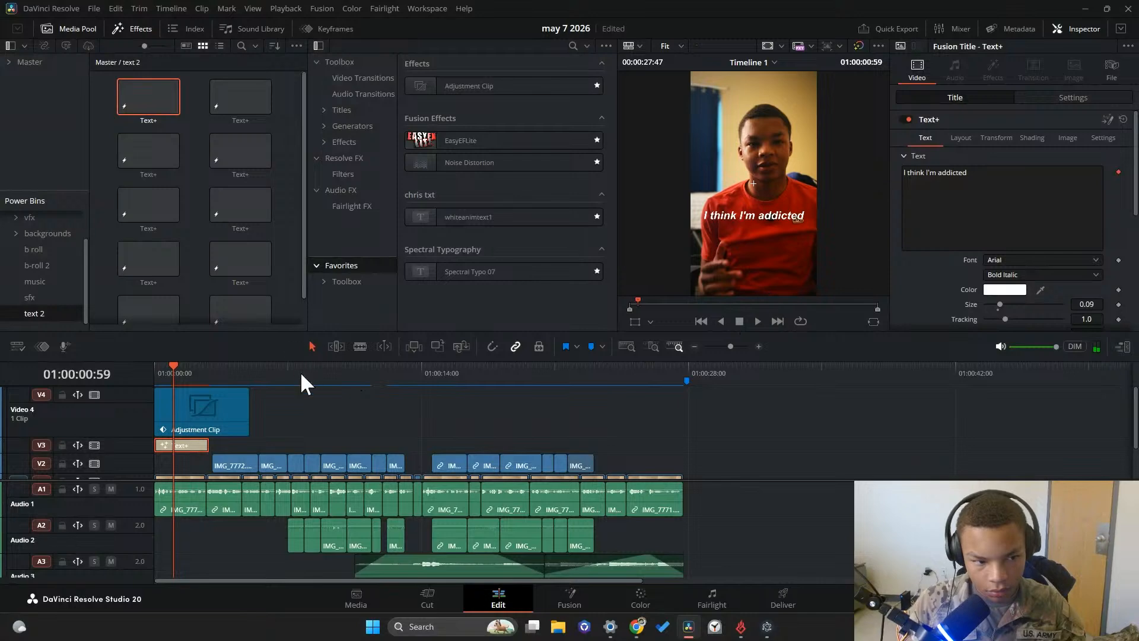
left_click(227, 430)
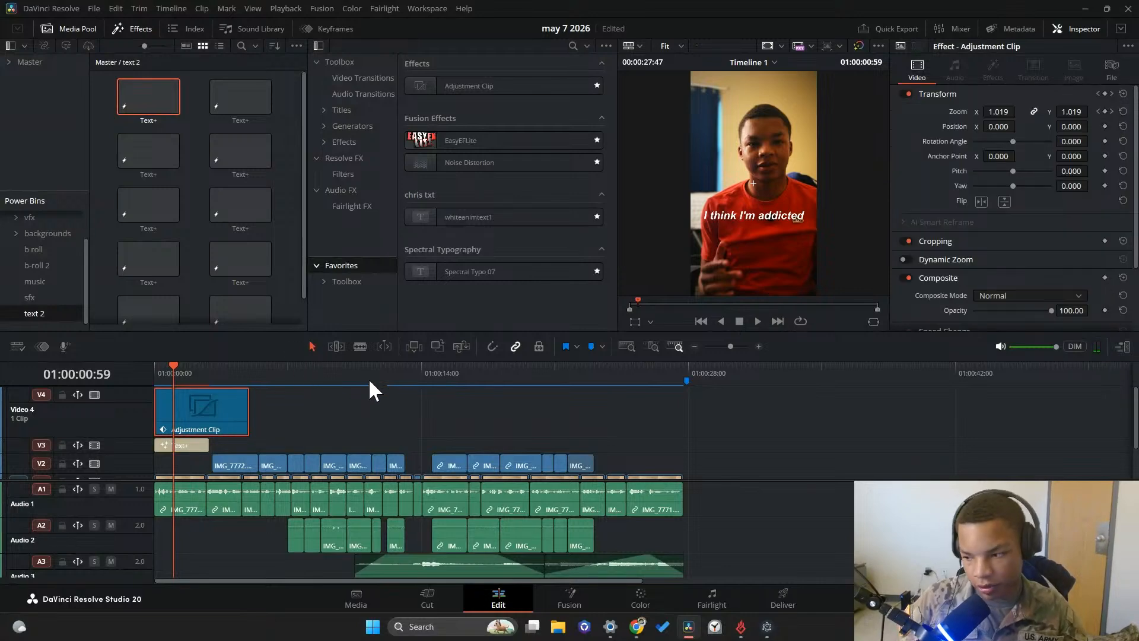
key("alt+Up")
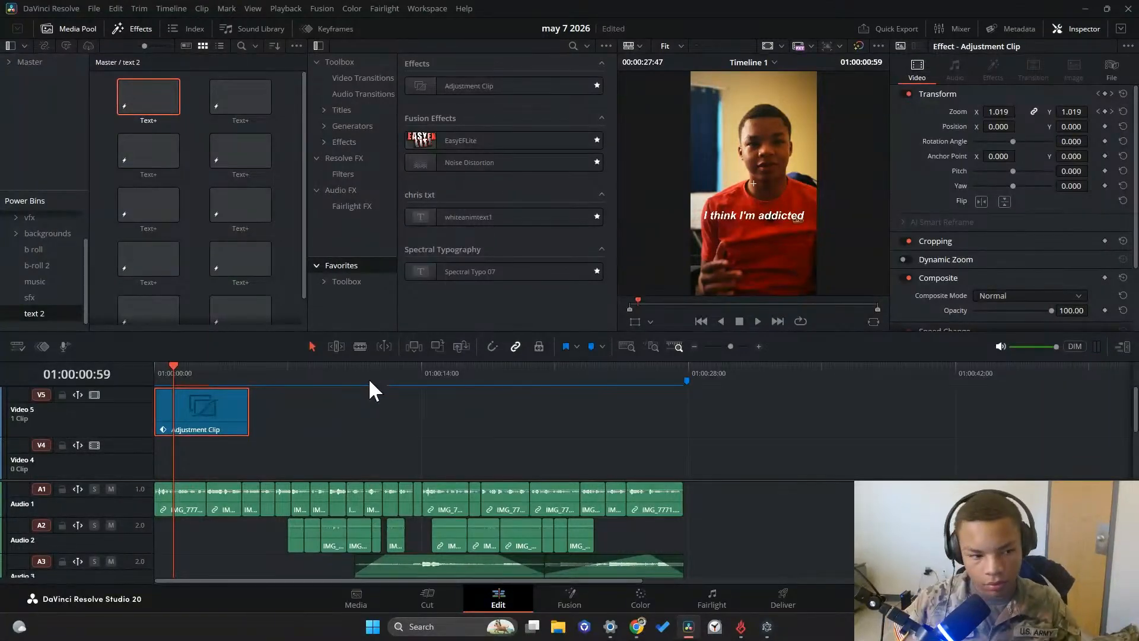
scroll(271, 470, "down", 4)
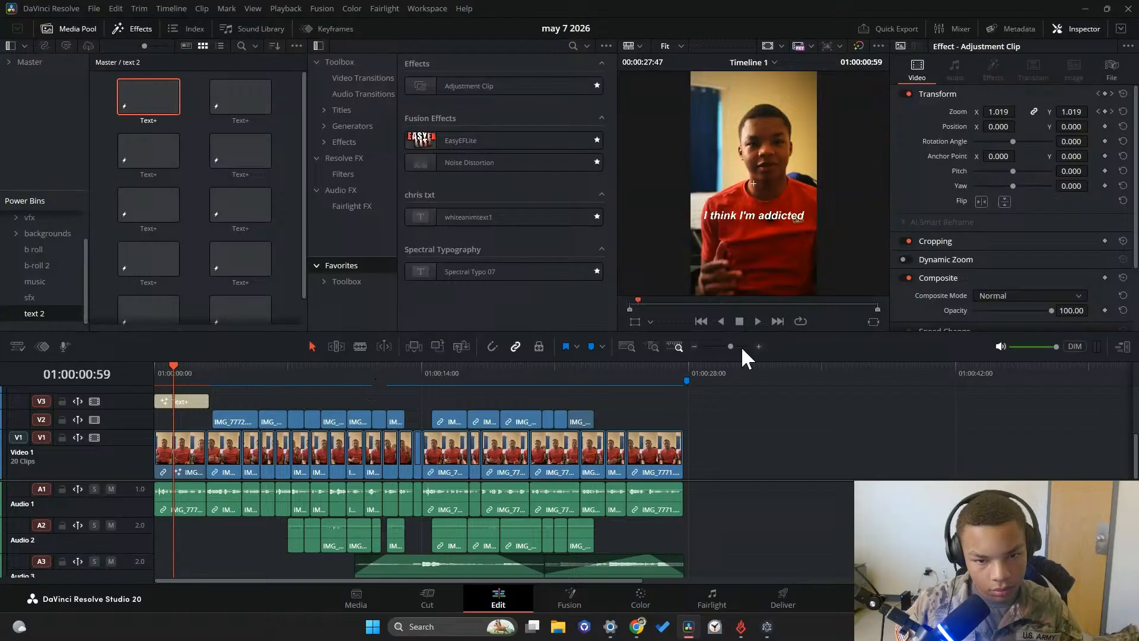
Duplicate the "I think I'm addicted" title onto Video 4, starting at 01:00:01:26, and play on from there
left_click(757, 321)
scroll(230, 407, "up", 1)
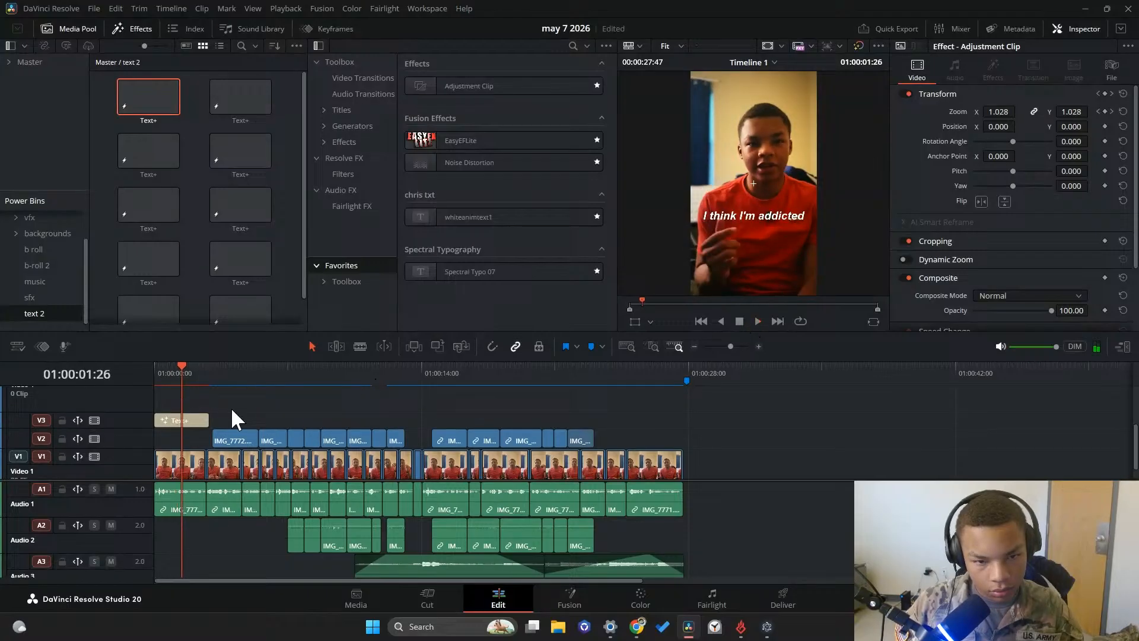
left_click(183, 419)
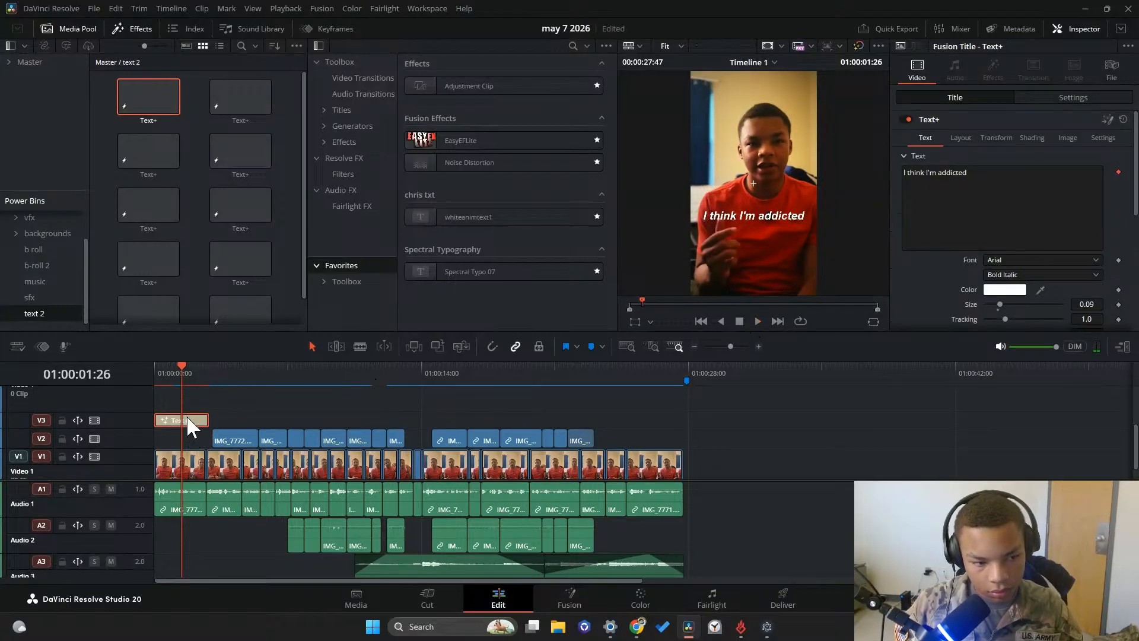
left_click_drag(187, 415, 215, 407)
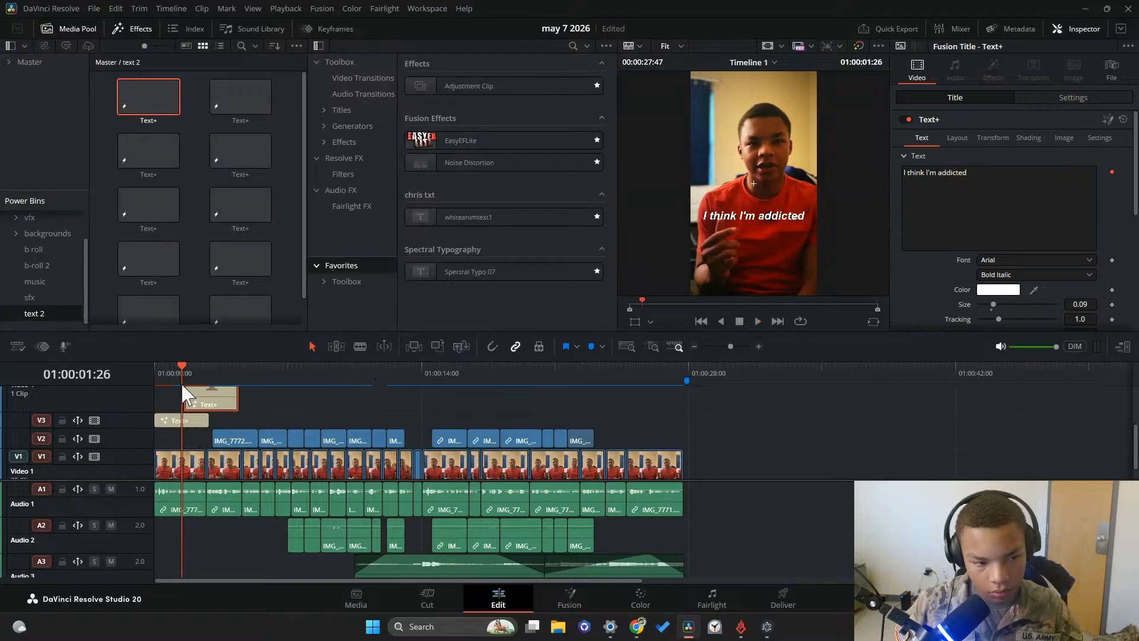
left_click(757, 319)
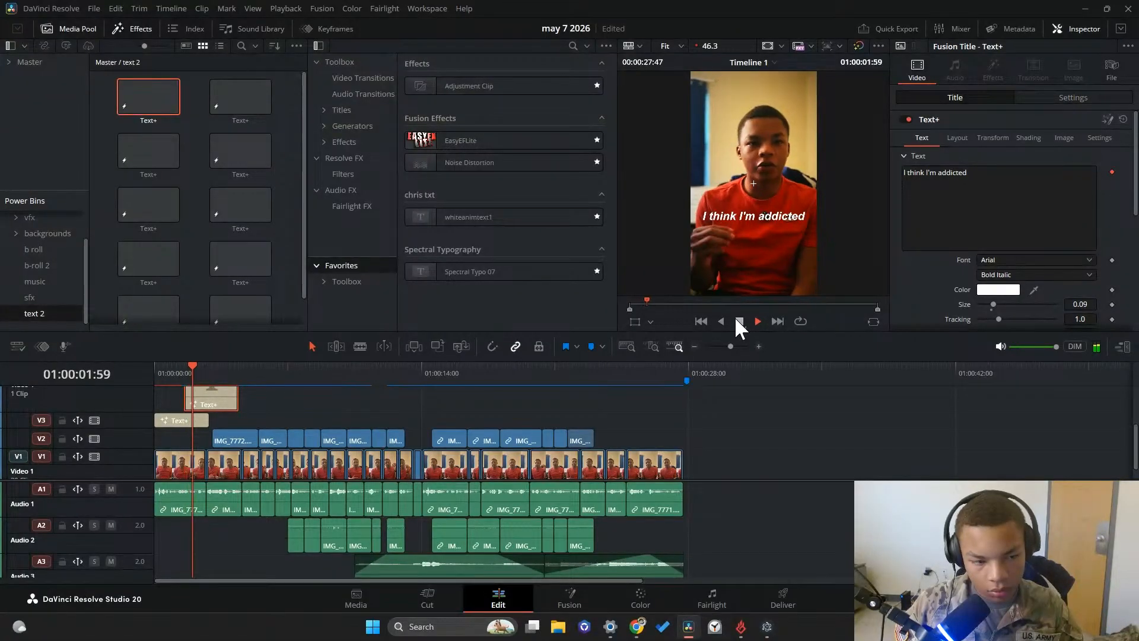
Replace the Video 4 title's text with "to ruining my own" and "progress" on a second line
left_click(1015, 196)
key("ctrl+a")
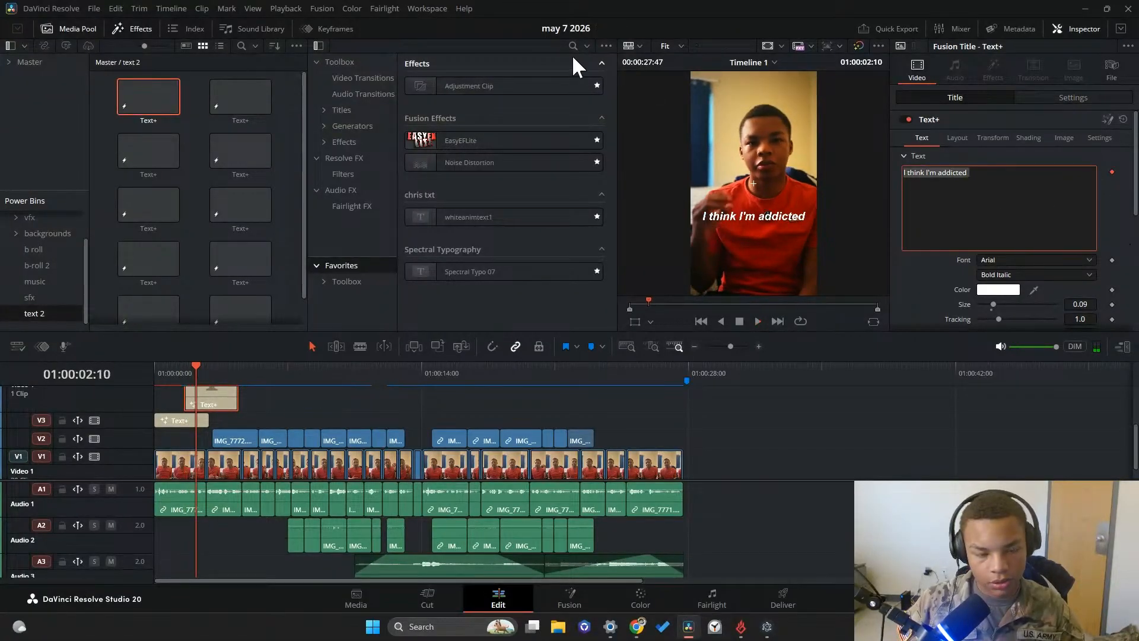
type("to ruini")
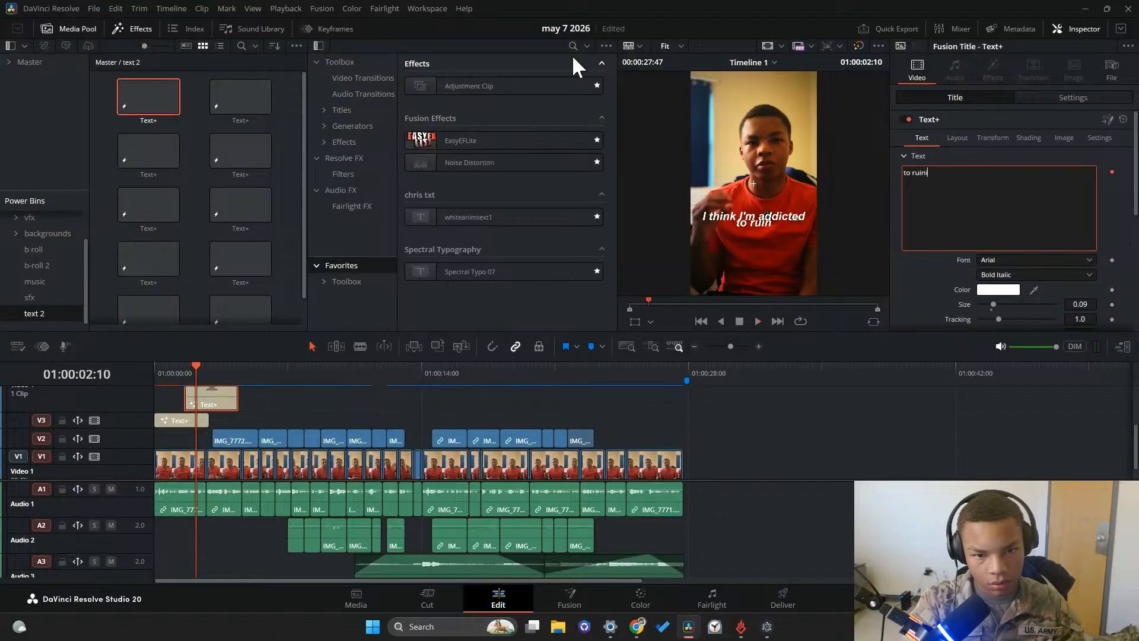
type("ng my own")
key("Return")
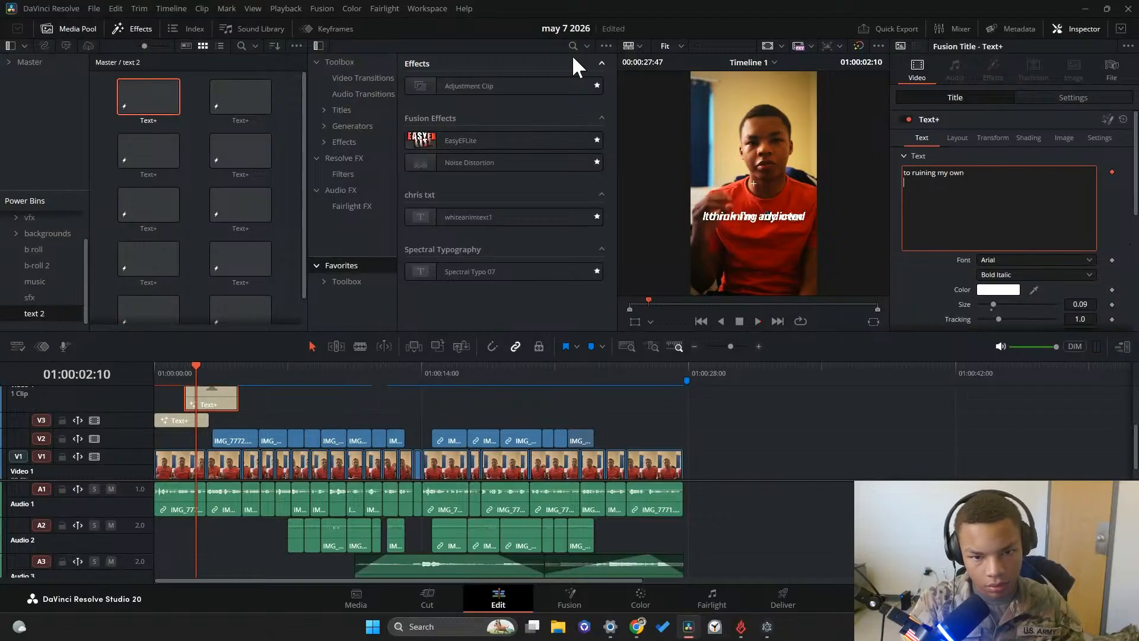
type("pro")
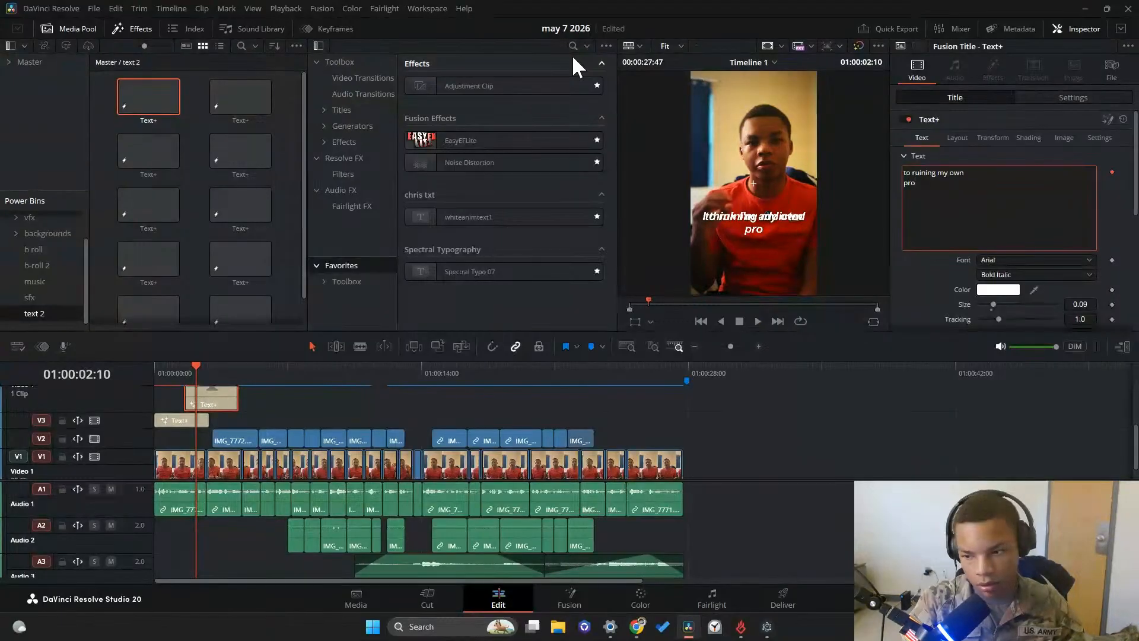
type("gress")
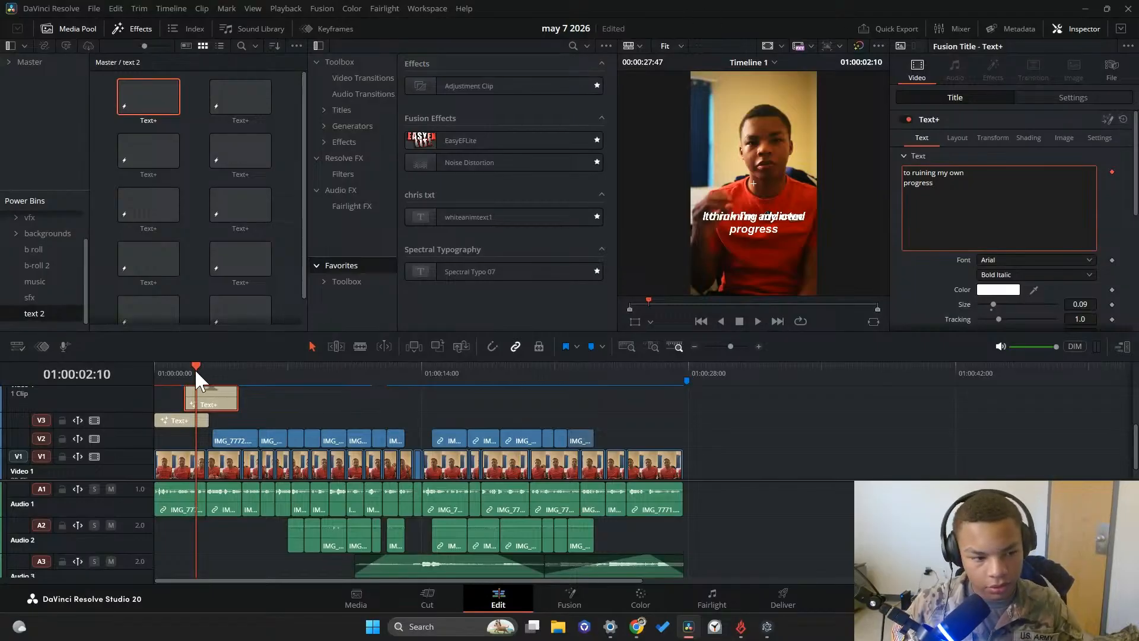
Move the "to ruining my own progress" title to start at about 01:00:01:44 and shorten the Video 3 title's end to match
left_click_drag(194, 368, 164, 368)
left_click_drag(211, 400, 230, 401)
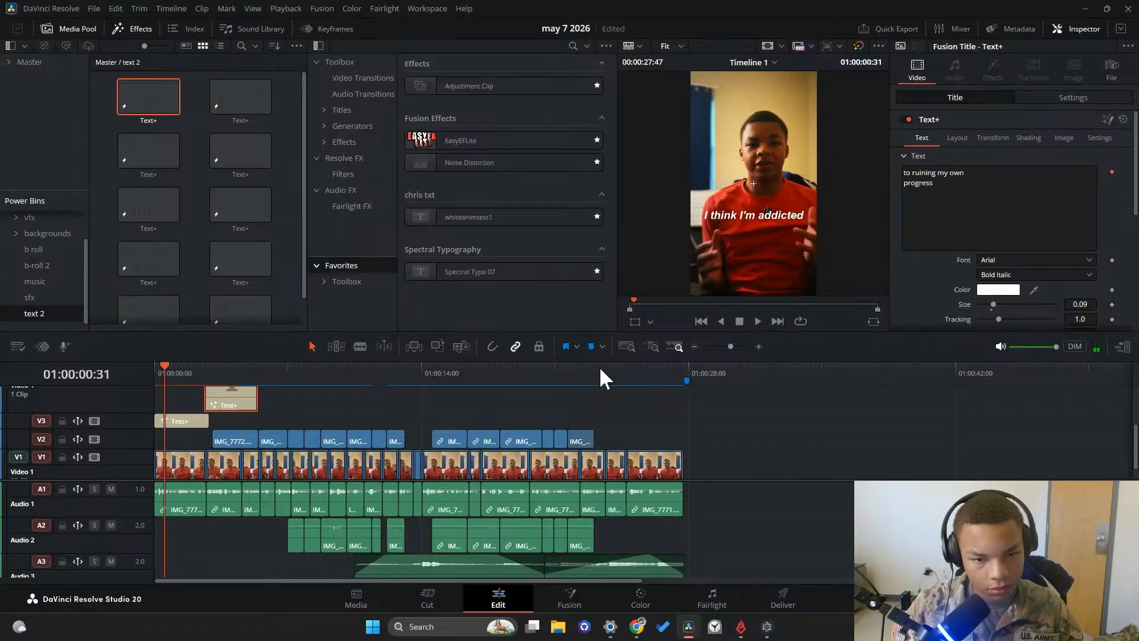
left_click(752, 320)
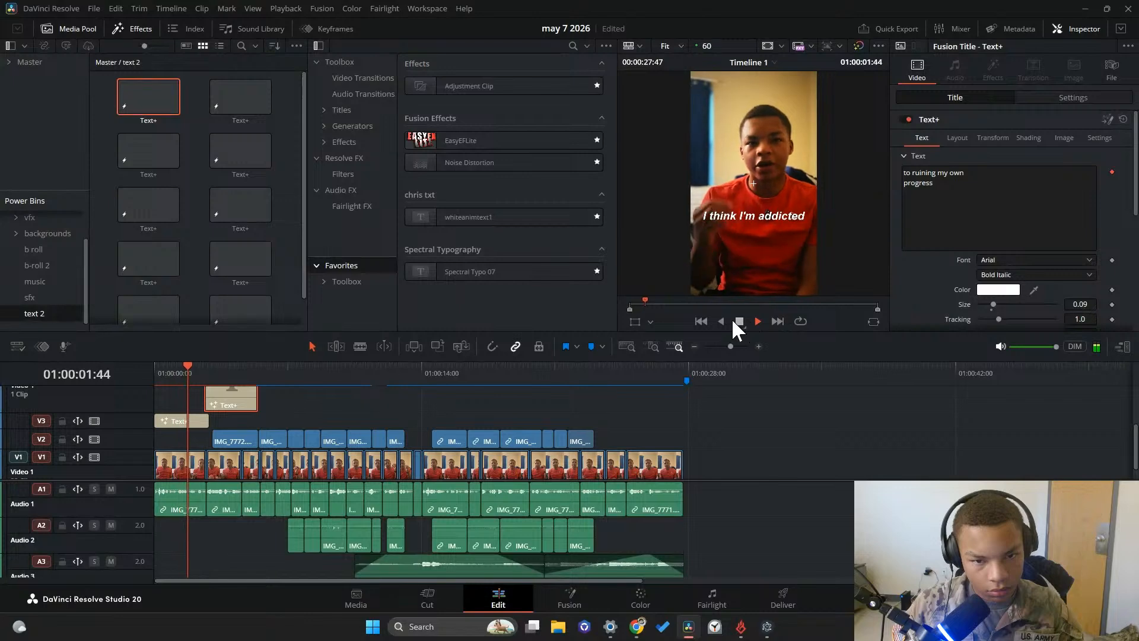
left_click_drag(233, 400, 138, 386)
left_click_drag(209, 420, 188, 420)
left_click_drag(190, 372, 154, 375)
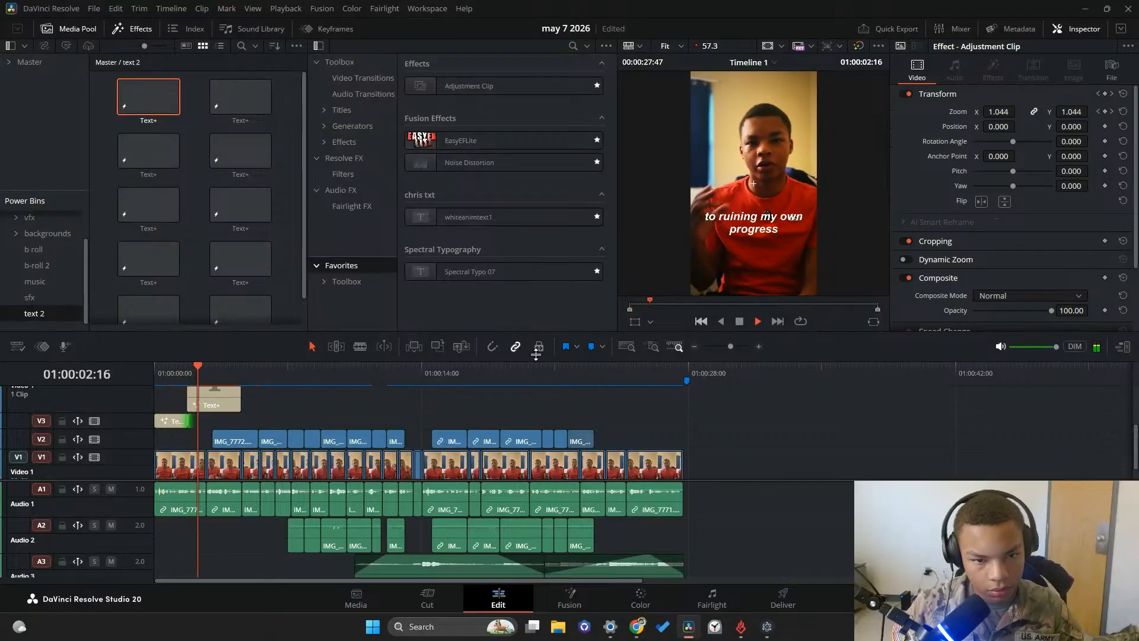
Preview the title change, trim the Video 3 title's end slightly earlier, and extend the Video 4 title's start back to meet it
left_click_drag(212, 378, 156, 375)
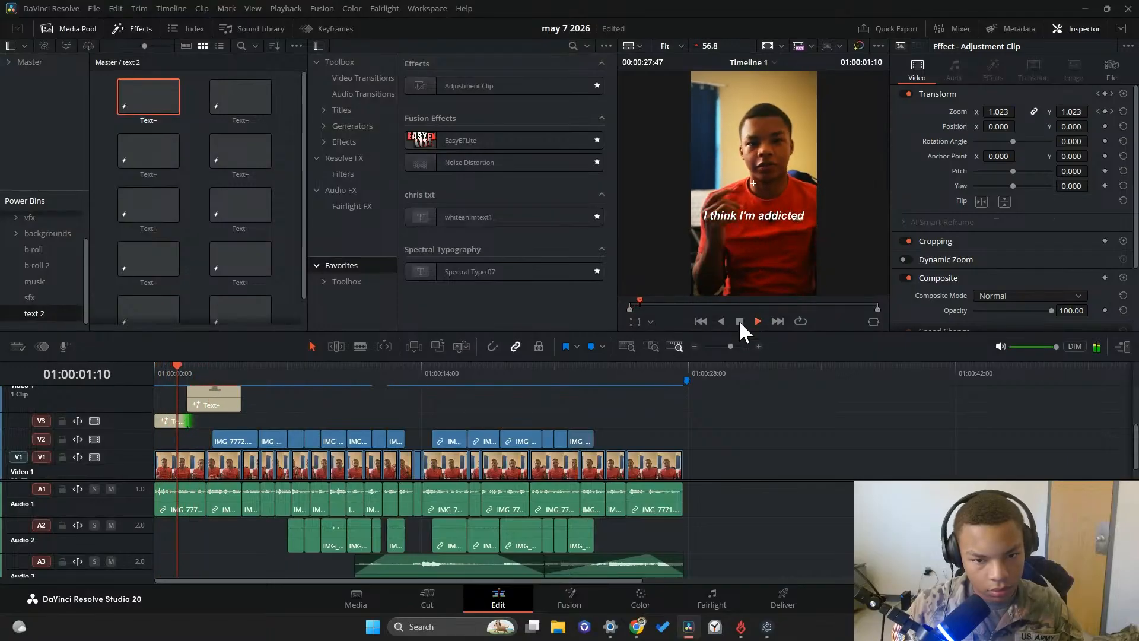
left_click(733, 321)
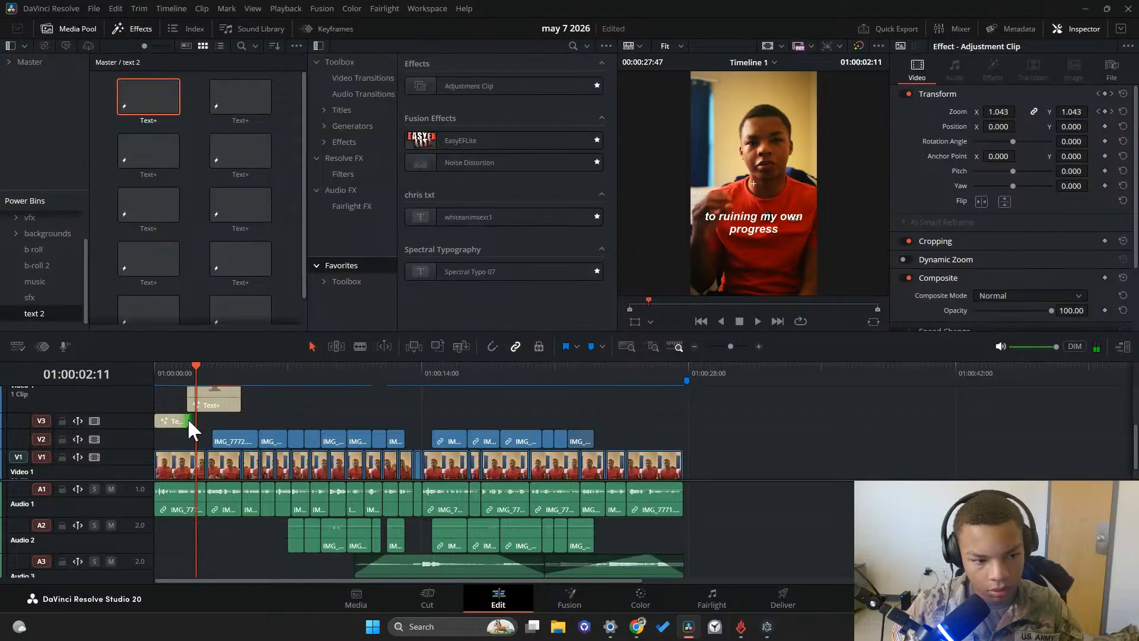
left_click_drag(188, 419, 186, 419)
left_click(178, 381)
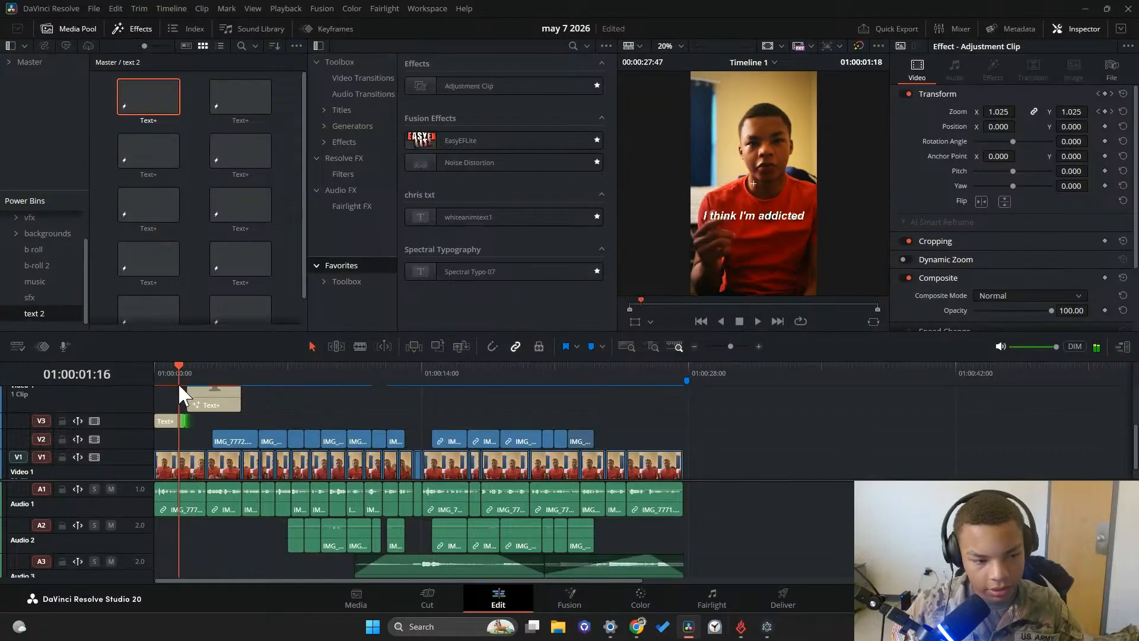
left_click_drag(729, 346, 736, 347)
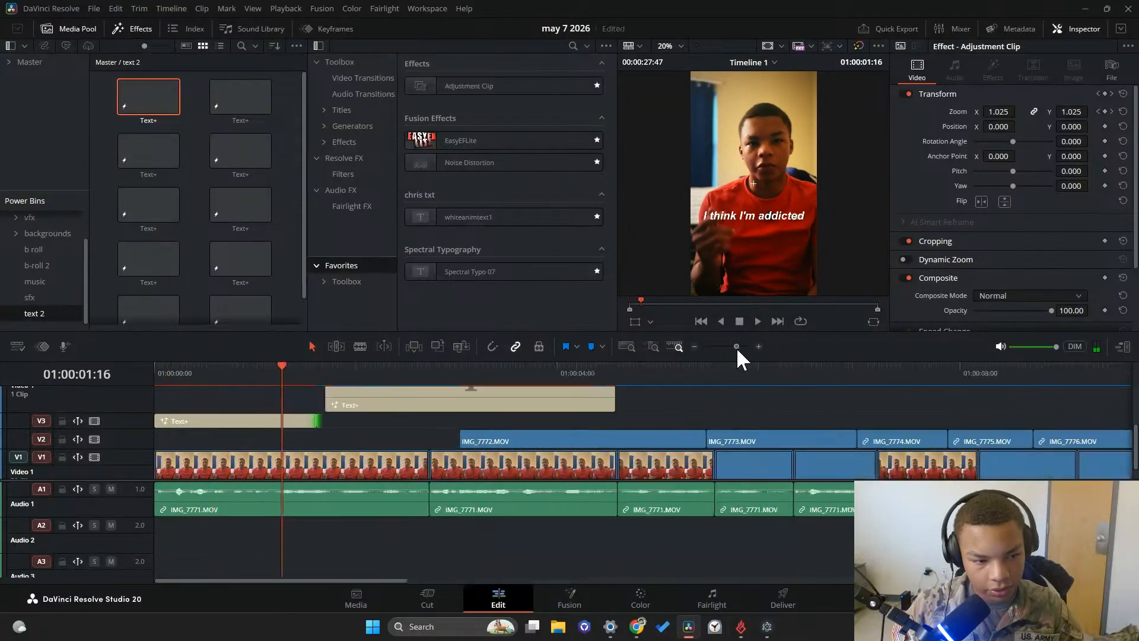
left_click_drag(325, 396, 316, 396)
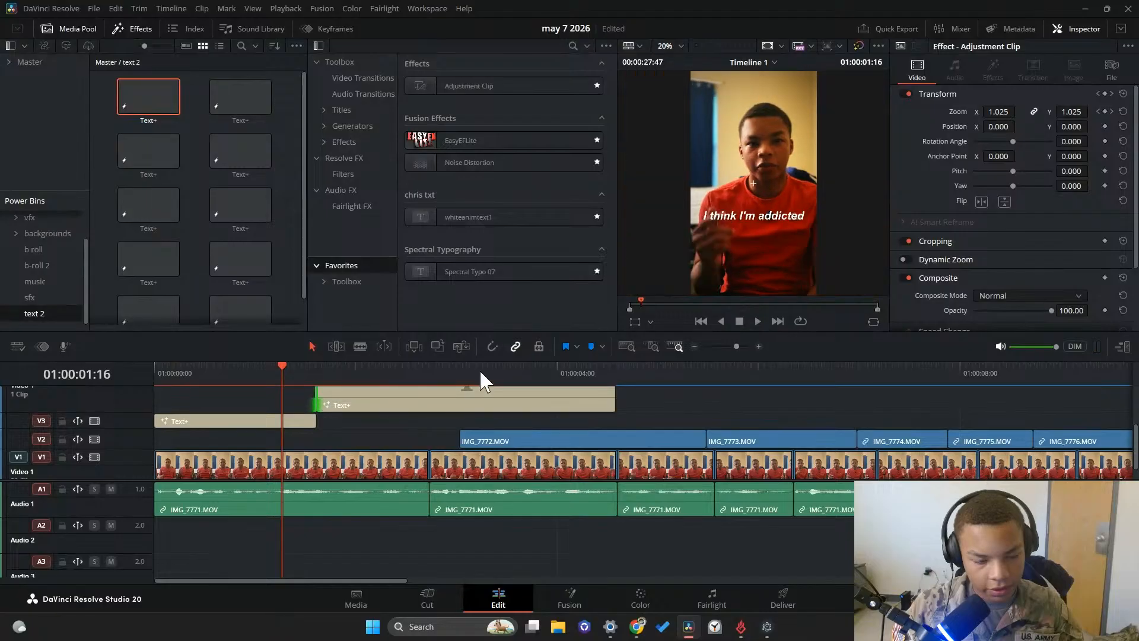
Play on to 01:00:02:59 and trim the Video 4 title's end to just before the IMG_7772.MOV clip on Video 2
left_click(757, 321)
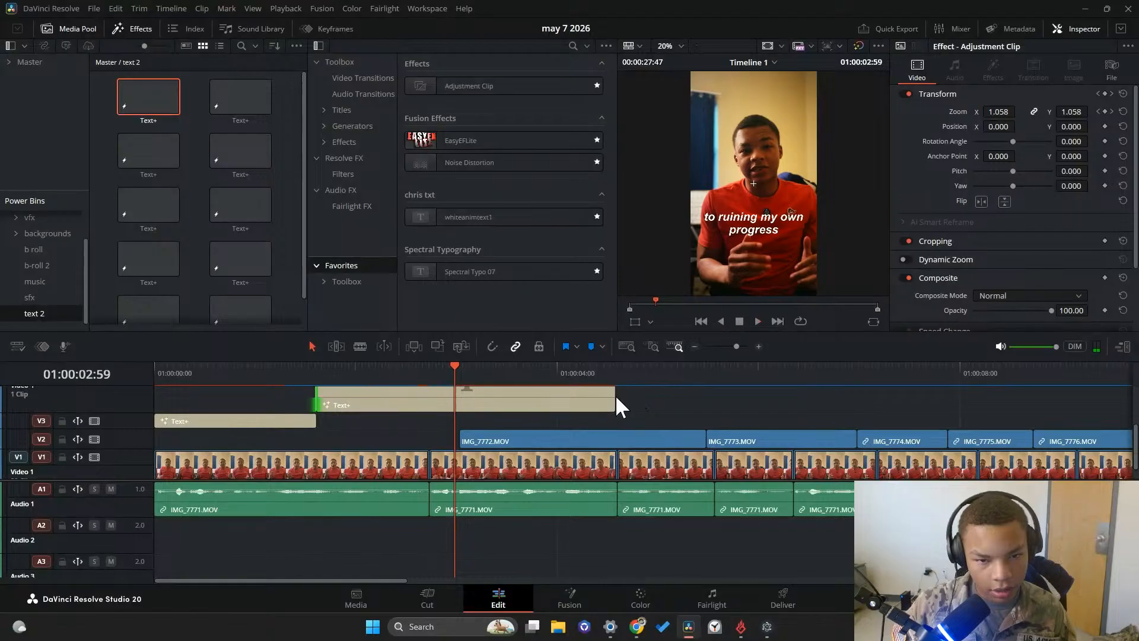
left_click_drag(615, 402, 64, 370)
left_click(439, 373)
key("q")
Play both titles from the timeline start to check their timing
left_click(179, 373)
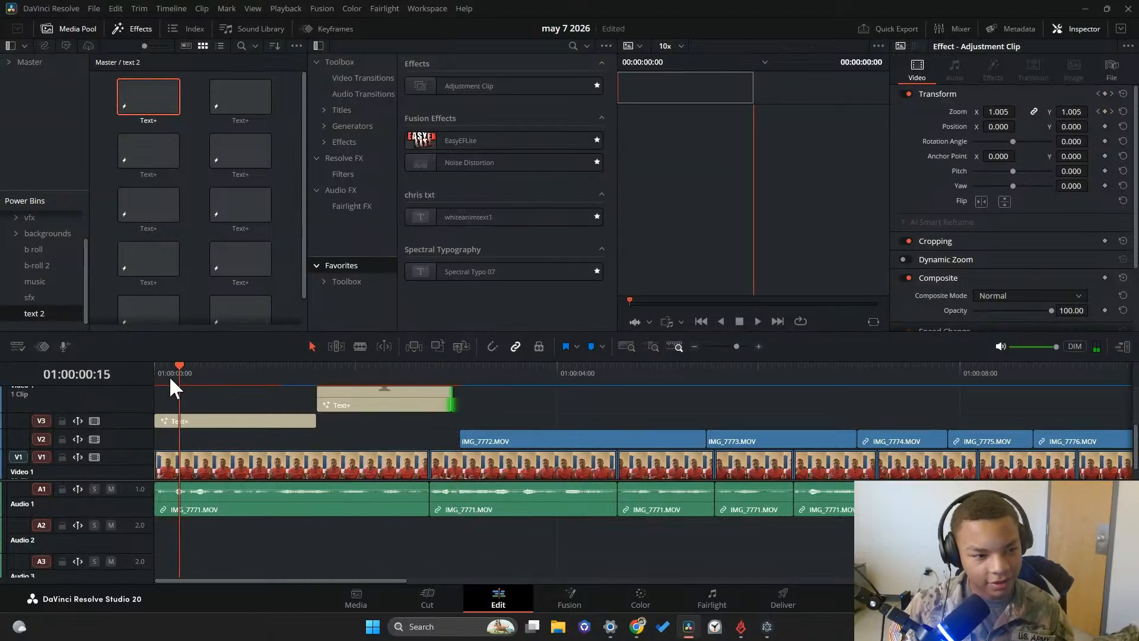
left_click(173, 389)
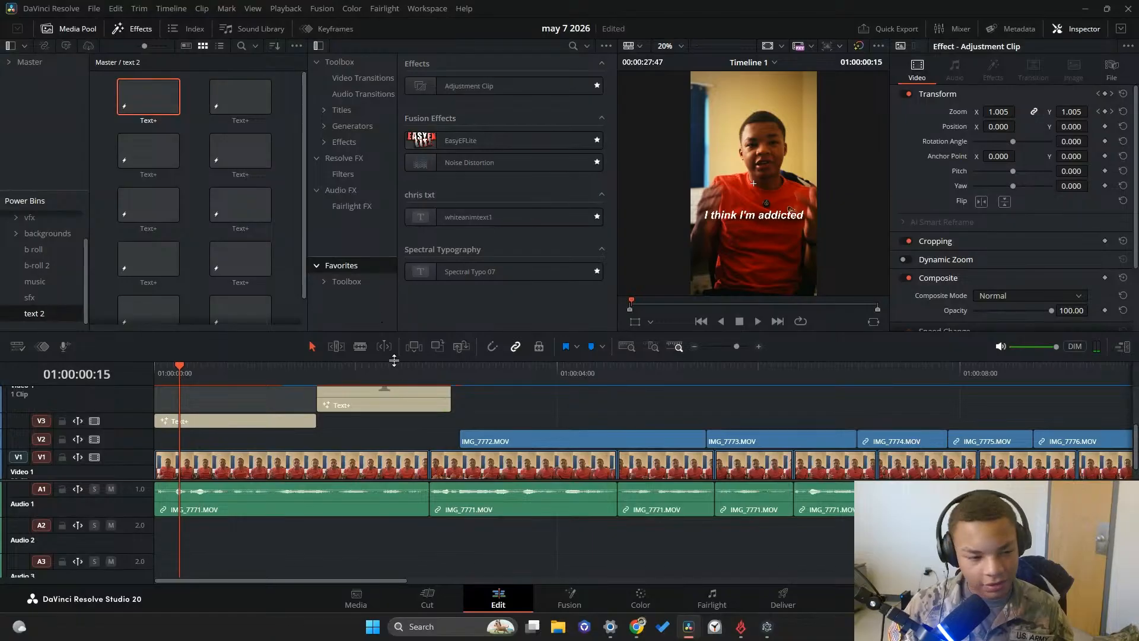
left_click_drag(179, 370, 156, 375)
left_click(758, 319)
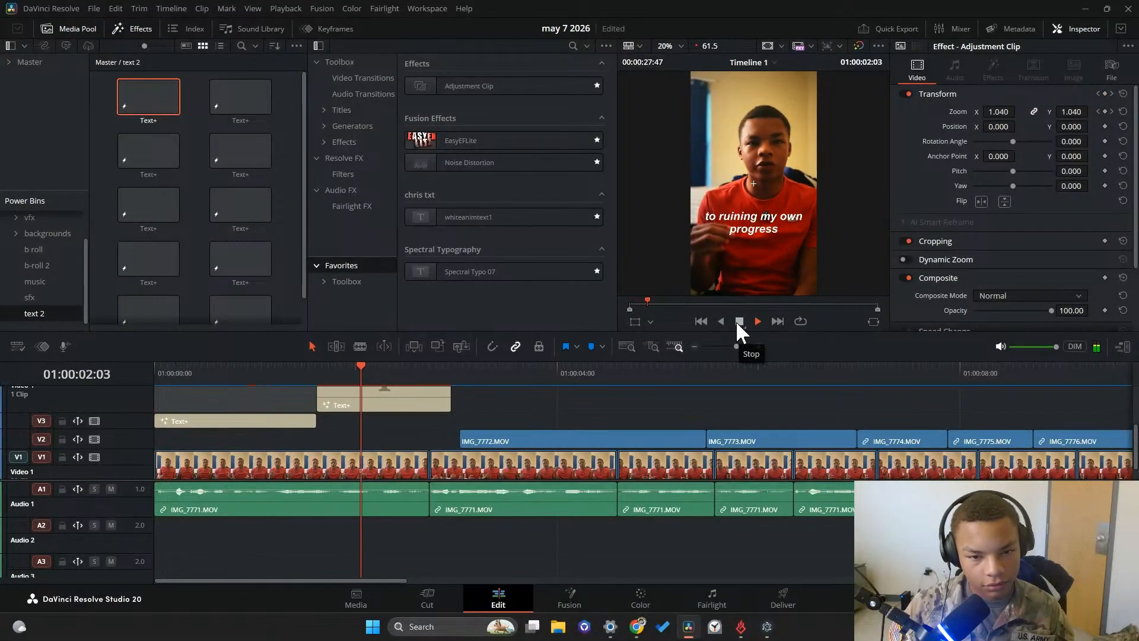
left_click(739, 321)
left_click_drag(423, 370, 284, 362)
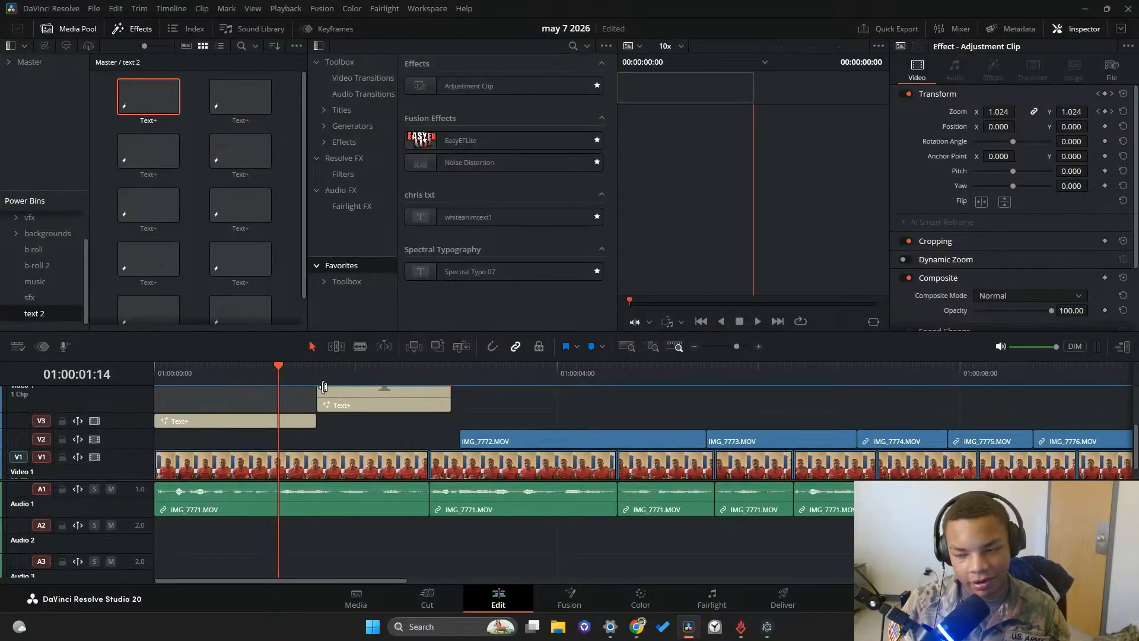
Select the "I think I'm addicted" title on Video 3 and scrub through it to 01:00:00:42
left_click(255, 421)
left_click(153, 375)
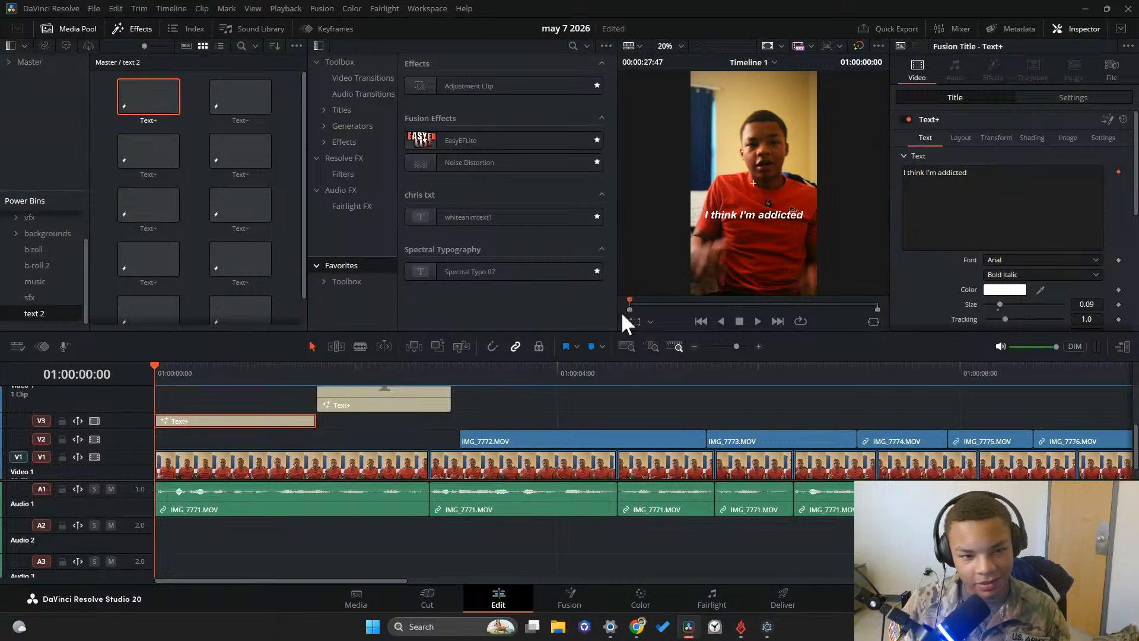
left_click_drag(167, 373, 225, 376)
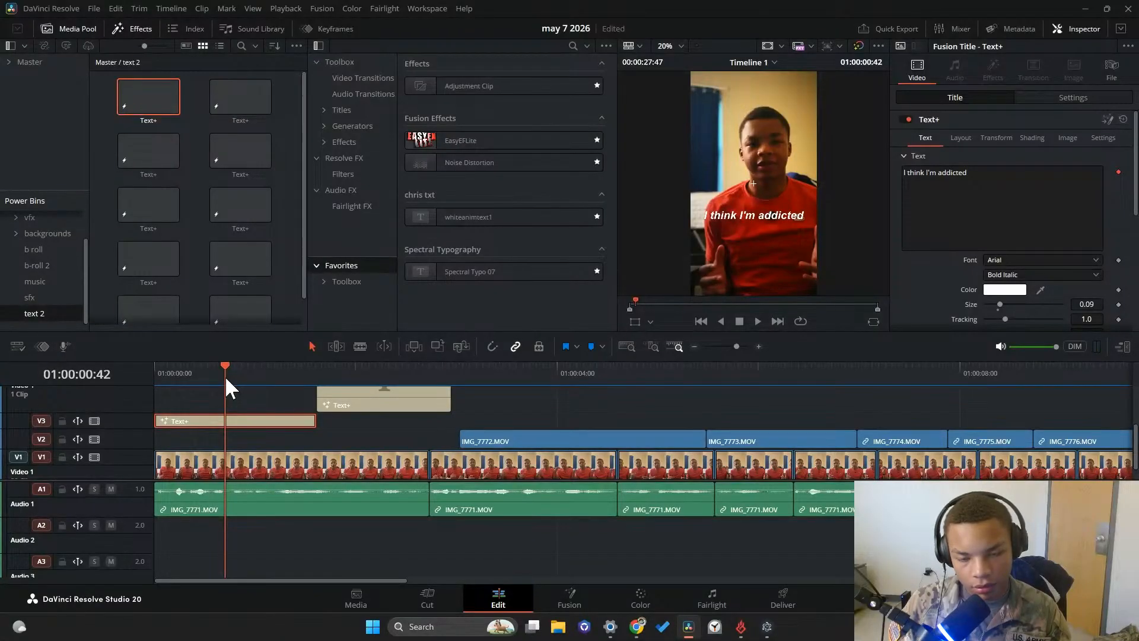
left_click(1008, 259)
left_click(954, 228)
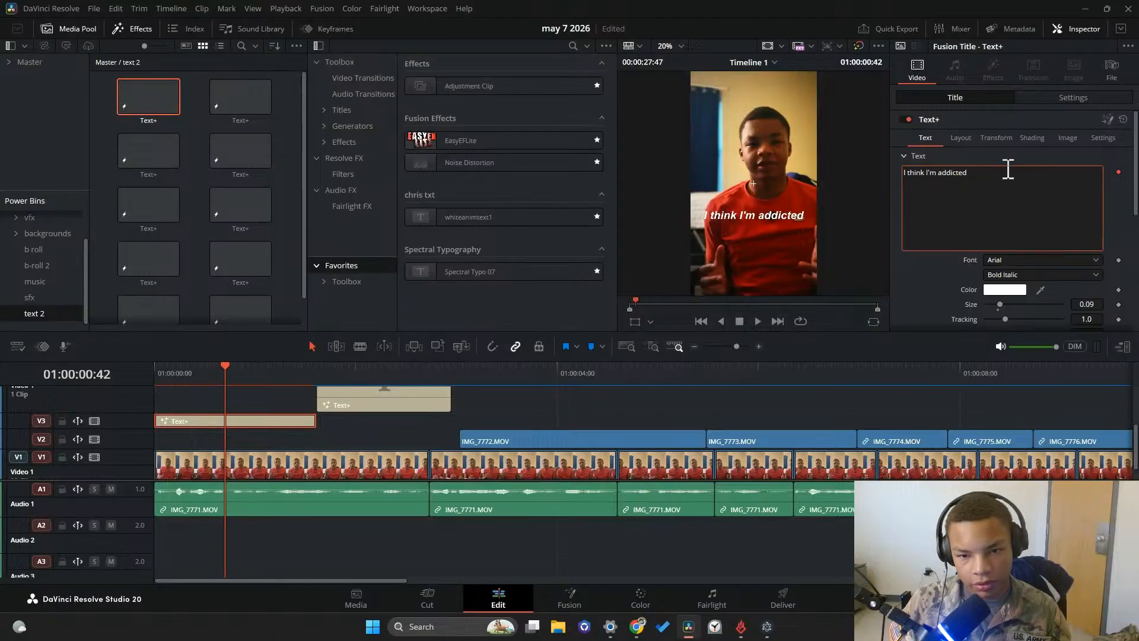
left_click(1002, 258)
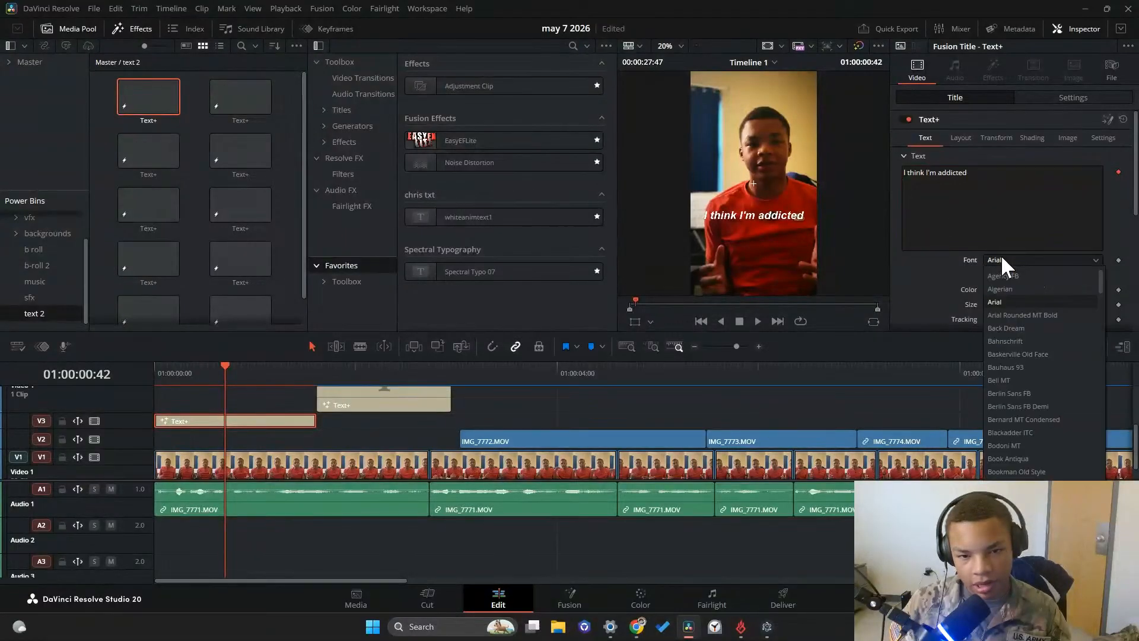
left_click(1011, 288)
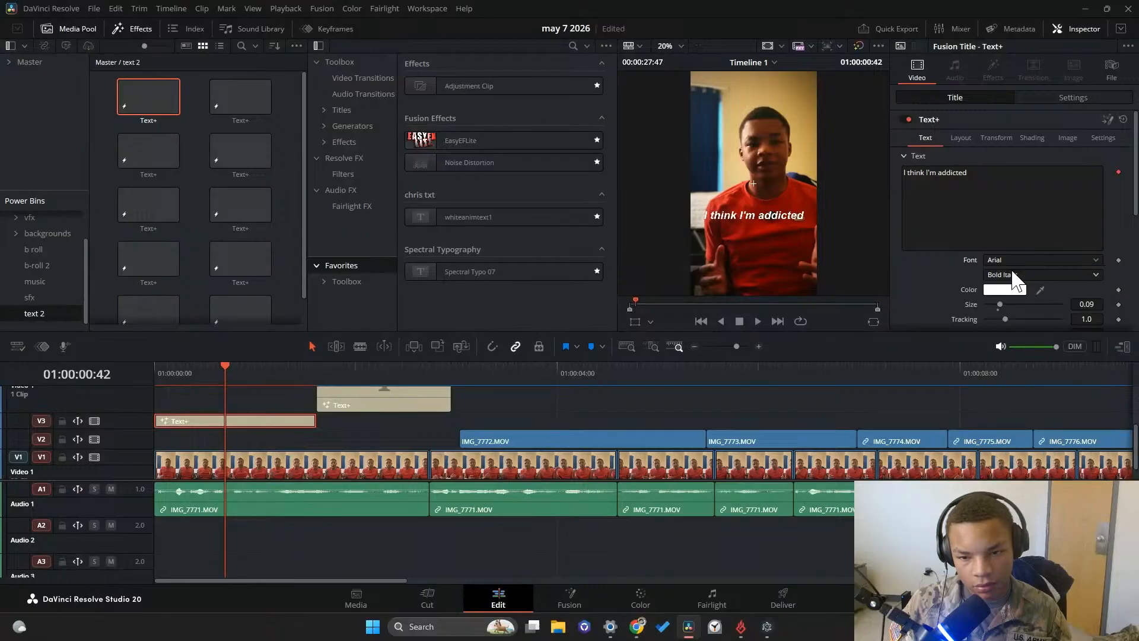
Open the Video 3 title in Fusion and insert a Soft Glow node between Template and MediaOut1
right_click(230, 419)
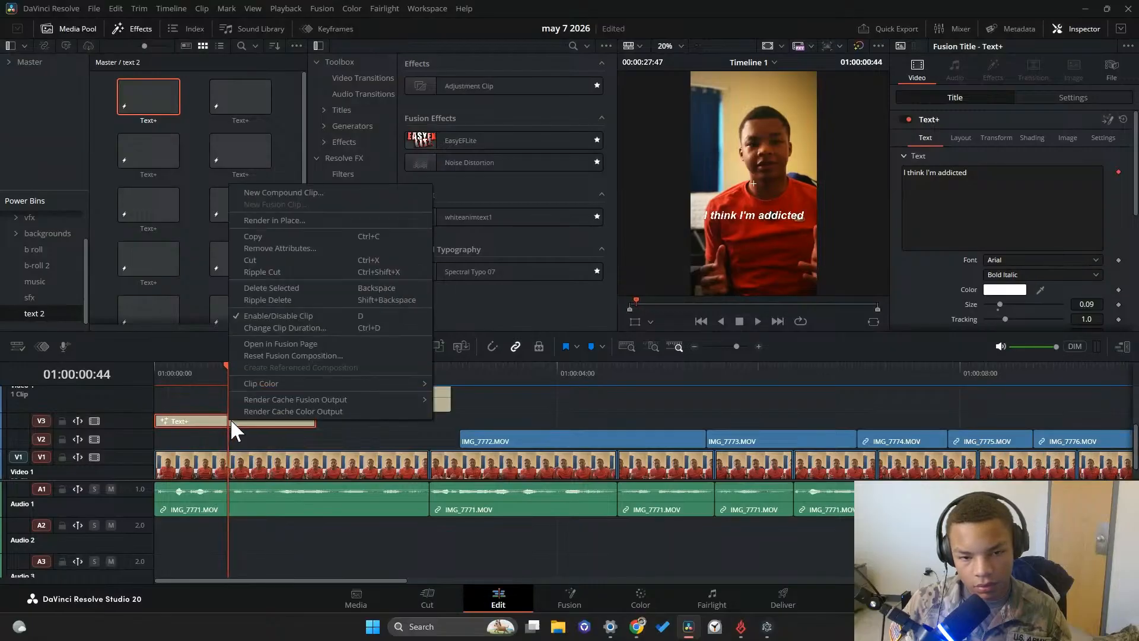
left_click(286, 347)
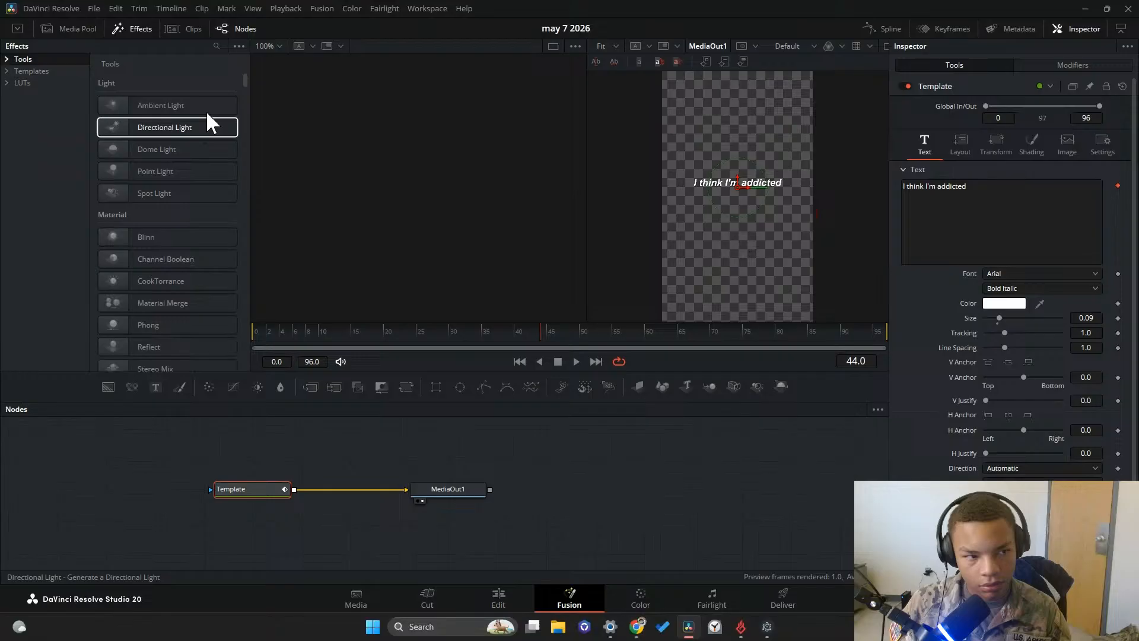
left_click(216, 45)
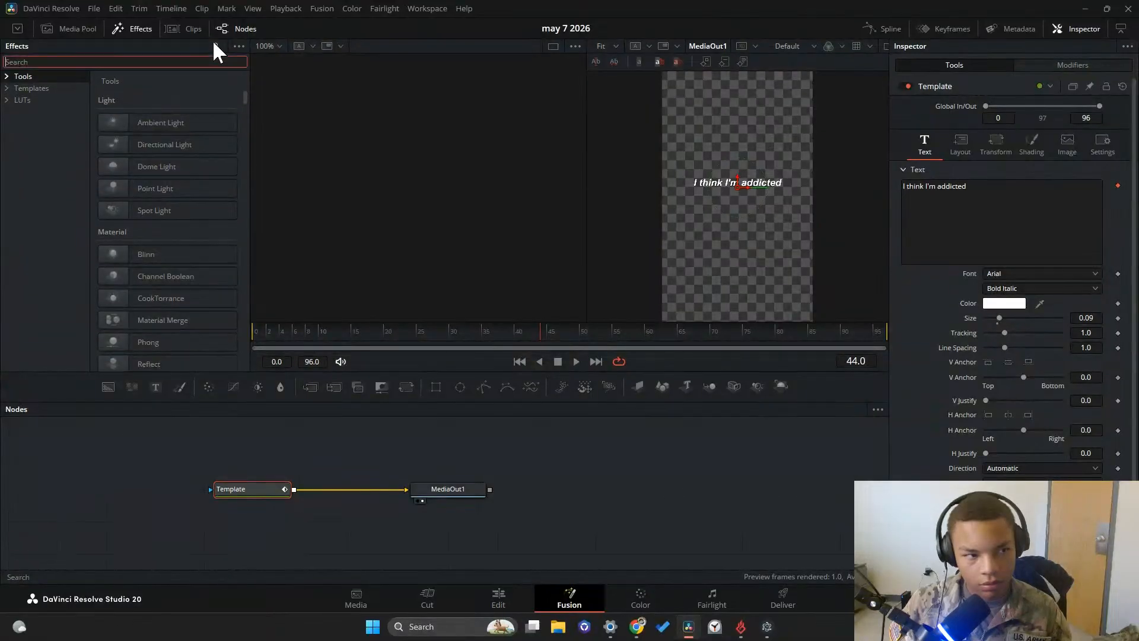
type("so")
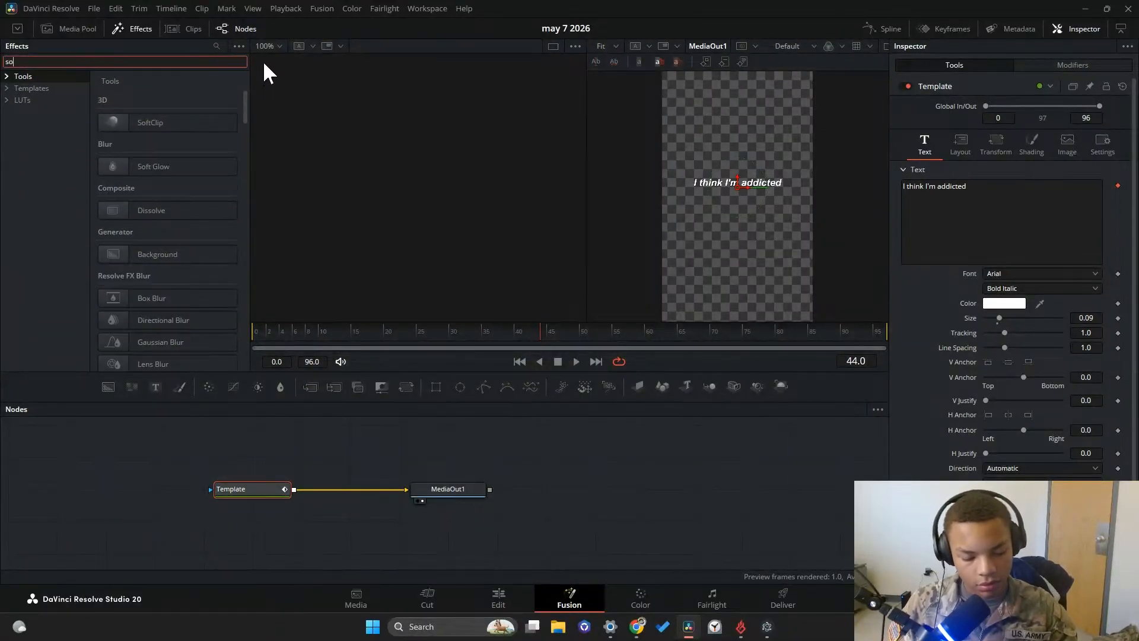
type("ft")
left_click_drag(151, 167, 324, 489)
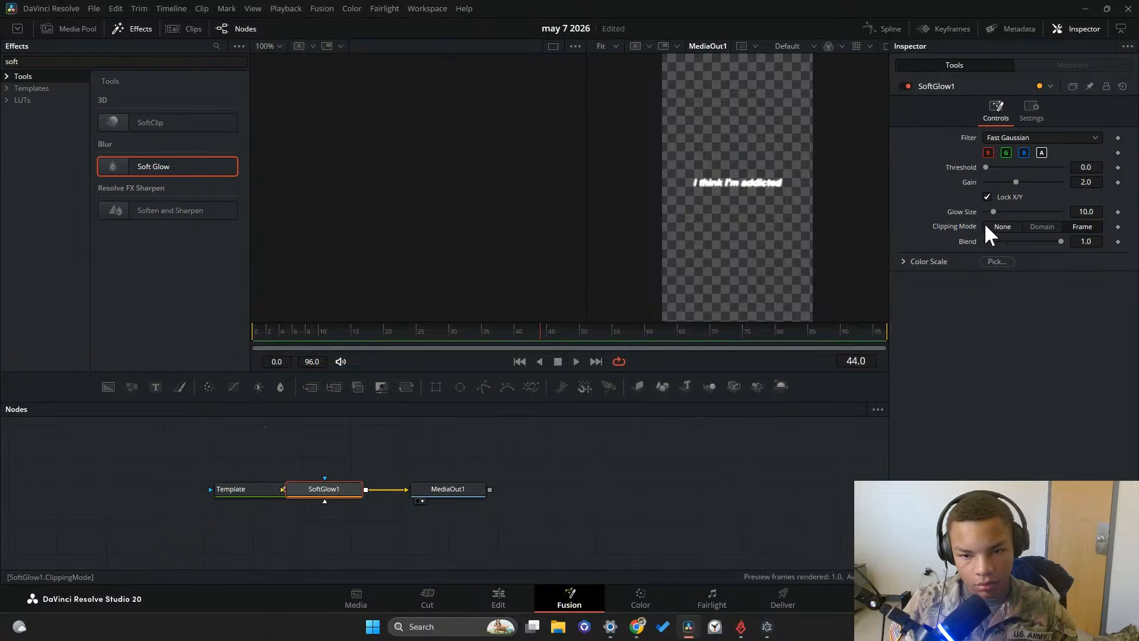
Set the Soft Glow's gain to 0.669 and its glow size to 29.1, keeping the threshold at 0
left_click_drag(993, 213, 1008, 213)
left_click_drag(986, 167, 913, 176)
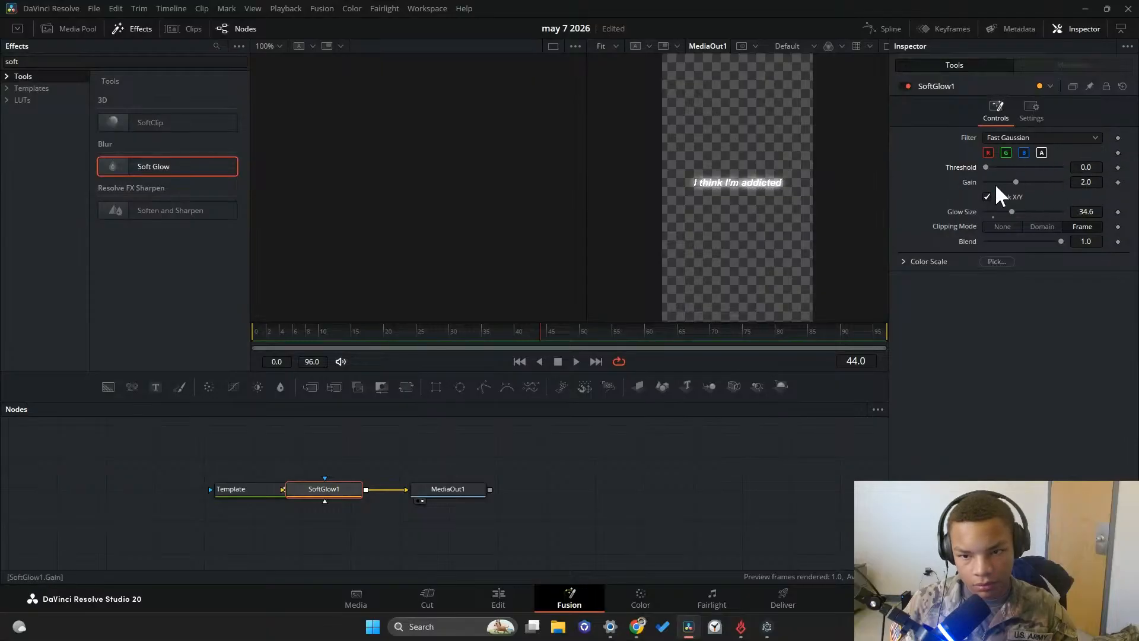
left_click_drag(1014, 183, 992, 183)
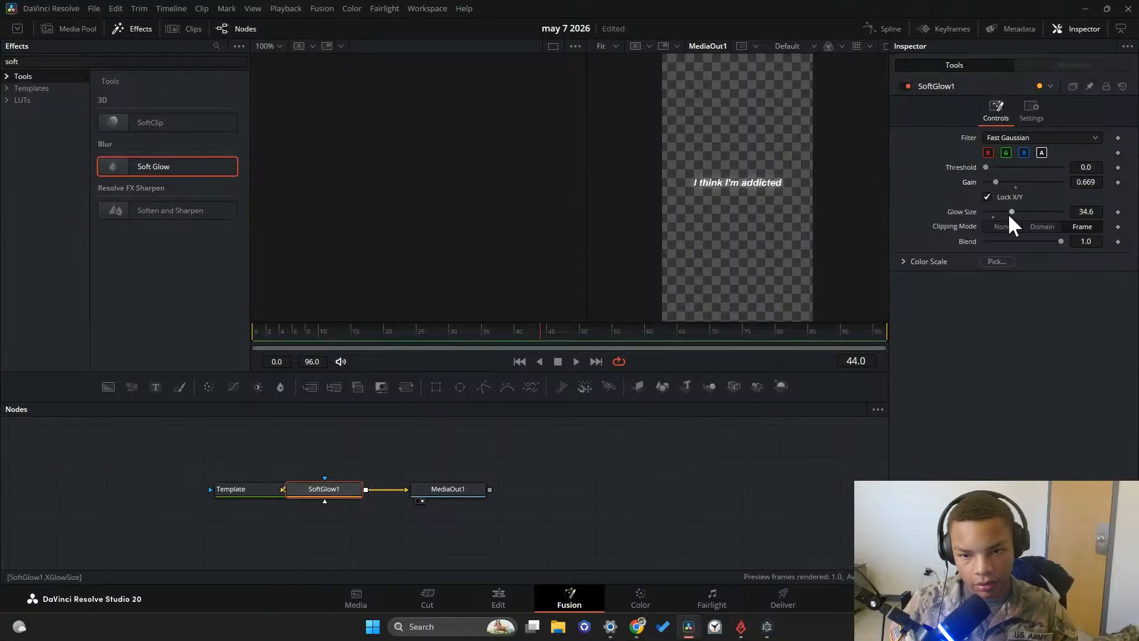
Search the effects for "drop" and insert a Drop Shadow node between SoftGlow1 and MediaOut1
left_click(198, 62)
key("BackSpace")
key("BackSpace")
key("BackSpace")
key("BackSpace")
type("dr")
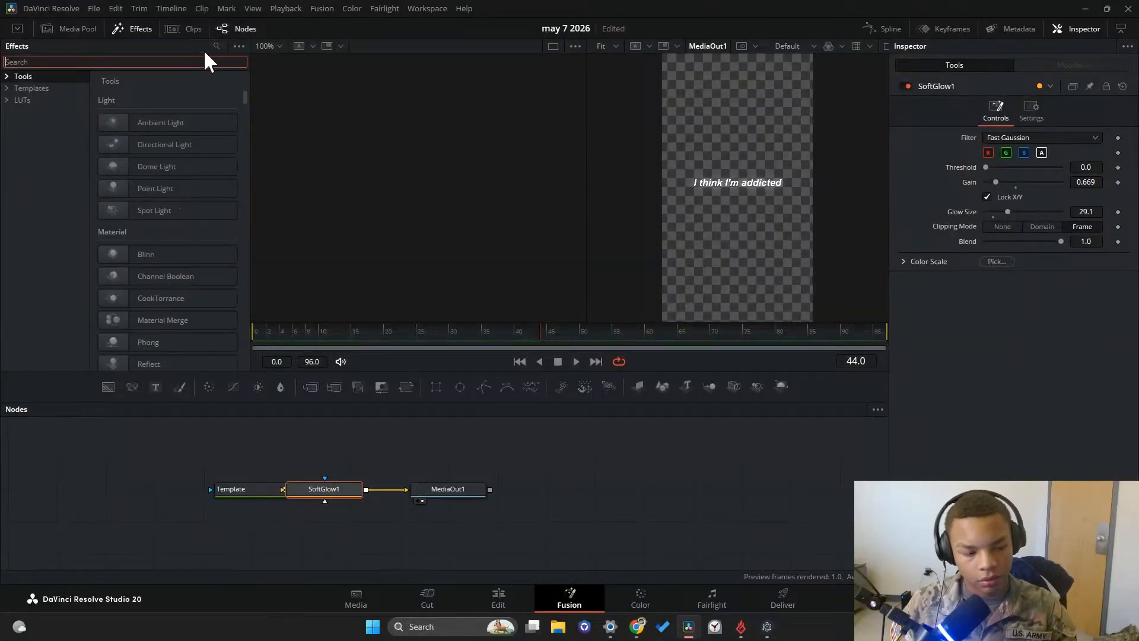
type("op")
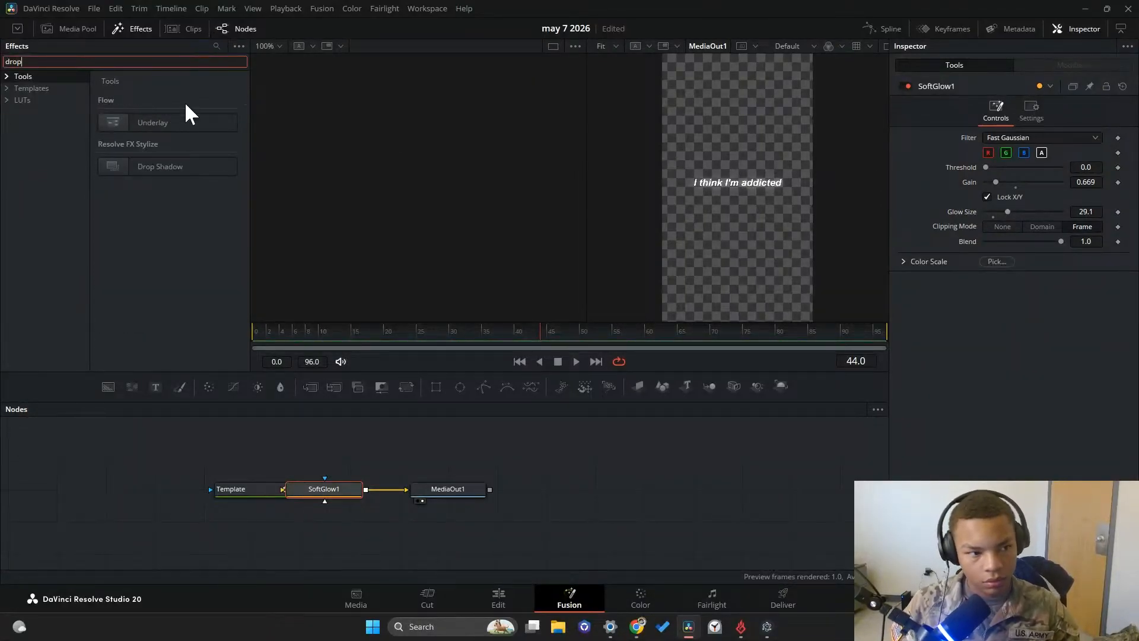
left_click_drag(188, 168, 386, 491)
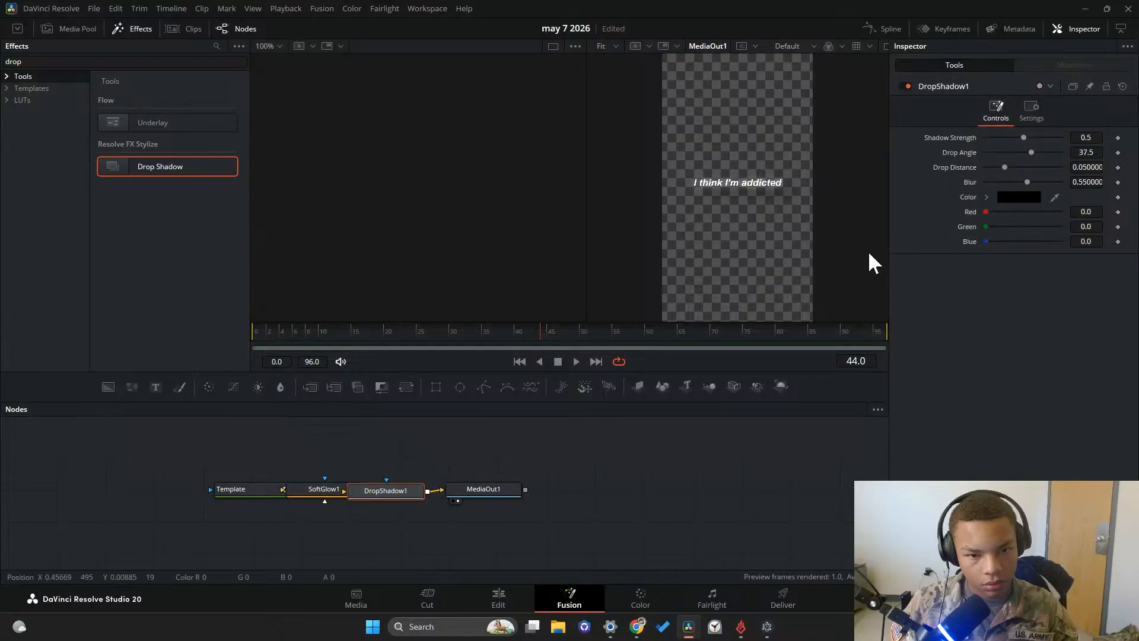
Set the drop shadow's strength to 0.693, drop angle to 26.0, drop distance to 0.0031, and blur to 0.394
left_click_drag(1031, 180, 1007, 182)
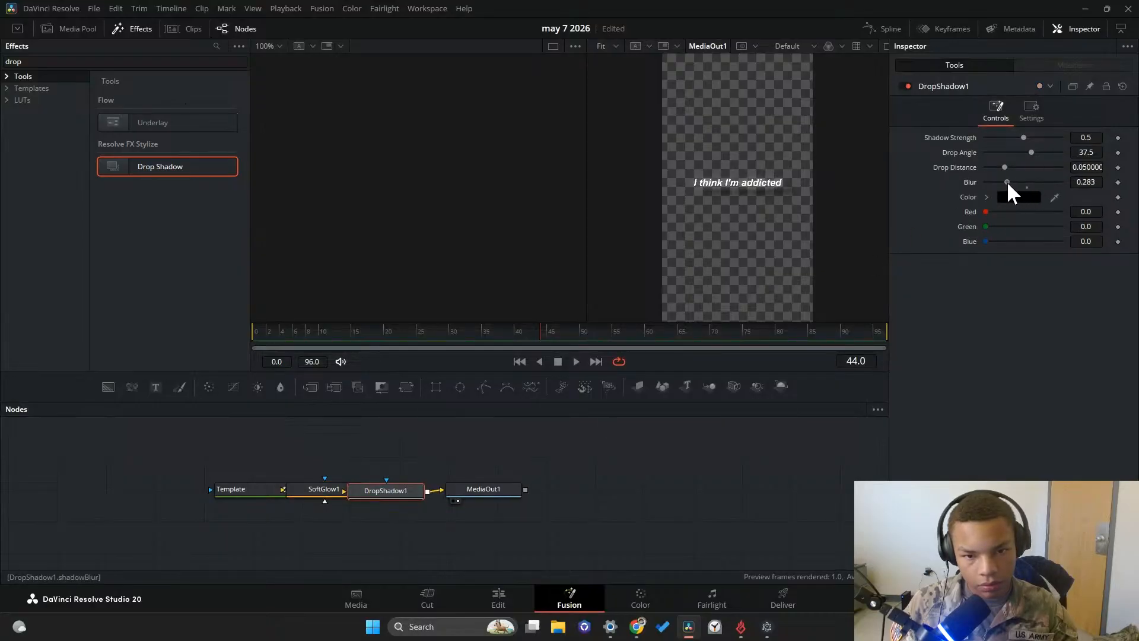
left_click_drag(1019, 137, 984, 166)
left_click_drag(1035, 137, 1013, 187)
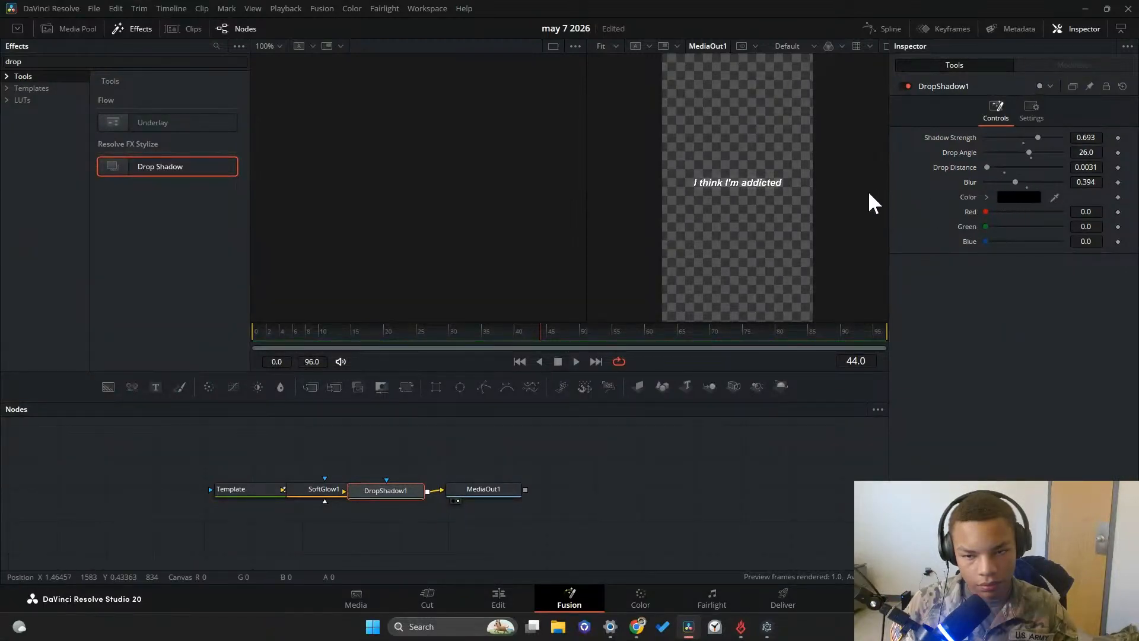
Set the drop shadow's strength to 0.85 and return to the edit timeline to check the first caption
mouse_move(1036, 139)
left_mouse_down()
mouse_move(1012, 145)
mouse_move(1045, 154)
left_mouse_up()
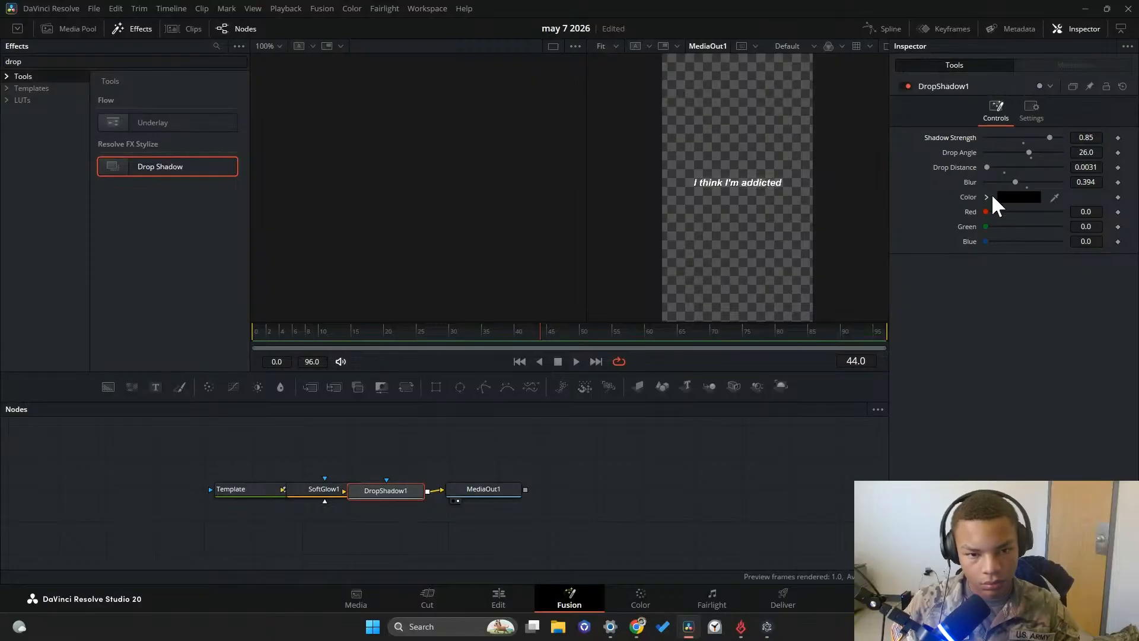
left_click(481, 589)
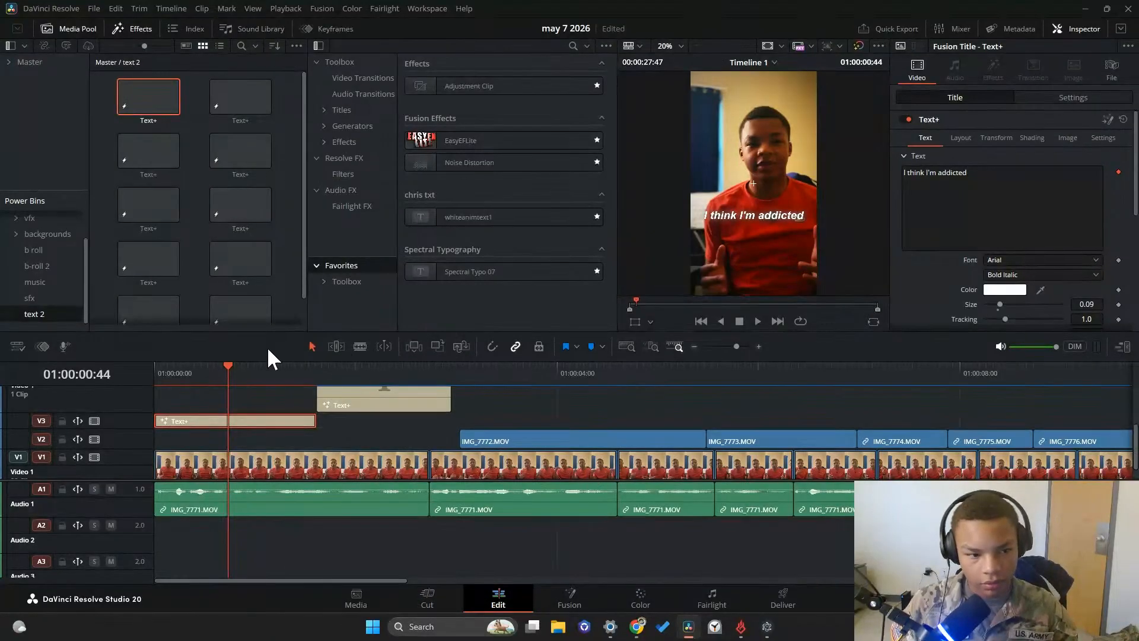
left_click(224, 379)
left_click_drag(224, 381, 194, 382)
Reopen the Video 3 title in Fusion and bring up the Template node's character-level styling modifiers
right_click(252, 420)
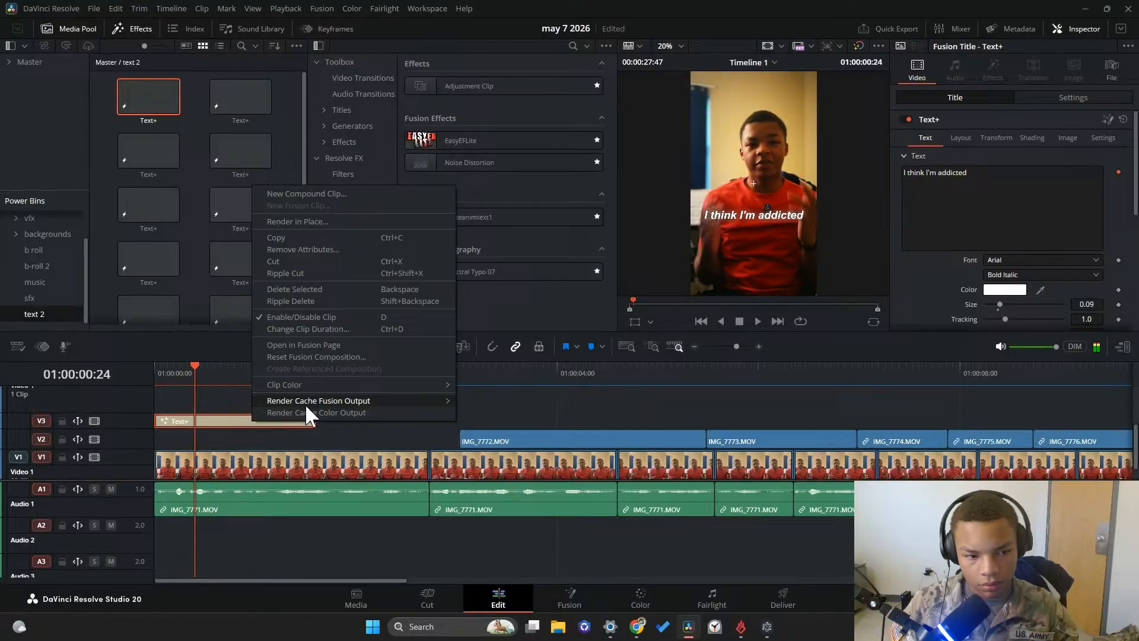
left_click(328, 345)
left_click(254, 489)
right_click(1009, 315)
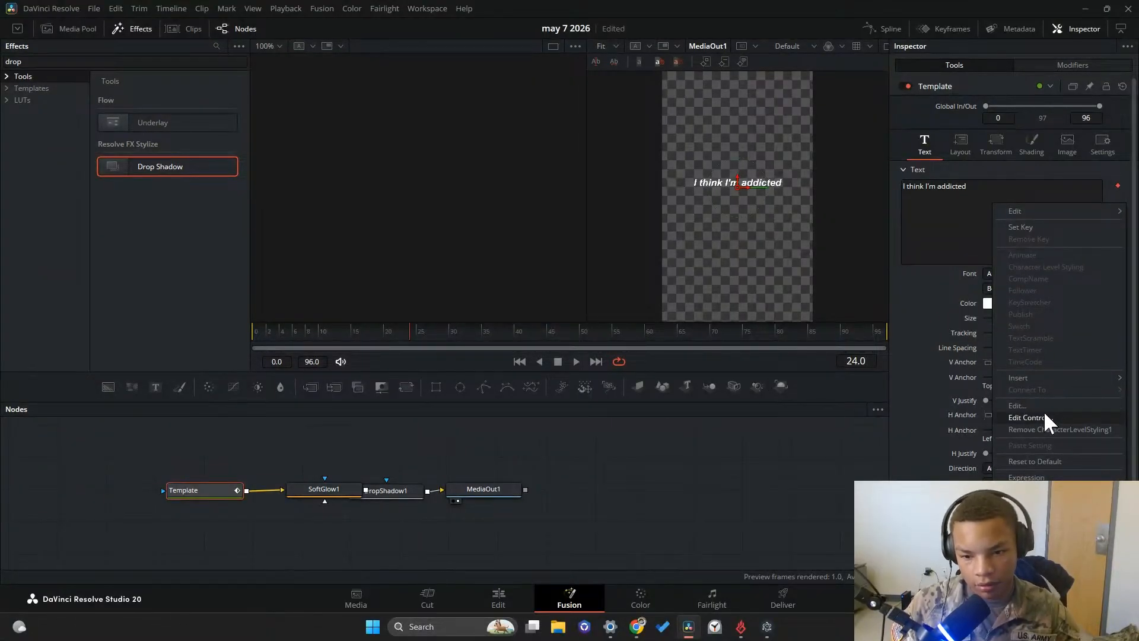
mouse_move(1037, 378)
left_click(922, 380)
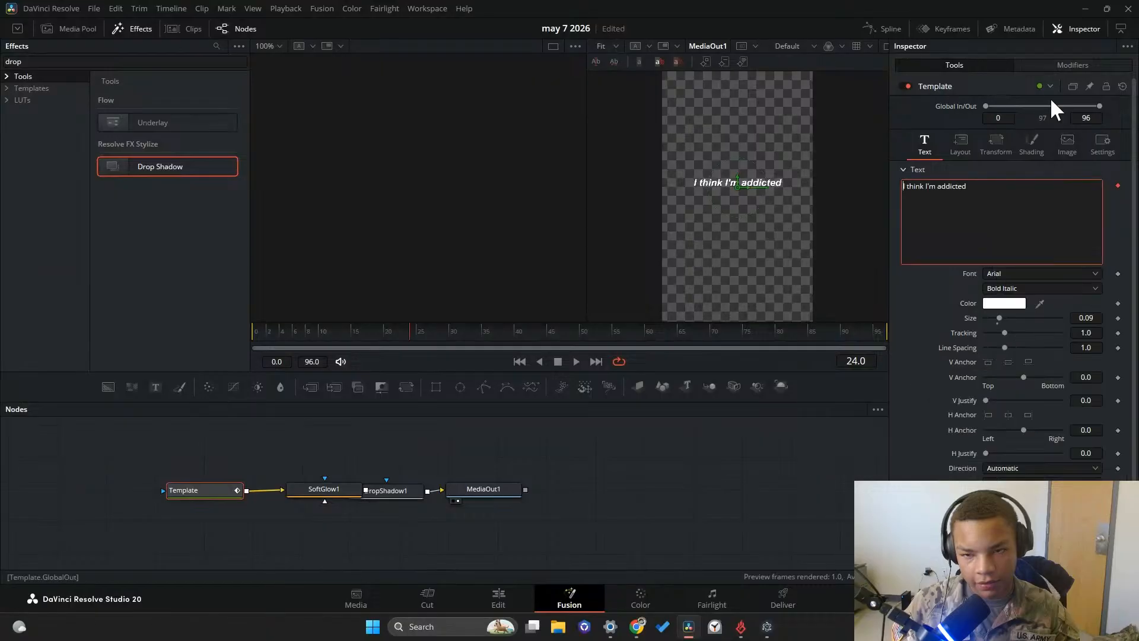
left_click(1104, 68)
scroll(727, 215, "up", 3)
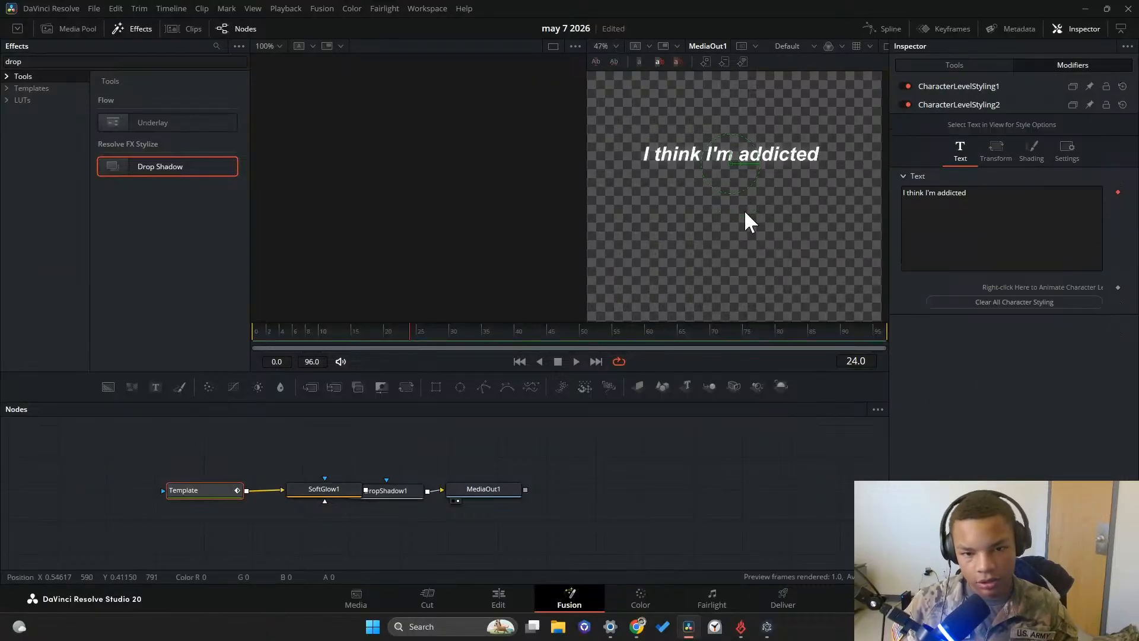
scroll(817, 183, "down", 1)
Select the word "addicted" in the viewer and color it orange-yellow
left_click_drag(783, 191, 699, 184)
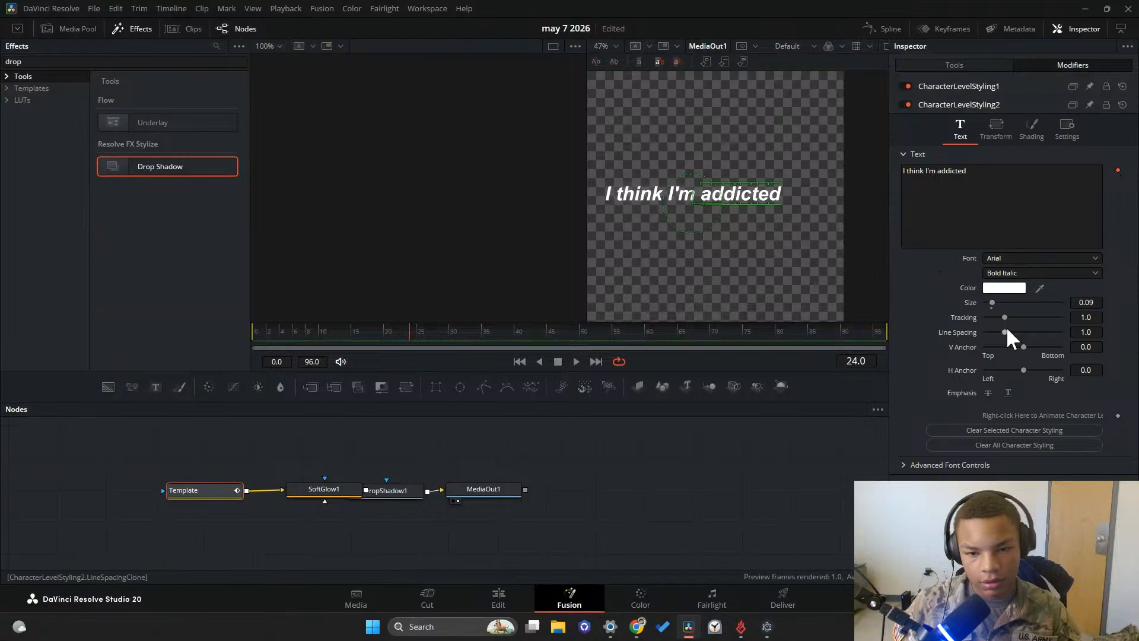
left_click(1004, 288)
left_click(645, 228)
left_click_drag(645, 227, 672, 218)
left_click(672, 224)
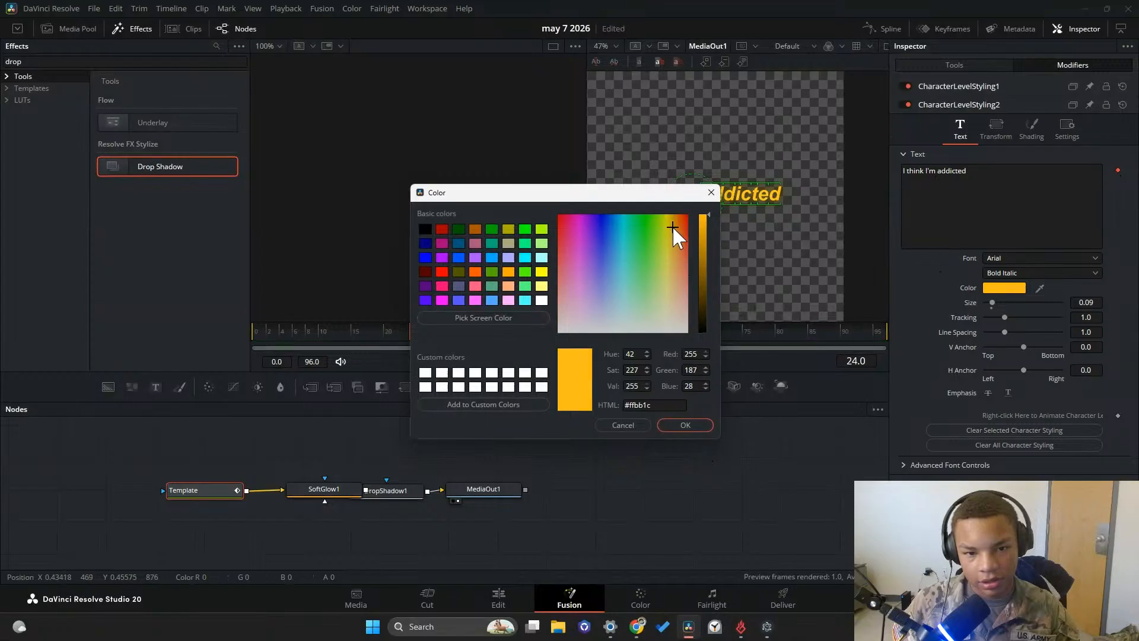
left_click(685, 424)
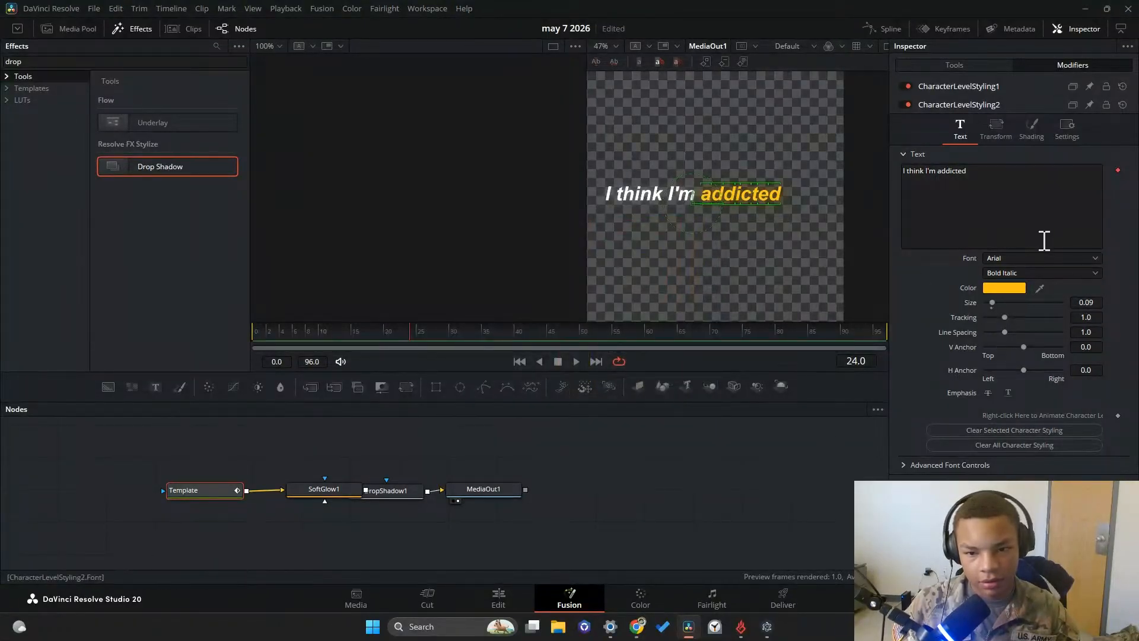
Browse the font list and set the word "addicted" in Bowlby One
left_click(1054, 257)
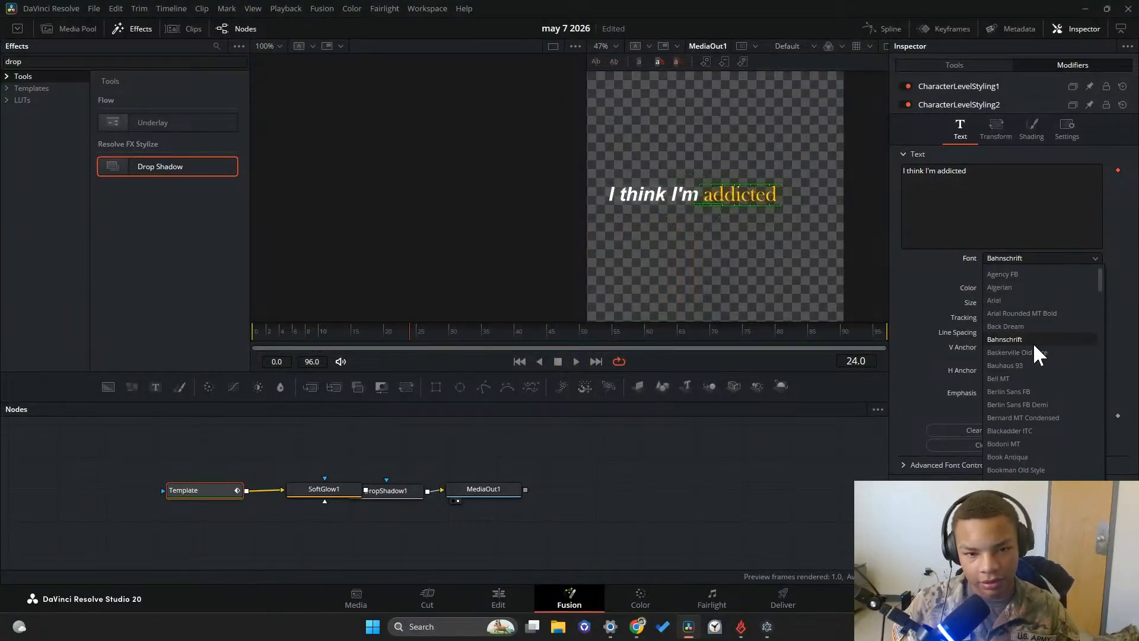
scroll(1033, 296, "down", 5)
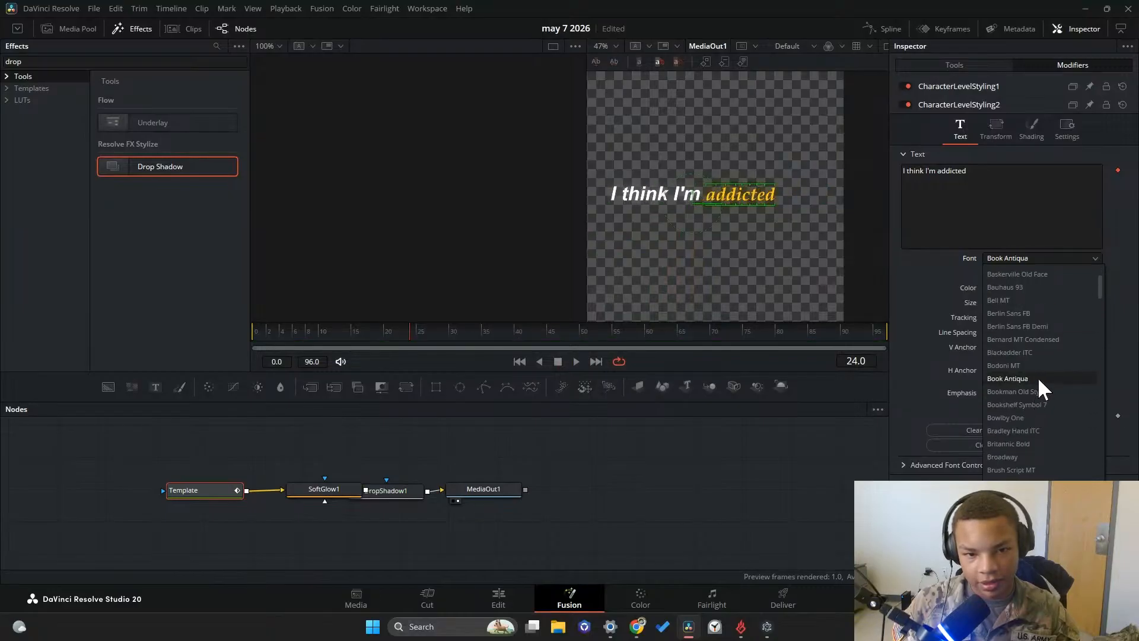
scroll(1038, 379, "up", 3)
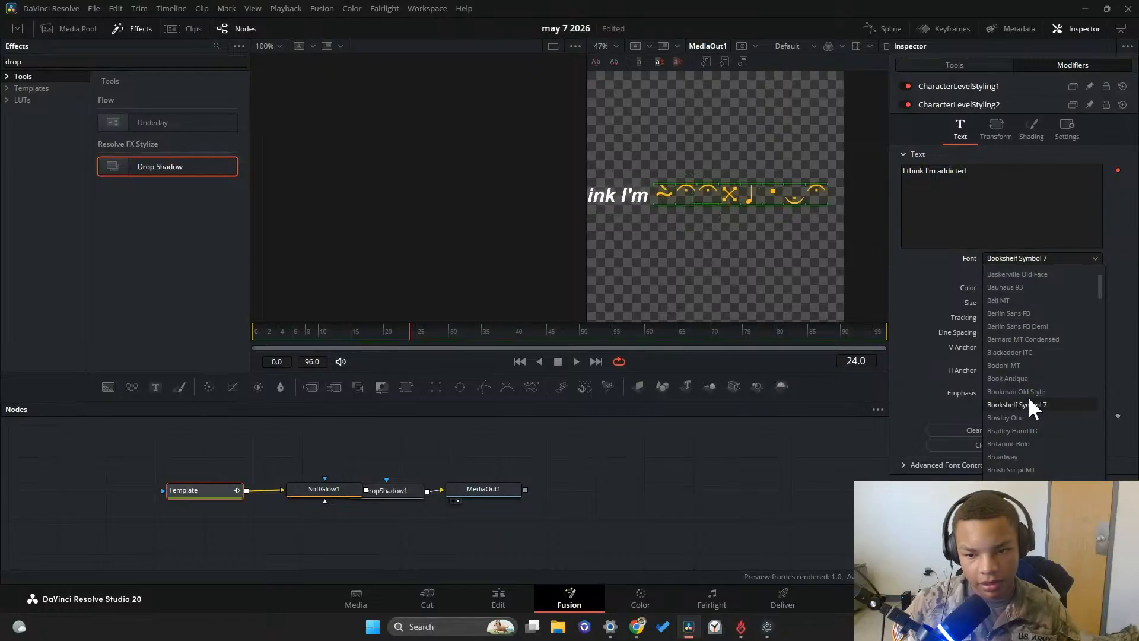
left_click(1028, 416)
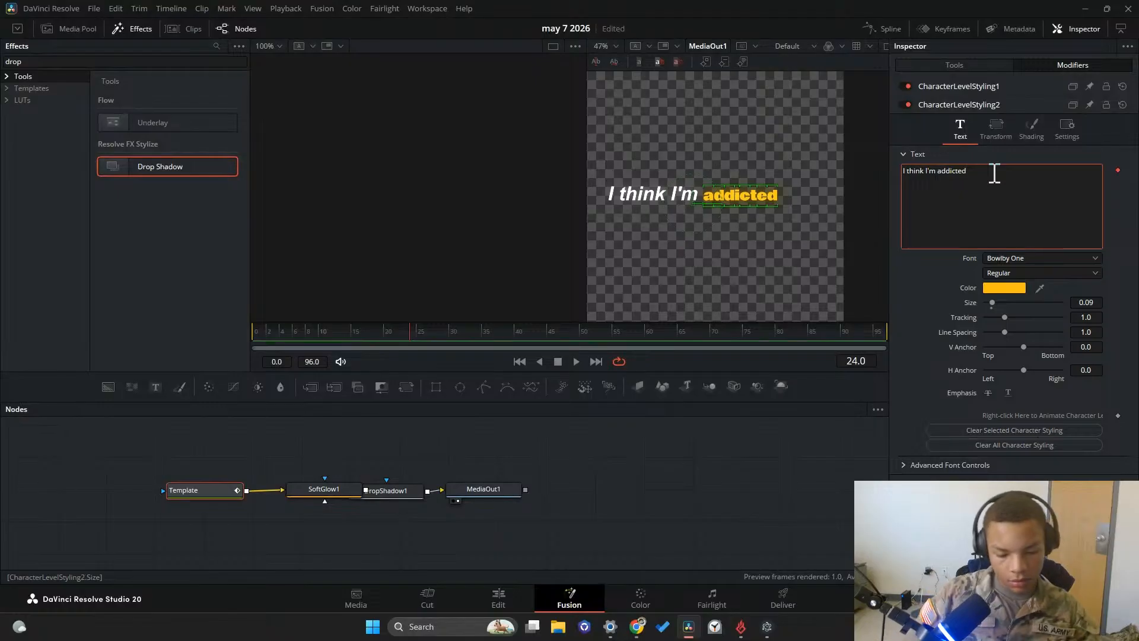
Retype the caption's last word in capitals so the text reads "I think I'm ADDICTED"
key("BackSpace")
key("BackSpace")
key("BackSpace")
key("BackSpace")
key("BackSpace")
key("BackSpace")
key("BackSpace")
key("BackSpace")
type("A")
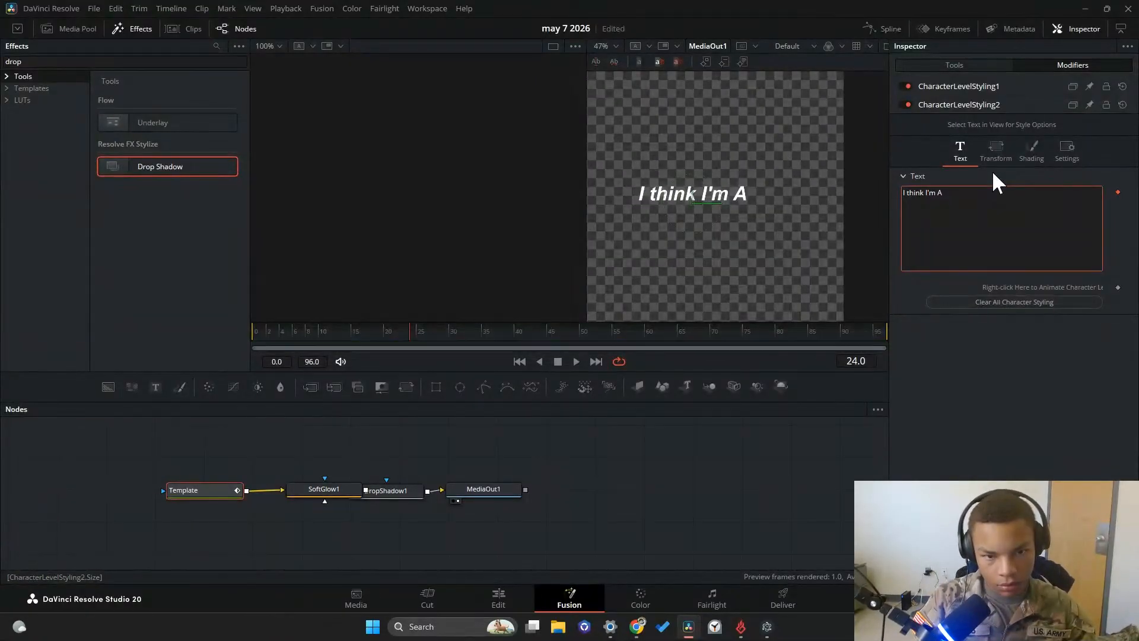
type("DDIX")
key("BackSpace")
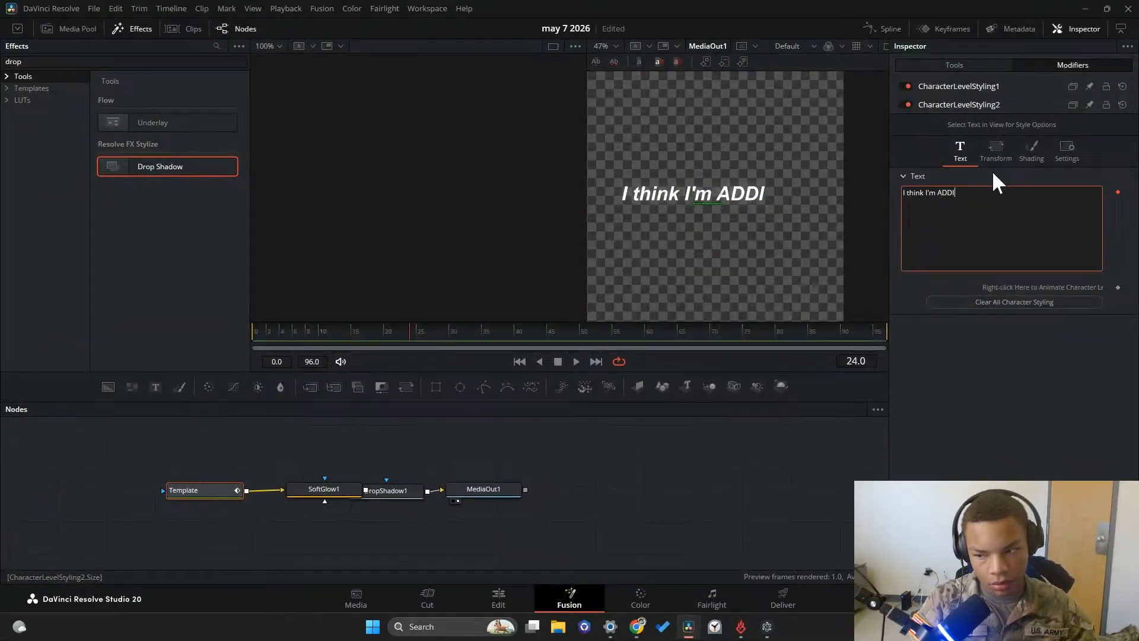
type("CTED")
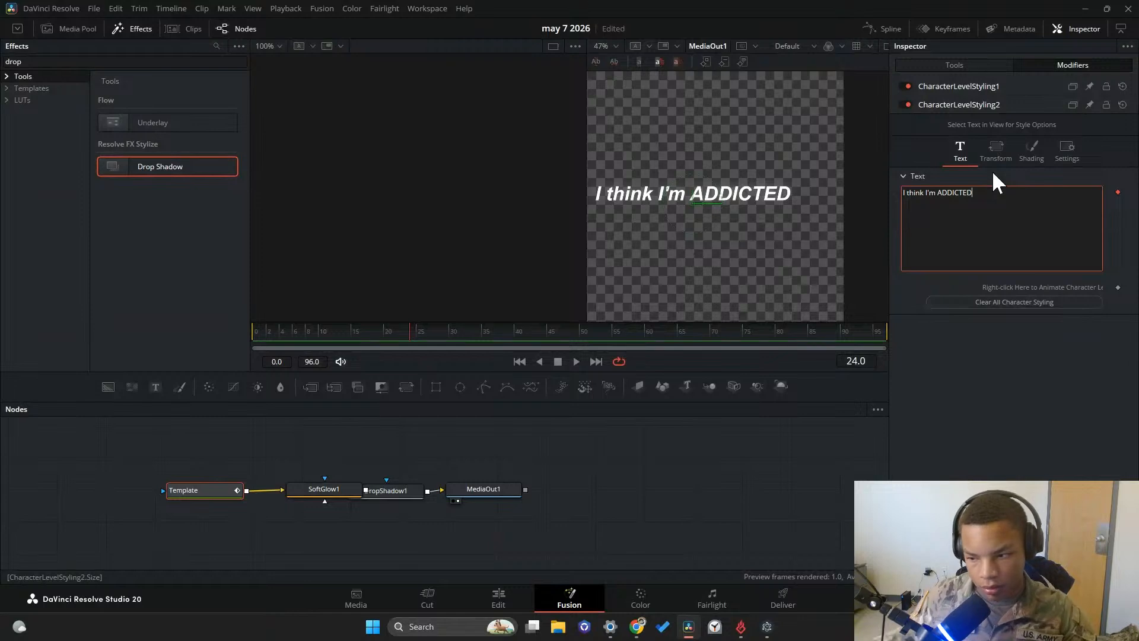
Color only the word "ADDICTED" orange-yellow (red 1.0, green 0.725, blue 0.09) and set its font to Berlin Sans FB Demi
left_click_drag(831, 211, 673, 223)
left_click(1004, 288)
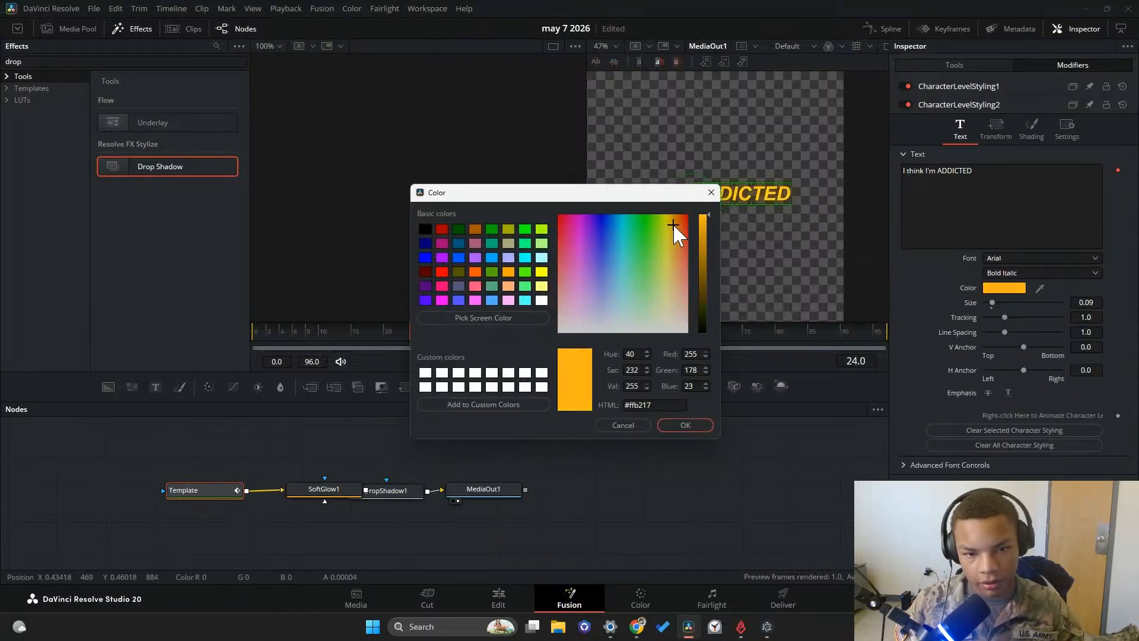
left_click(685, 425)
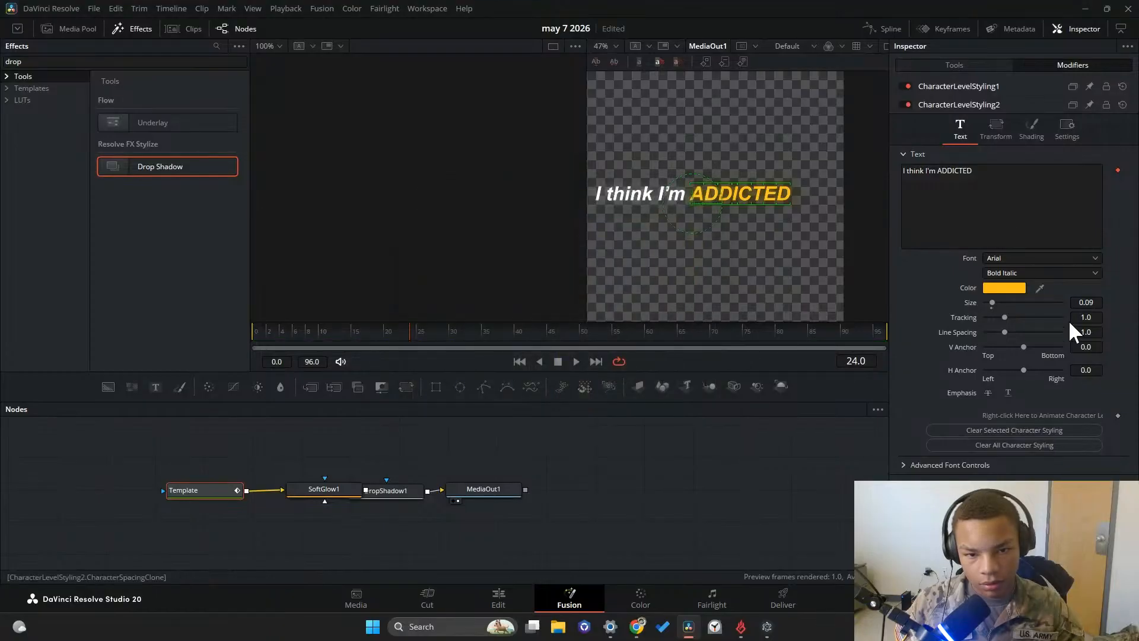
left_click(1012, 259)
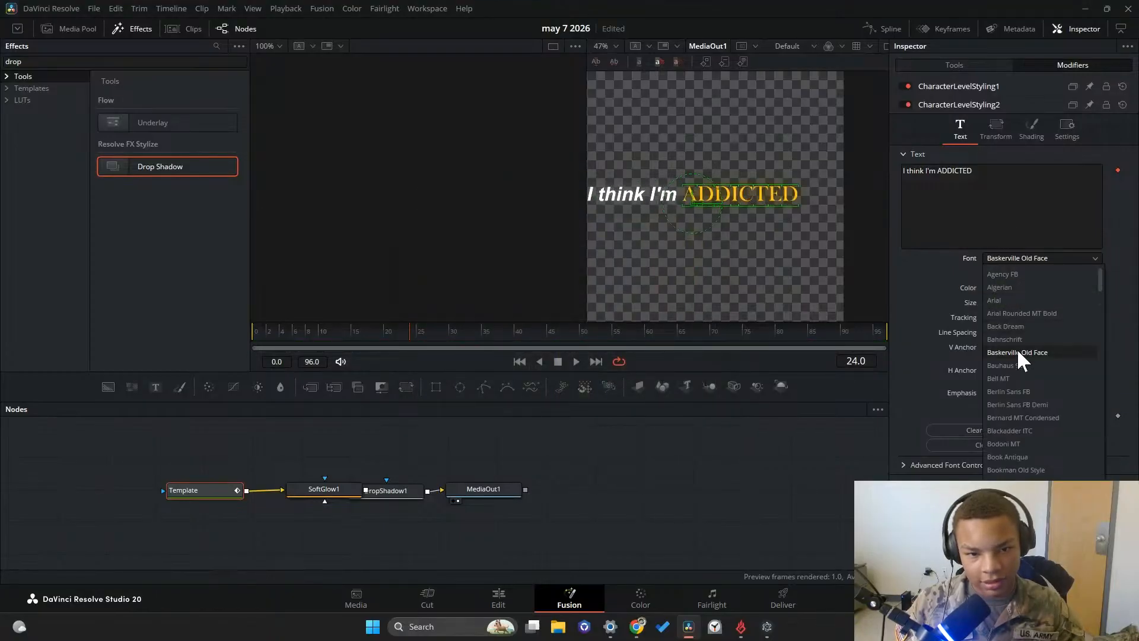
left_click(1022, 403)
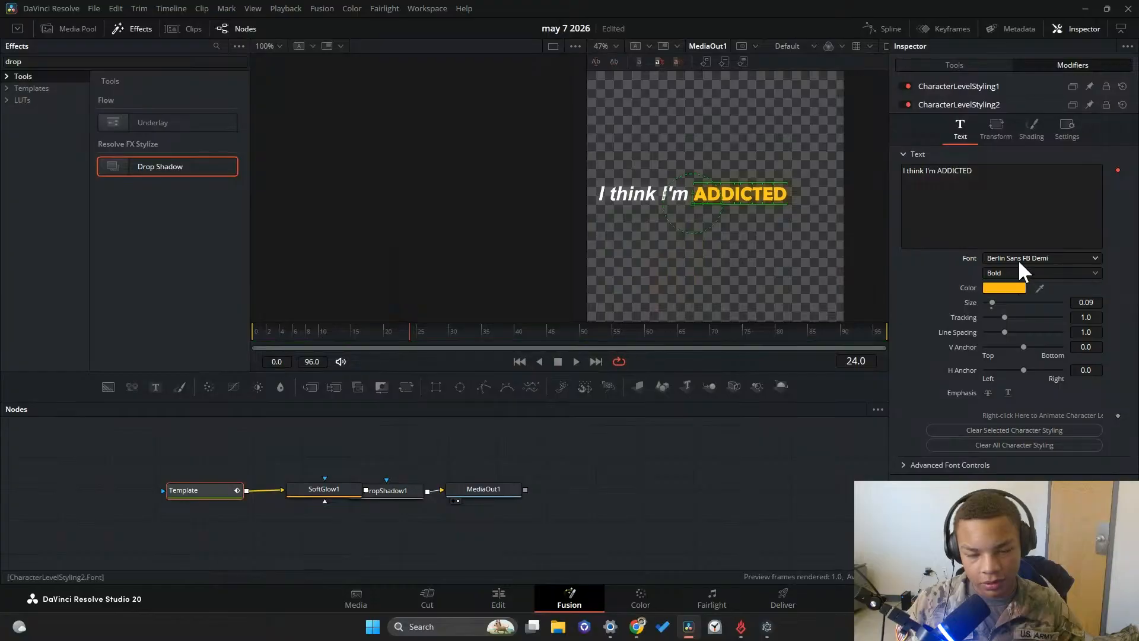
Inspect the shading properties of elements 1 and 2 for the word "ADDICTED"
left_click(1019, 127)
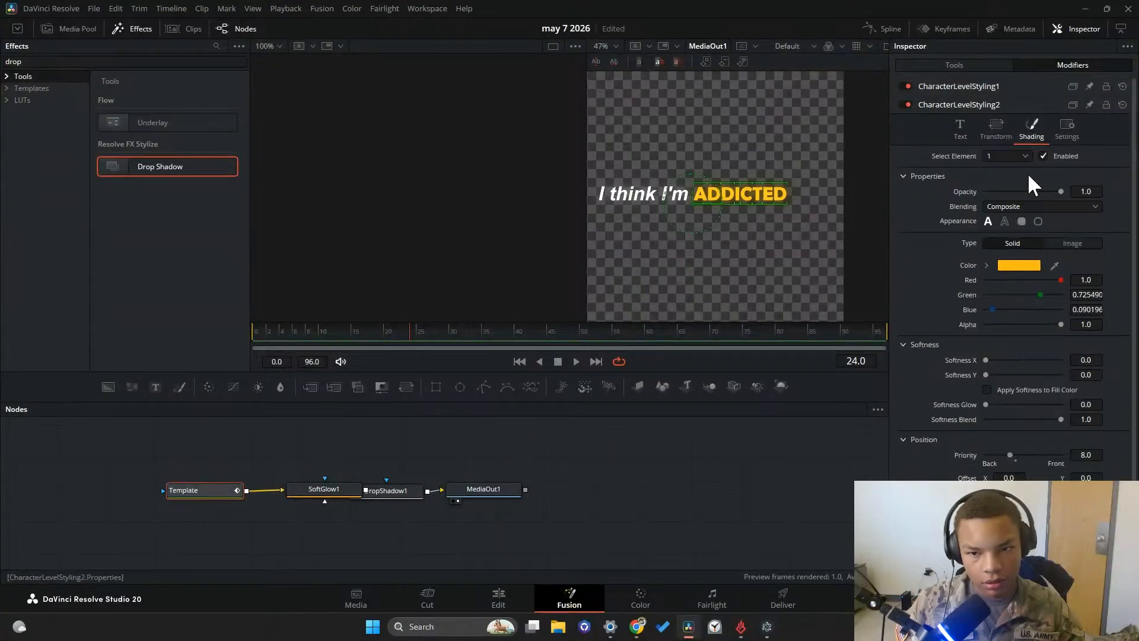
left_click(1004, 155)
left_click(1010, 184)
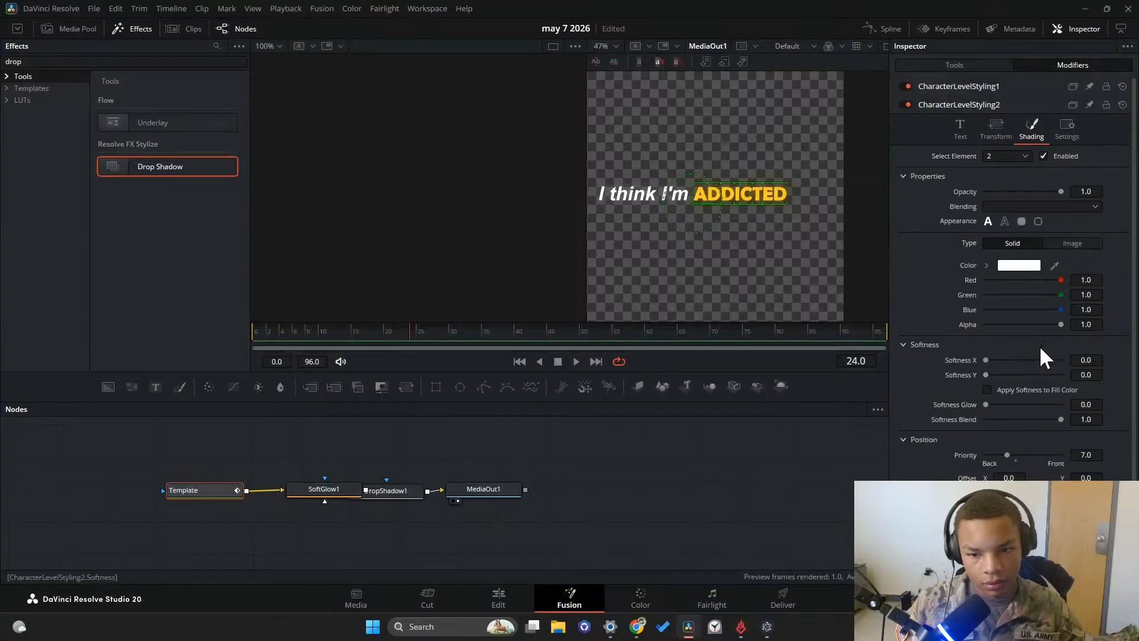
left_click(959, 128)
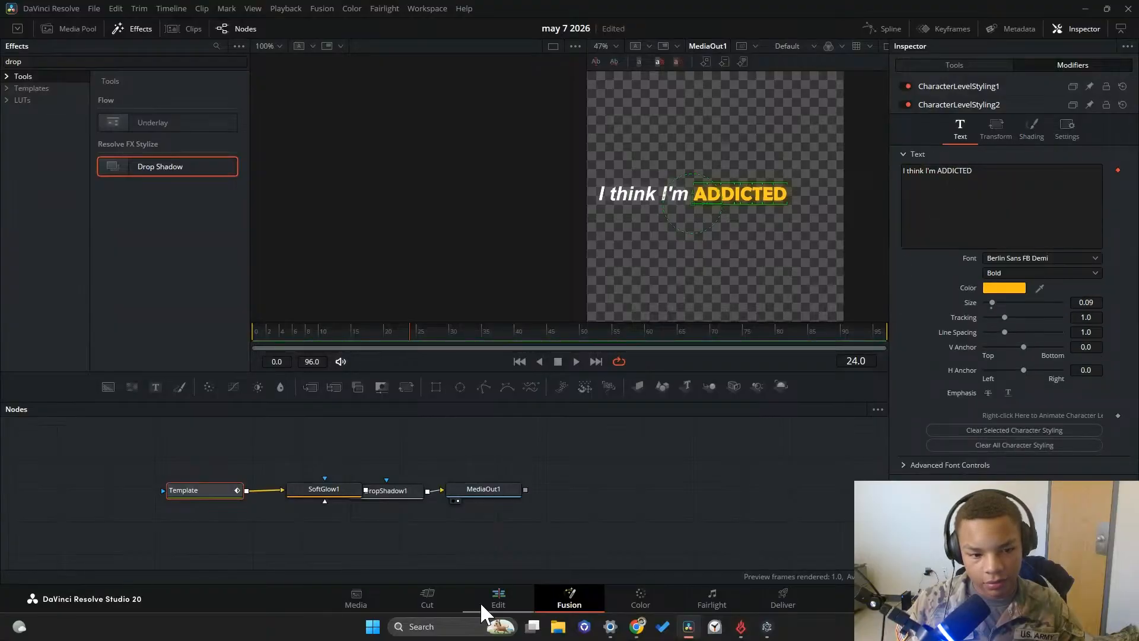
Return to the edit timeline and play the restyled caption from the beginning
left_click(495, 598)
left_click(698, 320)
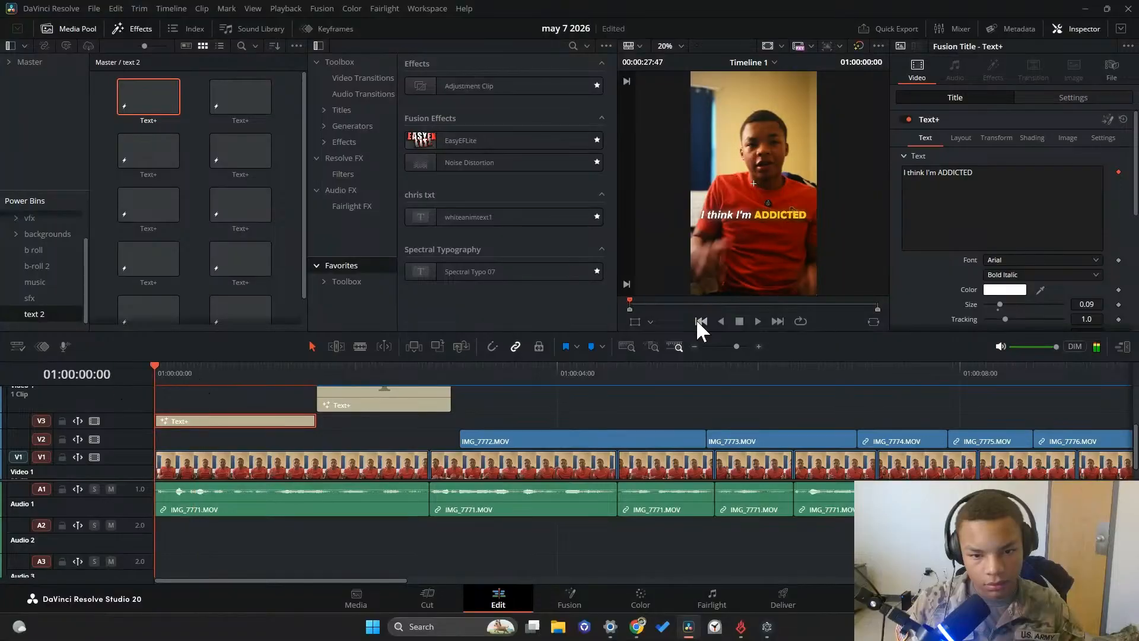
left_click(757, 320)
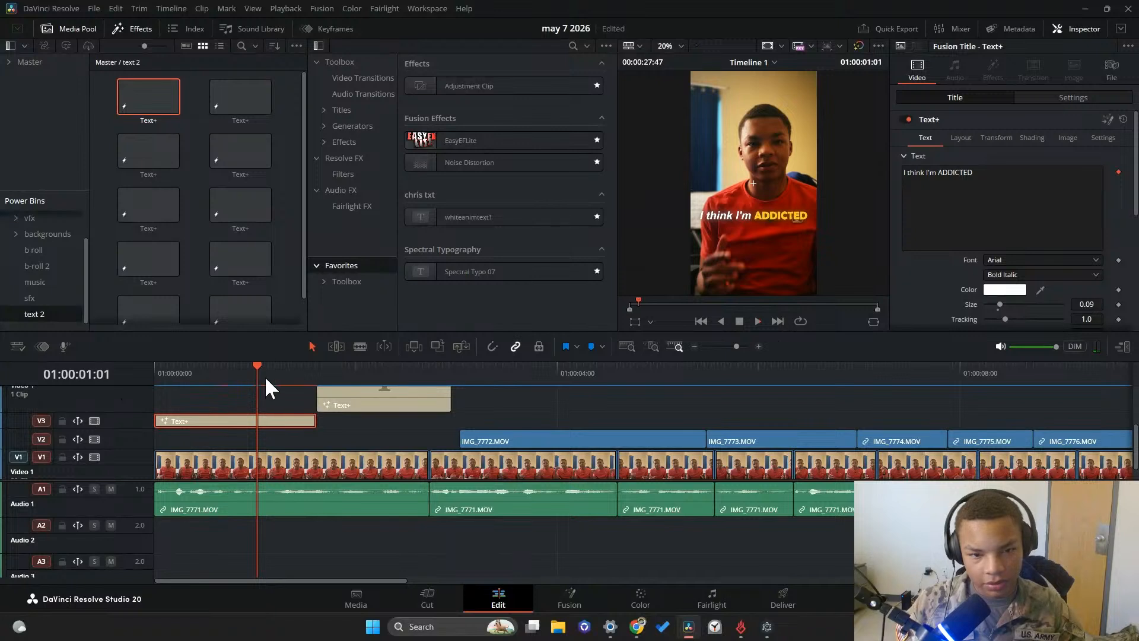
mouse_move(264, 376)
left_mouse_down()
mouse_move(268, 385)
mouse_move(252, 387)
left_mouse_up()
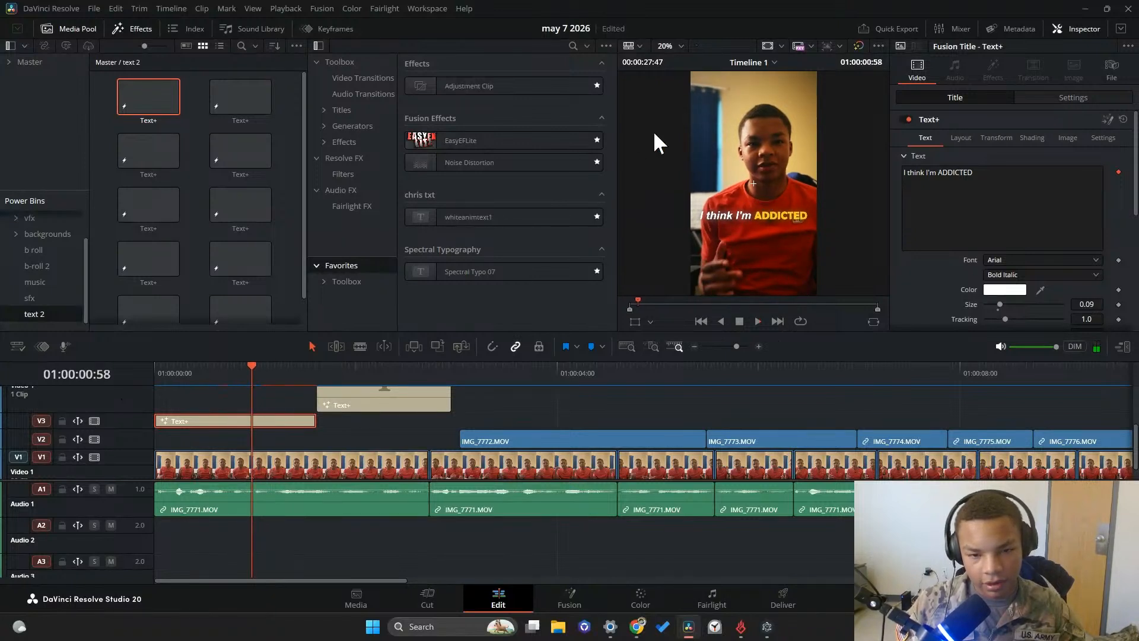
Stretch the first caption's characters to a size of 1.063 in X and 1.26 in Y, keeping the text size at 0.09
right_click(254, 421)
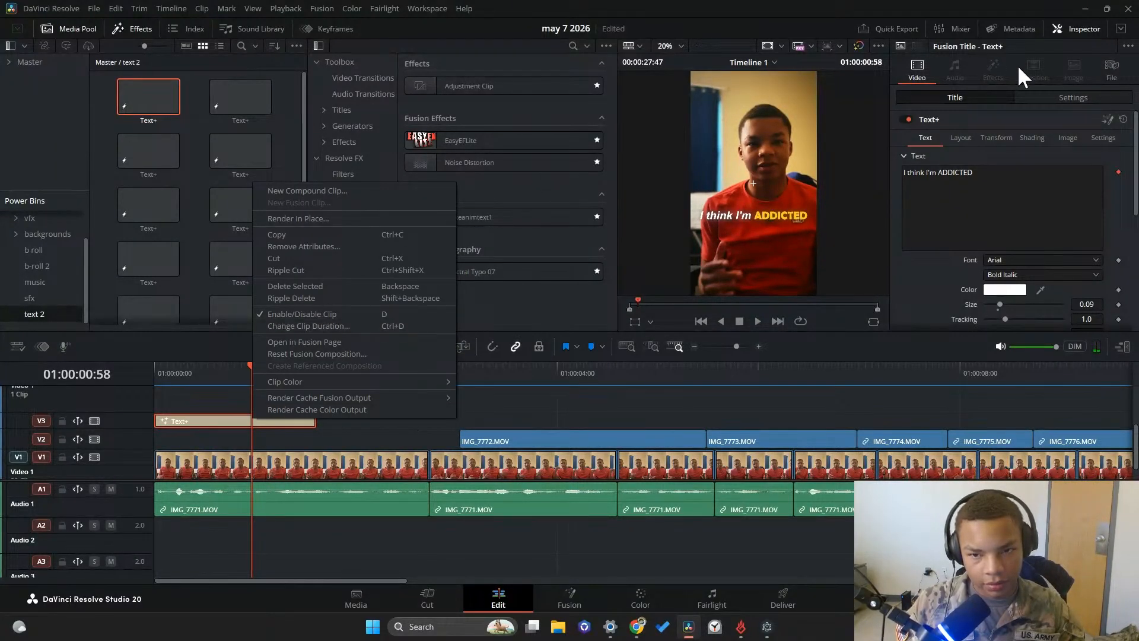
left_click(999, 140)
left_click(912, 290)
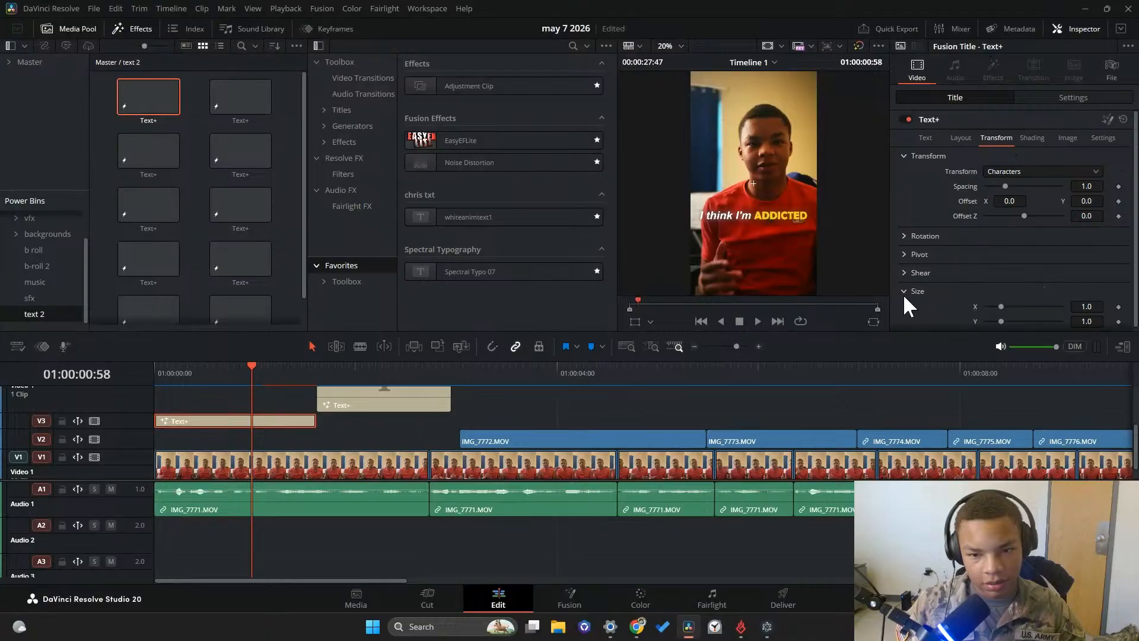
left_click_drag(998, 304, 1003, 316)
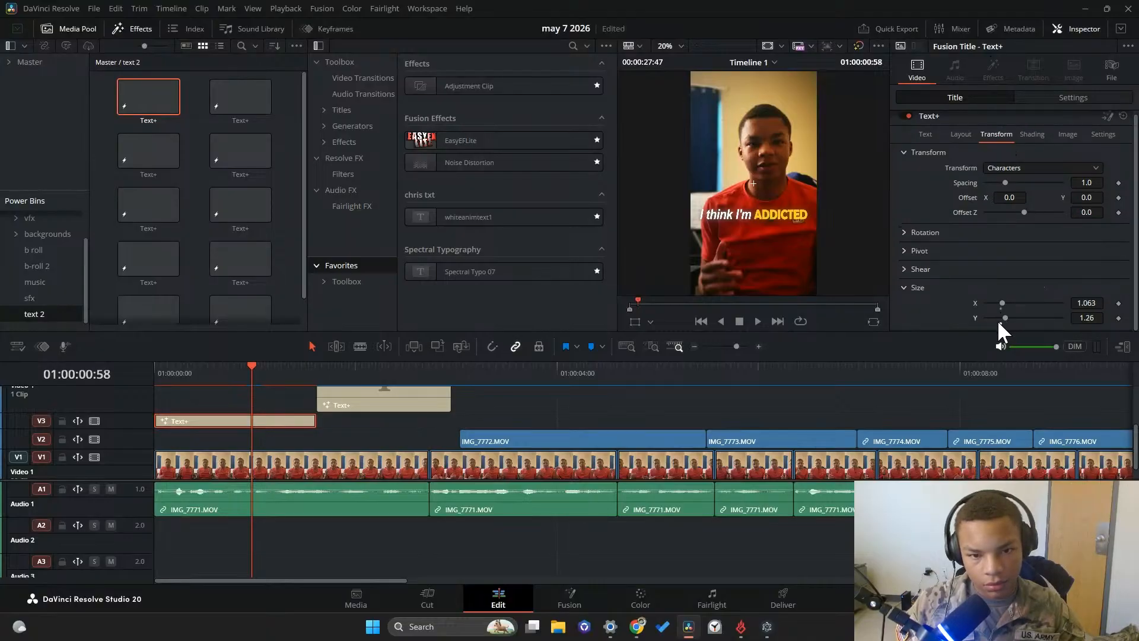
left_click(930, 136)
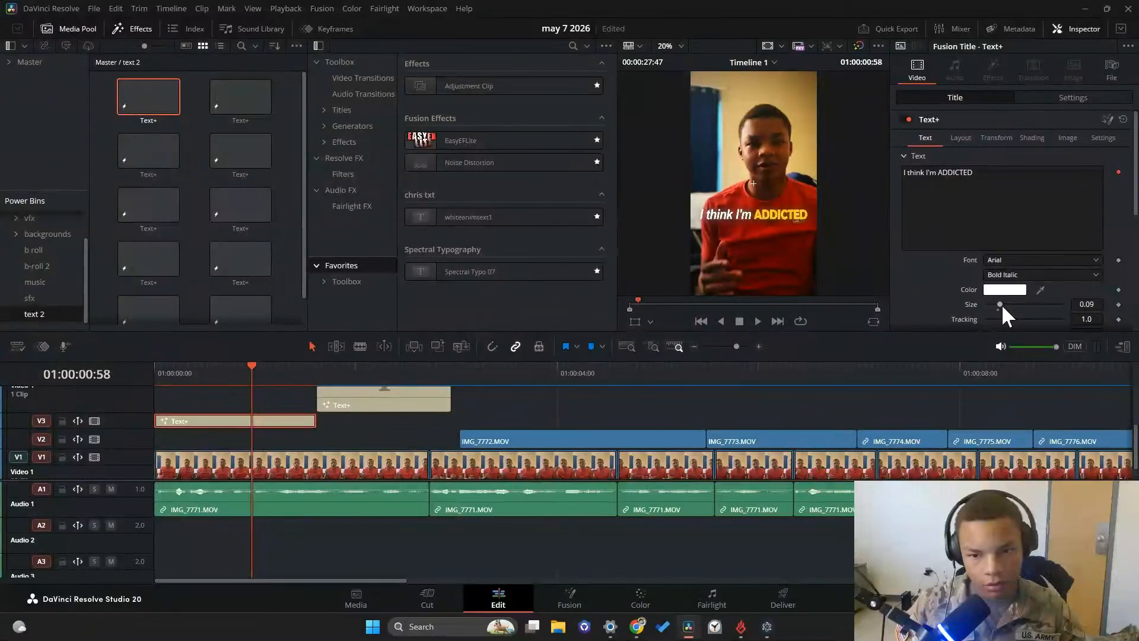
left_click_drag(1001, 304, 999, 303)
Set the first caption's clip zoom to 1.370 in both X and Y
left_click(246, 370)
left_click_drag(245, 371, 204, 372)
left_click(1045, 99)
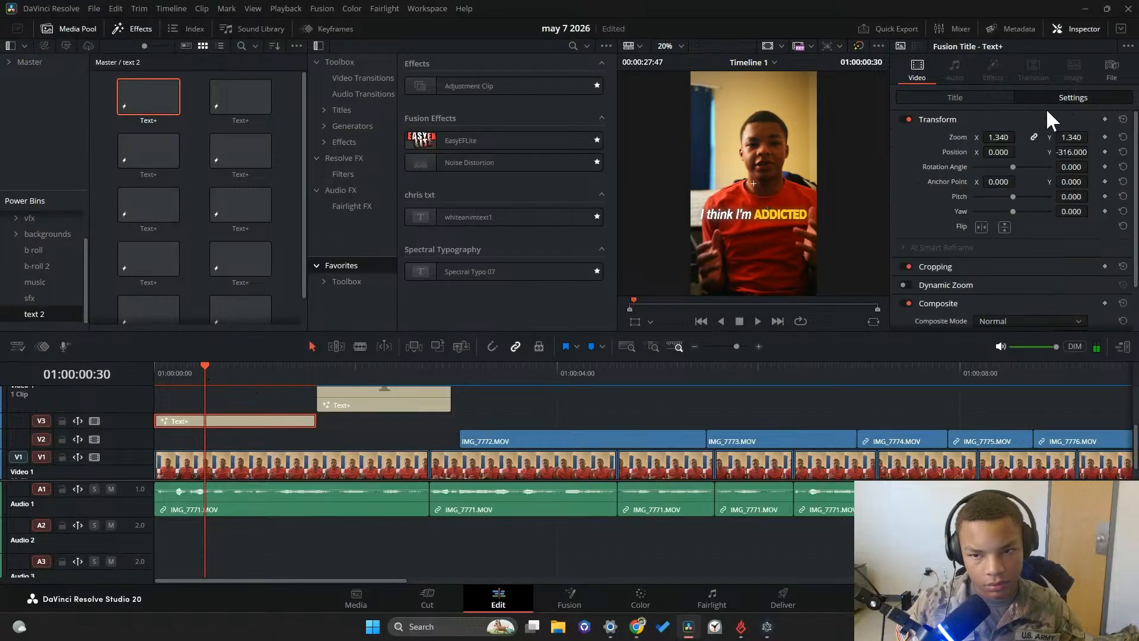
left_click_drag(1018, 137, 1018, 137)
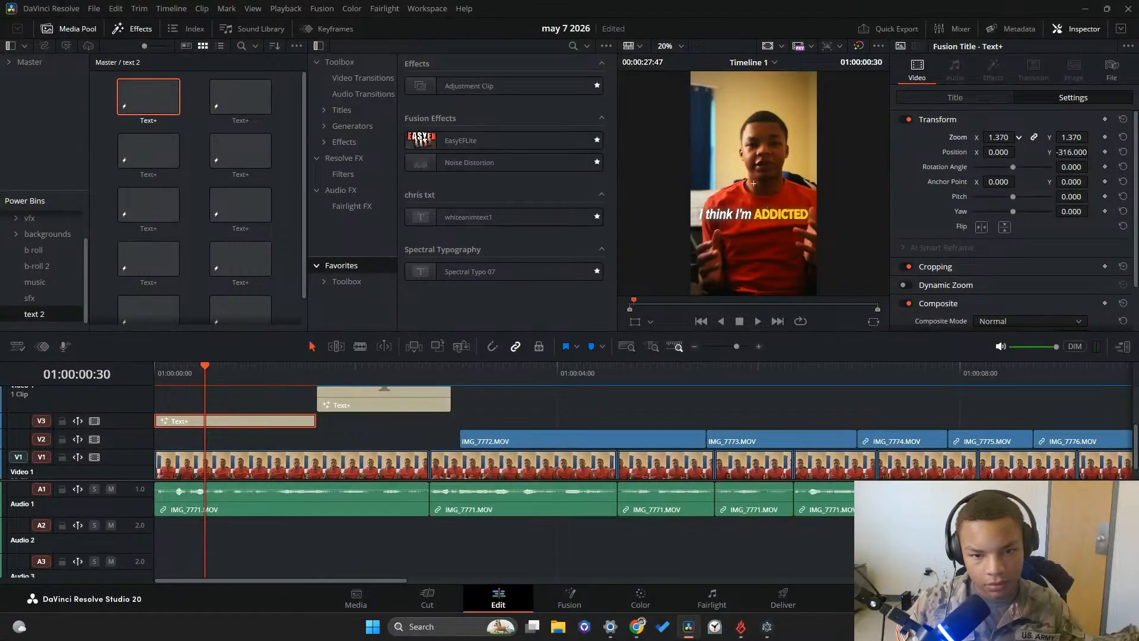
Play back the timeline from the first caption into the second to review the enlarged text
left_click_drag(215, 382, 267, 381)
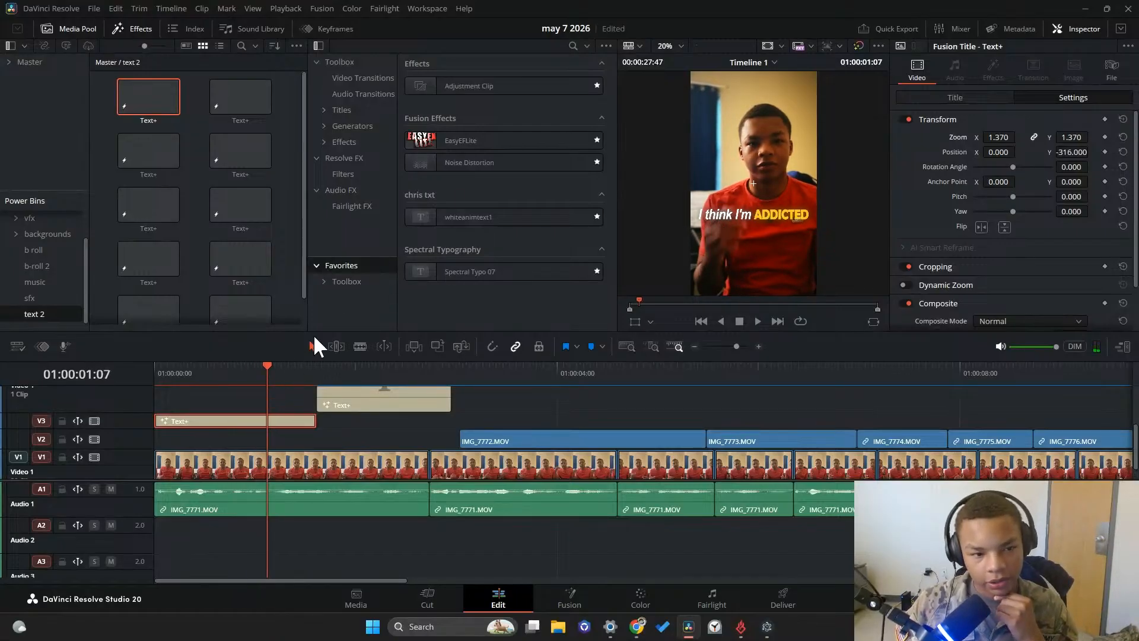
left_click(757, 321)
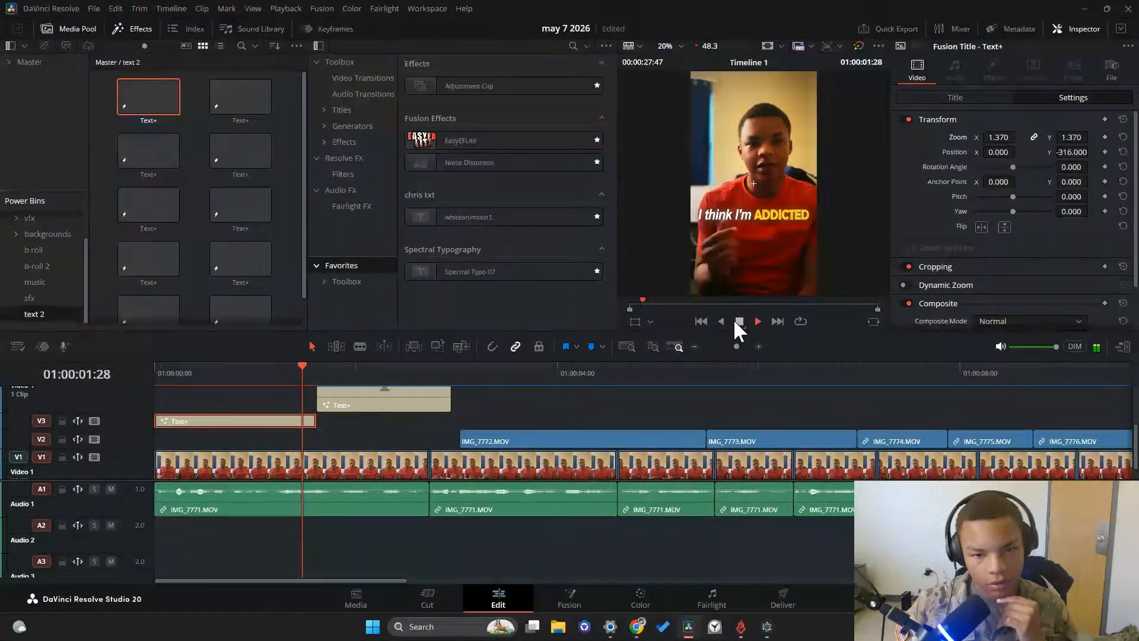
left_click(738, 320)
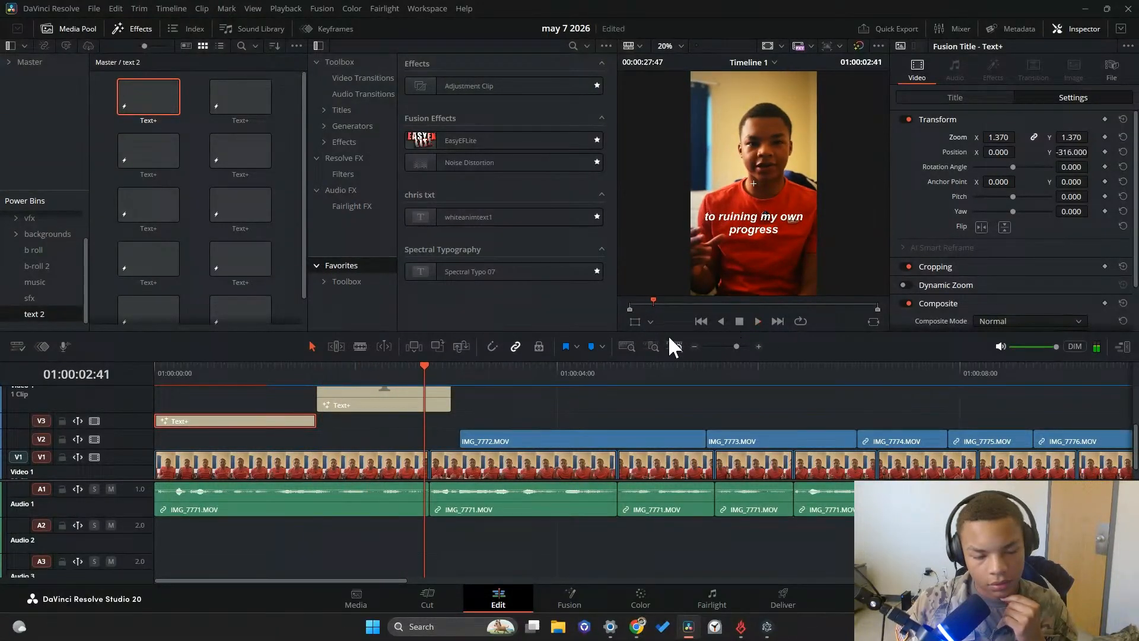
Overwrite the second caption clip with a duplicate of the styled first caption, starting where the first caption ends
left_click(408, 400)
right_click(418, 388)
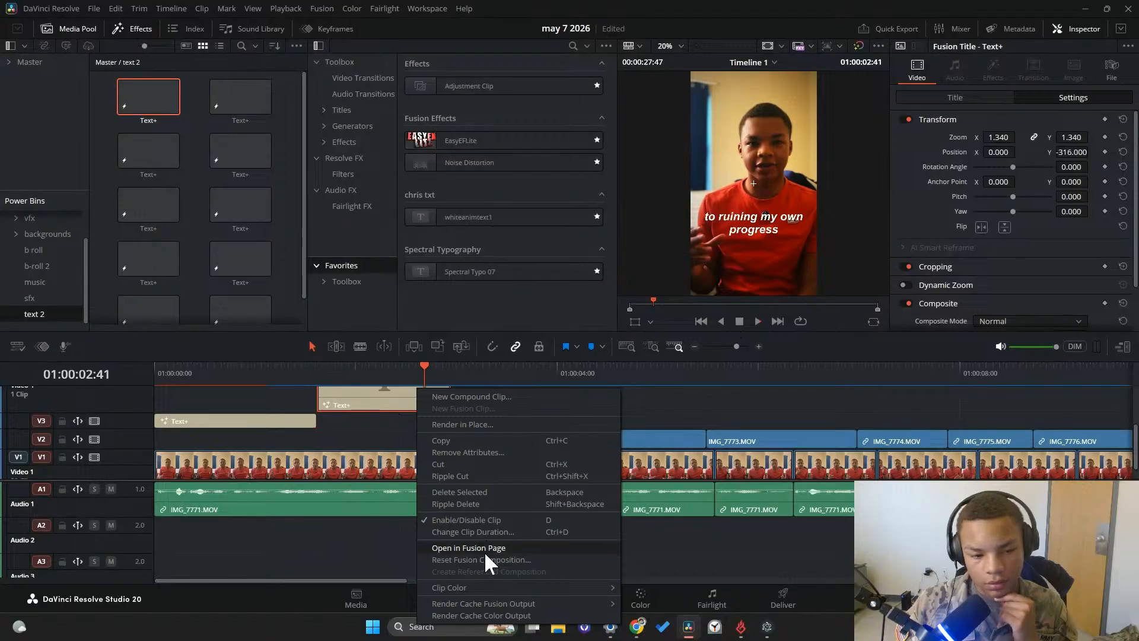
left_click(321, 460)
left_click(307, 423)
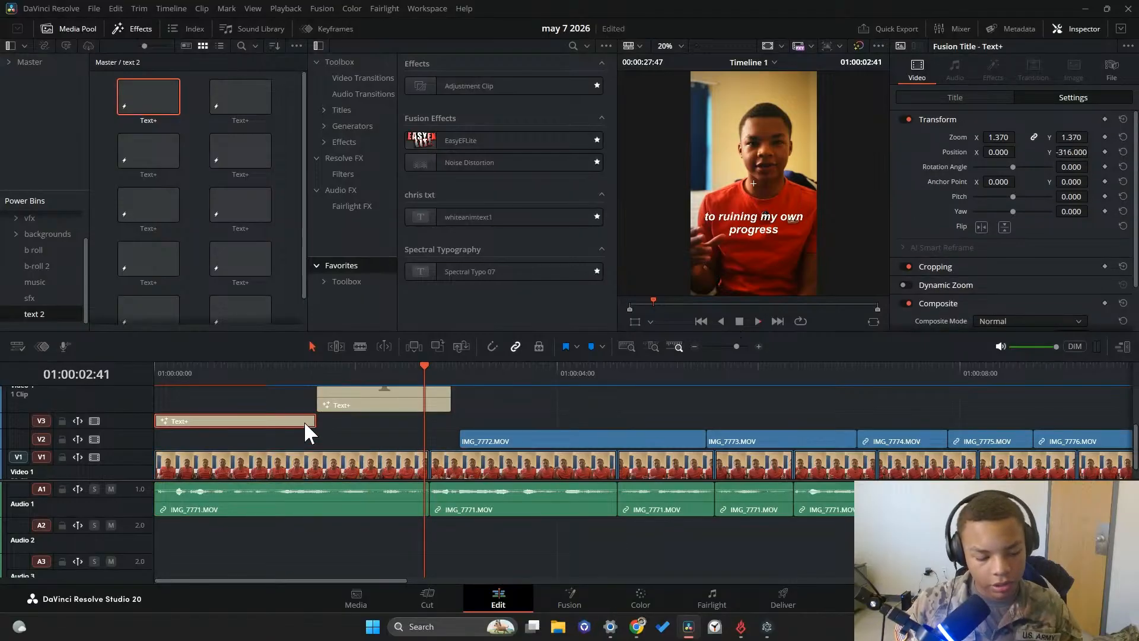
left_click_drag(302, 418, 465, 404)
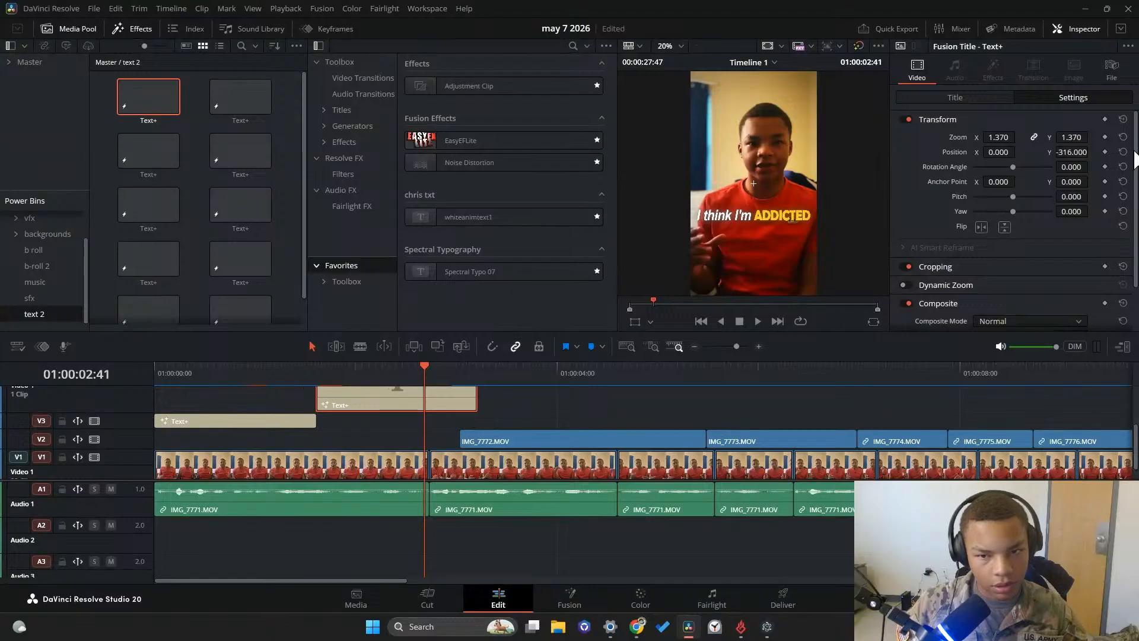
Replace the duplicated caption's text with "to ruining RUINING" and "my own progress" on a second line
left_click(979, 95)
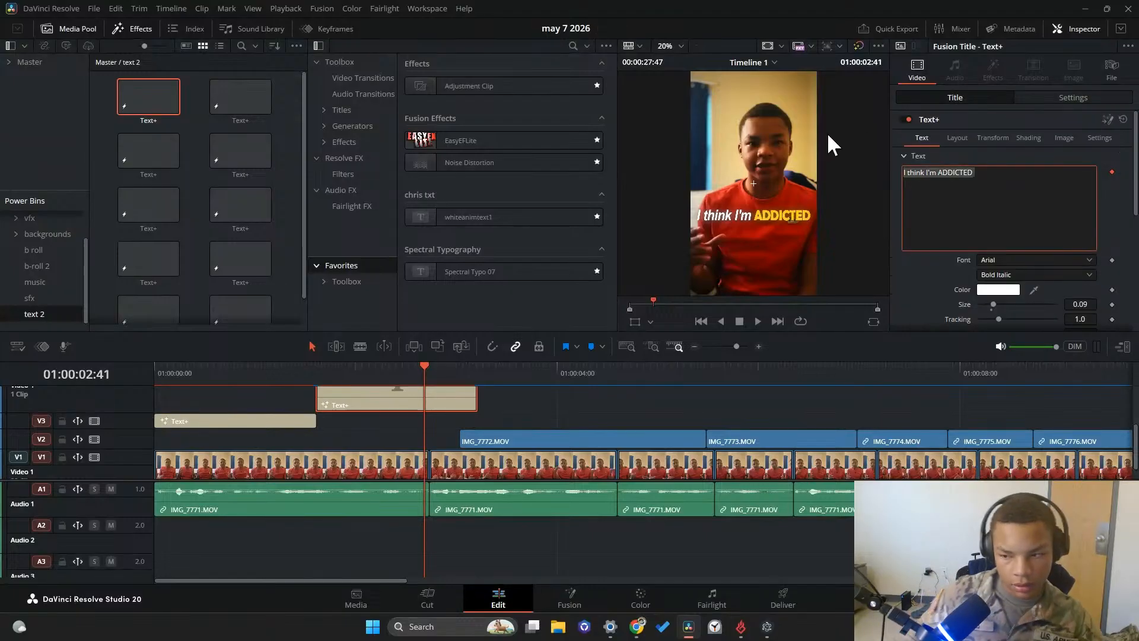
type("to ruinin")
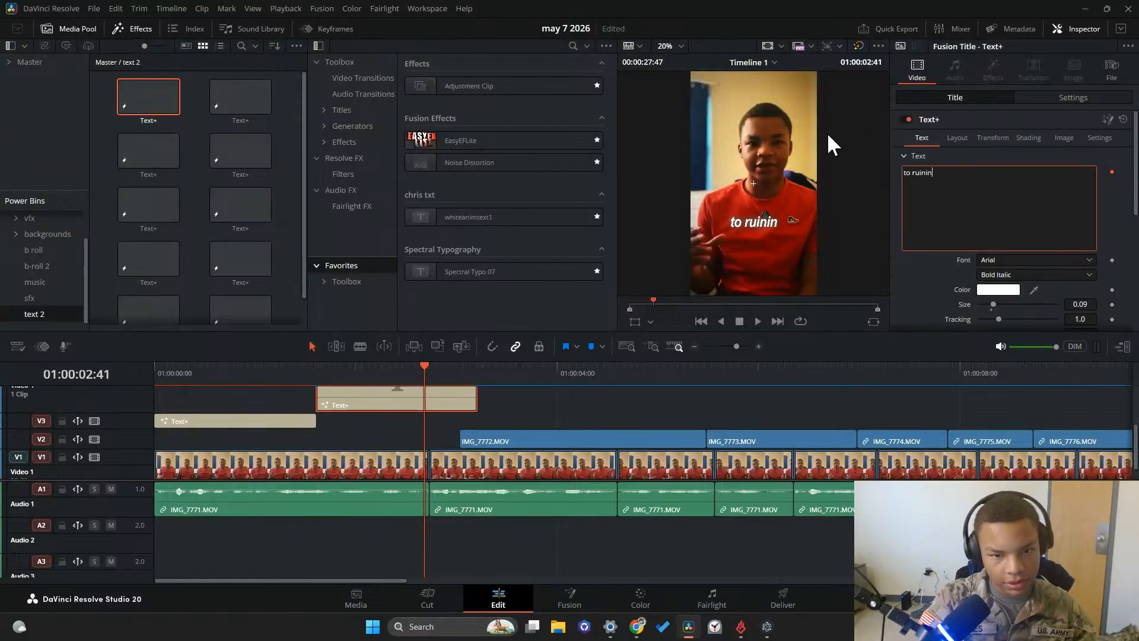
type("g ER")
key("BackSpace")
key("BackSpace")
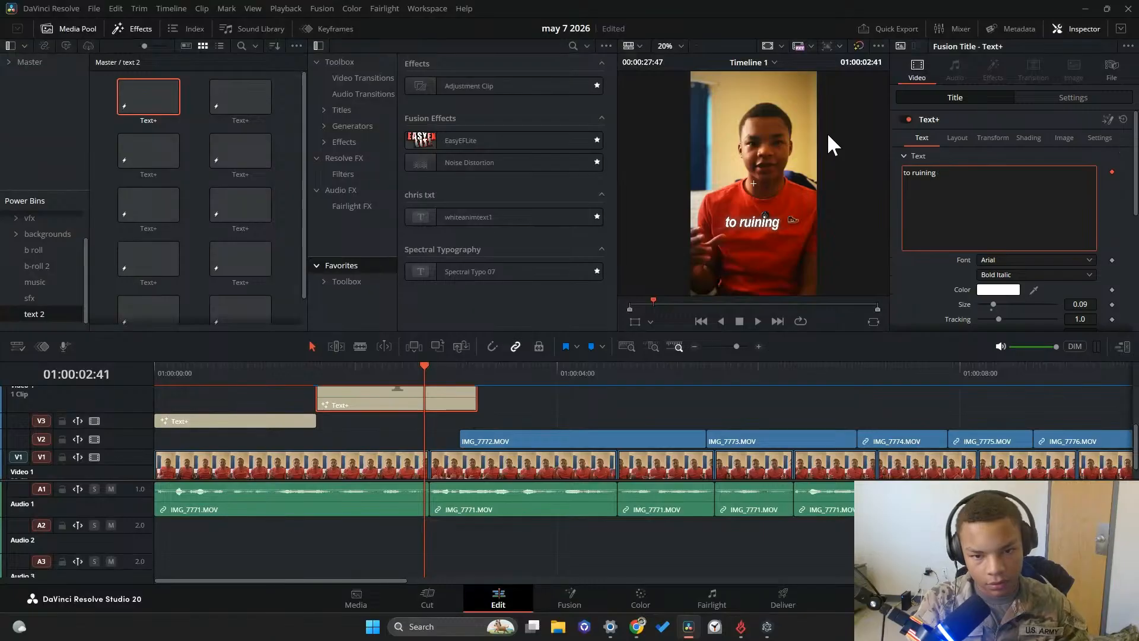
type("RUINING")
key("Return")
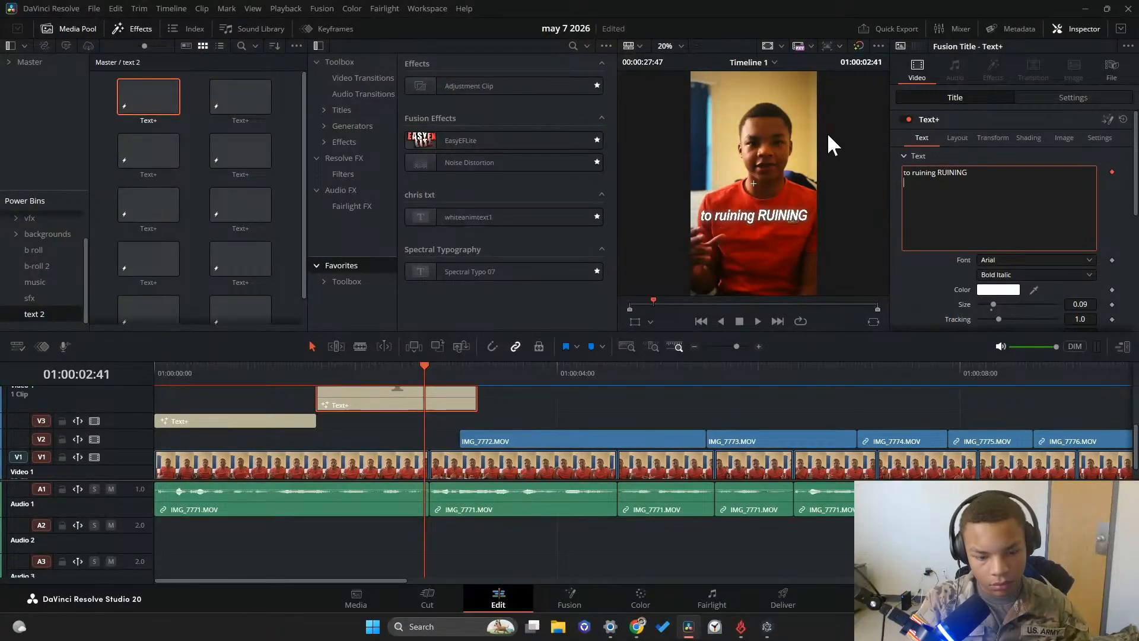
type("my own progress")
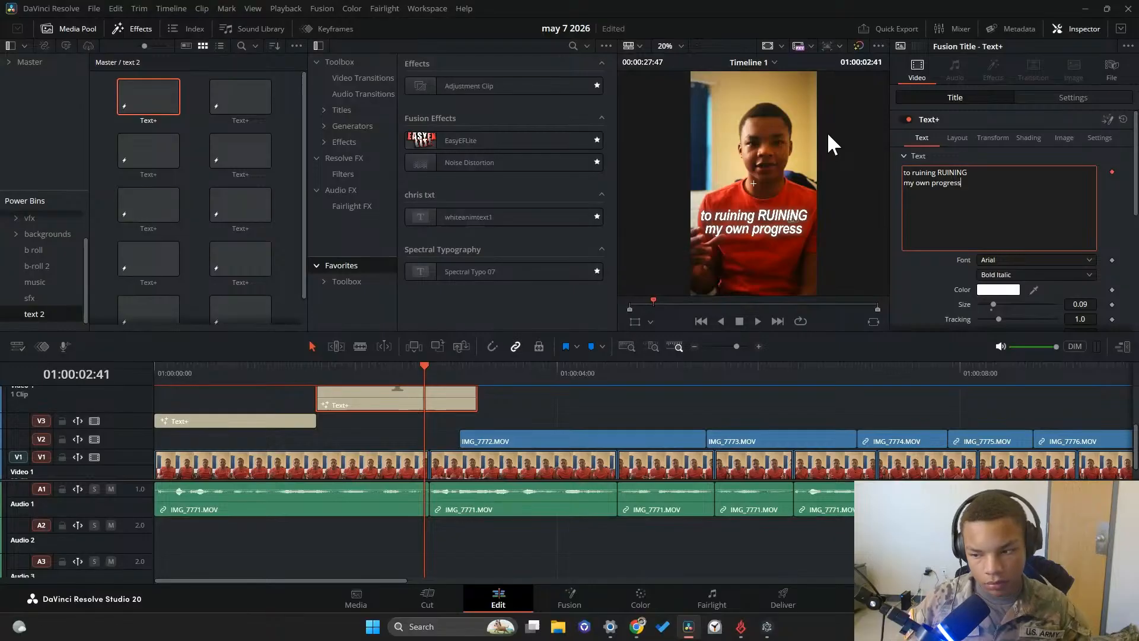
Open the second caption in Fusion and insert Character Level Styling on the Template node's text
right_click(421, 401)
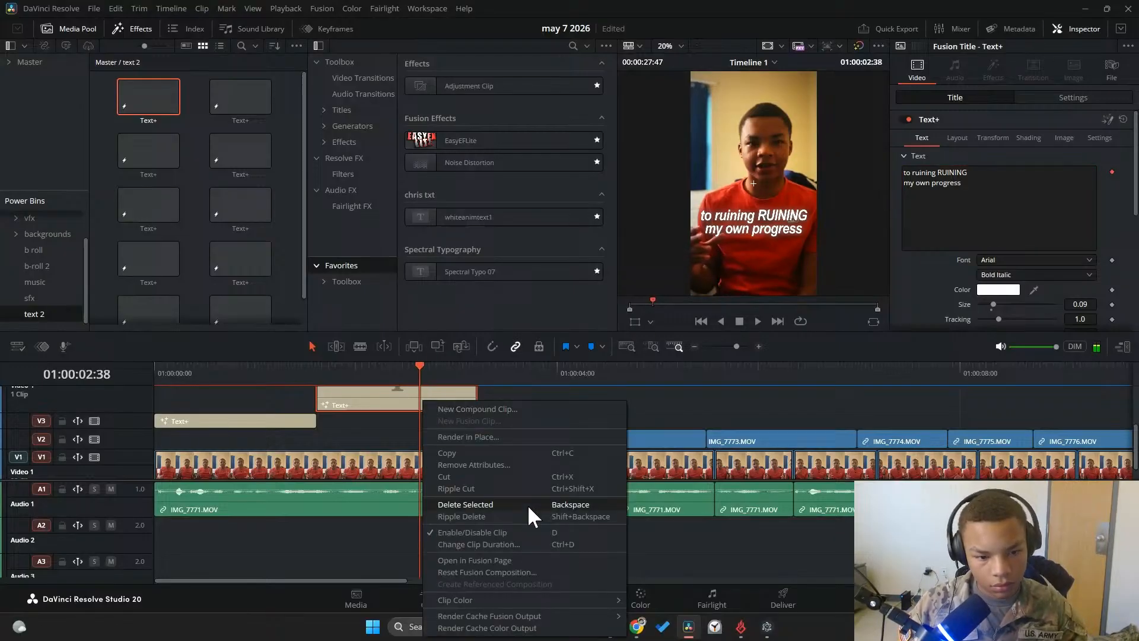
left_click(517, 544)
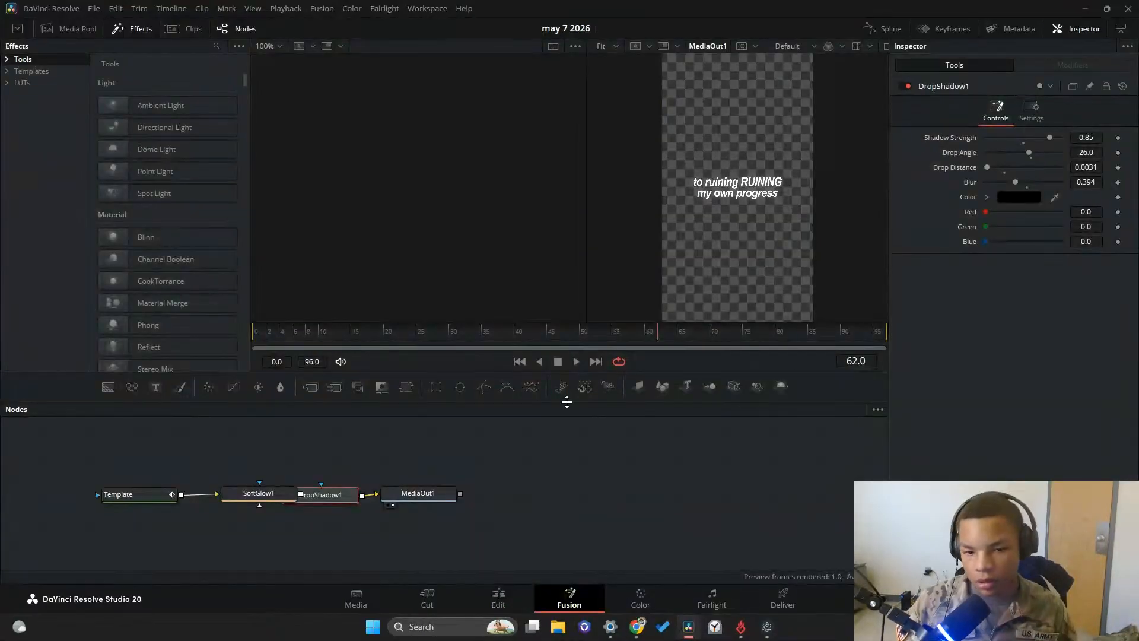
left_click(143, 496)
right_click(983, 208)
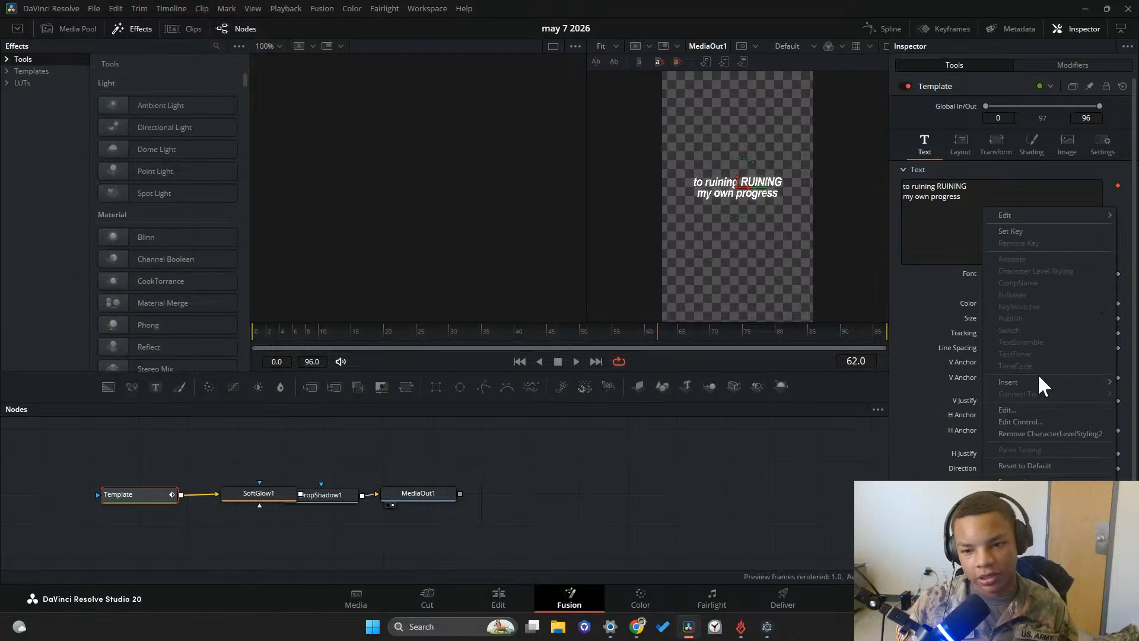
mouse_move(1024, 380)
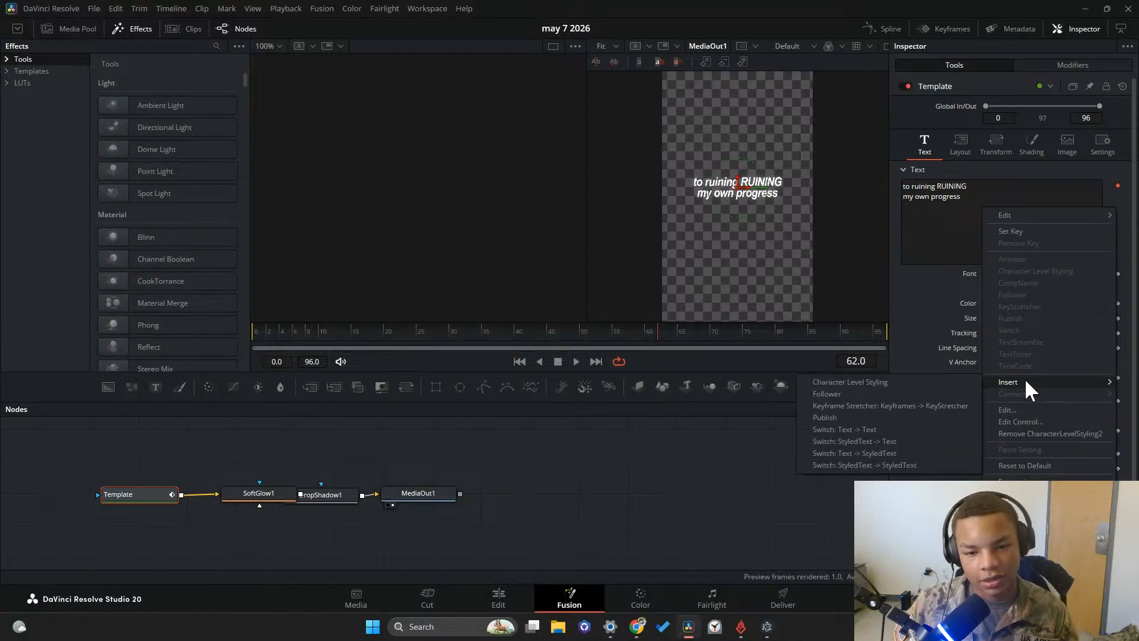
left_click(928, 381)
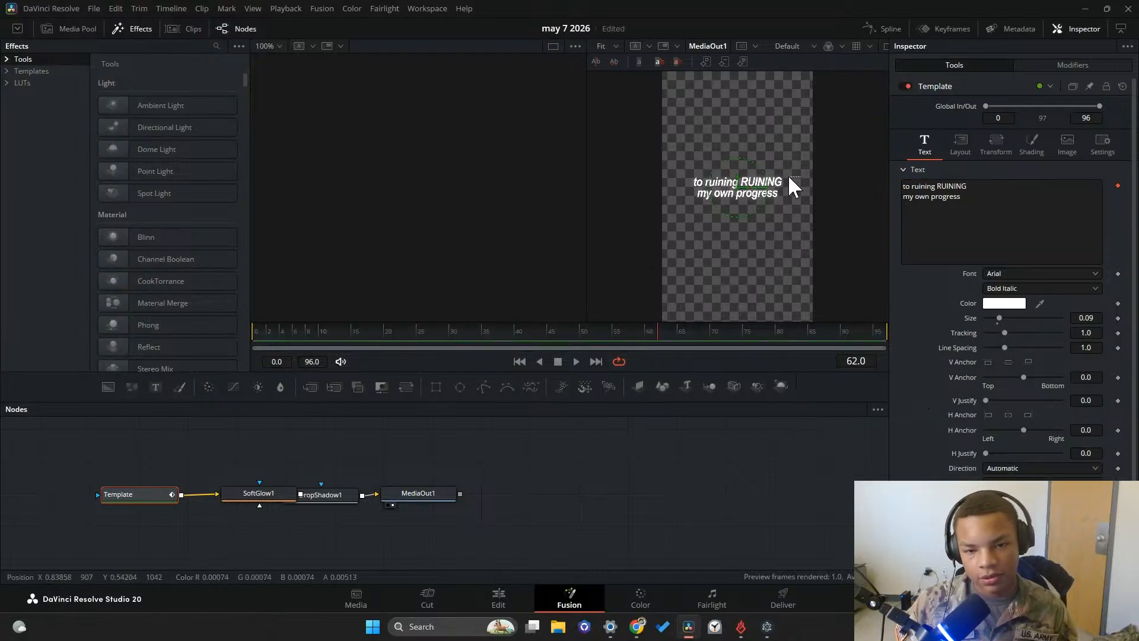
left_click_drag(782, 178, 735, 181)
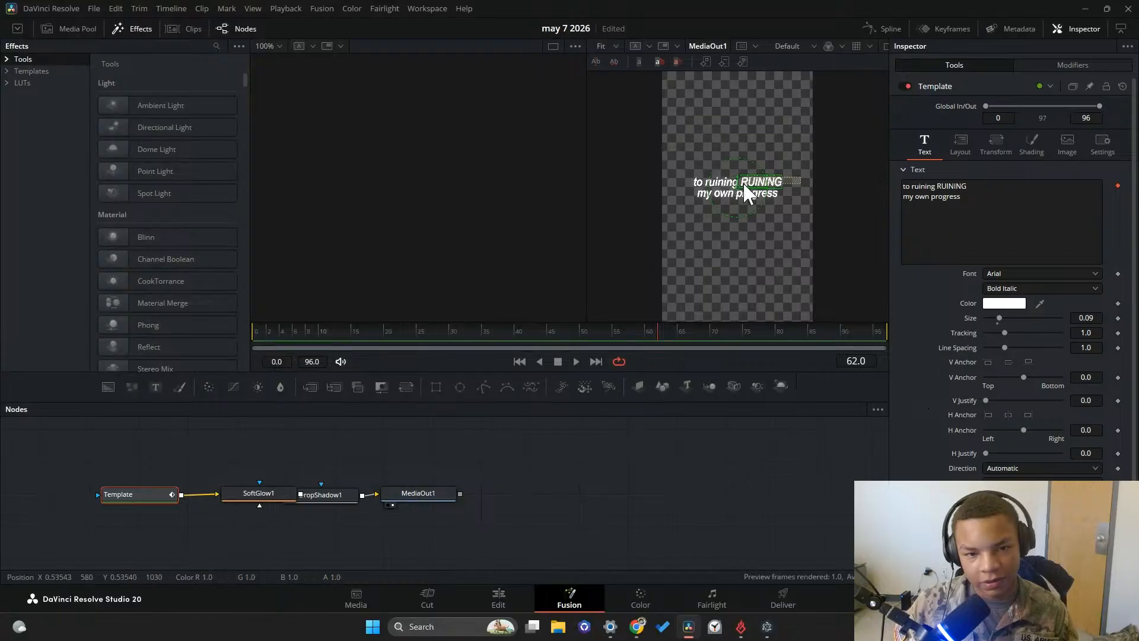
left_click(996, 305)
left_click(623, 251)
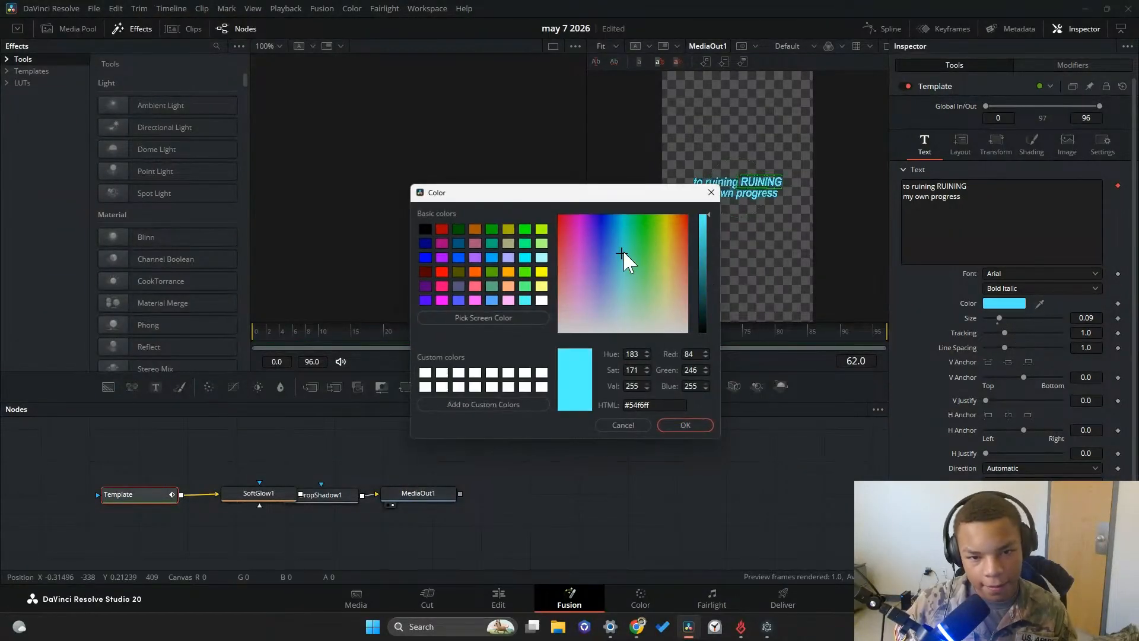
left_click(642, 223)
left_click(617, 422)
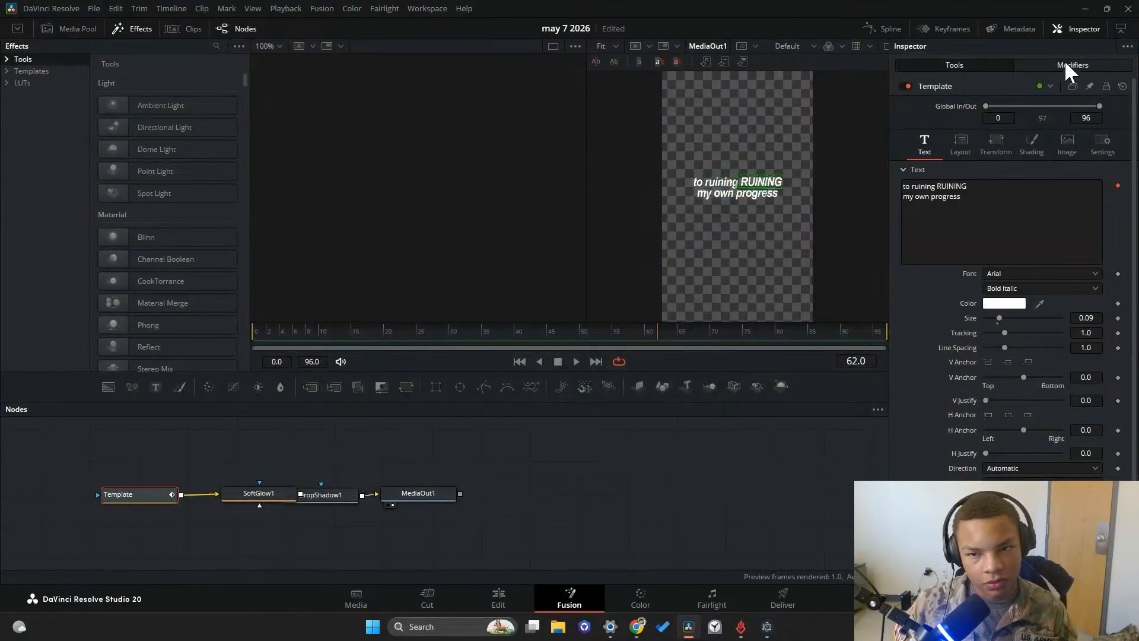
left_click(1067, 64)
left_click(771, 118)
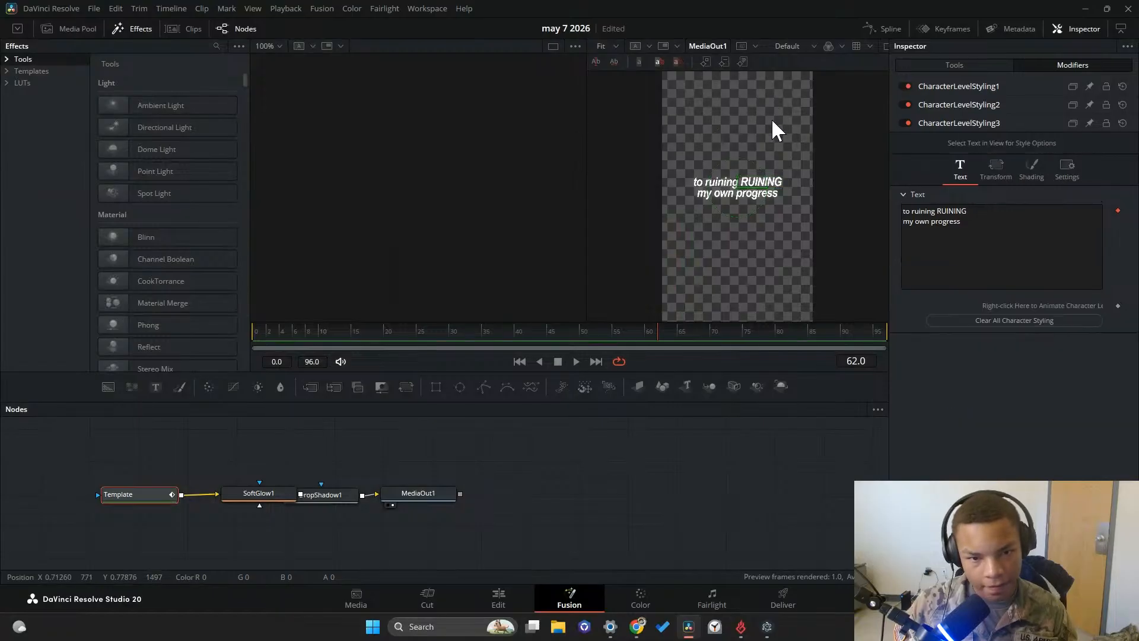
left_click_drag(794, 152, 745, 183)
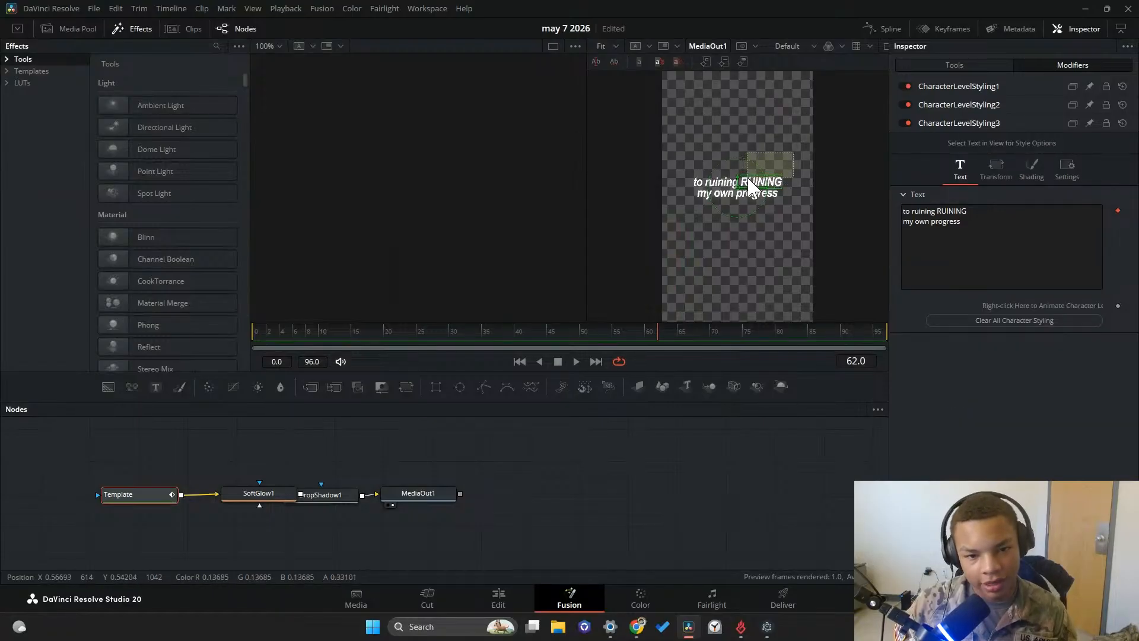
Delete the lowercase word "ruining" from the Template text so the first line reads "to RUINING"
left_click(952, 64)
left_click(981, 203)
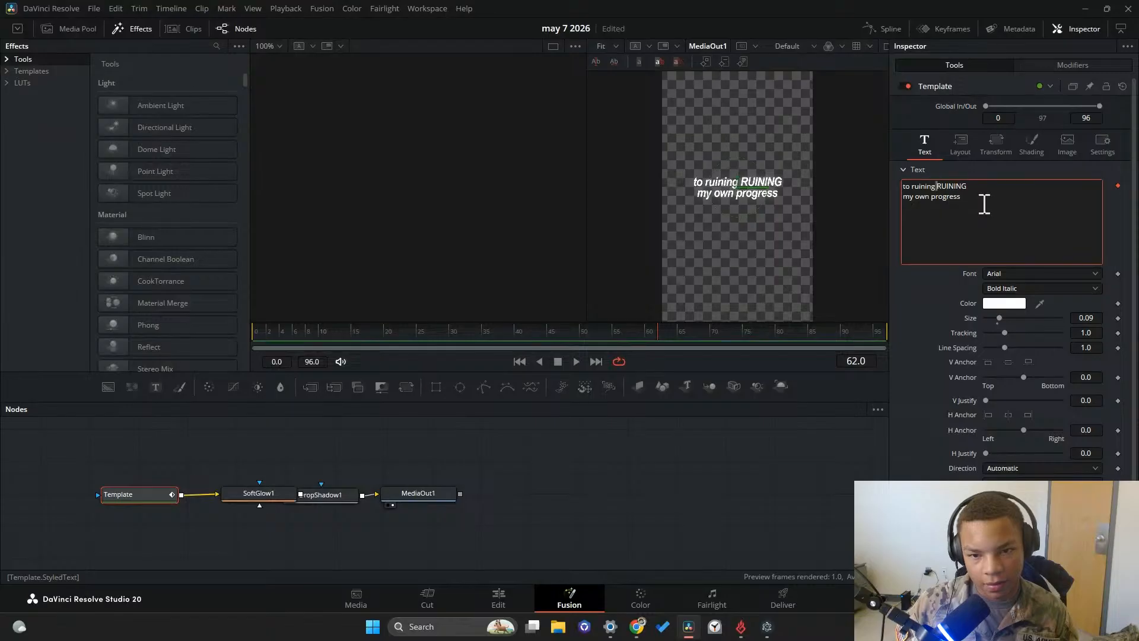
key("BackSpace")
key("BackSpace")
key("BackSpace")
key("BackSpace")
key("BackSpace")
key("BackSpace")
key("BackSpace")
key("BackSpace")
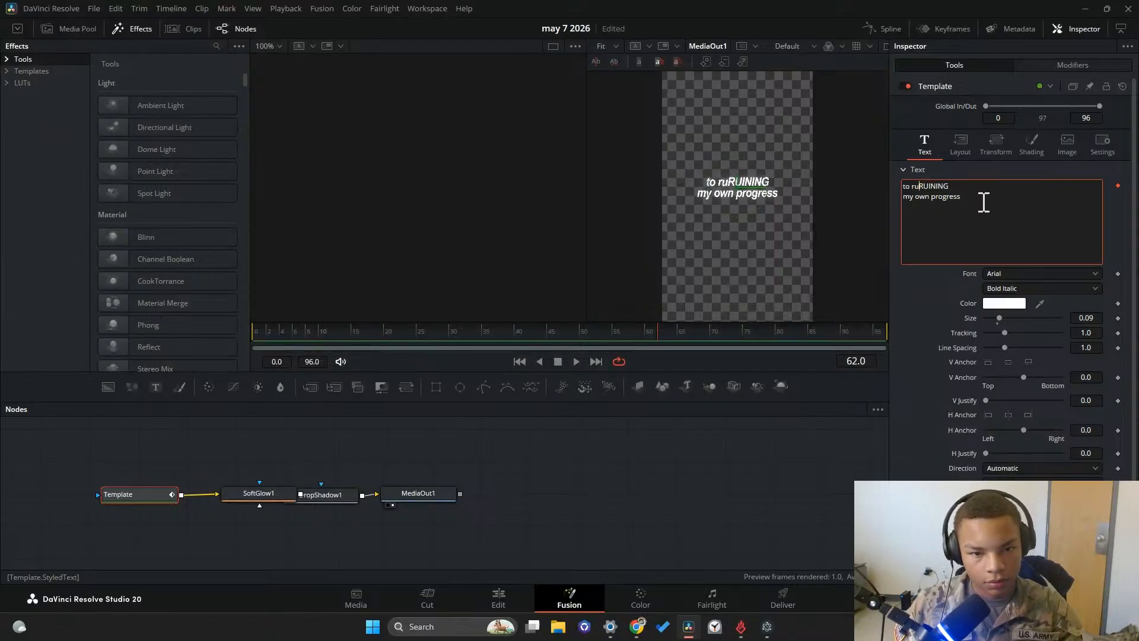
Color only the word RUINING orange (#ff631a) using the character-level styling modifier
left_click(1068, 64)
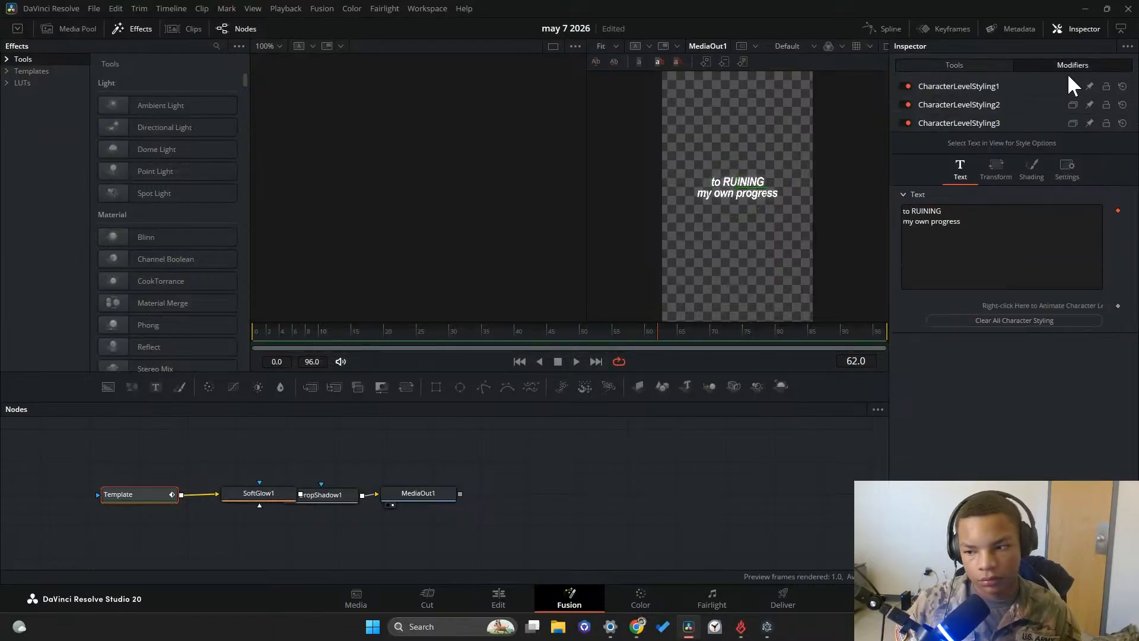
left_click_drag(806, 147, 730, 187)
left_click(781, 205)
scroll(739, 187, "up", 4)
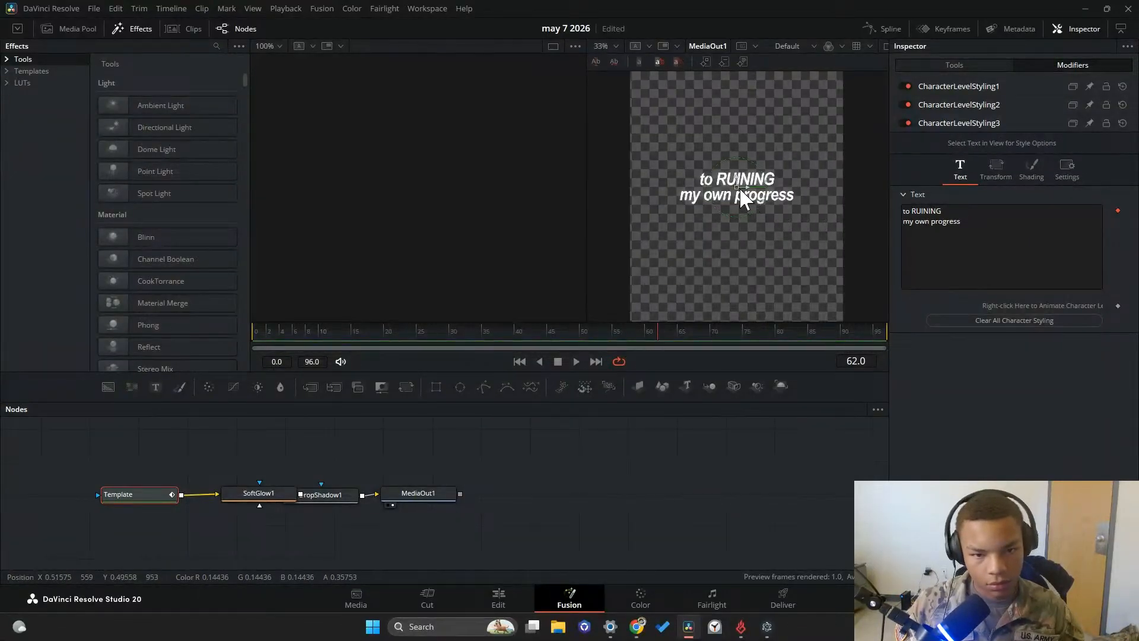
left_click_drag(843, 114, 717, 178)
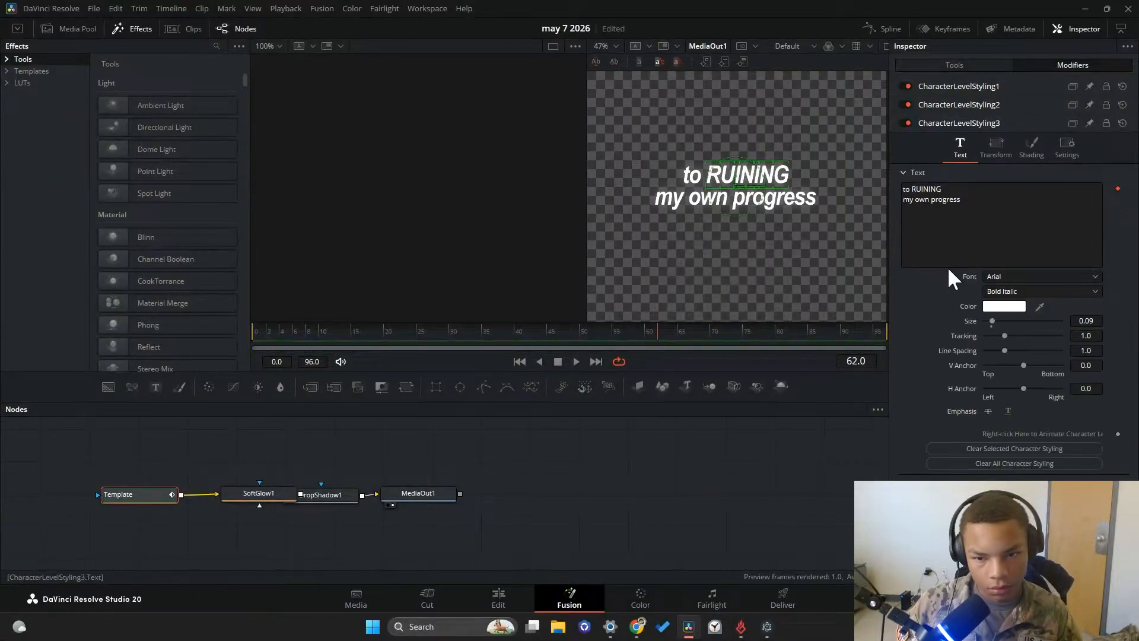
left_click(1003, 306)
left_click(630, 273)
left_click_drag(630, 272, 681, 226)
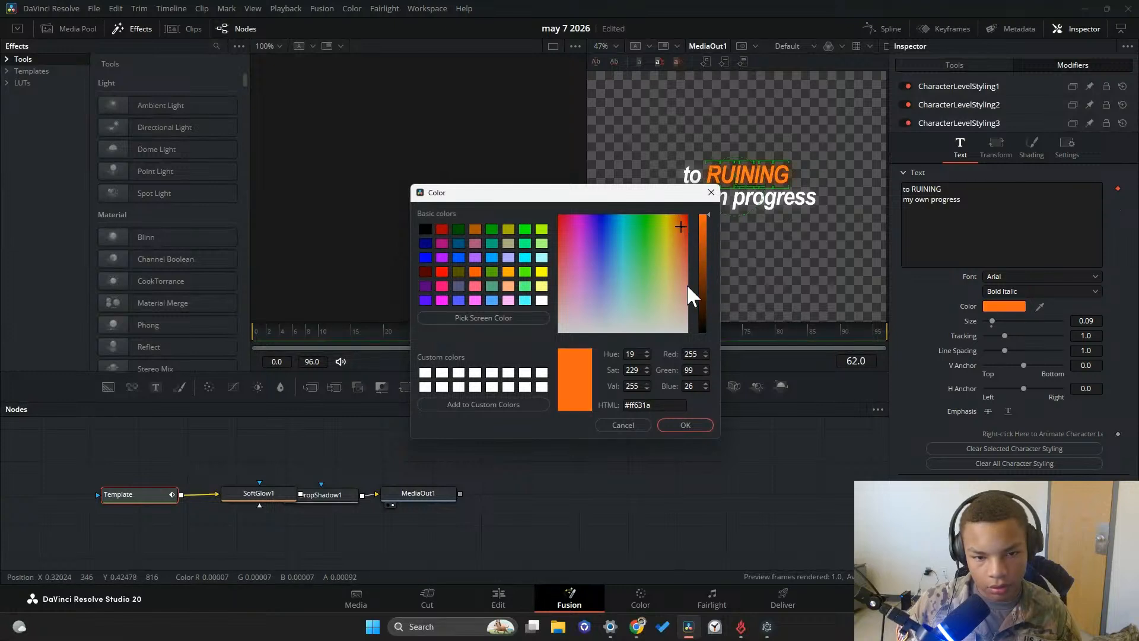
left_click(677, 424)
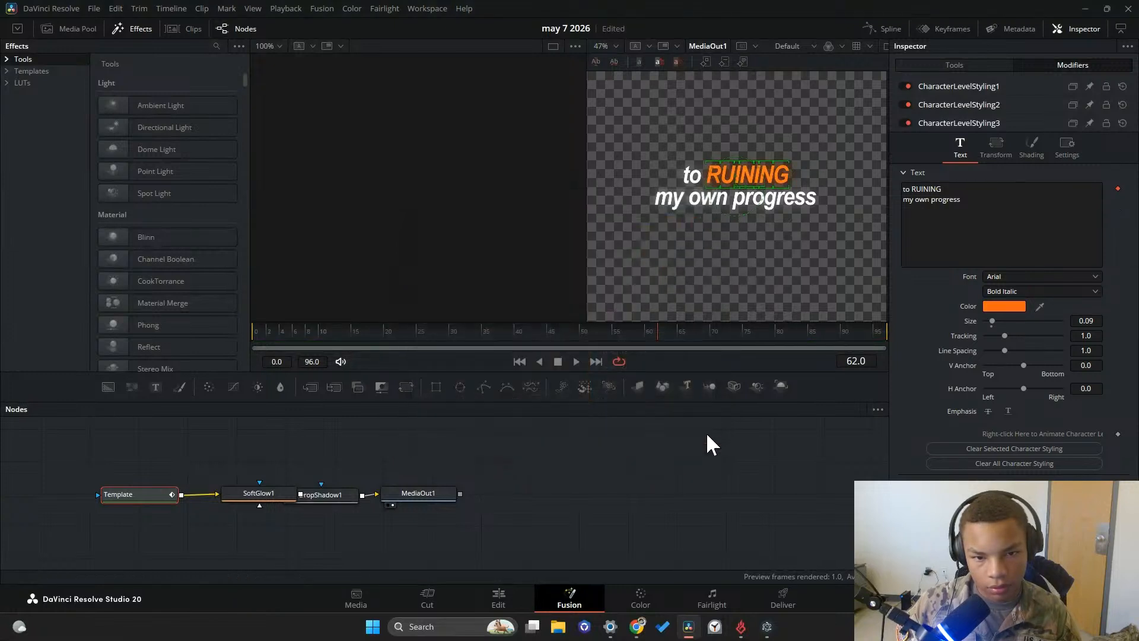
Color only the word "progress" green (#58ff33) with character-level styling
left_click(832, 228)
left_click_drag(817, 207, 738, 203)
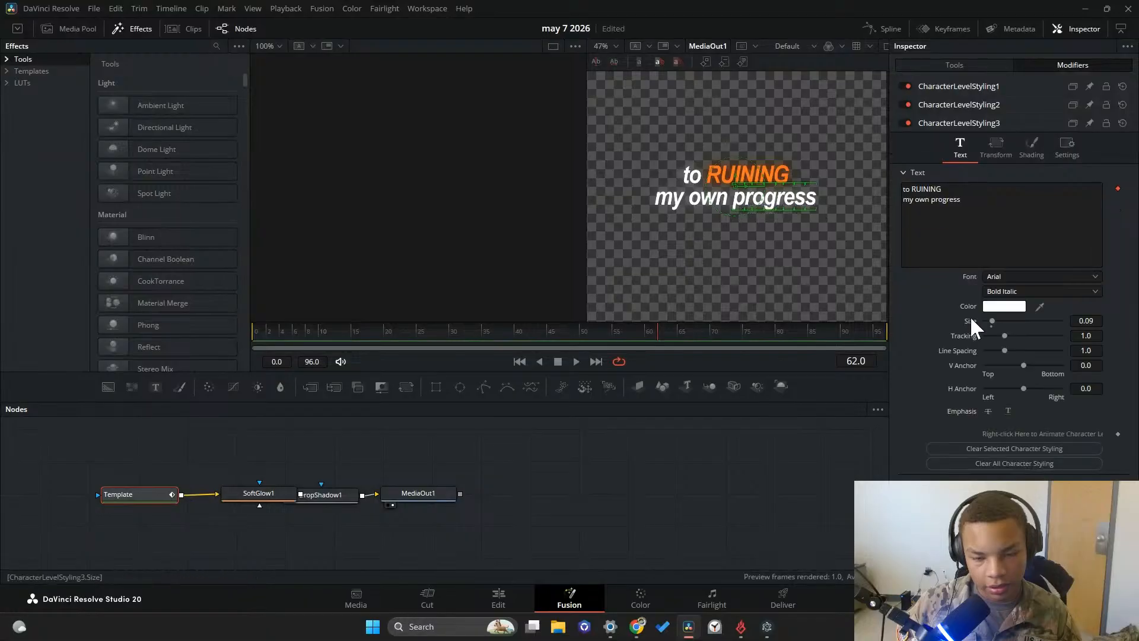
left_click(1004, 306)
left_click_drag(665, 255, 648, 238)
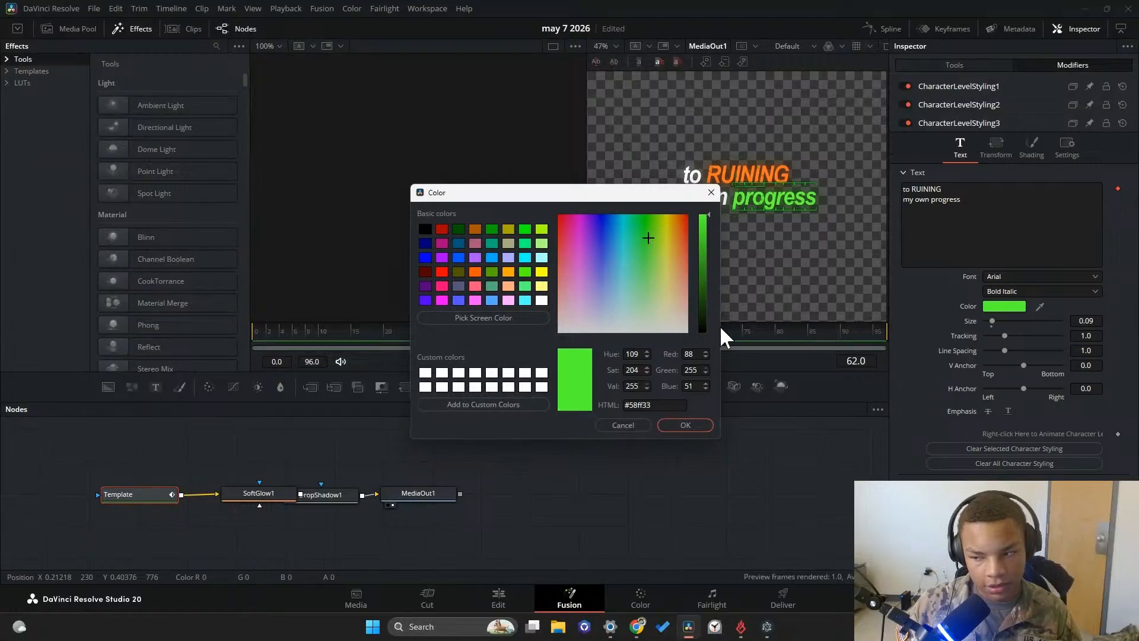
left_click(688, 425)
Change the font of the word RUINING to Poppins and enlarge it to a size of 0.142
left_click_drag(807, 142, 704, 177)
left_click_drag(809, 148, 709, 179)
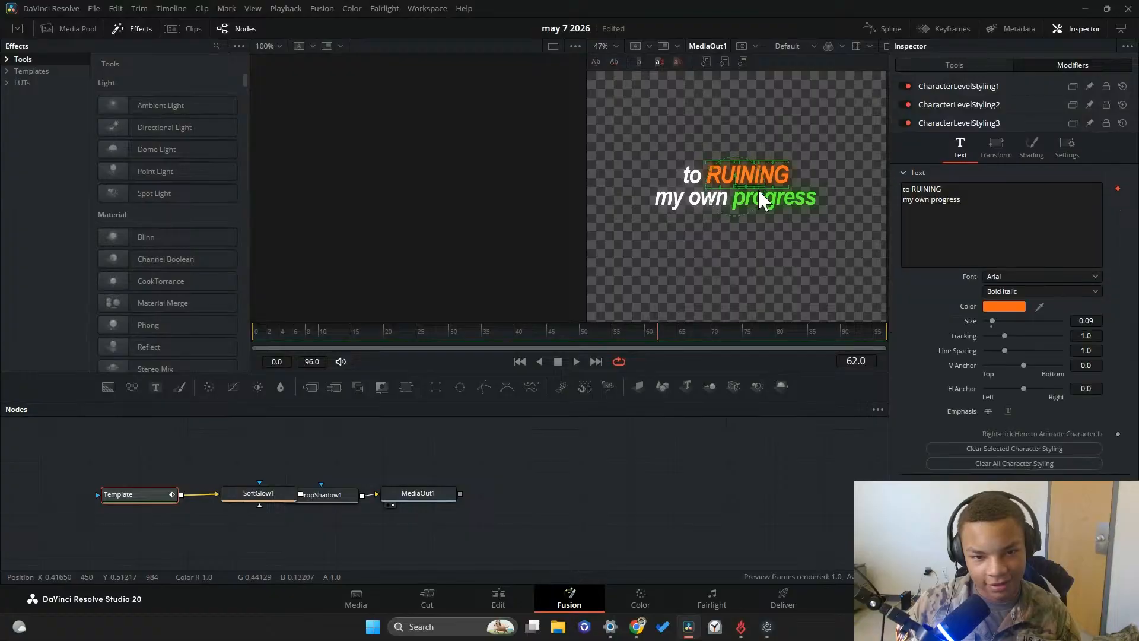
left_click(1007, 279)
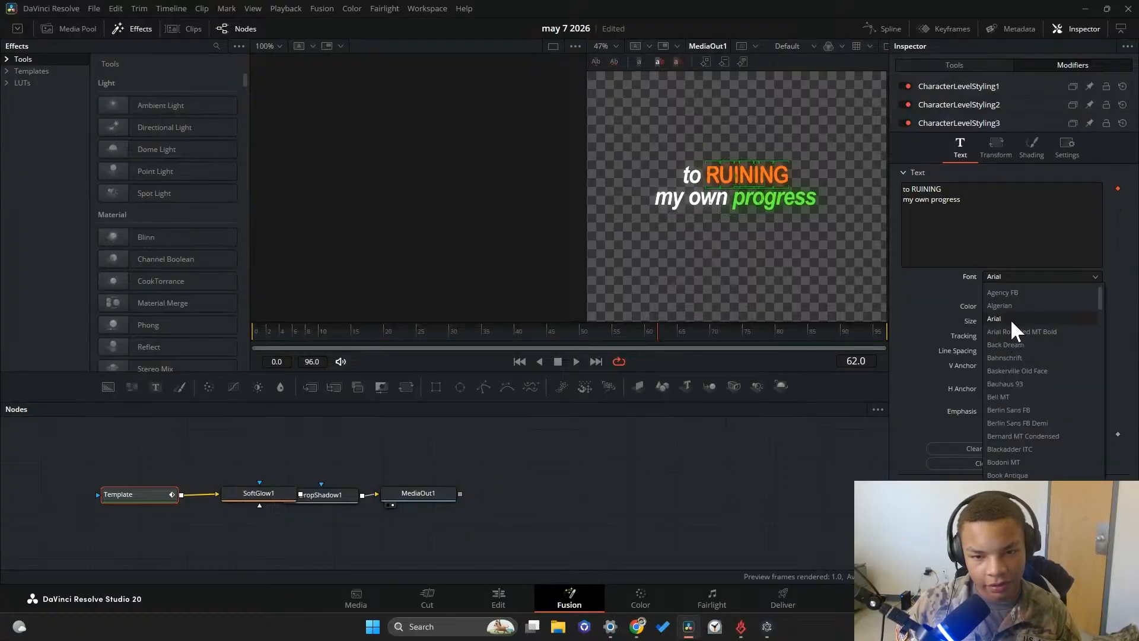
scroll(1020, 386, "down", 15)
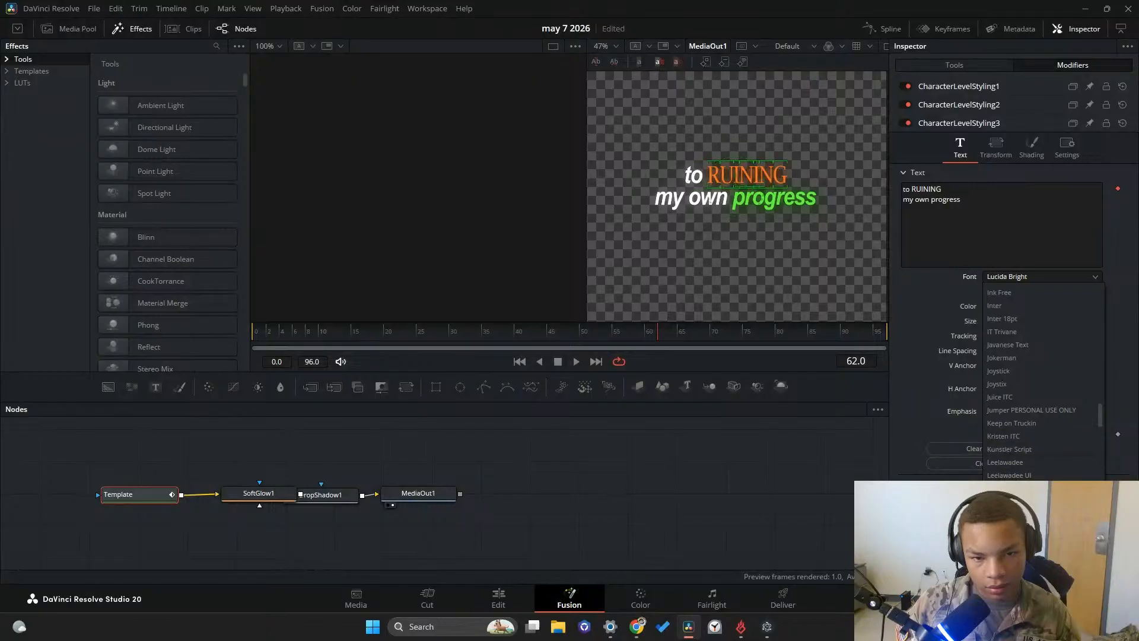
scroll(1020, 386, "down", 10)
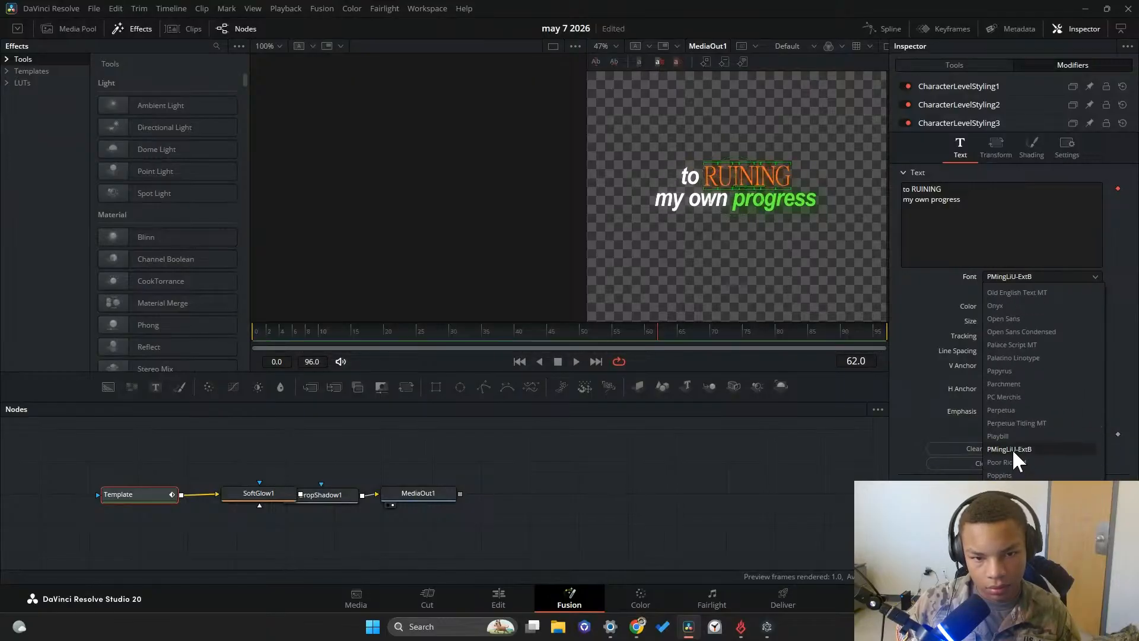
left_click(1017, 474)
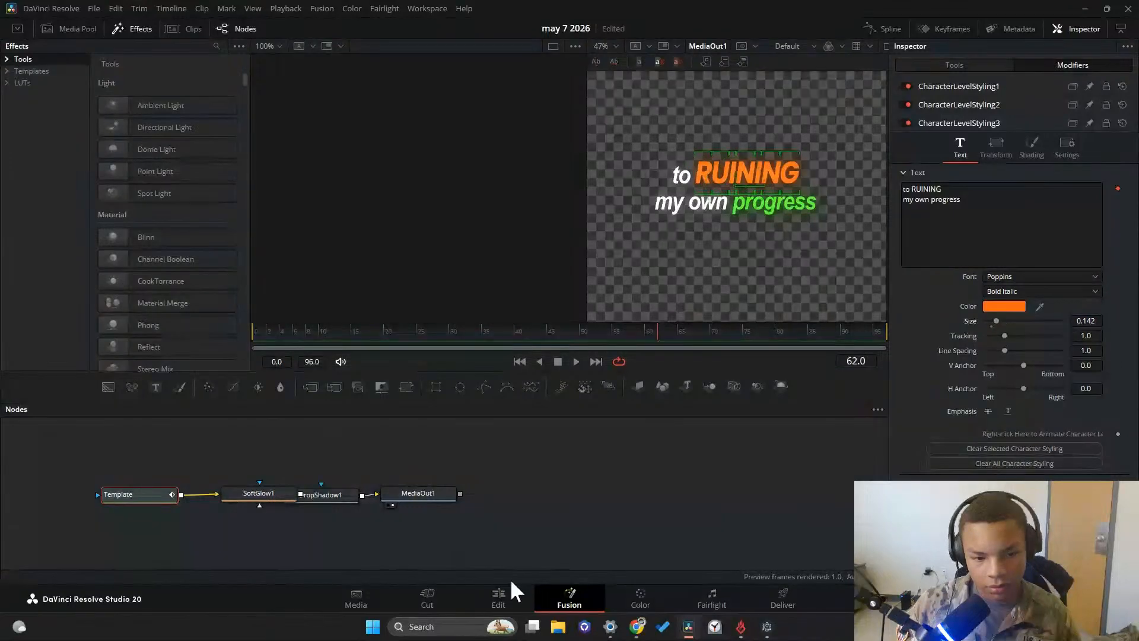
Return to the edit timeline and play back the transition from the first caption into the recolored second one
left_click(501, 596)
left_click_drag(417, 367, 173, 367)
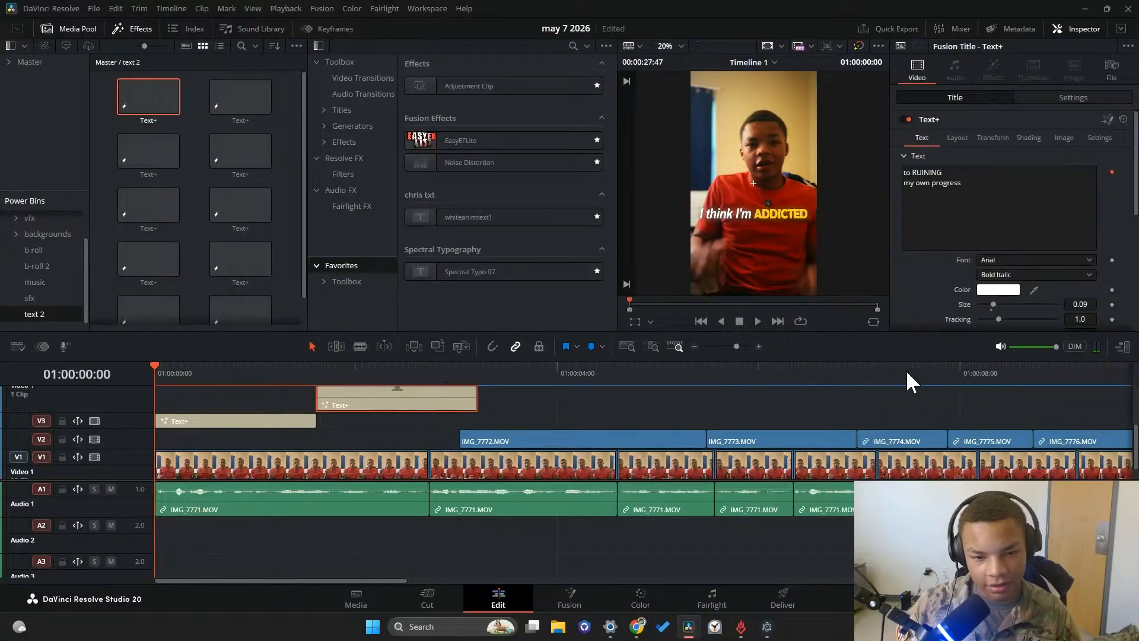
left_click(757, 321)
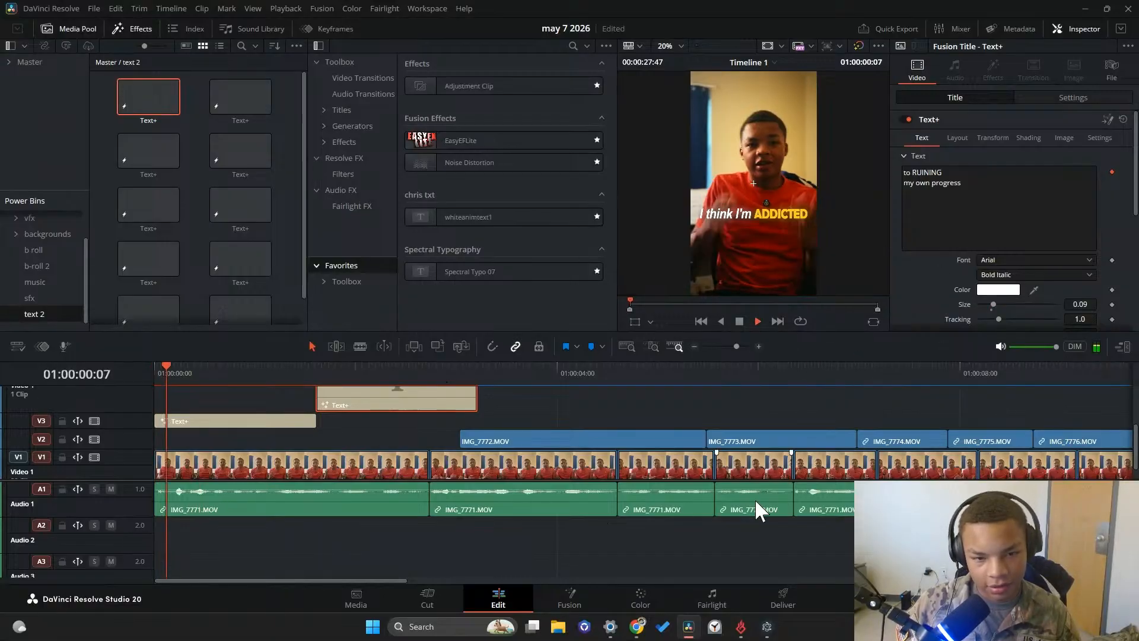
left_click_drag(320, 372, 280, 373)
left_click(758, 321)
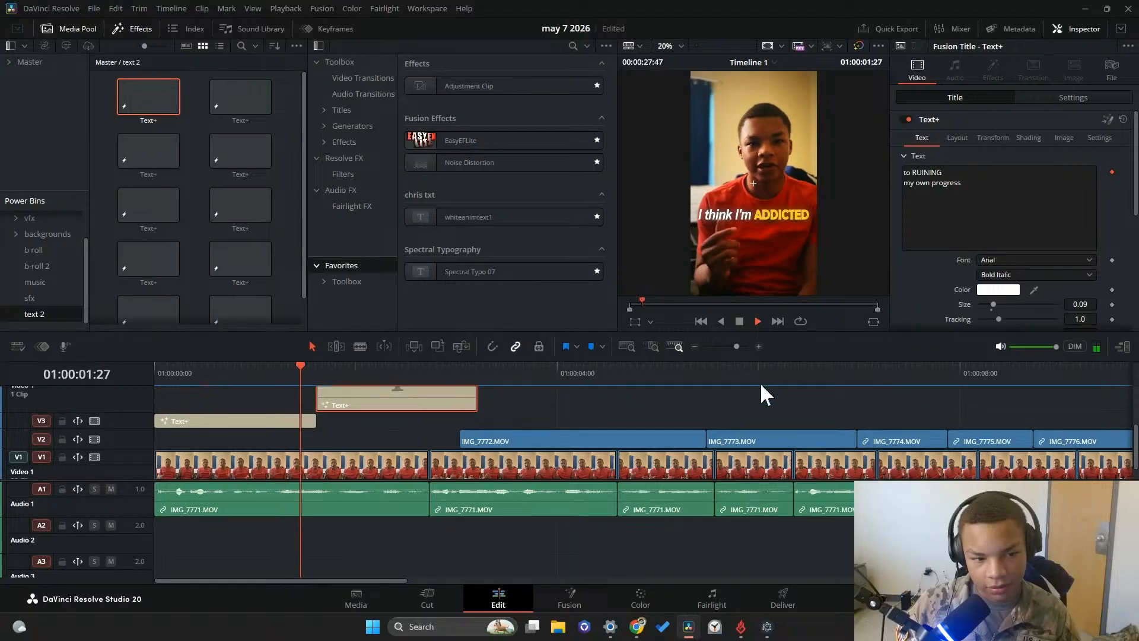
Trim the end of the second caption to the start of the IMG_7772 clip and play back the following section
left_click(741, 319)
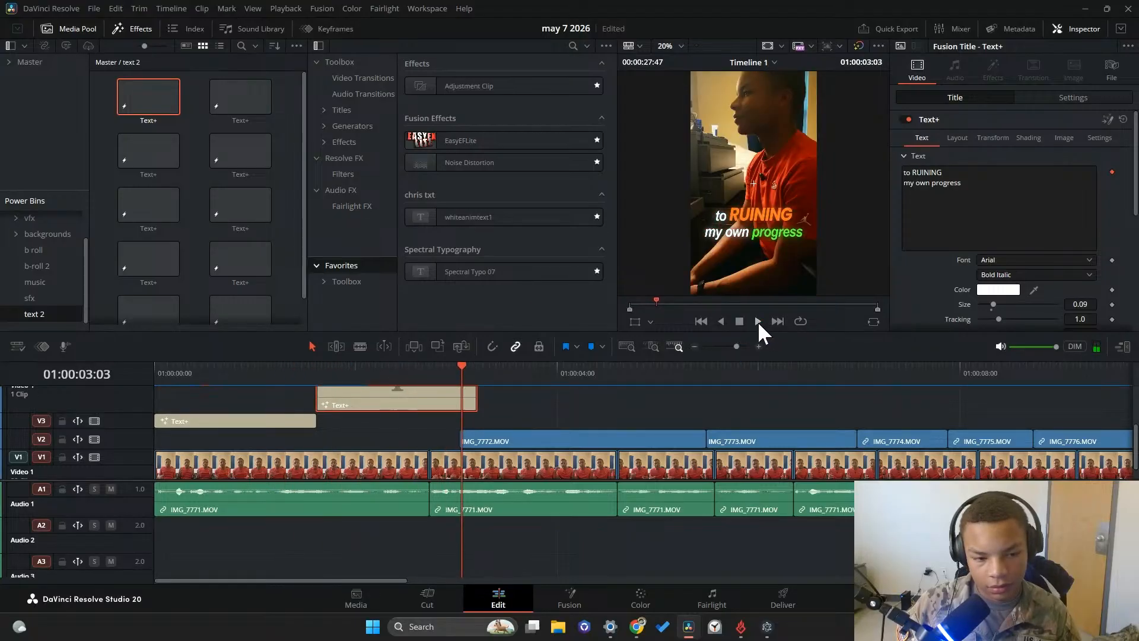
left_click_drag(479, 402, 462, 384)
left_click(757, 321)
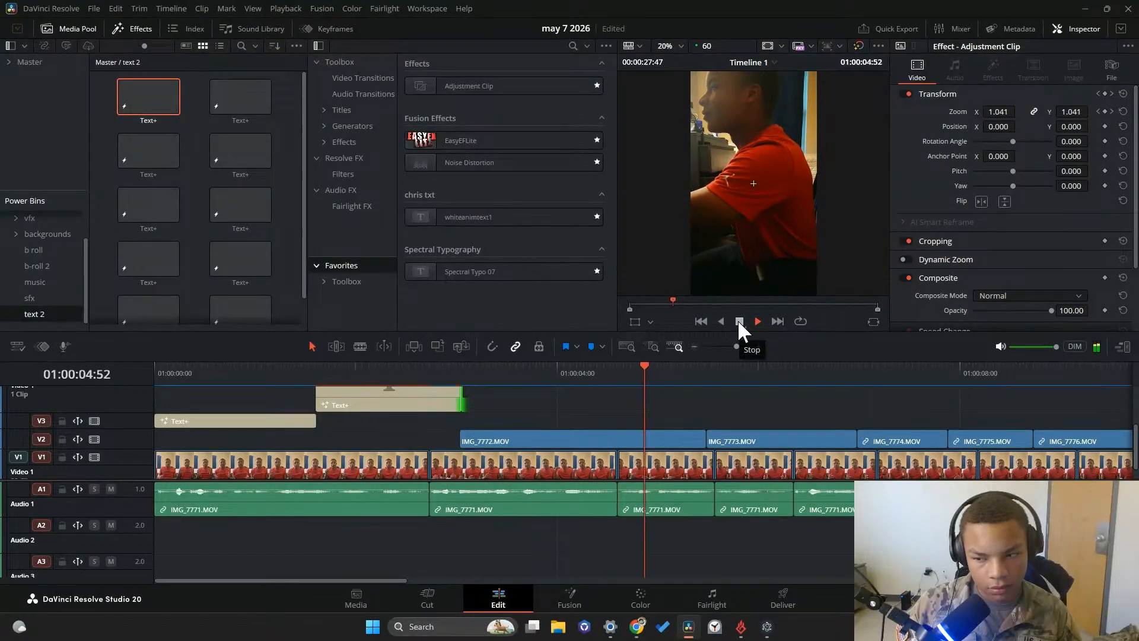
left_click(738, 321)
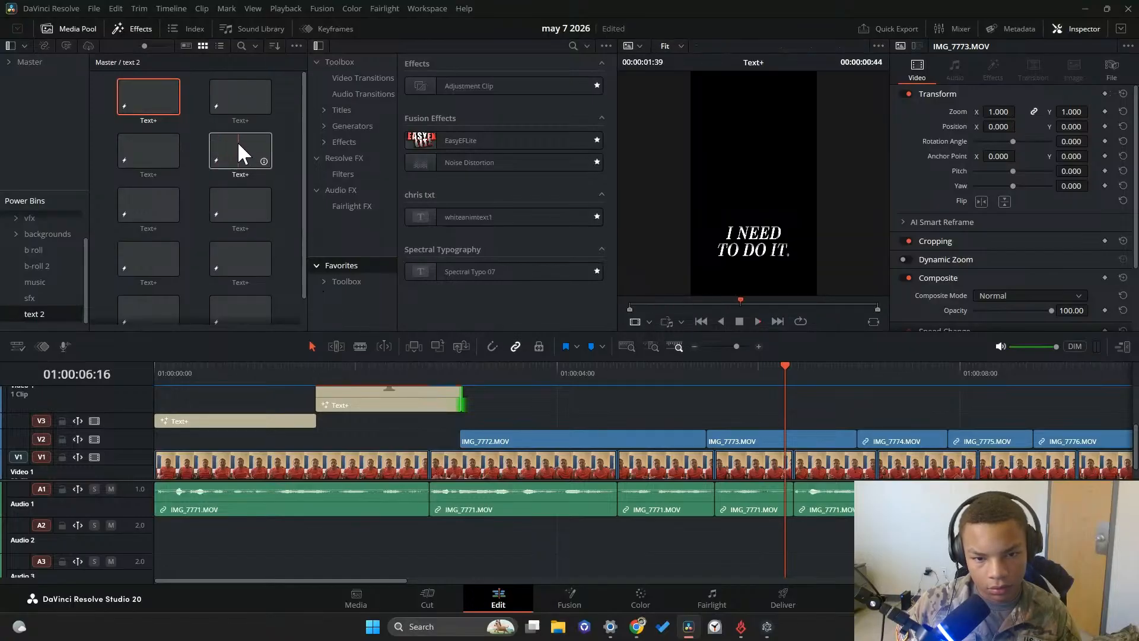
left_click_drag(237, 142, 707, 423)
mouse_move(780, 372)
left_mouse_down()
mouse_move(688, 385)
mouse_move(777, 386)
left_mouse_up()
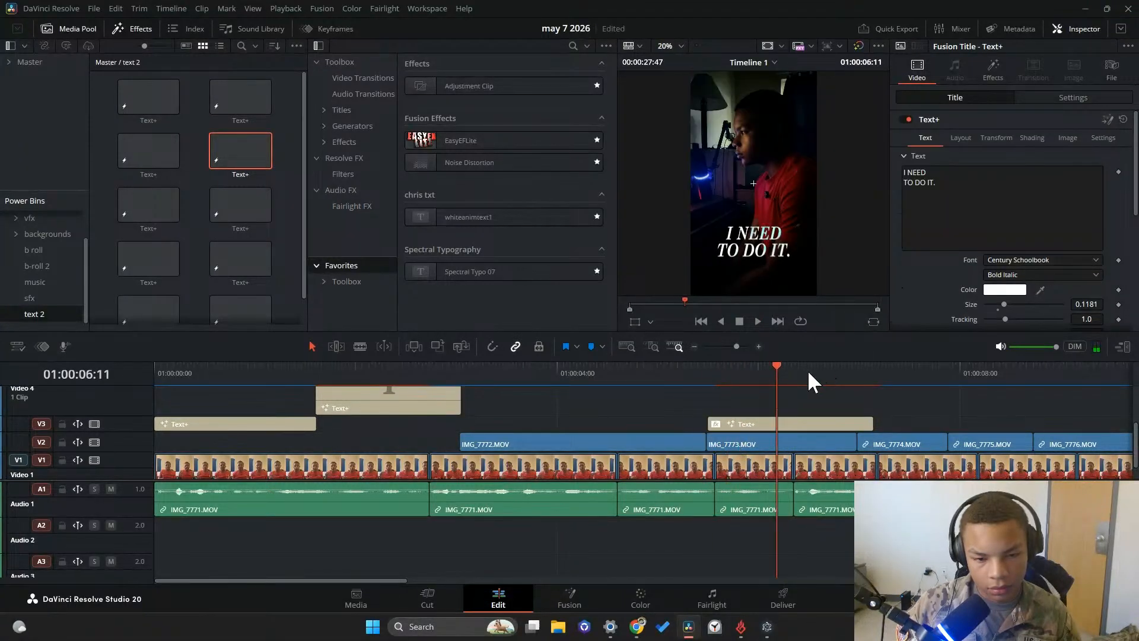
left_click(783, 423)
key("Delete")
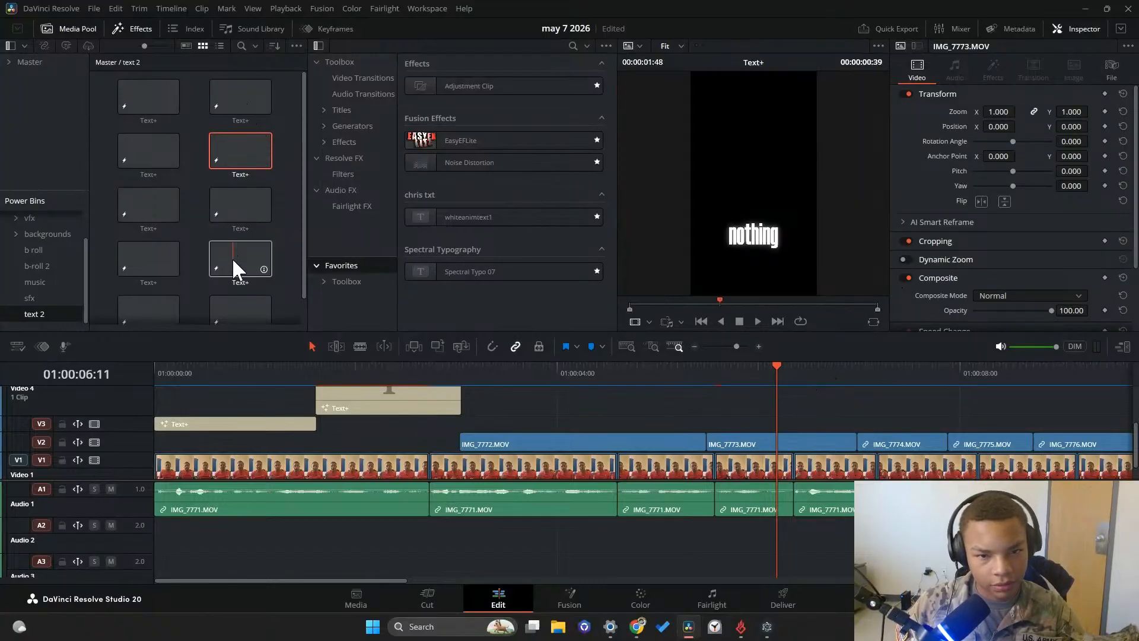
Place the saved yellow "I distract myself" Text+ title on V3 above the IMG_7773 clip
scroll(232, 257, "down", 1)
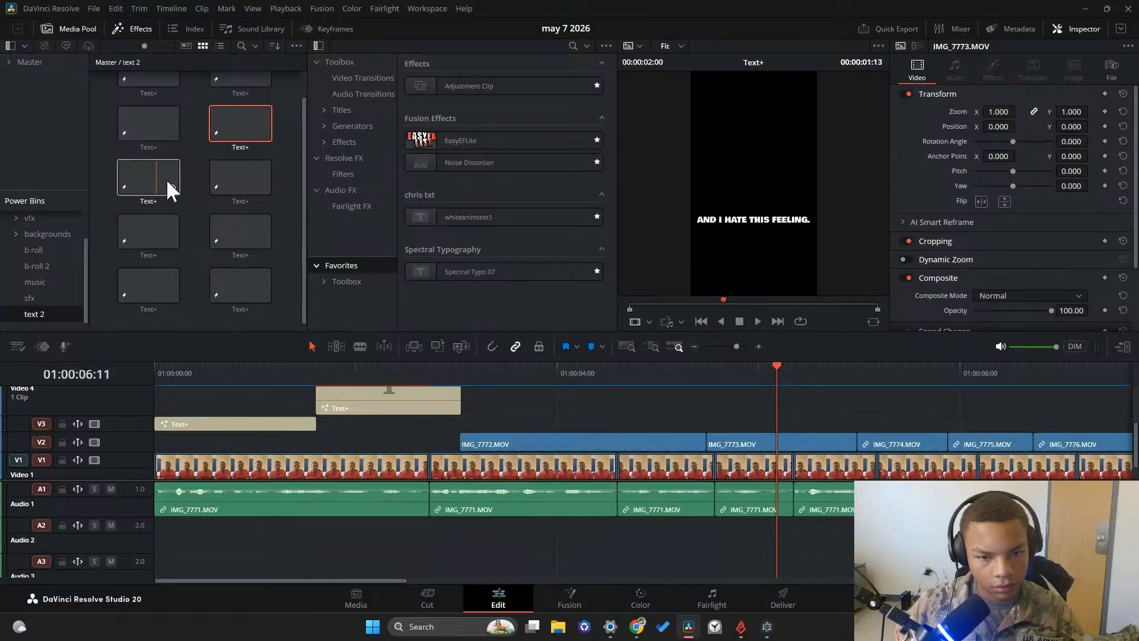
left_click_drag(220, 177, 718, 425)
left_click(750, 425)
Replace the new title's text with "something" and "in me snaps" on two lines
left_click(967, 223)
key("ctrl+a")
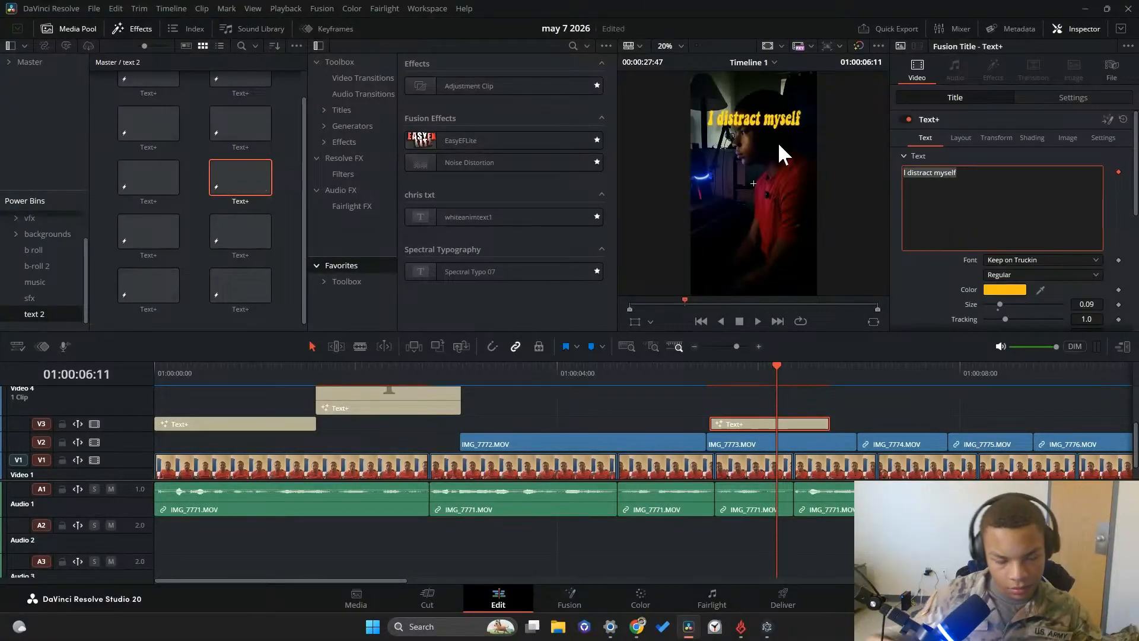
type("somethin")
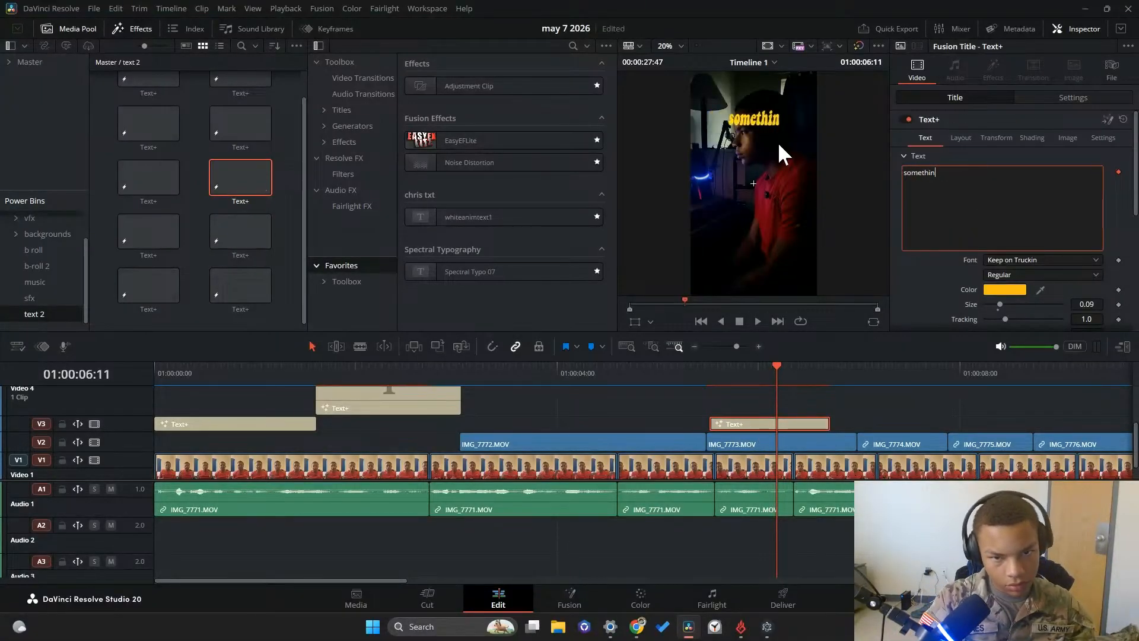
type("g")
key("Return")
type("in me s")
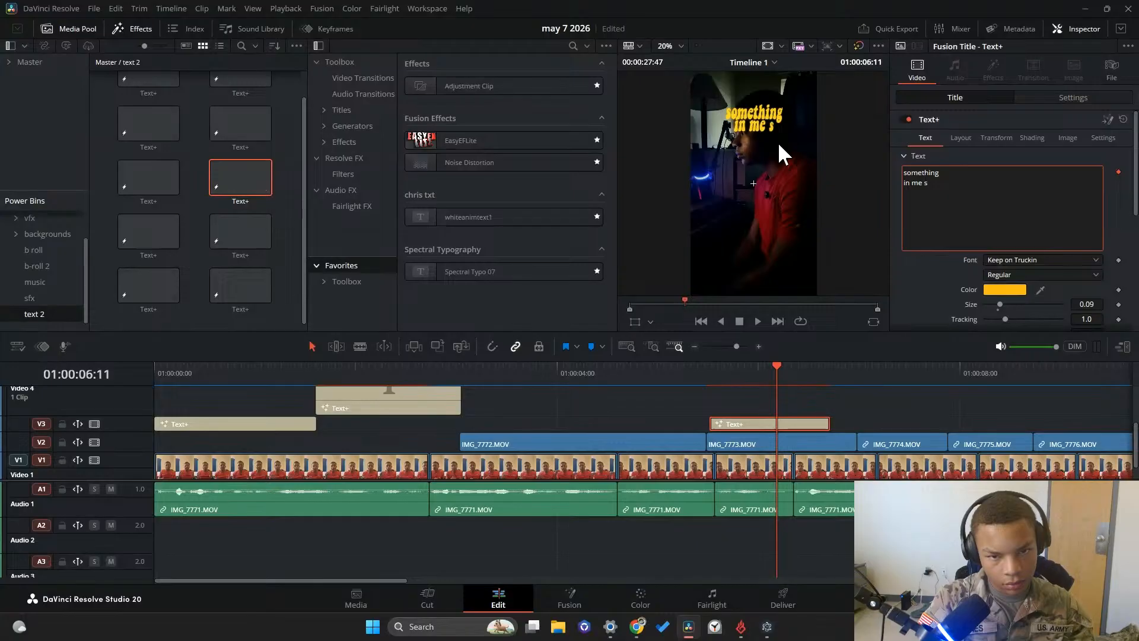
type("napsl")
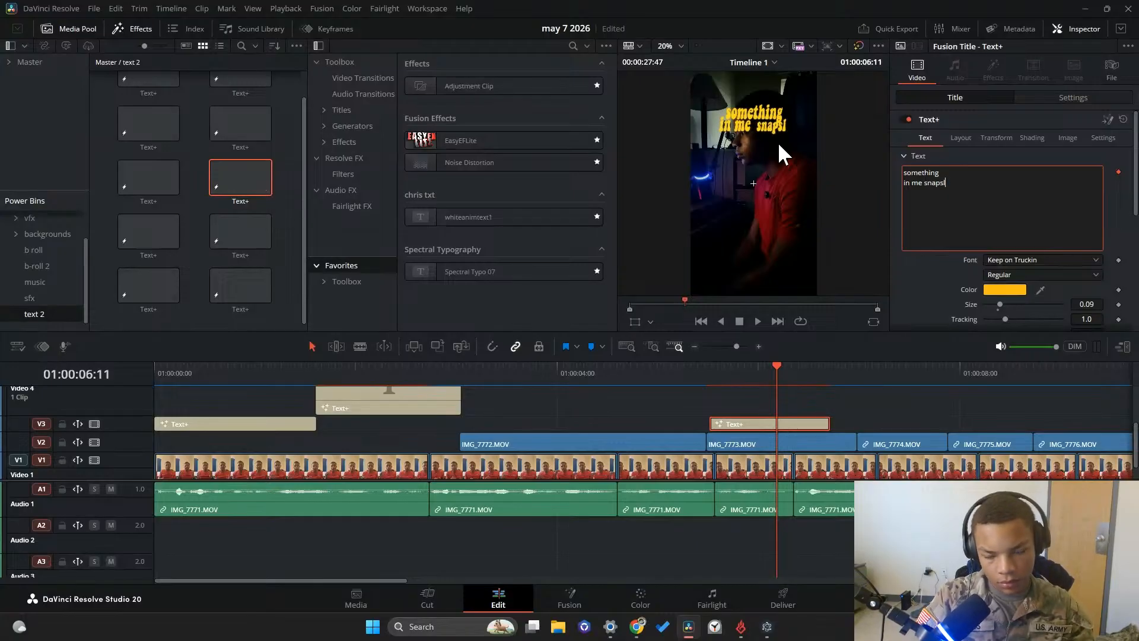
key("BackSpace")
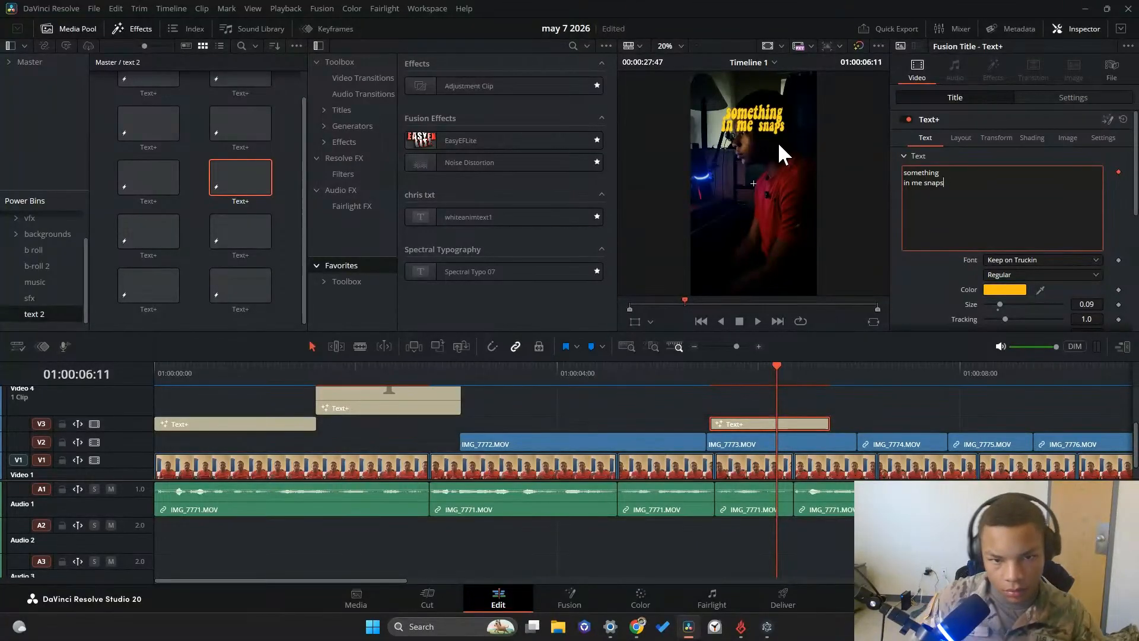
Lower the "something in me snaps" caption's Y position to just below the middle of the frame
left_click(1070, 96)
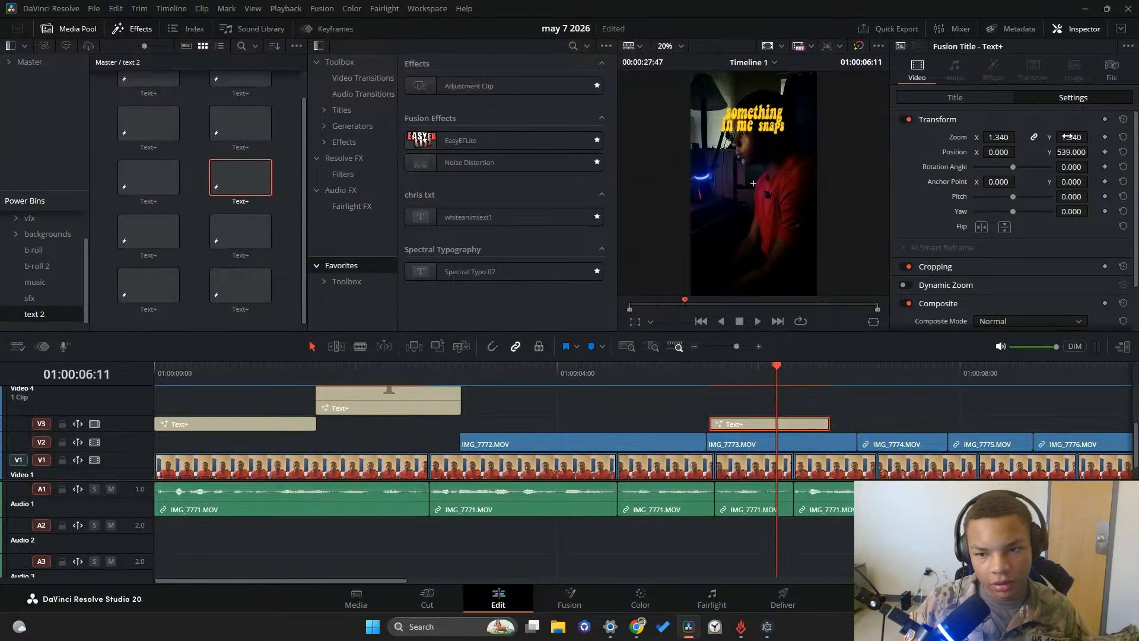
left_click_drag(1071, 151, 1056, 152)
left_click(1001, 97)
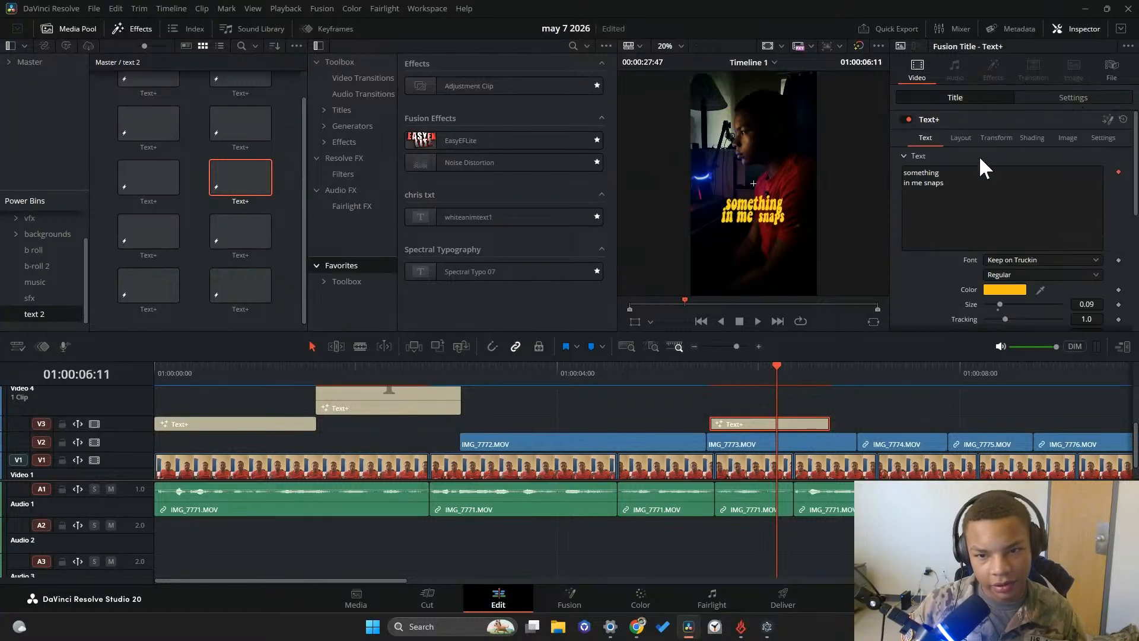
Change the caption's font to Britannic Bold, keeping the Regular style
left_click(1008, 259)
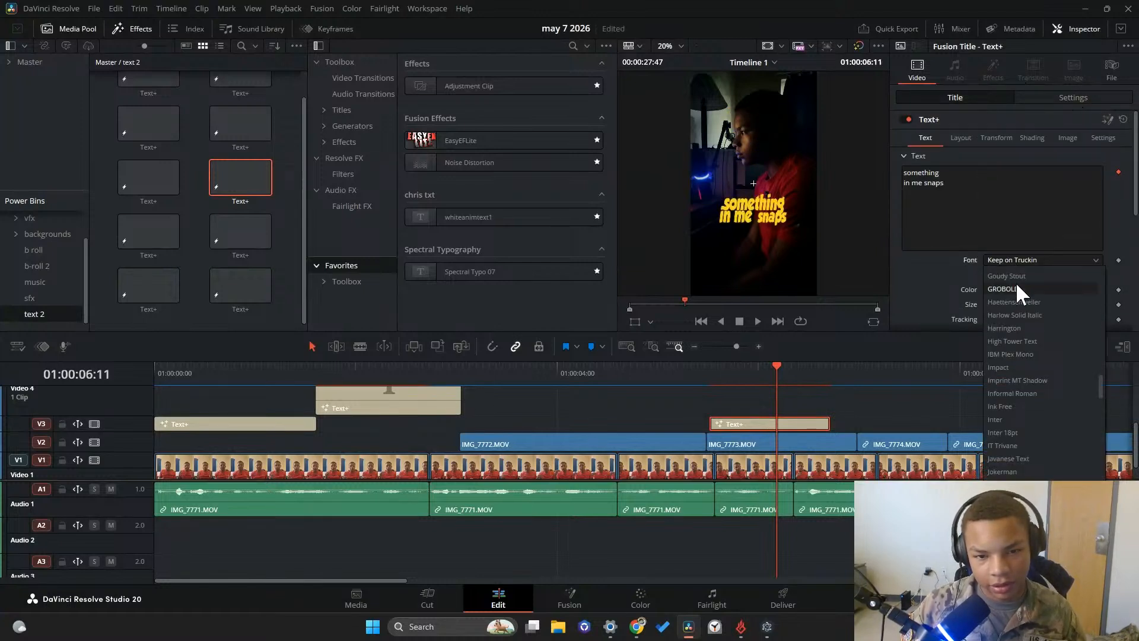
scroll(1014, 279, "up", 5)
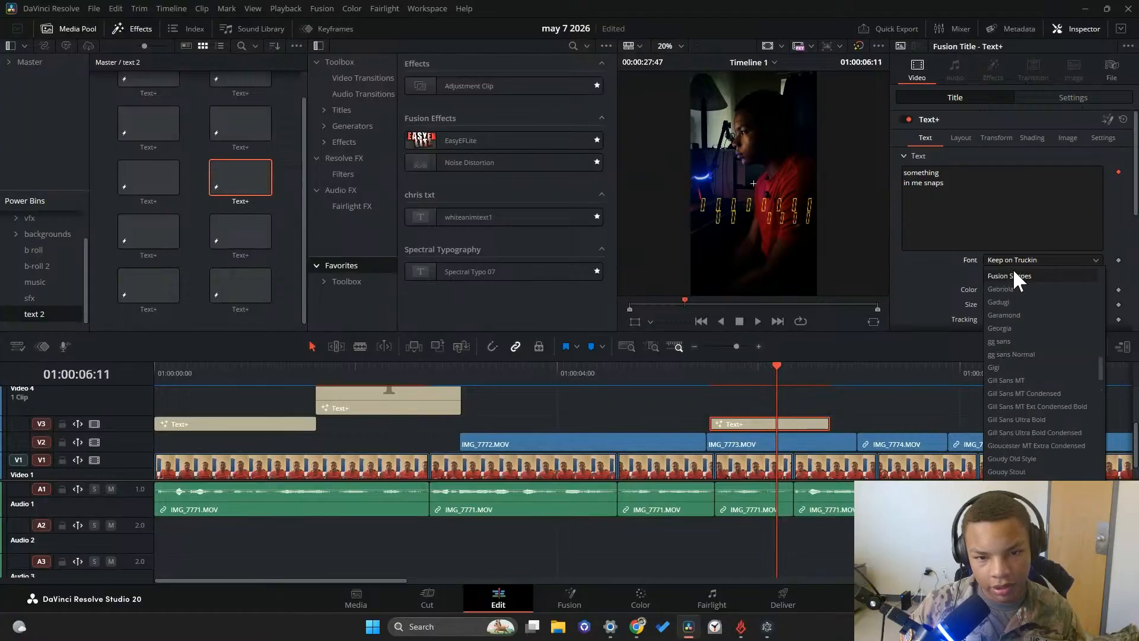
scroll(1014, 283, "up", 4)
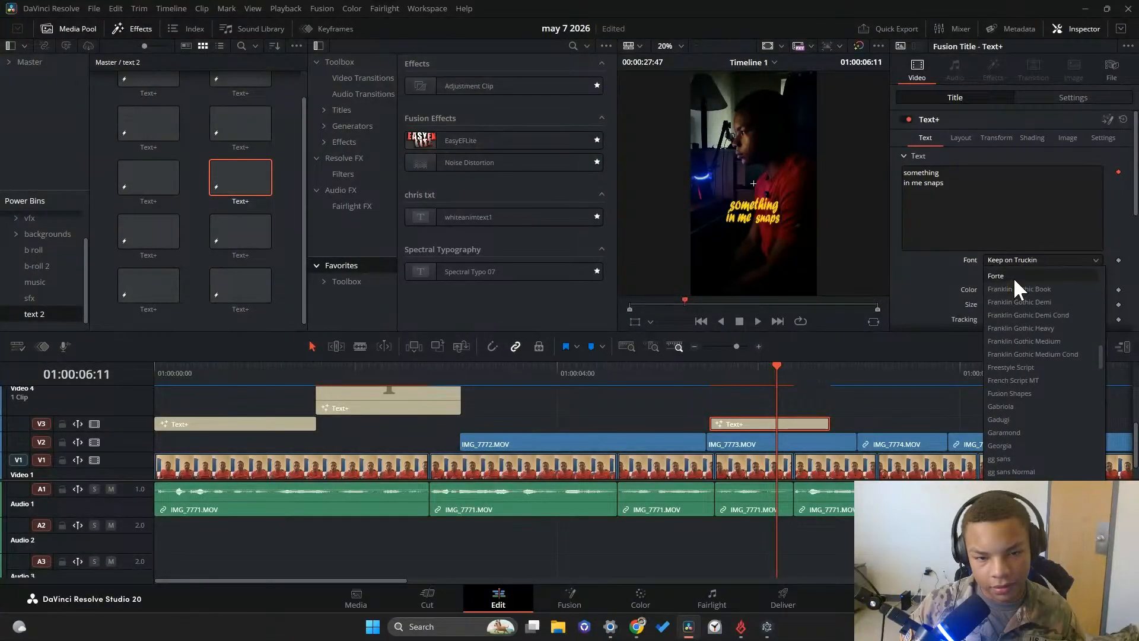
scroll(1013, 277, "up", 15)
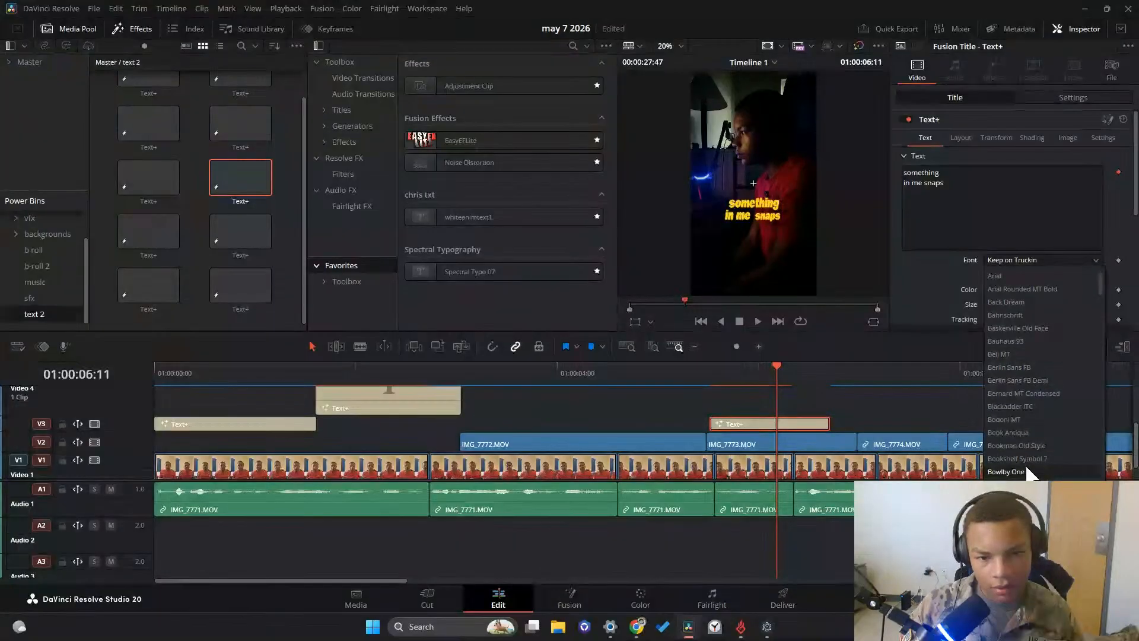
scroll(1032, 282, "up", 1)
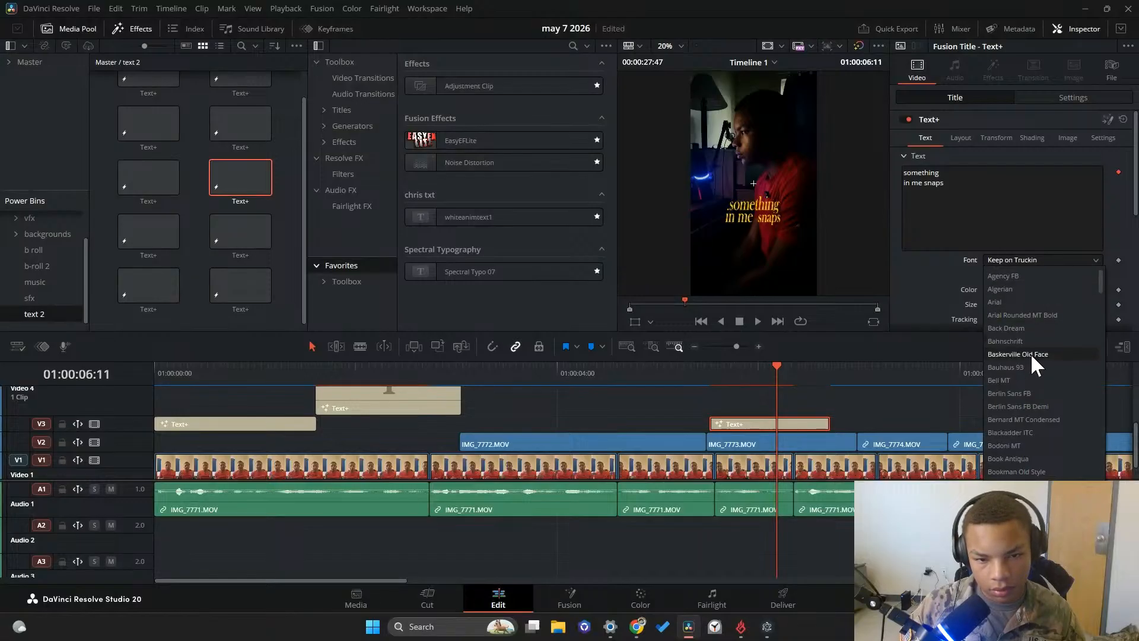
scroll(1028, 321, "down", 5)
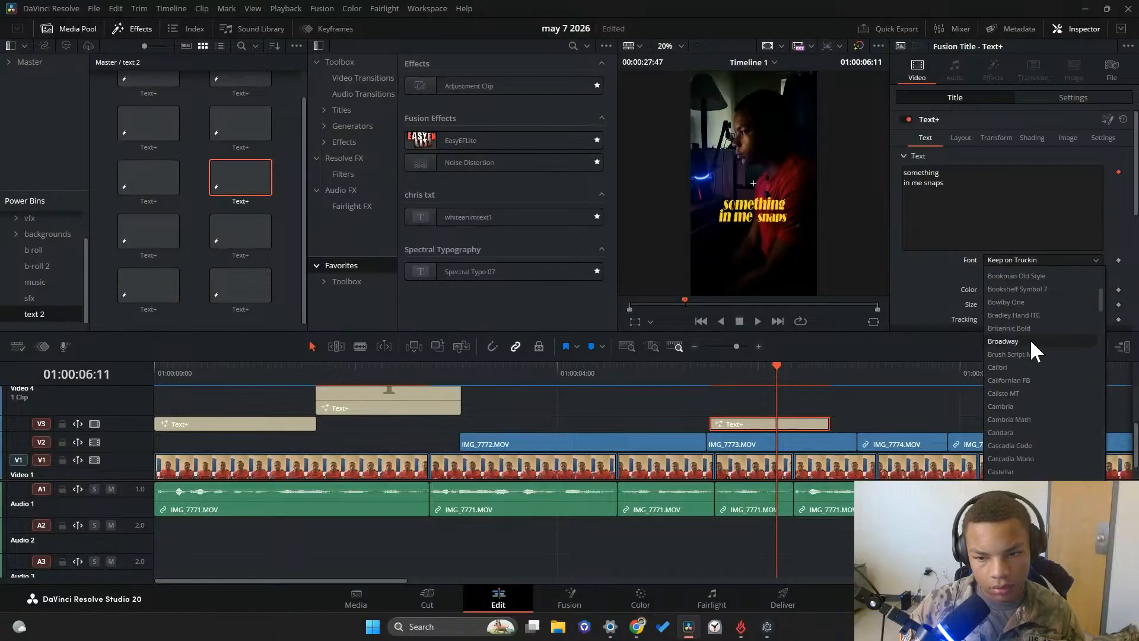
left_click(1024, 328)
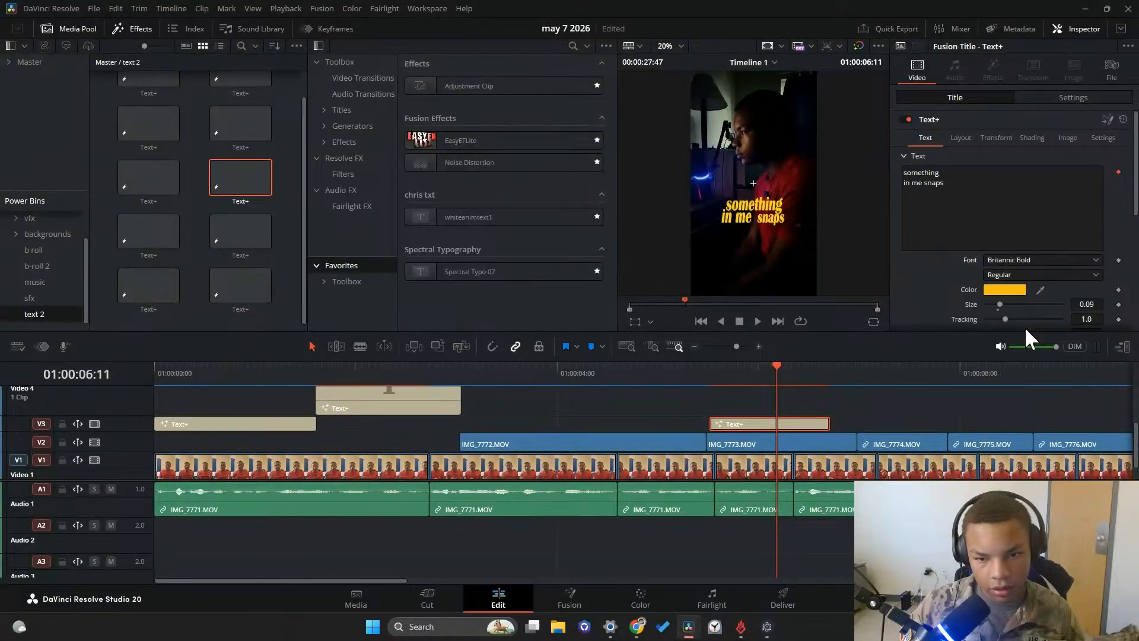
left_click(1013, 276)
left_click(1013, 276)
Recolor the whole "something in me snaps" caption white (#ffffff)
left_click(1012, 289)
left_click(667, 302)
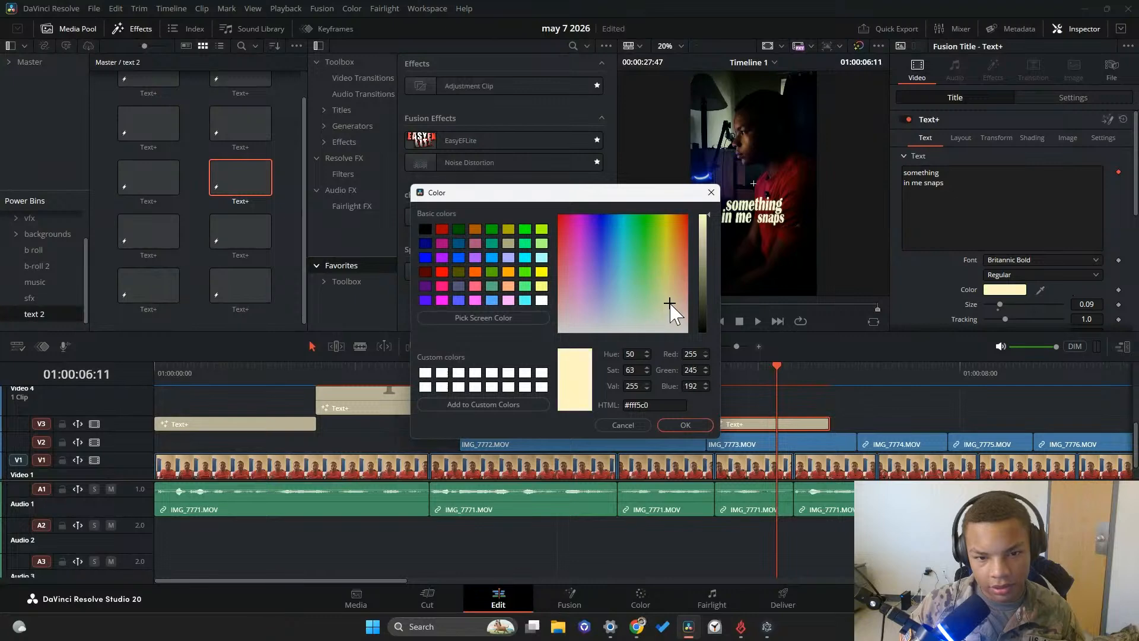
left_click_drag(660, 256, 682, 332)
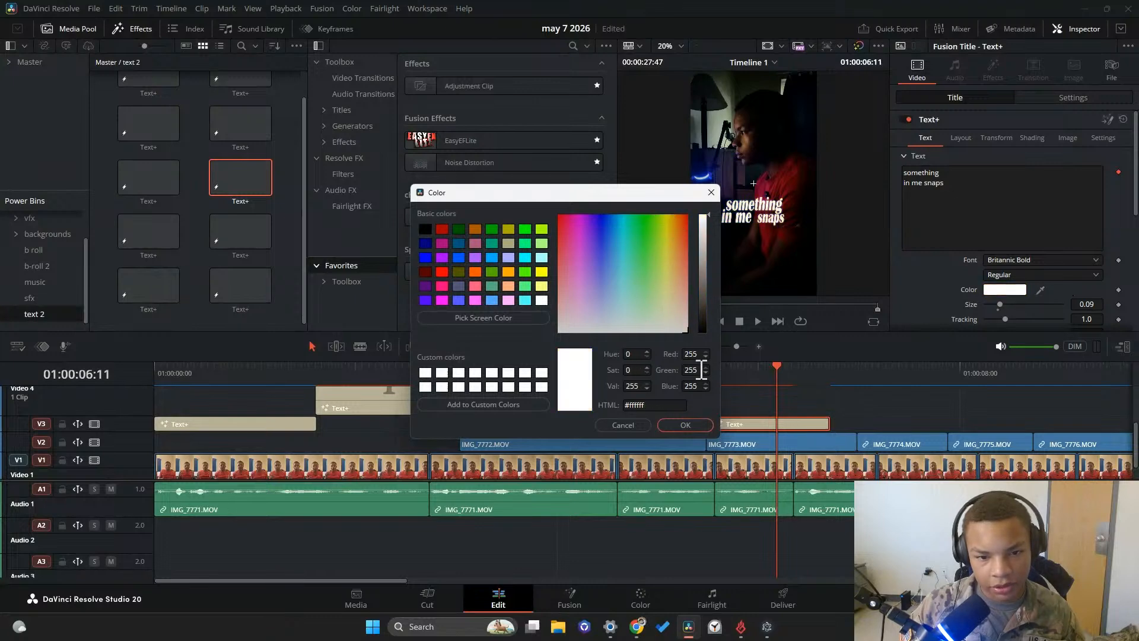
left_click(685, 424)
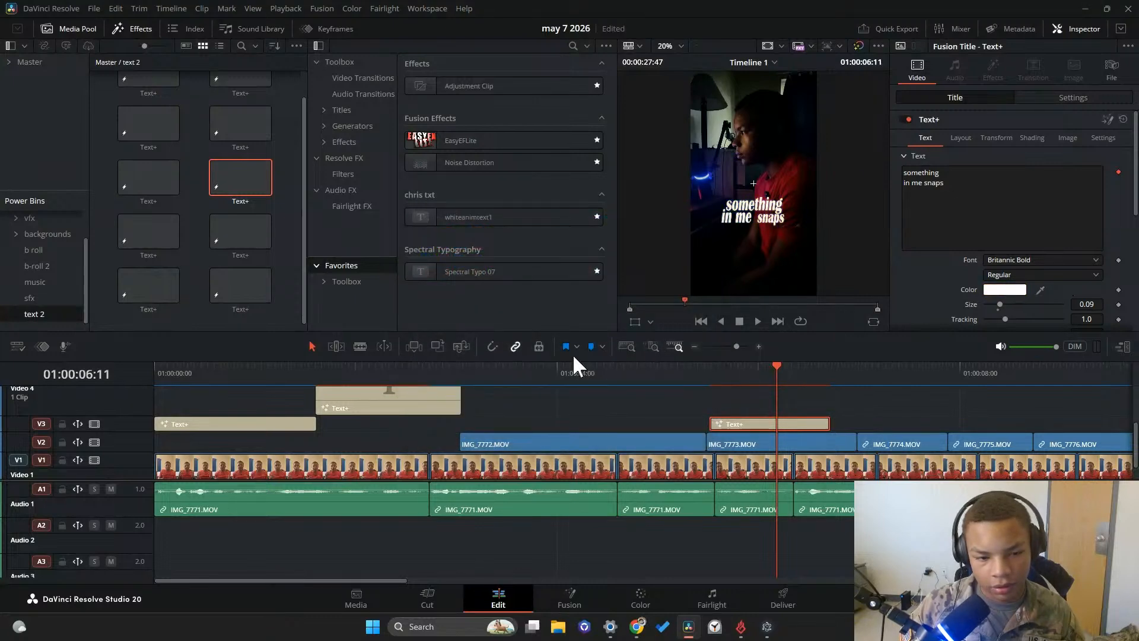
Open the caption's composition in the Fusion page and select its Template text node
right_click(760, 419)
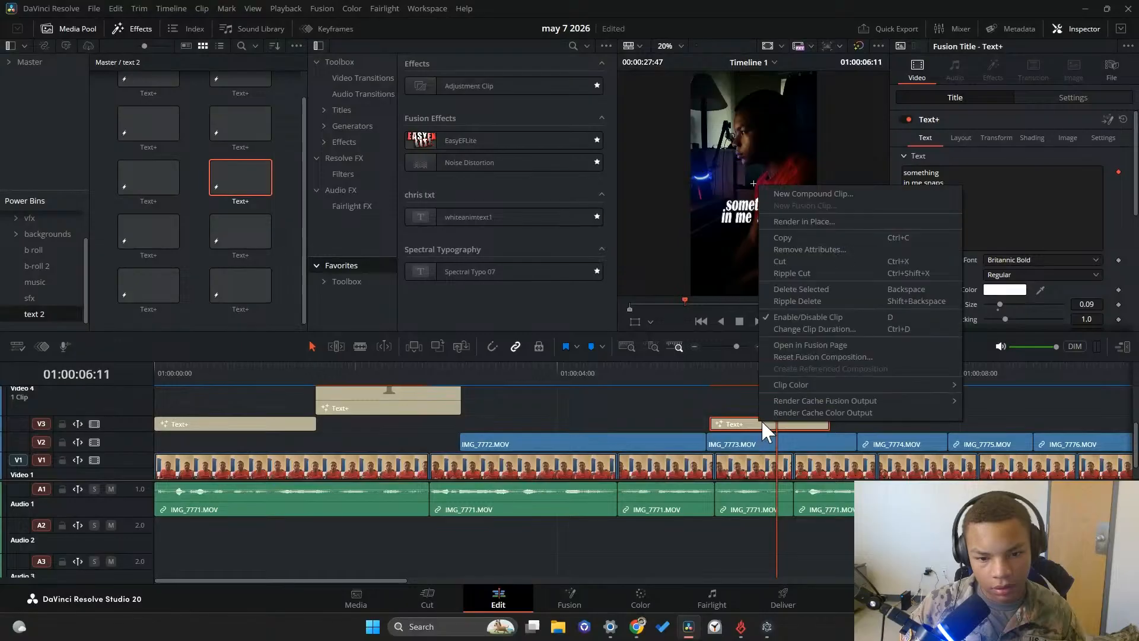
left_click(796, 342)
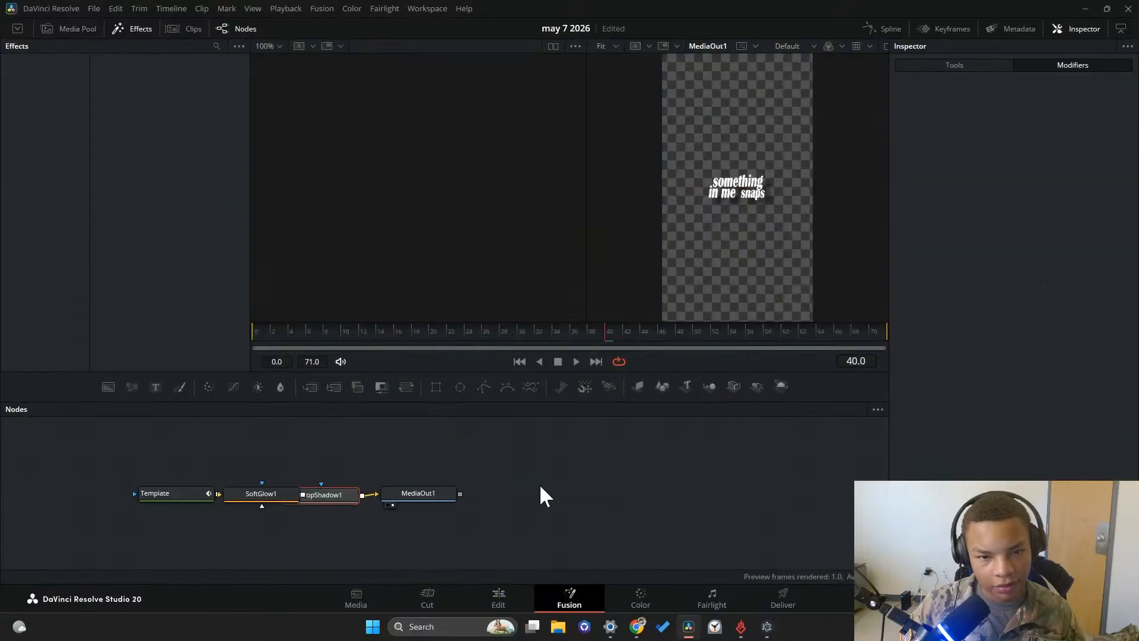
left_click(196, 494)
right_click(971, 206)
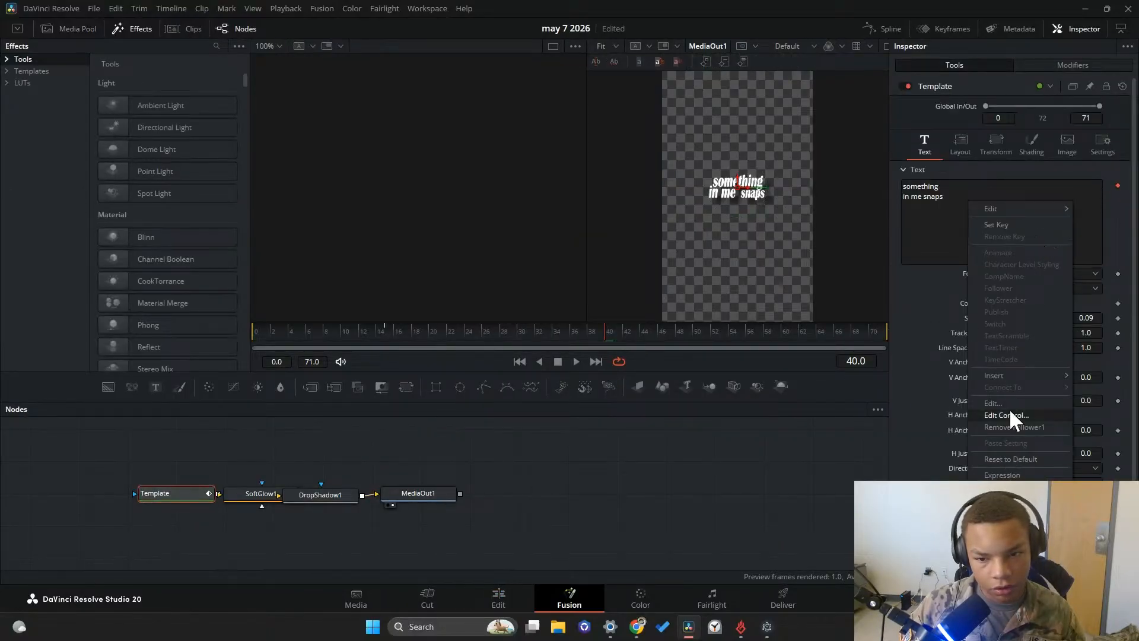
mouse_move(1011, 375)
left_click(887, 378)
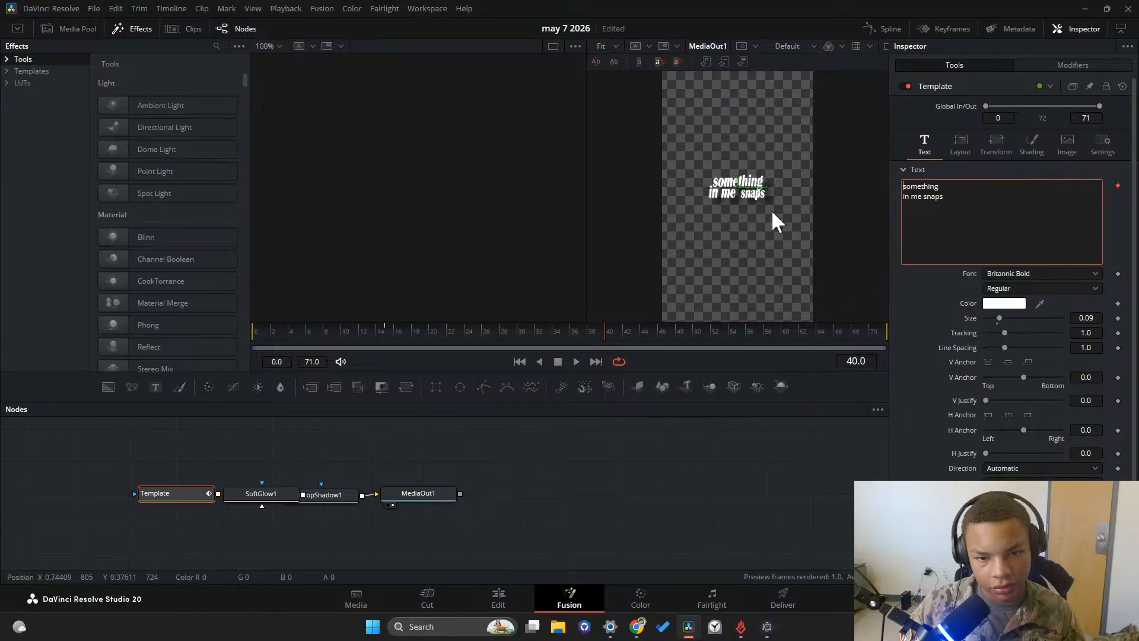
left_click(752, 193)
left_click(1003, 303)
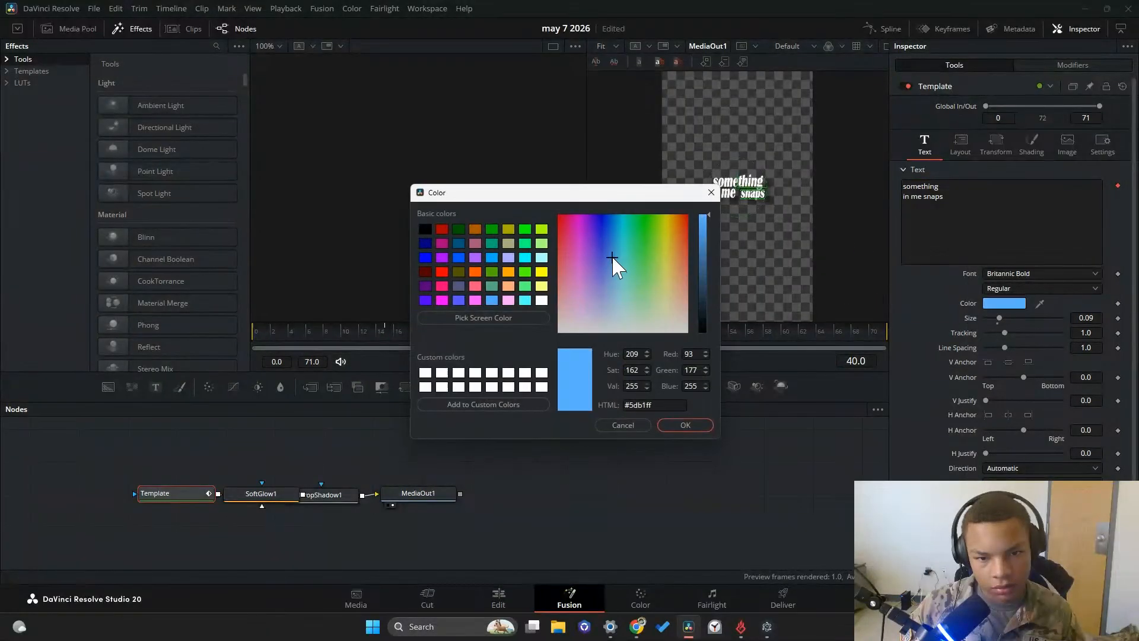
left_click_drag(613, 262, 666, 224)
left_click(623, 425)
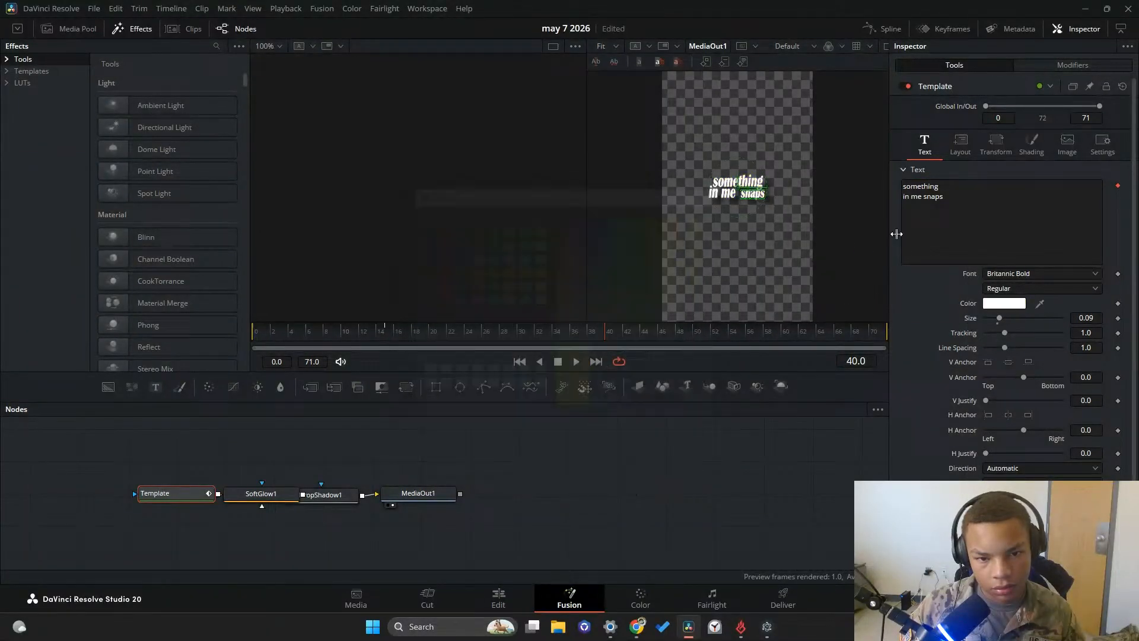
Color only the word "snaps" red (#ff1a1a) through the character-level styling modifier, leaving its font as Britannic Bold
left_click(1083, 66)
left_click_drag(740, 200, 737, 198)
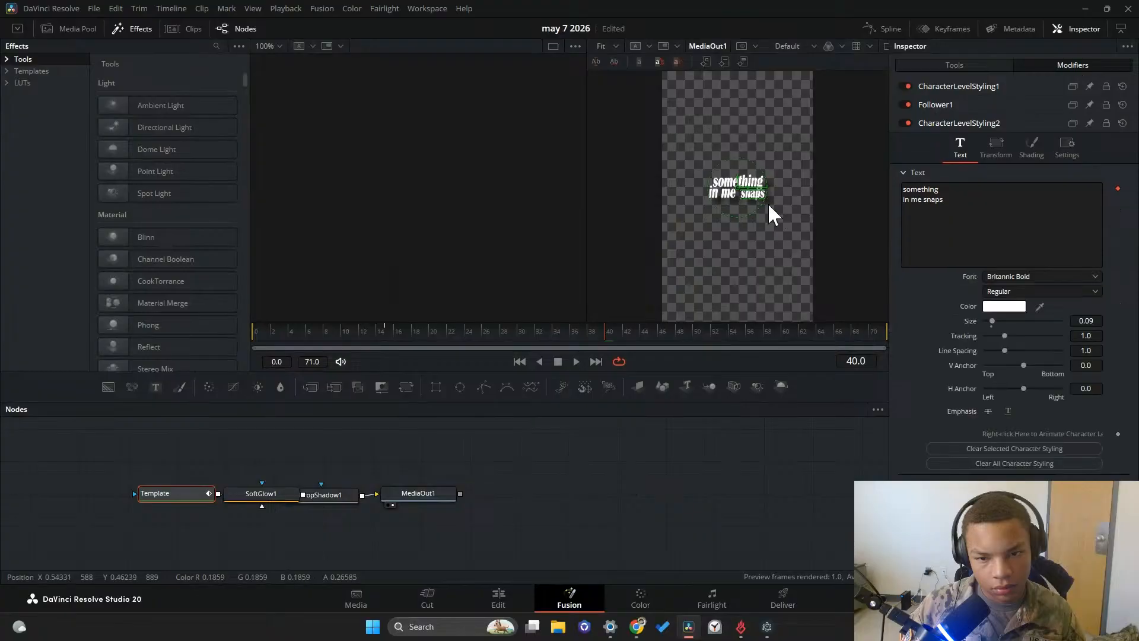
left_click(1004, 306)
left_click_drag(682, 228, 696, 223)
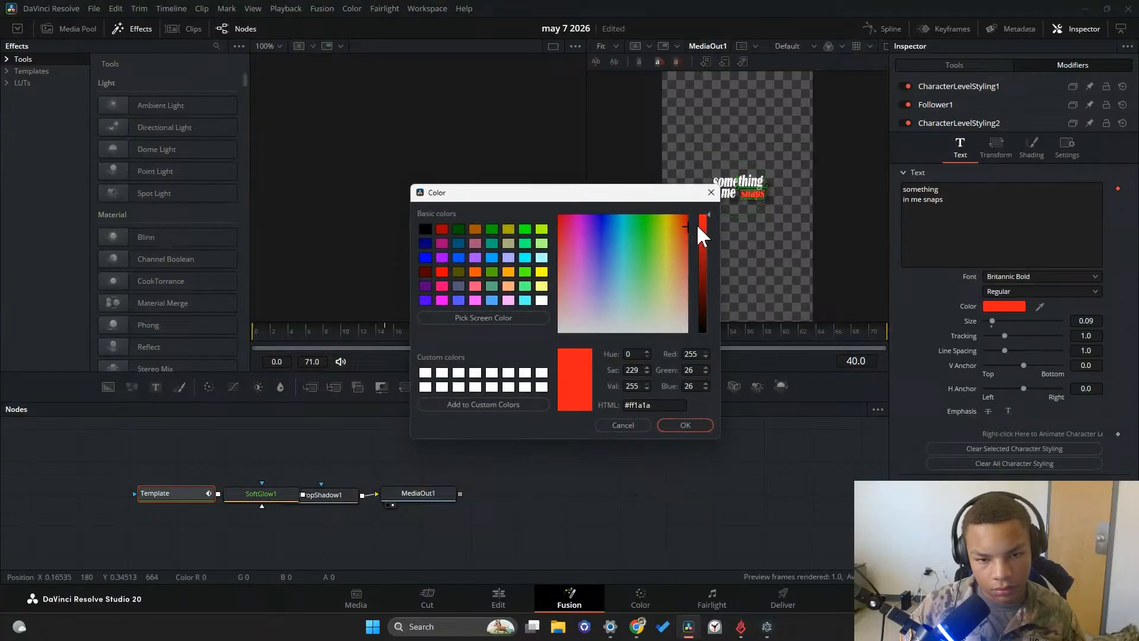
left_click(687, 426)
left_click(1003, 277)
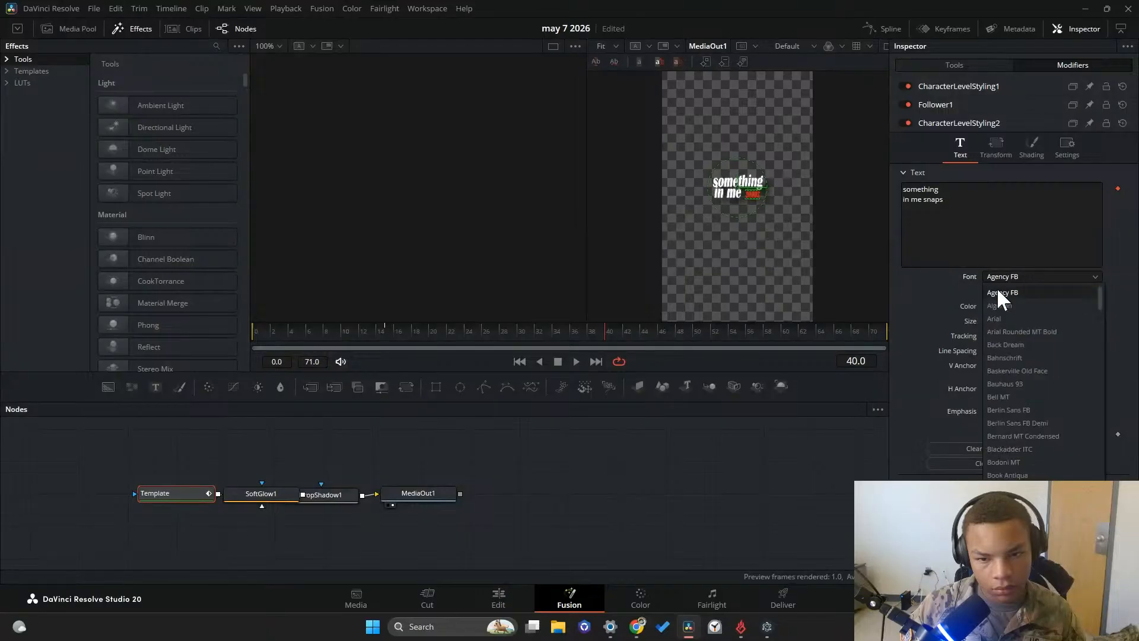
left_click(1009, 280)
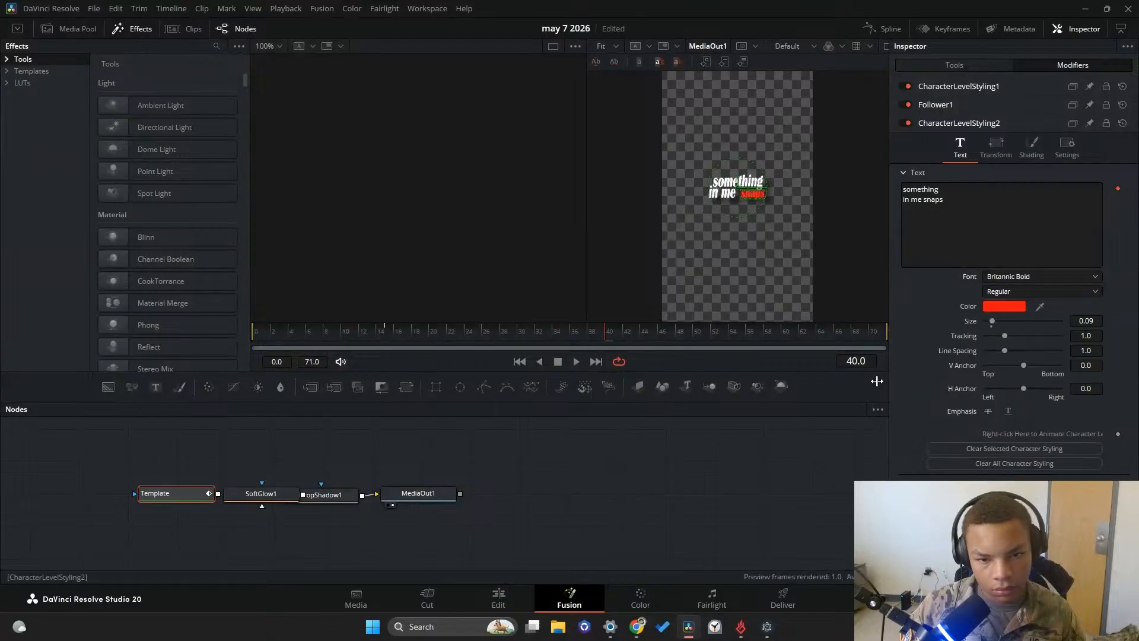
Return to the edit timeline and play back the section leading into the "something in me snaps" caption
left_click(507, 593)
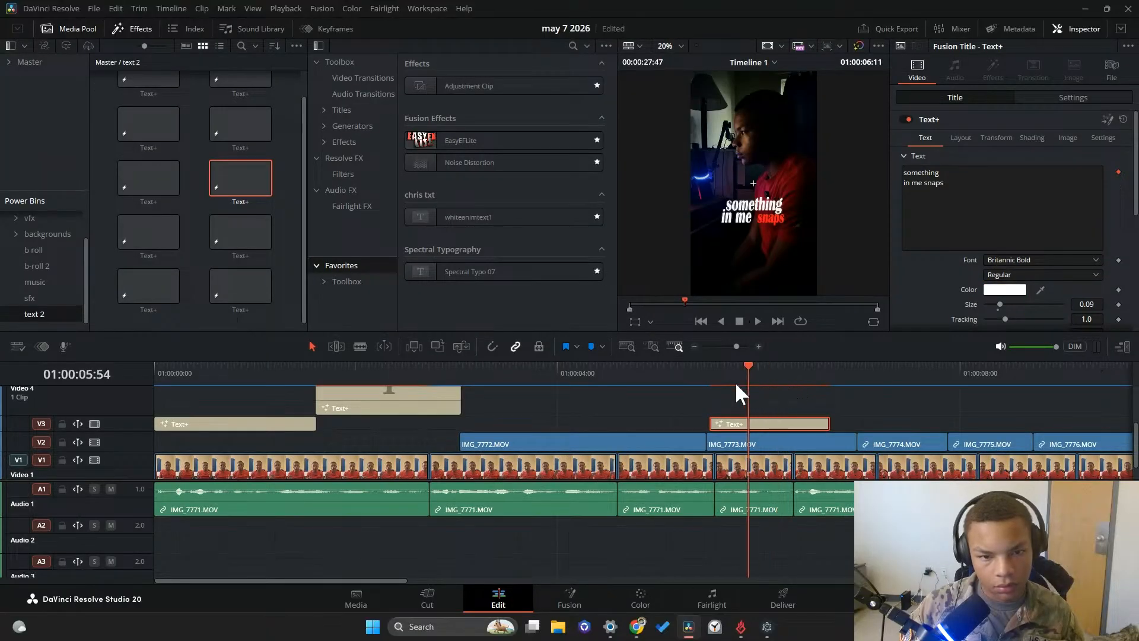
left_click_drag(736, 384, 608, 375)
left_click(758, 321)
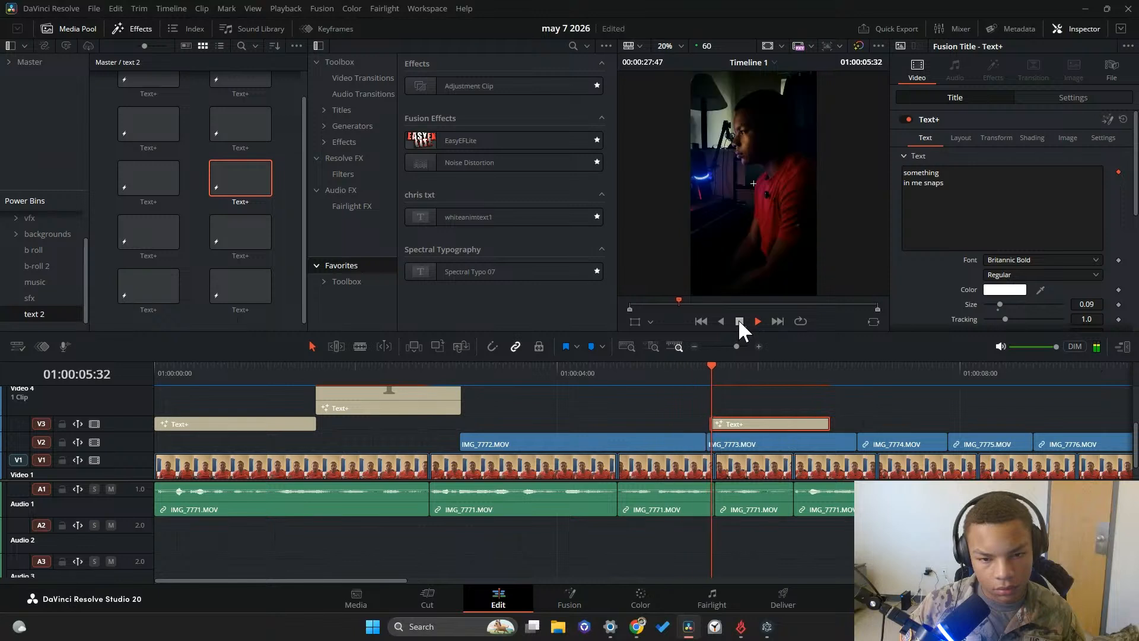
Shift the "something in me snaps" caption slightly earlier so it starts just before IMG_7773.MOV, and replay its opening
left_click(739, 321)
left_click_drag(773, 424, 764, 424)
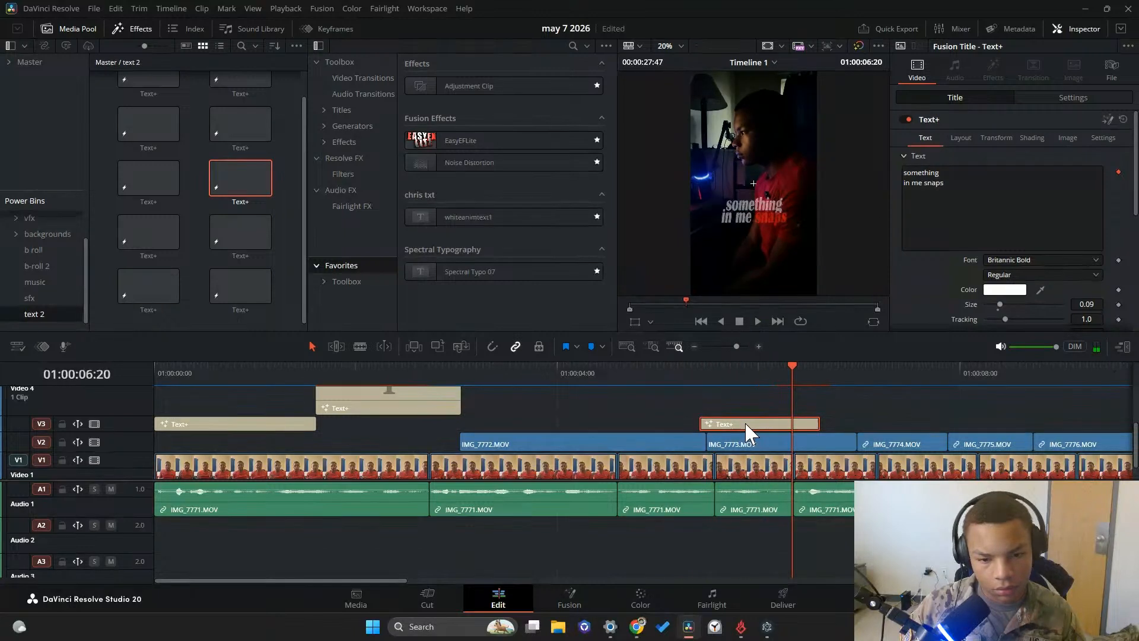
left_click_drag(772, 371, 630, 397)
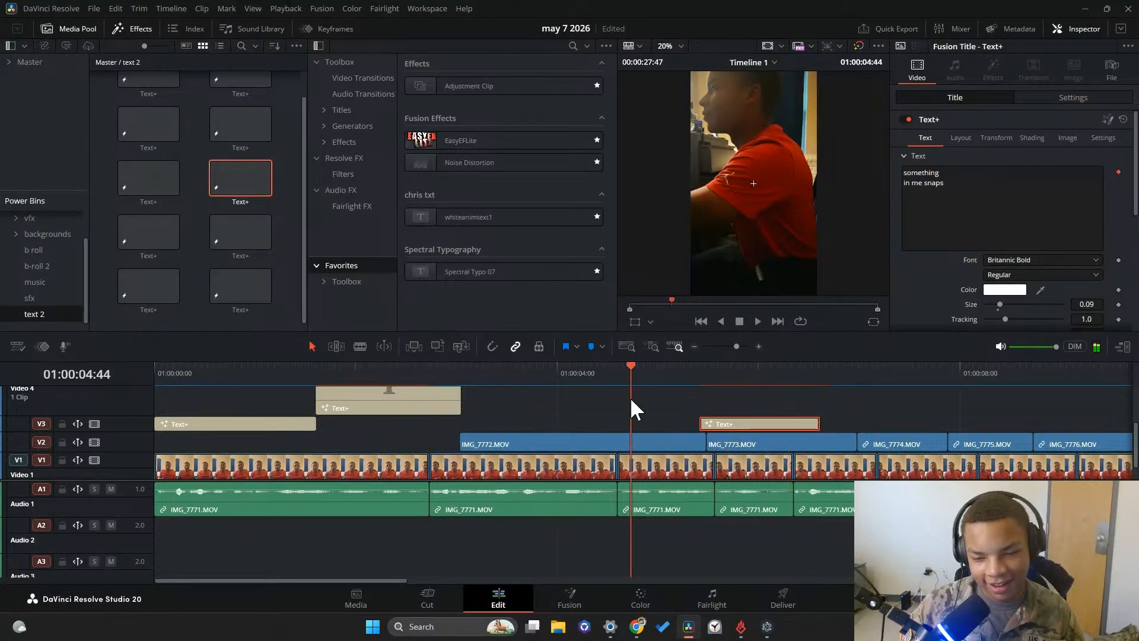
left_click(757, 321)
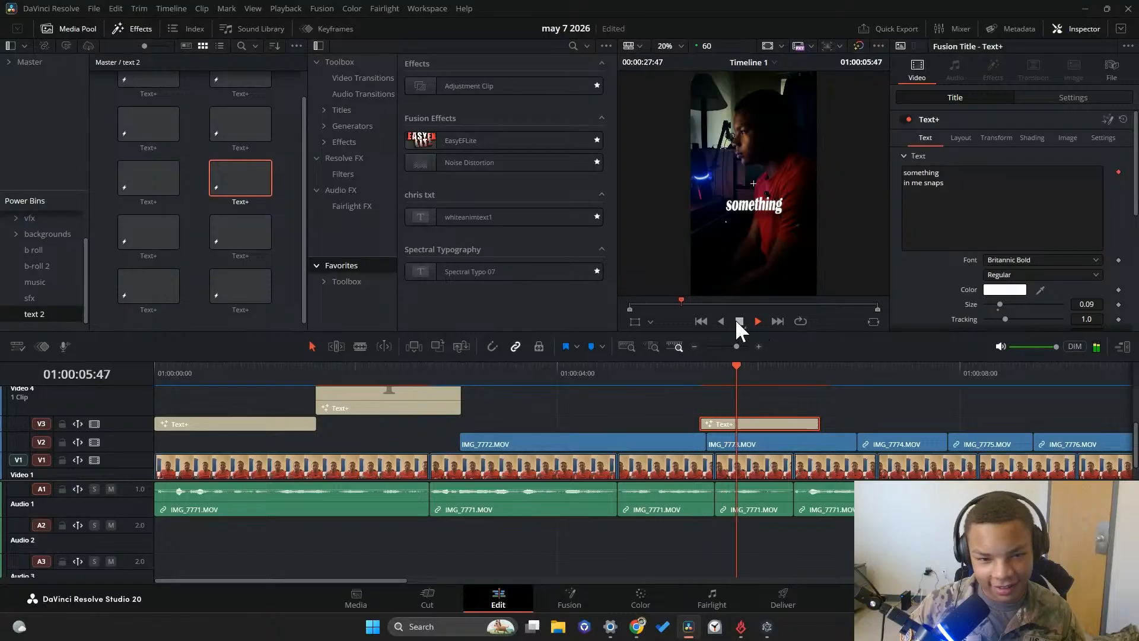
left_click_drag(833, 380, 695, 379)
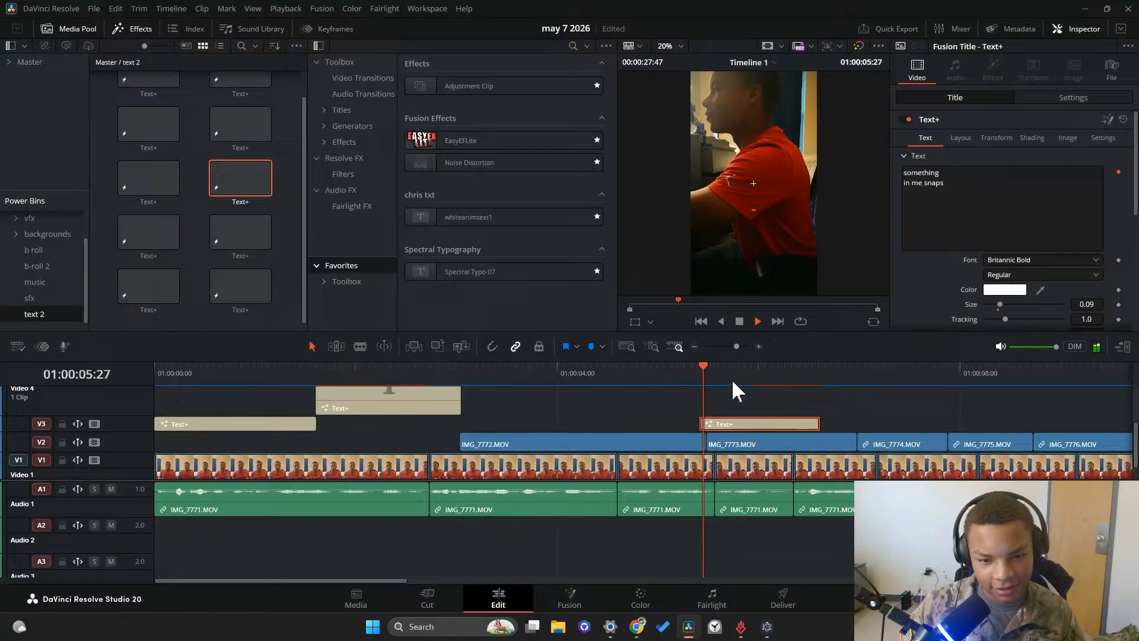
Nudge the caption further earlier over the end of IMG_7772.MOV, replaying the section to check its sync with the speech
left_click(737, 323)
left_click_drag(757, 418, 745, 426)
left_click(769, 372)
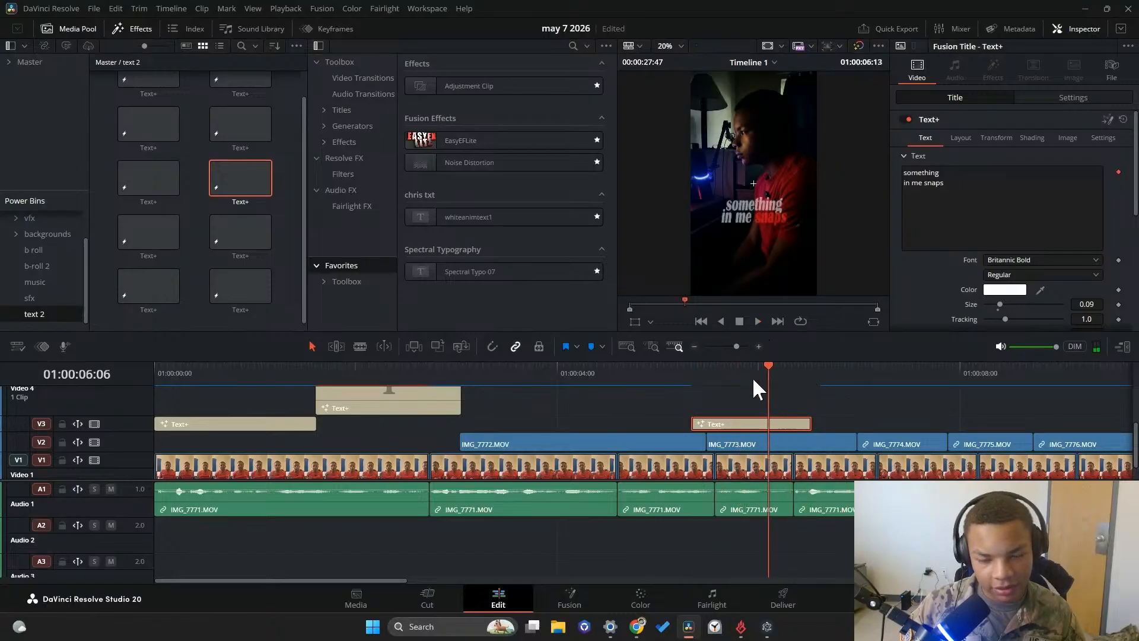
left_click(758, 320)
left_click(736, 320)
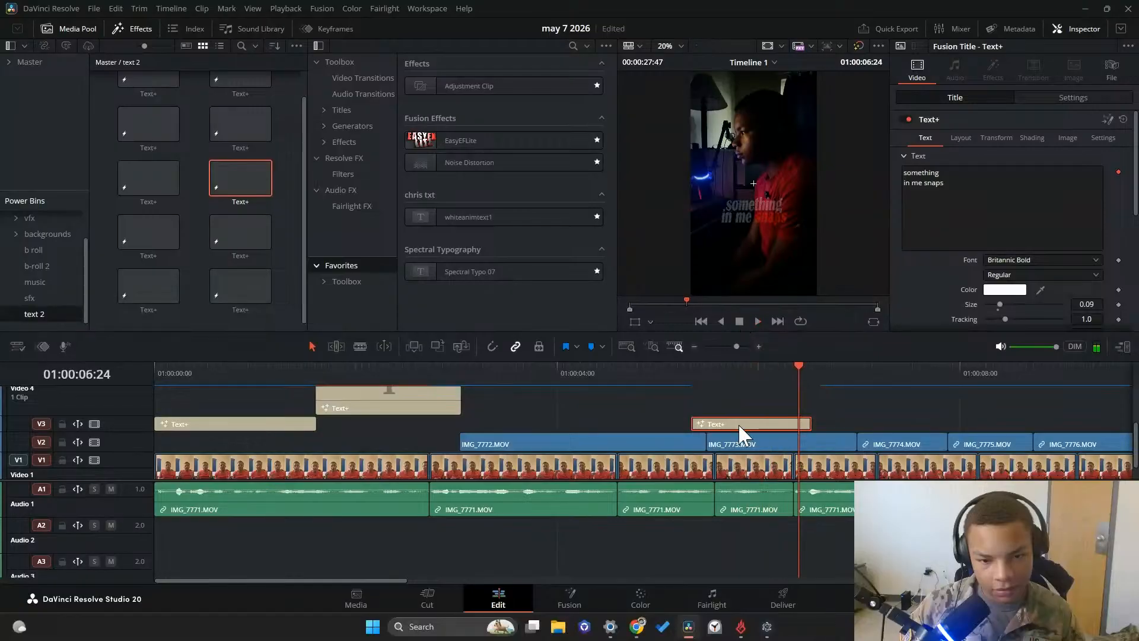
left_click_drag(738, 423, 726, 423)
left_click_drag(799, 369, 671, 369)
left_click(757, 321)
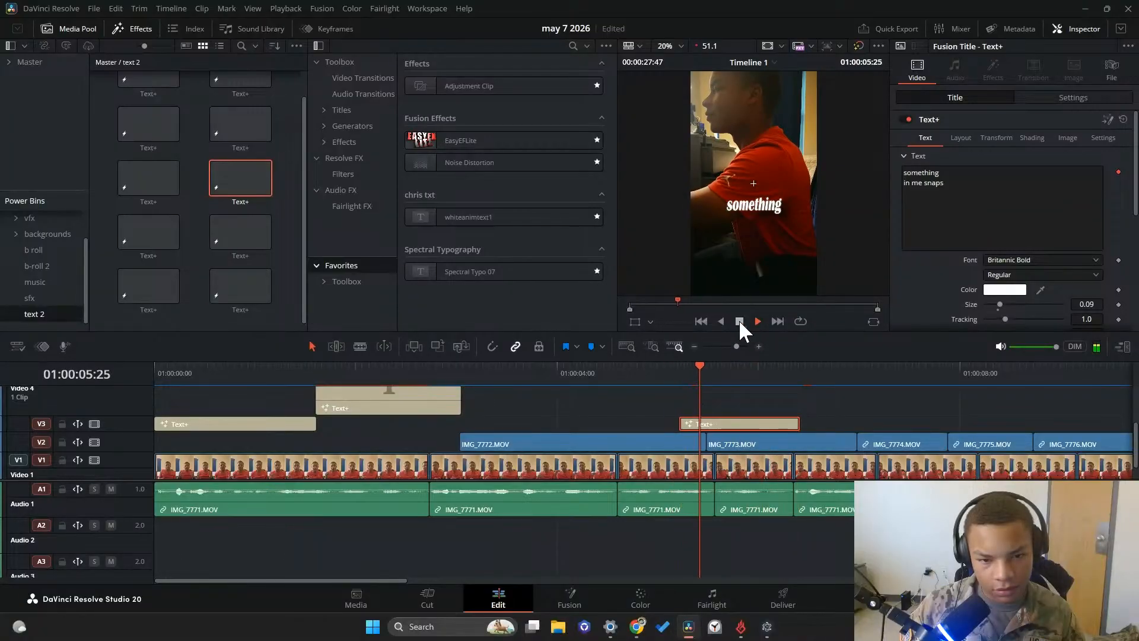
Play through the clips following the caption and replay the stretch around 01:00:10 to 01:00:14 for the next line to caption
left_click(759, 321)
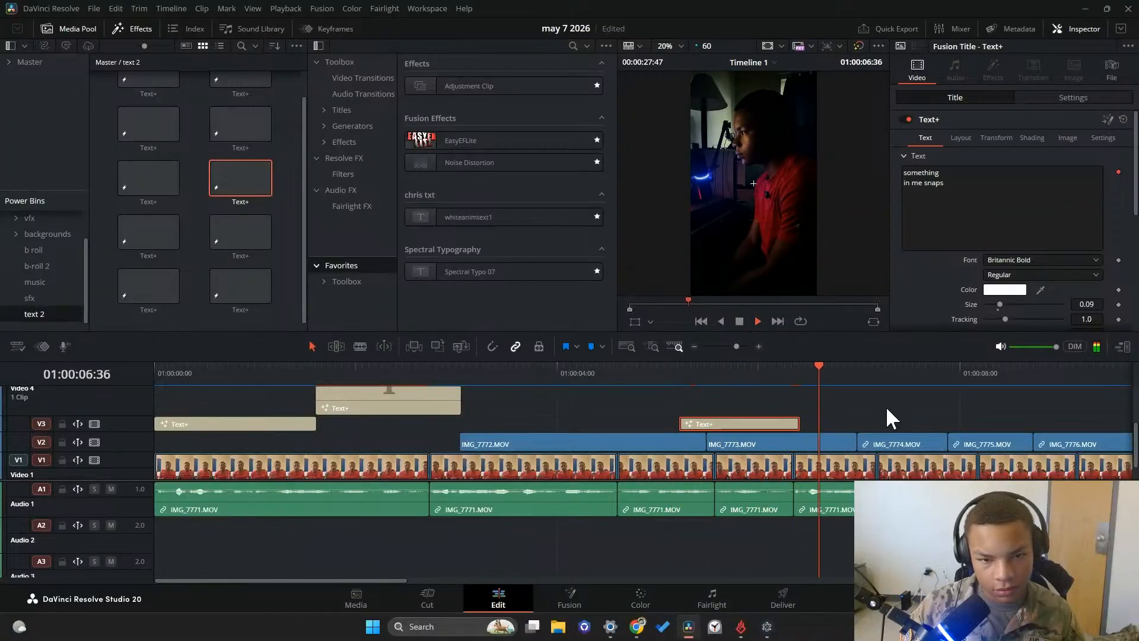
scroll(888, 411, "right", 3)
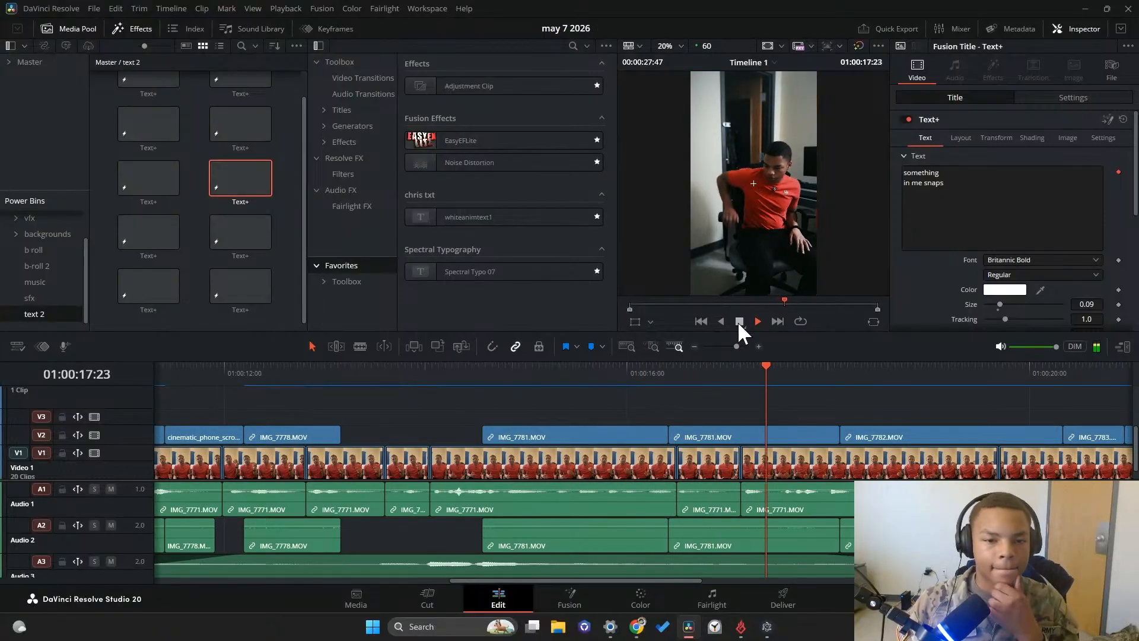
left_click(739, 320)
left_click_drag(725, 368, 207, 385)
key("space")
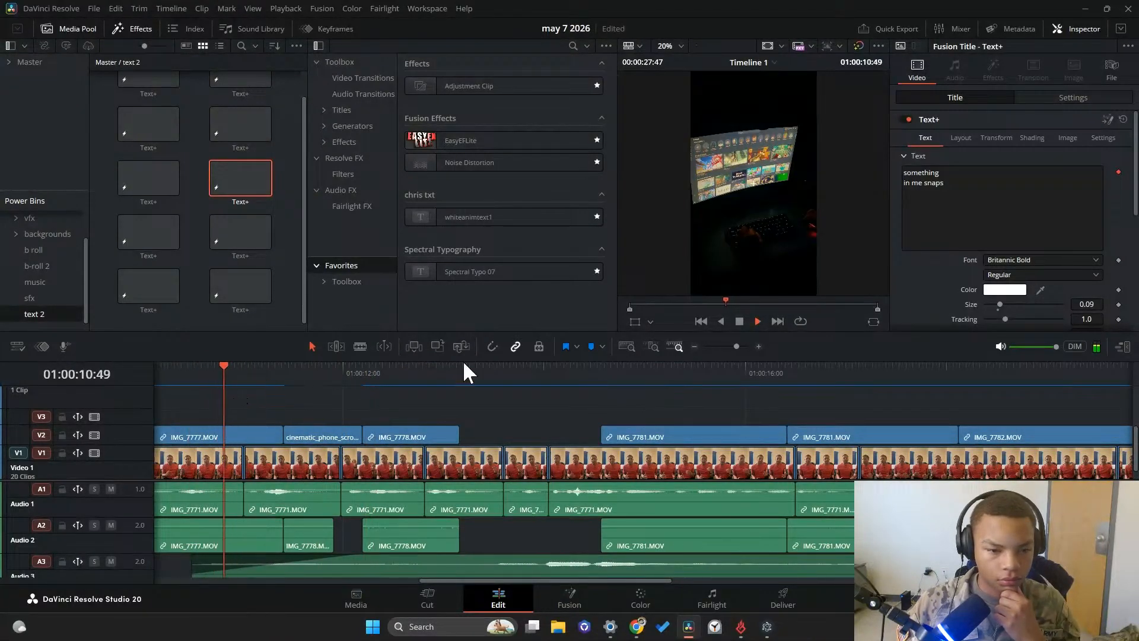
left_click(735, 322)
left_click(752, 323)
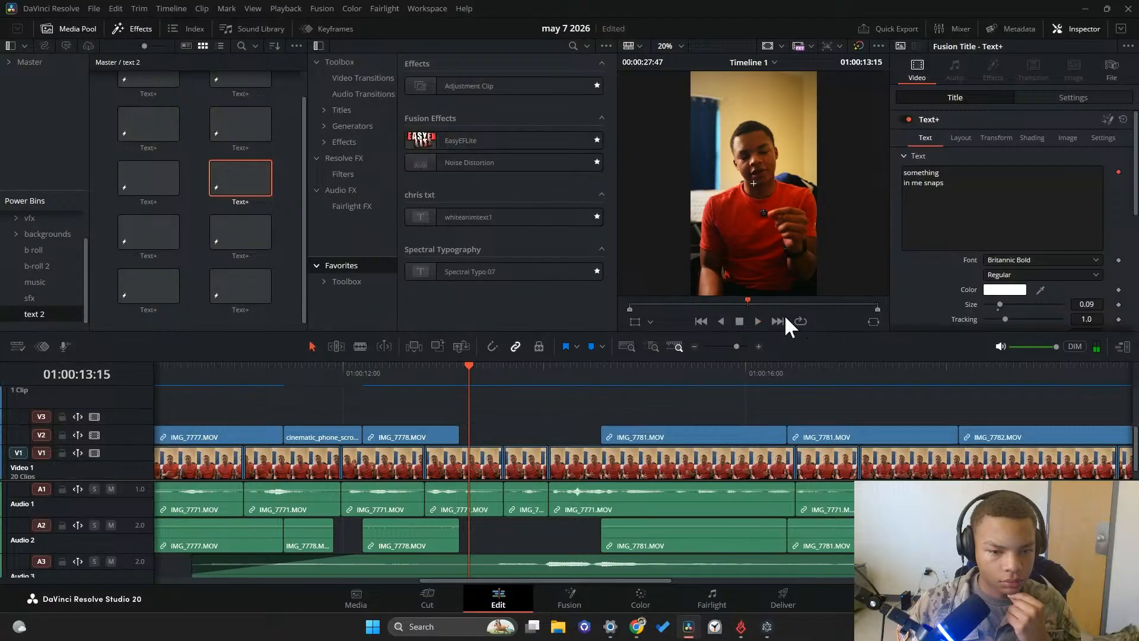
left_click(739, 322)
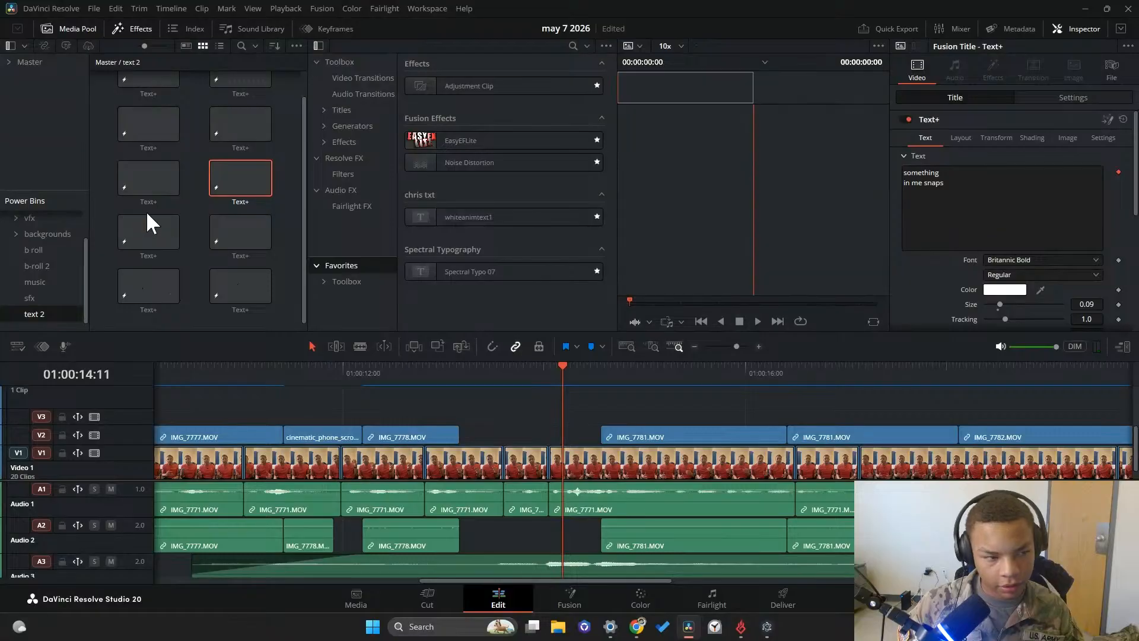
Place the "I KNOW" Text+ preset from the text 2 bin on V3, starting where IMG_7778.MOV ends
scroll(146, 212, "up", 1)
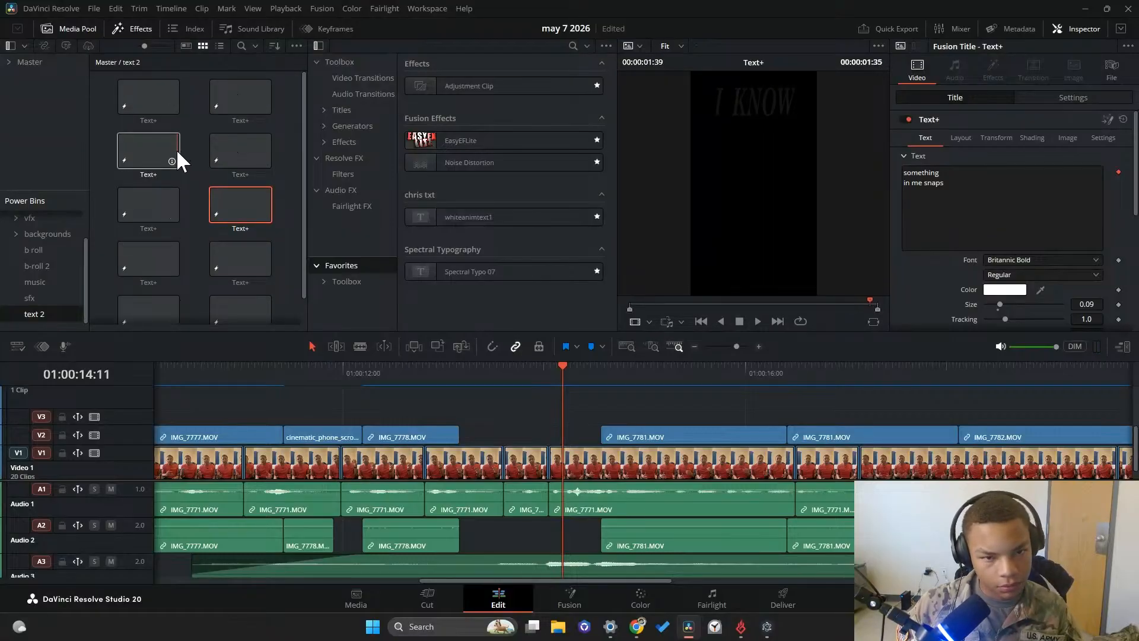
left_click_drag(147, 146, 481, 415)
left_click_drag(533, 380, 490, 383)
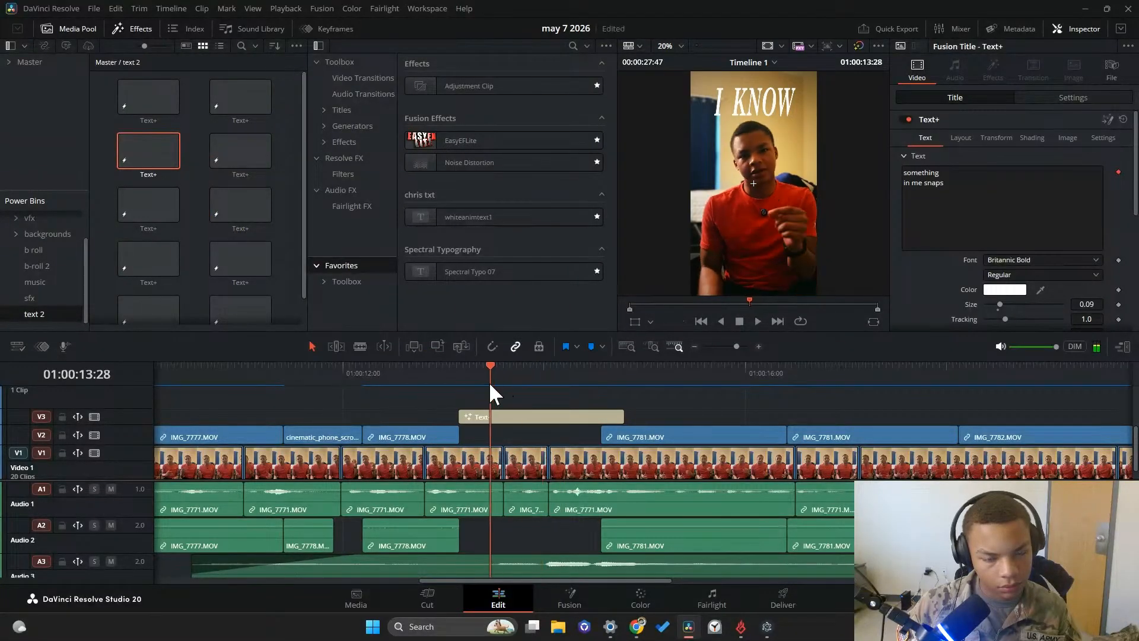
left_click(1011, 217)
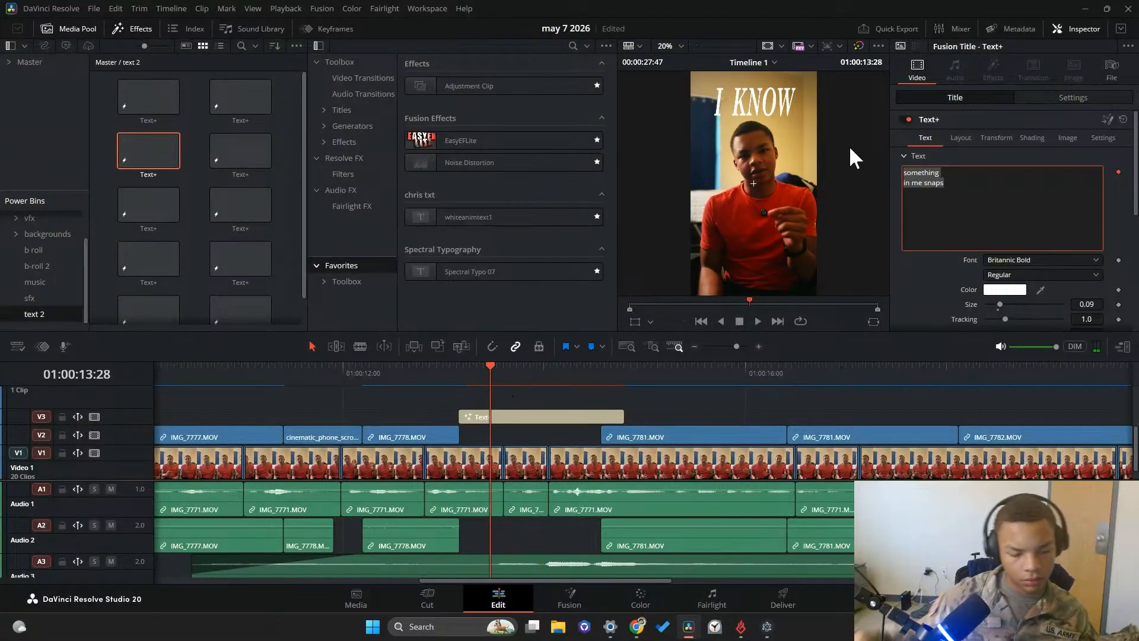
key("BackSpace")
type("avo")
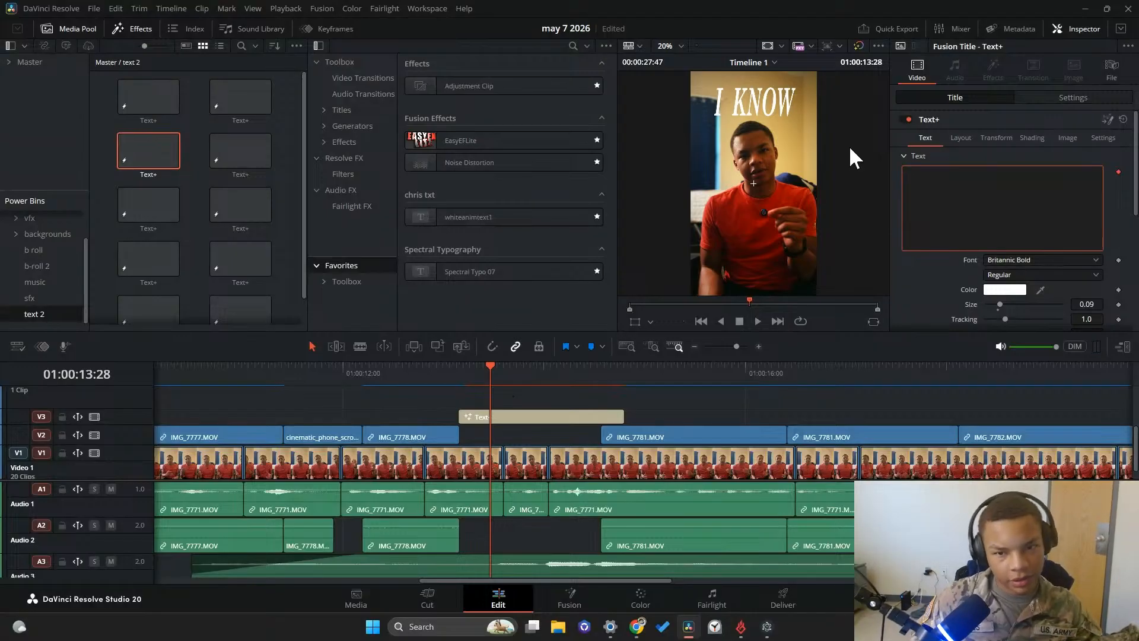
type("i")
key("ctrl+z")
key("ctrl+z")
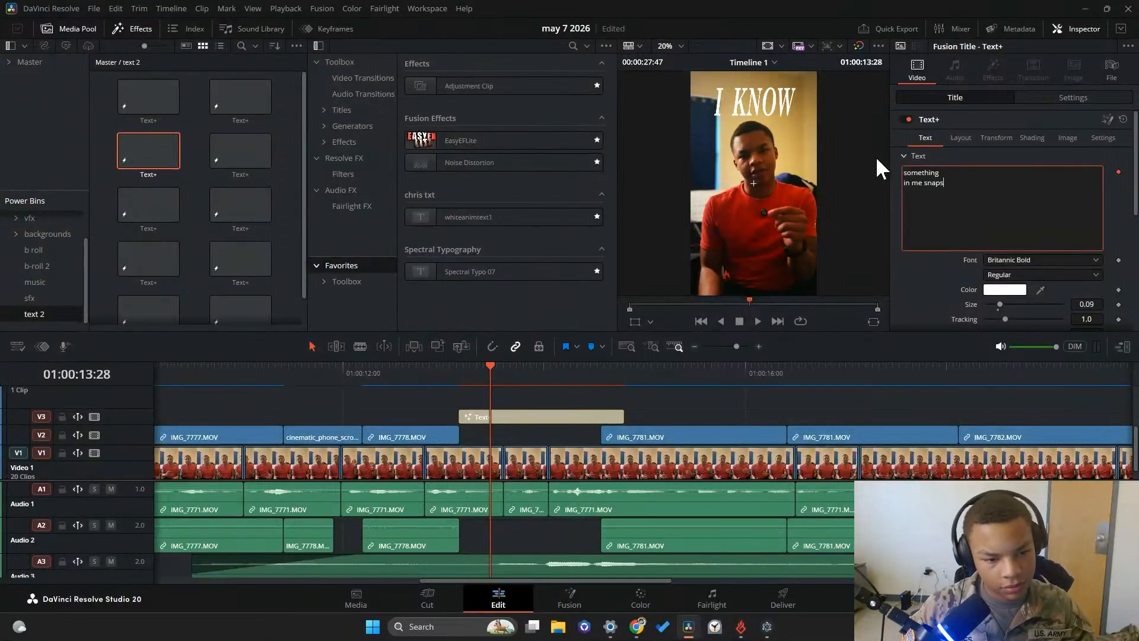
Select the newly placed "I KNOW" title and play back the section from 01:00:12:00 to hear the line it must caption
left_click(524, 415)
scroll(522, 399, "left", 4)
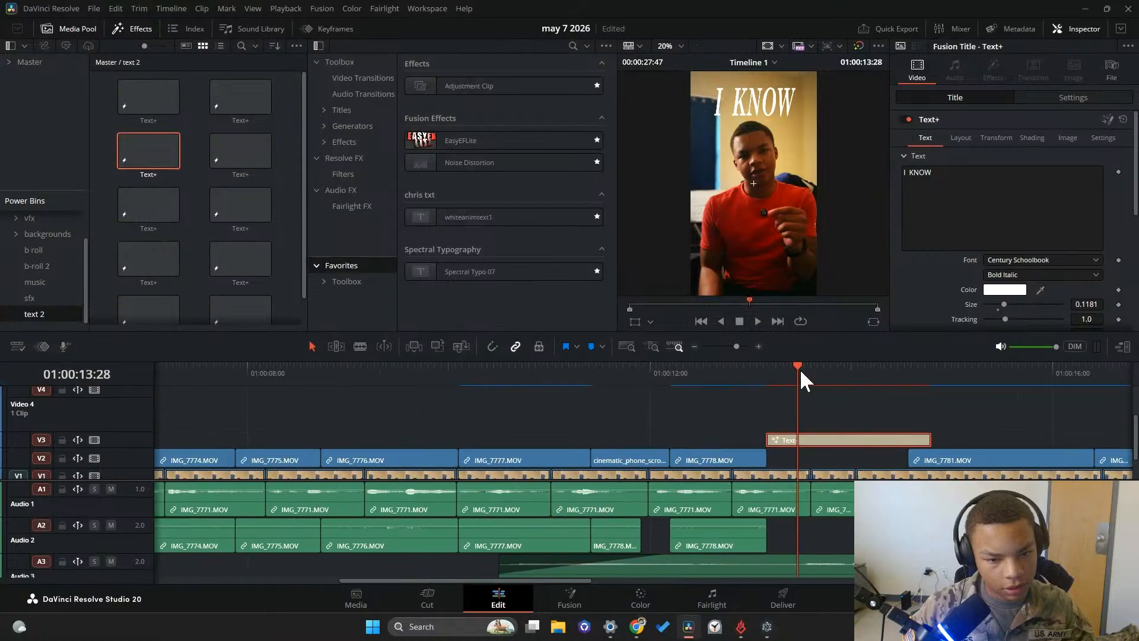
left_click_drag(798, 368, 754, 391)
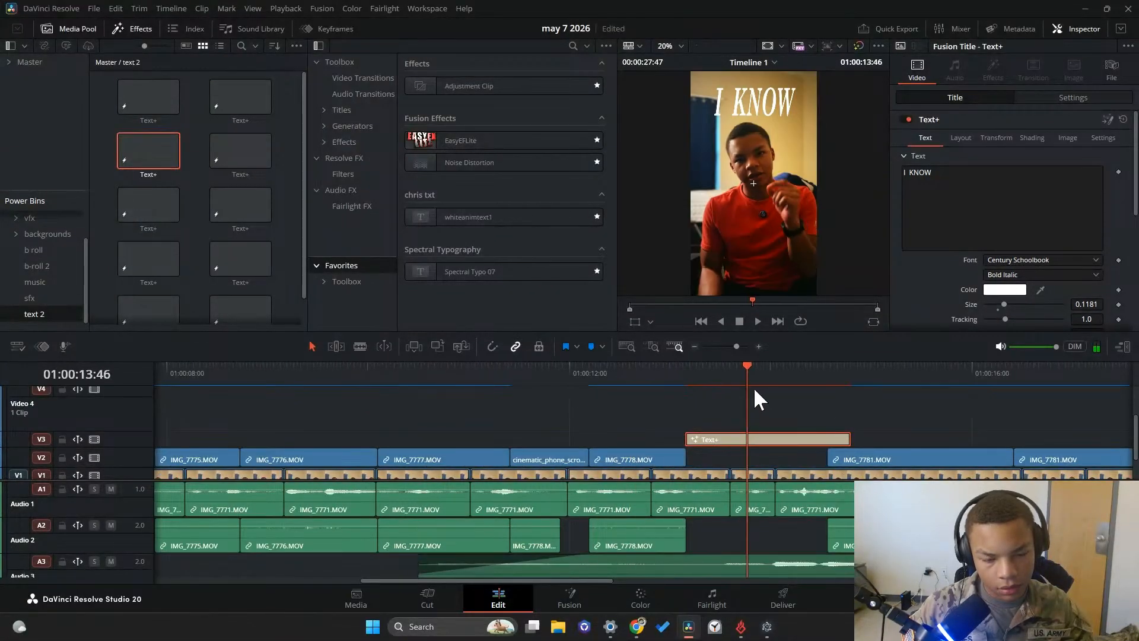
left_click(756, 322)
left_click(739, 323)
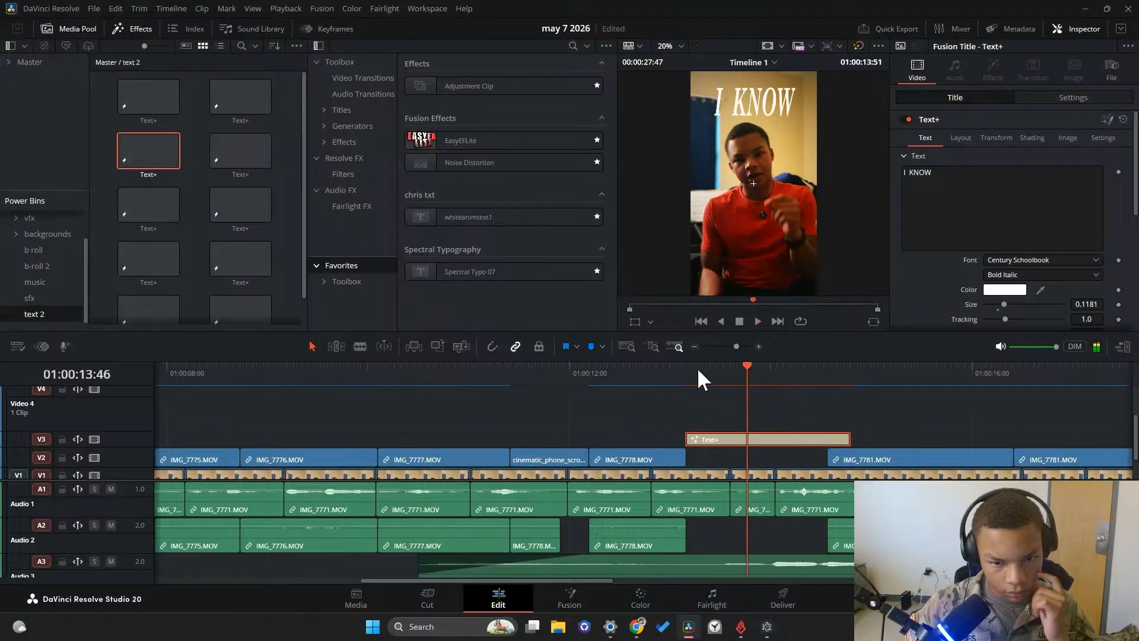
left_click(570, 371)
left_click(758, 321)
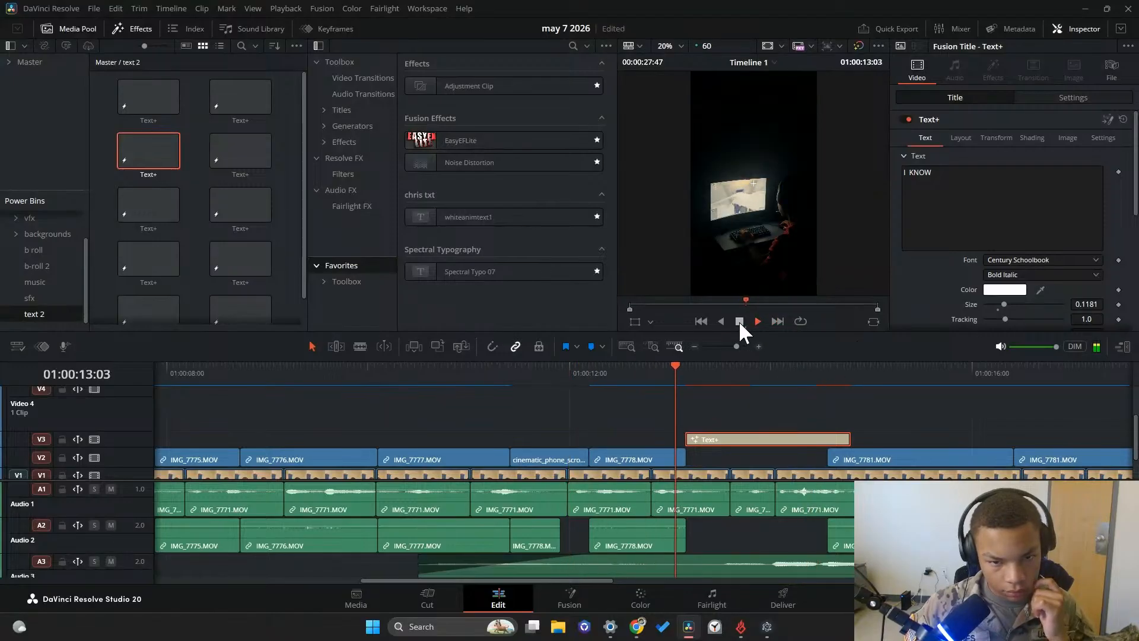
key("space")
Replace the "I KNOW" text with "avoiding everything again.", one word per line
left_click_drag(940, 172, 818, 163)
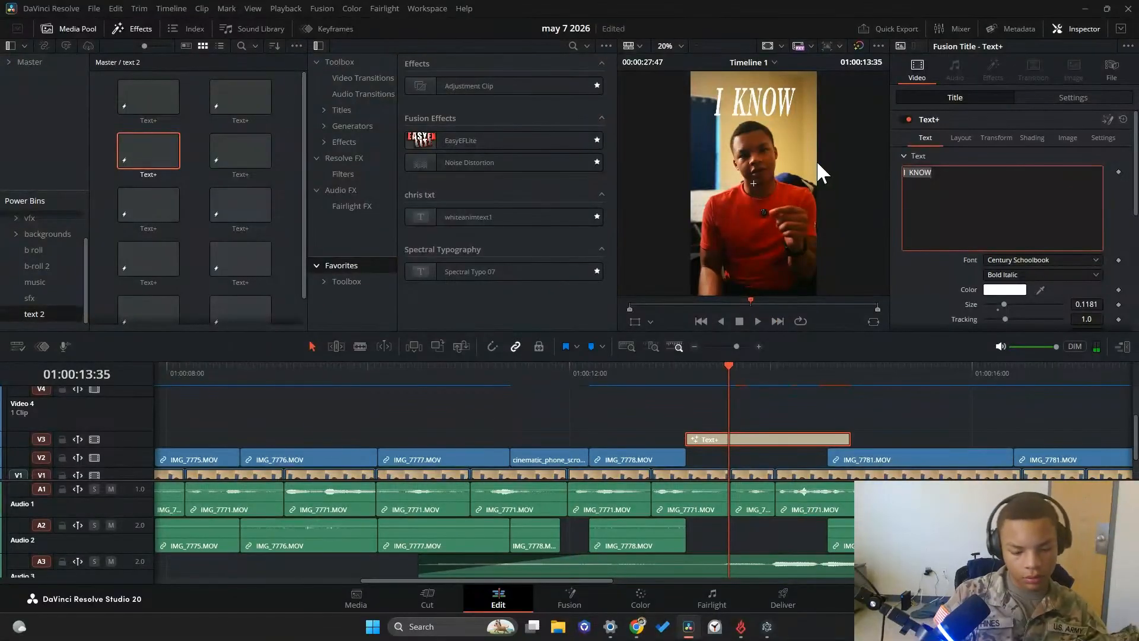
type("avoiding")
key("Return")
type("eve")
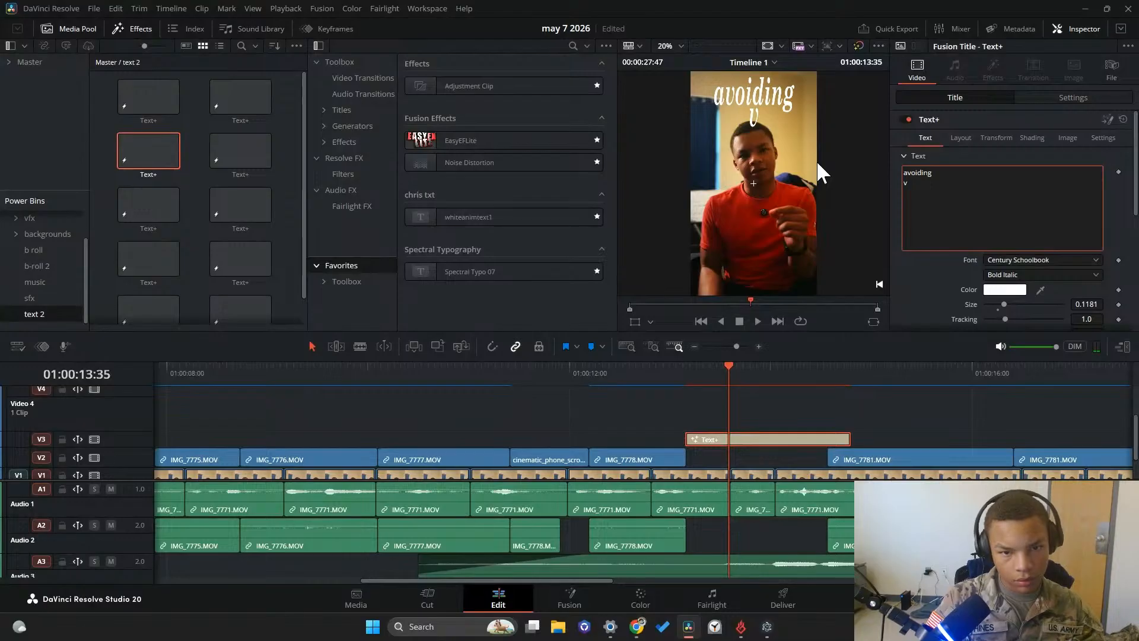
type("rything")
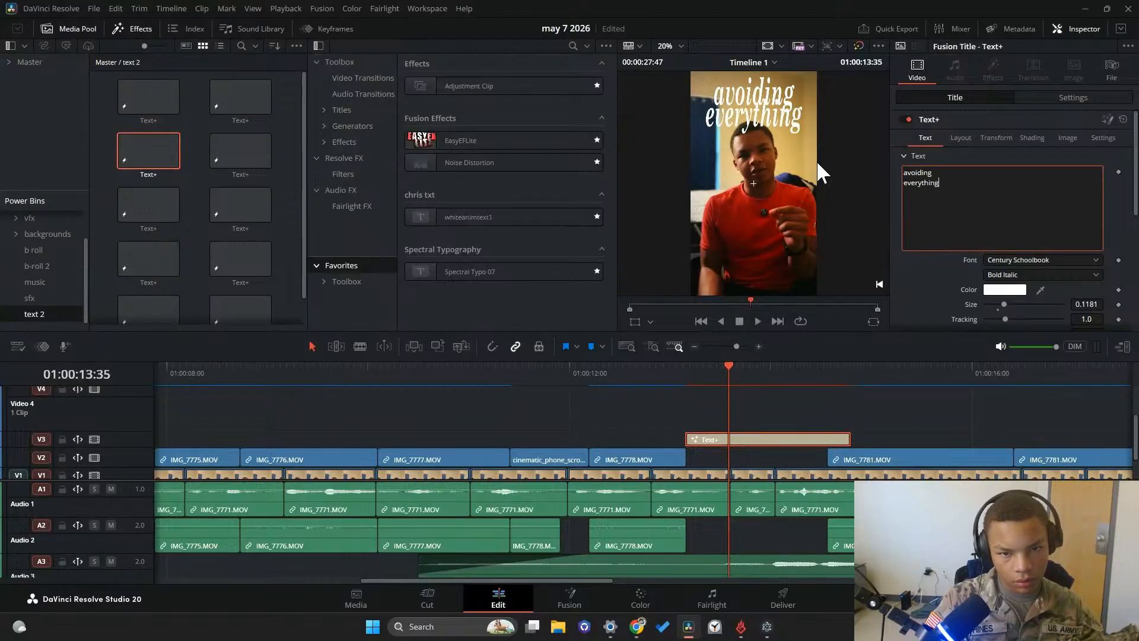
key("Return")
type("again.")
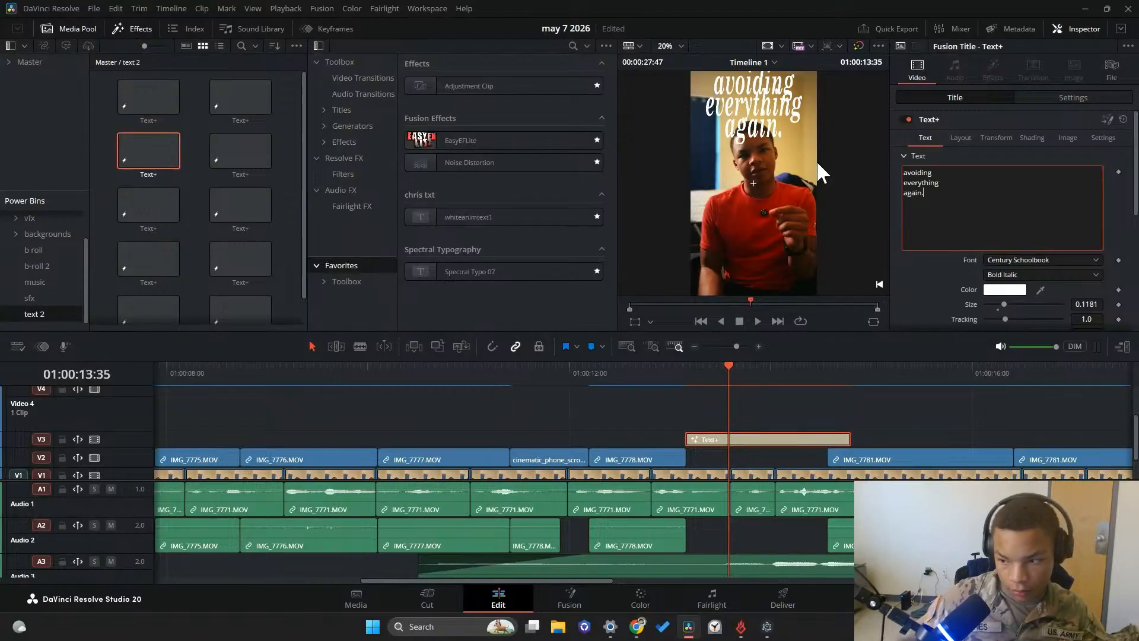
Lower and shrink the caption over the speaker's chest with position X 87, Y -296 and zoom 1.2
left_click(1055, 100)
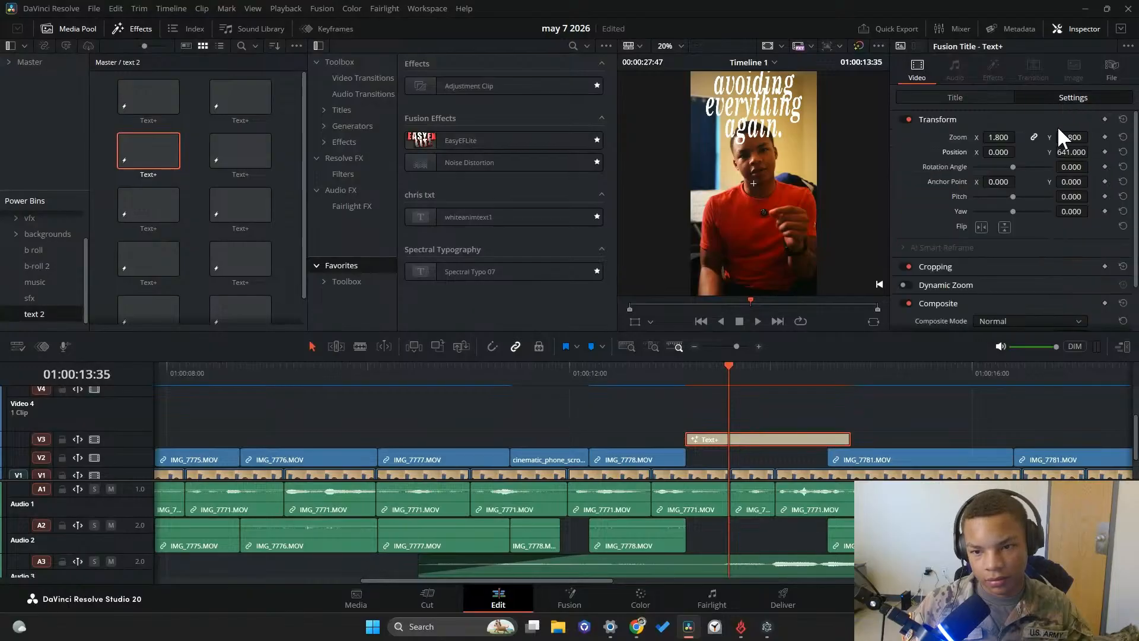
mouse_move(1070, 151)
left_mouse_down()
mouse_move(1025, 151)
mouse_move(1087, 152)
mouse_move(1074, 153)
left_mouse_up()
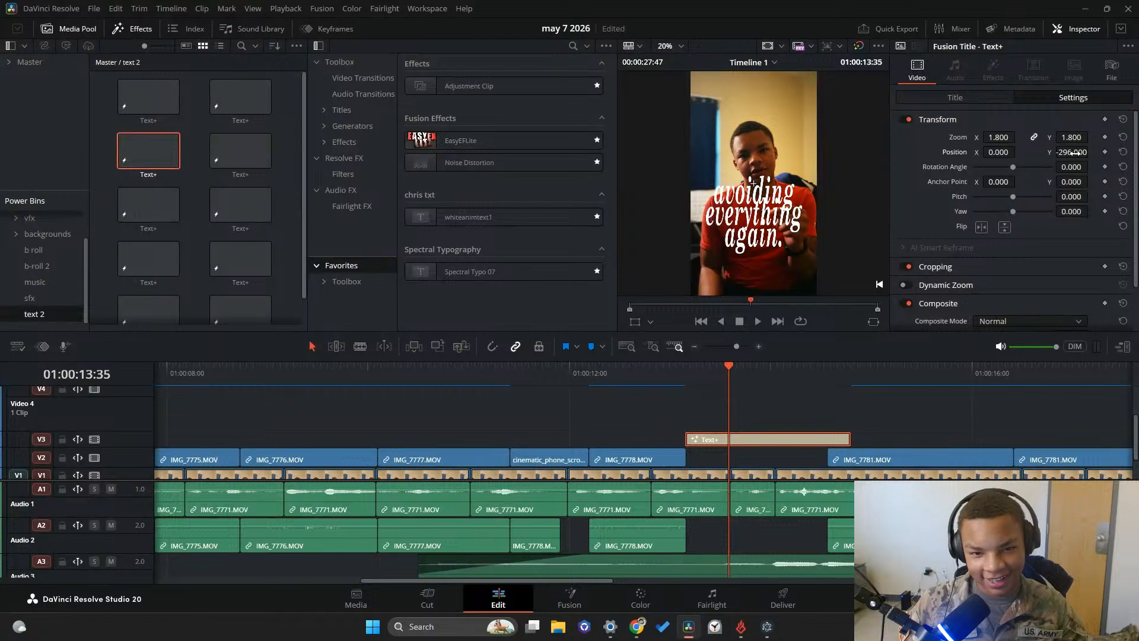
left_click_drag(1001, 137, 1019, 131)
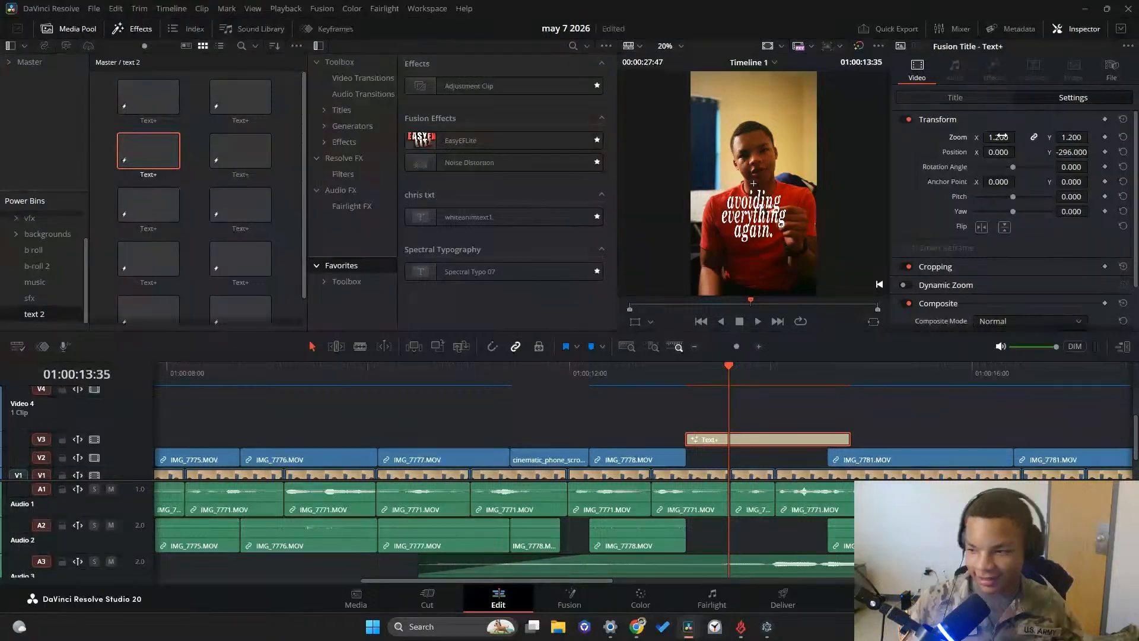
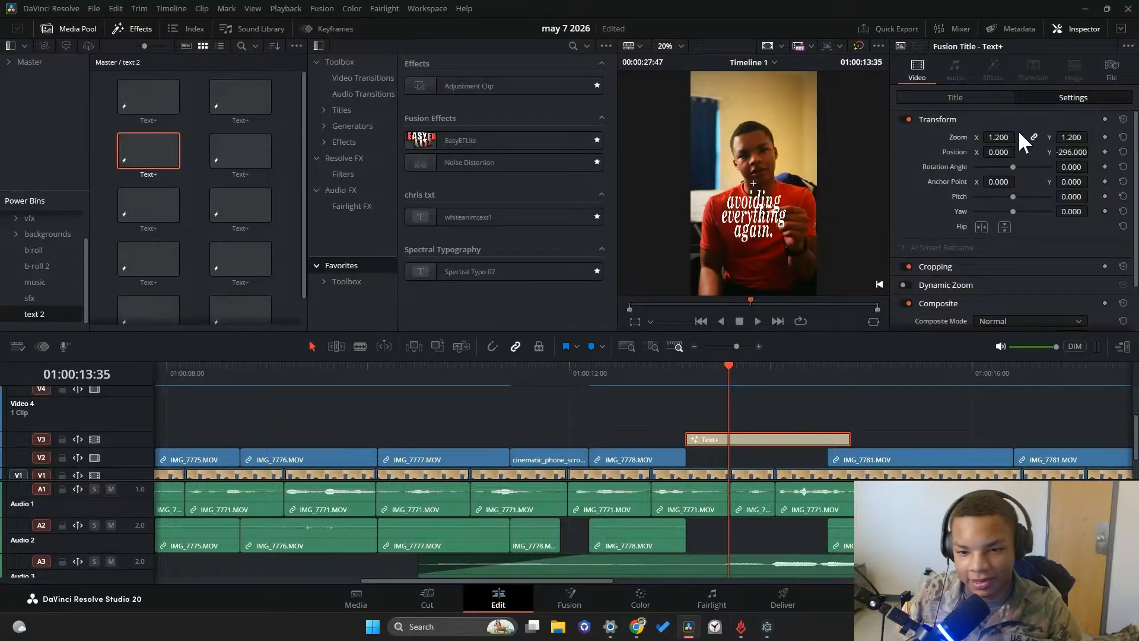
left_click_drag(1009, 152, 962, 115)
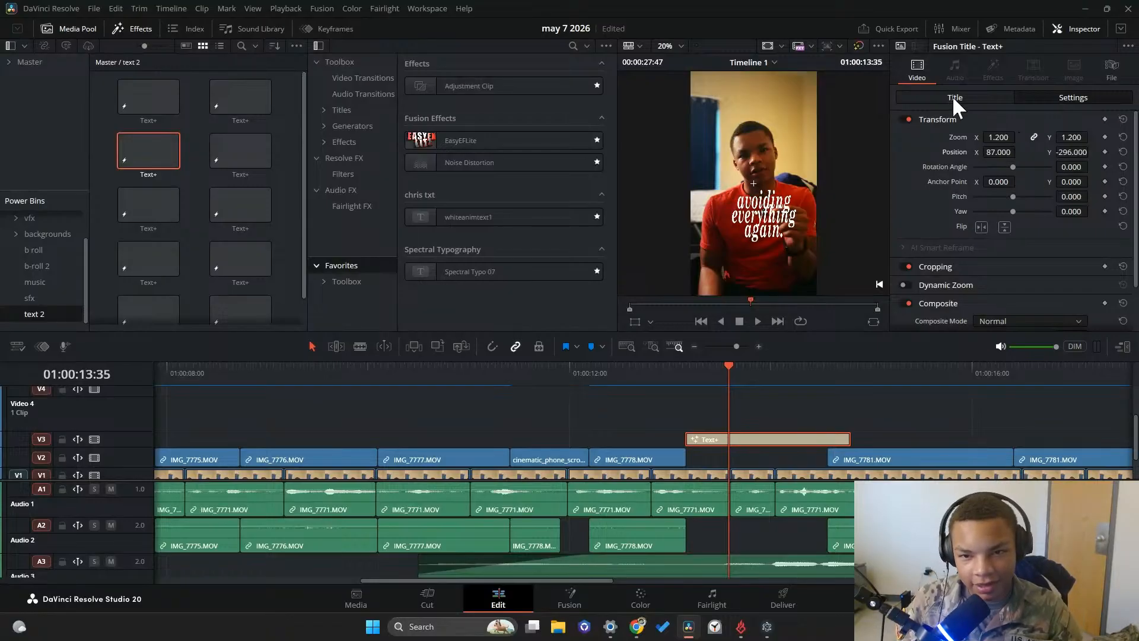
Enable the Red Outline shading element on the "avoiding everything again." caption and set its color to black (#000000)
left_click(954, 97)
left_click(1029, 138)
left_click(1019, 171)
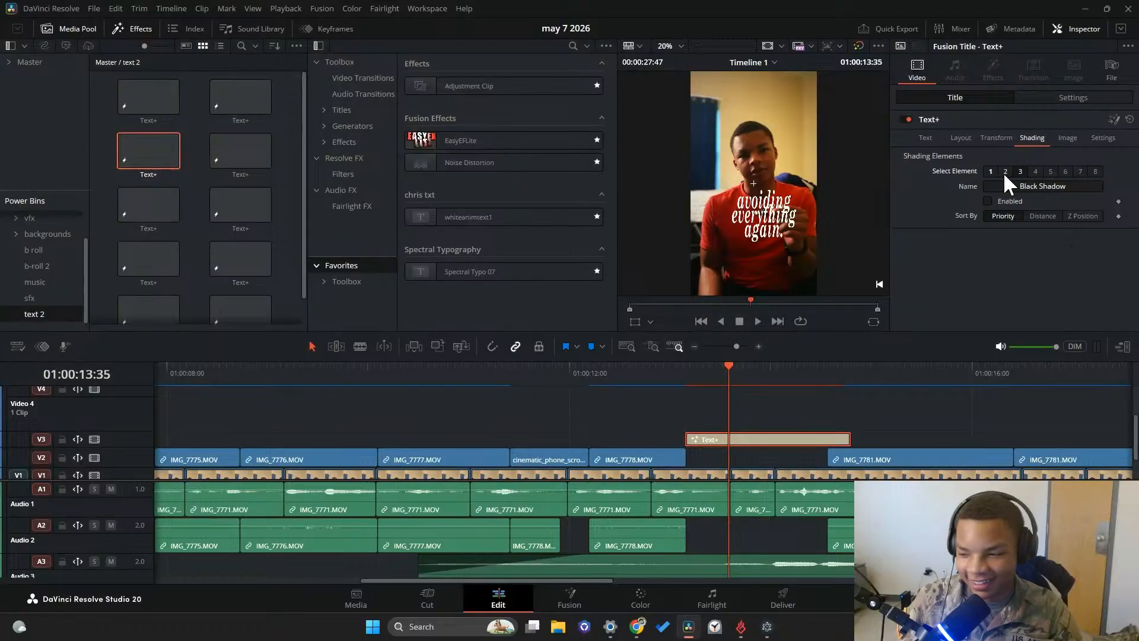
left_click(1005, 172)
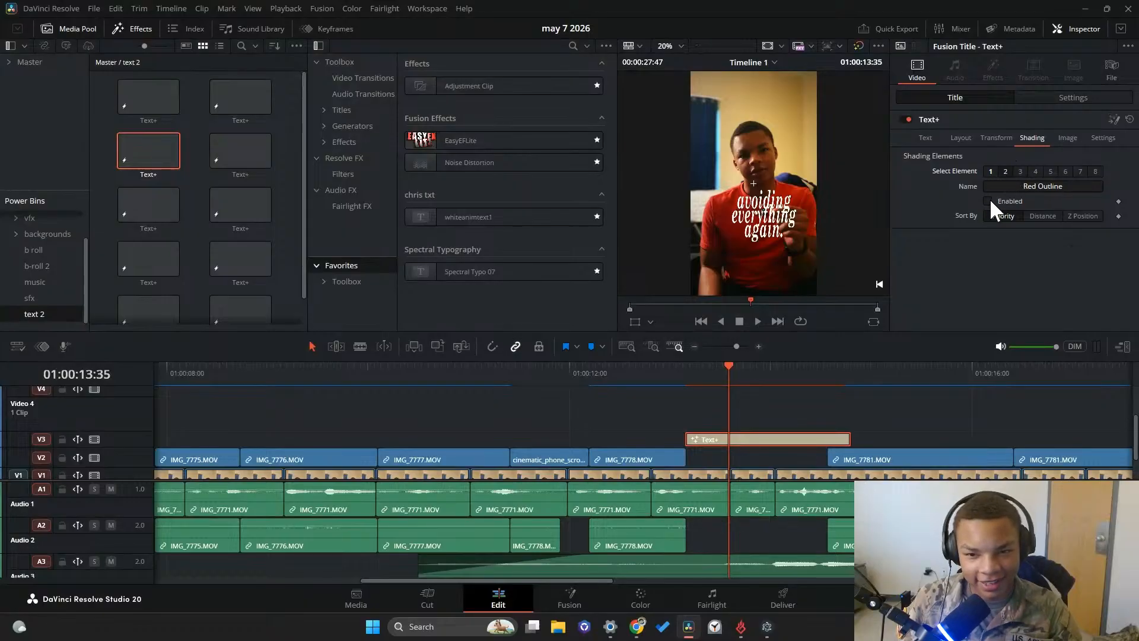
left_click(988, 201)
scroll(1018, 290, "down", 3)
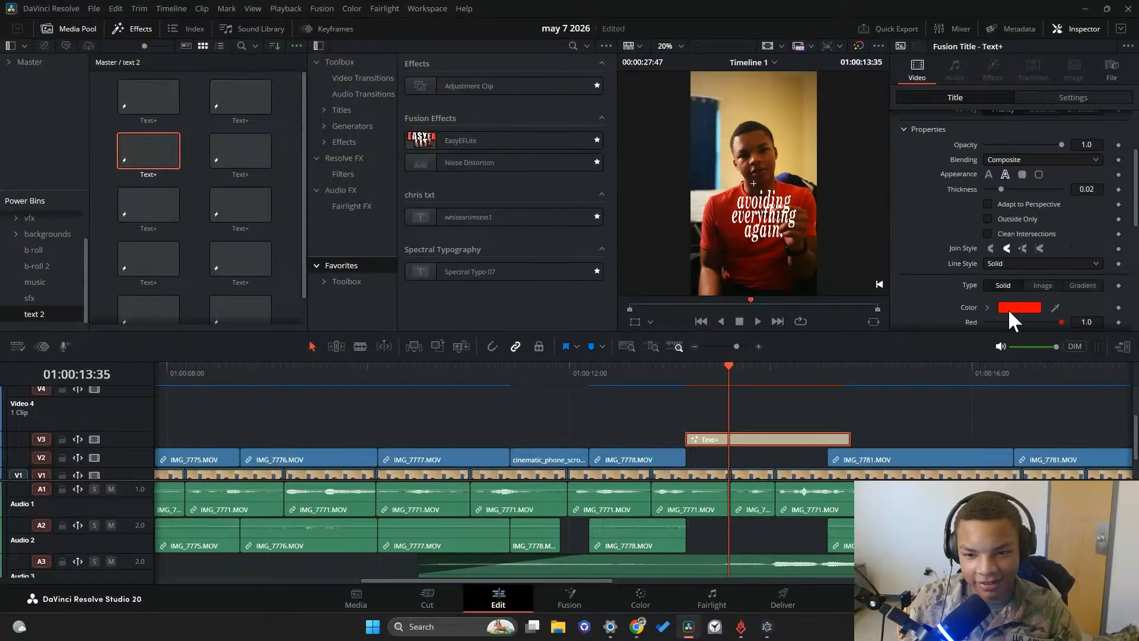
left_click(1018, 308)
left_click(425, 229)
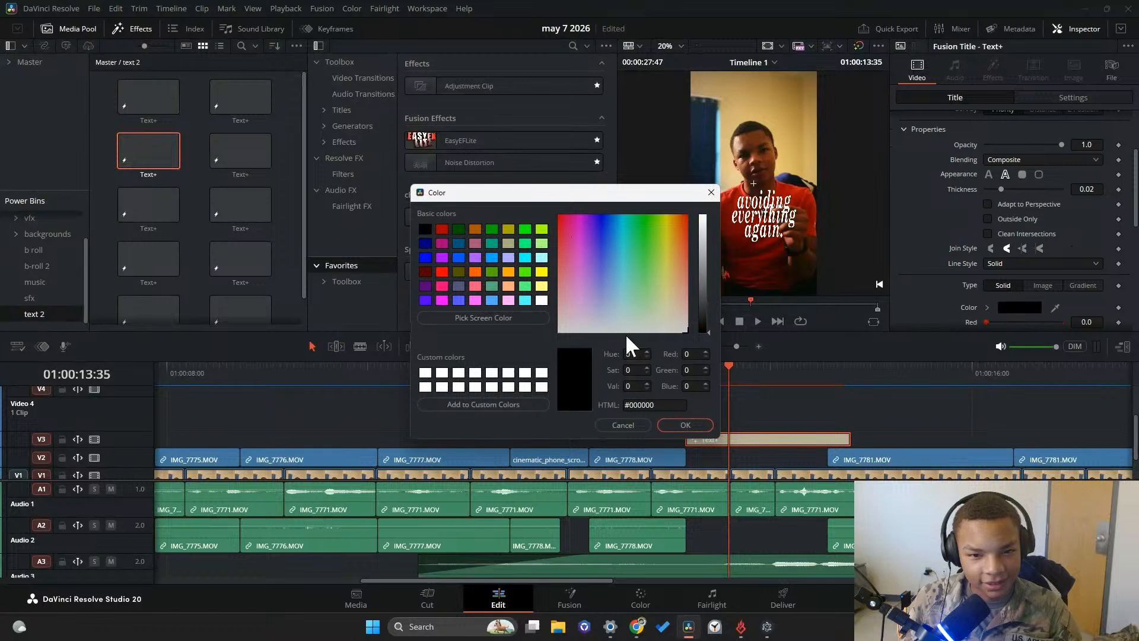
left_click(698, 424)
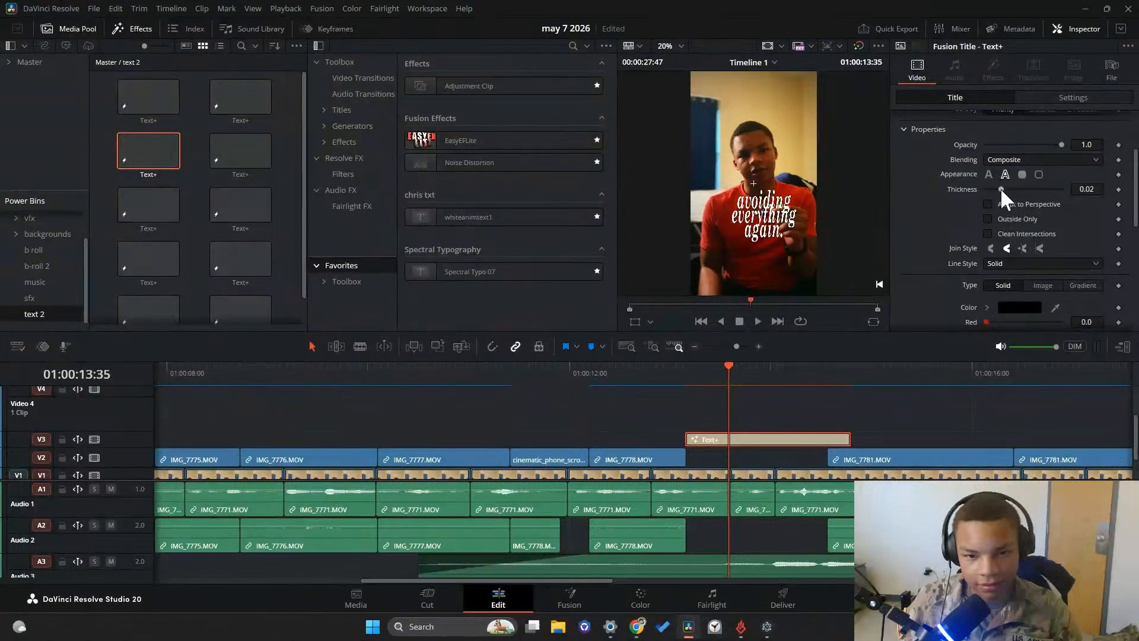
Increase the black outline's thickness on the "avoiding everything again." caption to 0.1 and check it in full-screen view
left_click_drag(1000, 188, 1067, 190)
key("p")
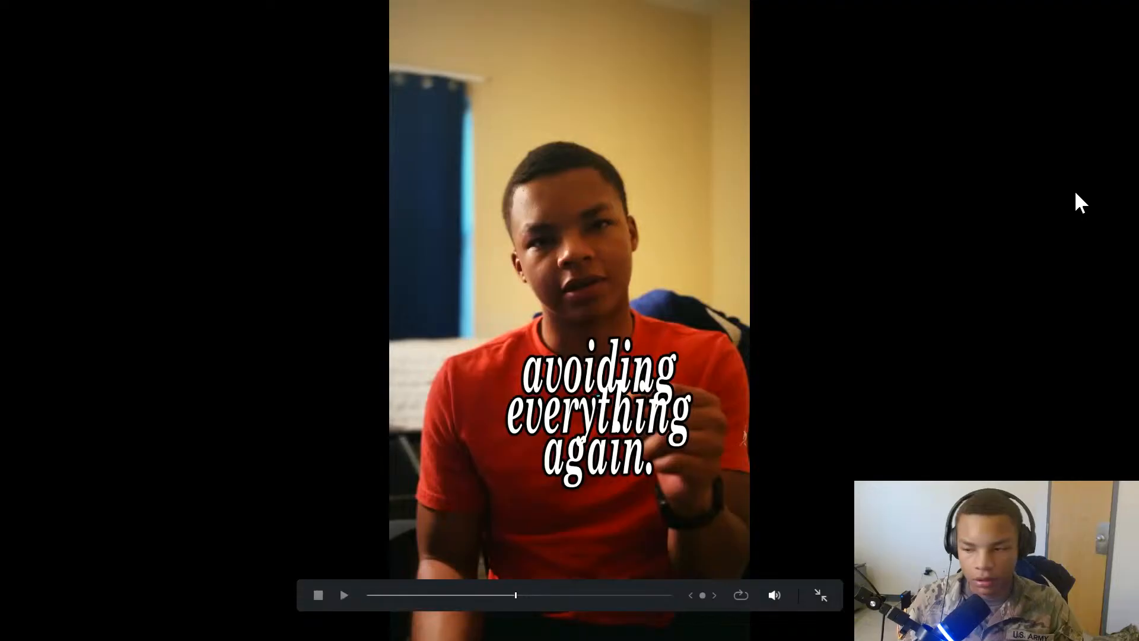
key("p")
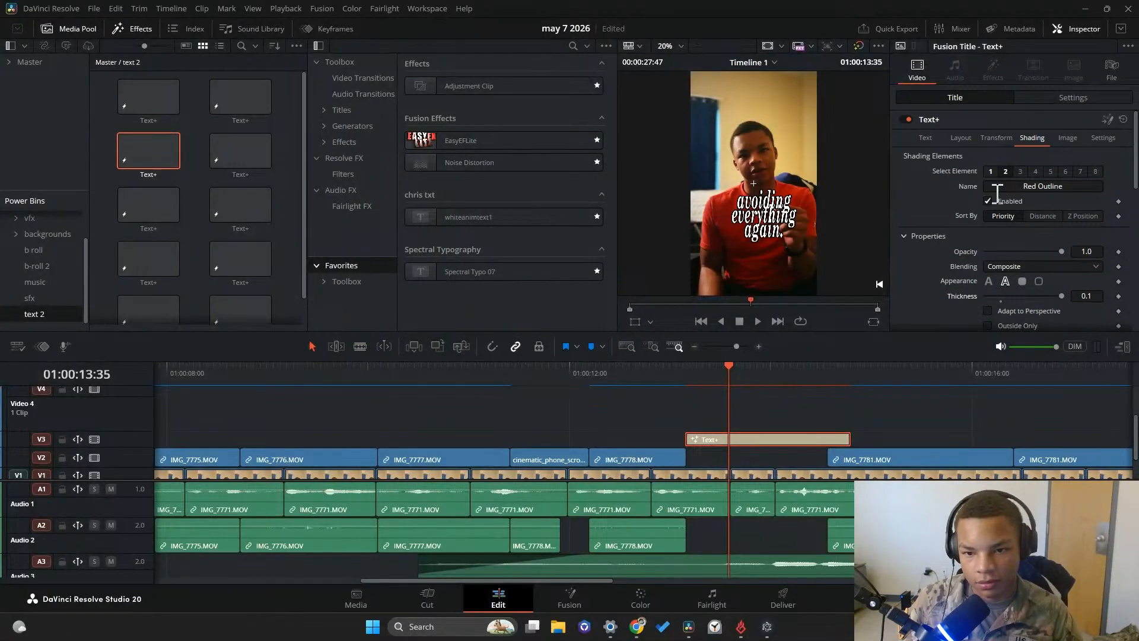
Cut the caption back to "avoiding" and retype "everything" on the second line, leaving out "again."
left_click(983, 137)
left_click(961, 138)
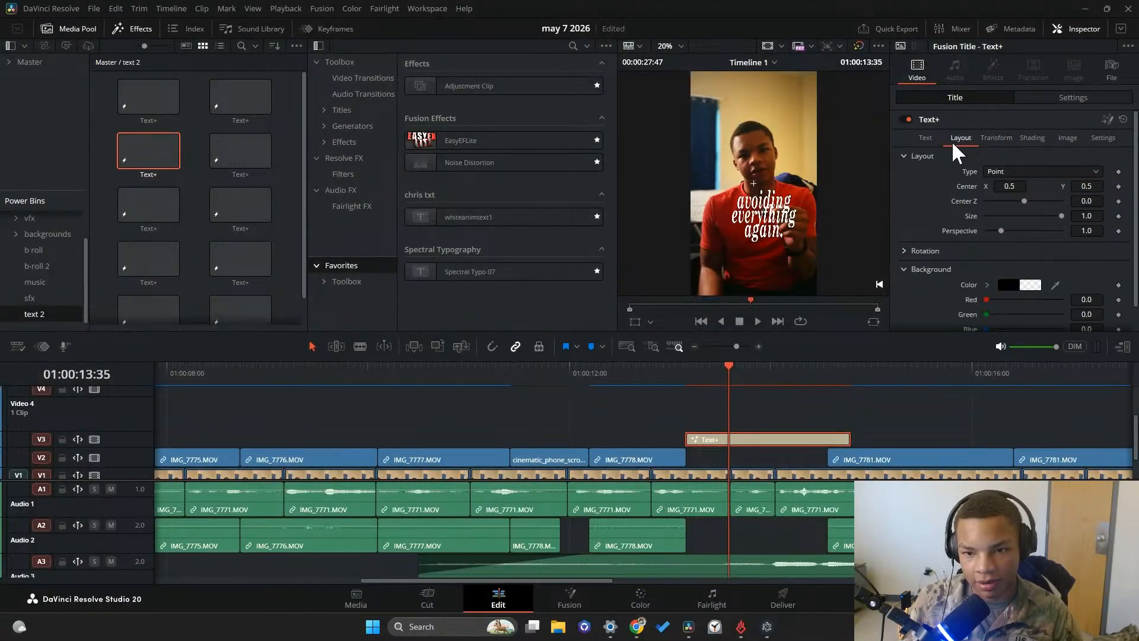
left_click(924, 138)
left_click(988, 137)
left_click(940, 139)
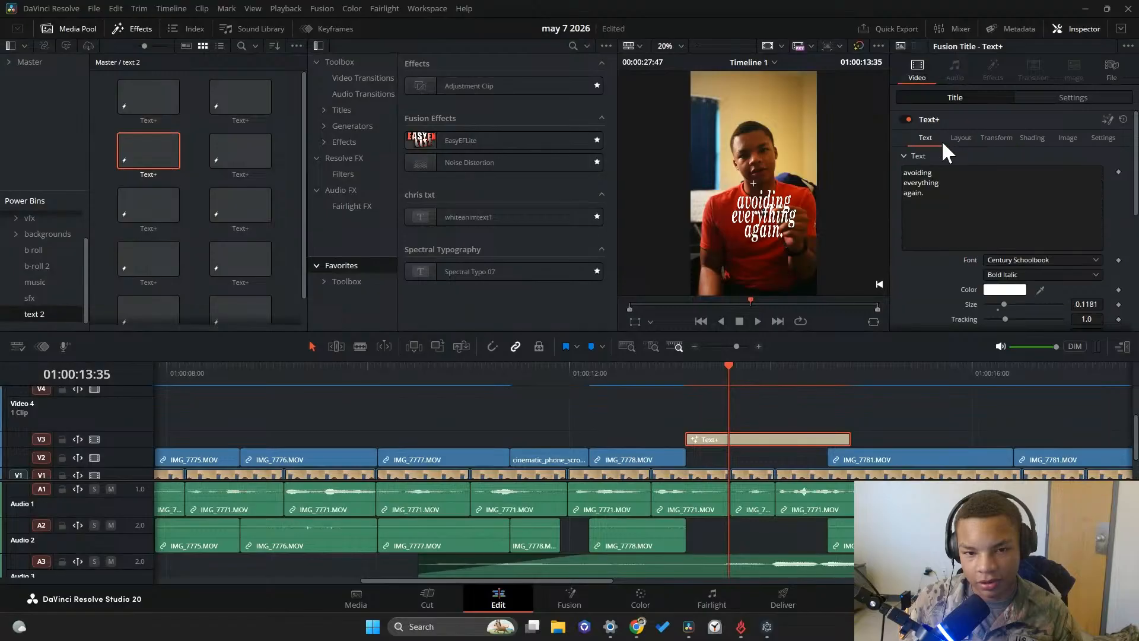
left_click(954, 200)
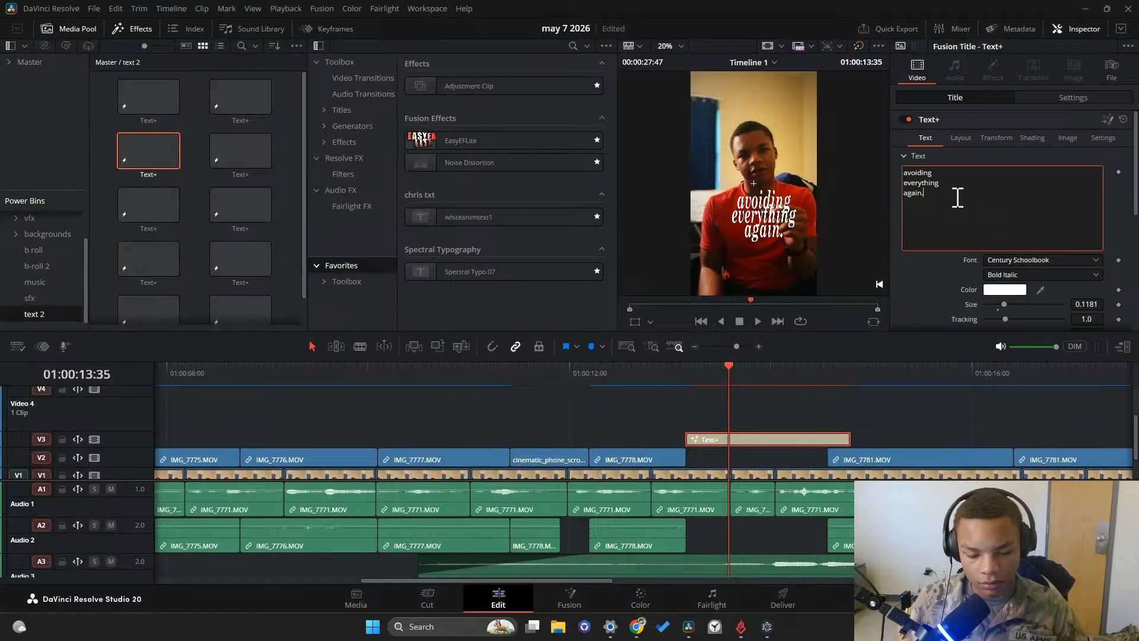
key("BackSpace")
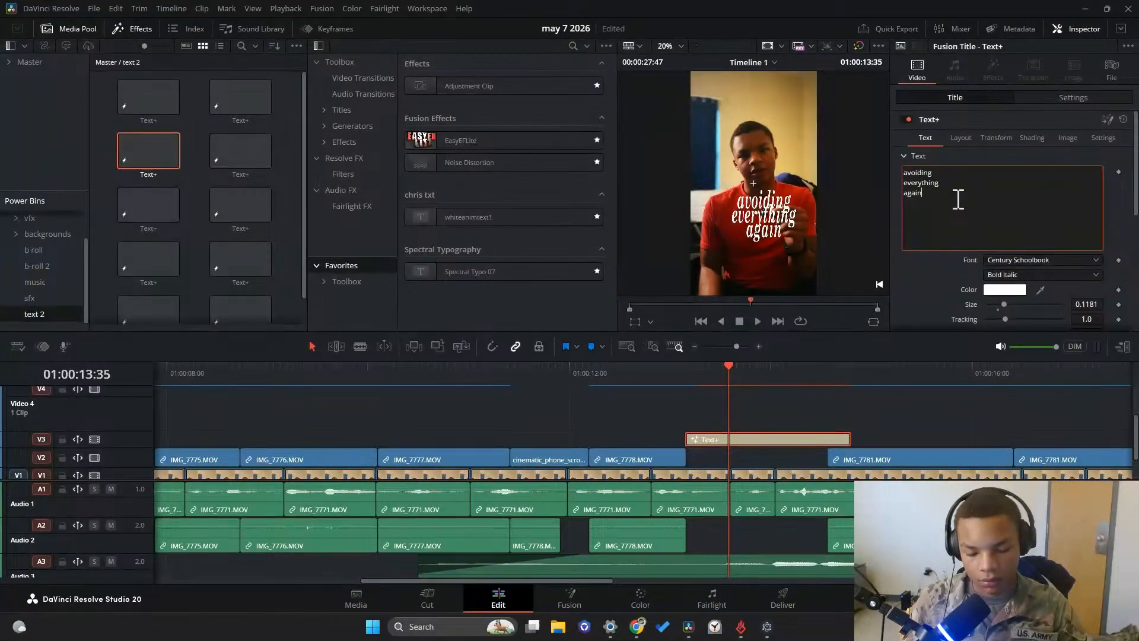
key("BackSpace")
key("BackSpace")
key("BackSpace")
key("BackSpace")
key("BackSpace")
key("BackSpace")
key("BackSpace")
key("BackSpace")
key("BackSpace")
key("BackSpace")
key("BackSpace")
key("BackSpace")
key("BackSpace")
key("BackSpace")
key("BackSpace")
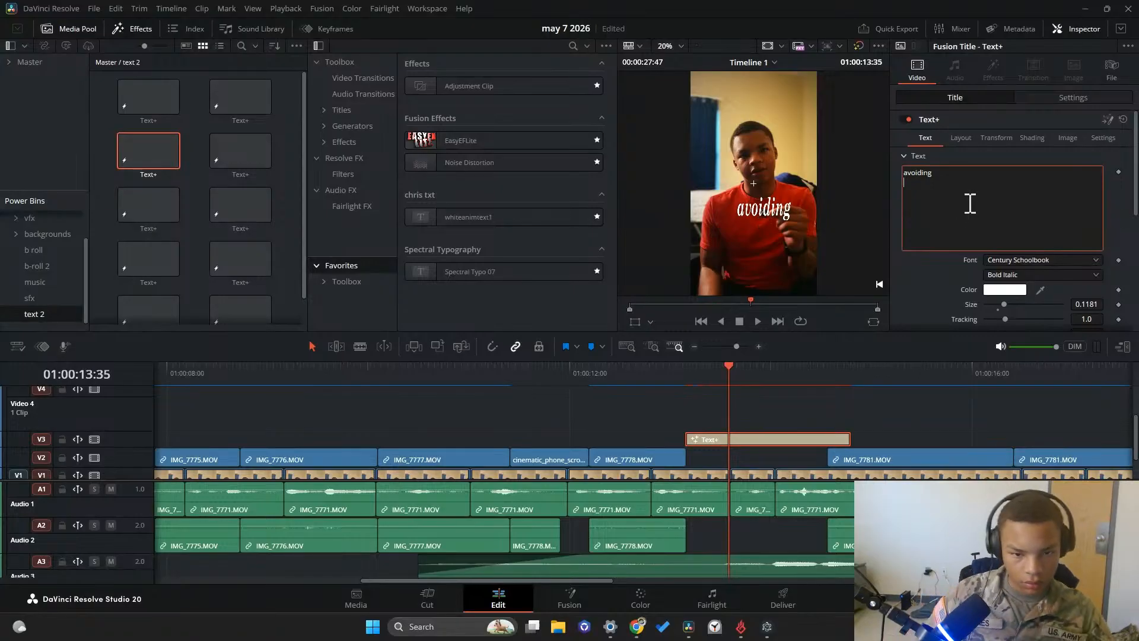
type("verything")
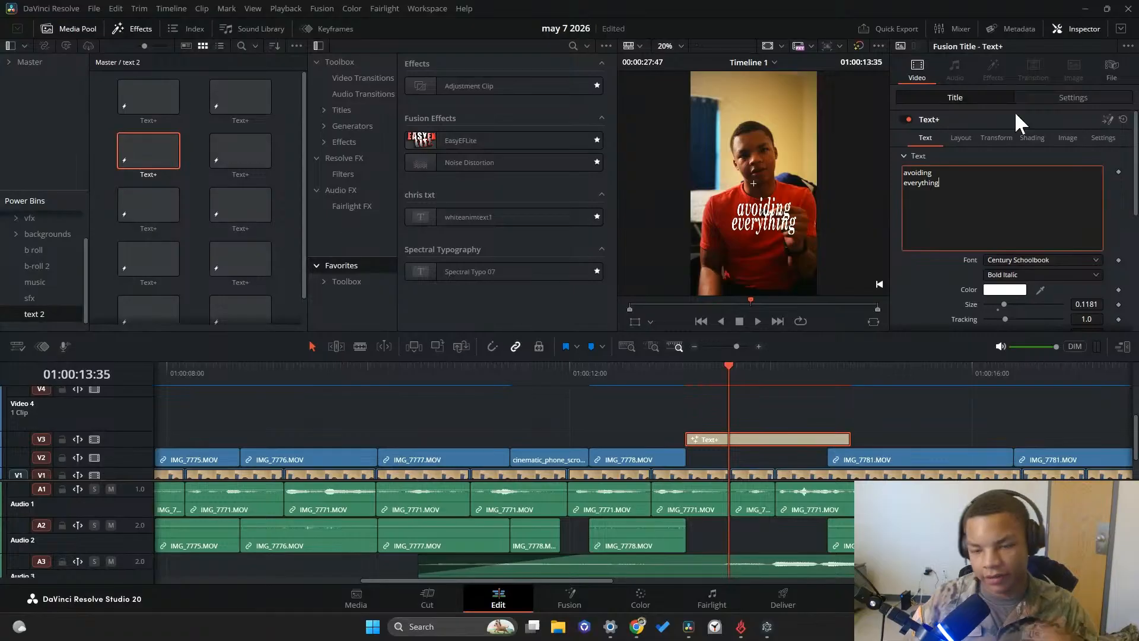
Reduce the vertical character size (Y) of the caption to 1.732
left_click(996, 138)
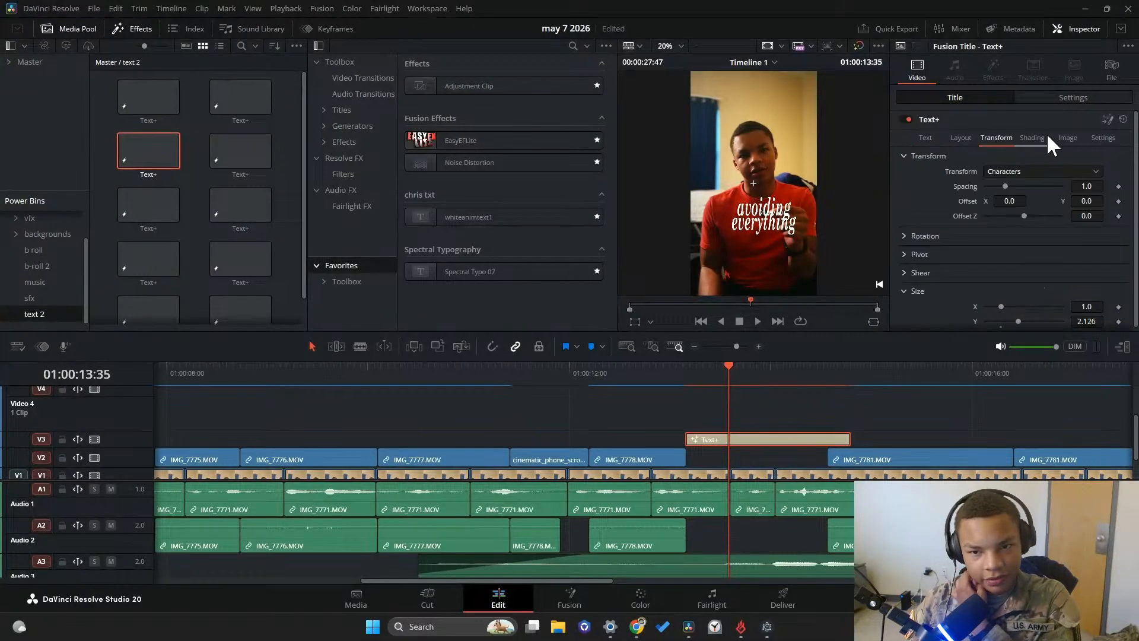
left_click(961, 138)
left_click(922, 140)
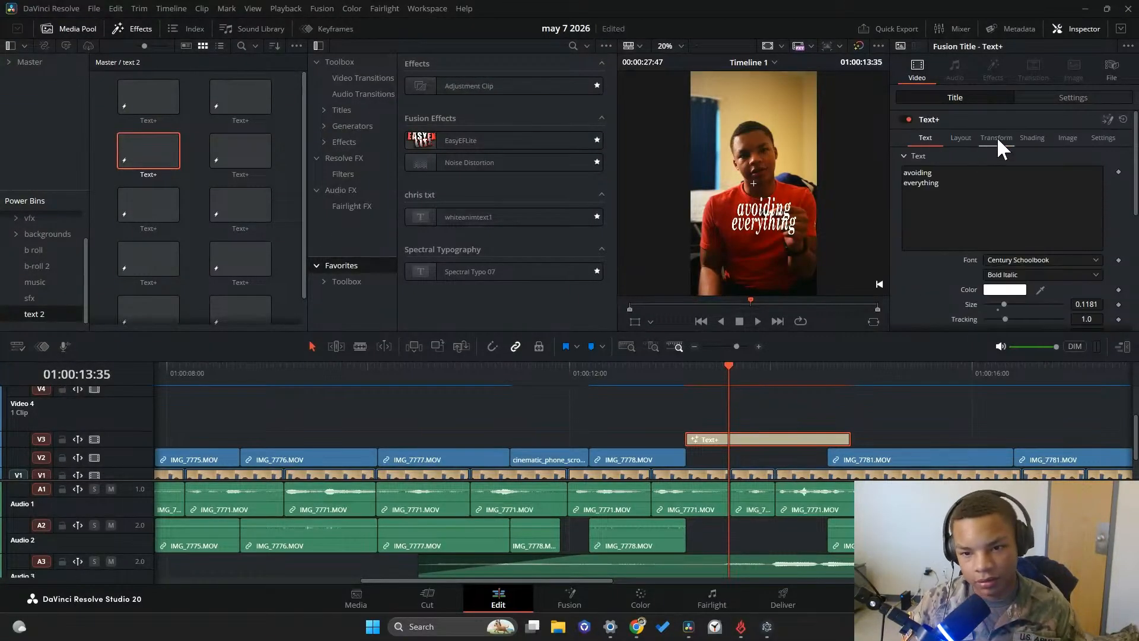
left_click(996, 136)
left_click_drag(1009, 321, 1013, 321)
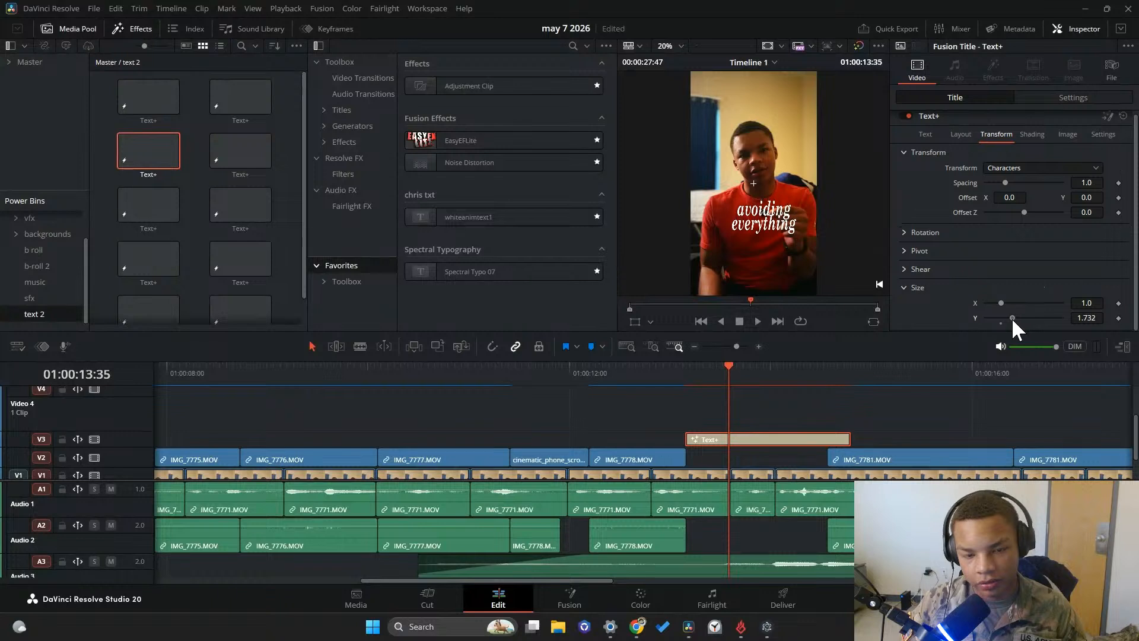
Add "again." as the caption's third line and play back the section around 01:00:13:30
left_click(929, 138)
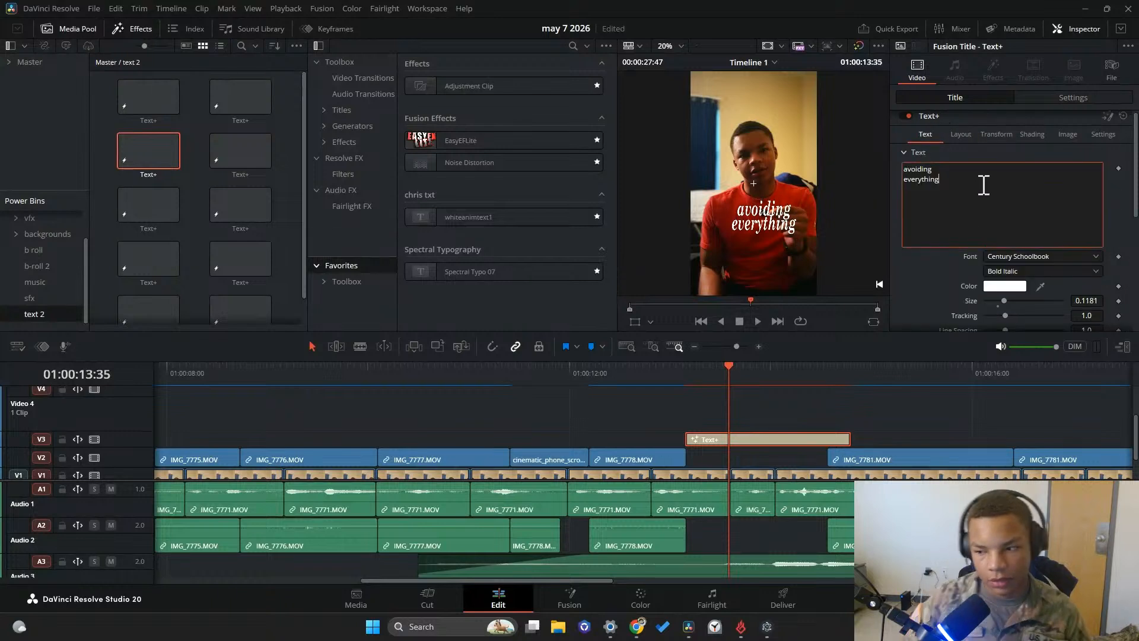
key("Return")
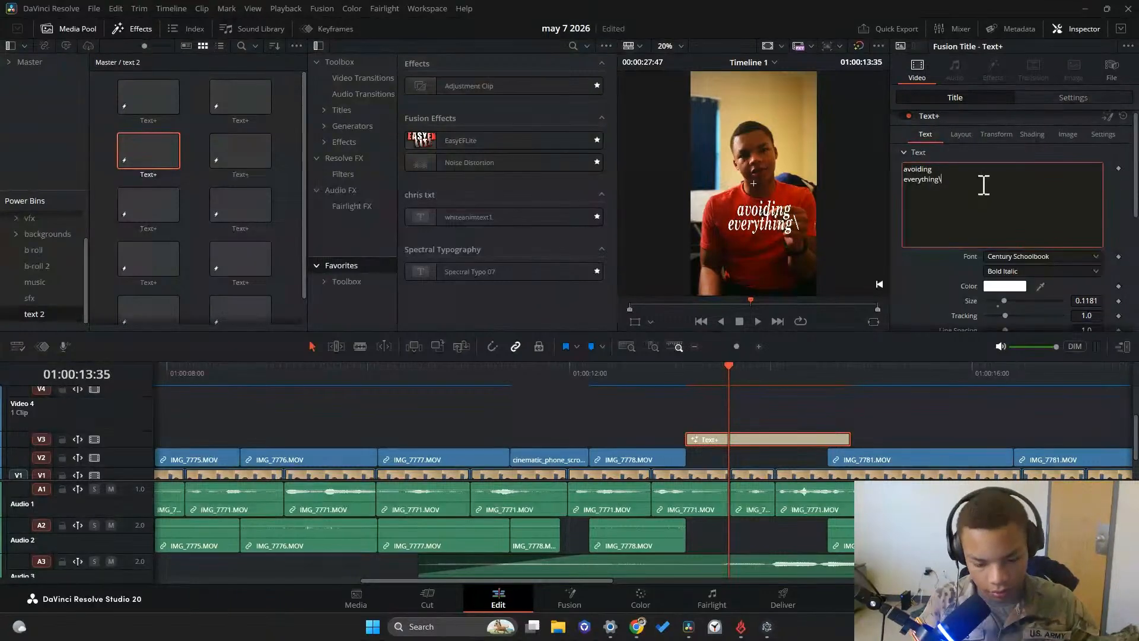
type("again.")
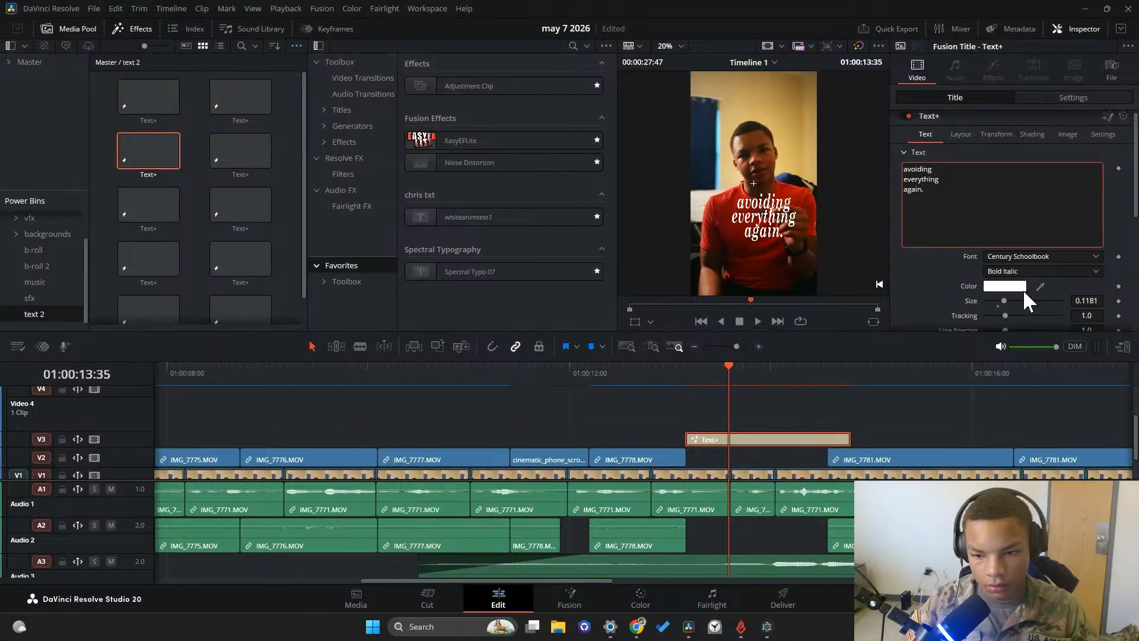
left_click(757, 321)
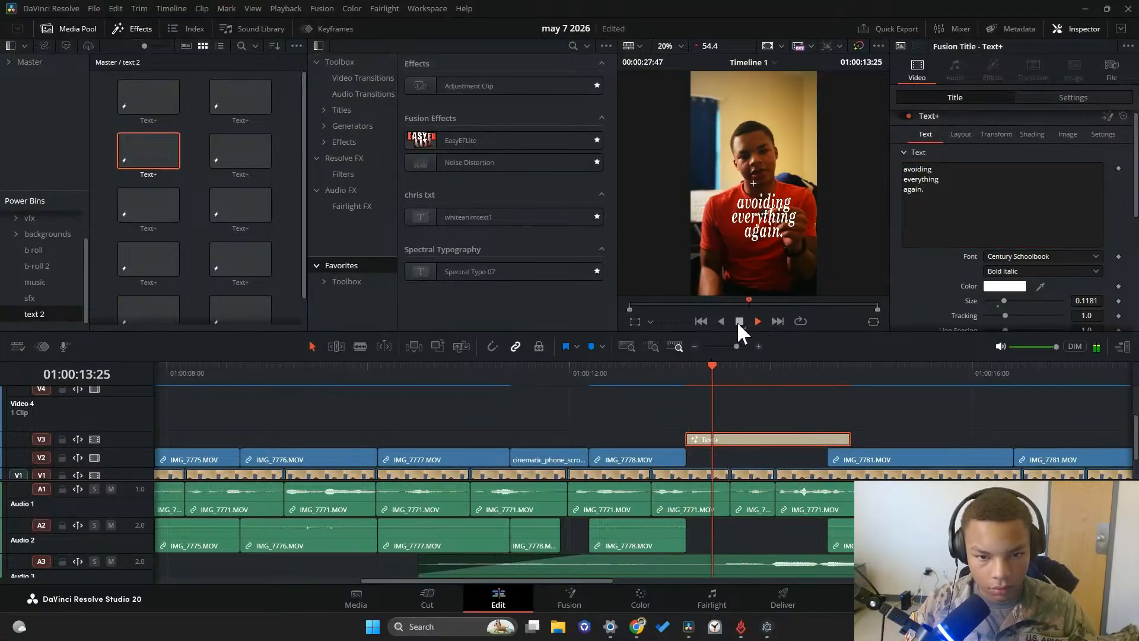
left_click_drag(800, 366, 720, 371)
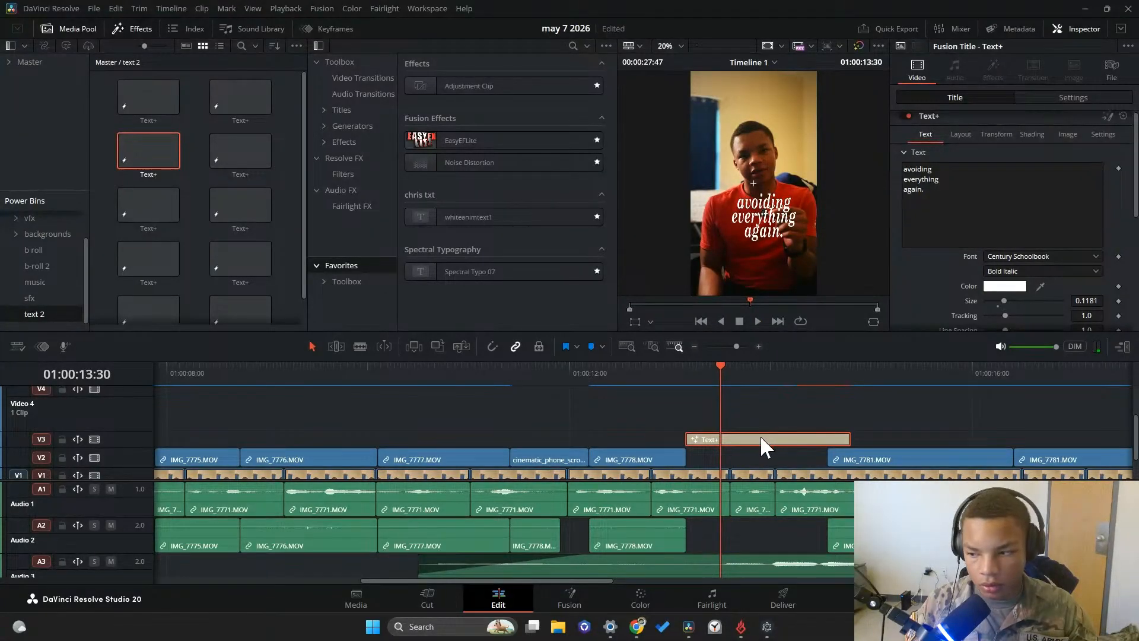
Clear all the text from the caption on V3, leaving an empty styled title
left_click(960, 183)
key("ctrl+a")
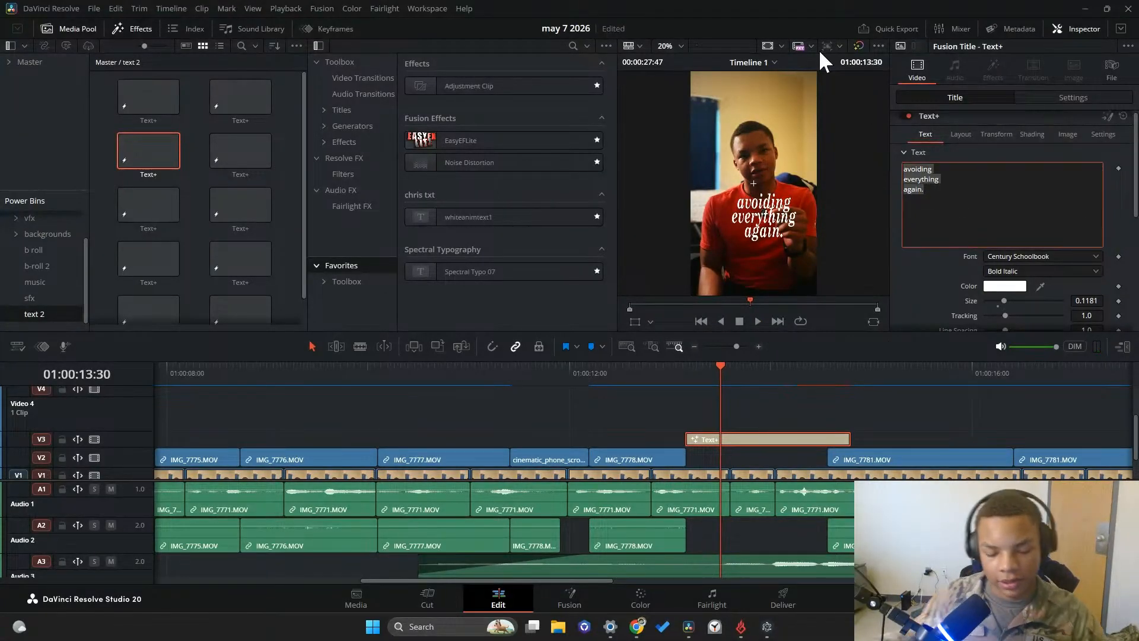
key("BackSpace")
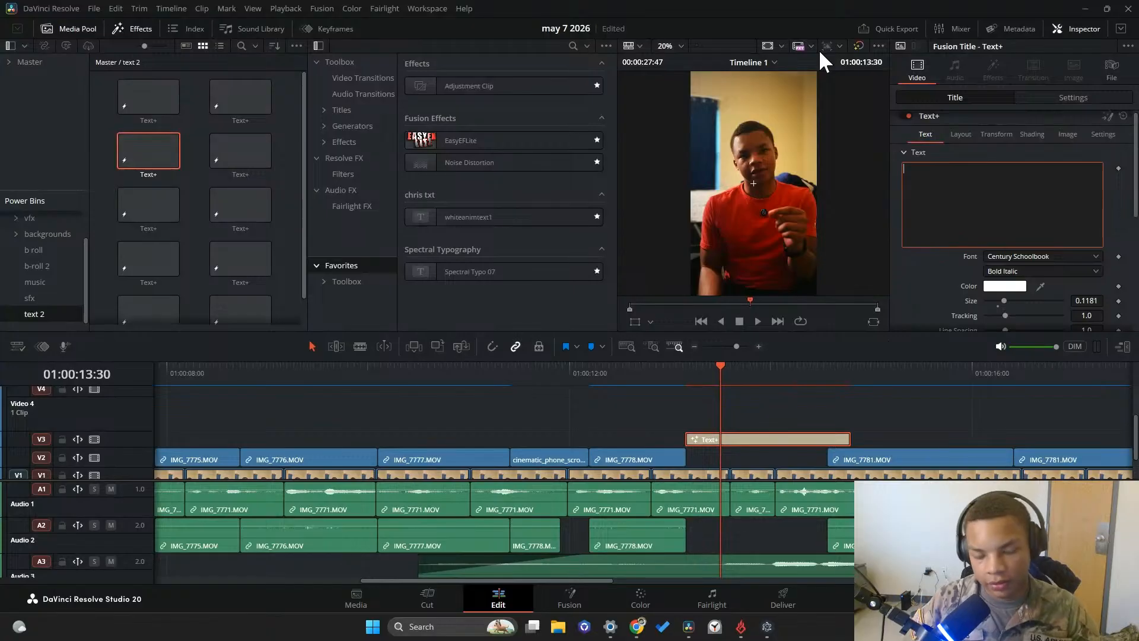
Duplicate the empty title onto V4 and V5 directly above the original, and collapse the height of the upper video tracks
left_click_drag(691, 453, 729, 409)
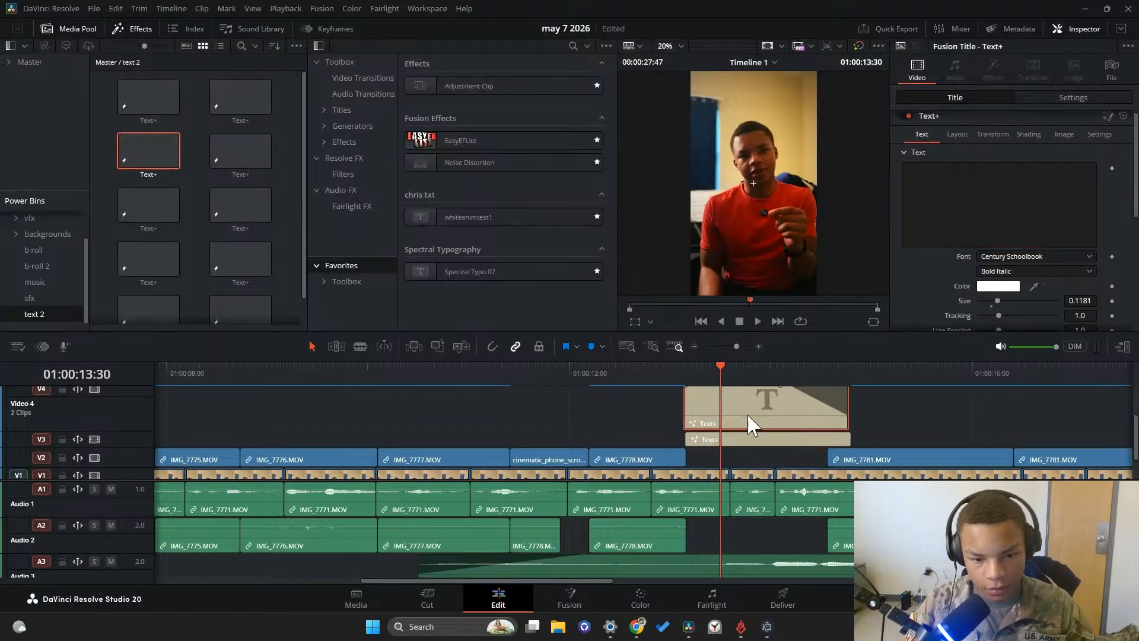
scroll(133, 399, "up", 2)
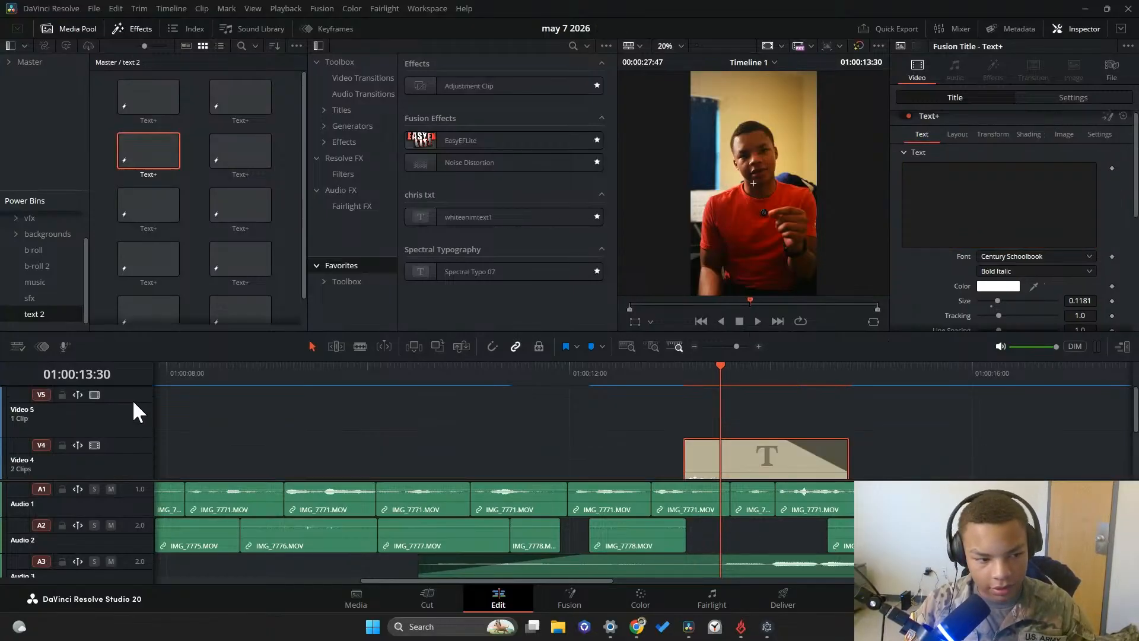
left_click_drag(132, 392, 142, 451)
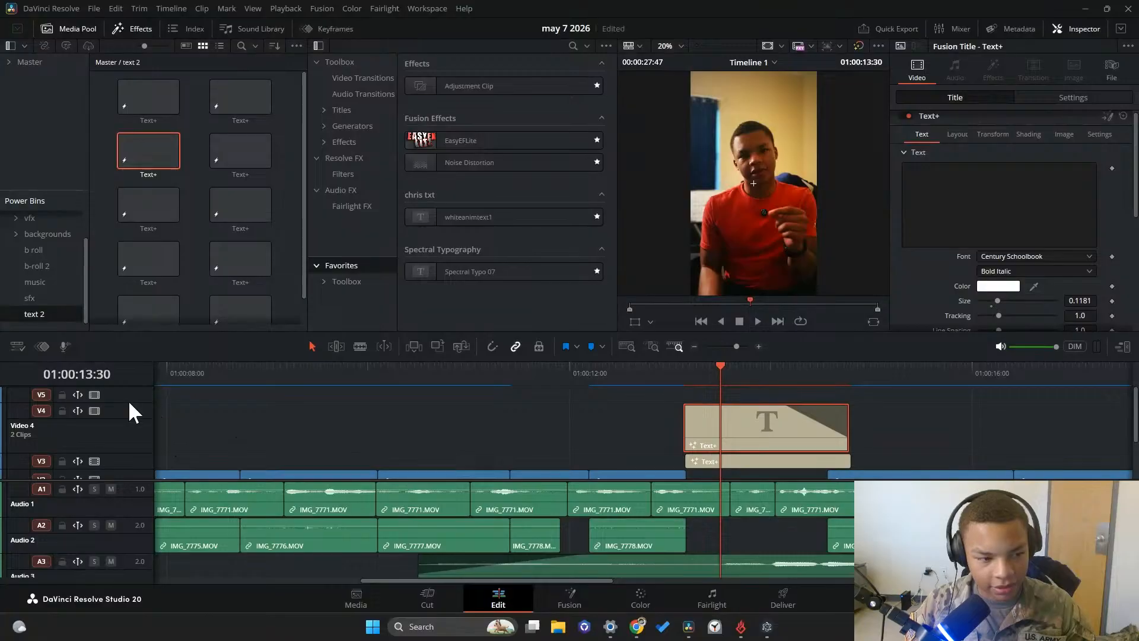
left_click_drag(130, 402, 177, 477)
left_click_drag(722, 411, 695, 366)
Play back the line and trim the starts of the V4 and V5 titles so the three titles begin one after another
left_click(755, 321)
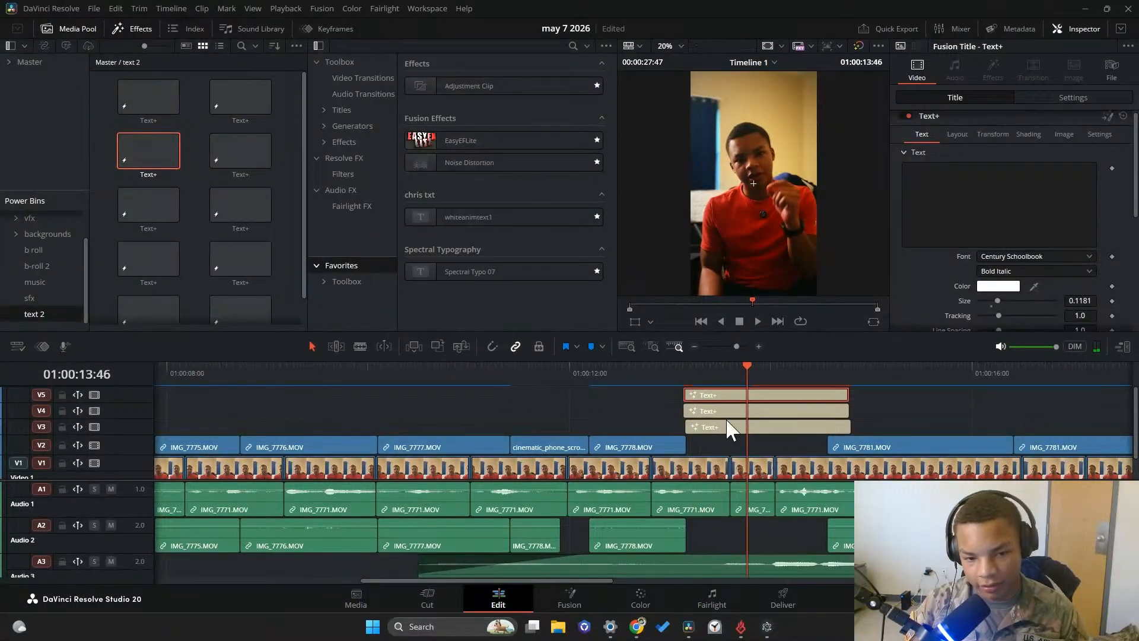
left_click_drag(686, 410, 771, 394)
mouse_move(717, 369)
left_mouse_down()
mouse_move(703, 376)
mouse_move(785, 374)
mouse_move(701, 374)
left_mouse_up()
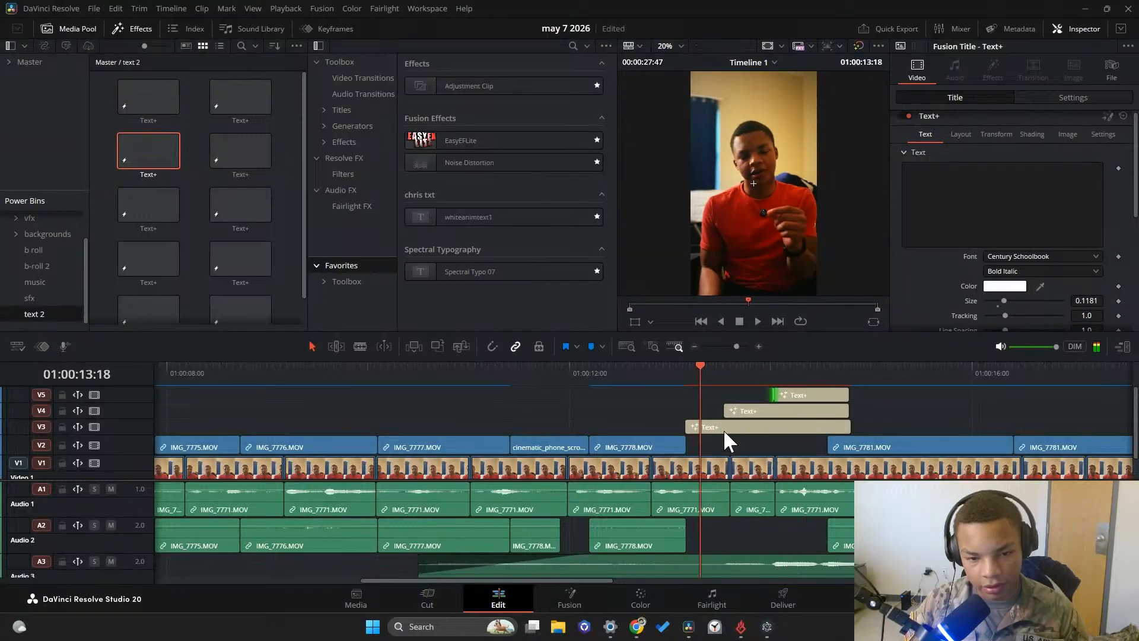
Enter "avoiding" as the text of the title on V3
left_click(725, 433)
left_click(954, 185)
type("avoding")
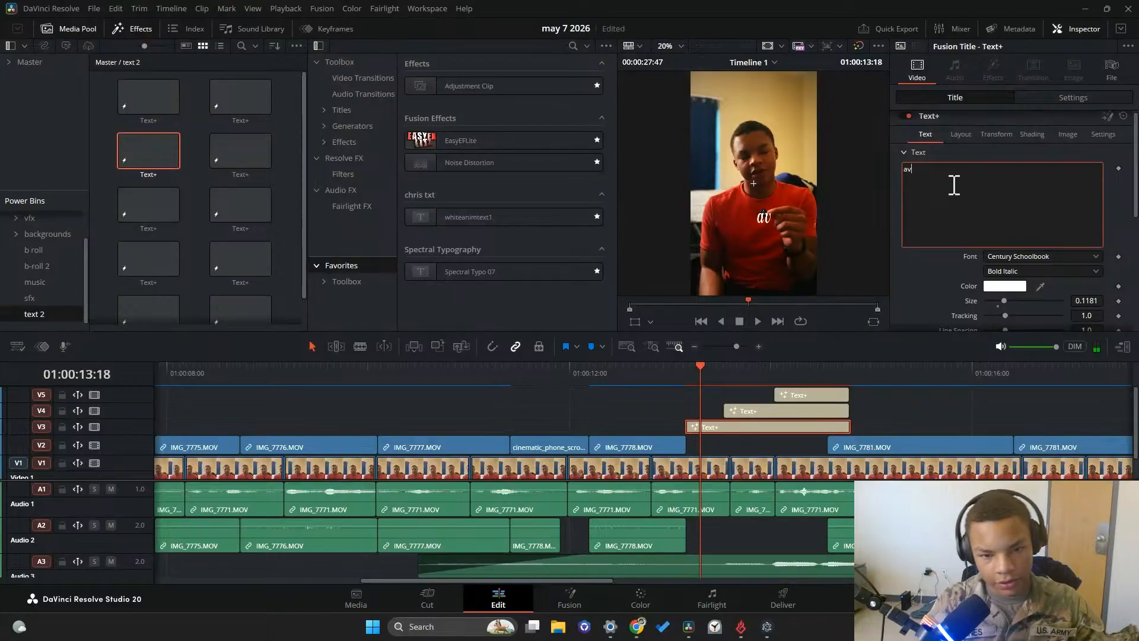
key("BackSpace")
key("BackSpace")
key("BackSpace")
key("BackSpace")
key("BackSpace")
key("BackSpace")
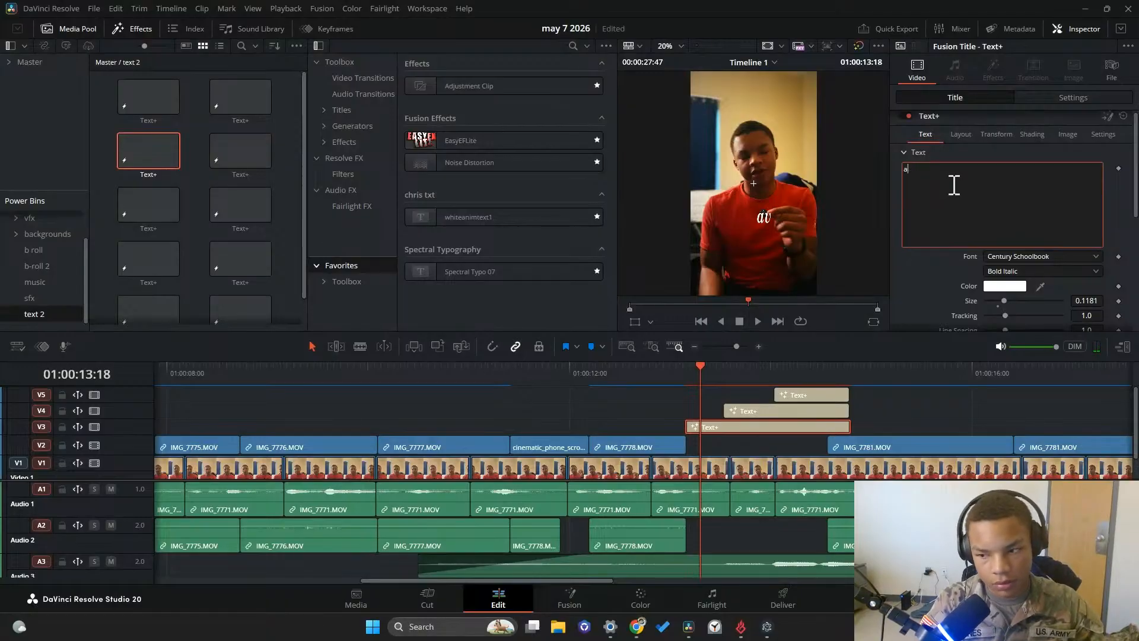
type("vodin")
key("BackSpace")
key("BackSpace")
key("BackSpace")
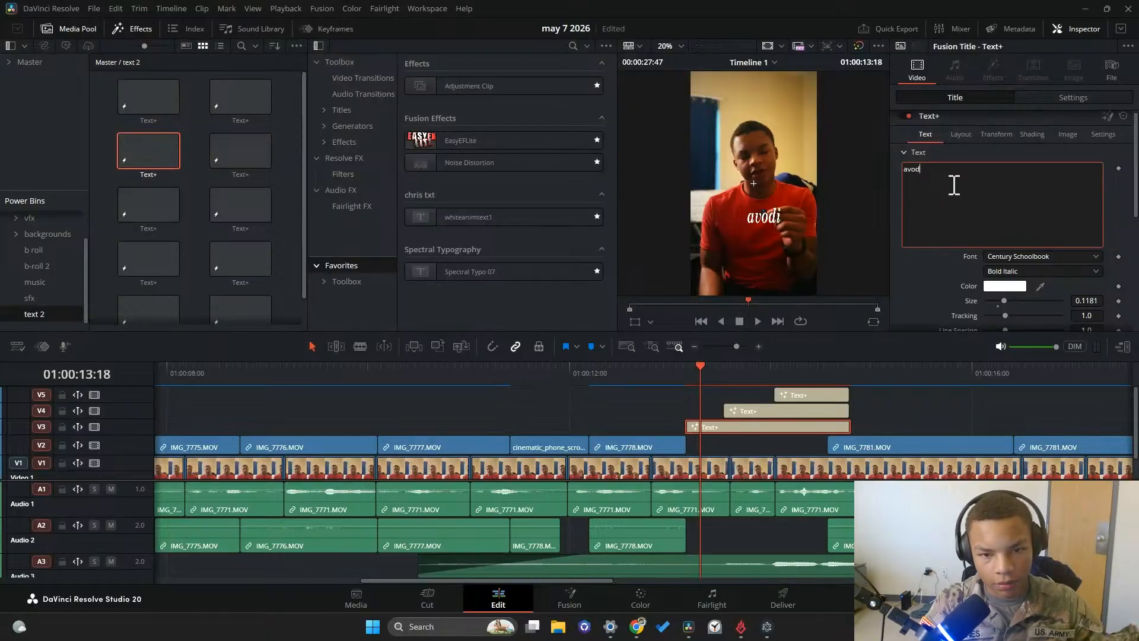
type("iding")
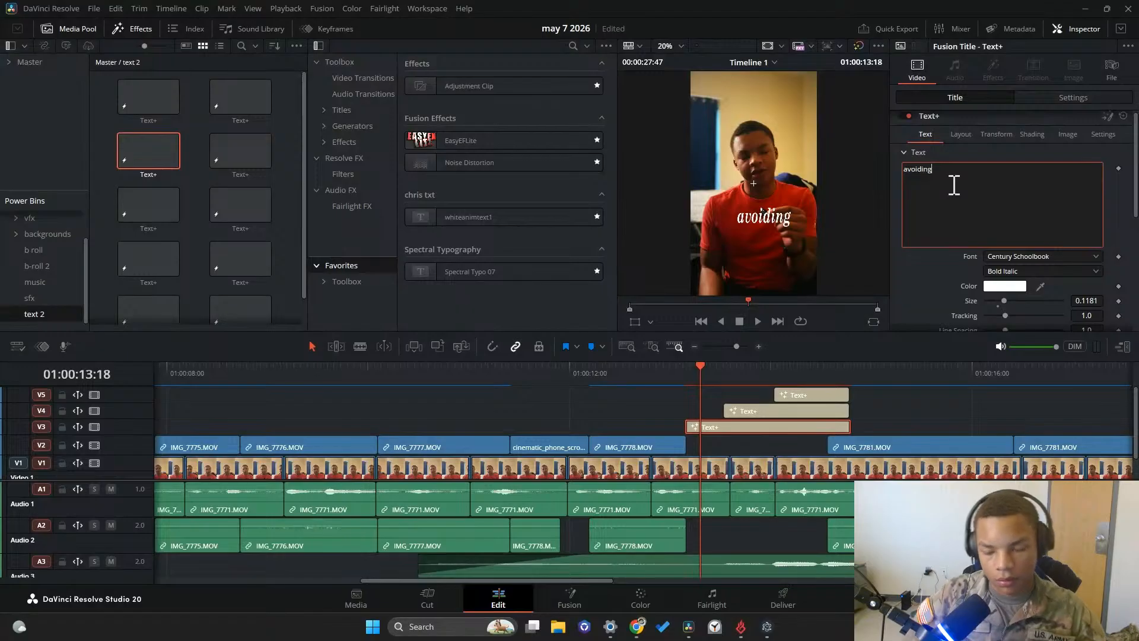
Enter "everything" as the text of the V4 title and "again" as the text of the V5 title
left_click(802, 411)
left_click(986, 198)
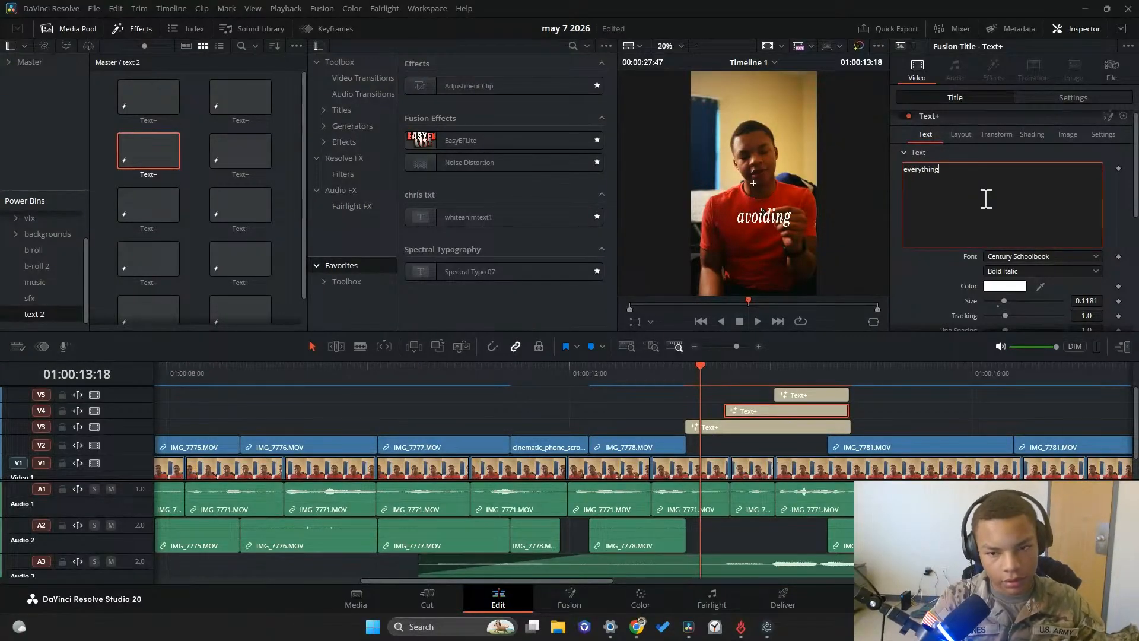
left_click(824, 394)
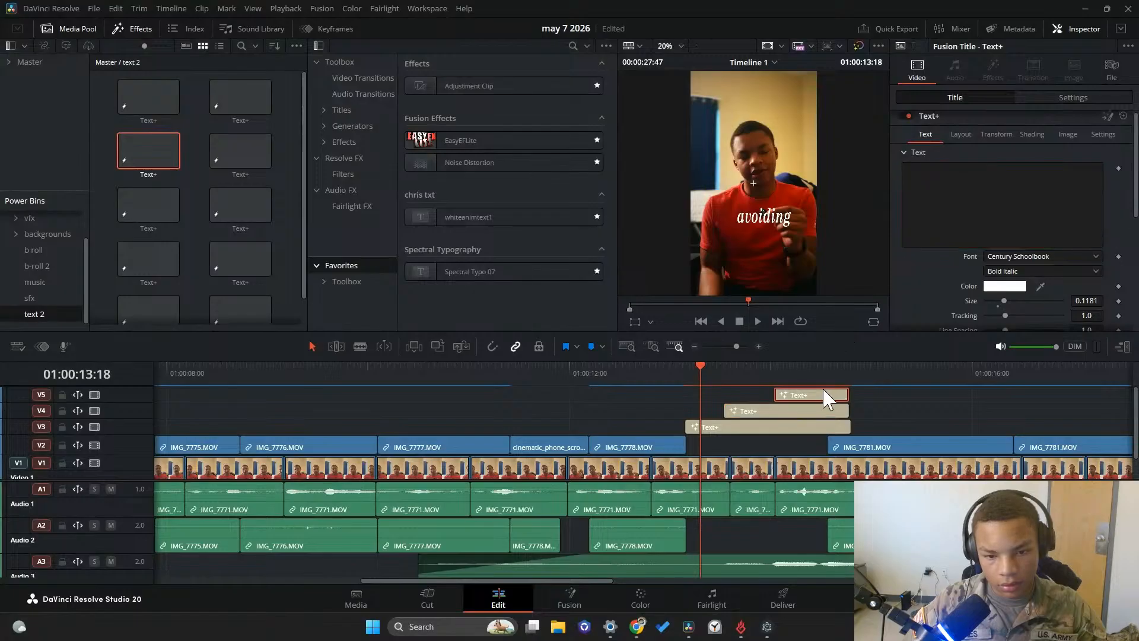
key("i")
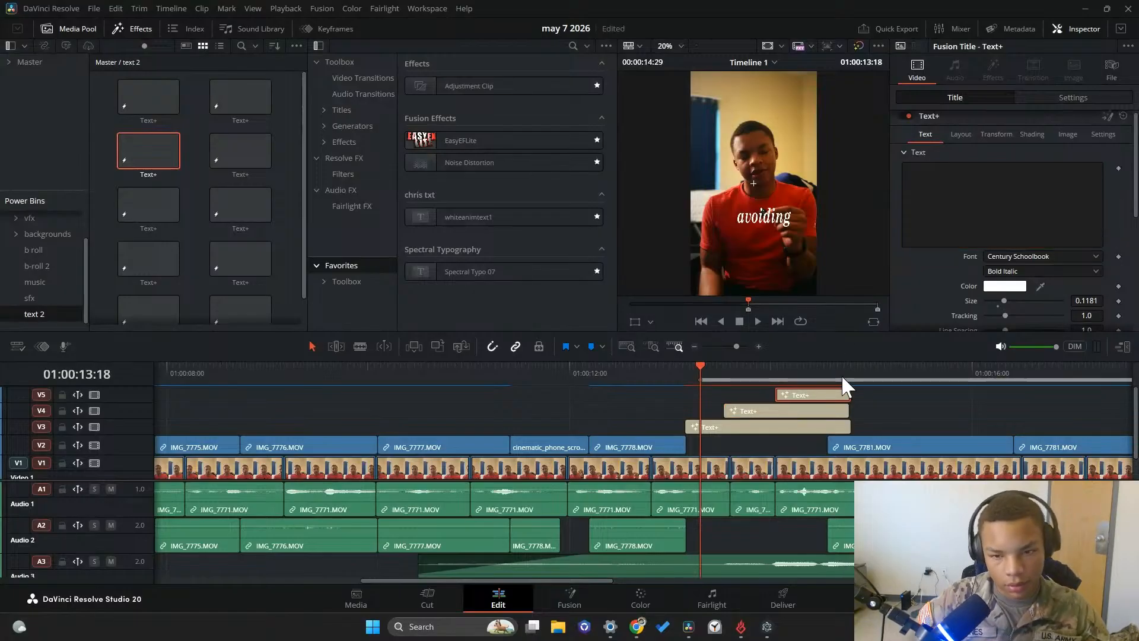
left_click(896, 395)
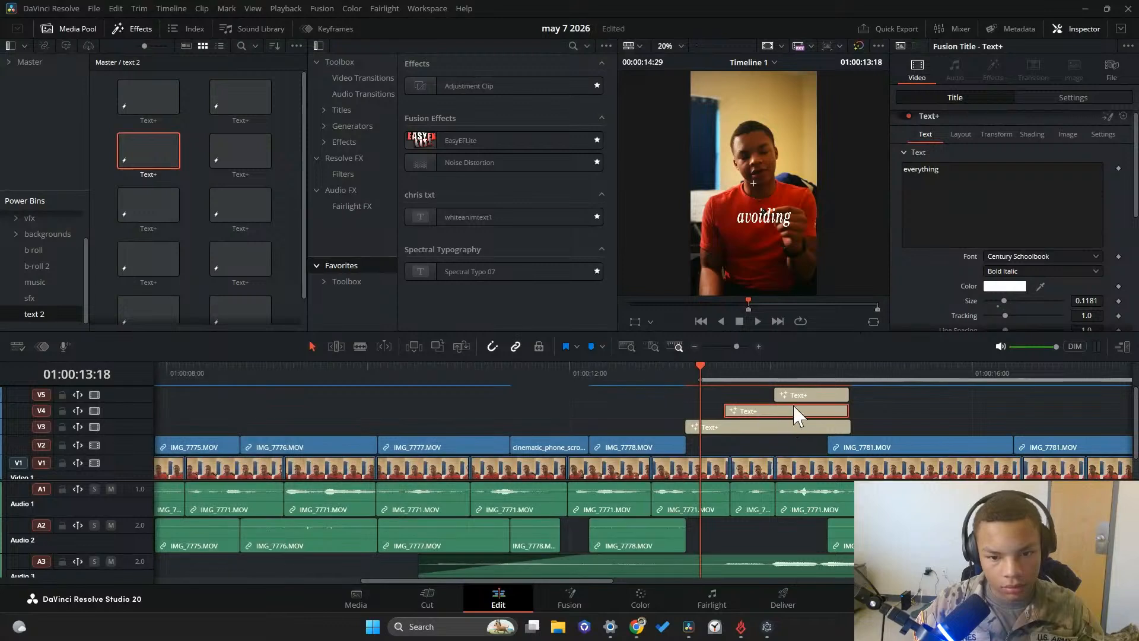
left_click(796, 396)
left_click(967, 187)
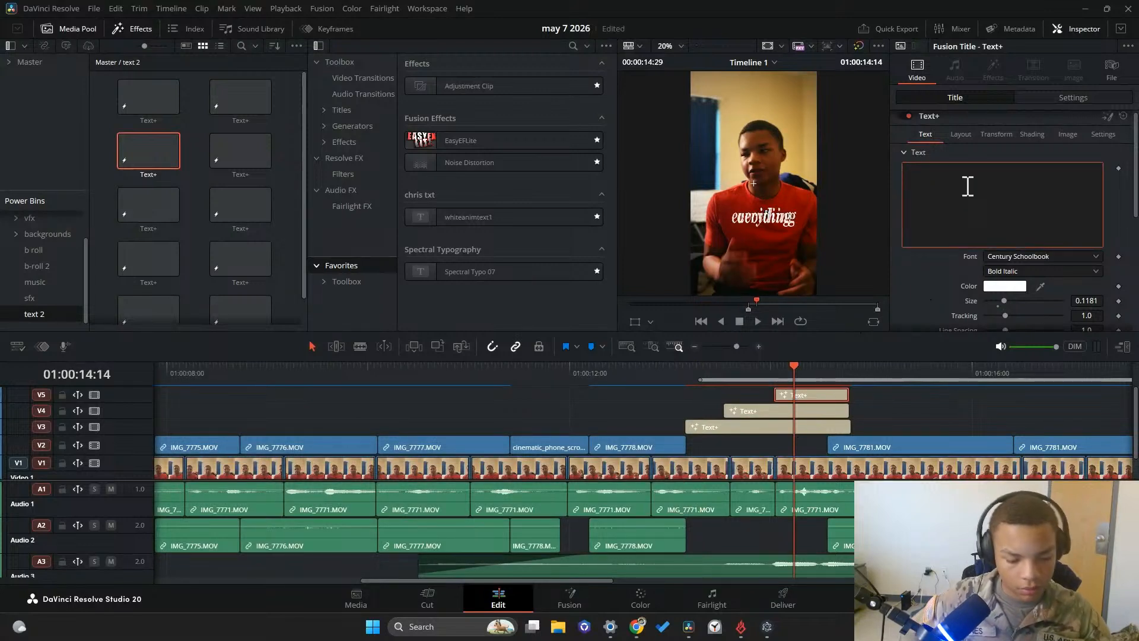
type("aga")
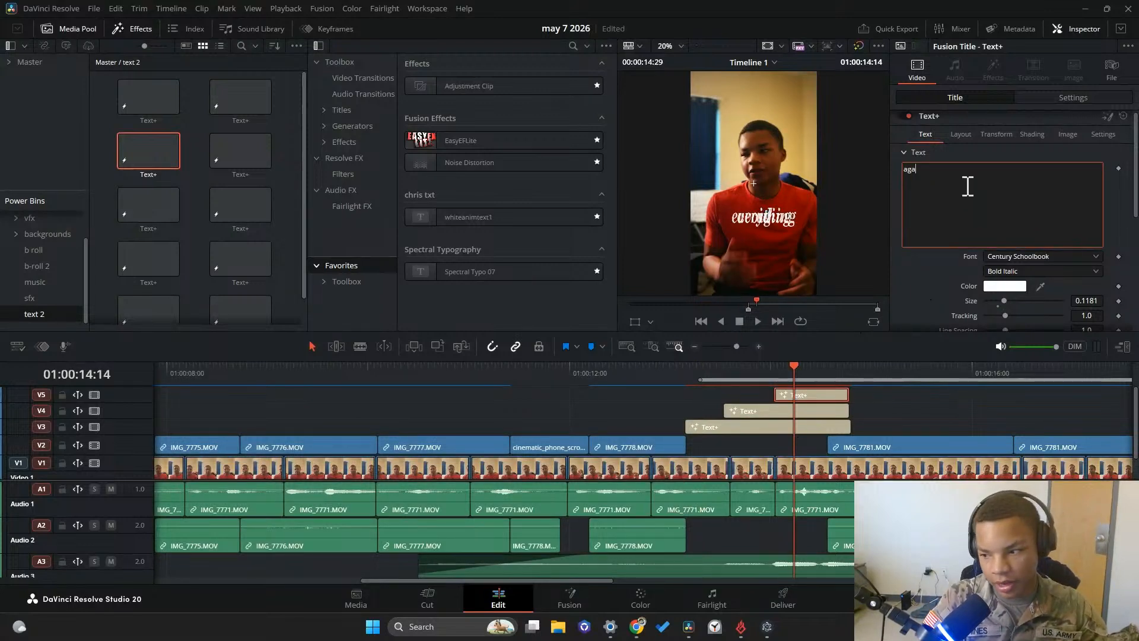
type("in")
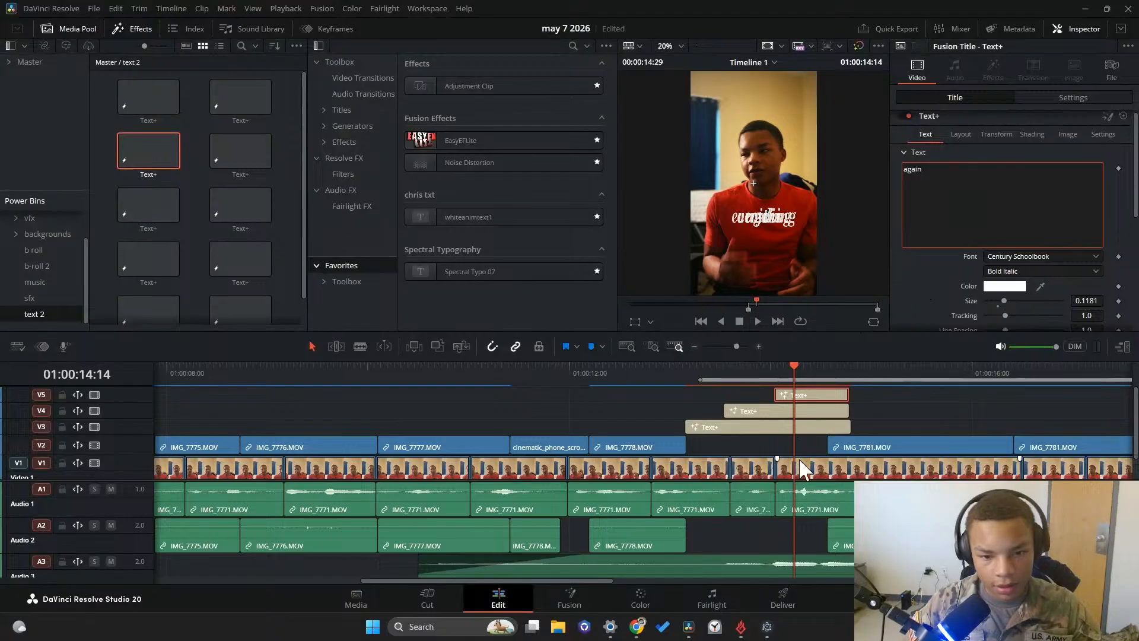
Trim the ends of the "avoiding" and "everything" titles so each stops where the next word's title begins
mouse_move(718, 380)
left_mouse_down()
mouse_move(707, 386)
mouse_move(719, 387)
left_mouse_up()
left_click_drag(849, 428, 774, 410)
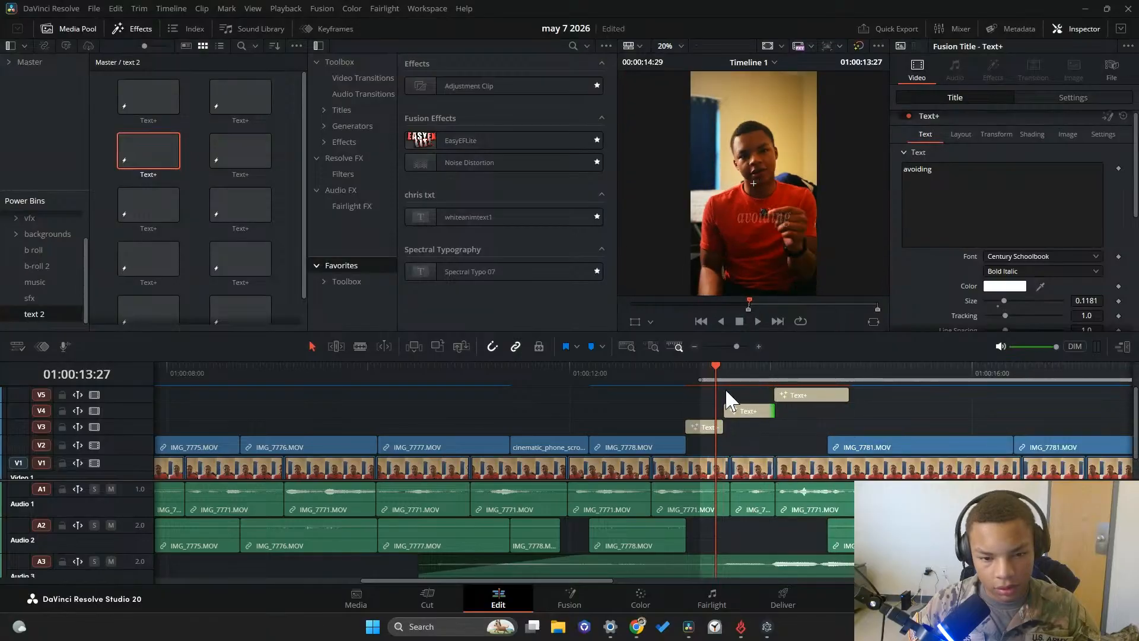
Play back the line and extend the ends of the "avoiding" and "everything" titles so each overlaps the start of the next word's title
left_click(666, 372)
left_click(757, 322)
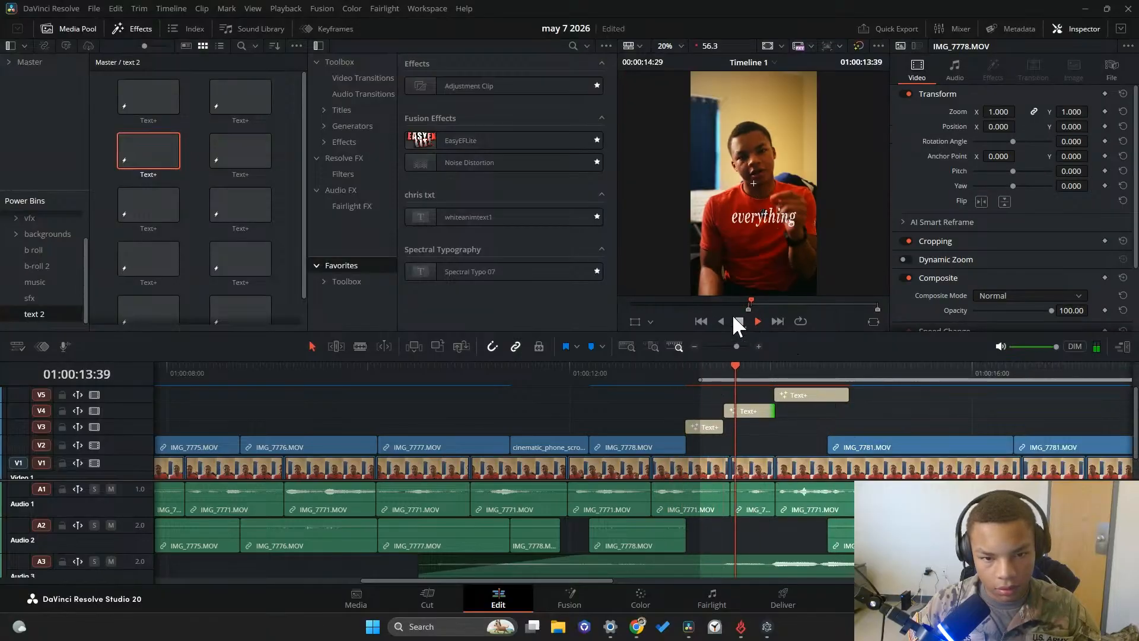
left_click(694, 369)
left_click_drag(669, 383, 660, 377)
key("space")
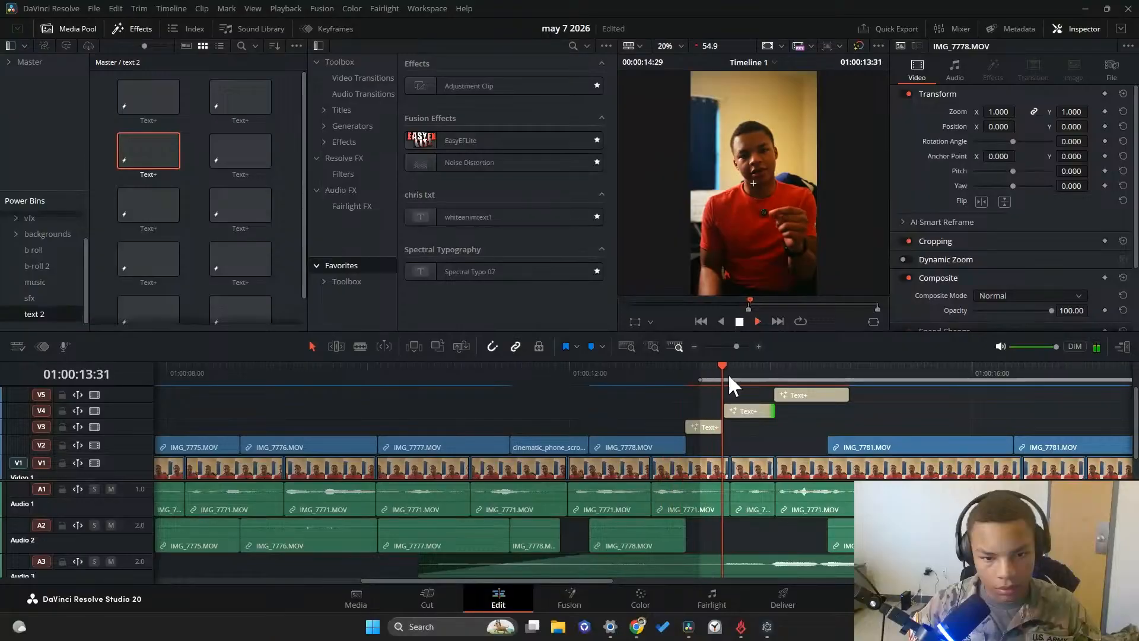
key("space")
left_click_drag(723, 428, 804, 410)
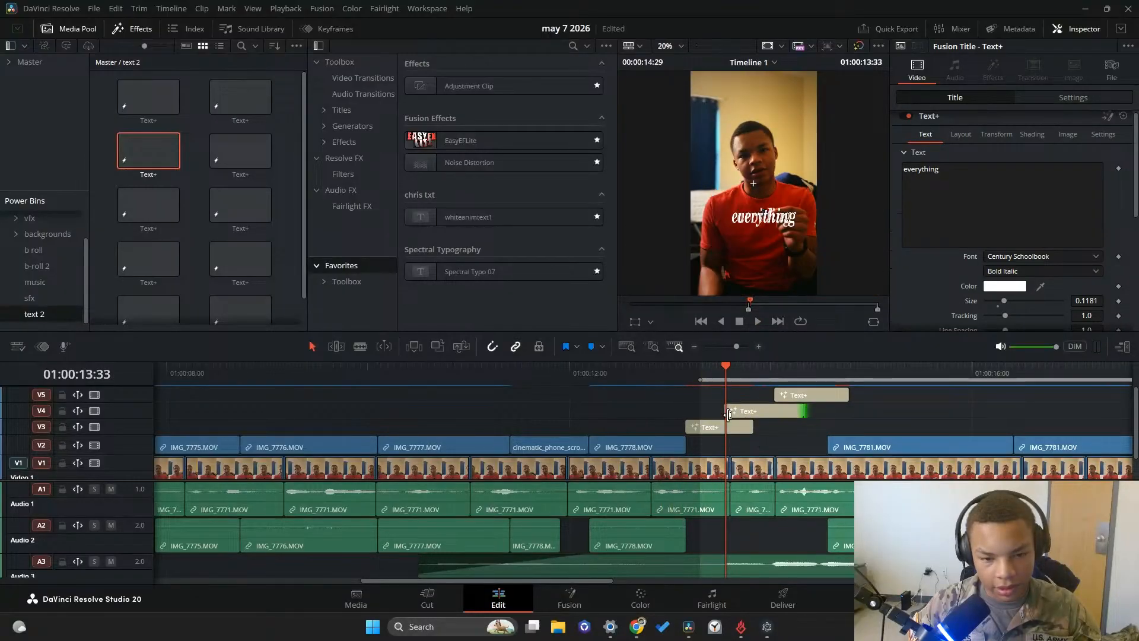
Play back the overlapping titles and raise the "everything" title on V4 by setting its Position Y to -258
left_click_drag(724, 372, 678, 373)
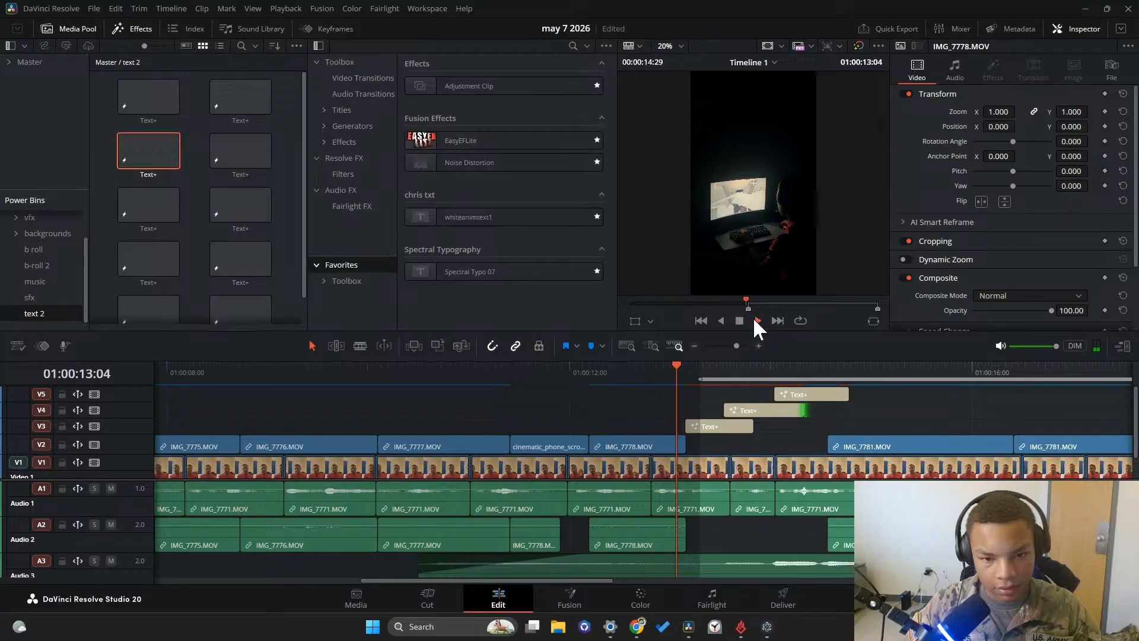
left_click(757, 321)
left_click_drag(759, 372, 716, 376)
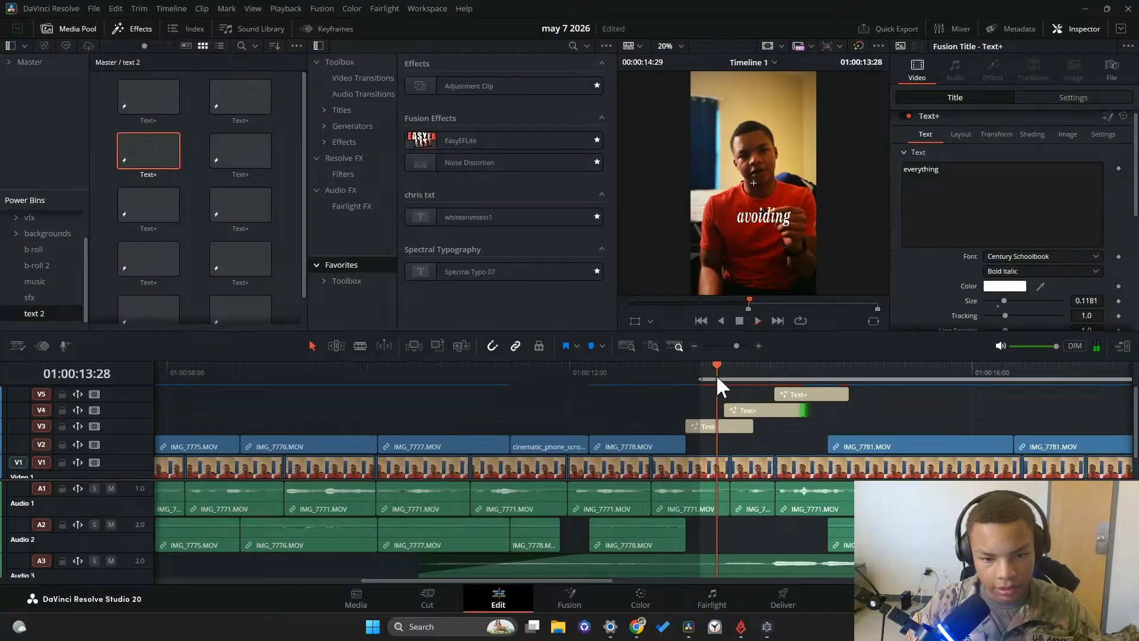
left_click(745, 411)
left_click(1073, 99)
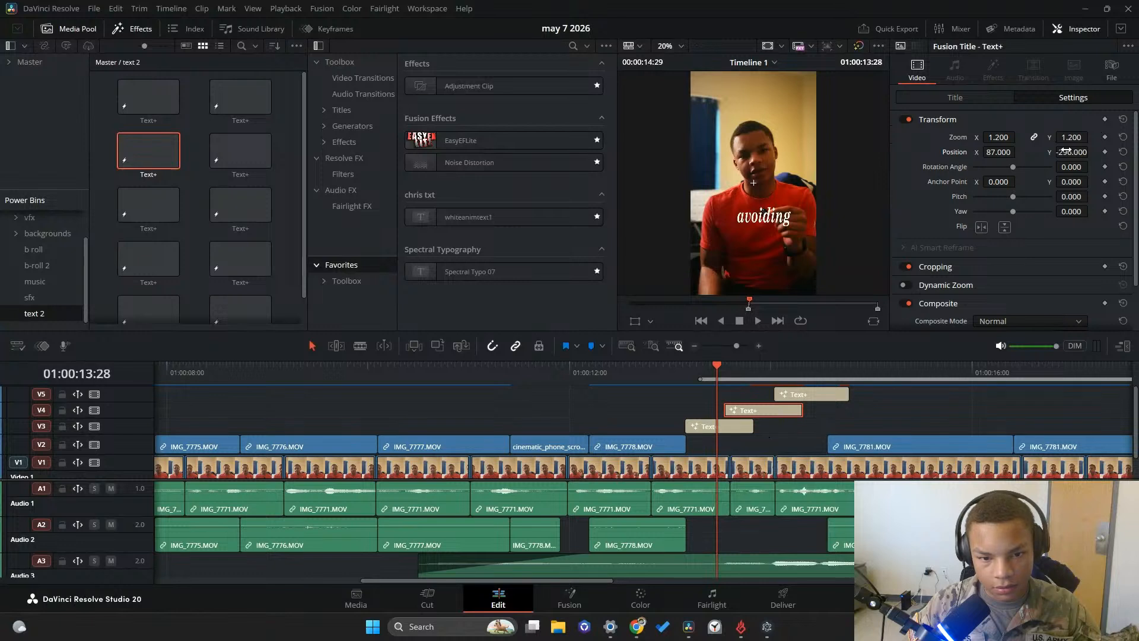
left_click_drag(733, 369, 742, 368)
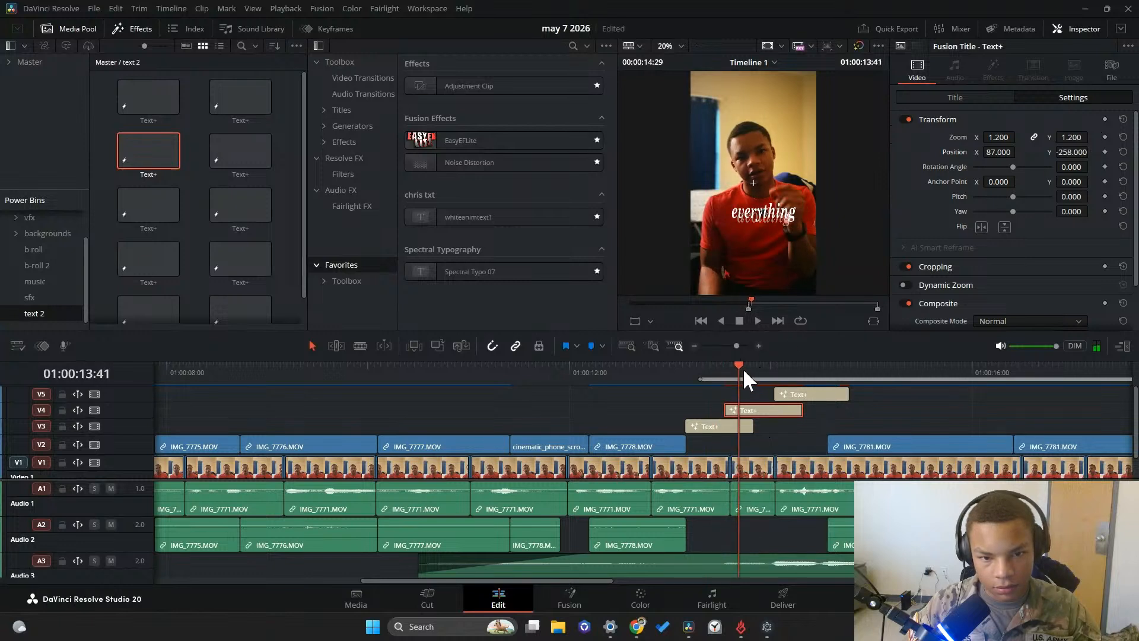
Raise the "everything" title to Y position -161 and the "again" title to Y position -22
left_click_drag(1074, 152, 1057, 178)
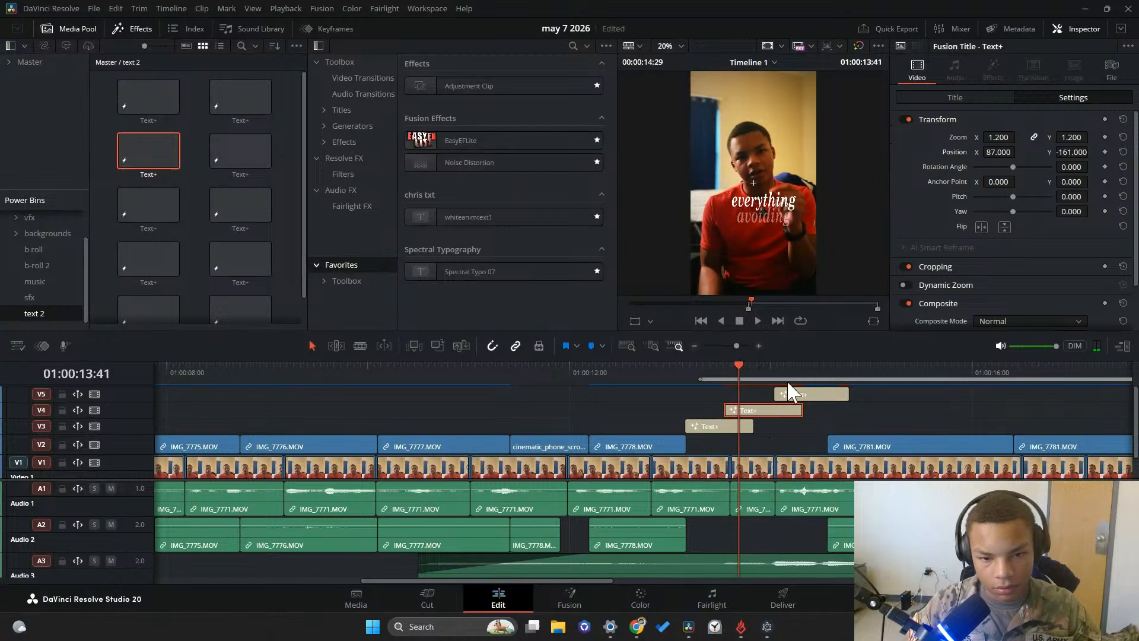
left_click(746, 374)
left_click_drag(746, 374, 797, 373)
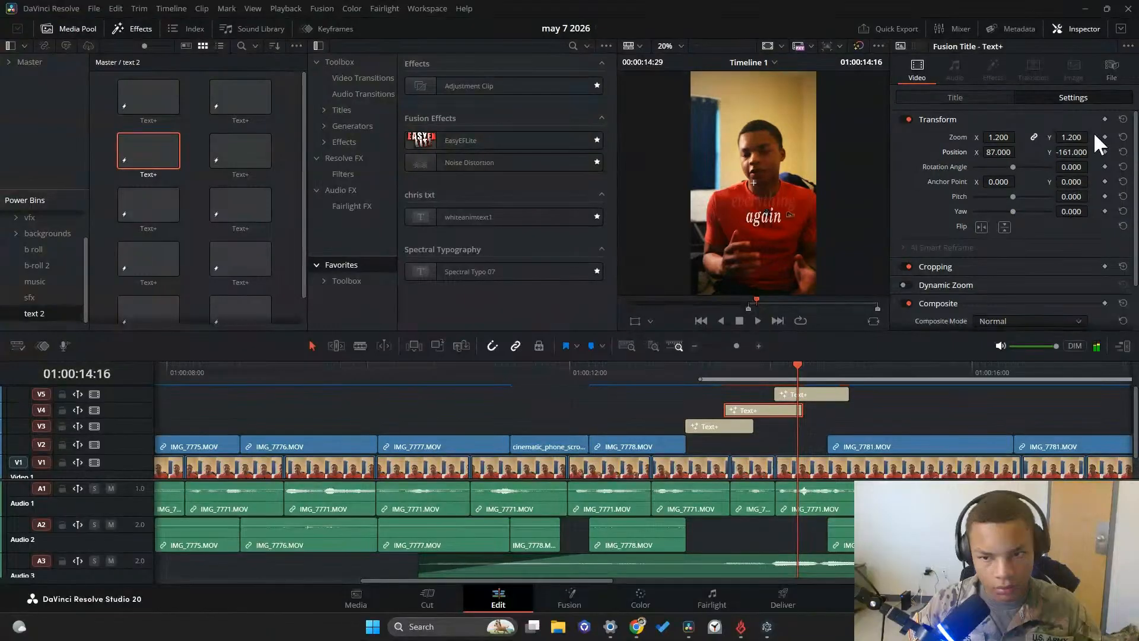
left_click_drag(1092, 152, 1065, 156)
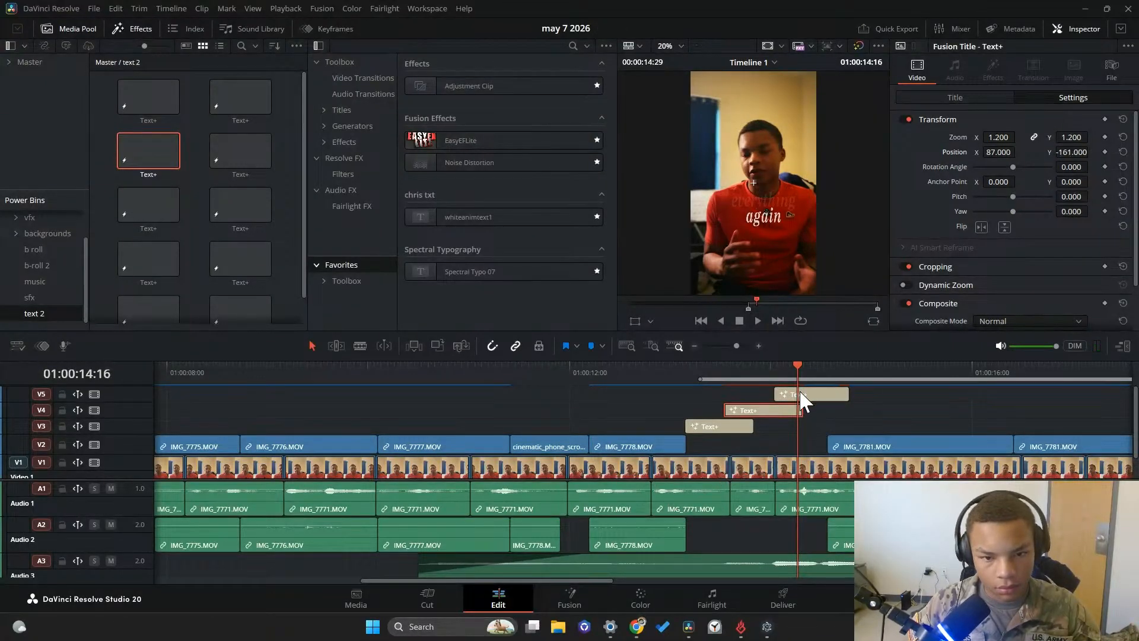
left_click(800, 394)
left_click_drag(1069, 154, 1109, 153)
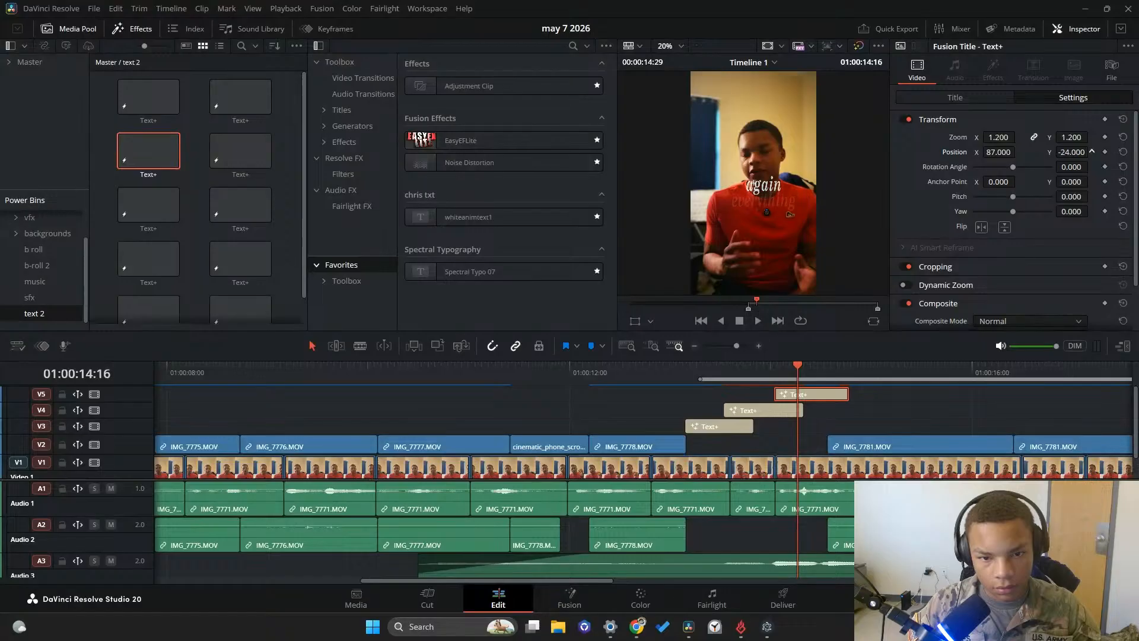
Move the "again" title on V5 earlier so it starts where the "avoiding" title ends, and play the title sequence back
left_click(777, 372)
left_click(759, 322)
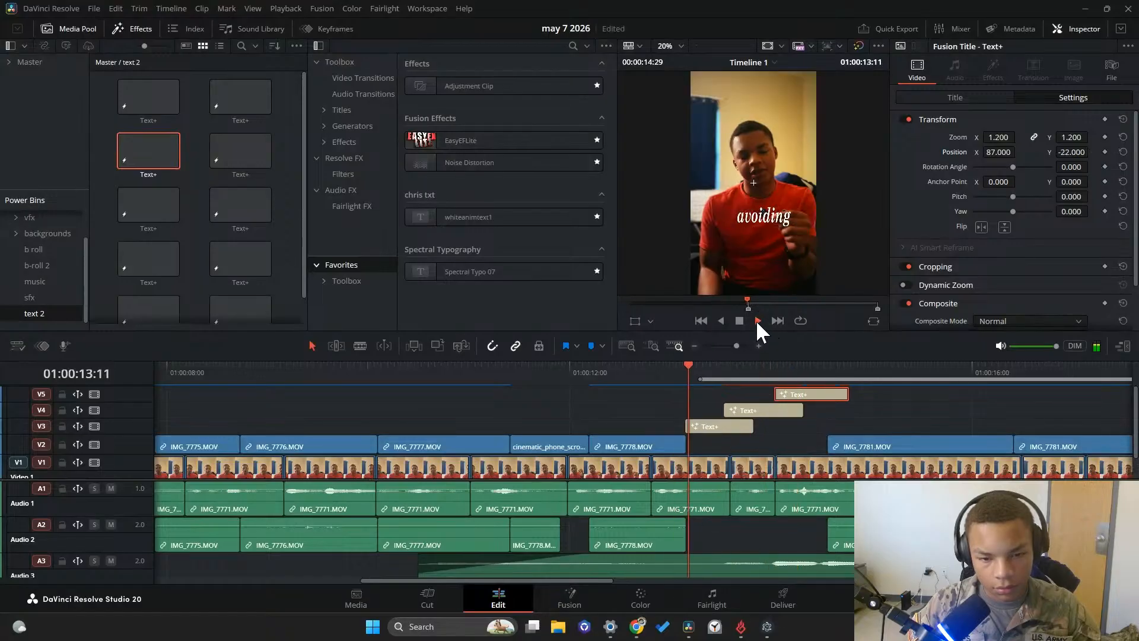
left_click(739, 317)
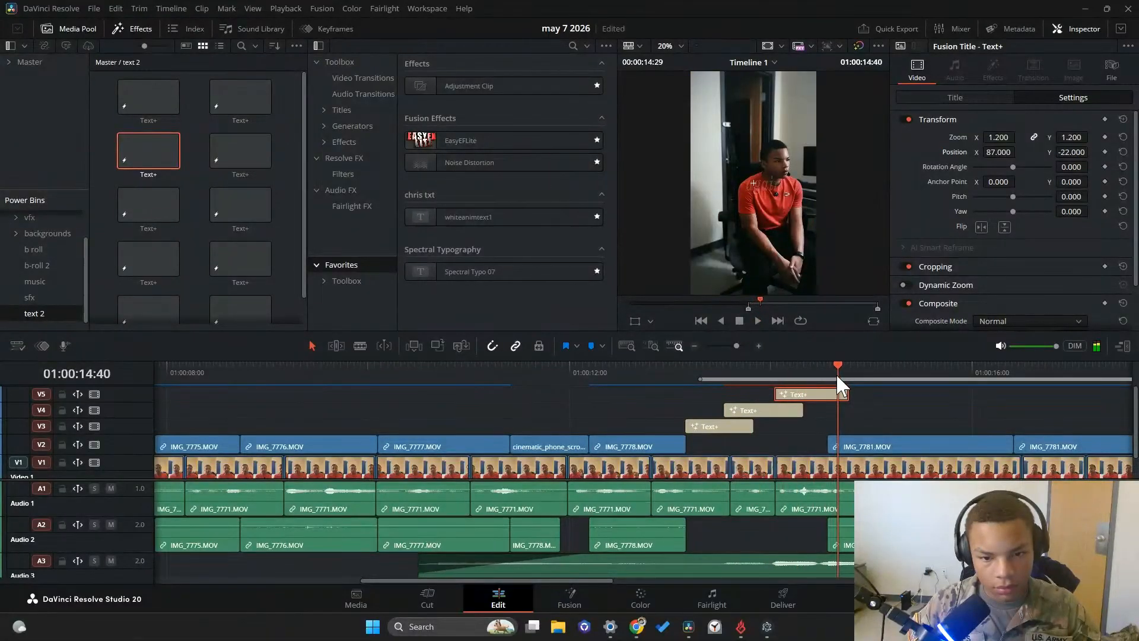
left_click_drag(835, 372, 737, 364)
key("space")
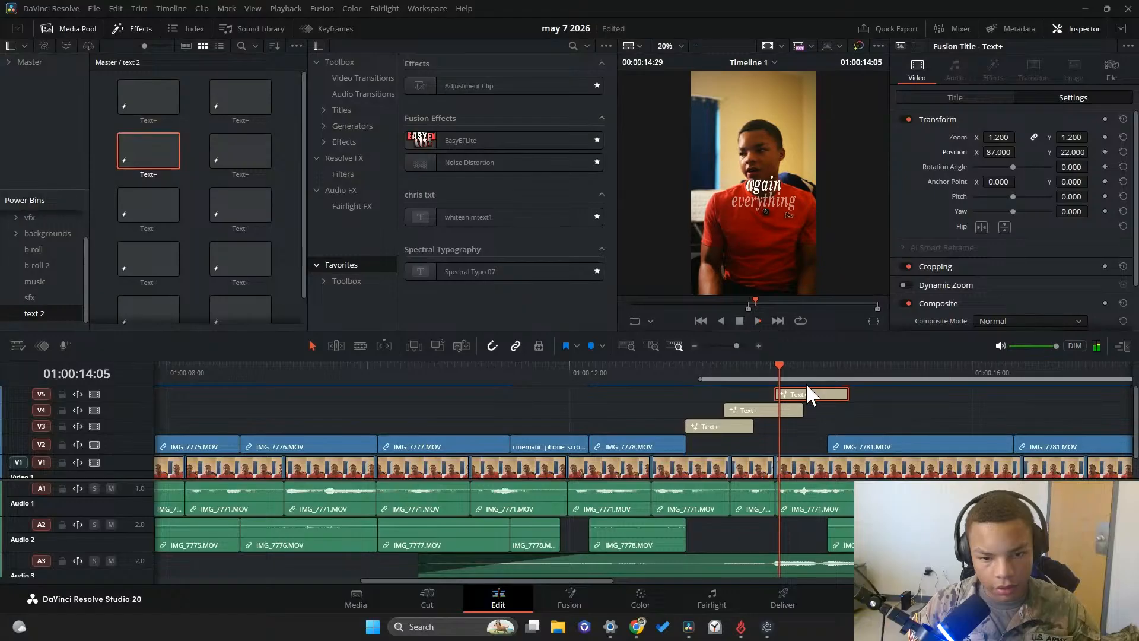
left_click_drag(800, 393, 699, 373)
left_click(756, 322)
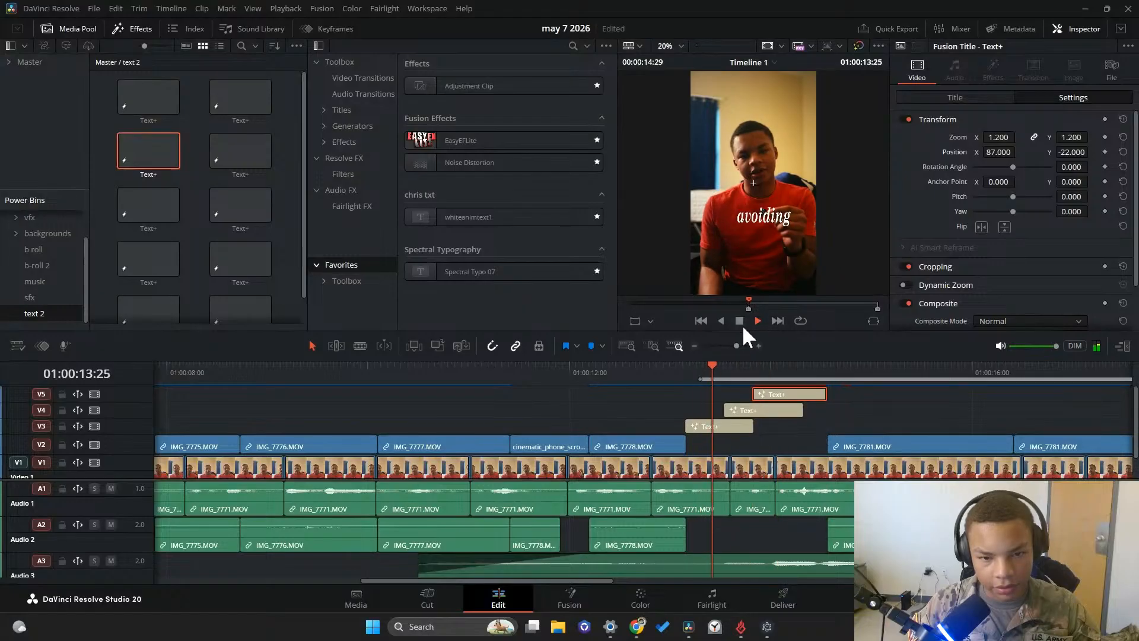
left_click(762, 322)
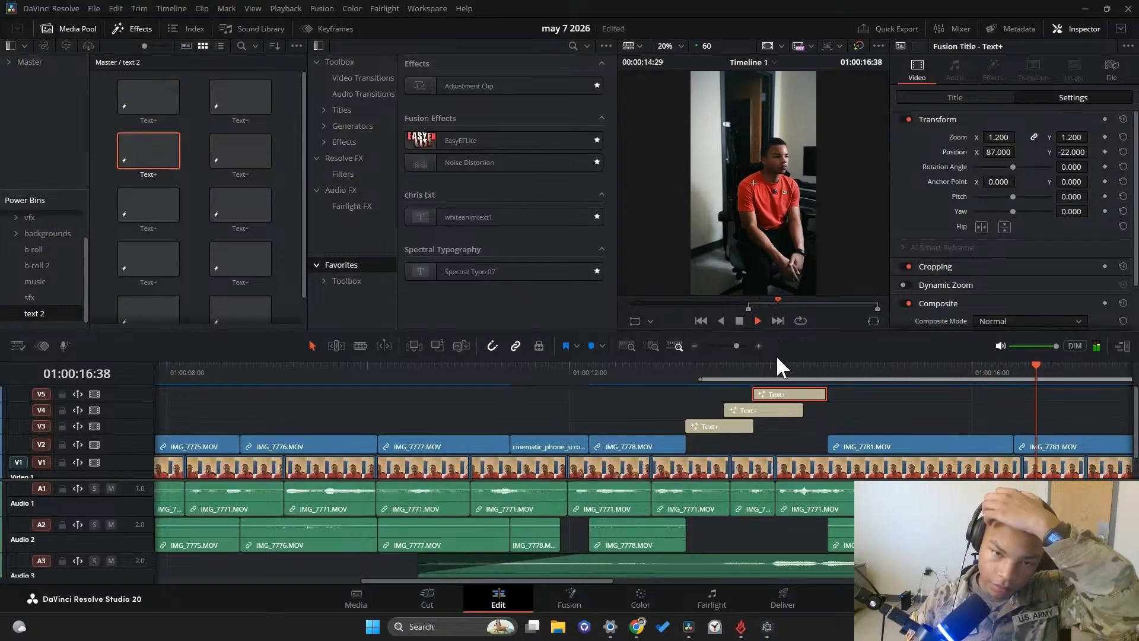
left_click(252, 372)
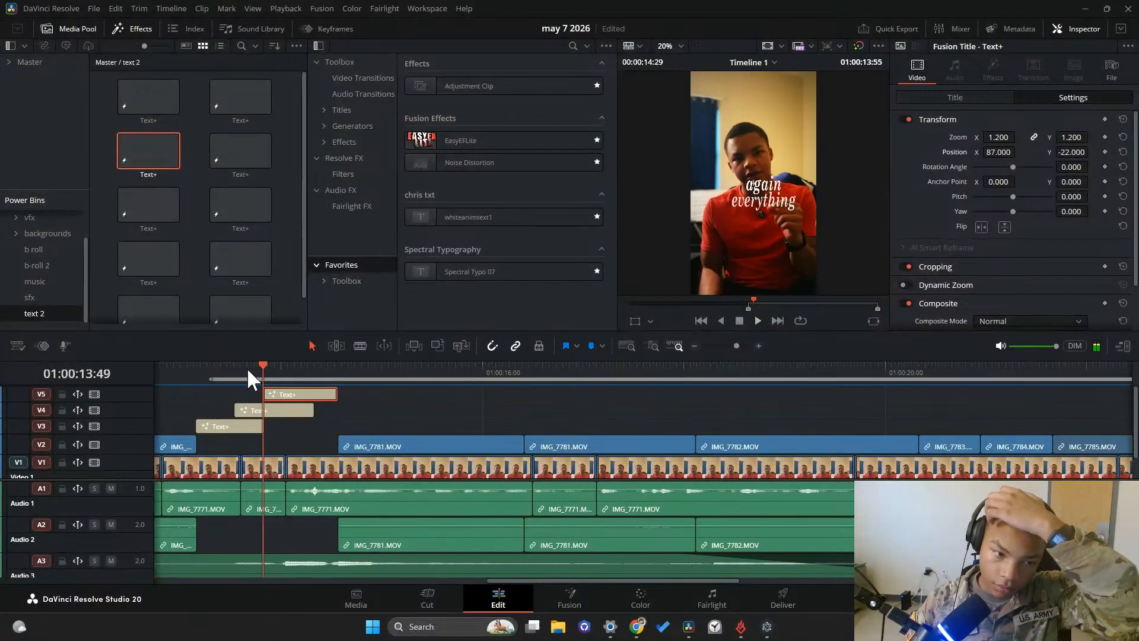
left_click(738, 322)
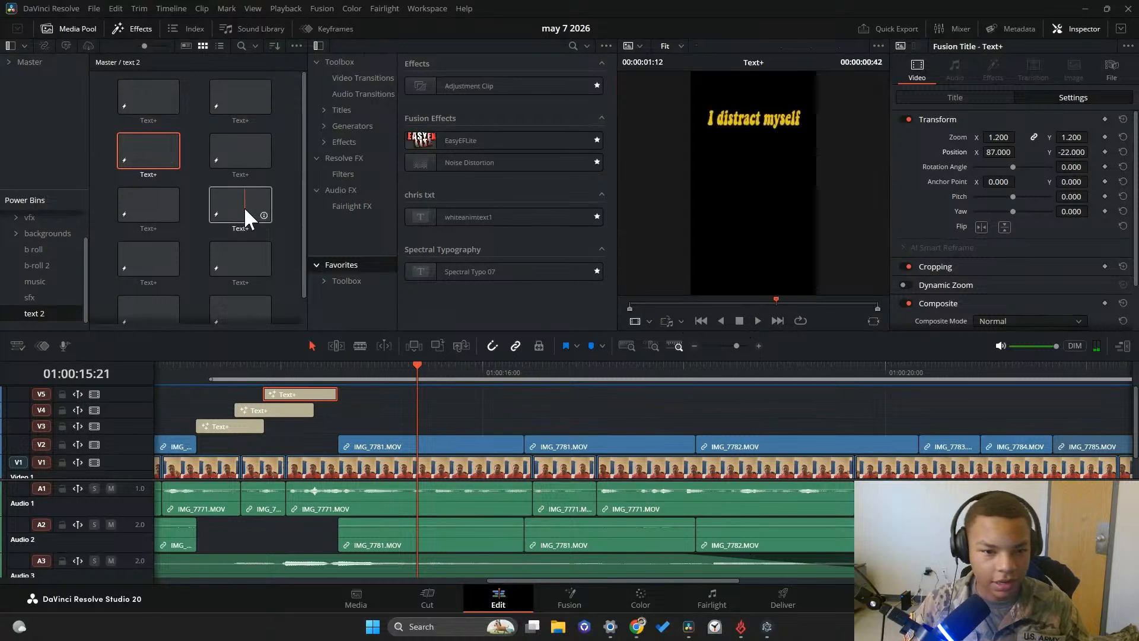
Place the "I'll lock in later" Text+ template from the text 2 bin on track V3 above the IMG_7781 clips and play it back
scroll(227, 205, "down", 1)
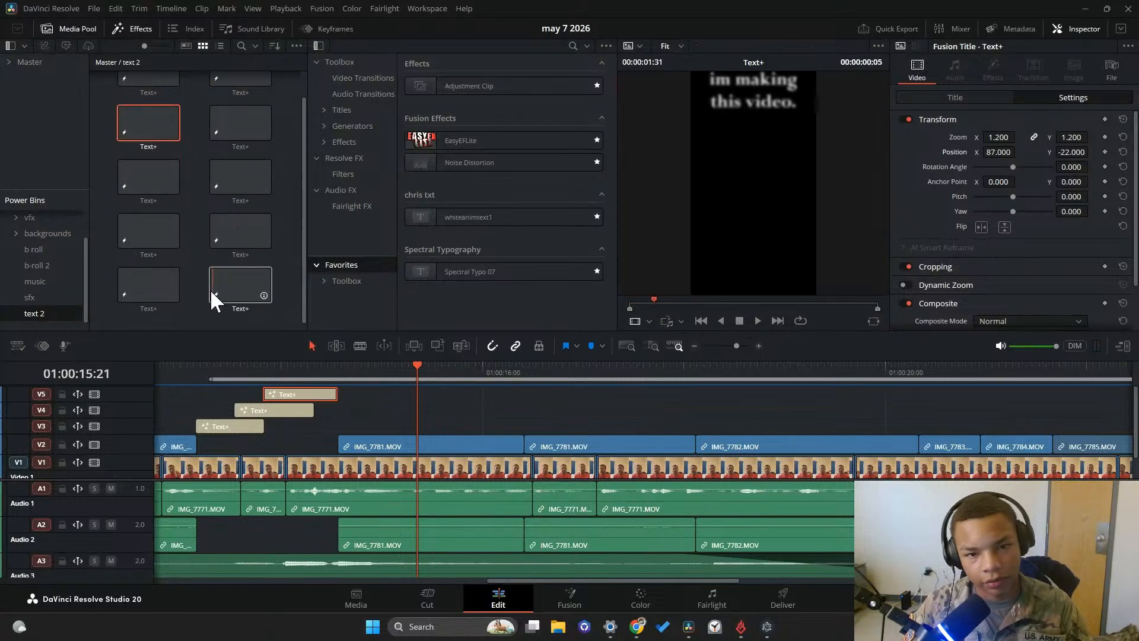
left_click(134, 246)
left_click_drag(134, 247, 480, 366)
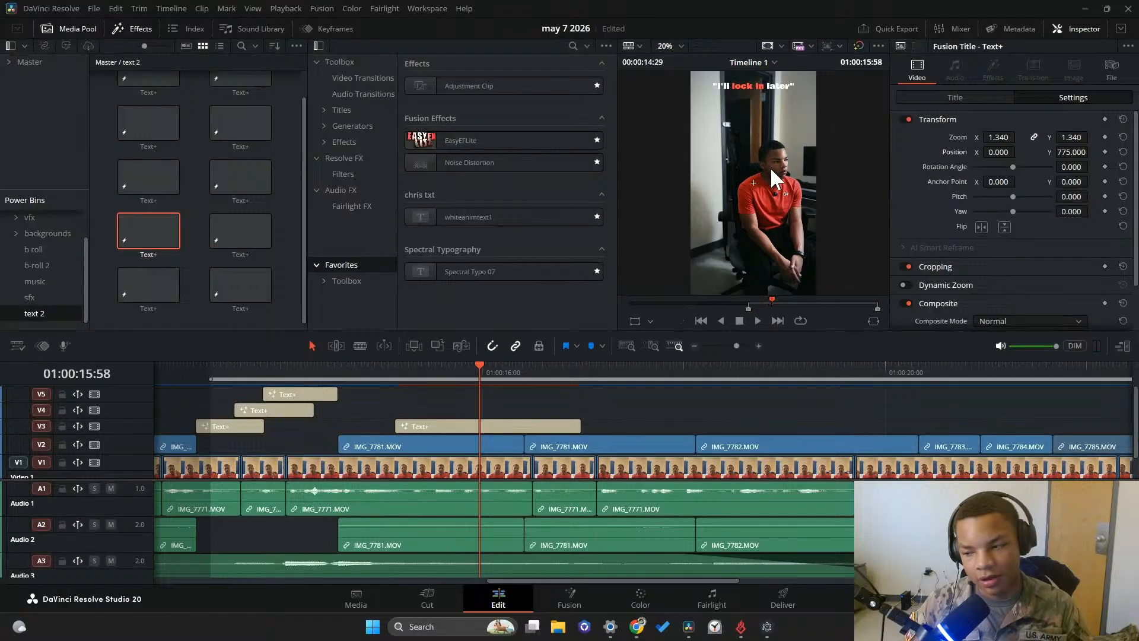
left_click(356, 392)
left_click(349, 391)
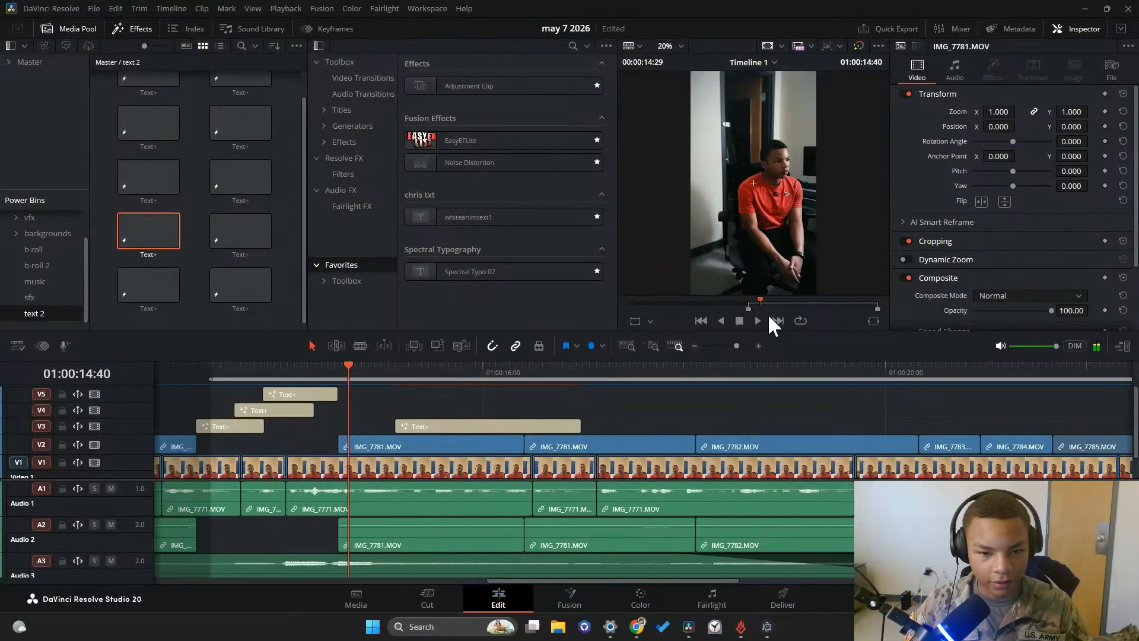
left_click(755, 321)
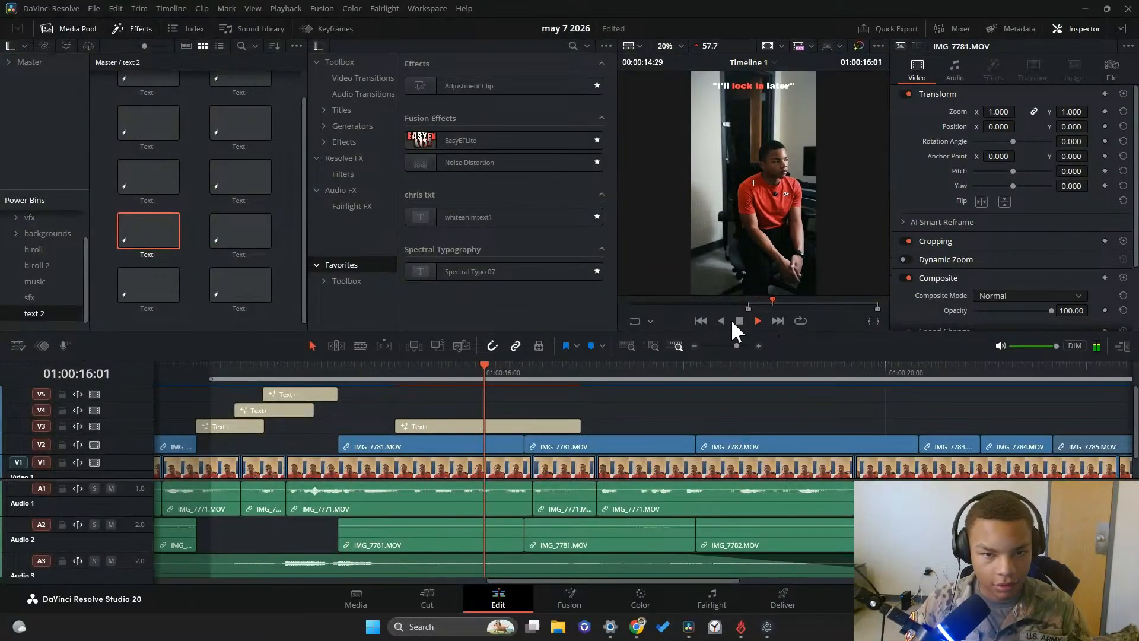
left_click(336, 392)
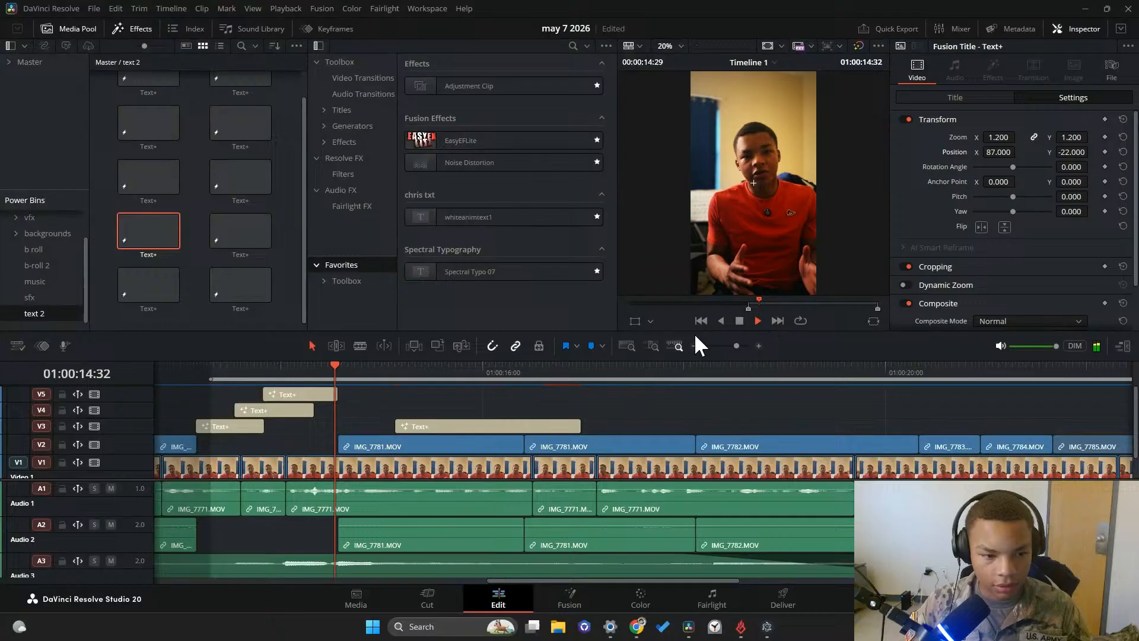
left_click(739, 320)
Replace the new title's text with the two lines "i thought I / was just undisiciplined", keeping the quotation marks
left_click(410, 427)
left_click(980, 97)
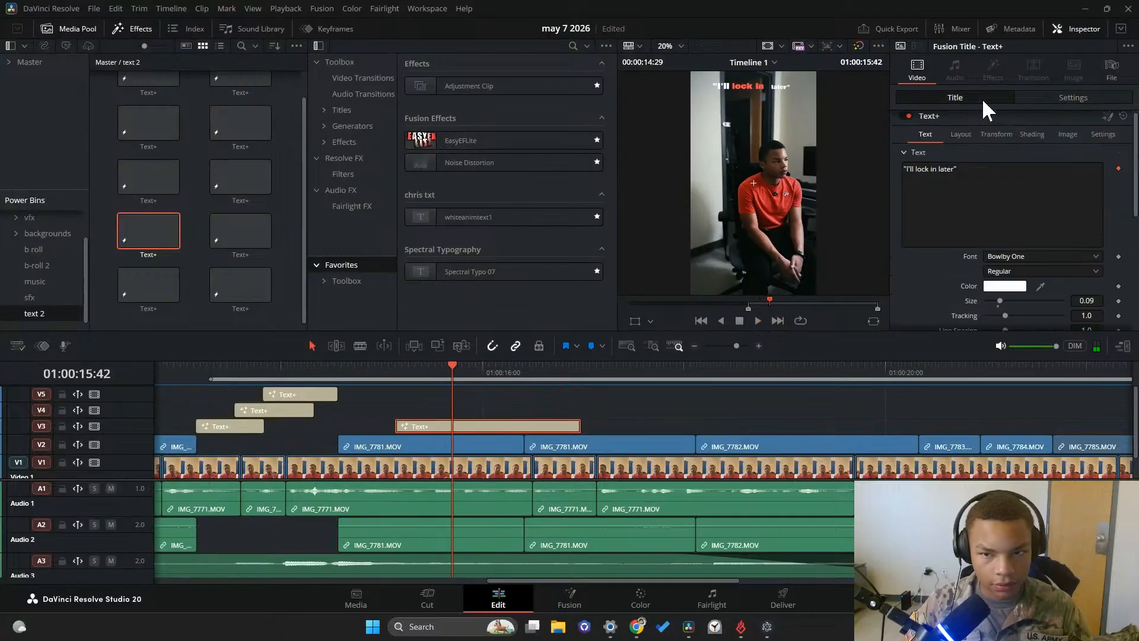
type("\"i")
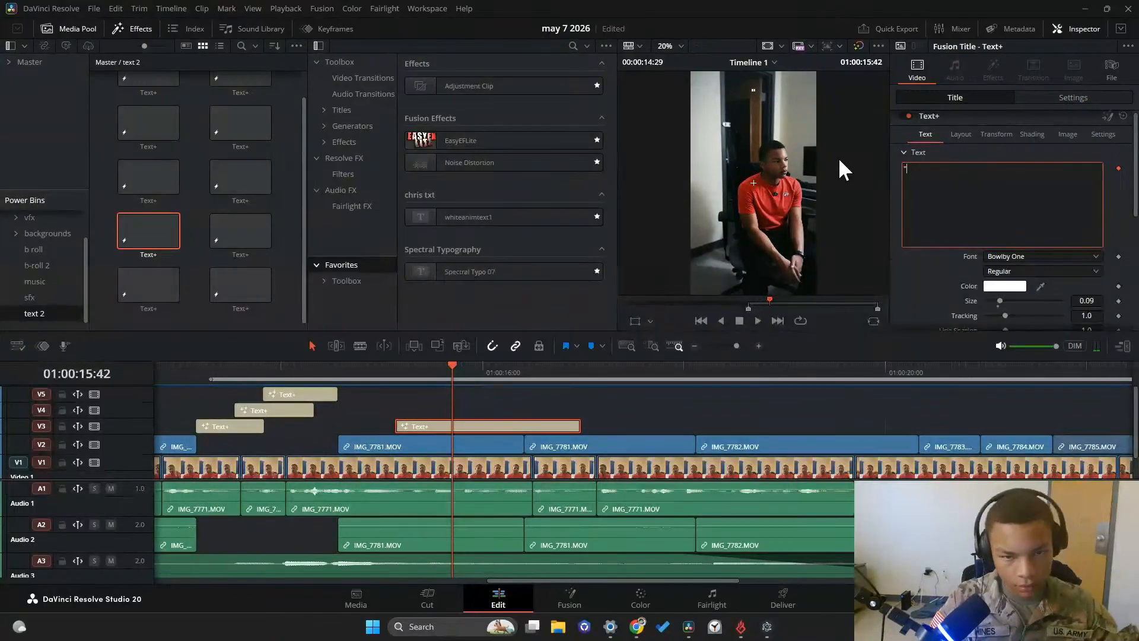
type(" thought I")
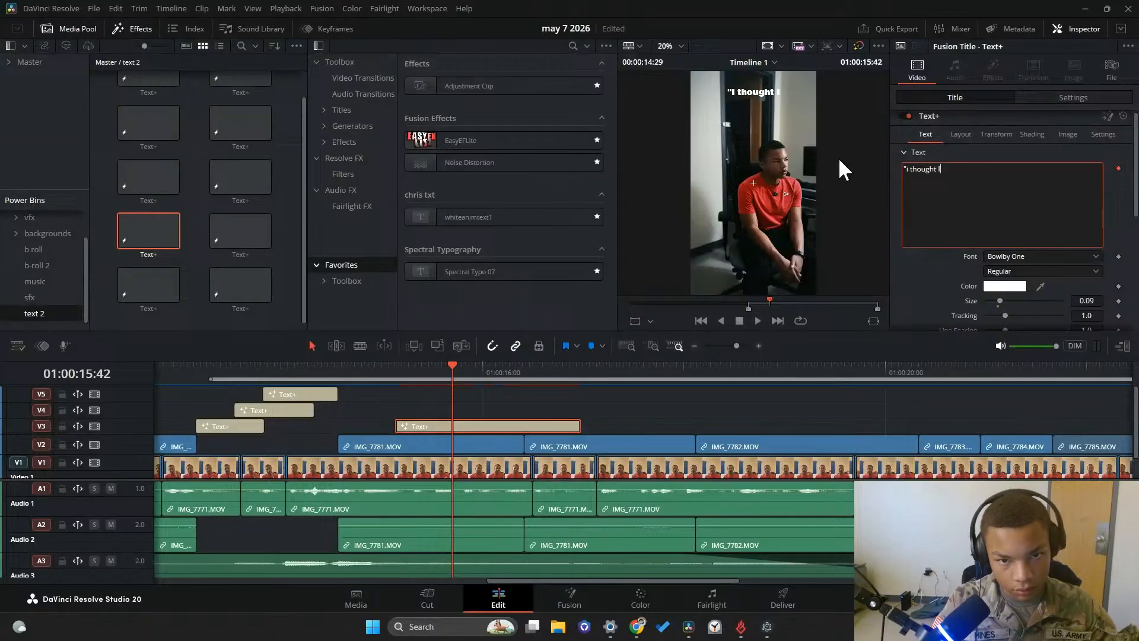
key("Return")
type("was just unds")
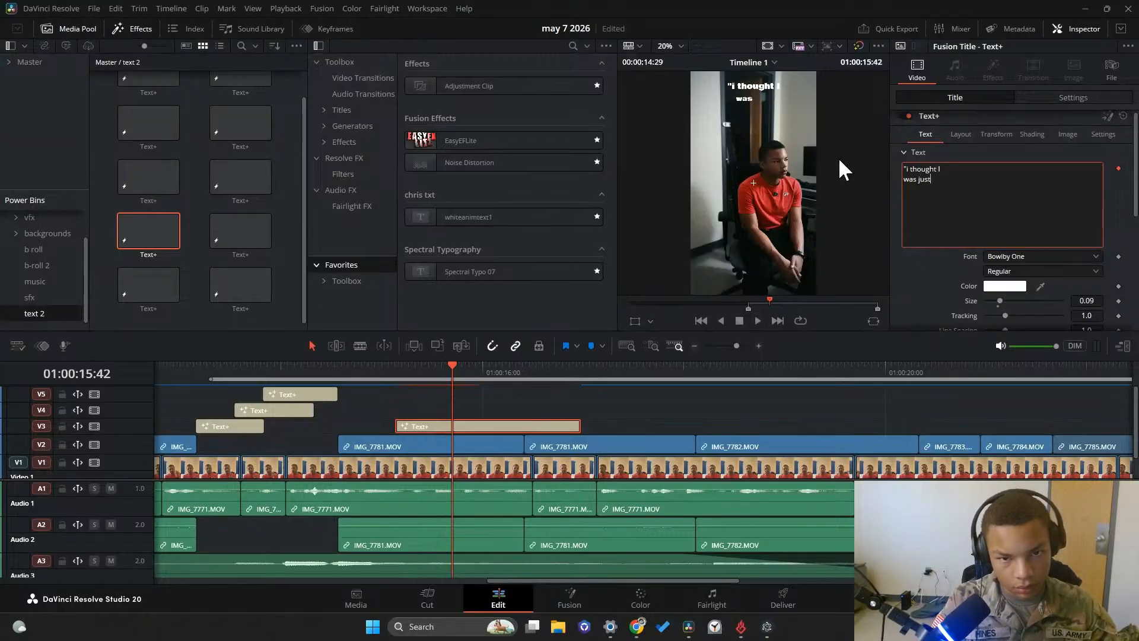
key("BackSpace")
key("BackSpace")
key("BackSpace")
key("BackSpace")
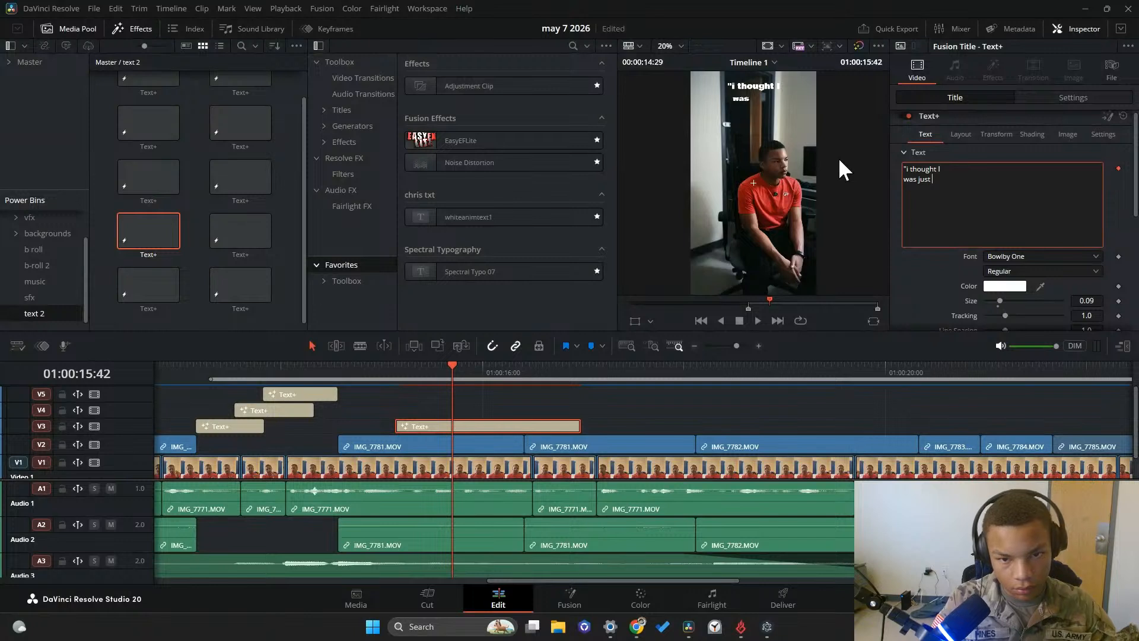
type("un")
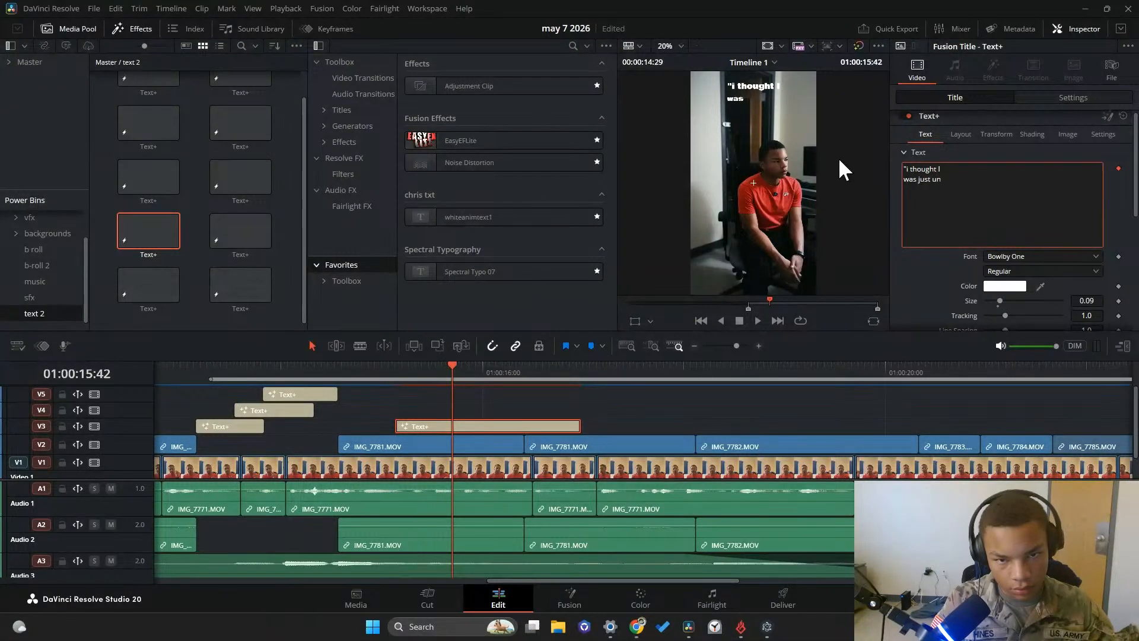
type("disiciplined")
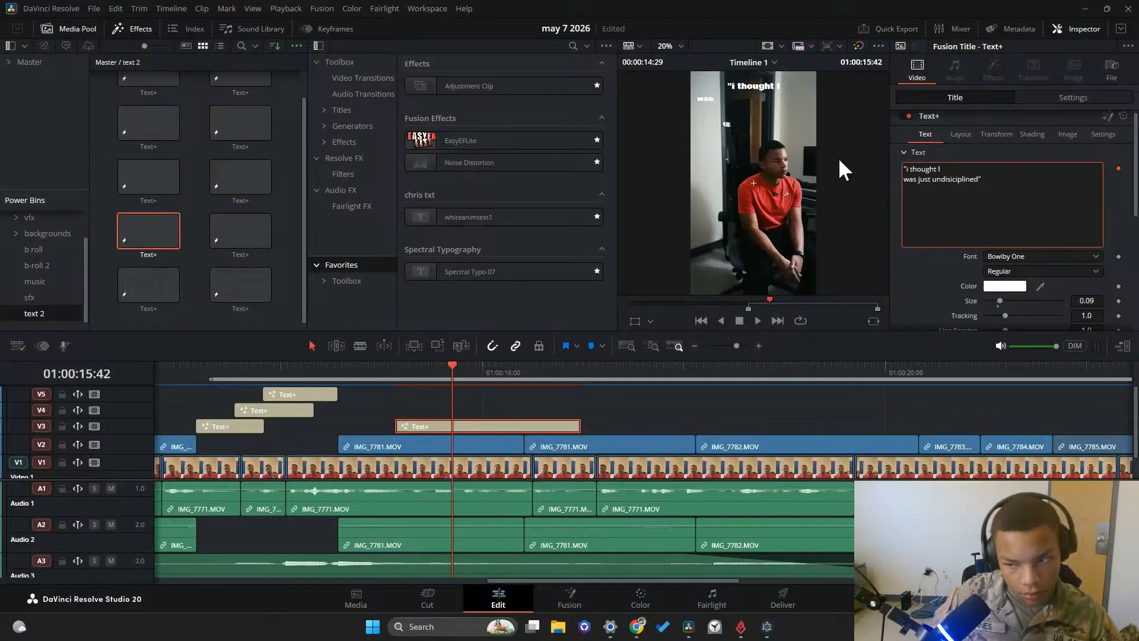
Lower the quote title over the seated shot by setting its Y position to 597
left_click_drag(474, 371, 510, 372)
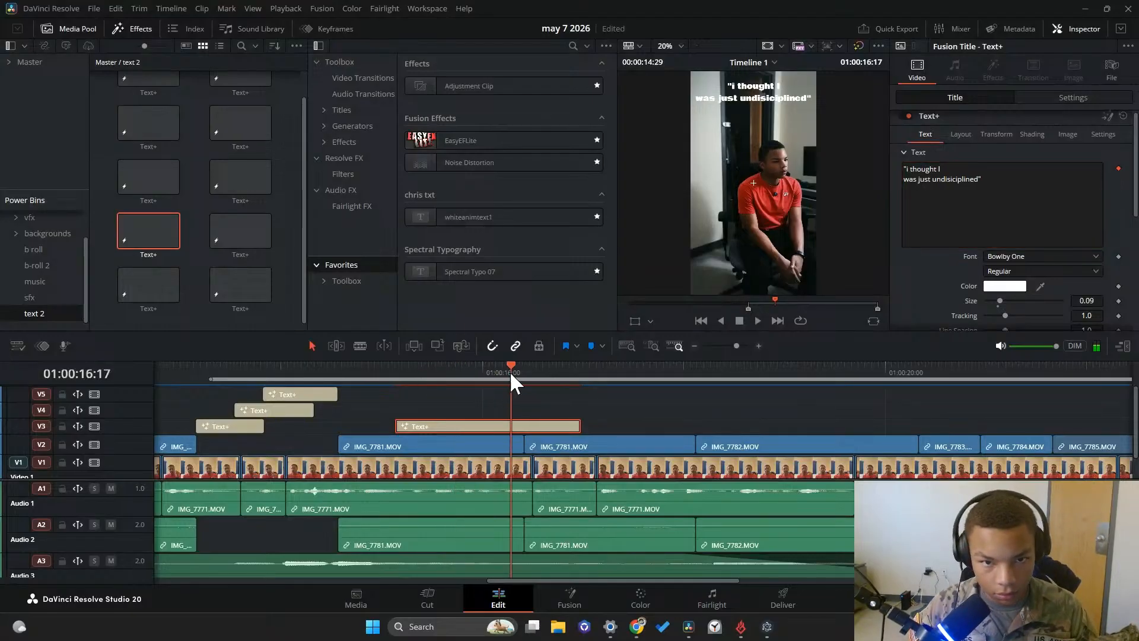
left_click(1086, 98)
left_click_drag(1067, 152, 964, 152)
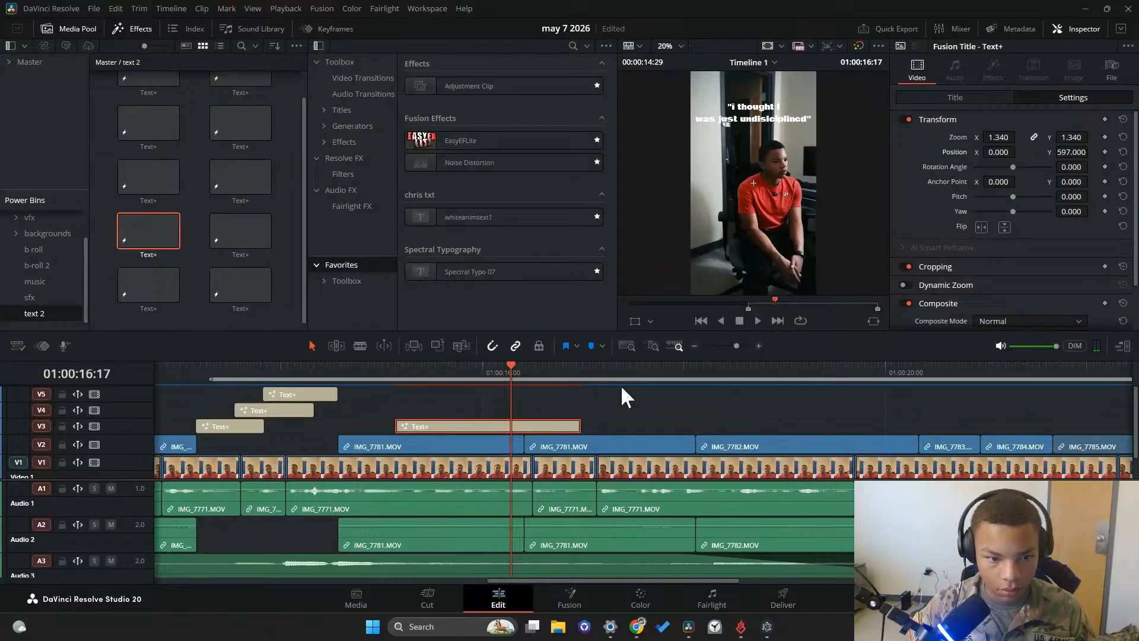
In Fusion, insert a Character Level Styling modifier on the quote title's text and select the word "undisiciplined"
right_click(542, 421)
left_click(609, 343)
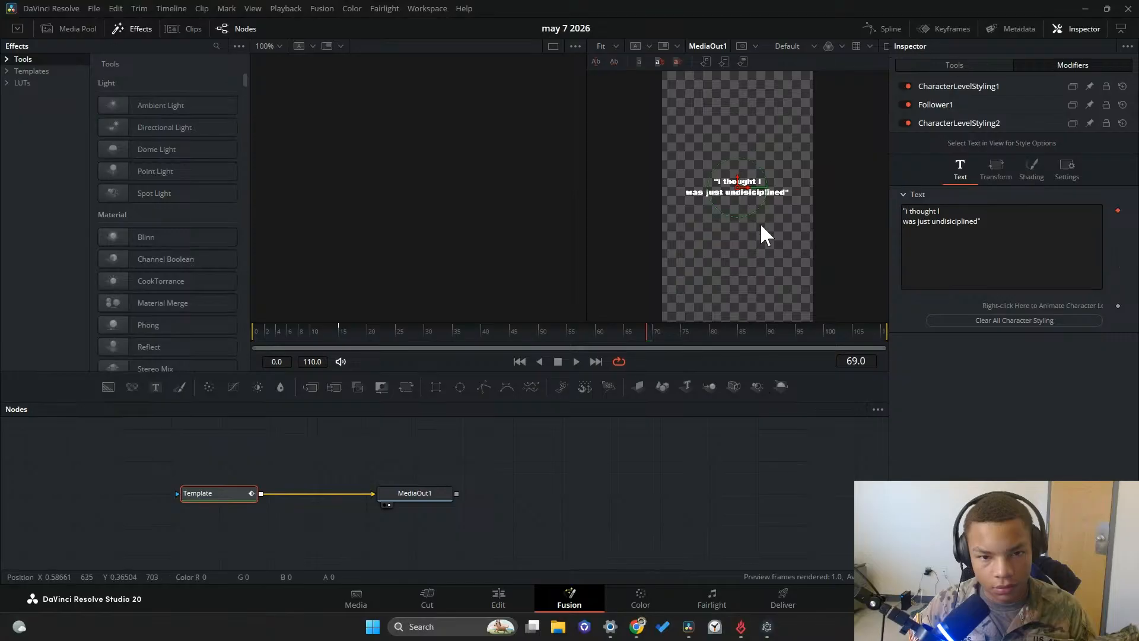
scroll(763, 185, "up", 2)
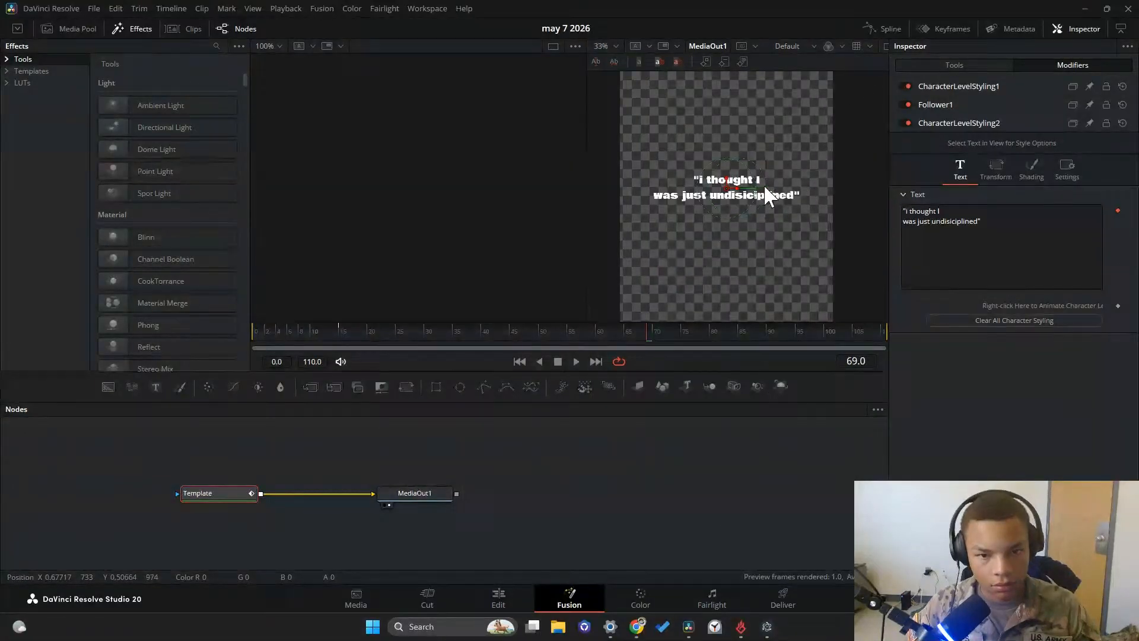
right_click(1044, 250)
mouse_move(1059, 419)
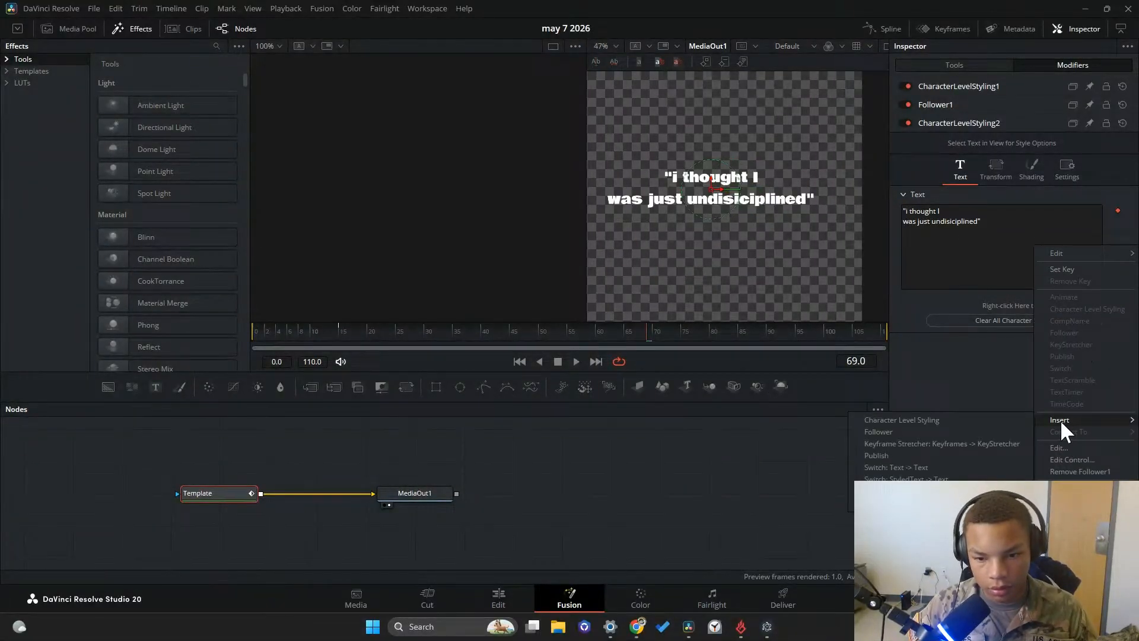
left_click(974, 422)
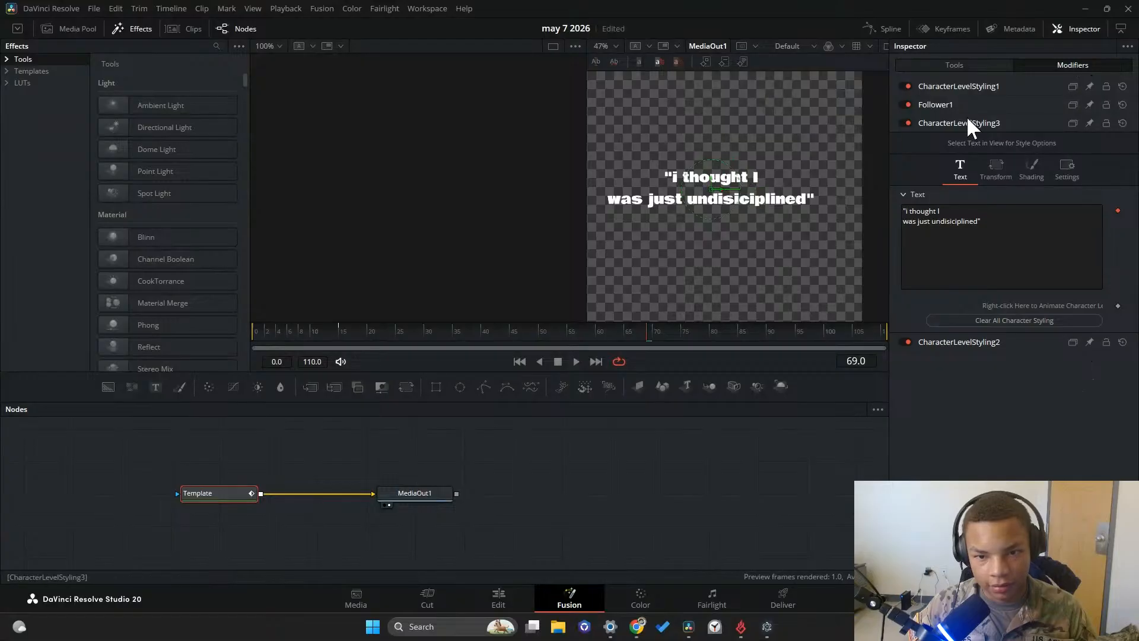
left_click_drag(805, 208, 689, 205)
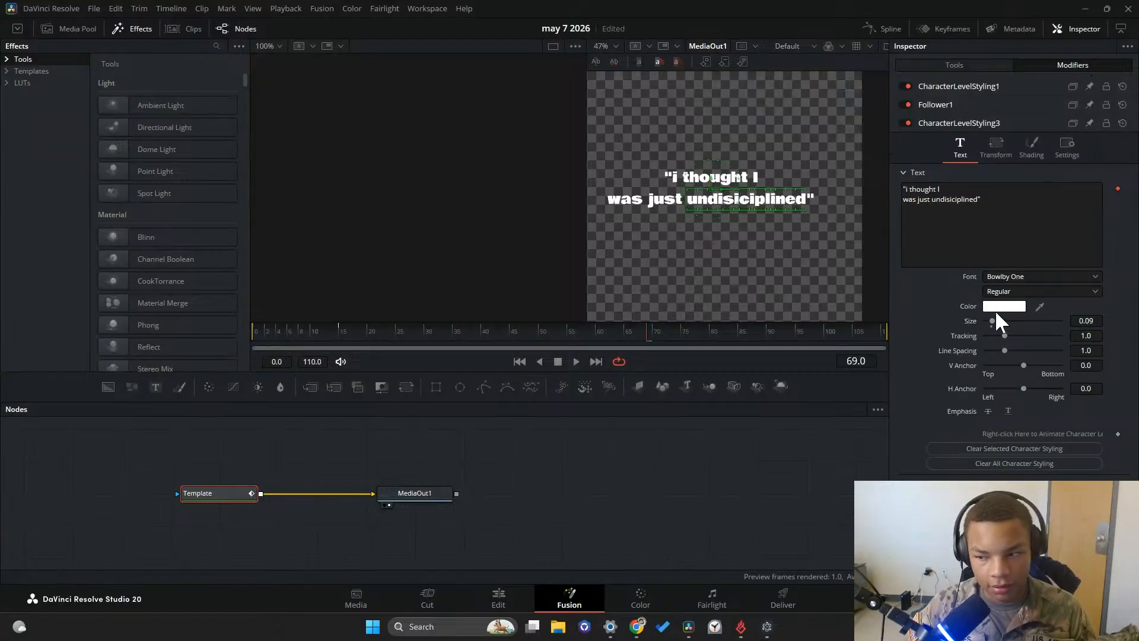
Color the selected word "undisiciplined" orange, #ff8f07
left_click(1003, 306)
left_click_drag(666, 293, 675, 215)
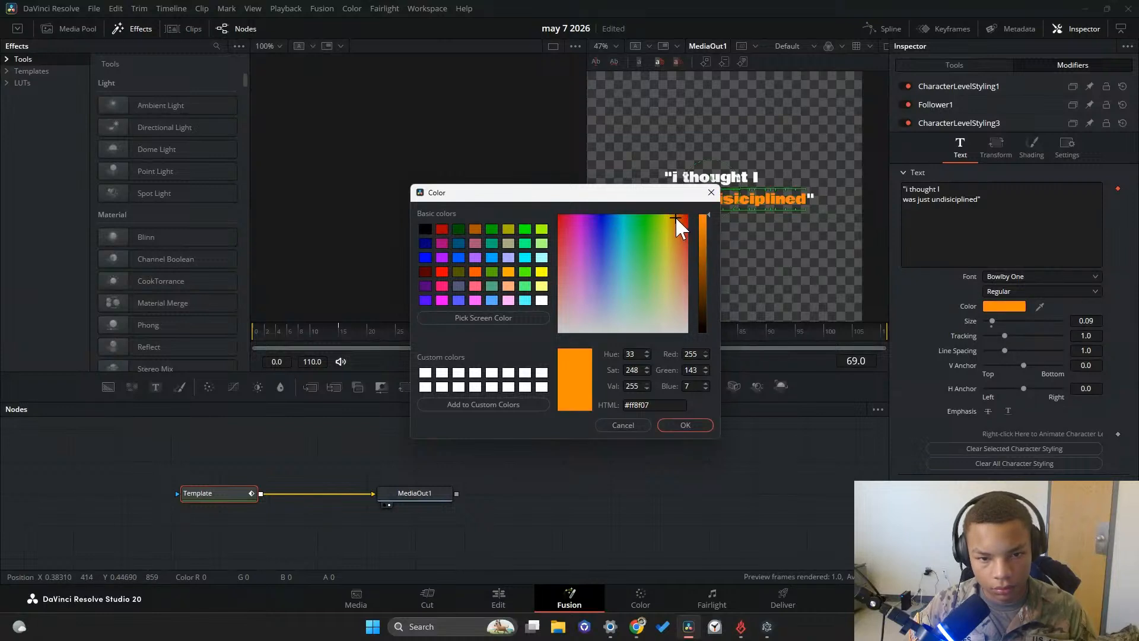
left_click(676, 422)
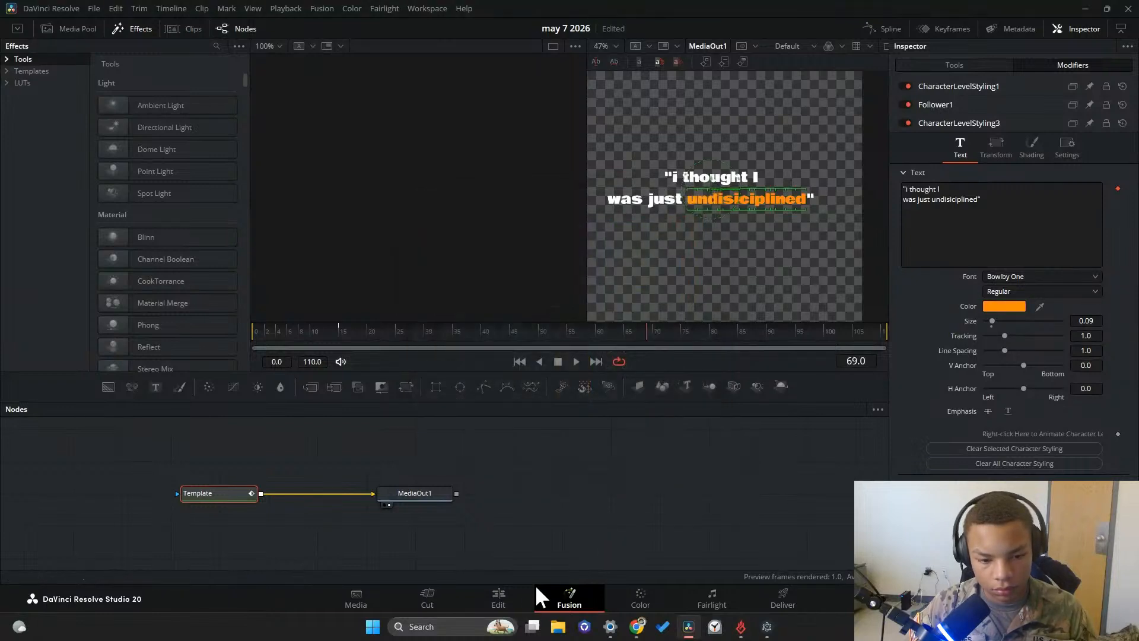
Set the word "undisiciplined" to red, #ba2828, and play the timeline back on the Edit page
left_click(1004, 305)
left_click(559, 215)
left_click_drag(560, 215, 688, 240)
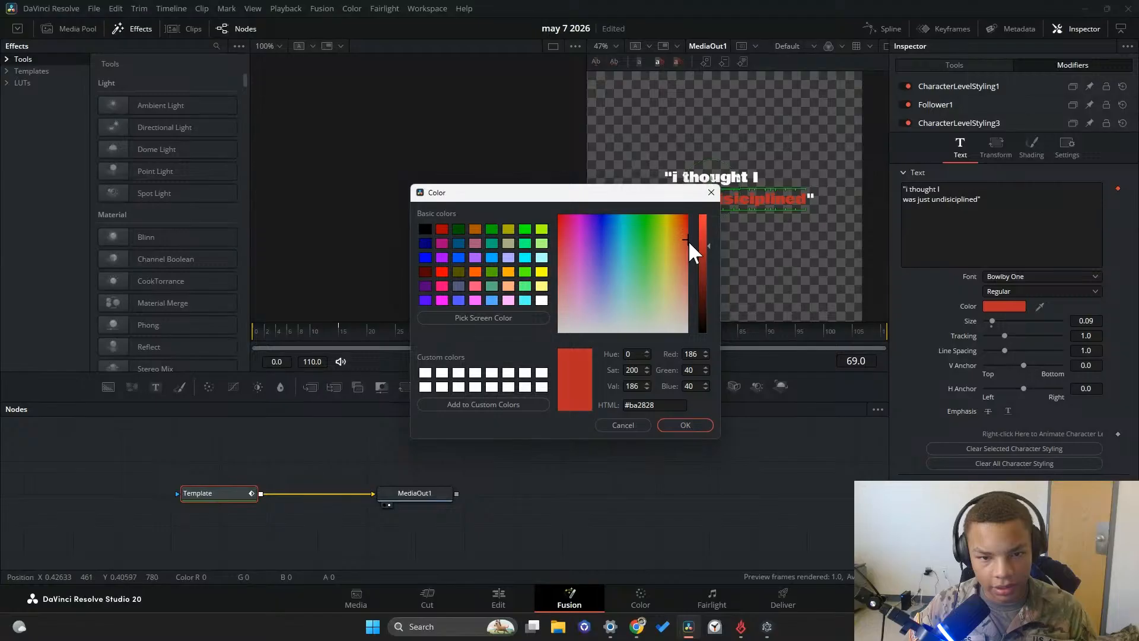
left_click(690, 423)
left_click(498, 596)
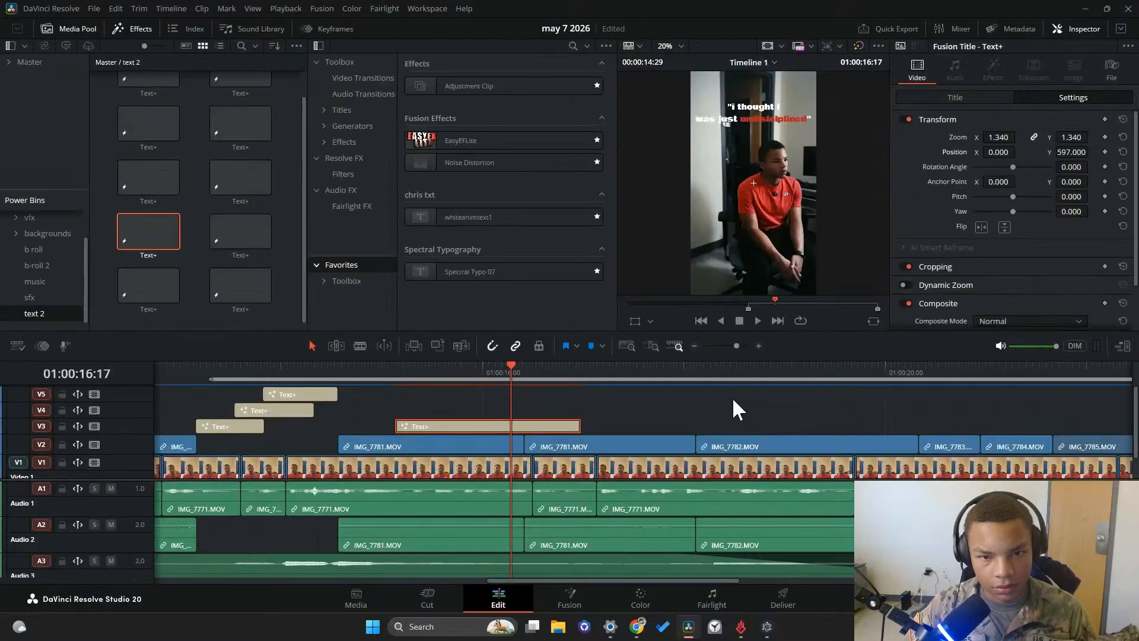
left_click(758, 320)
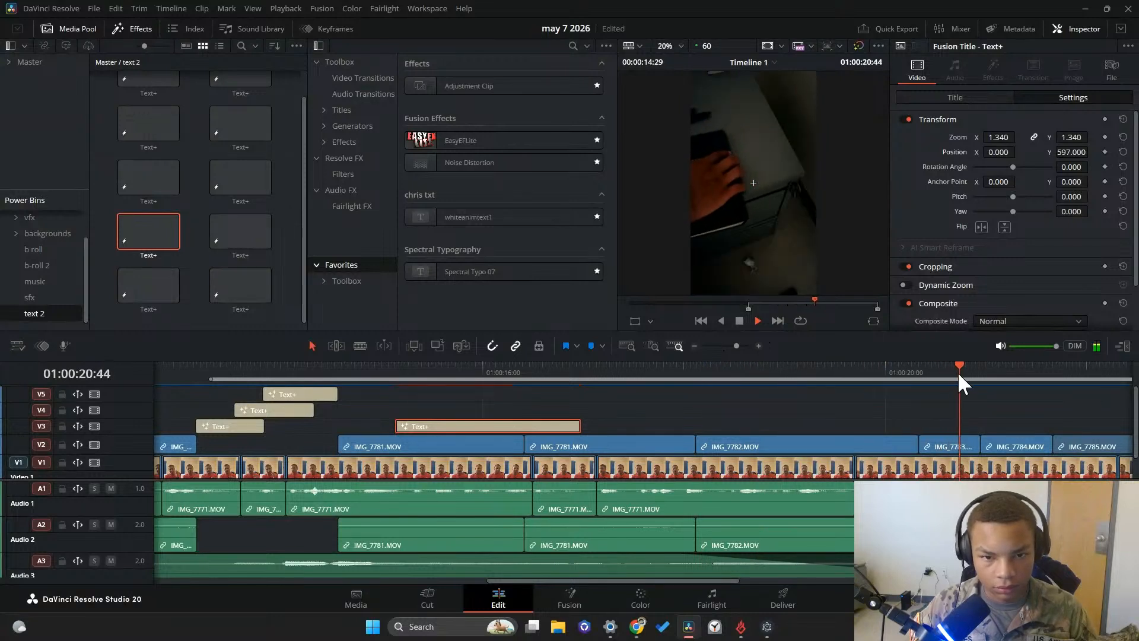
Review the footage following the quote title, from the seated shot through the standing shot, including a full-screen view
left_click_drag(1081, 372, 555, 401)
left_click(739, 321)
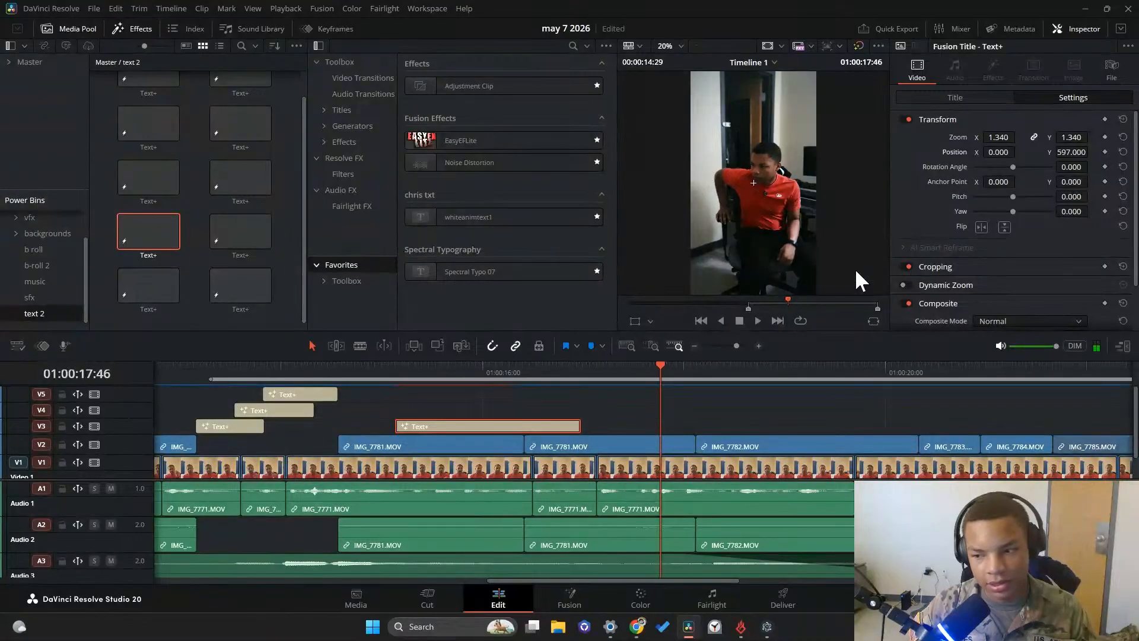
key("ctrl+f")
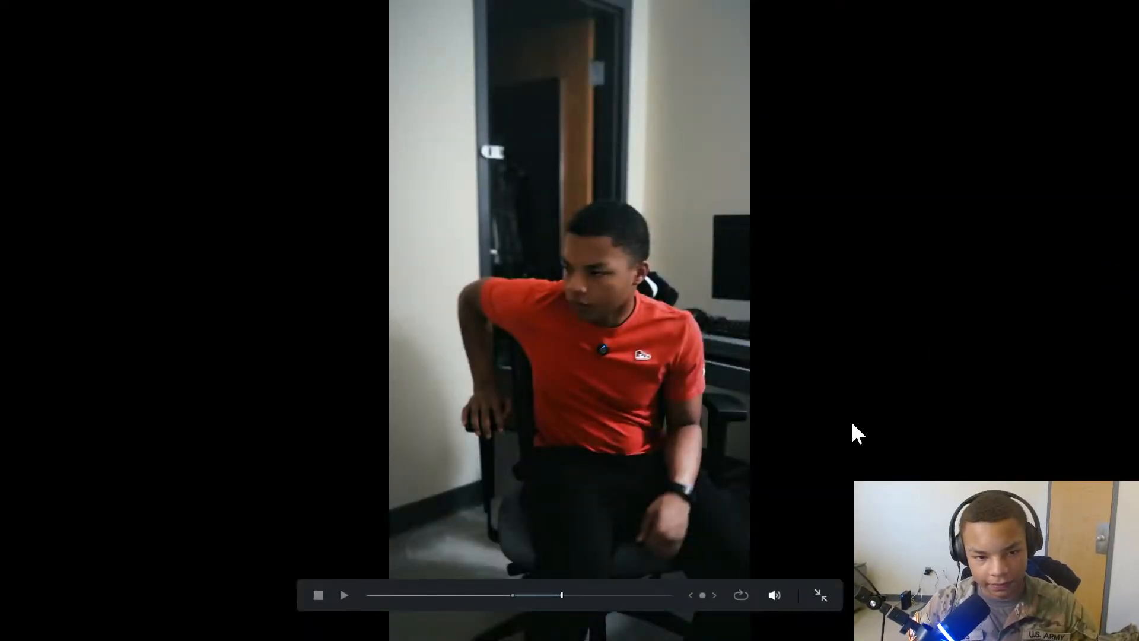
key("Escape")
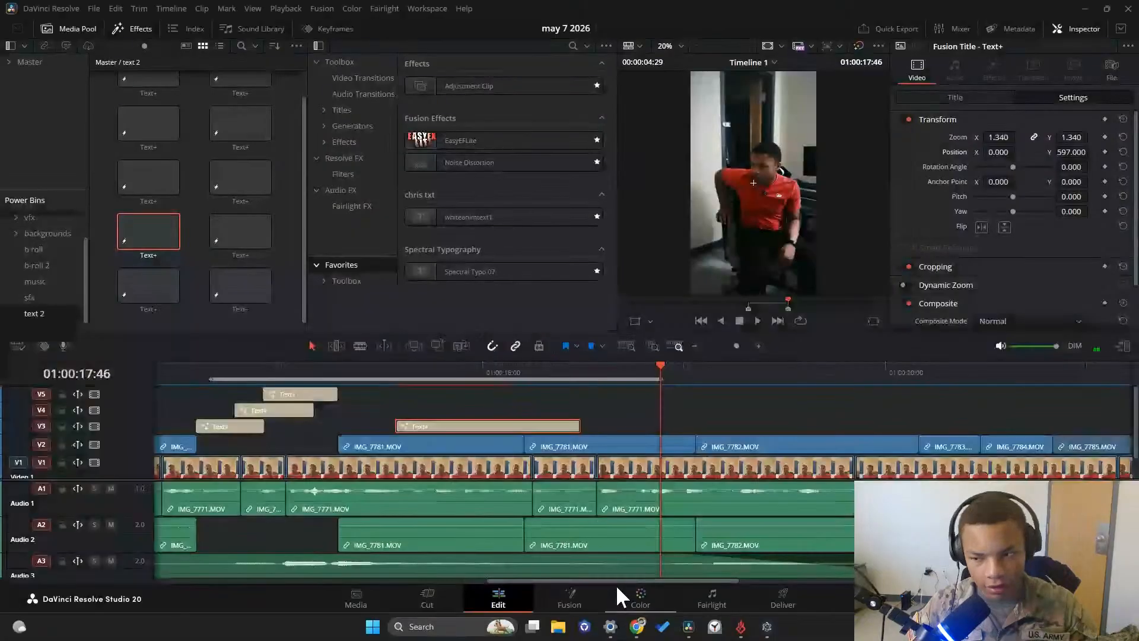
mouse_move(671, 369)
left_mouse_down()
mouse_move(727, 384)
mouse_move(826, 380)
mouse_move(615, 389)
mouse_move(674, 386)
left_mouse_up()
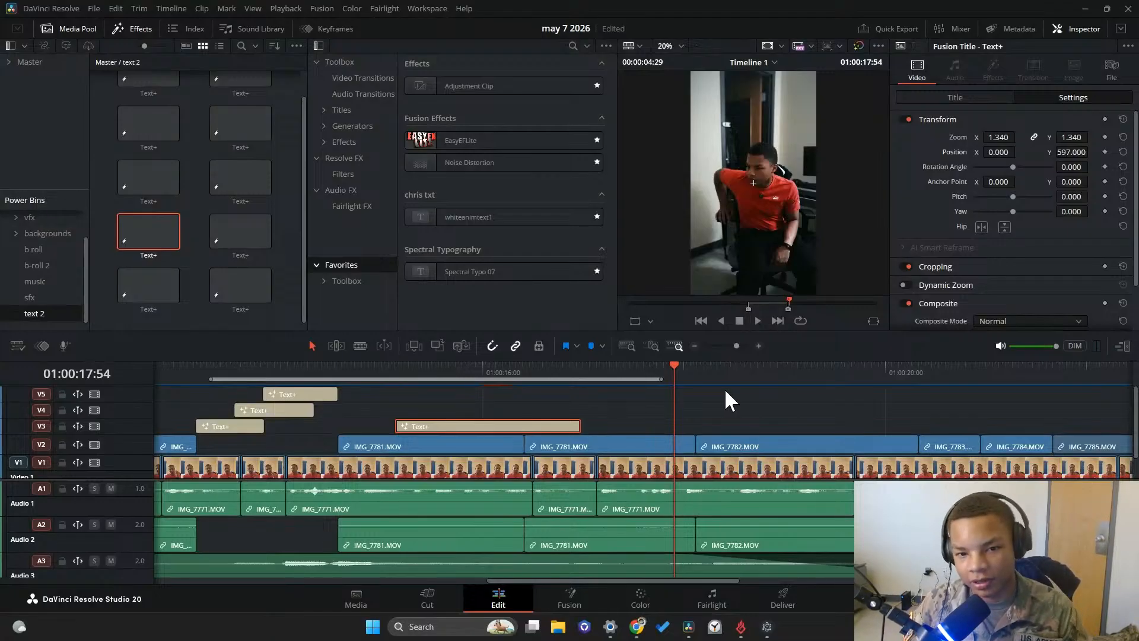
left_click(757, 320)
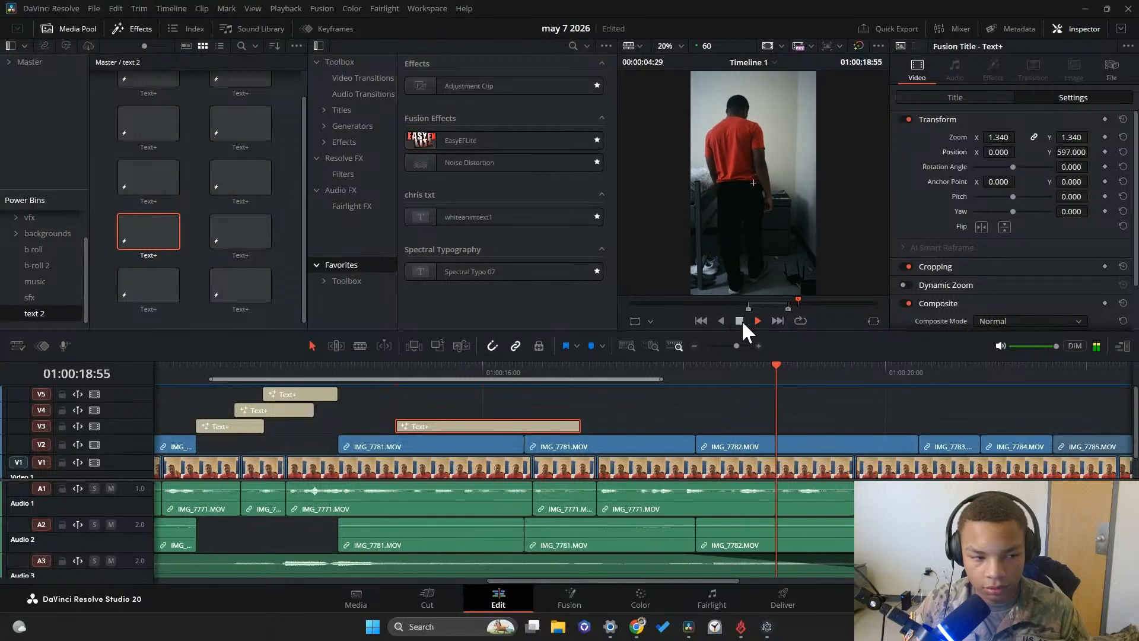
left_click(739, 320)
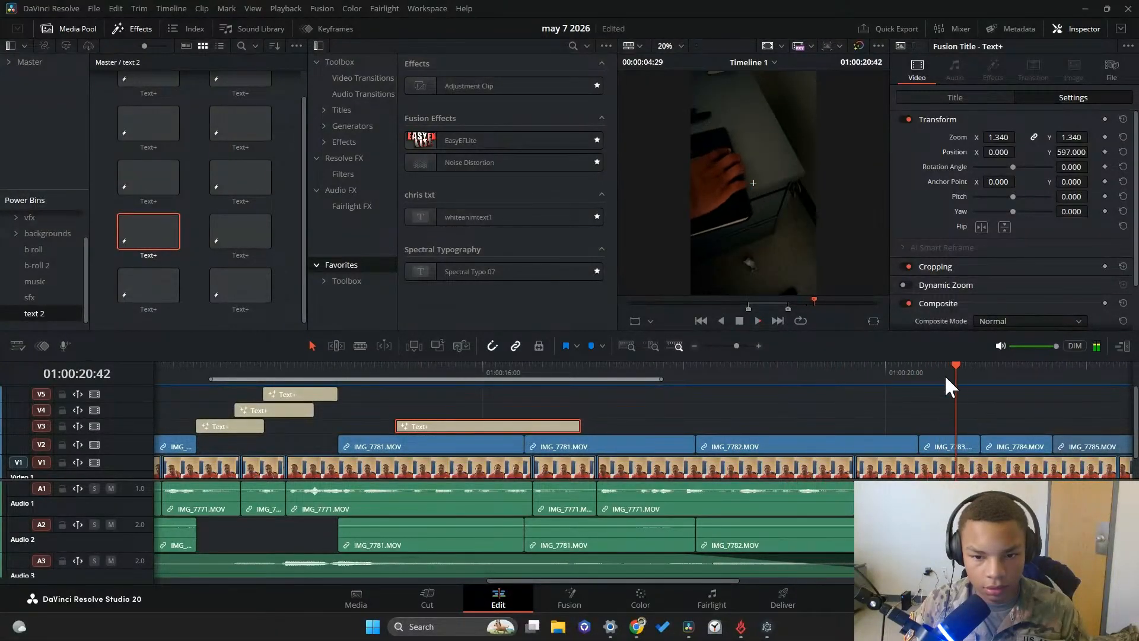
left_click_drag(944, 374, 716, 387)
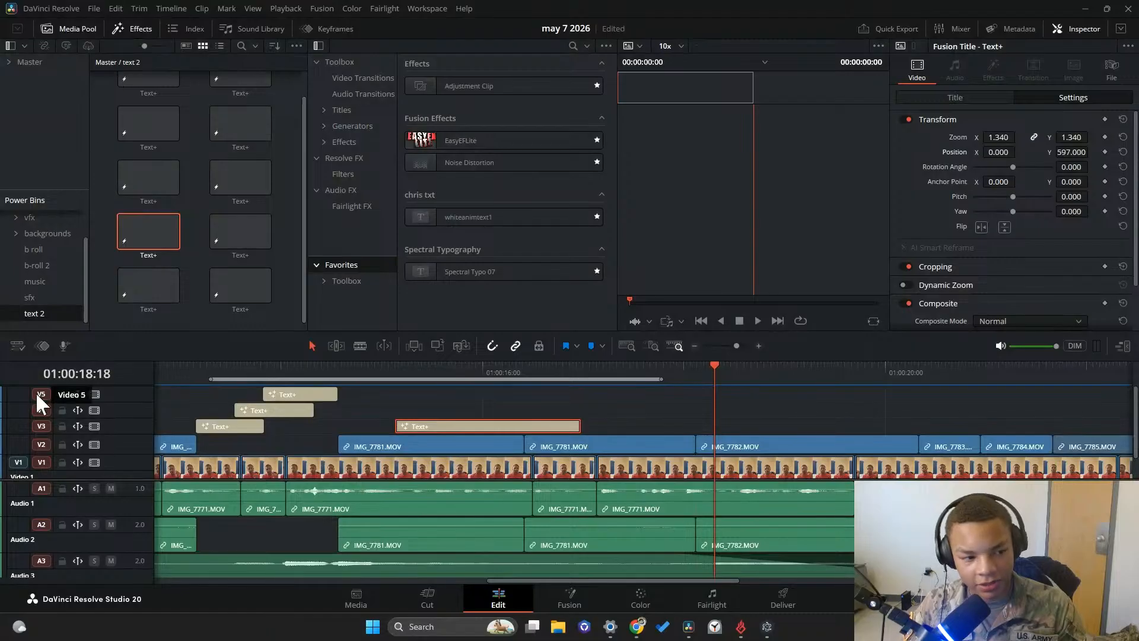
Browse the project's Master bin and the text power bin for a caption preset
scroll(56, 254, "up", 2)
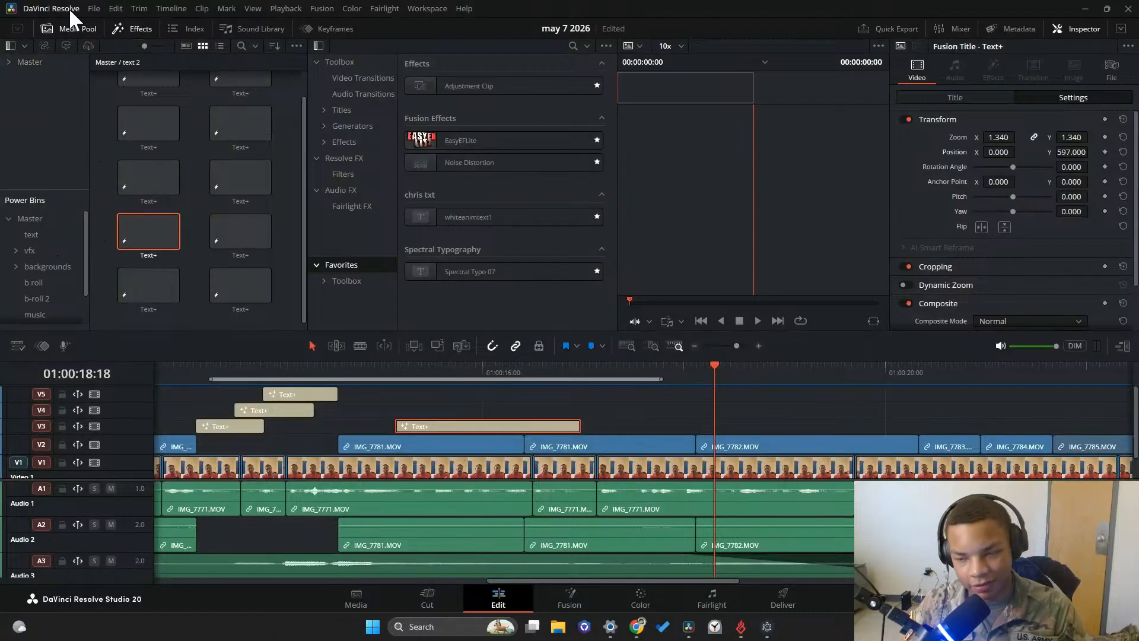
left_click(34, 61)
scroll(129, 160, "up", 1)
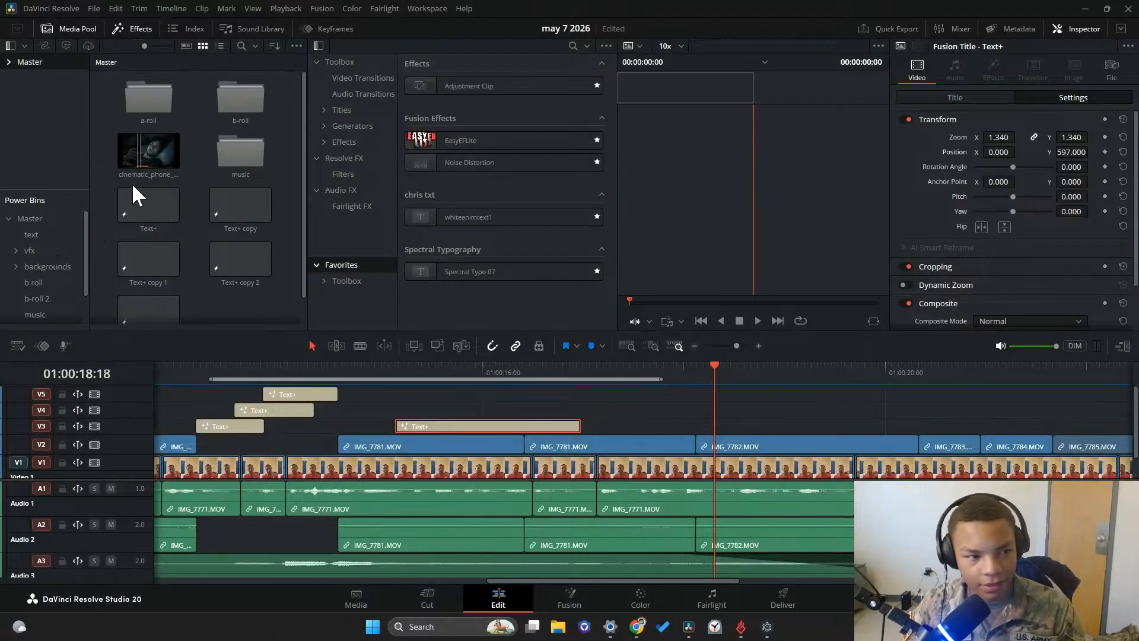
left_click(41, 237)
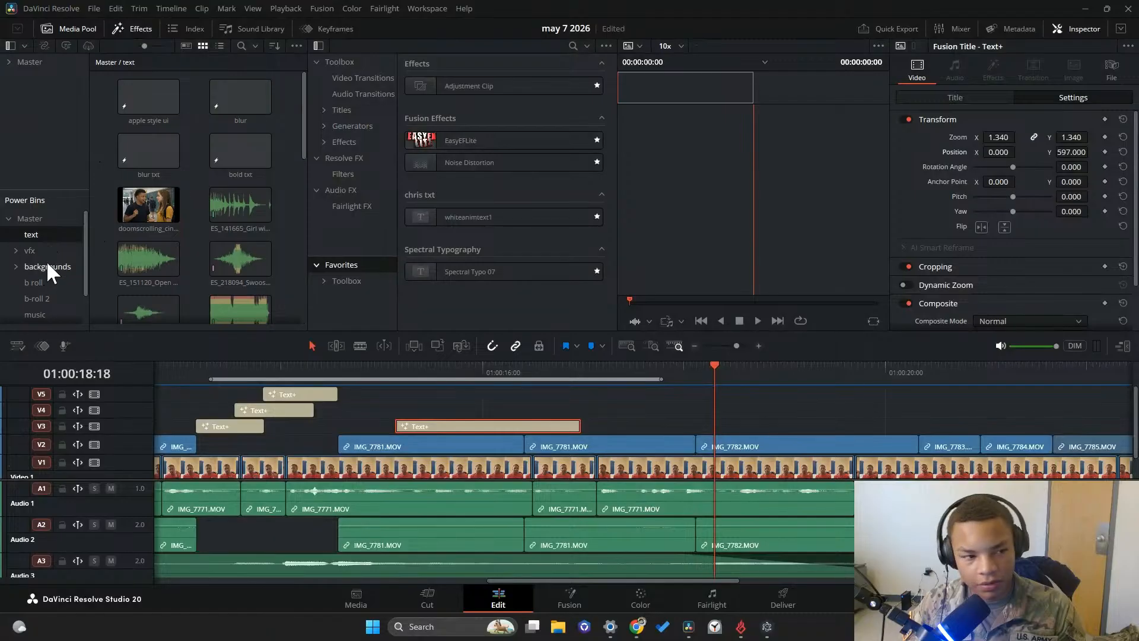
scroll(45, 267, "down", 1)
left_click(47, 234)
scroll(45, 226, "up", 1)
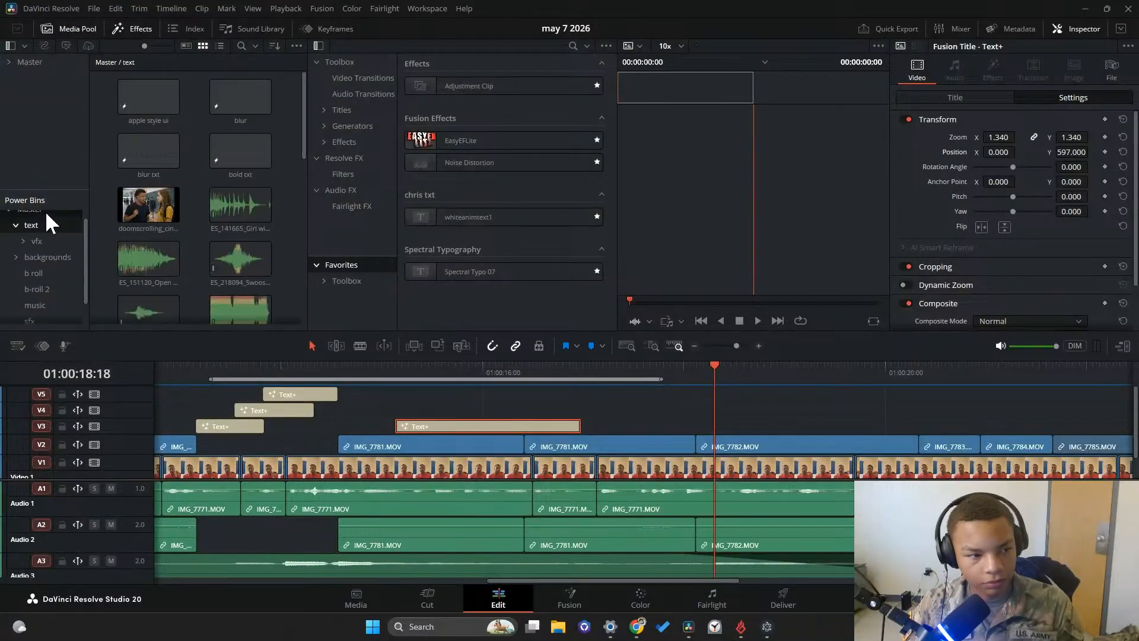
left_click(49, 217)
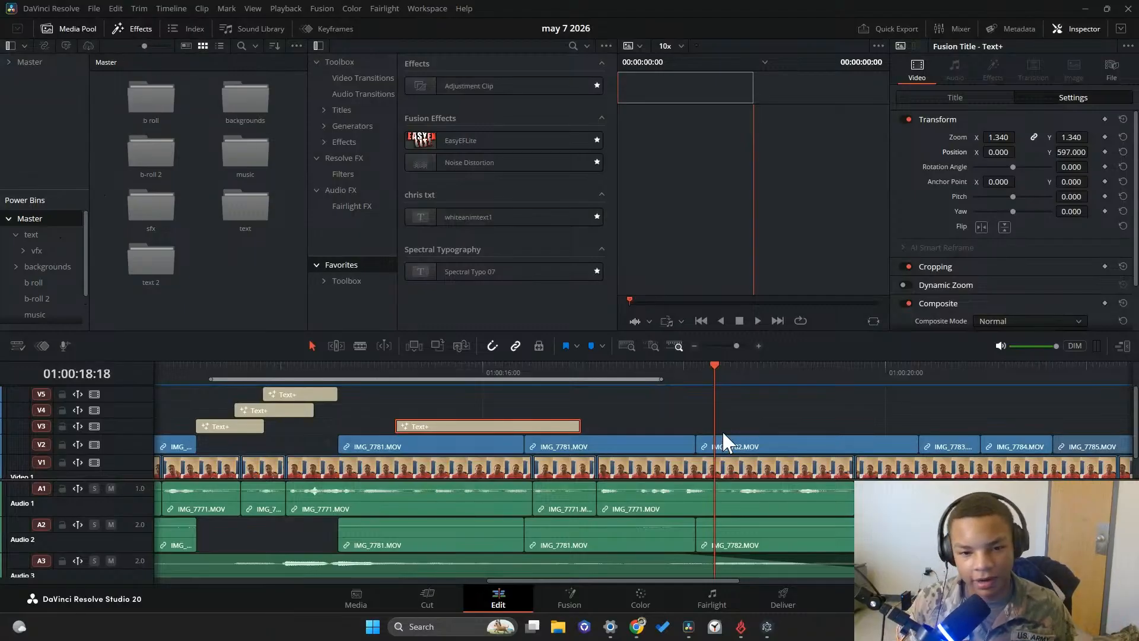
Replay the narration from the end of the seated shot into the standing shot, IMG_7782.MOV
left_click(704, 366)
left_click(730, 367)
left_click_drag(730, 367, 652, 367)
left_click(758, 320)
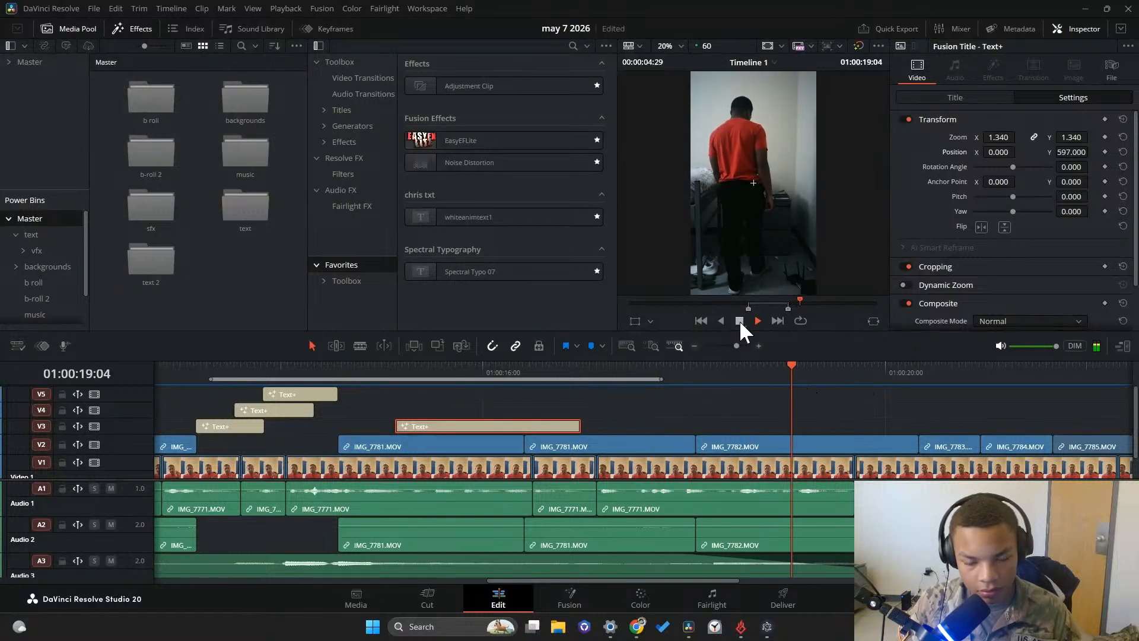
left_click(739, 320)
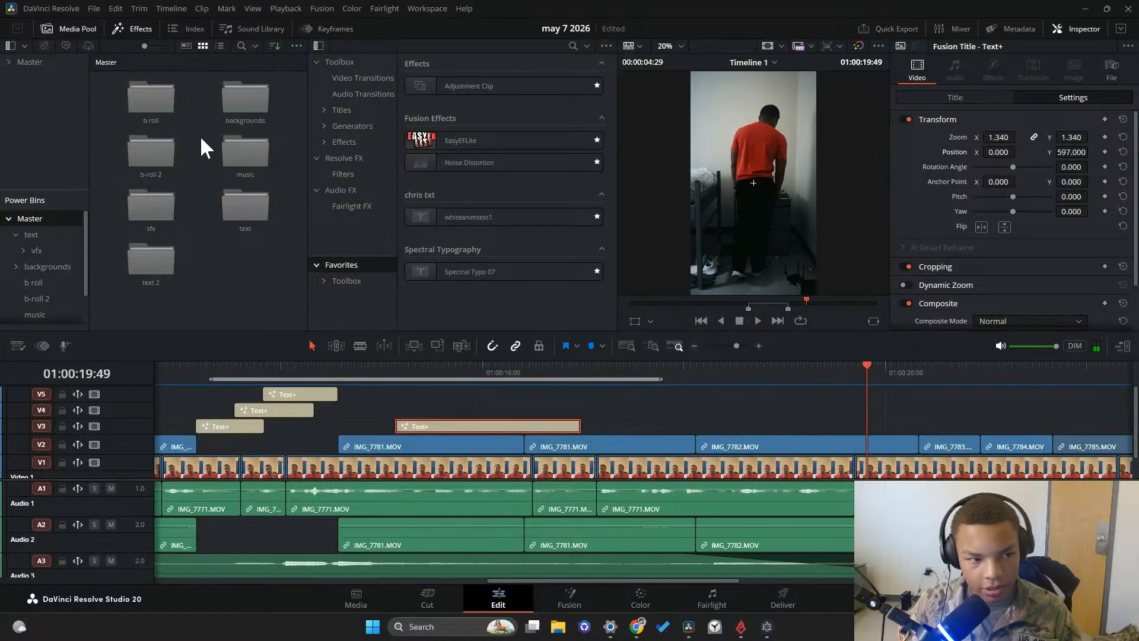
Add the orange-accented Text Elite Presets 19 title from the text power bin to track V3 above IMG_7782.MOV and play that section
left_click(40, 238)
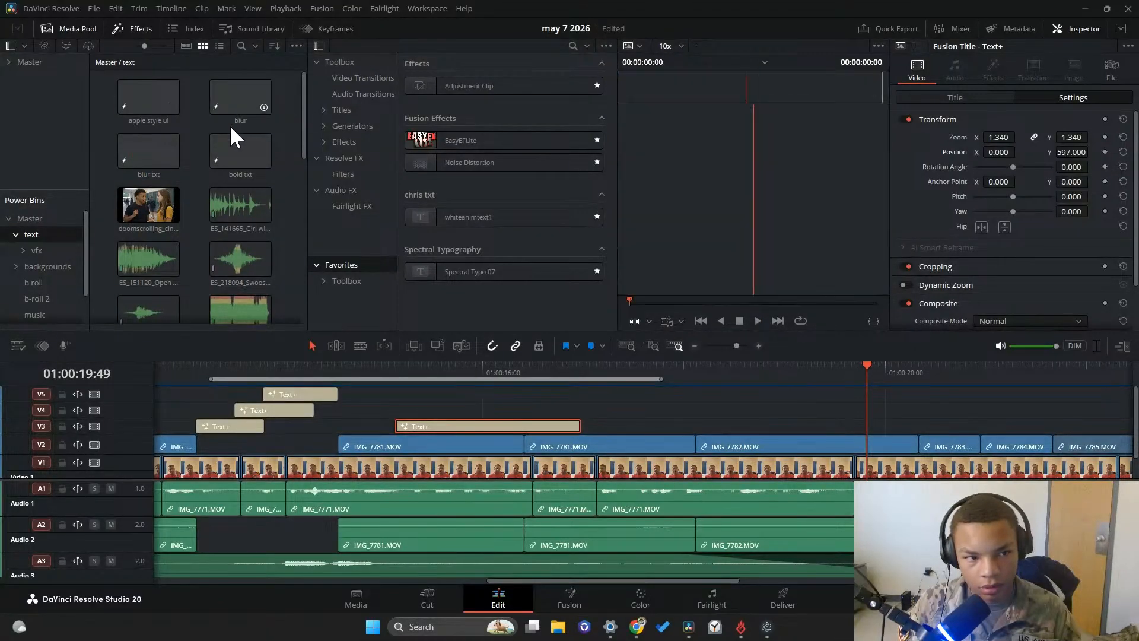
scroll(200, 226, "down", 10)
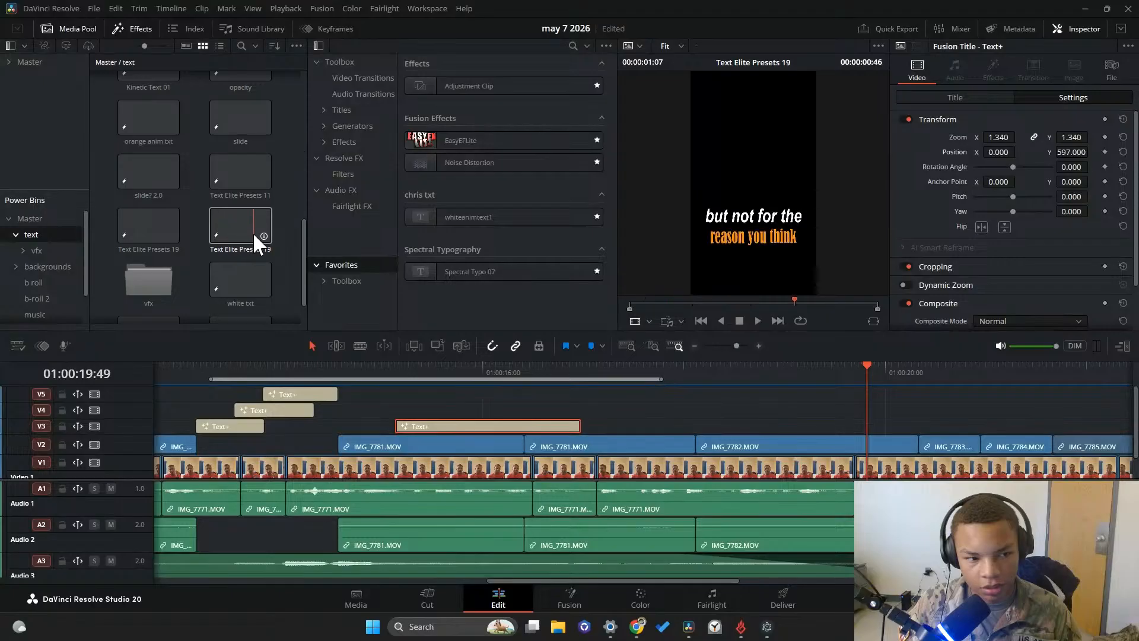
left_click_drag(241, 226, 744, 427)
left_click(712, 368)
left_click(757, 321)
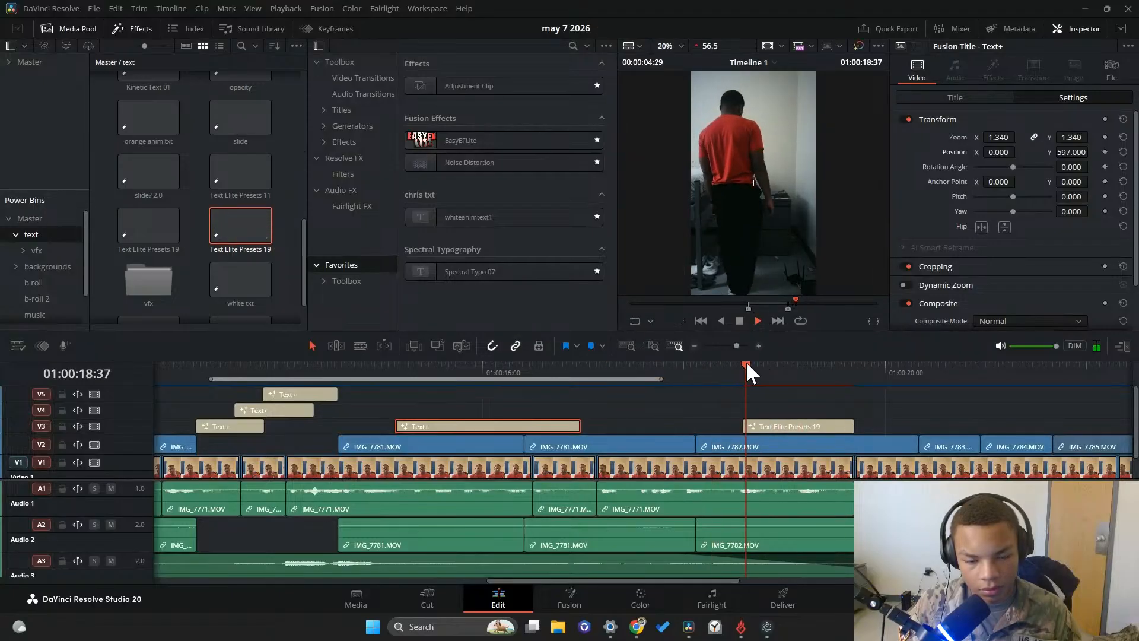
left_click(564, 369)
left_click(739, 320)
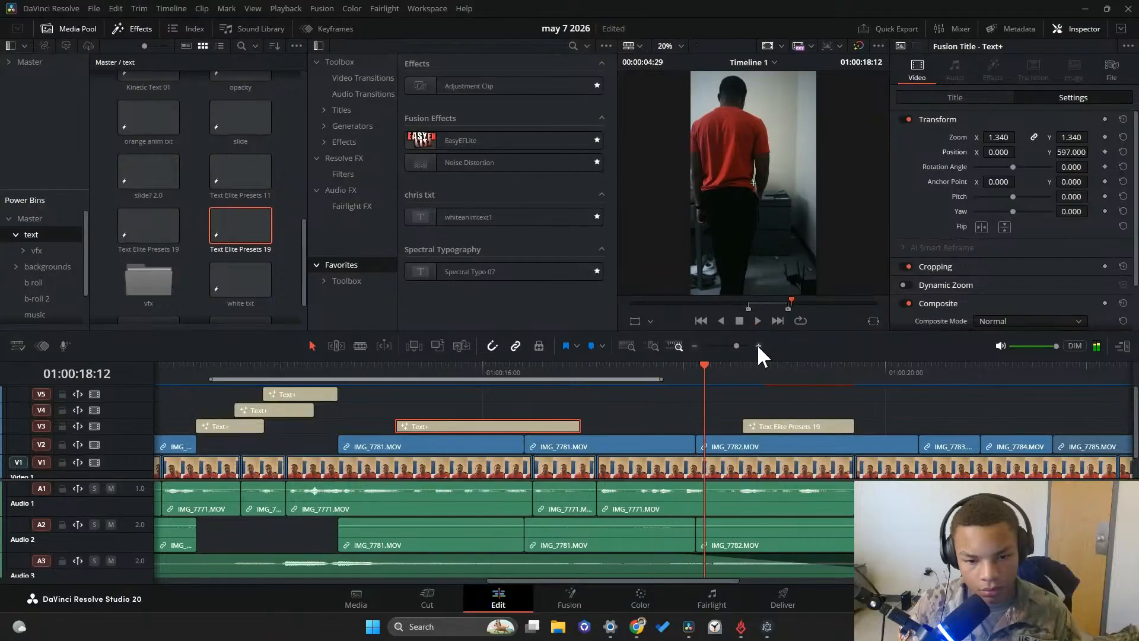
left_click(810, 426)
left_click_drag(789, 445, 769, 426)
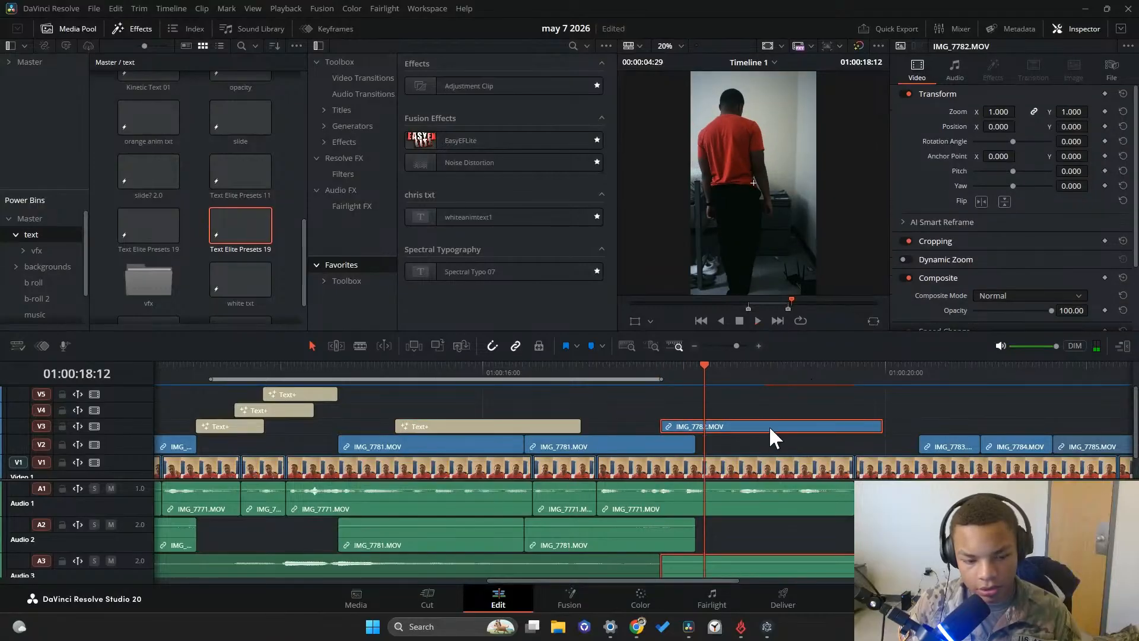
key("ctrl+z")
Move the Text Elite Presets 19 title to the start of IMG_7782.MOV on V3 and preview it
left_click(794, 423)
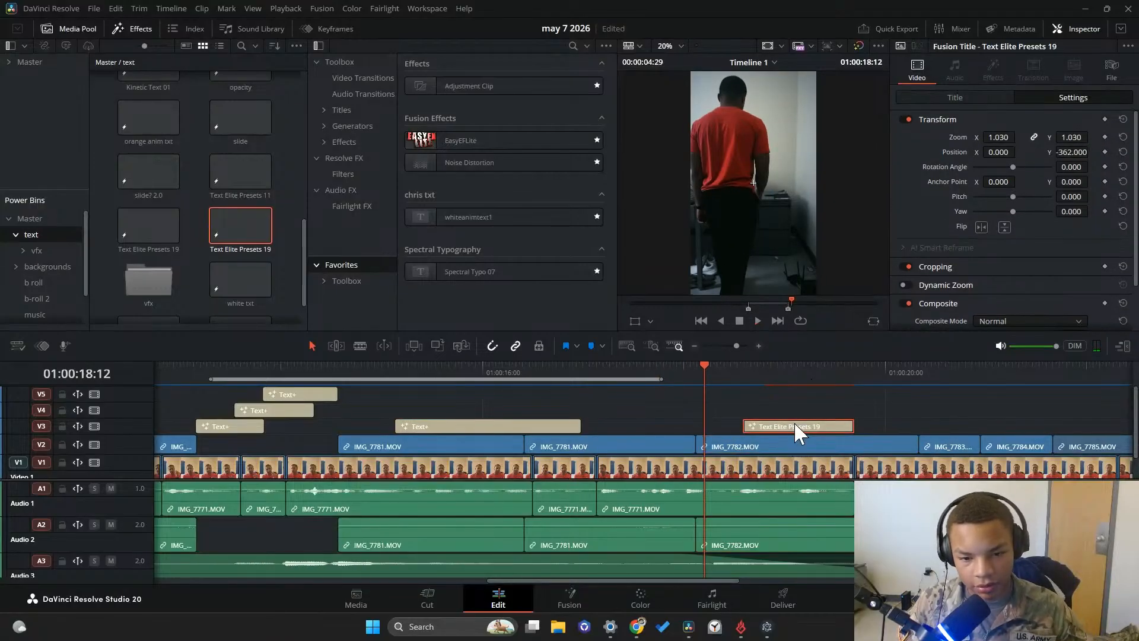
left_click_drag(773, 426, 727, 419)
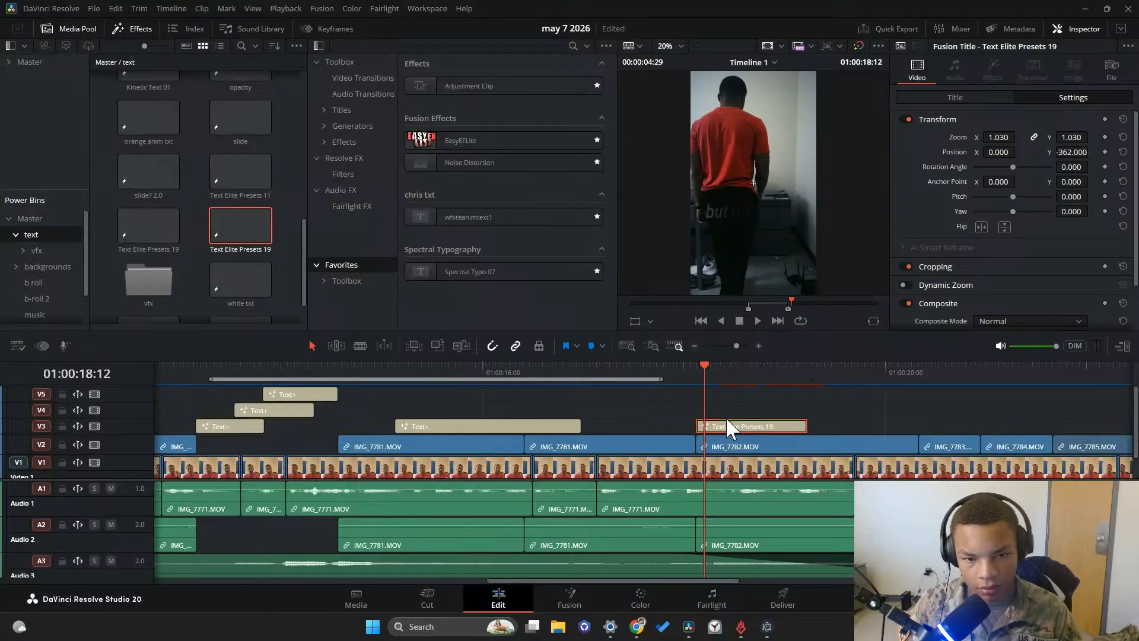
left_click(760, 321)
left_click(661, 372)
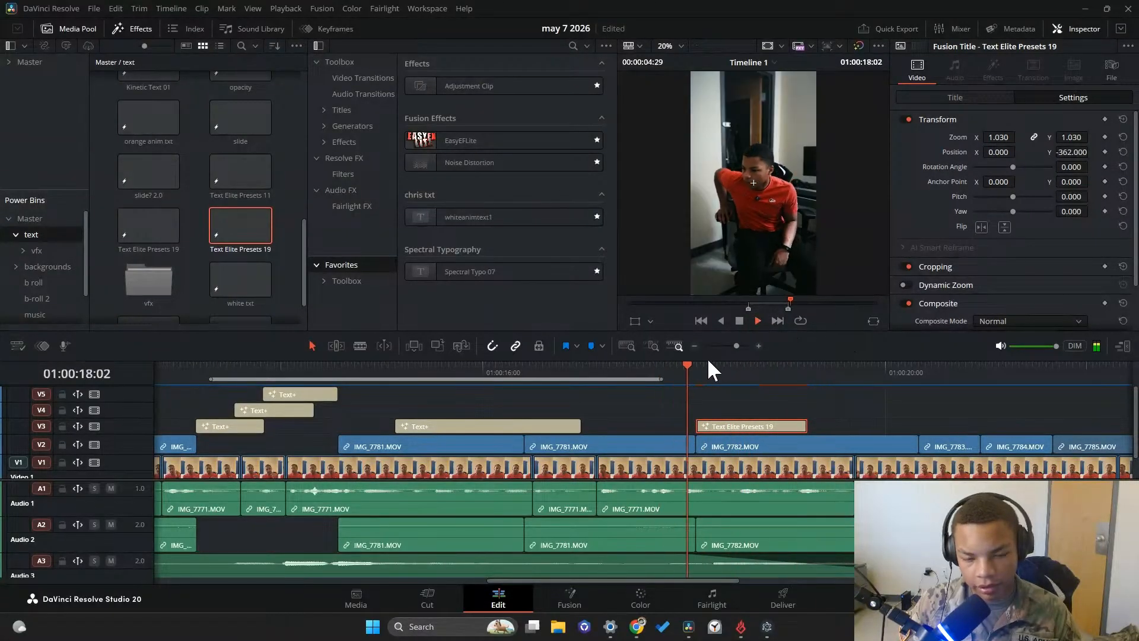
left_click(735, 321)
Replace the title's text with "but people don't" on the first line and "act according" on the second
left_click(954, 97)
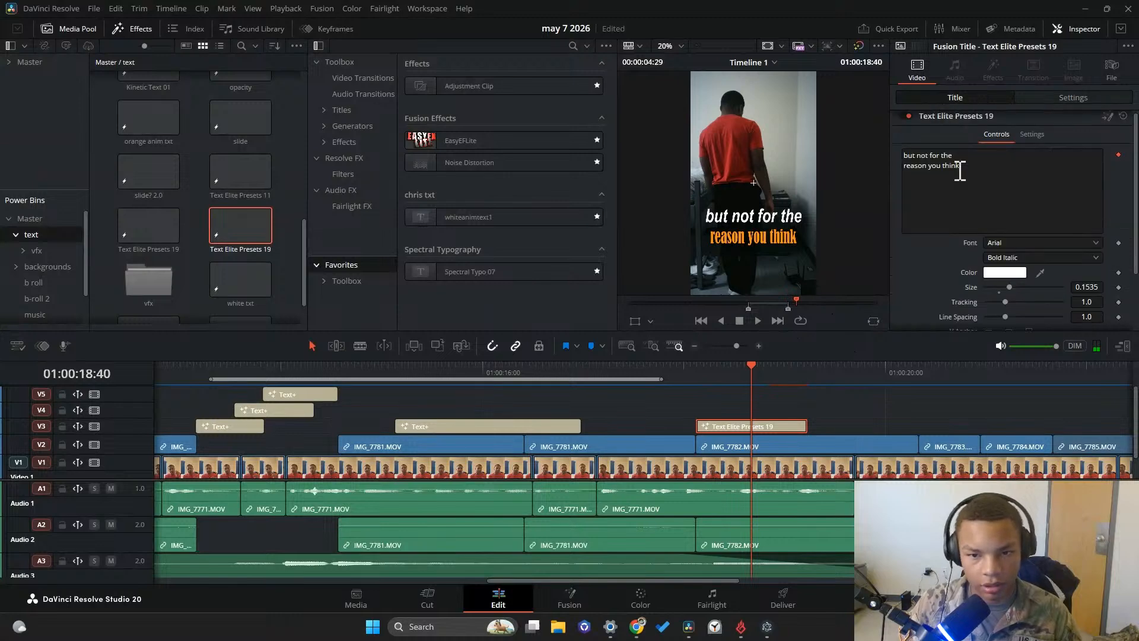
key("BackSpace")
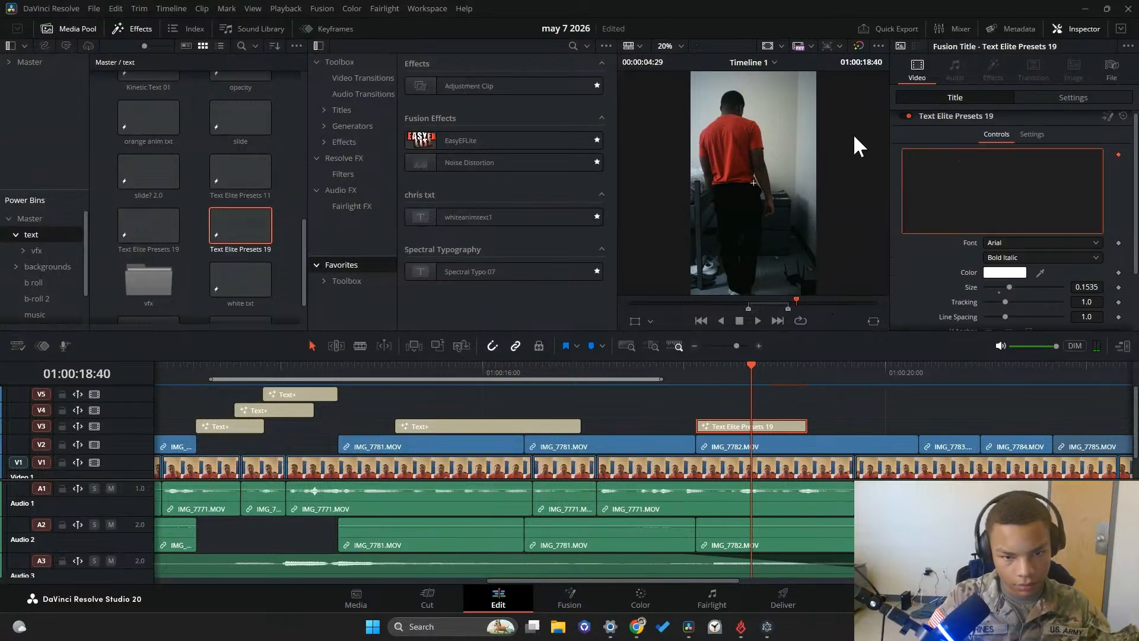
type("but people don't")
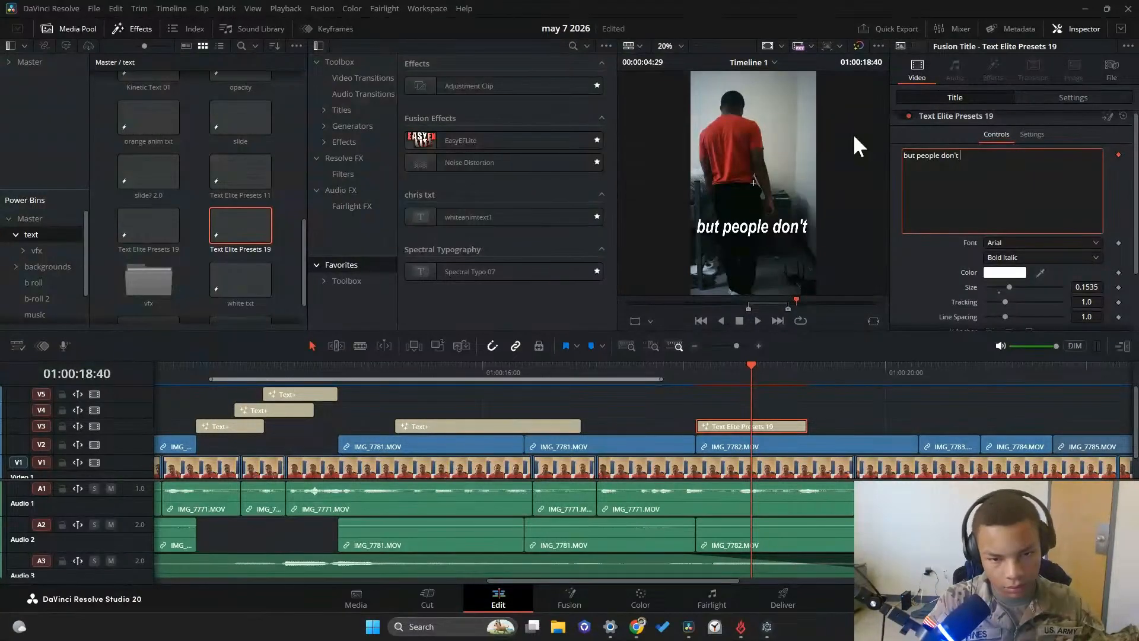
key("Return")
type("act ")
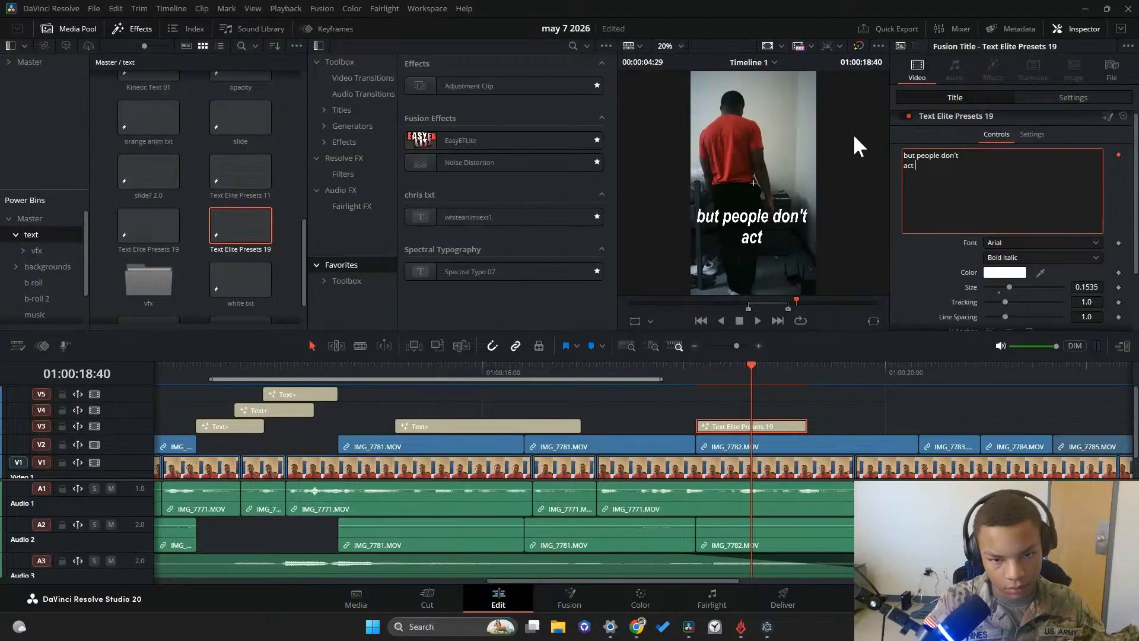
type("according")
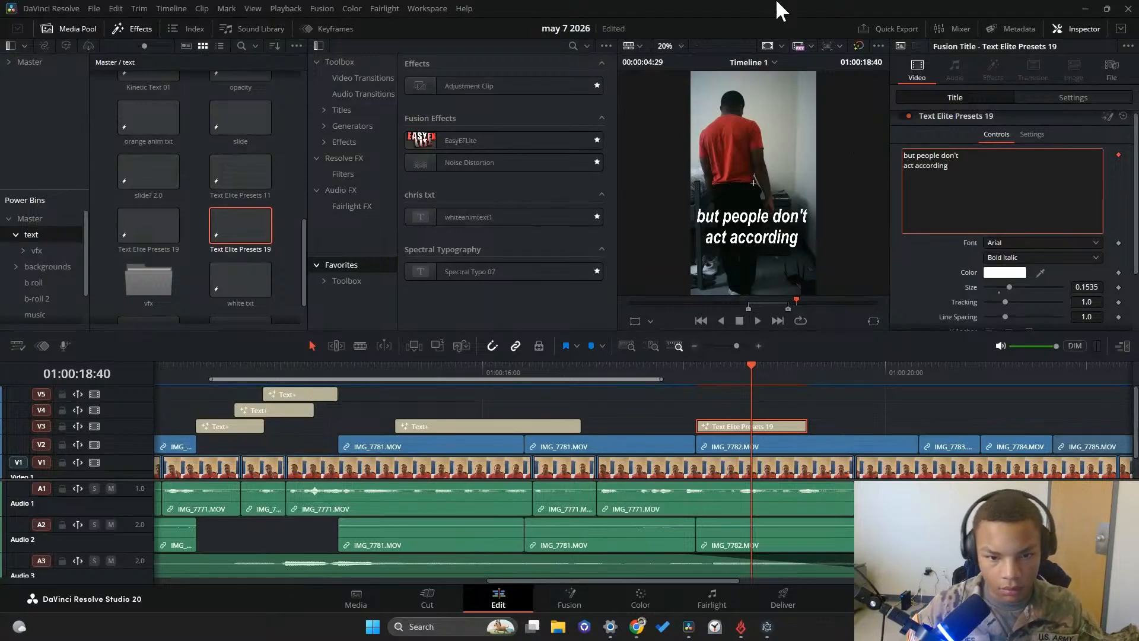
Preview the "but people don't act according" title, extend its end to the V1 cut and split it at 01:00:18:55
left_click(697, 365)
left_click(757, 320)
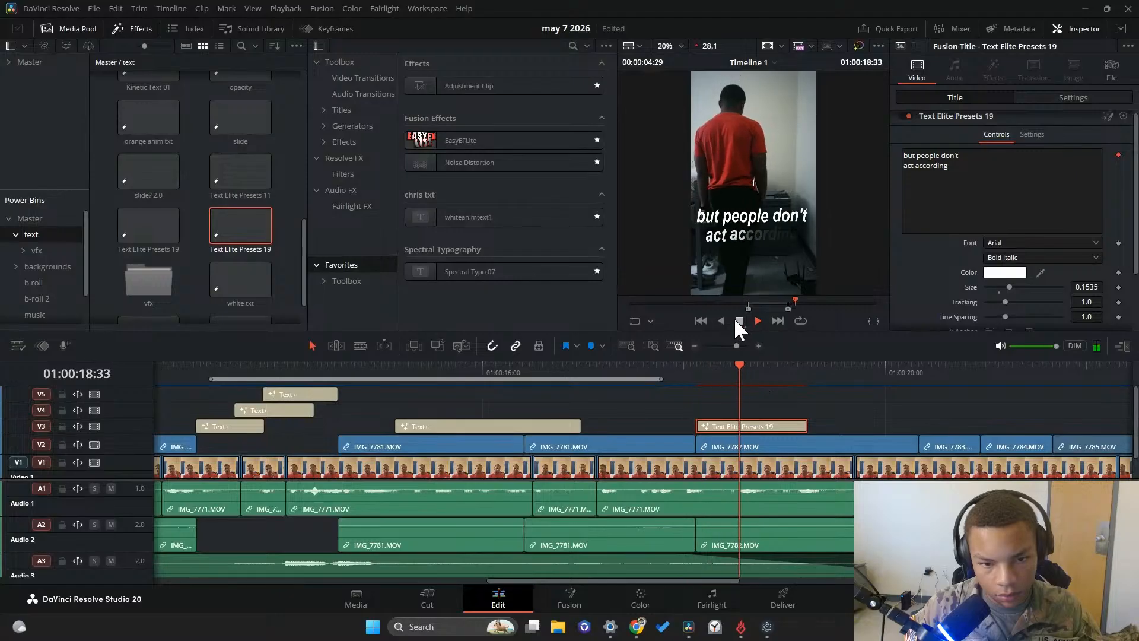
left_click_drag(804, 427, 836, 436)
left_click(816, 448)
Change the text of the second title segment to "to their goals" and play it back
left_click(986, 190)
key("ctrl+a")
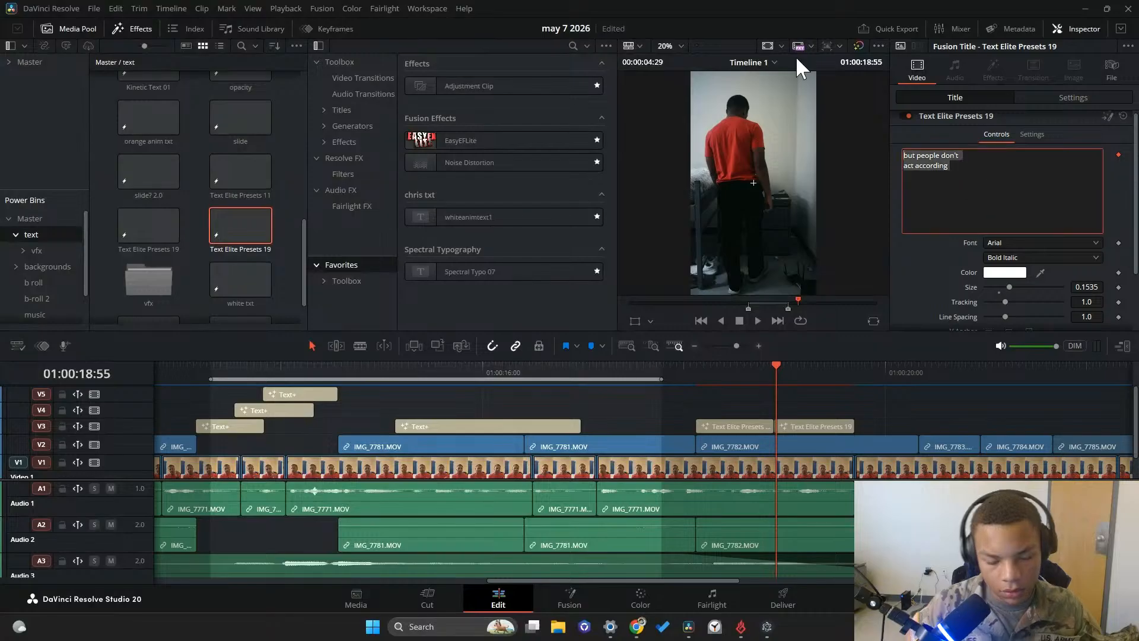
key("BackSpace")
type("to their goals")
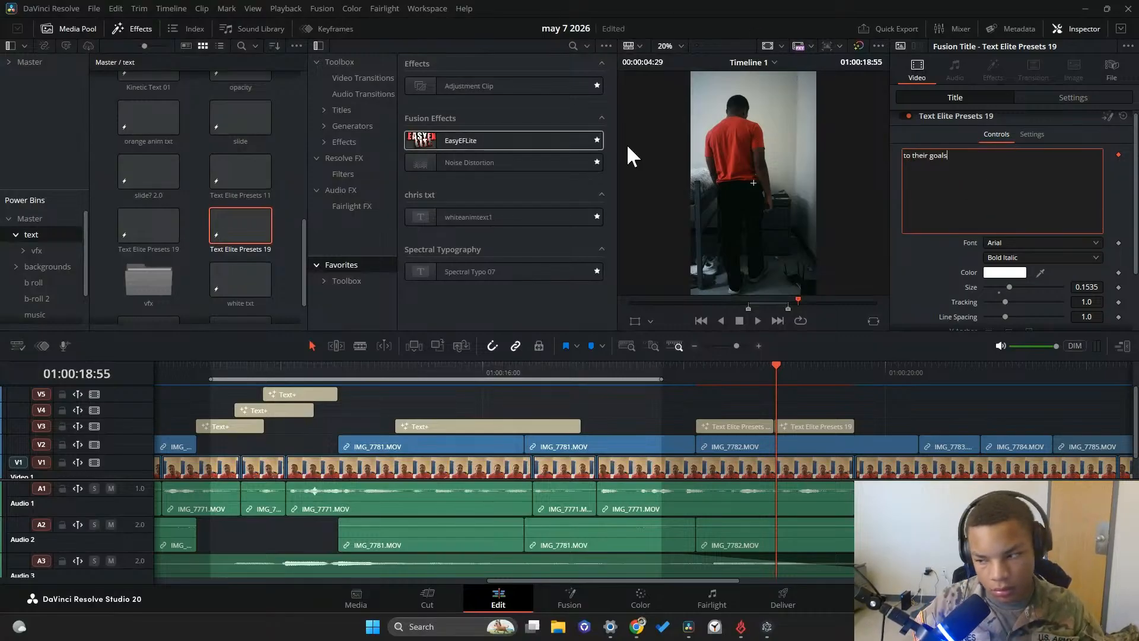
left_click_drag(779, 384, 814, 384)
left_click(758, 320)
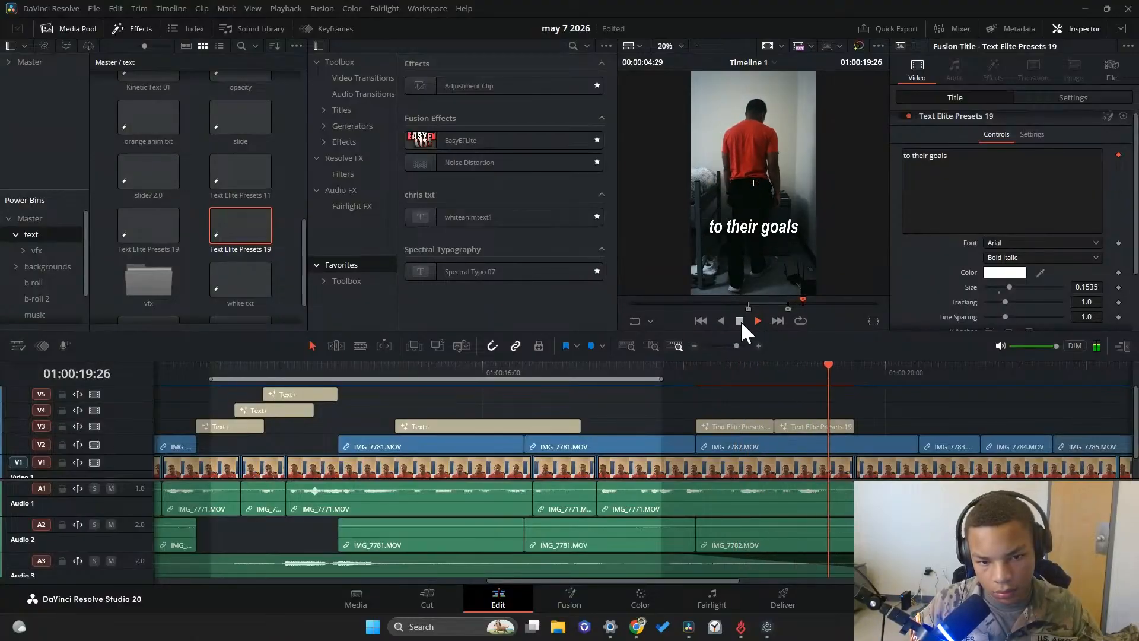
left_click(739, 320)
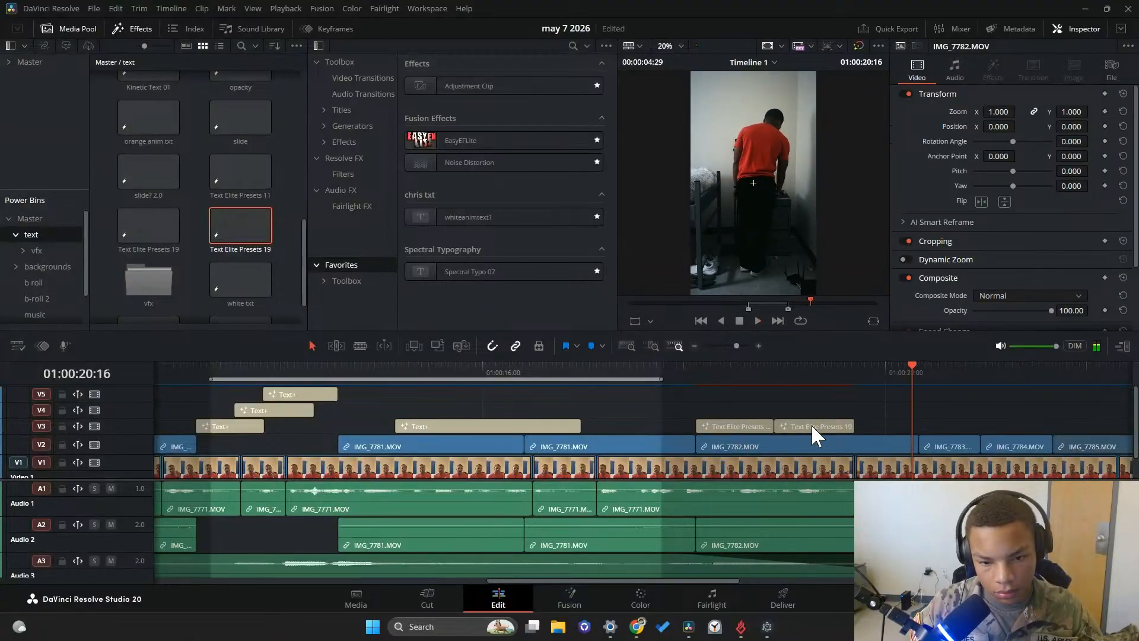
Duplicate the "but people don't act according" title on V3 across the cut to IMG_7783.MOV and cue the timeline to 01:00:20:28
left_click(736, 428)
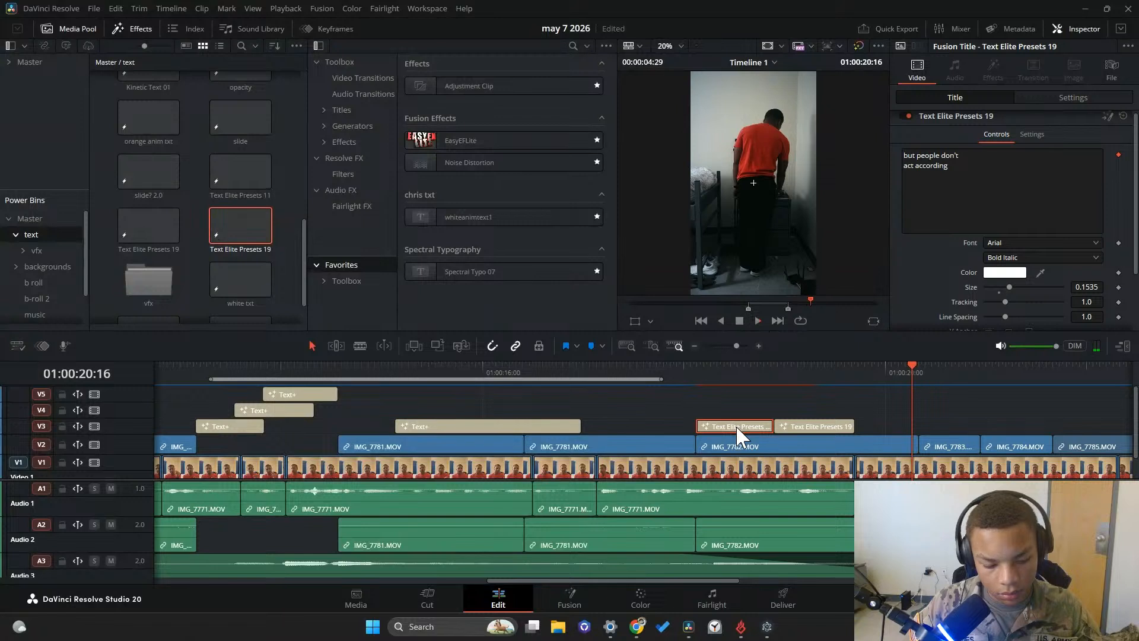
left_click_drag(736, 428, 934, 427, "alt")
left_click(867, 365)
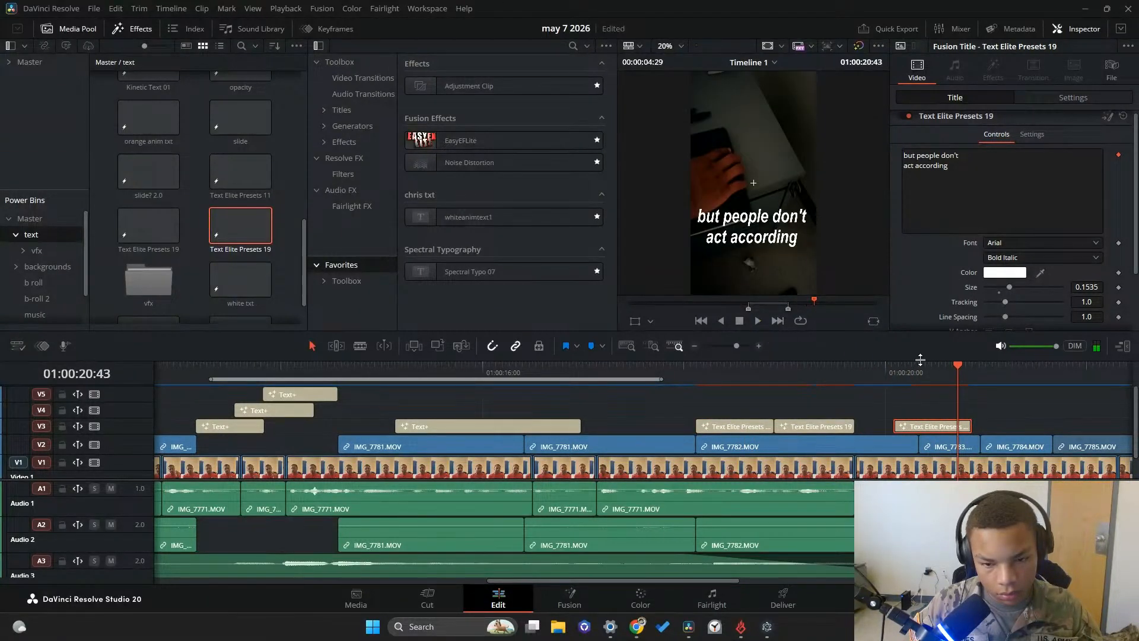
left_click_drag(903, 371, 930, 376)
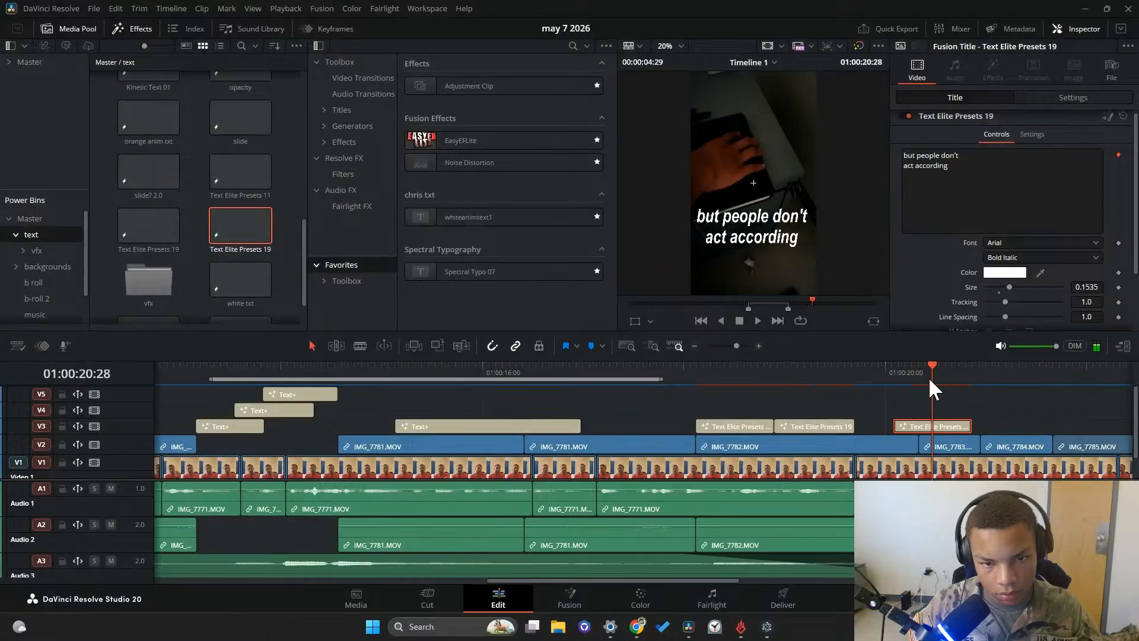
Replace the duplicated title's text with "they act" on the first line and "according" on the second
left_click_drag(990, 196, 796, 80)
type("th")
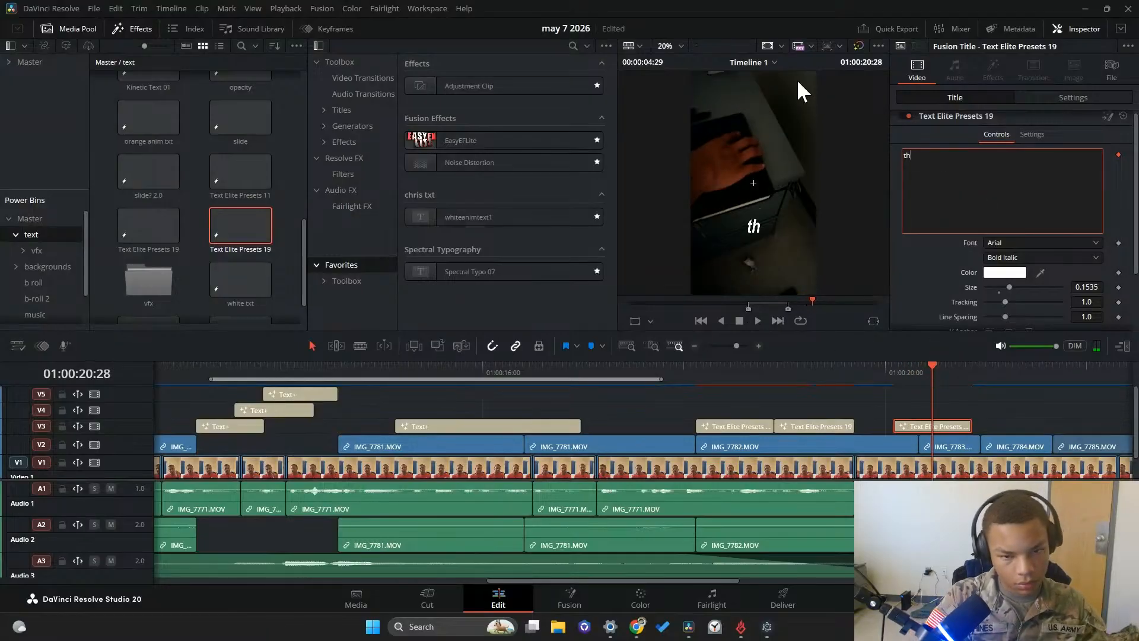
type("ey act")
key("Return")
type("accord")
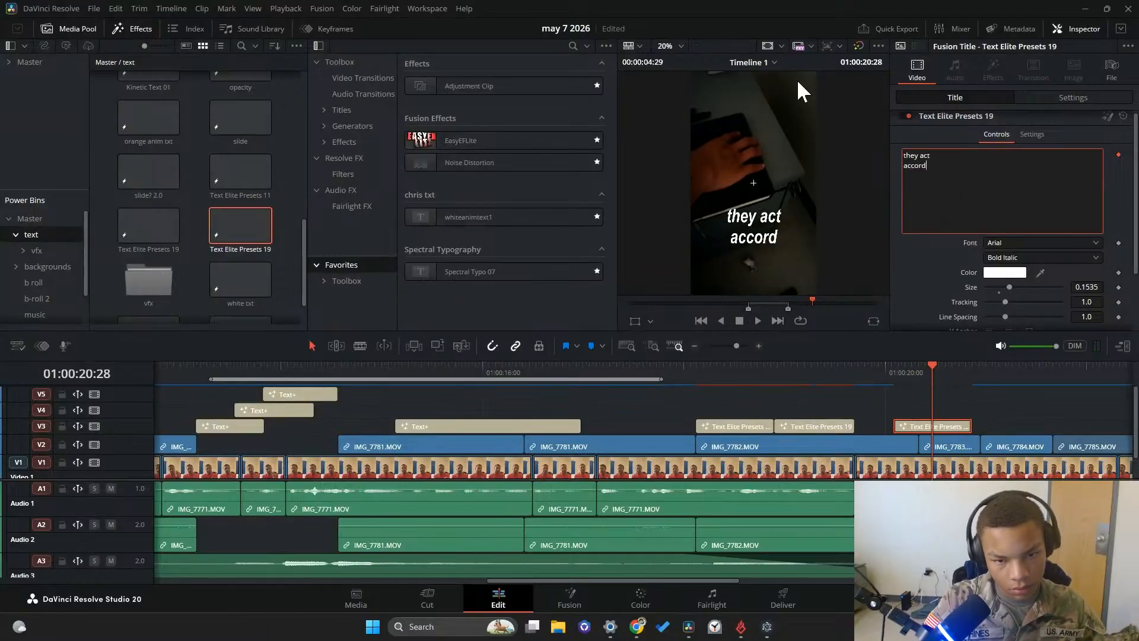
type("ing")
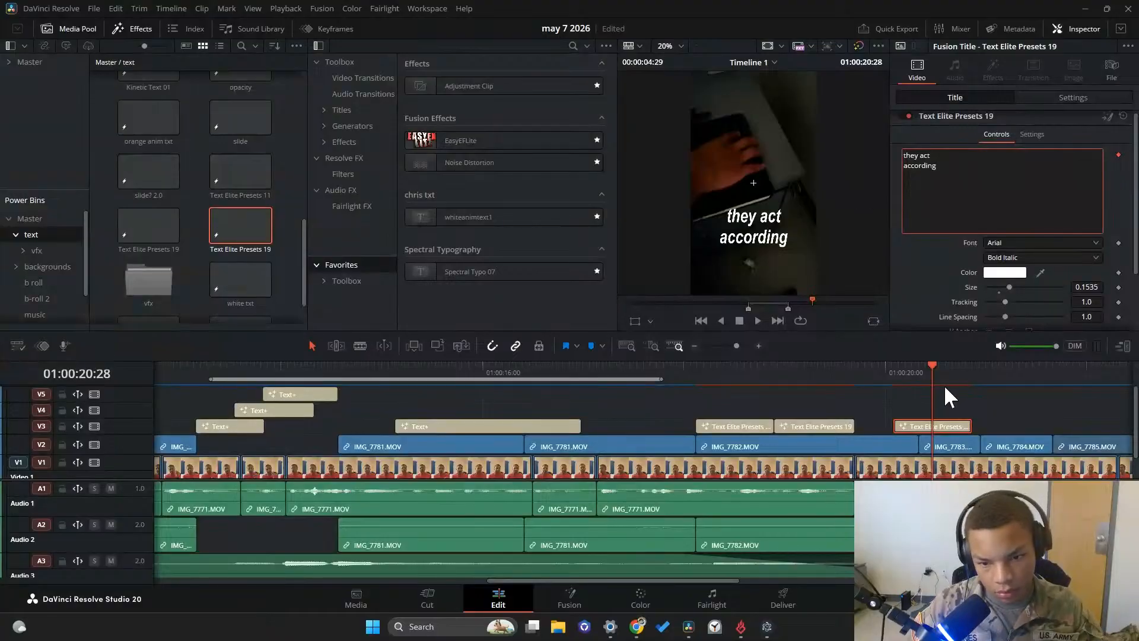
Preview the "they act according" title, duplicate it on V3 above IMG_7784.MOV and cue the timeline to 01:00:21:11
left_click(866, 367)
left_click(758, 320)
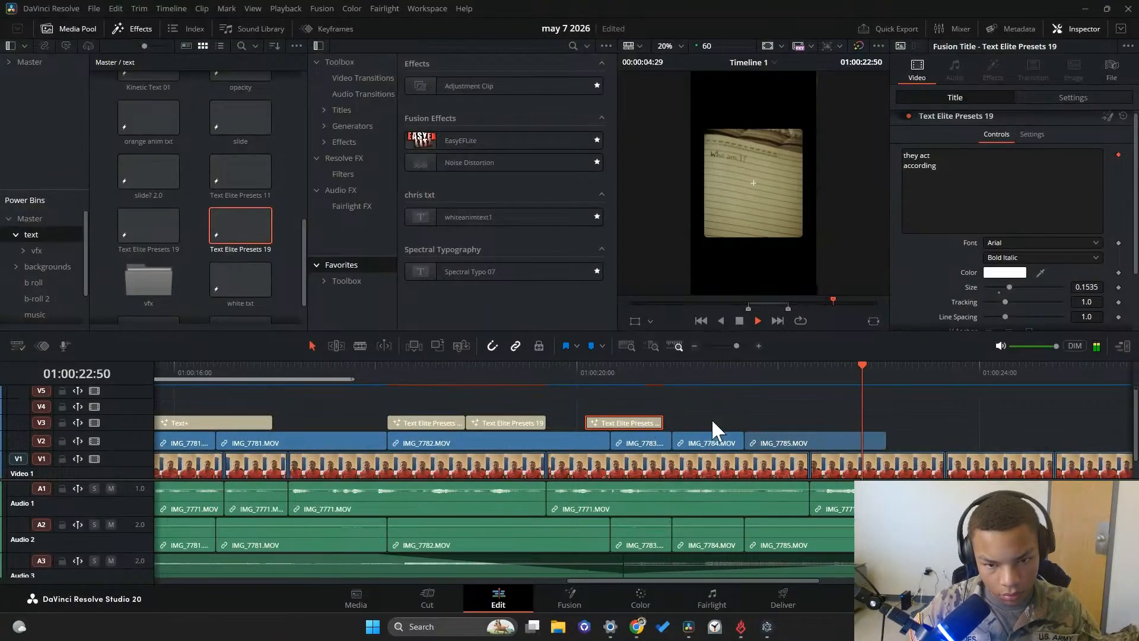
left_click_drag(854, 367, 581, 368)
left_click(739, 320)
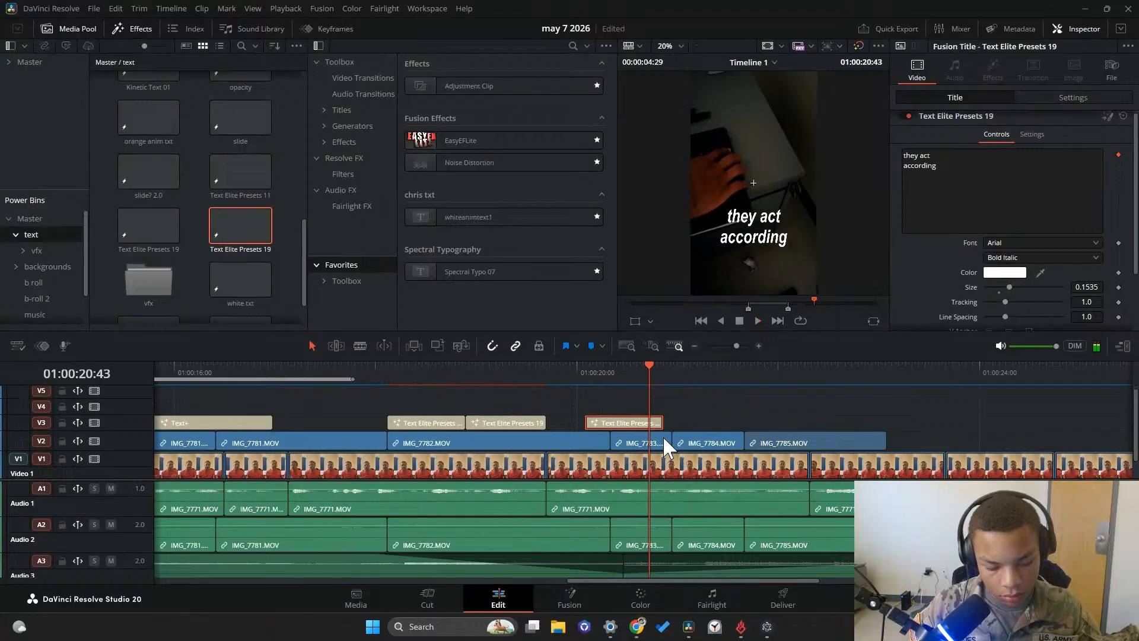
left_click_drag(651, 423, 744, 423)
left_click(755, 320)
left_click(739, 321)
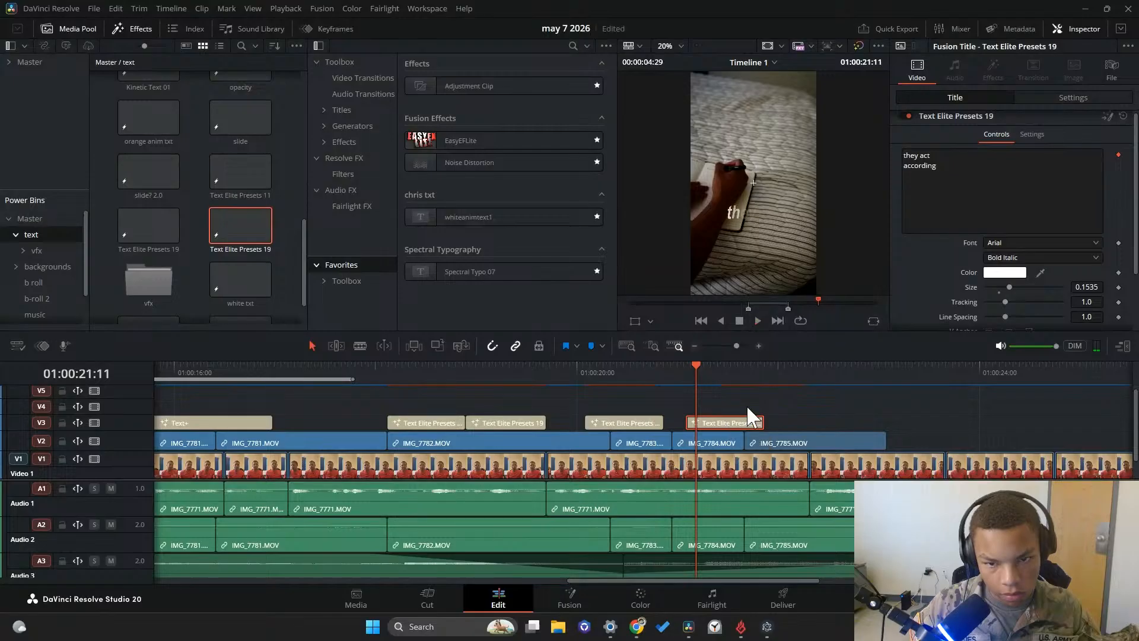
Replace the new duplicate title's text with "to who they" on the first line and "believe they are." on the second
left_click_drag(981, 197, 814, 43)
type("to who they")
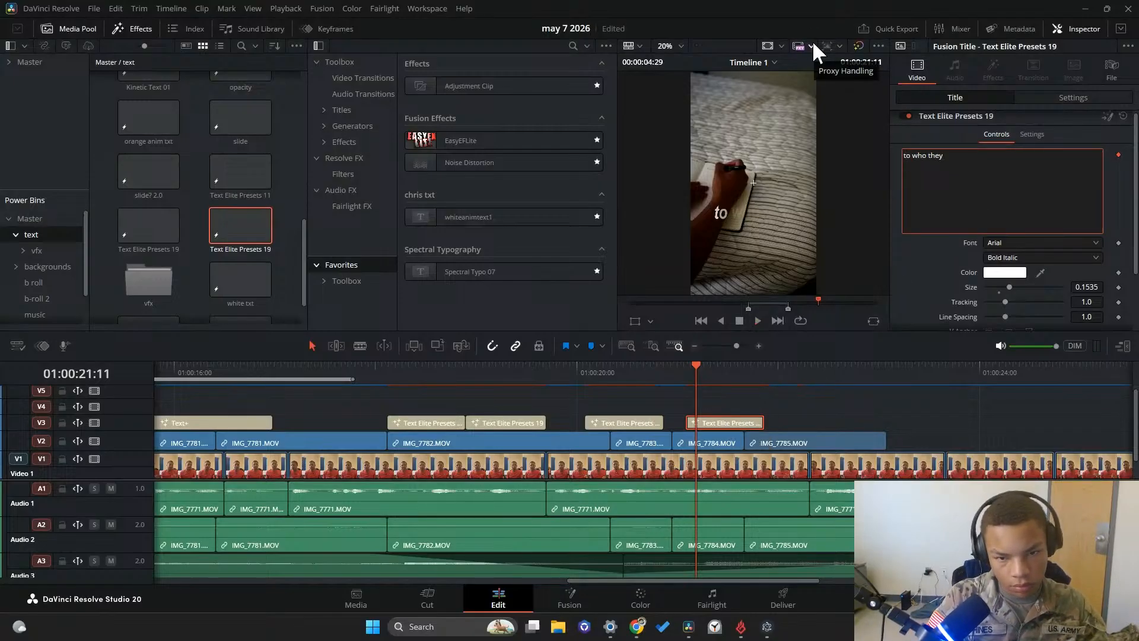
key("Return")
type("believe th")
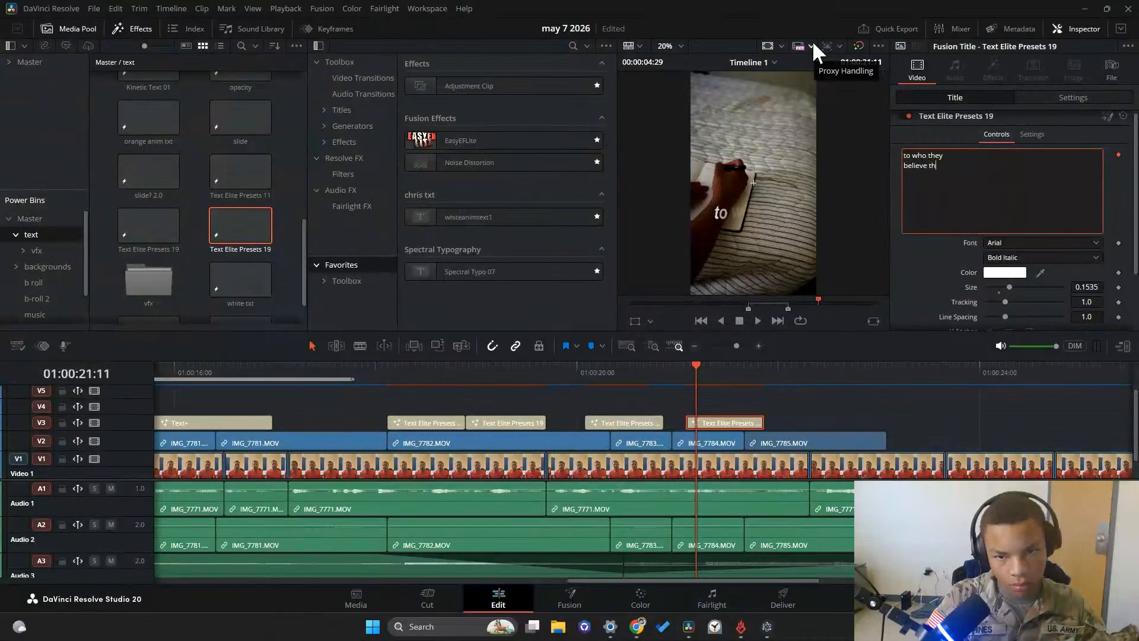
type("ey are.")
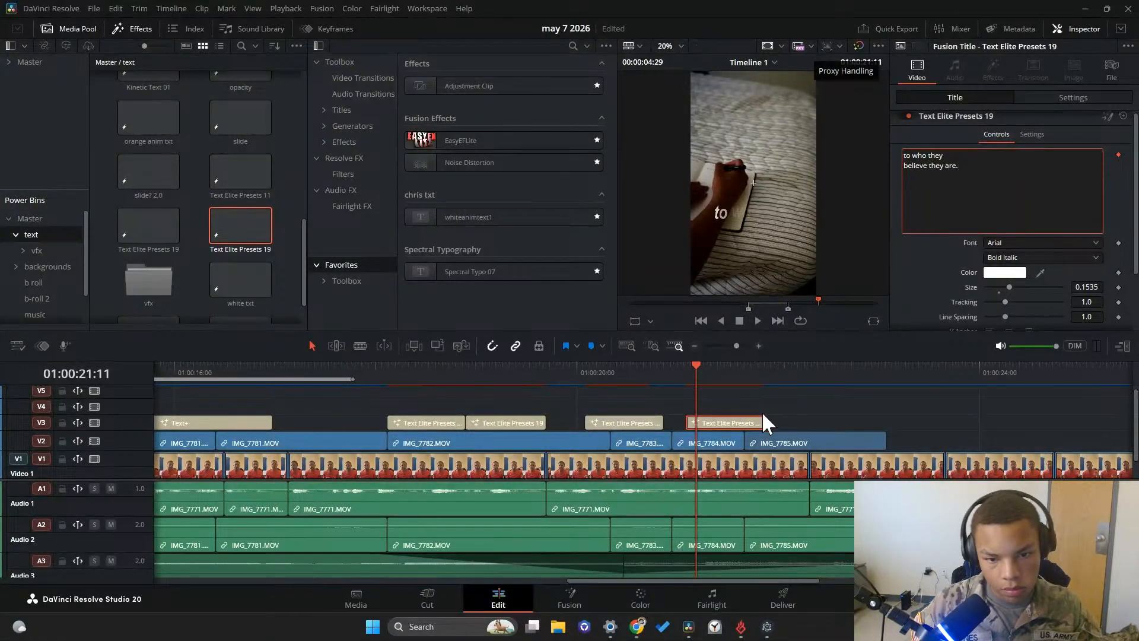
Play back the "to who they believe they are." title, extend its end over most of IMG_7785.MOV and cue to 01:00:21:51
left_click(758, 320)
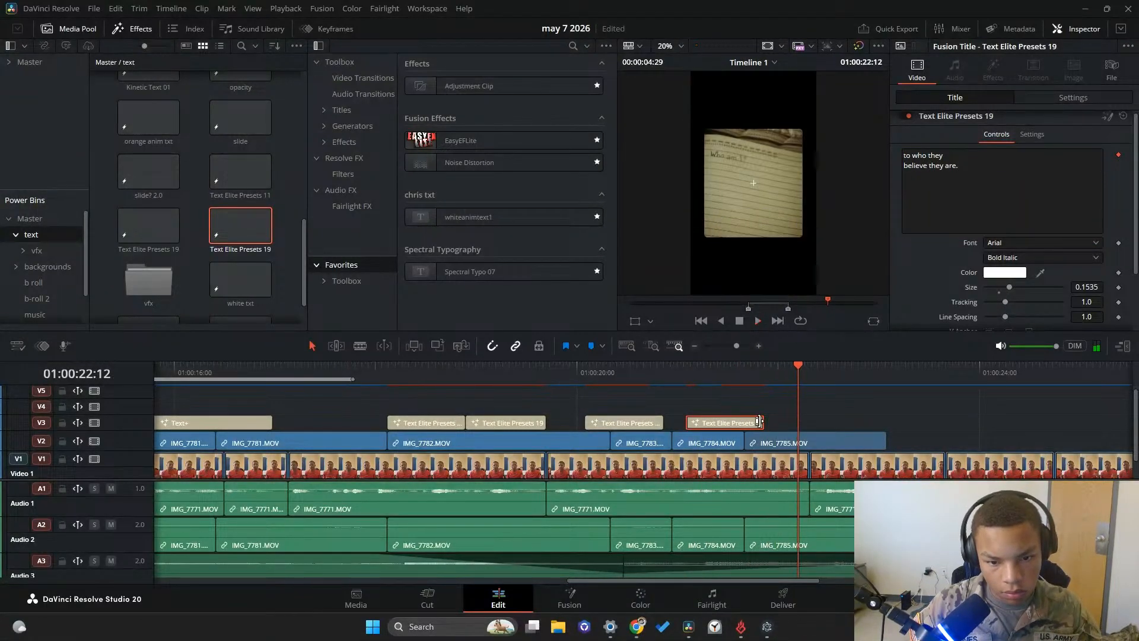
left_click_drag(765, 422, 857, 423)
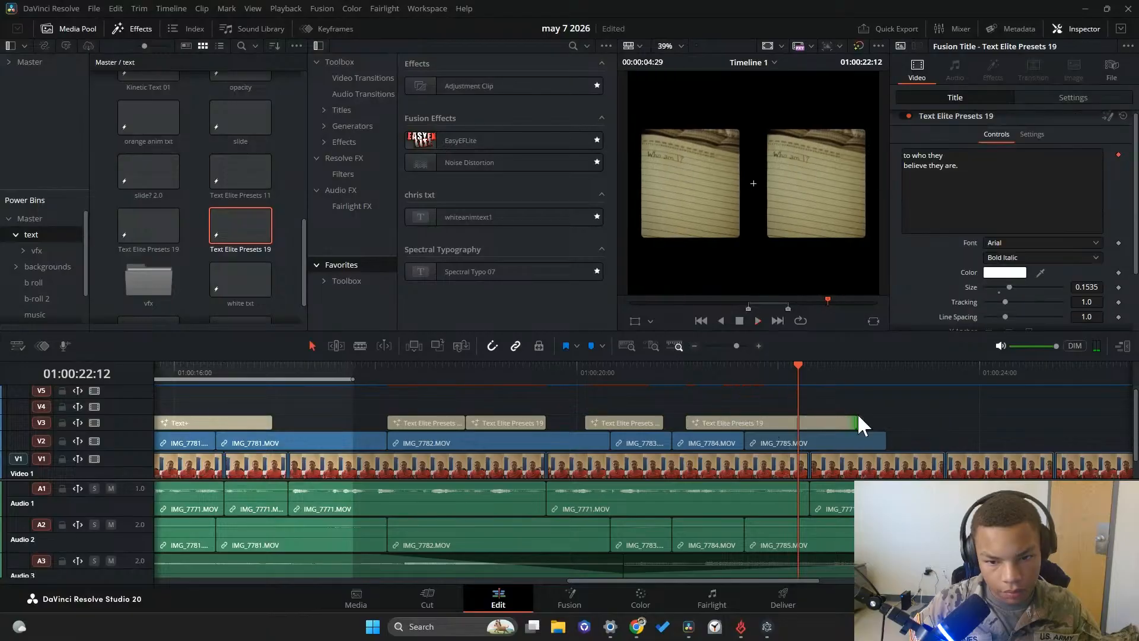
left_click(734, 389)
left_click_drag(734, 389, 764, 391)
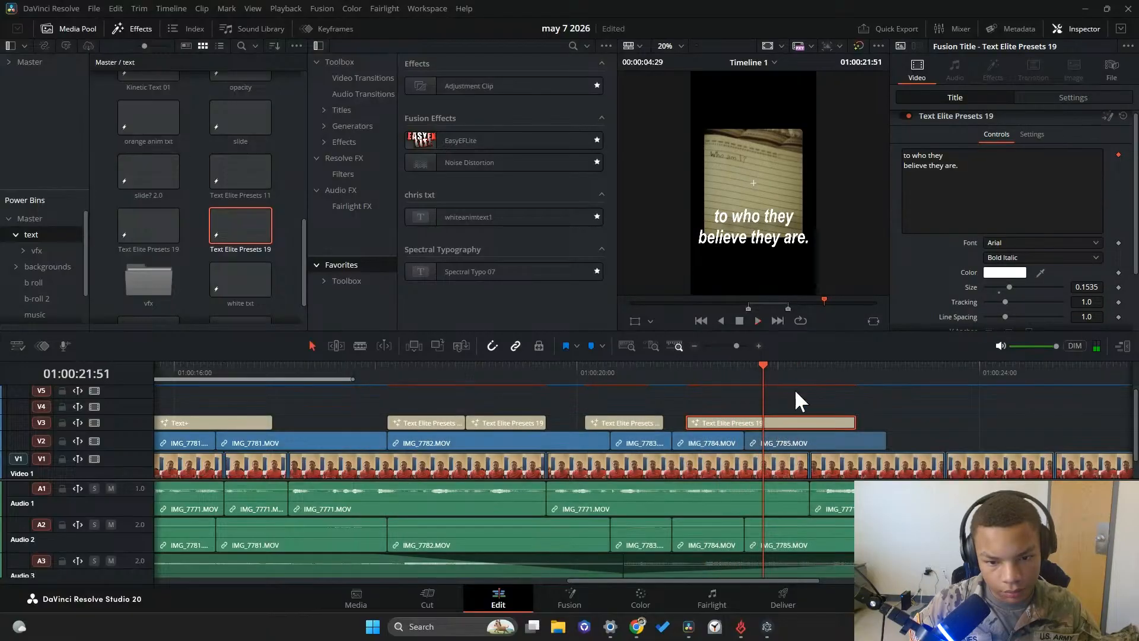
Reduce the title's text size to 0.1063 and set its Y position to 667.000
left_click(1002, 258)
left_click(1002, 290)
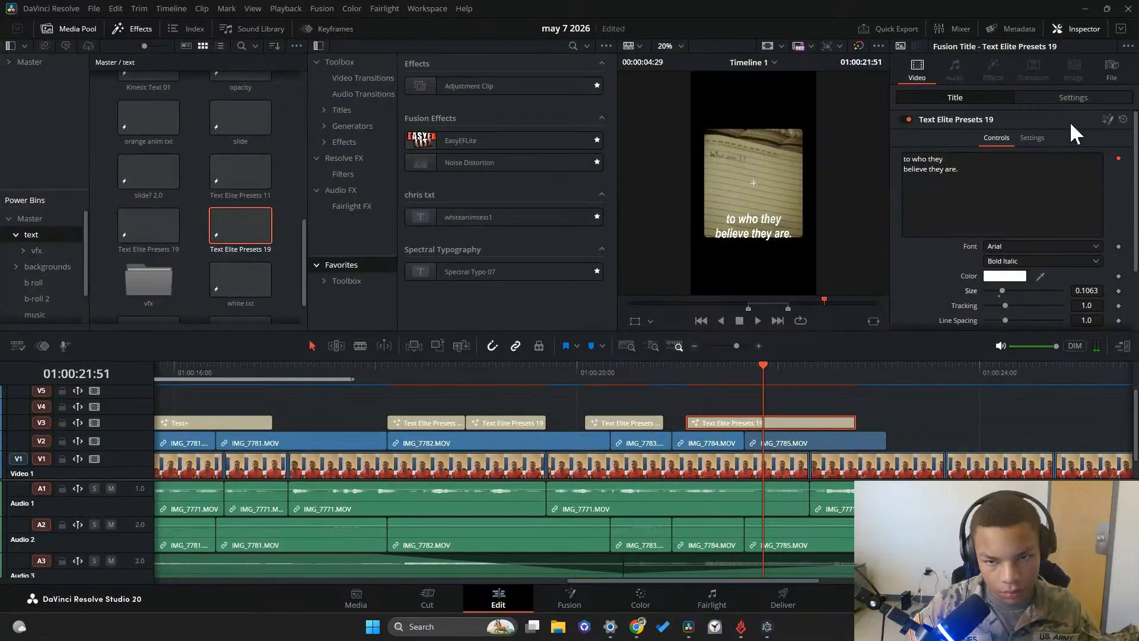
left_click(1074, 100)
left_click_drag(1092, 151, 1127, 151)
Preview the last captions from 01:00:20:28 and extend the "to who they believe they are." title to the end of IMG_7785.MOV
left_click(745, 374)
left_click_drag(741, 376, 621, 380)
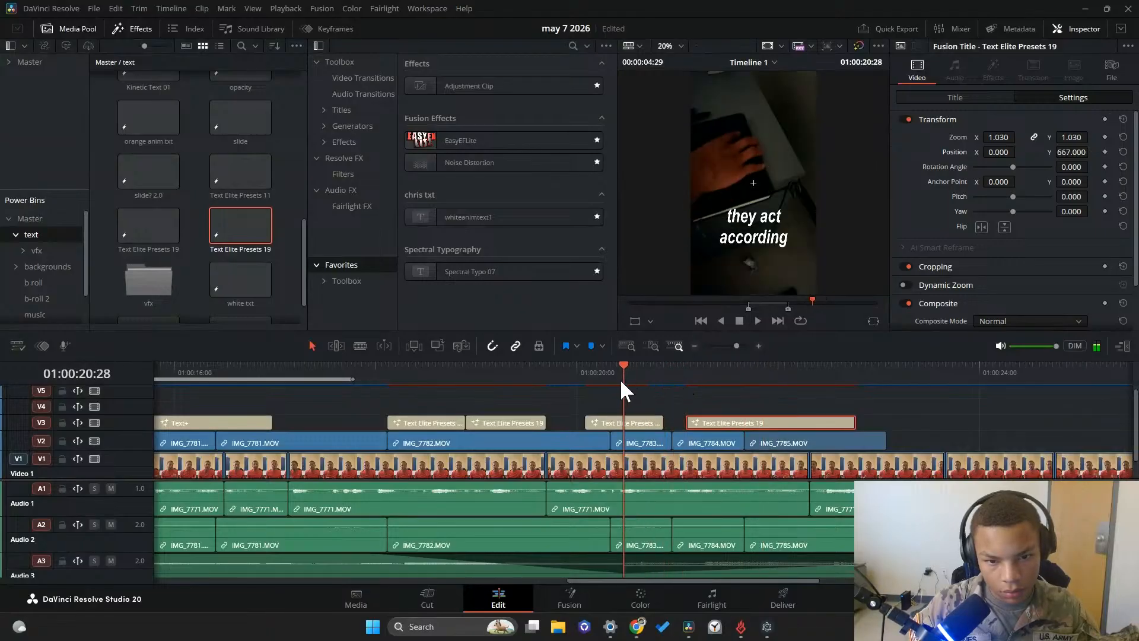
left_click(756, 326)
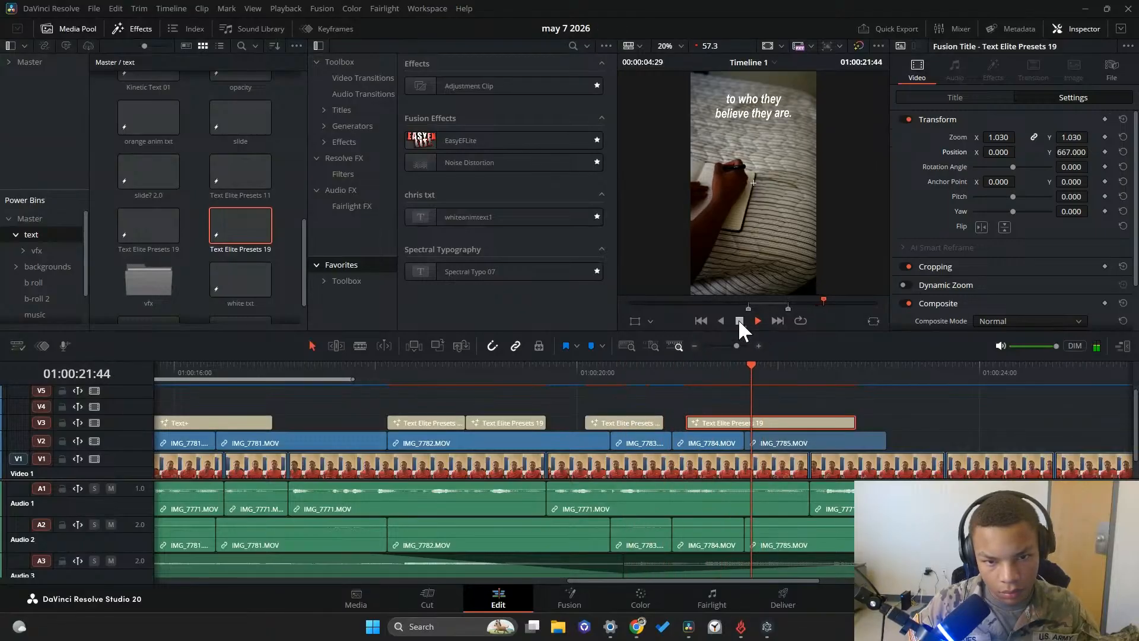
left_click(739, 320)
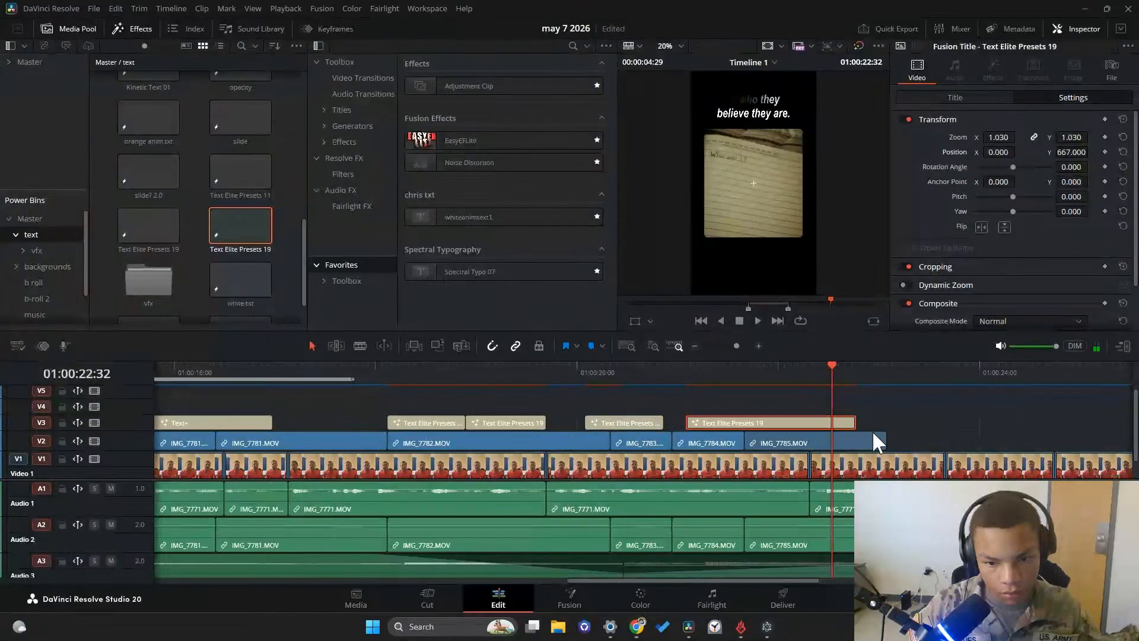
left_click_drag(859, 422, 887, 421)
Play the rest of the short through its end and return the playhead to 01:00:00:00 to review the overall timeline
left_click_drag(824, 379, 762, 371)
left_click(757, 319)
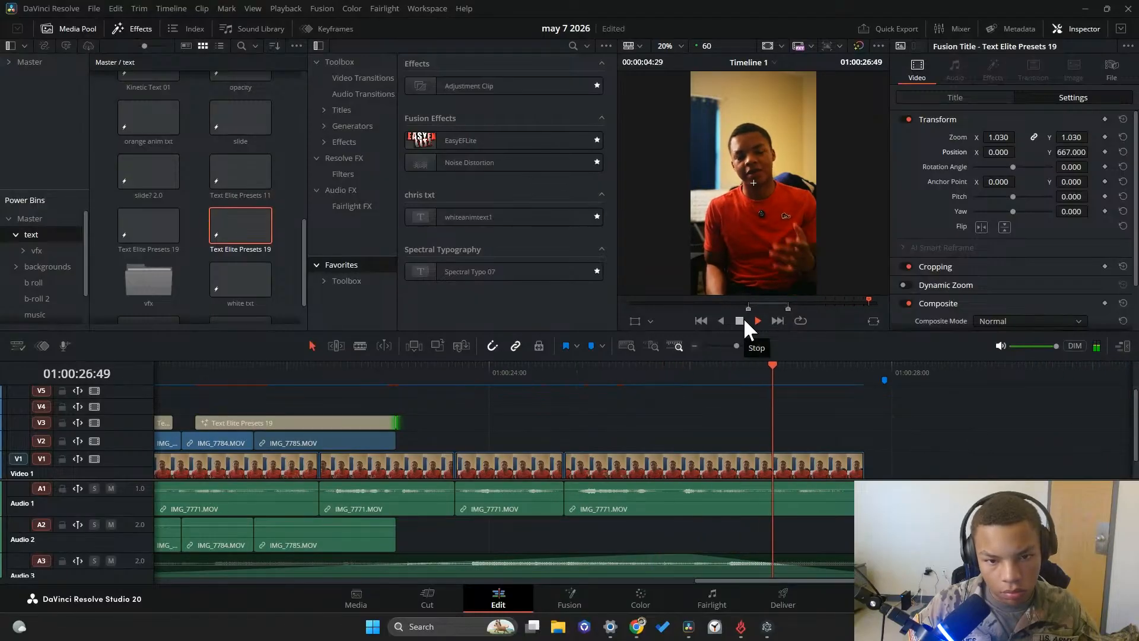
left_click(742, 318)
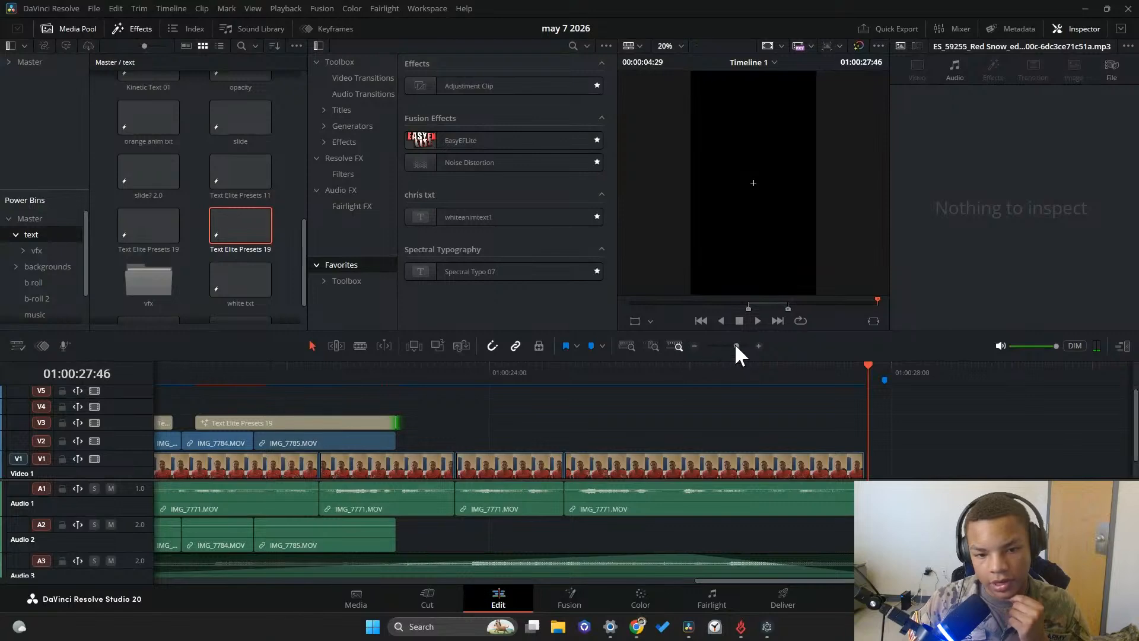
left_click_drag(736, 345, 725, 349)
scroll(393, 492, "down", 2)
scroll(325, 476, "down", 1)
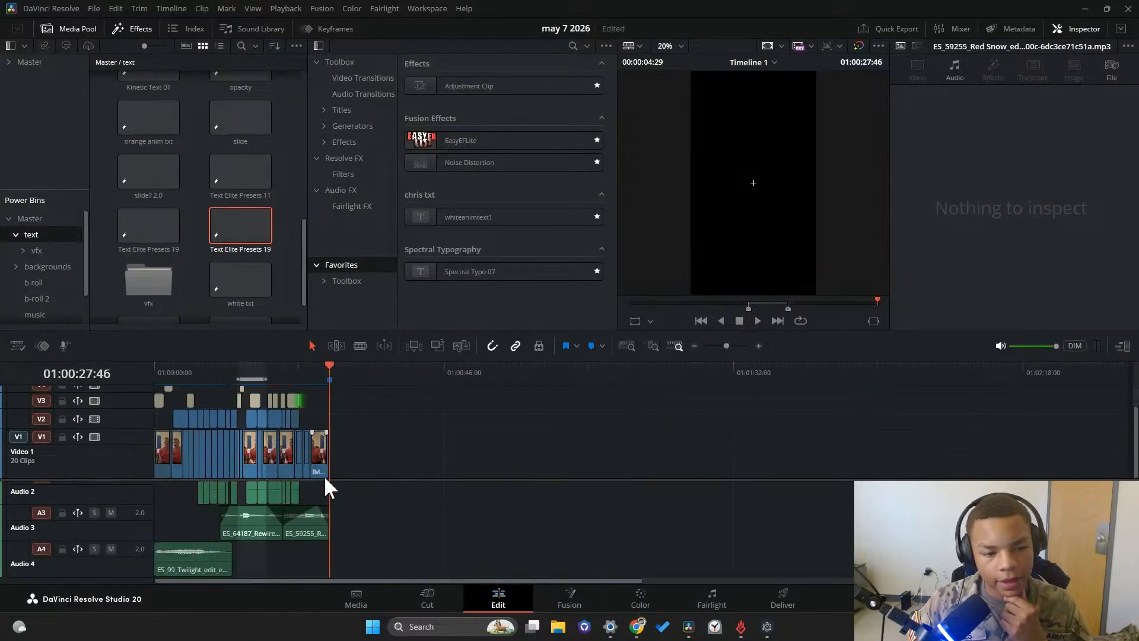
scroll(356, 468, "up", 1)
left_click_drag(319, 371, 153, 379)
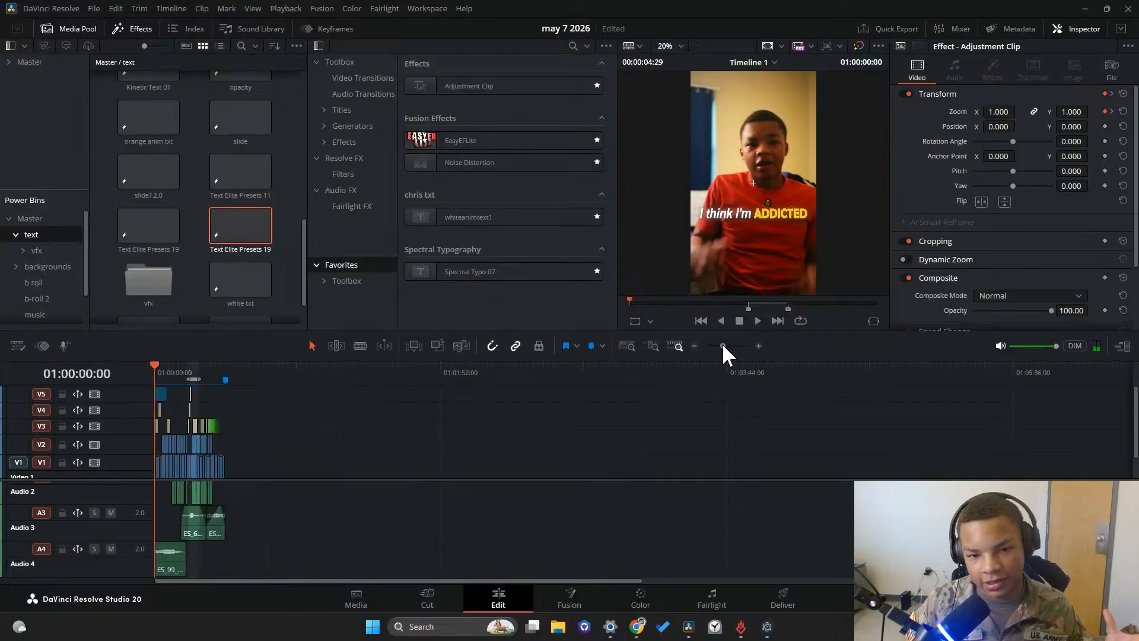
left_click_drag(724, 343, 732, 344)
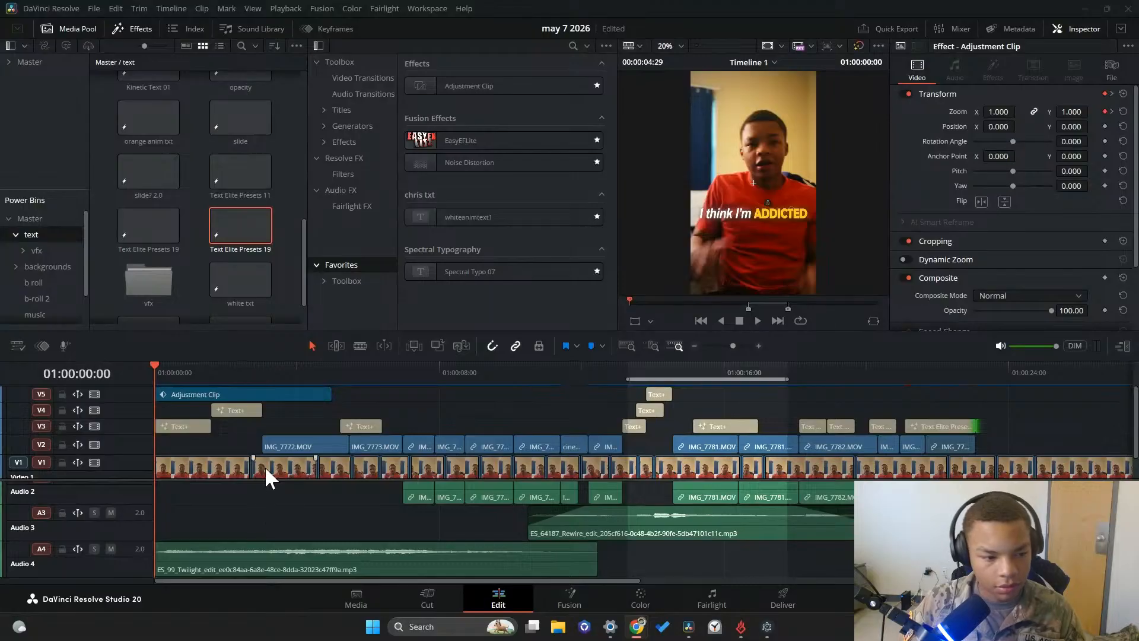
scroll(267, 477, "down", 1)
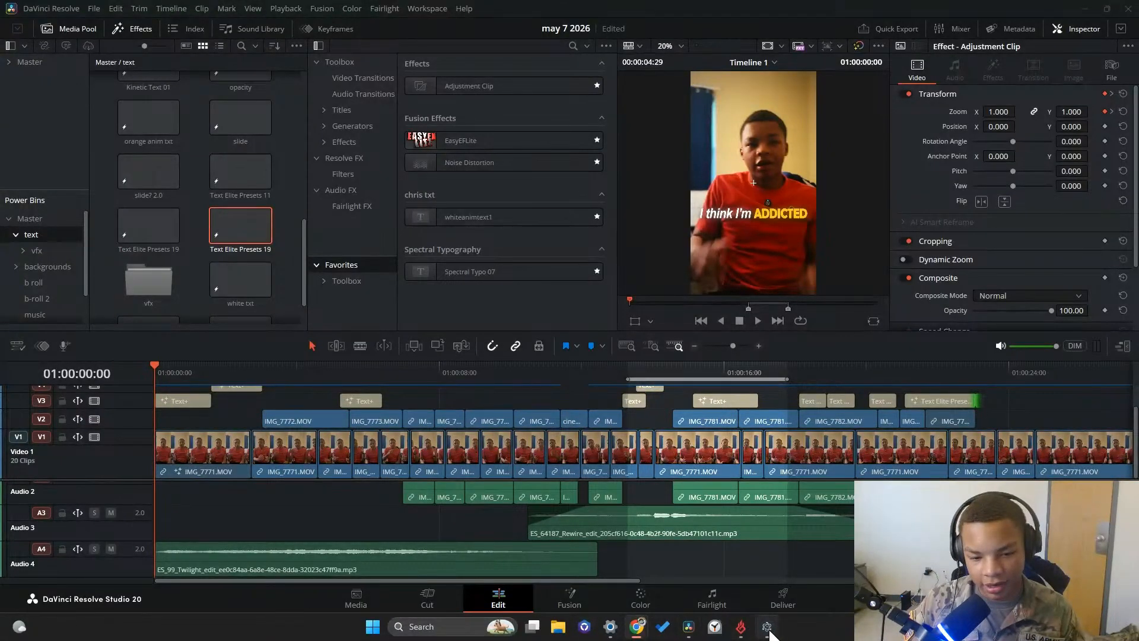
Switch to the Clock app, start the stopwatch and minimize its window
left_click(715, 626)
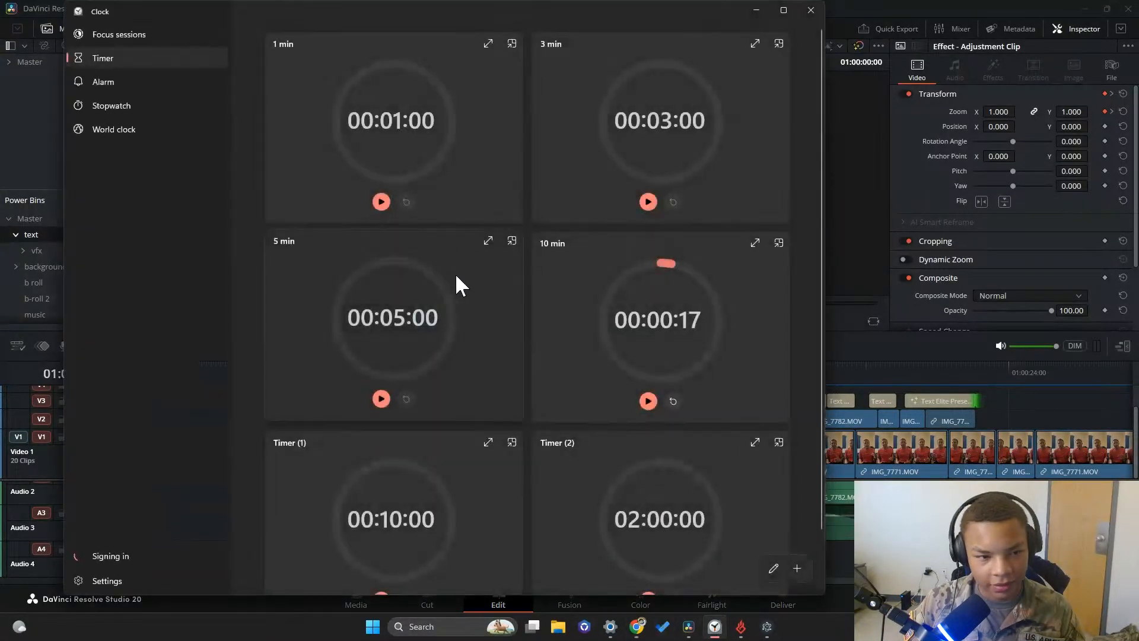
left_click(140, 105)
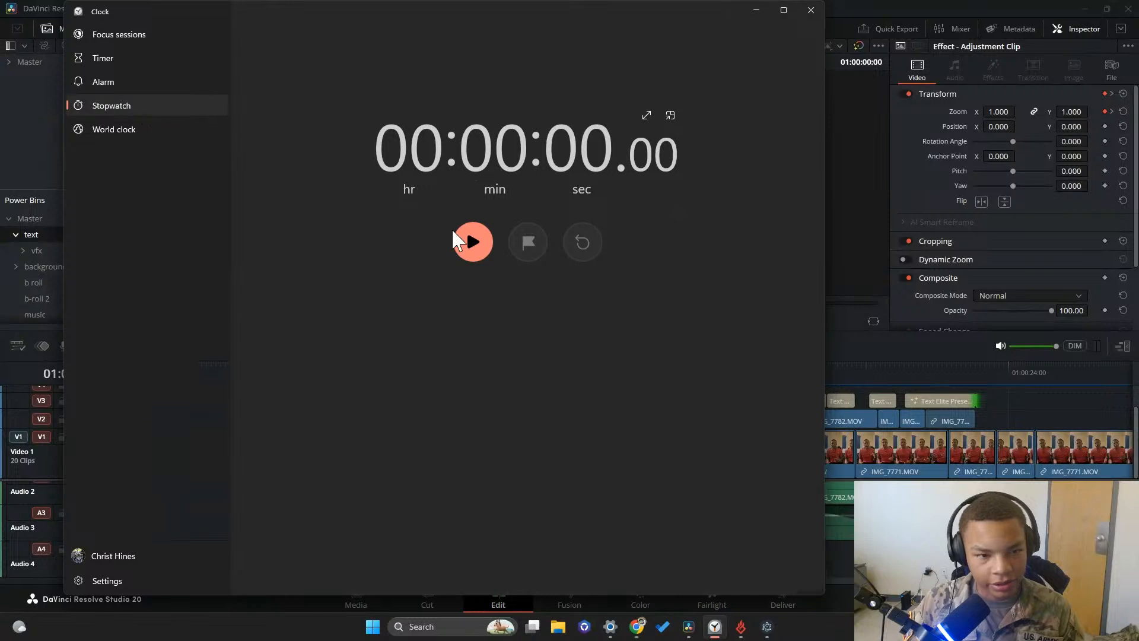
left_click(456, 236)
left_click(756, 10)
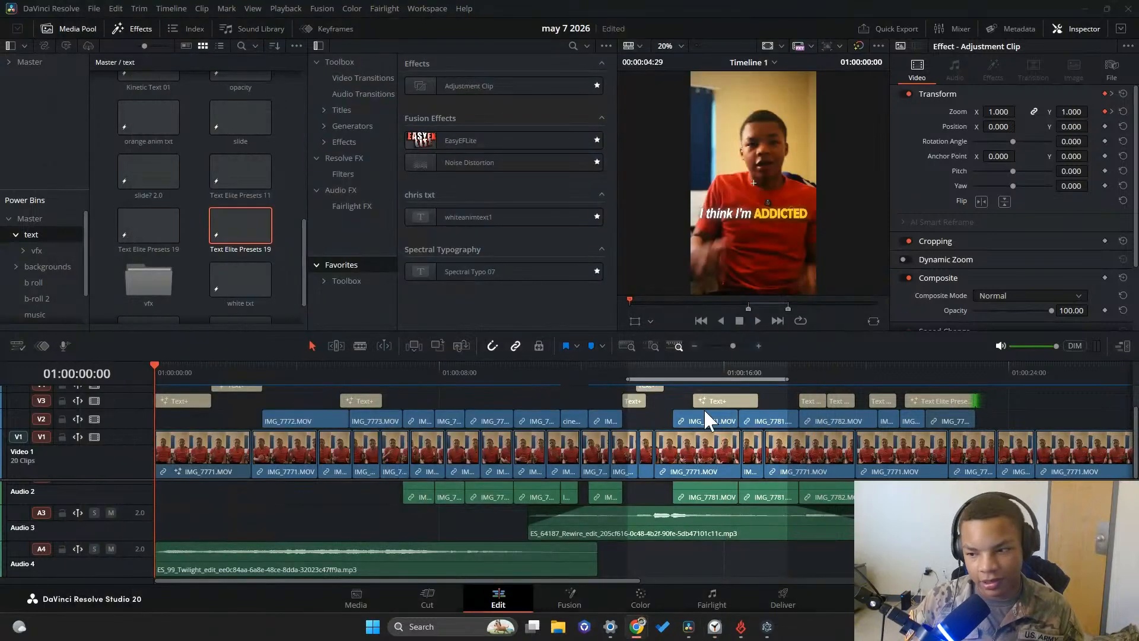
scroll(504, 471, "up", 1)
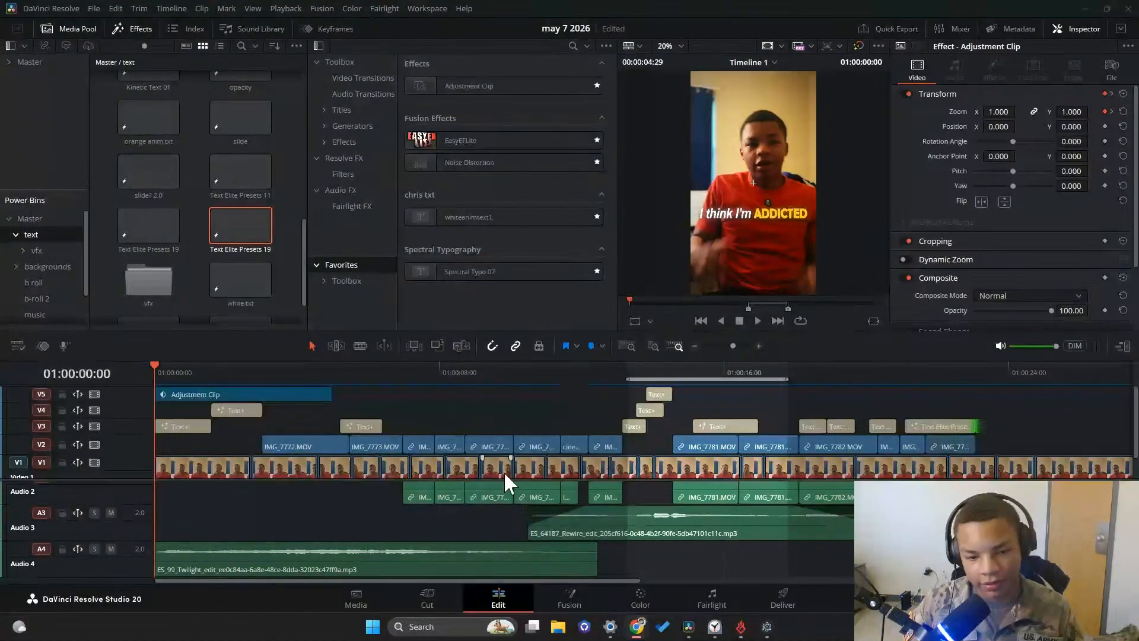
scroll(492, 471, "down", 1)
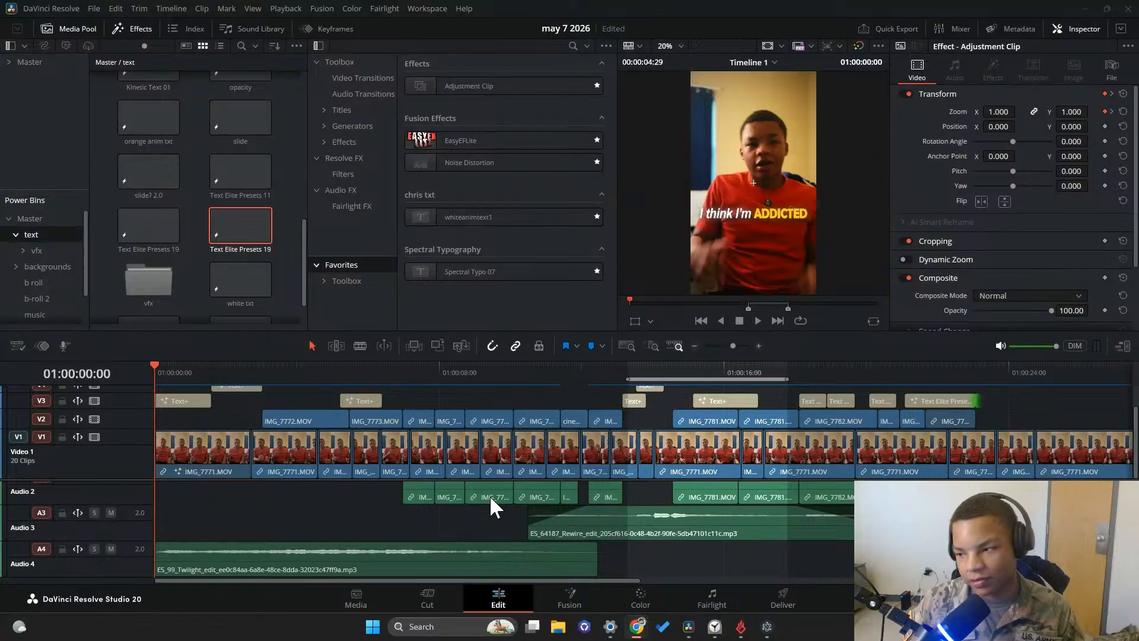
scroll(208, 456, "up", 1)
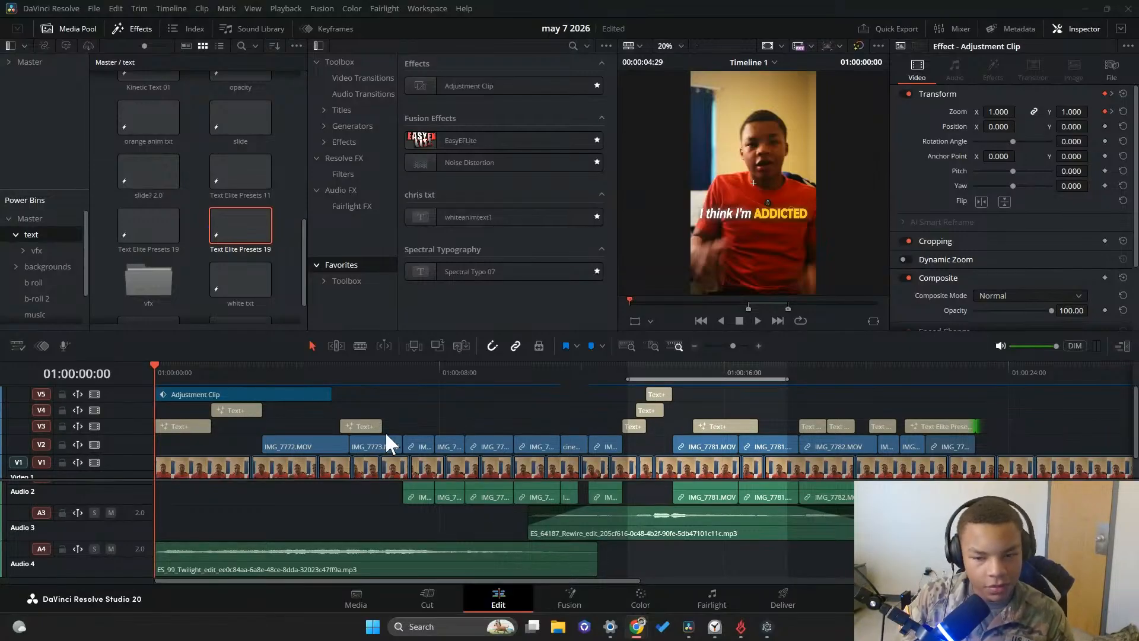
scroll(436, 444, "down", 1)
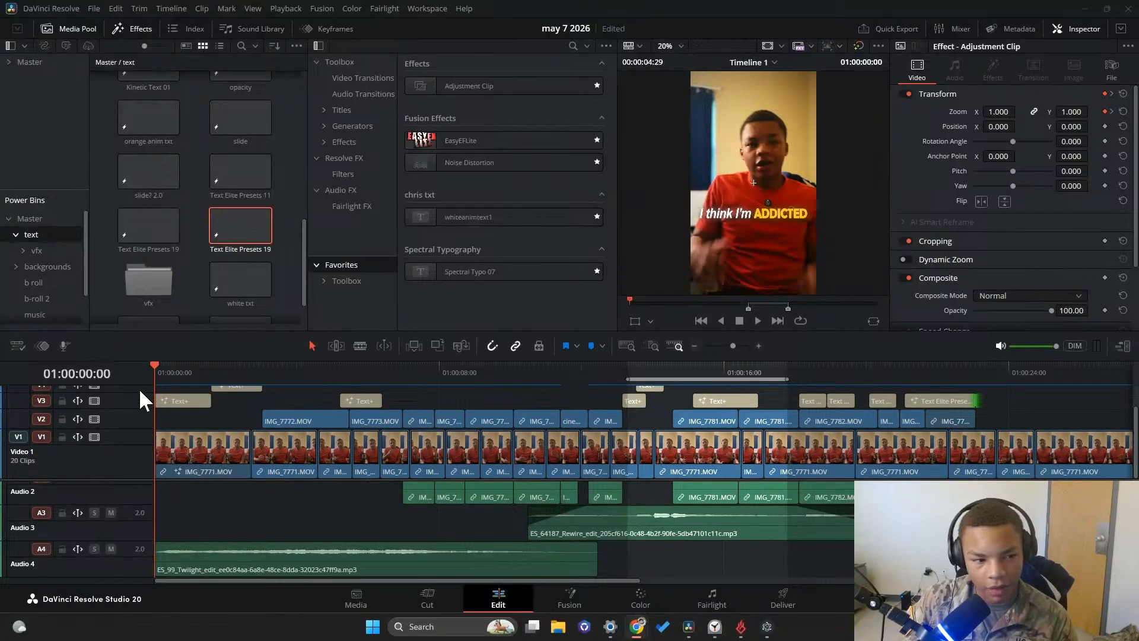
Open the sfx power bin and check the sound effects stored in it
scroll(50, 291, "down", 2)
left_click(54, 297)
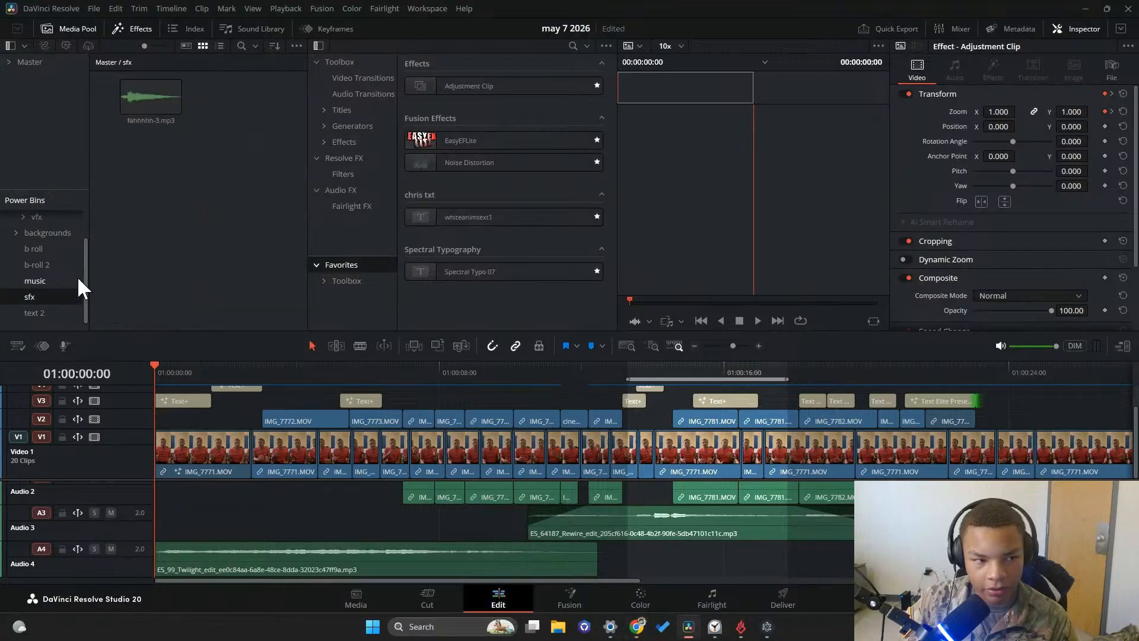
left_click(134, 93)
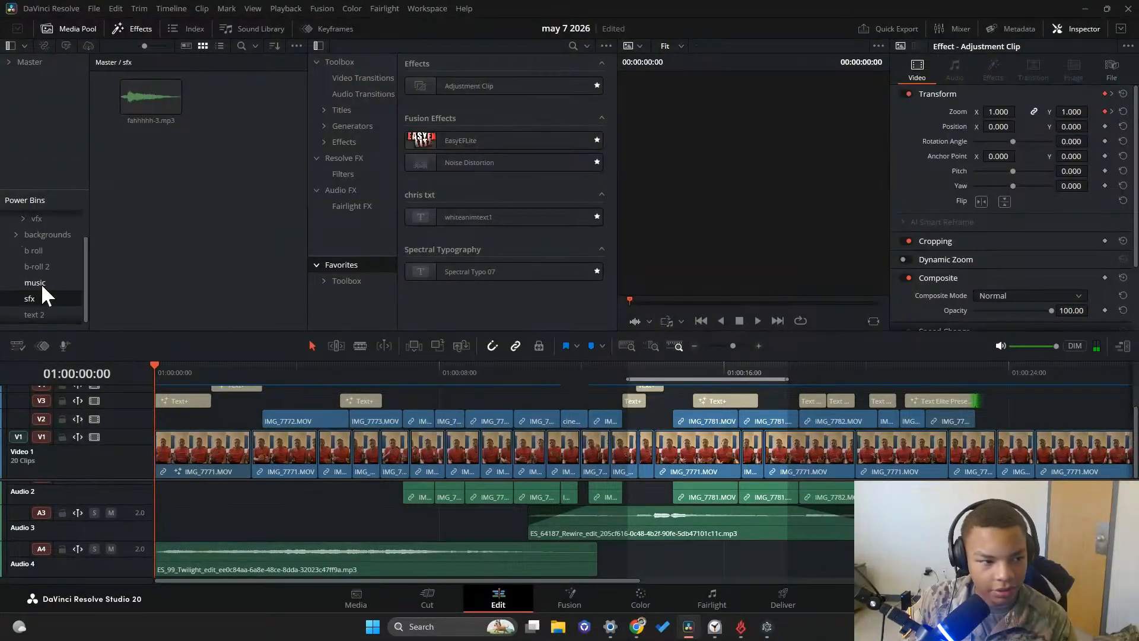
right_click(270, 90)
left_click(329, 187)
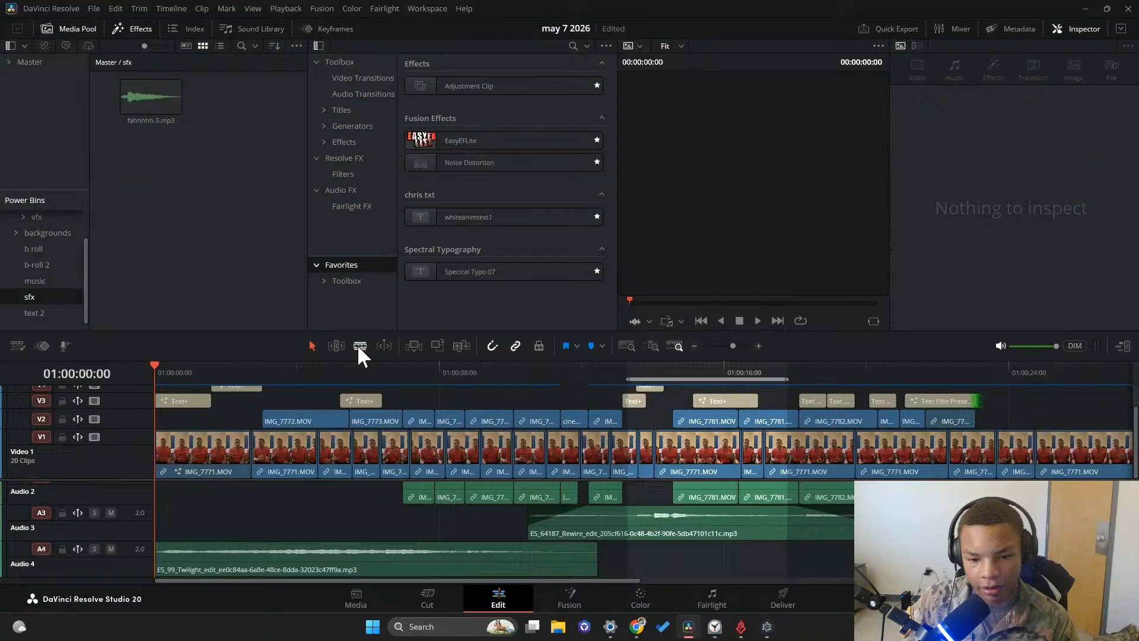
Switch to Epidemic Sound, check the saved collections, refresh the recommended sound effects for the video and minimize the window
left_click(767, 627)
left_click(274, 276)
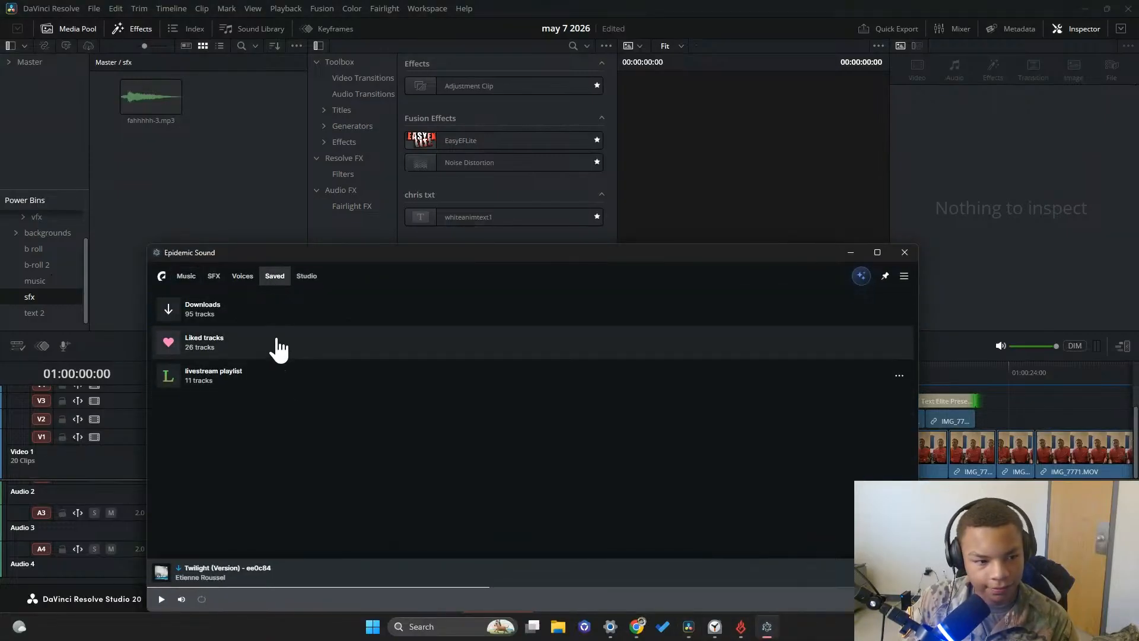
left_click(214, 276)
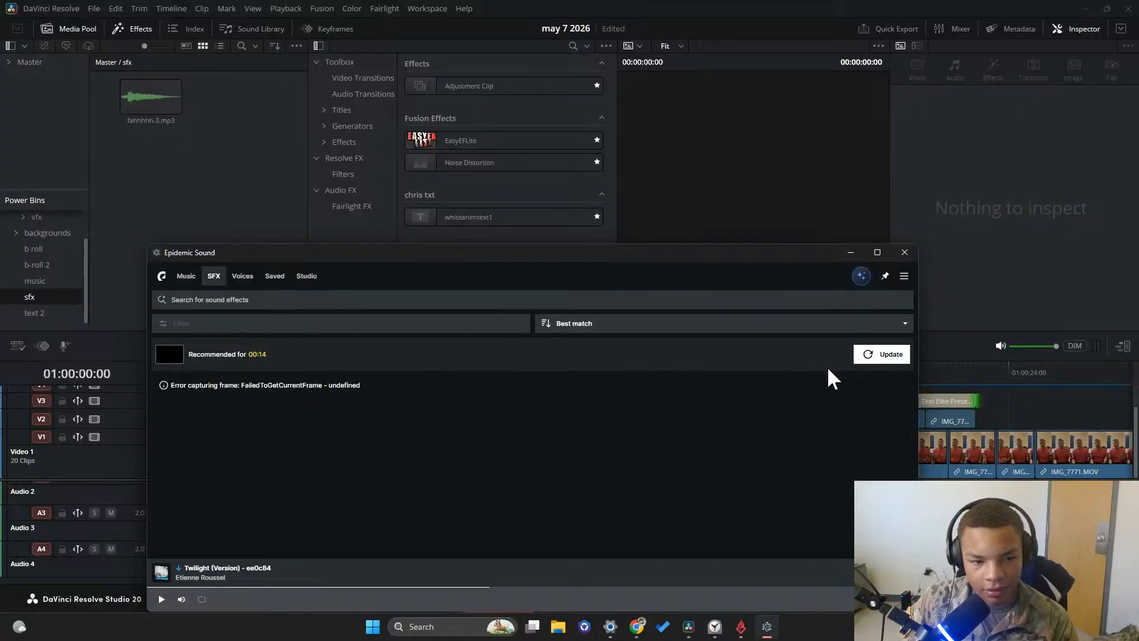
left_click(872, 355)
left_click(849, 252)
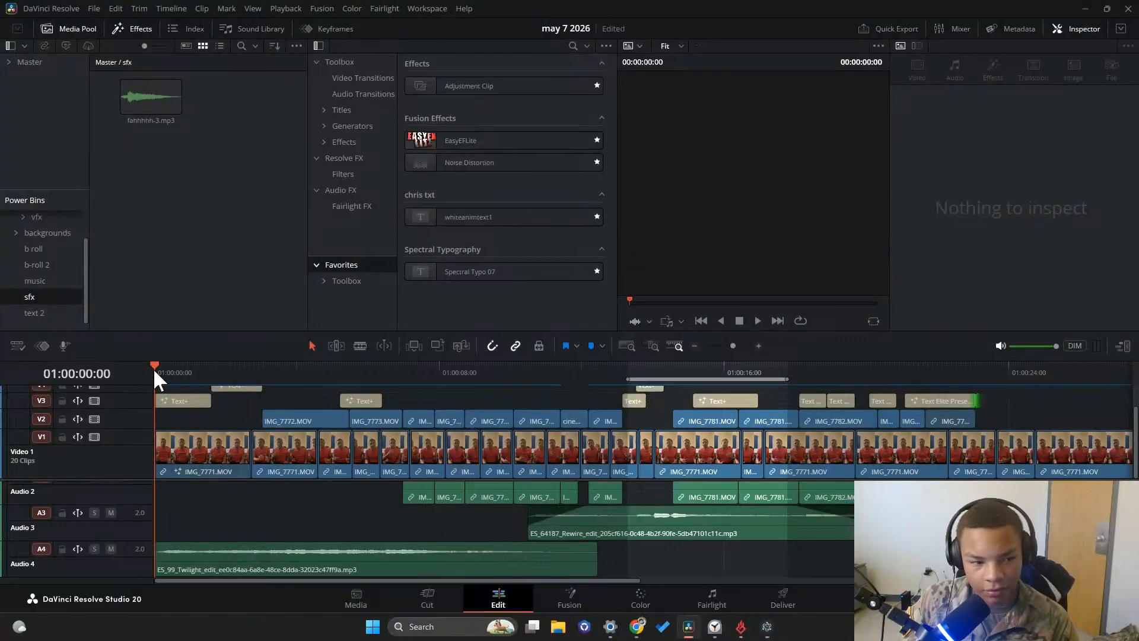
Move the playhead to 01:00:00:20, refresh Epidemic Sound's recommended sound effects for that frame and preview the first breath sound
left_click_drag(153, 368, 166, 365)
left_click(767, 624)
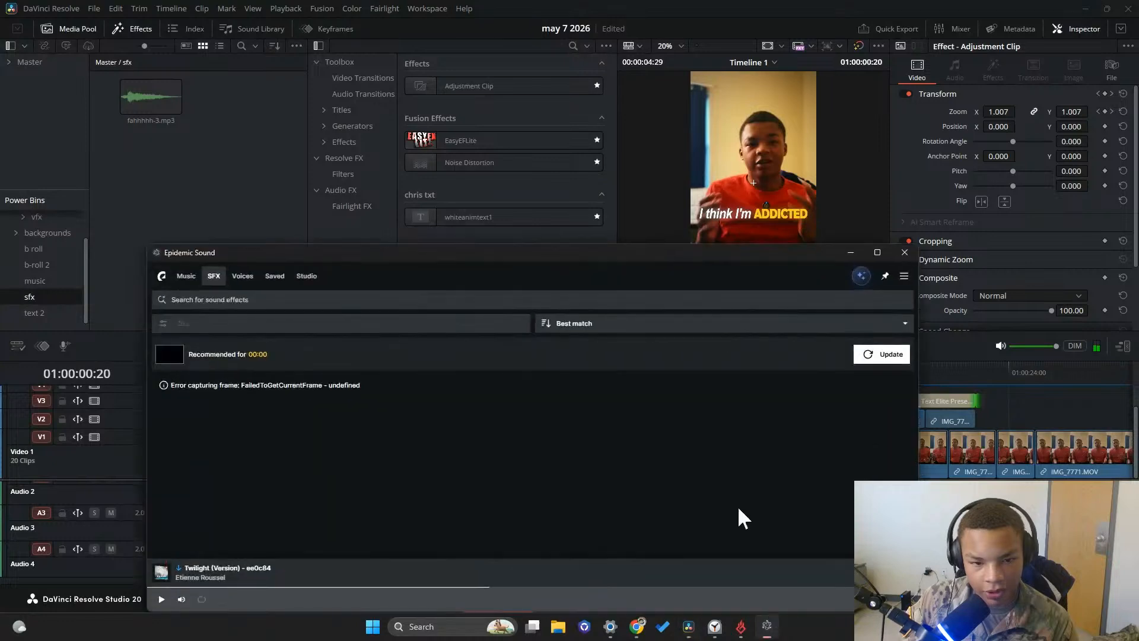
left_click(871, 354)
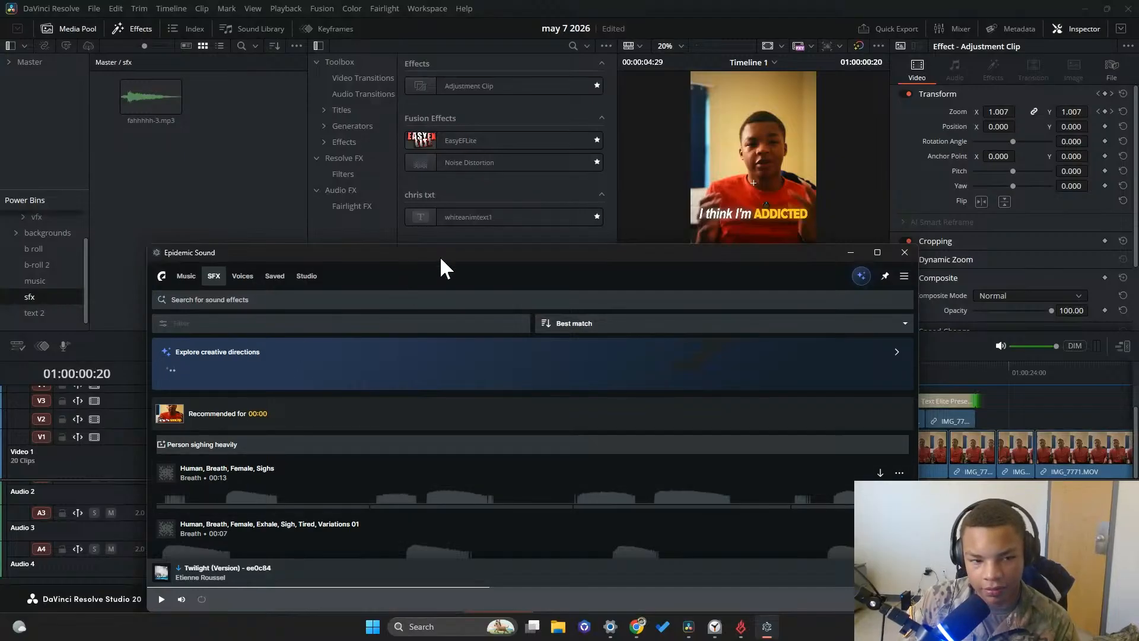
left_click_drag(441, 259, 512, 241)
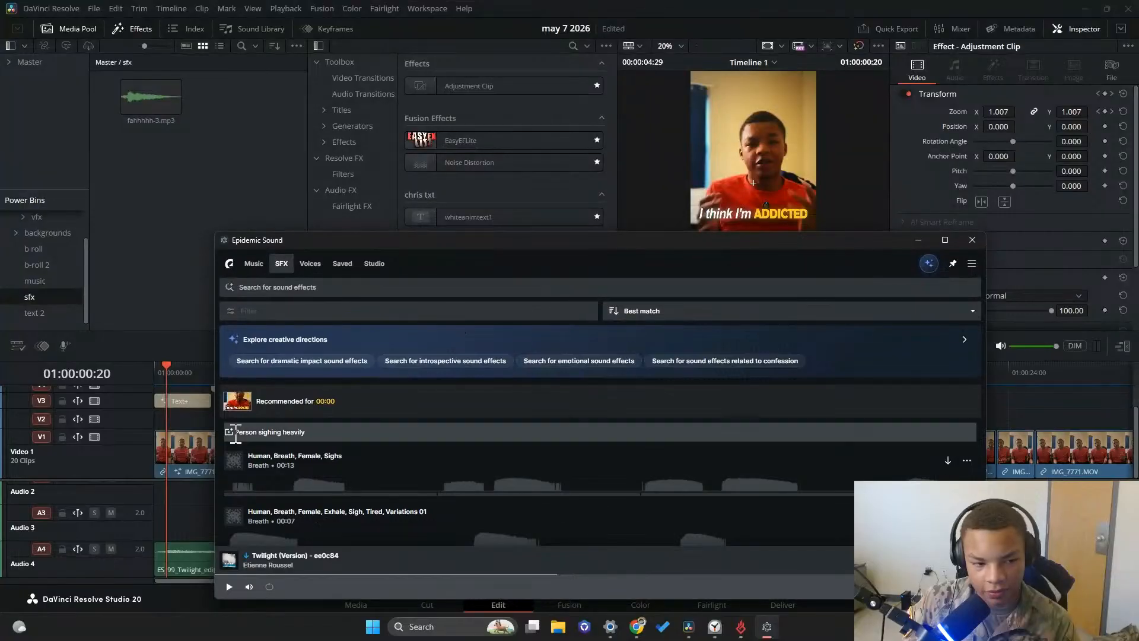
left_click(237, 463)
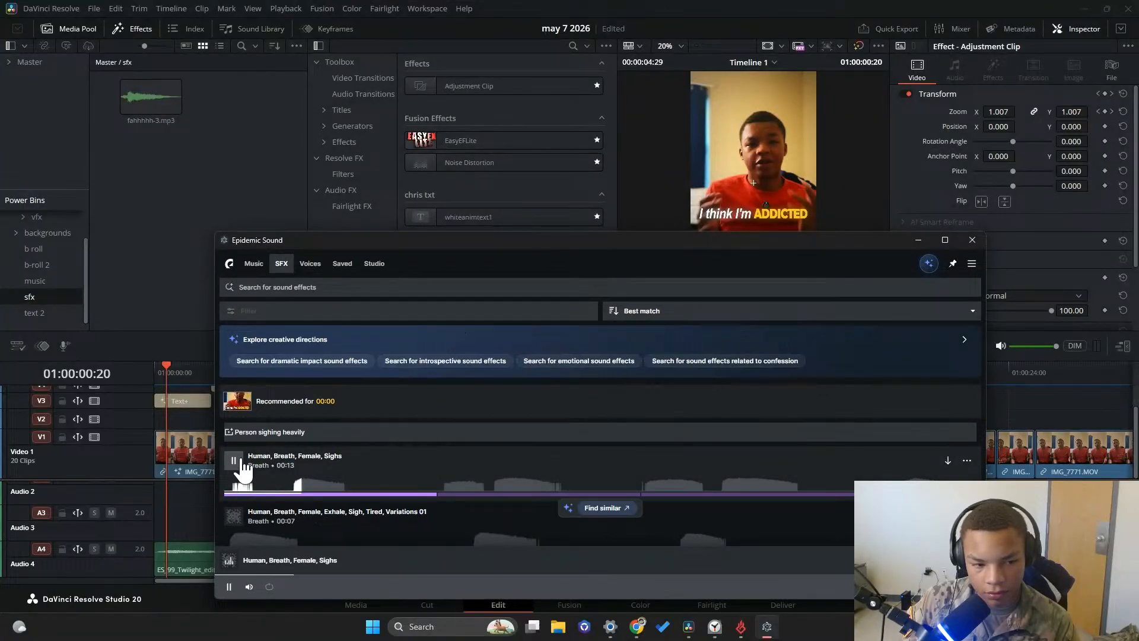
left_click(242, 469)
scroll(350, 482, "down", 3)
scroll(365, 486, "up", 3)
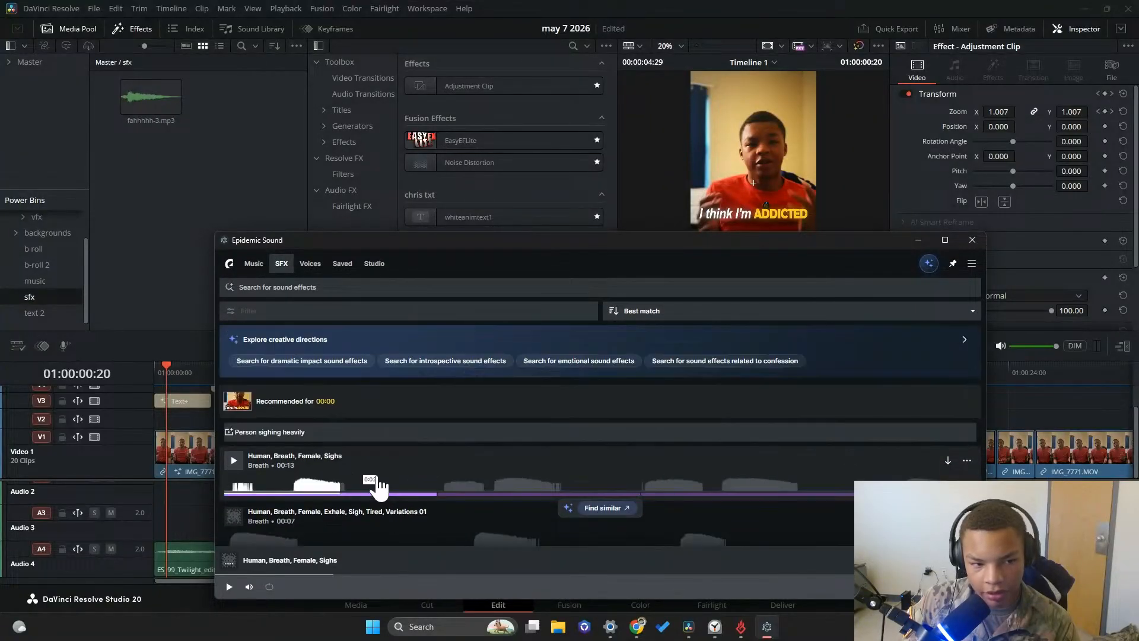
Search the sound effects for "click", preview the Midi Controller and Designed Stamp results, and minimize Epidemic Sound
left_click(960, 288)
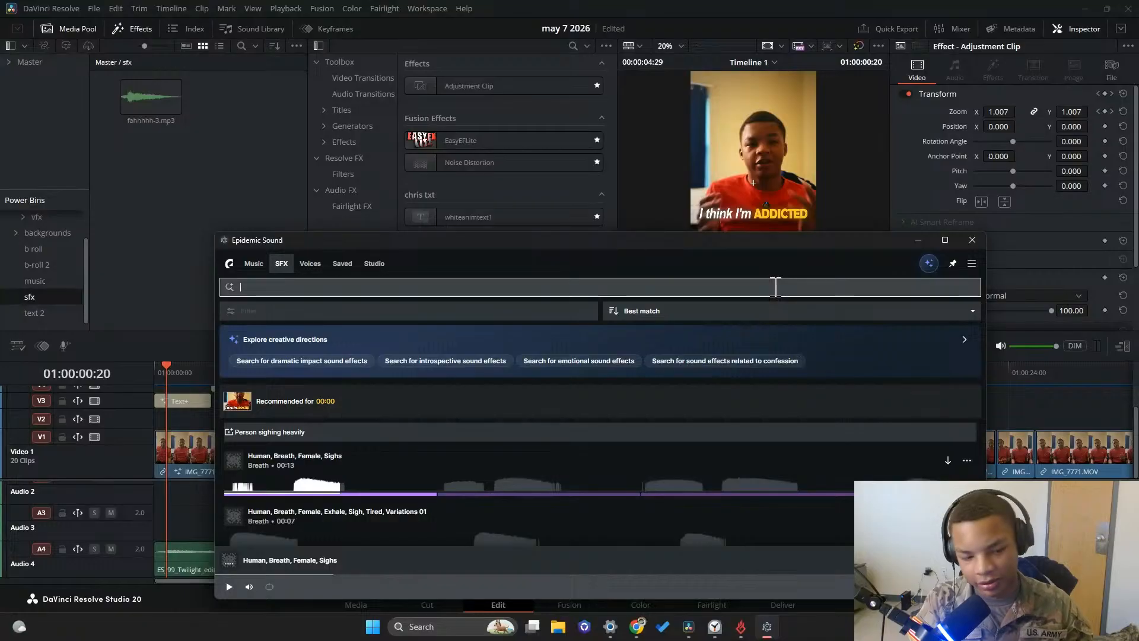
key("Return")
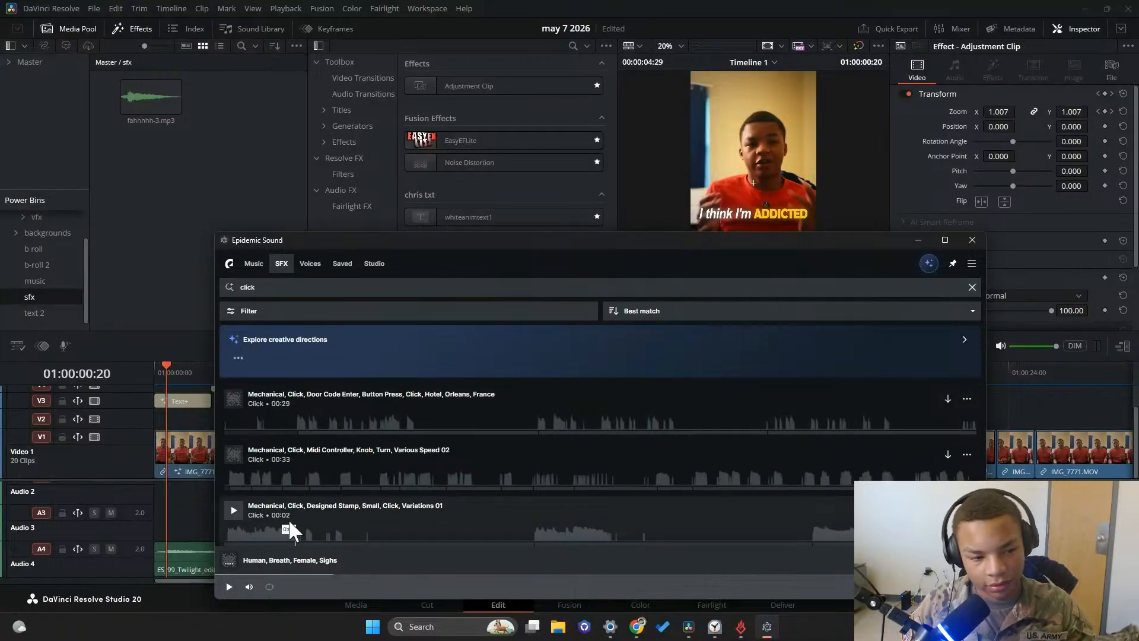
left_click(232, 456)
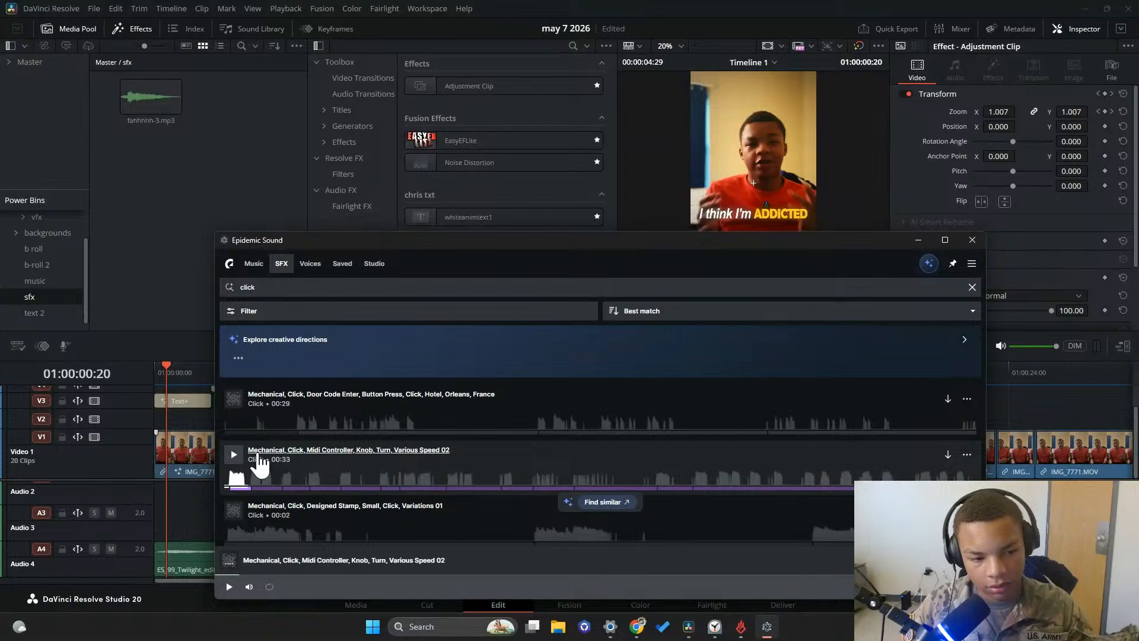
left_click(234, 455)
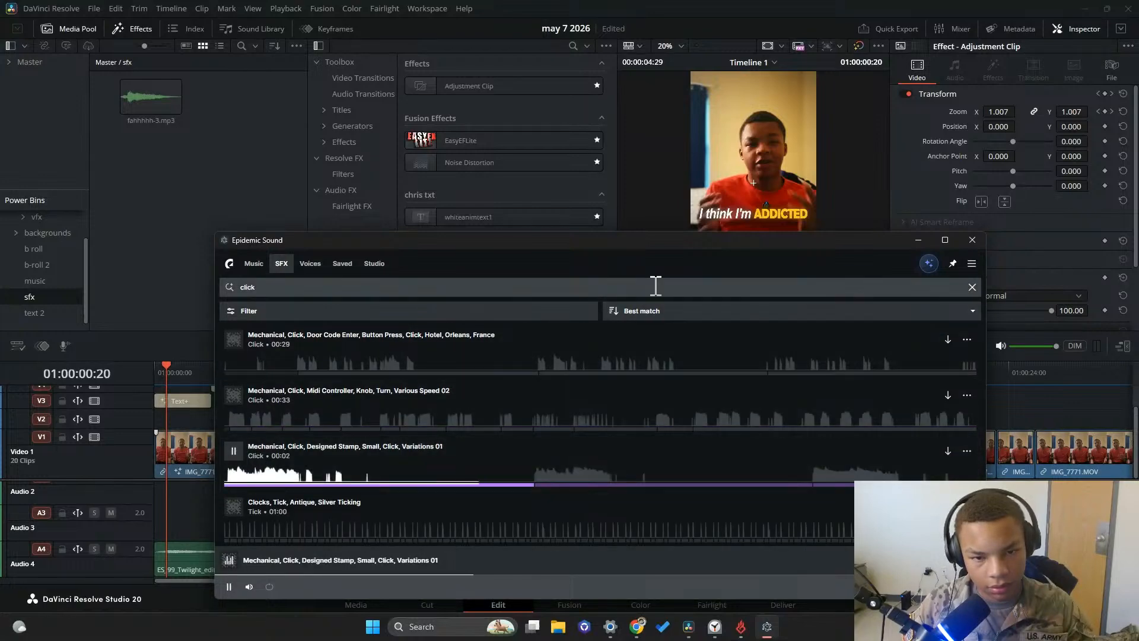
left_click_drag(681, 241, 723, 336)
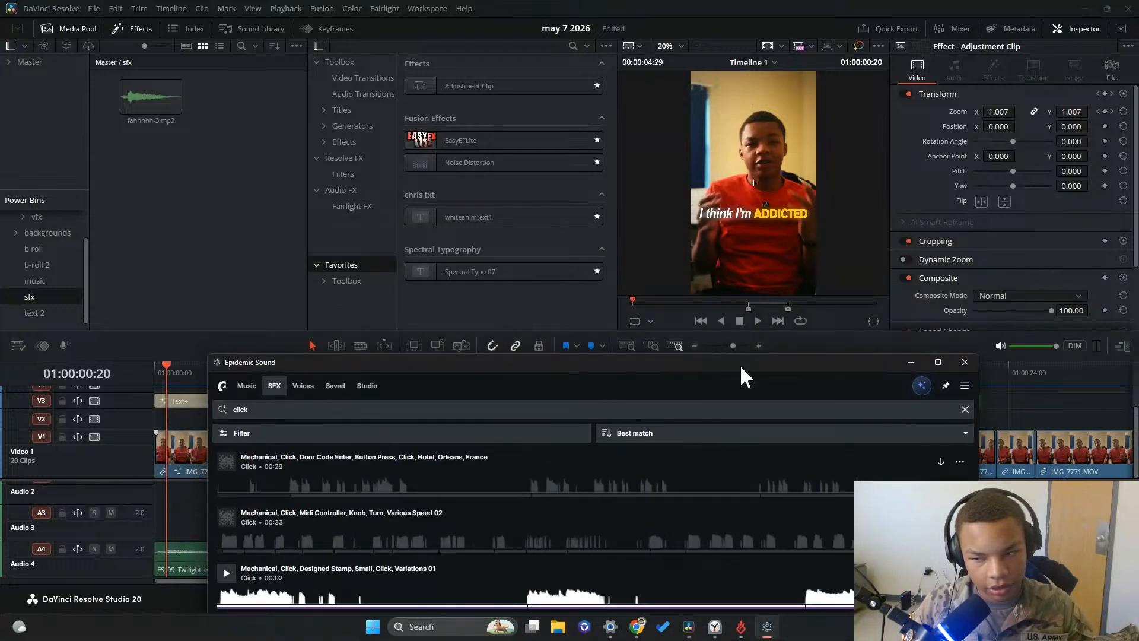
left_click(910, 362)
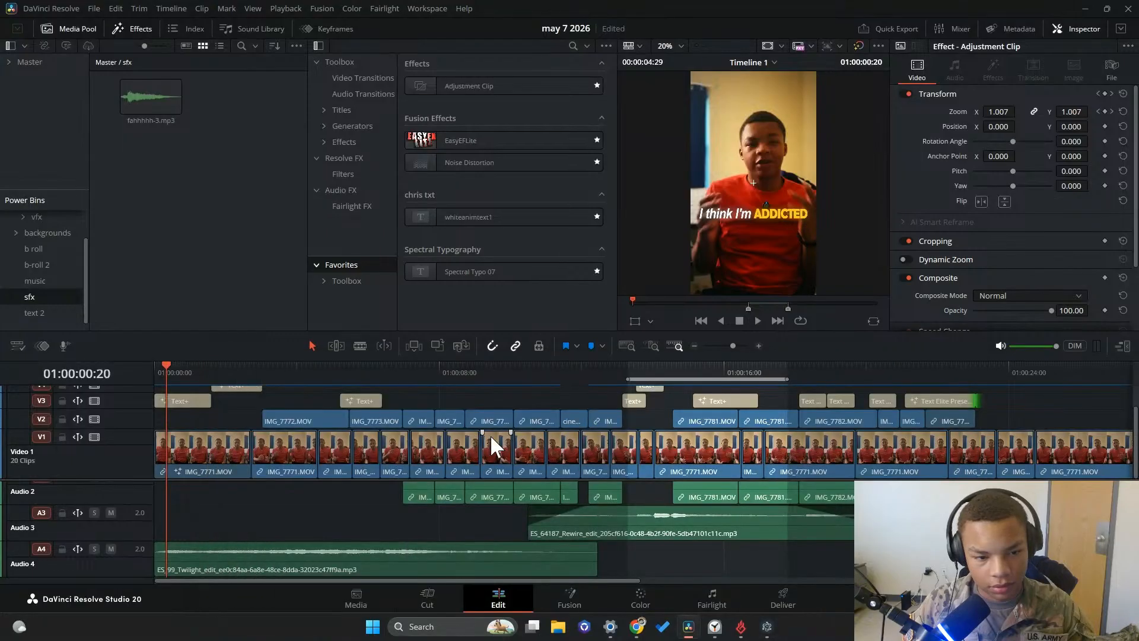
Play the opening and shift the first Text+ caption on V3 five frames later, so it starts at 01:00:00:05
key("Home")
left_click(757, 320)
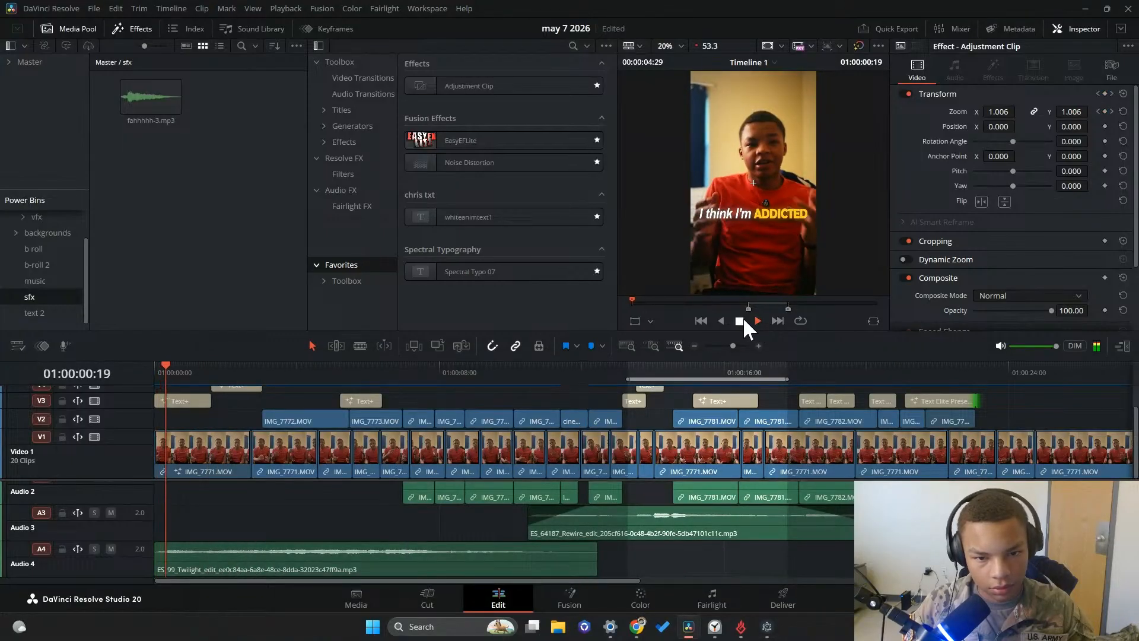
left_click(740, 320)
mouse_move(173, 377)
left_mouse_down()
mouse_move(233, 375)
mouse_move(151, 375)
left_mouse_up()
left_click(175, 400)
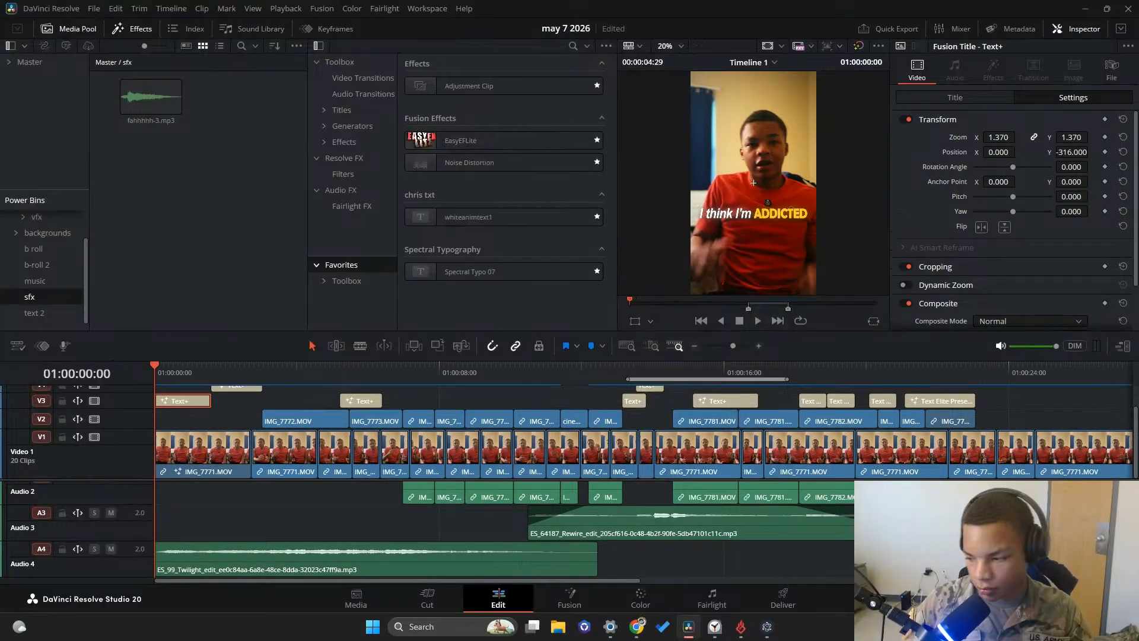
key("space")
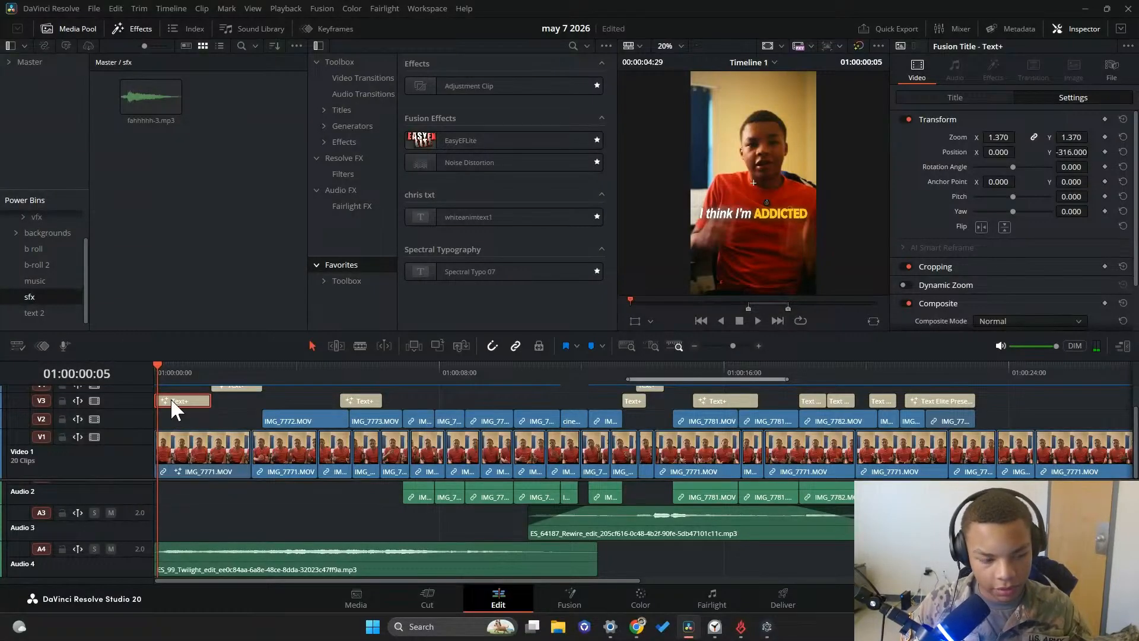
left_click_drag(175, 397, 179, 398)
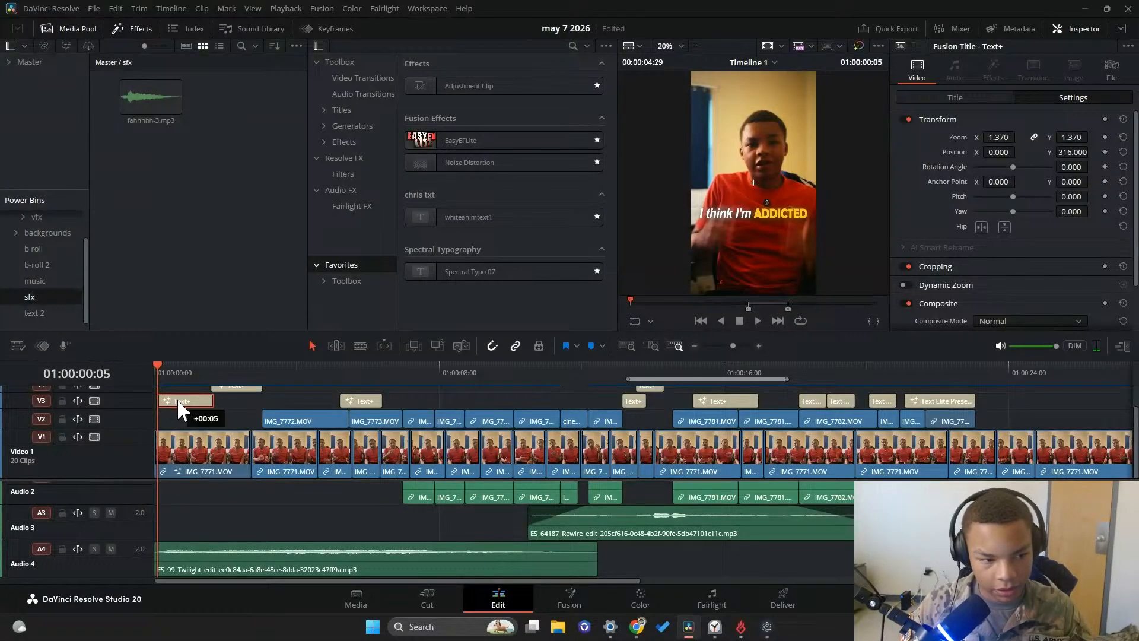
Replay the short's opening from 01:00:00:00 to check the timing of the "I think I'm ADDICTED" caption
left_click(155, 365)
left_click(752, 323)
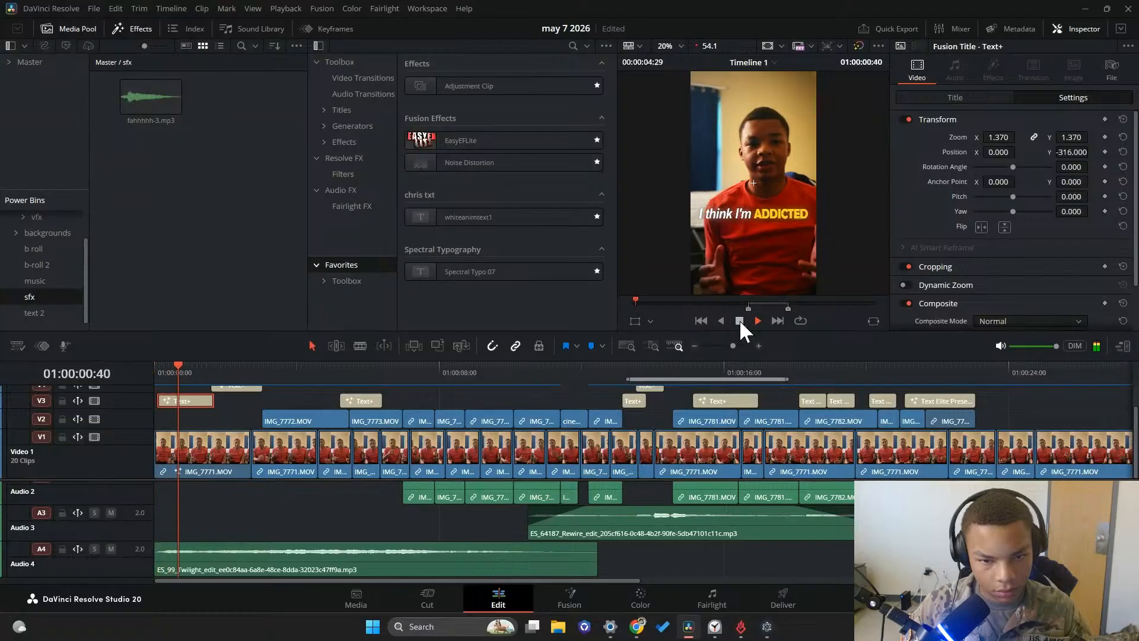
left_click(739, 321)
left_click_drag(202, 373, 154, 373)
left_click(755, 320)
left_click(719, 320)
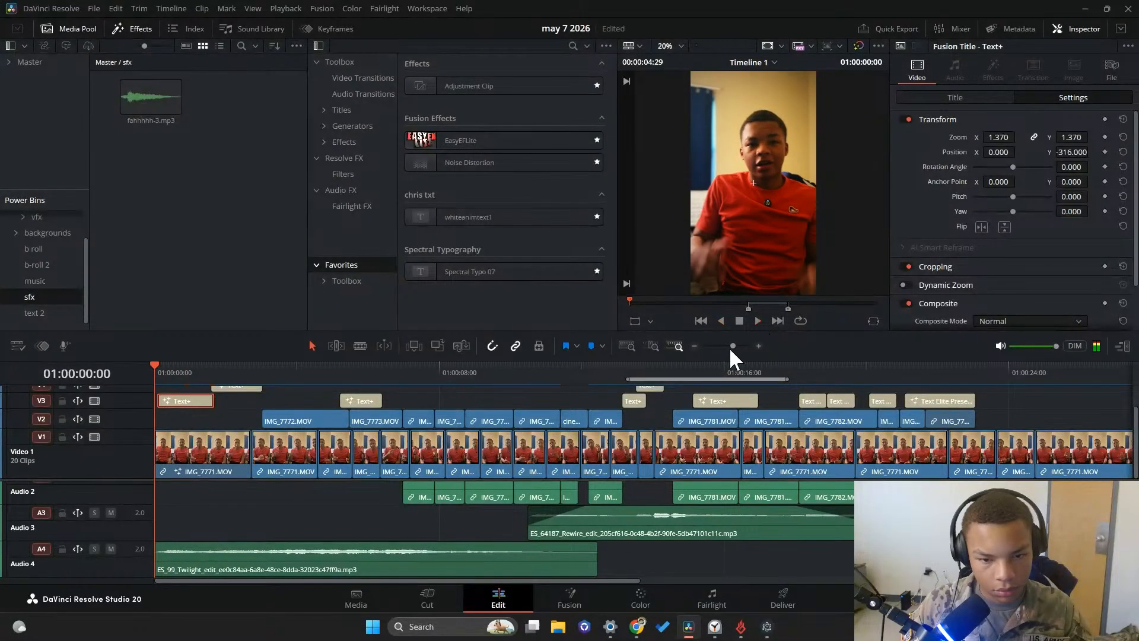
left_click(758, 321)
left_click(741, 321)
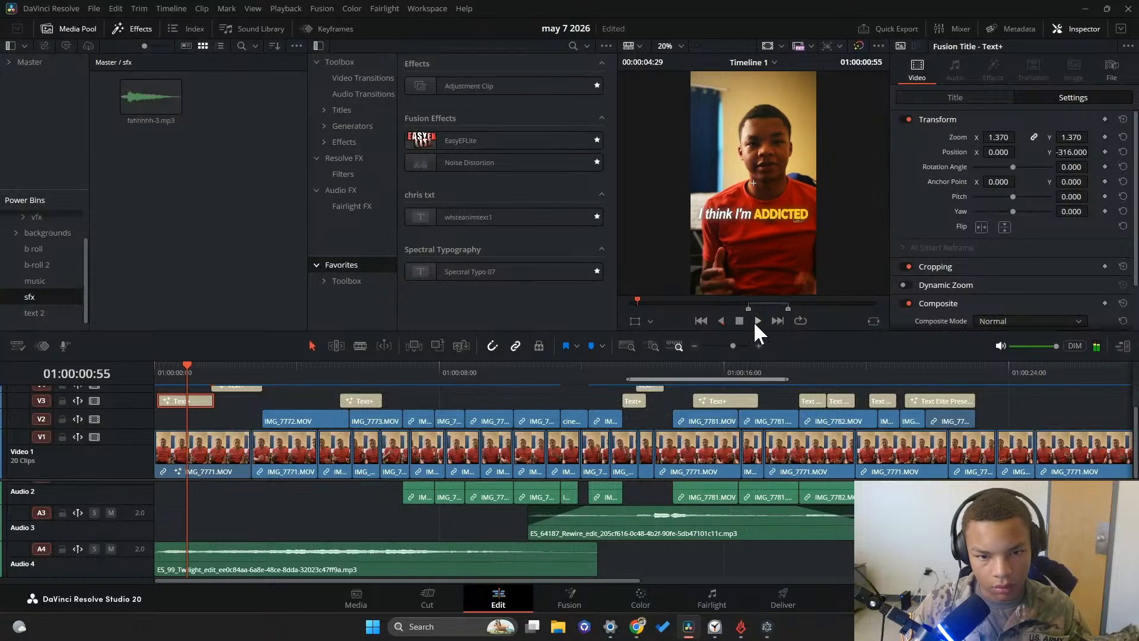
Switch to Epidemic Sound, preview the Designed Stamp, Small, Click, Variations 01 effect again and minimize the window
left_click(767, 626)
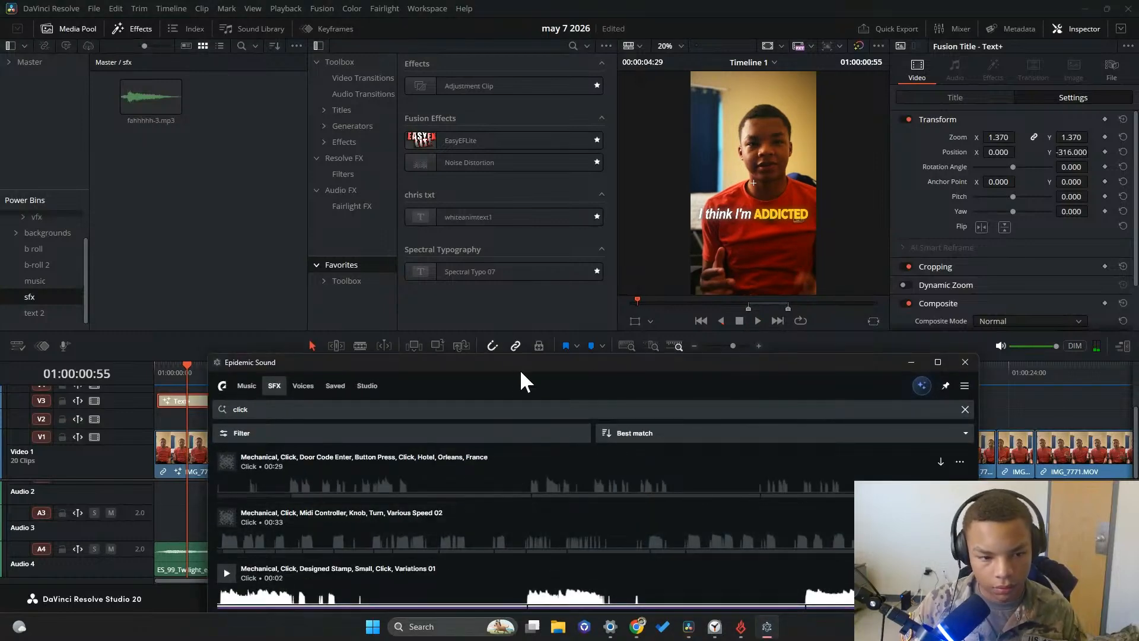
left_click_drag(520, 356, 507, 220)
left_click(226, 437)
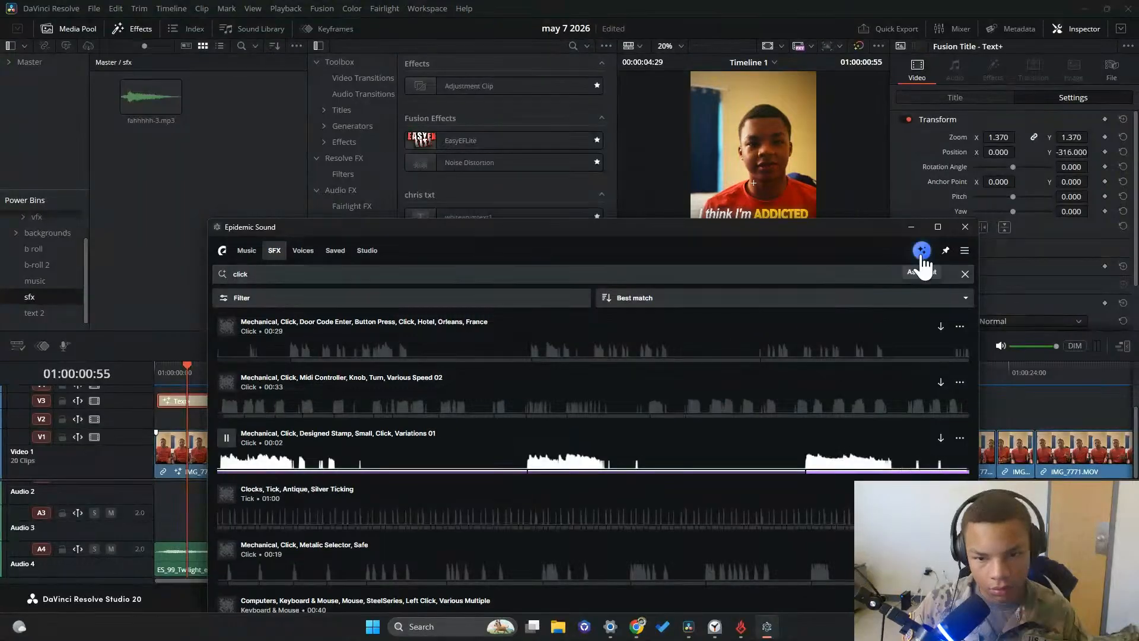
left_click(910, 226)
Create a bin named sfsx inside the Master bin of the media pool and open it
left_click(26, 62)
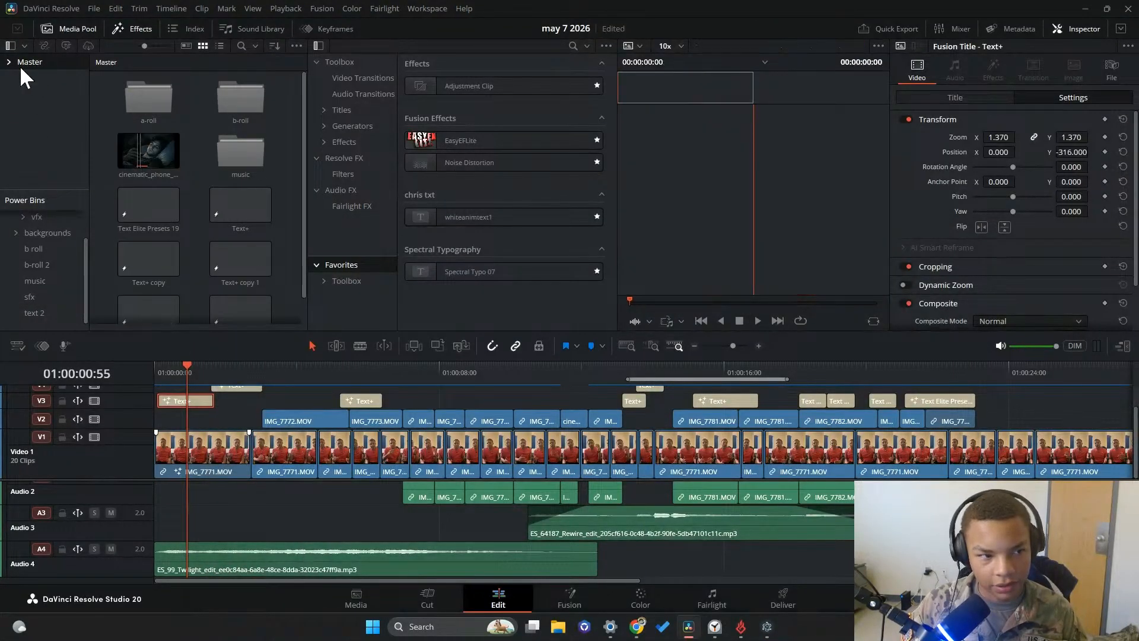
scroll(217, 234, "down", 1)
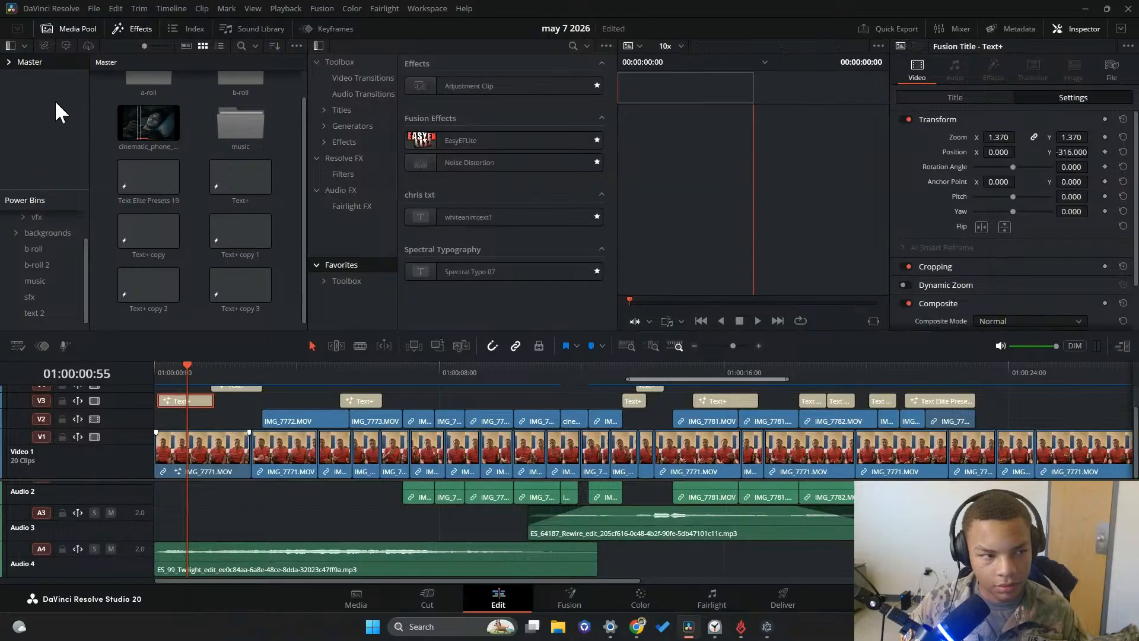
right_click(49, 79)
left_click(90, 87)
key("Return")
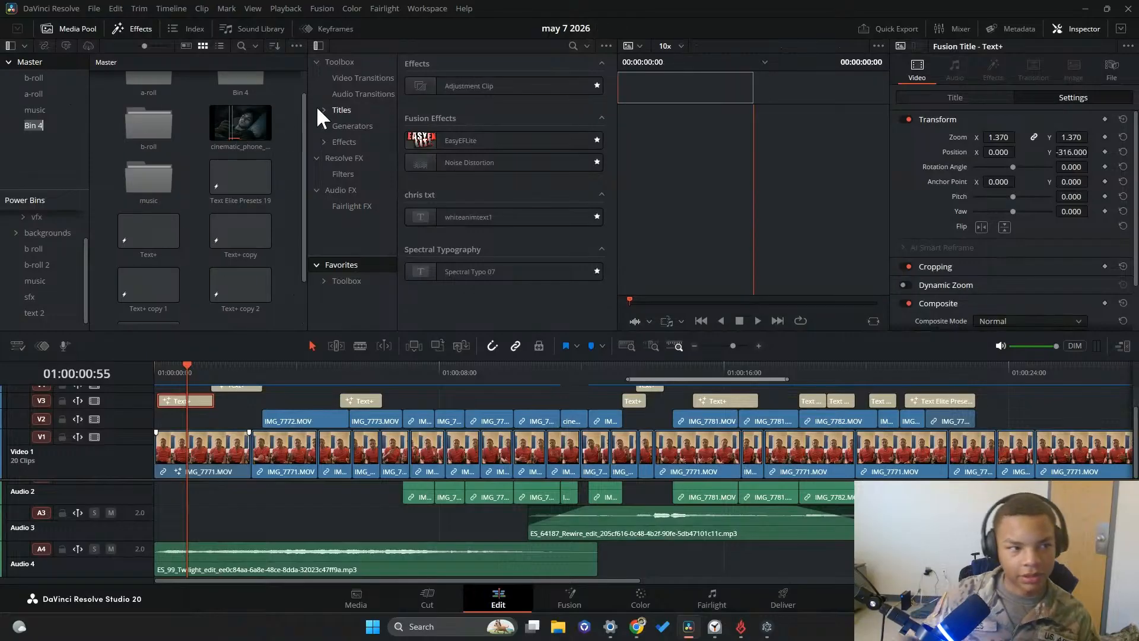
type("sf")
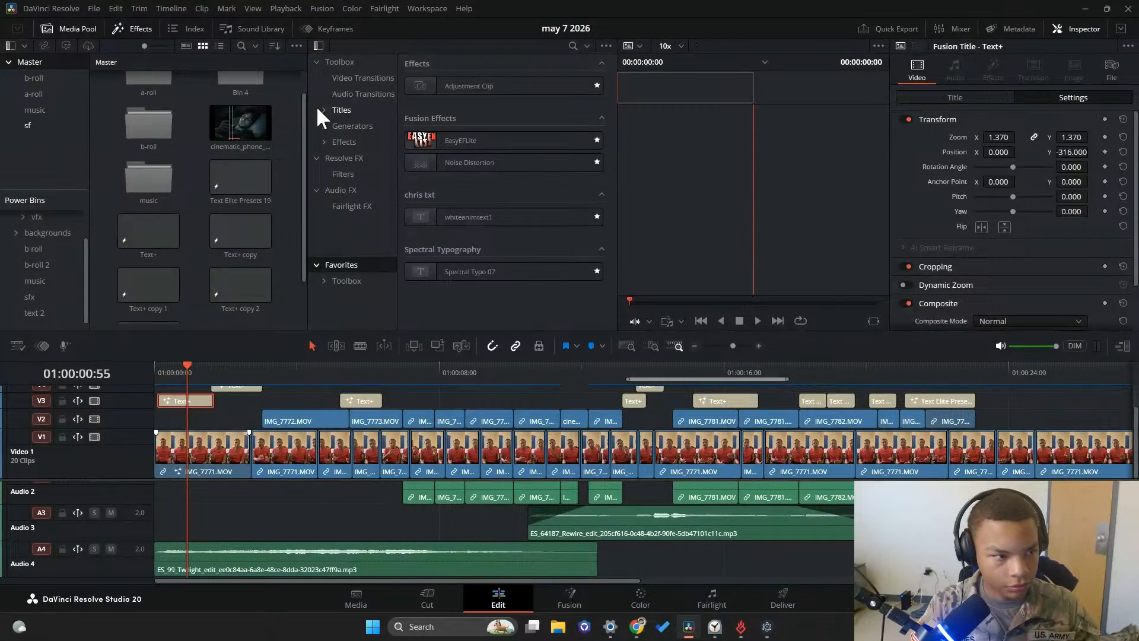
type("sx")
key("Return")
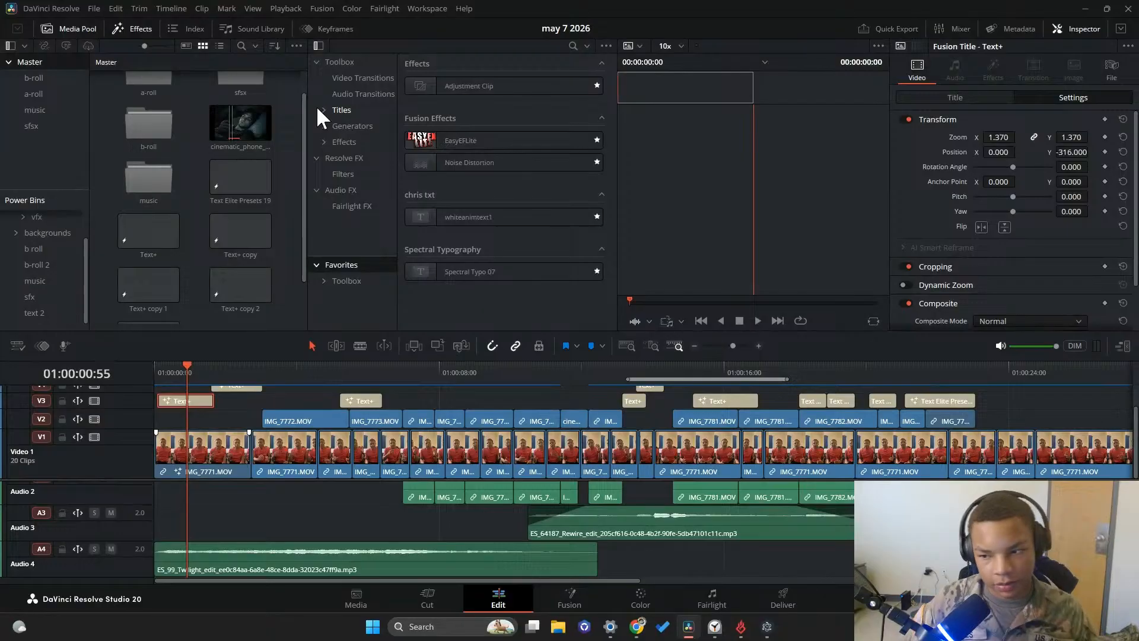
left_click(62, 127)
right_click(237, 122)
left_click(220, 132)
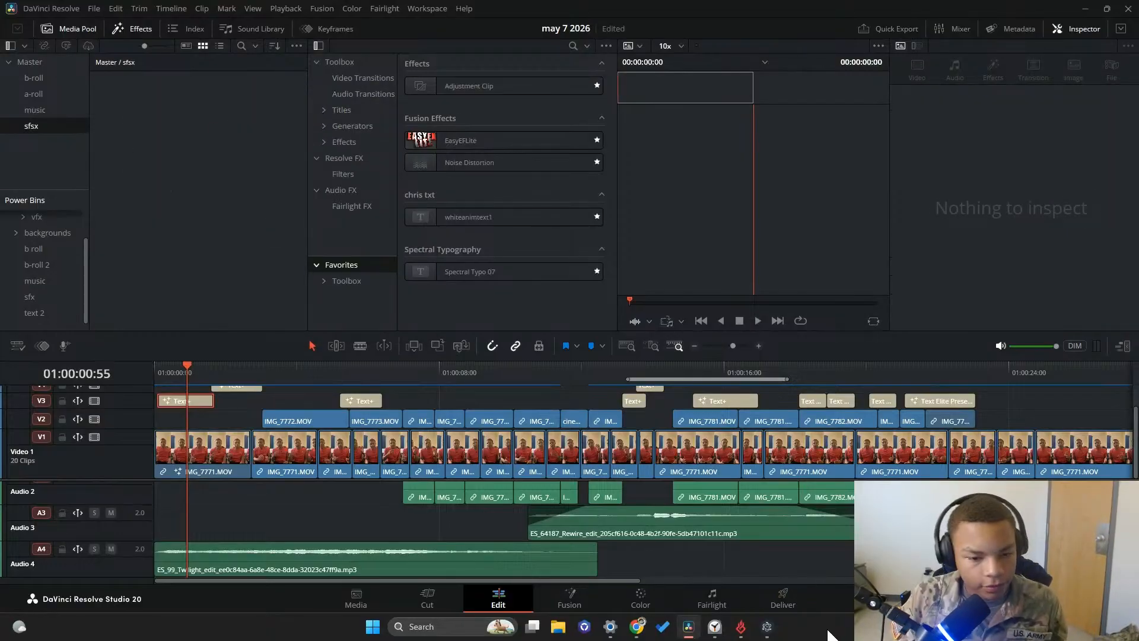
Switch to Epidemic Sound and download Mechanical, Click, Designed Stamp, Small, Click, Variations 01 into the sfsx bin
left_click(767, 626)
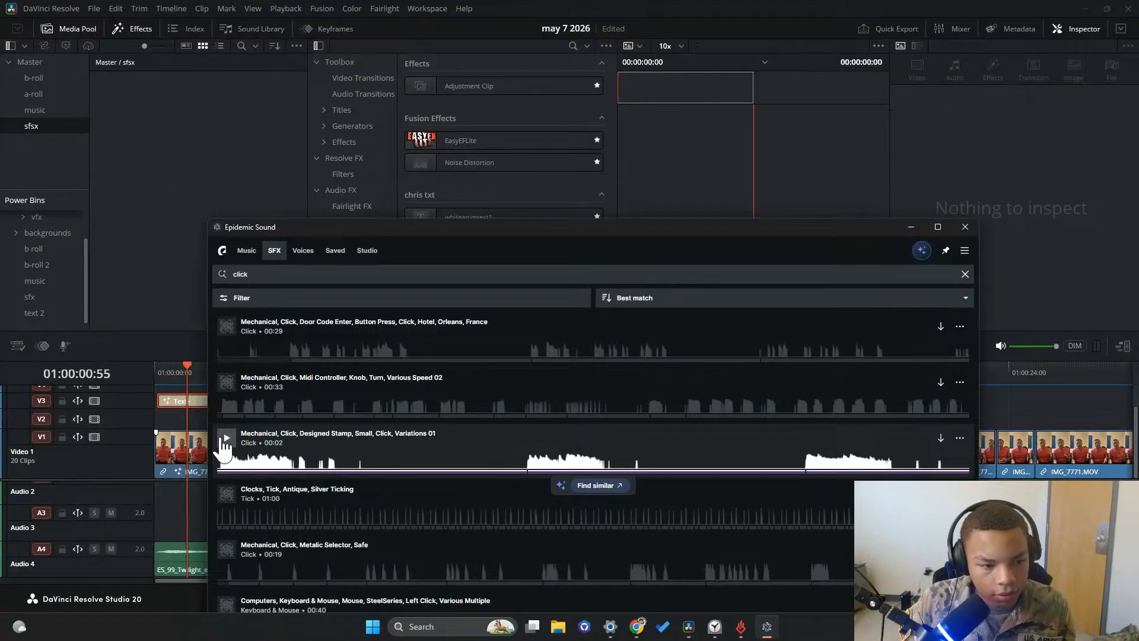
left_click(226, 438)
left_click(940, 439)
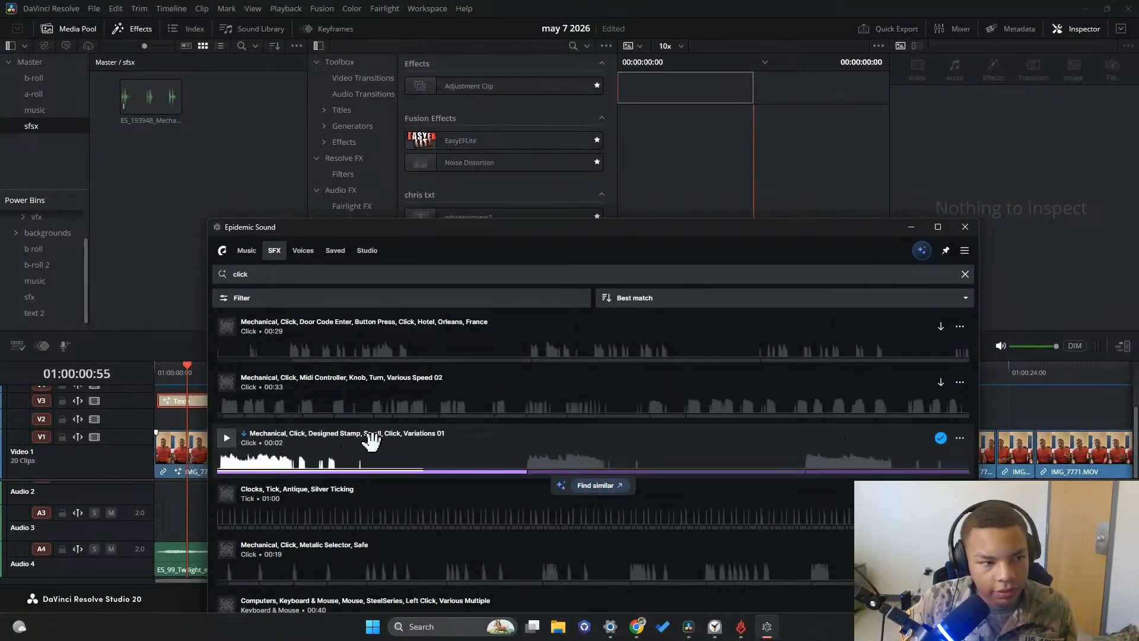
Preview further click results and download User Interface, Click, Select, Soft Round Pluck, Short, Reverb into the sfsx bin
left_click(231, 497)
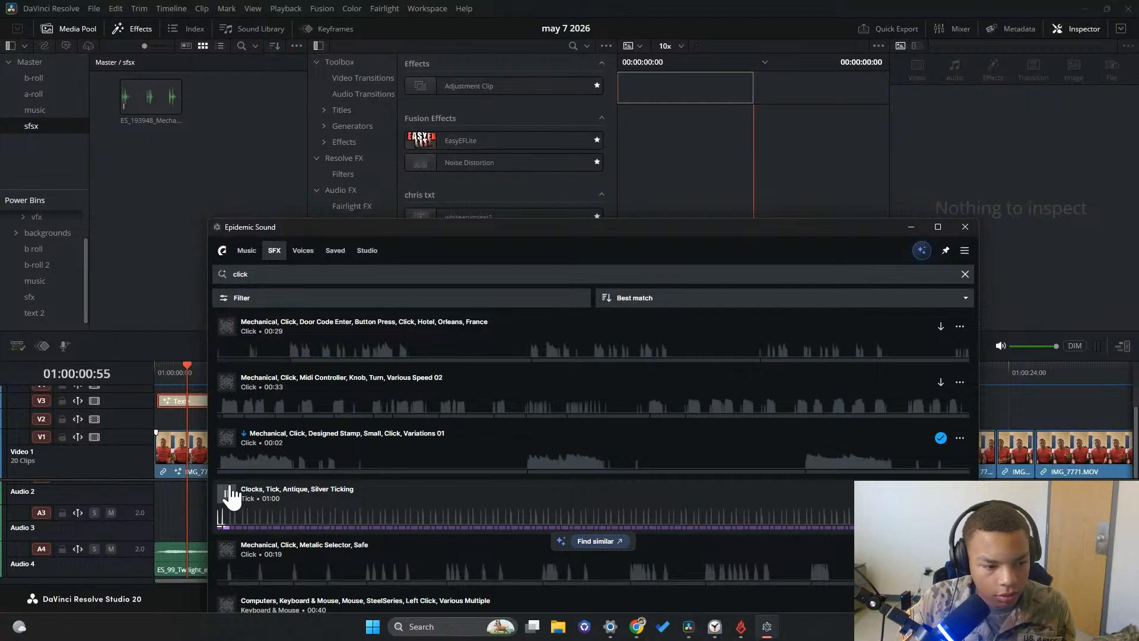
left_click(245, 542)
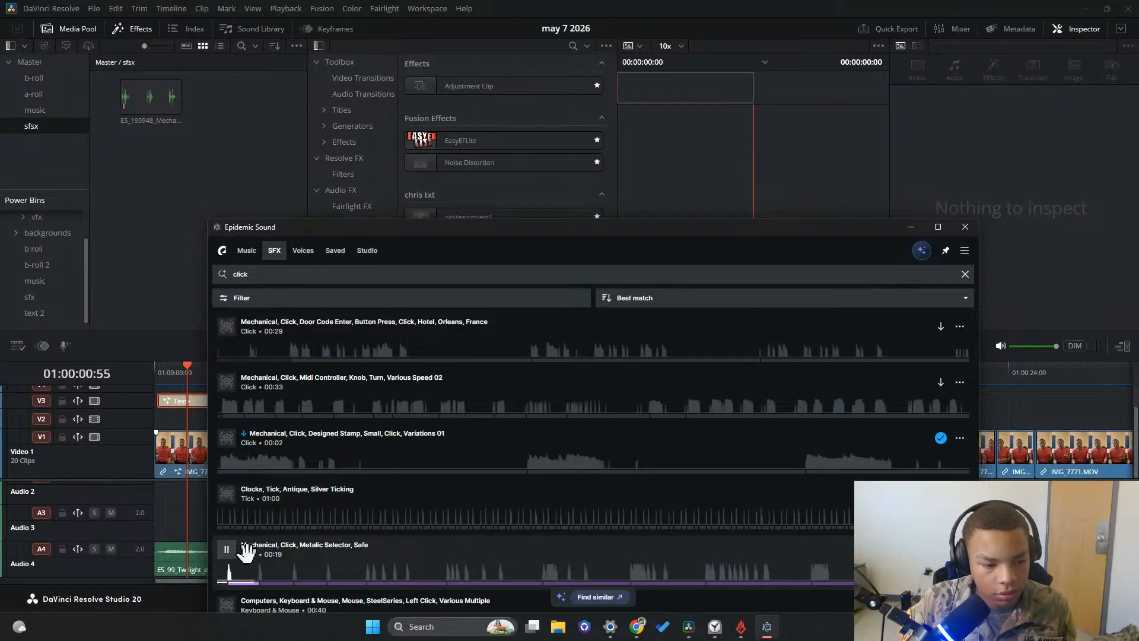
scroll(235, 551, "down", 2)
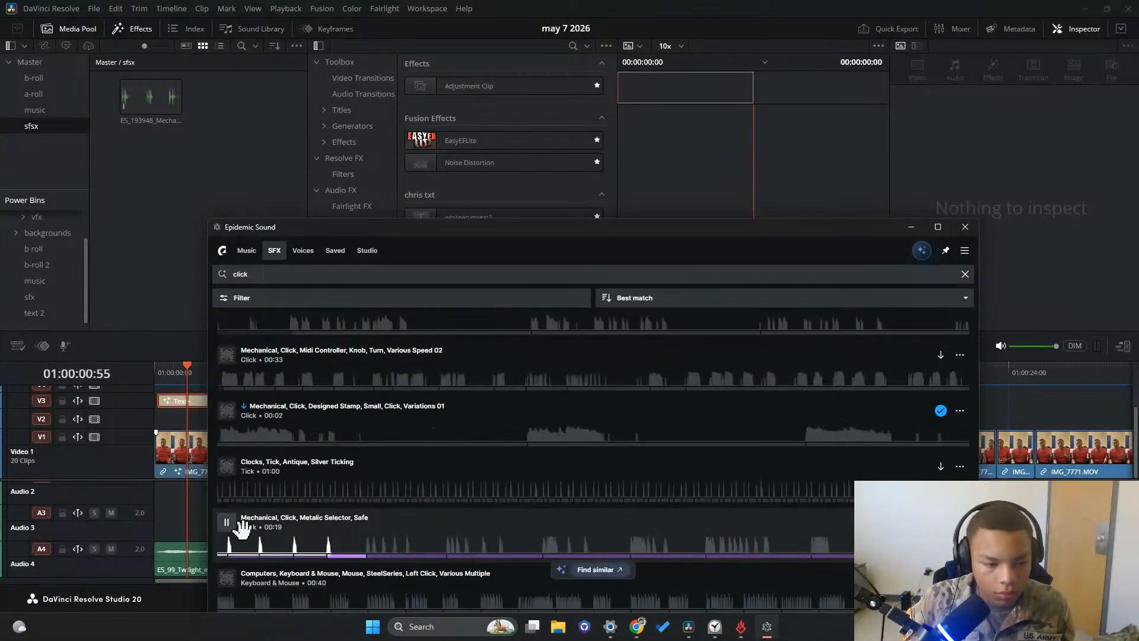
left_click(226, 486)
left_click(226, 543)
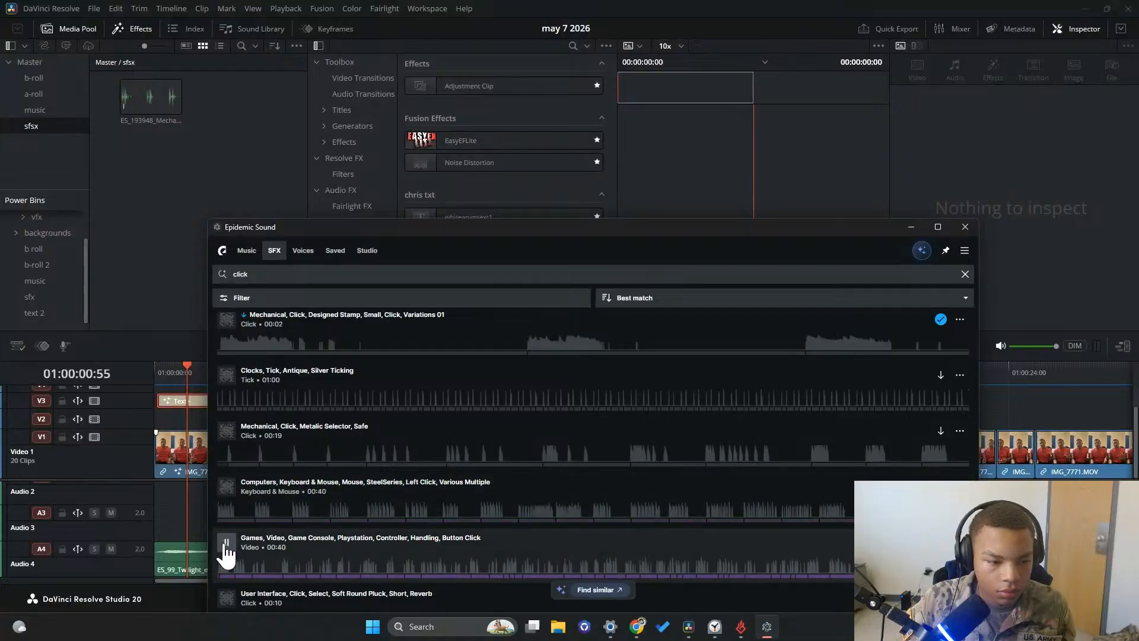
scroll(227, 542, "down", 2)
left_click(227, 477)
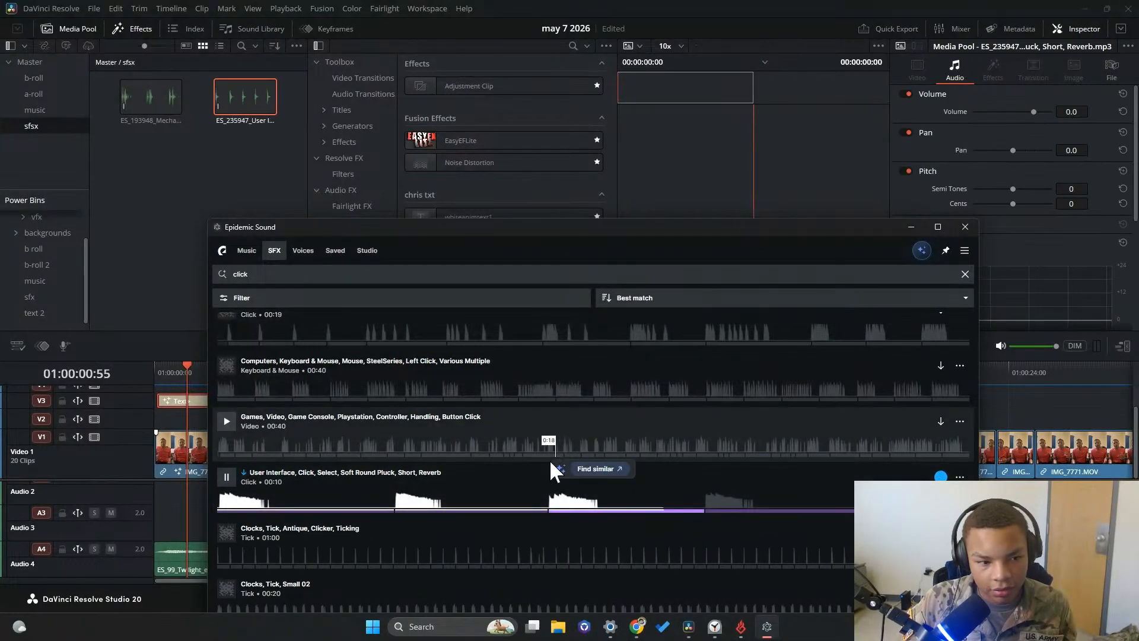
Preview the Chirps 01 beep, Miniature Button, Analog Phone Button and mouse Right Click effects among the click results
scroll(225, 522, "down", 2)
left_click(227, 468)
left_click(230, 524)
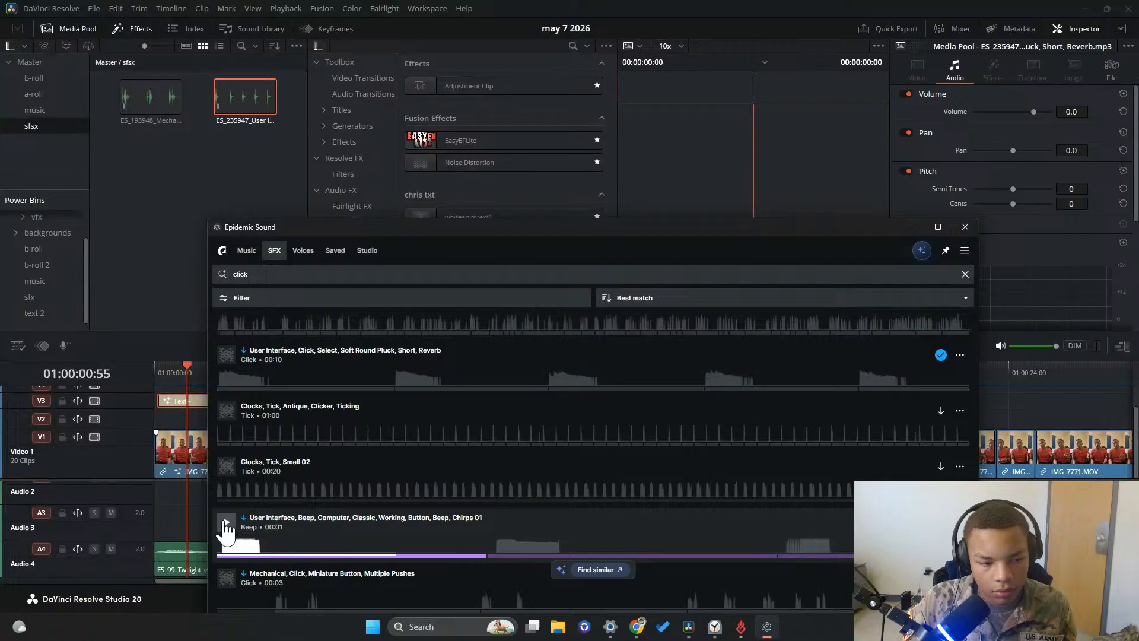
scroll(230, 513, "down", 2)
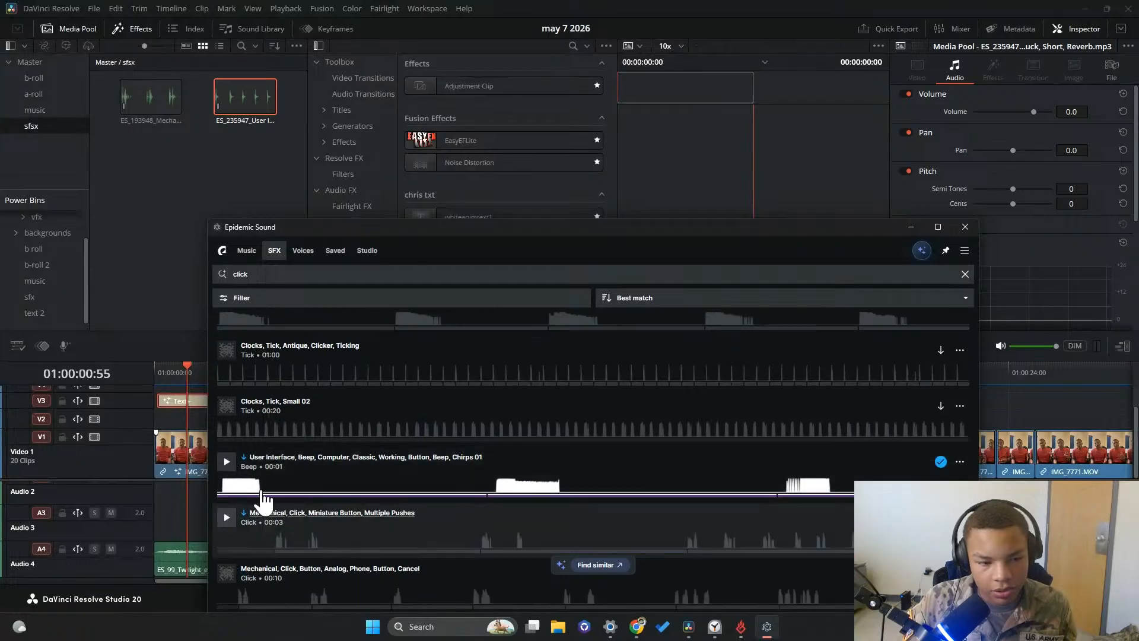
left_click(227, 457)
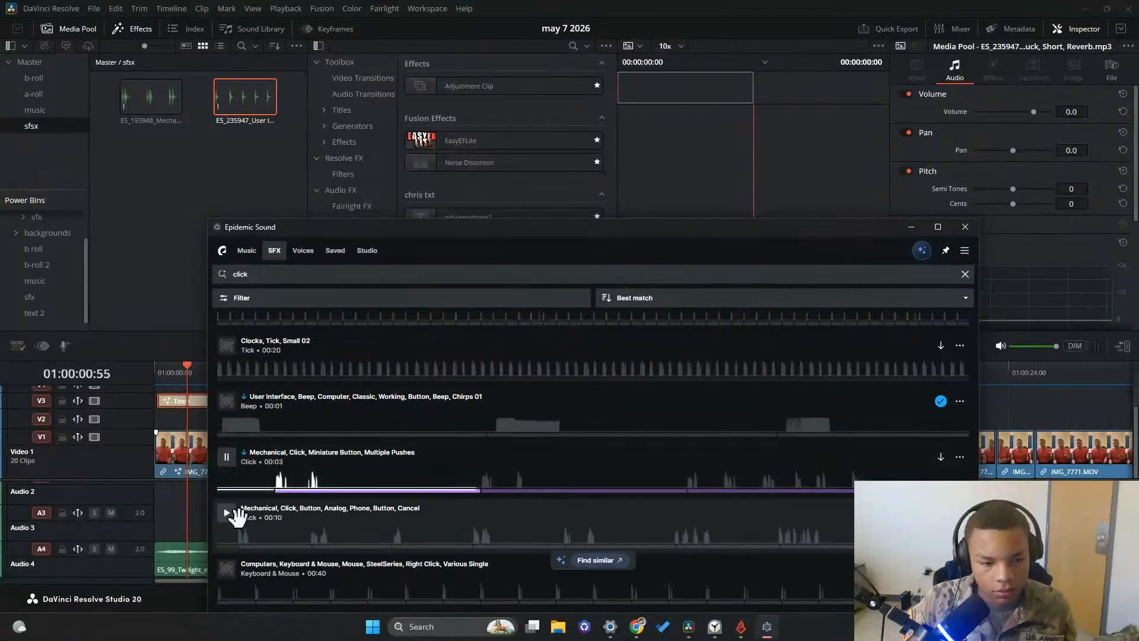
left_click(227, 518)
scroll(238, 528, "down", 2)
left_click(237, 510)
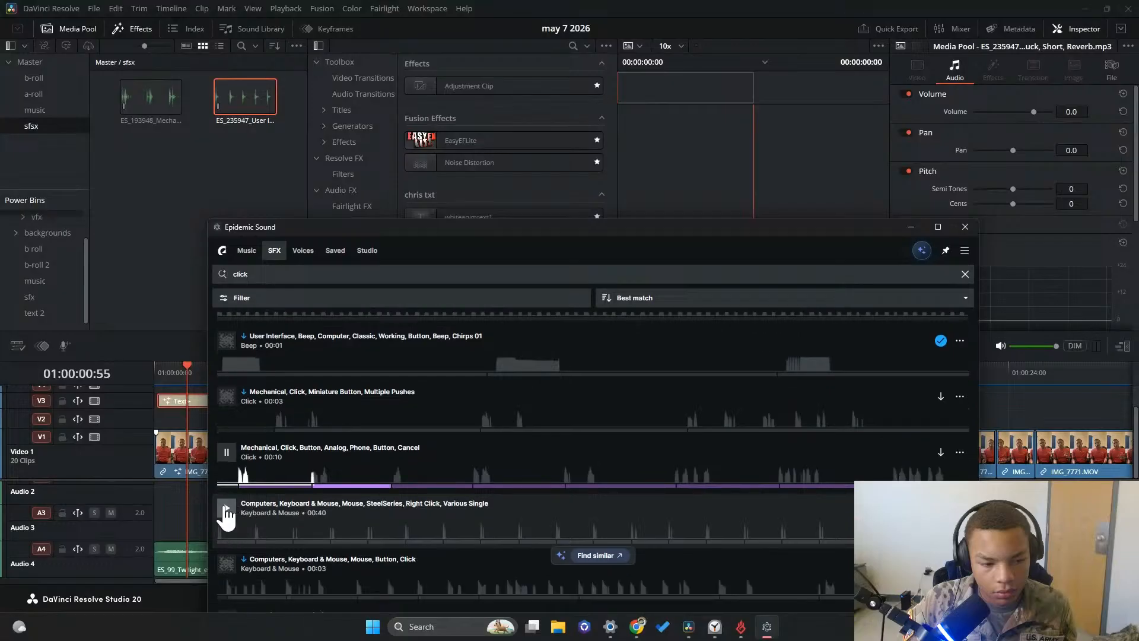
scroll(249, 551, "down", 5)
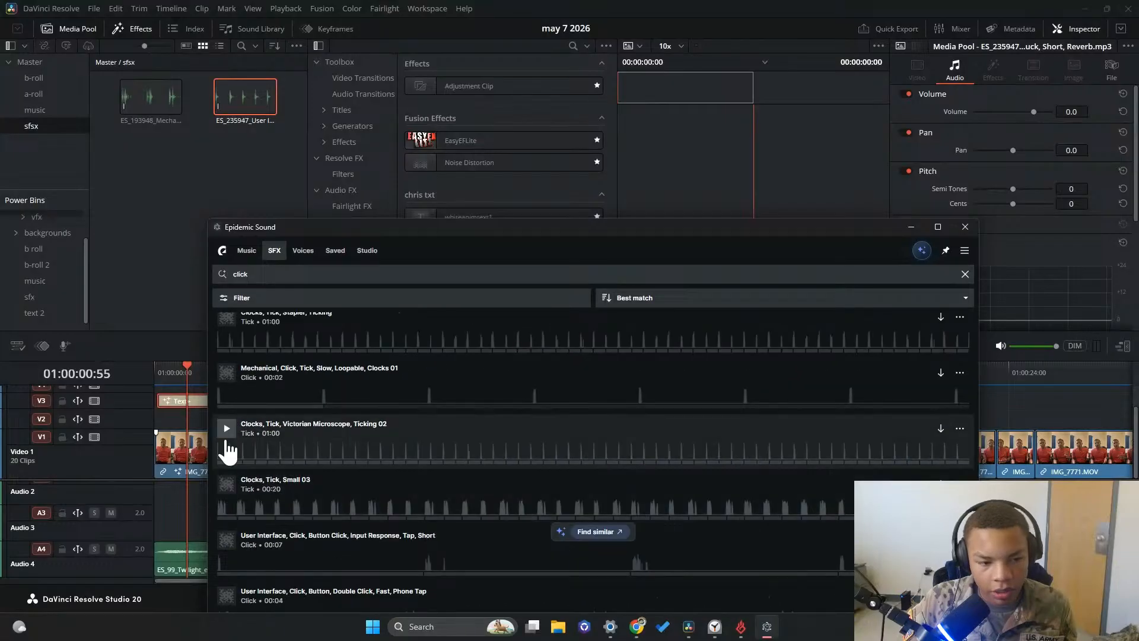
Preview the button taps, download User Interface, Click, Button, Double Click, Fast, Phone Tap into the sfsx bin and minimize Epidemic Sound
scroll(228, 528, "down", 2)
left_click(226, 420)
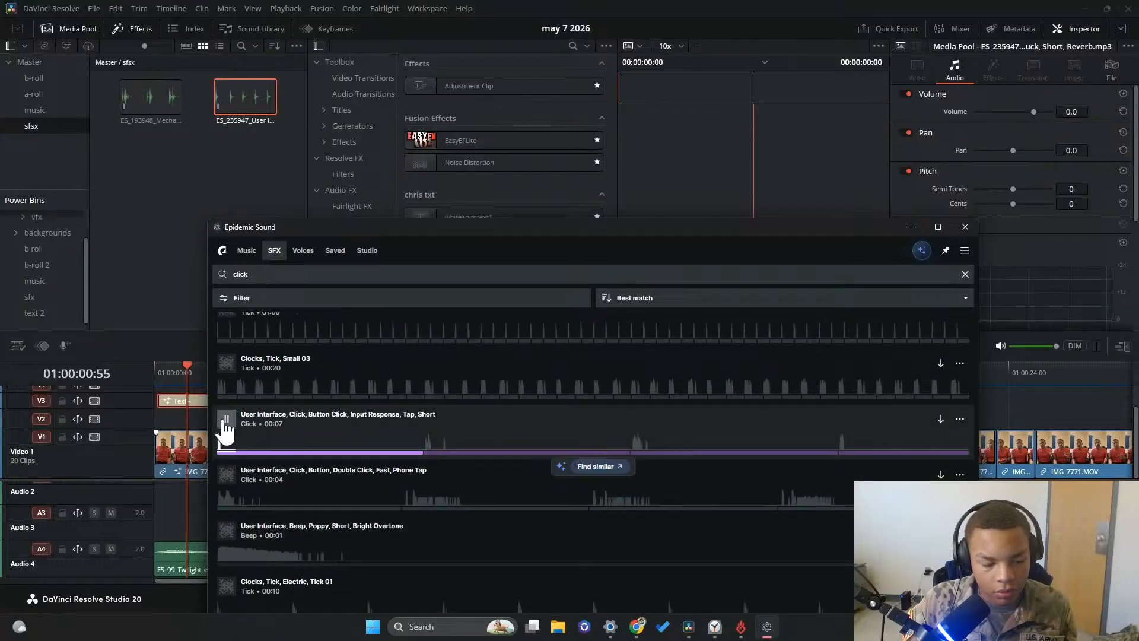
left_click(226, 472)
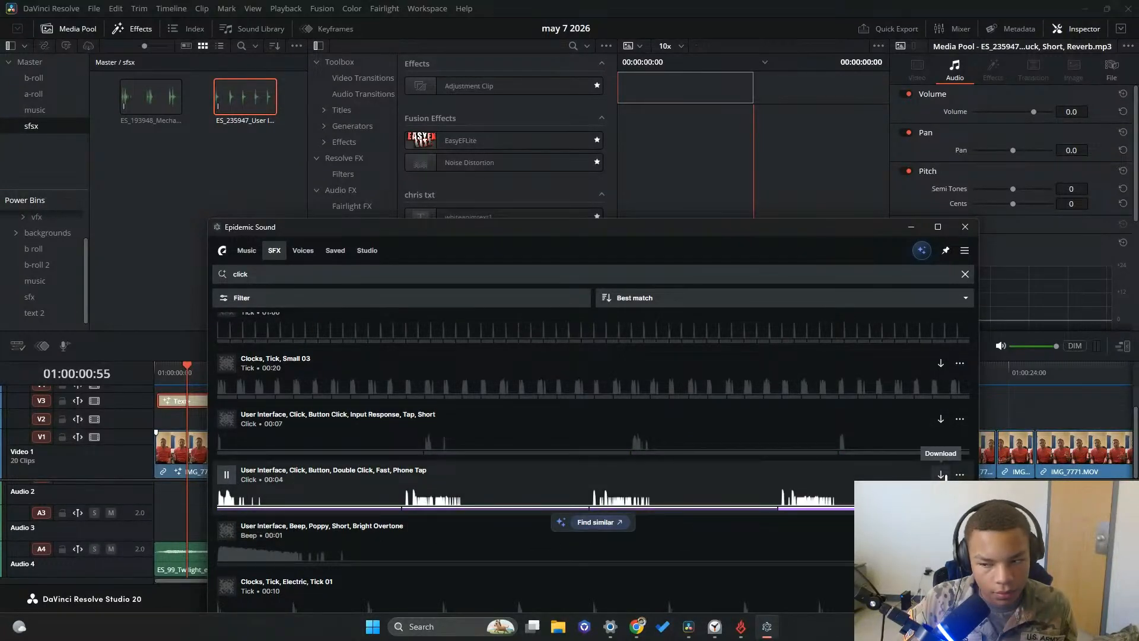
left_click(941, 475)
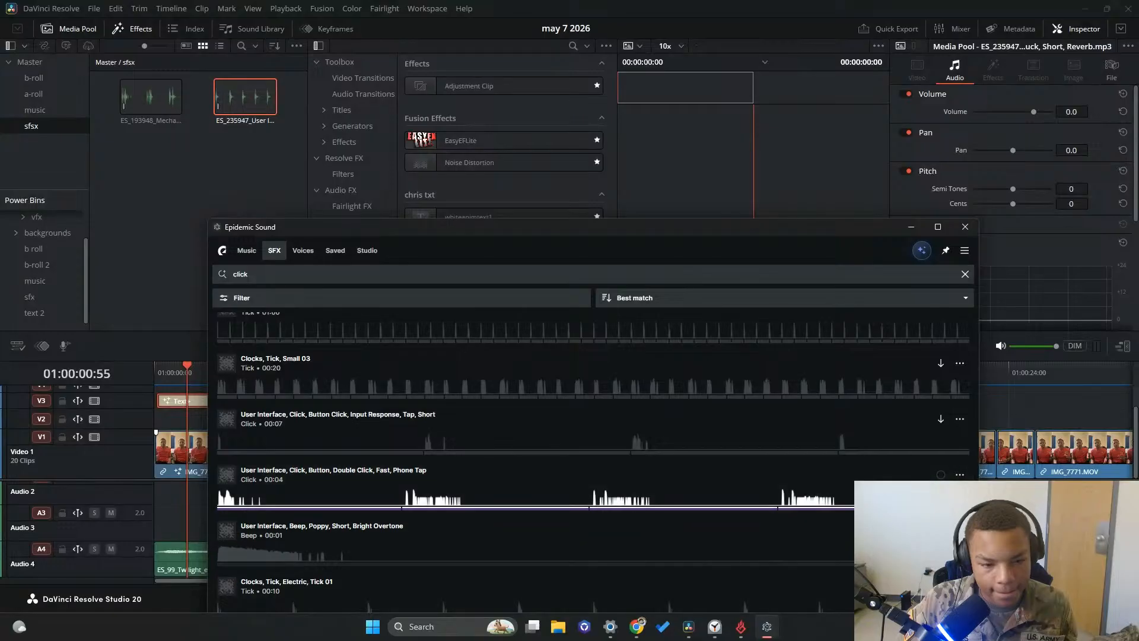
scroll(452, 457, "down", 5)
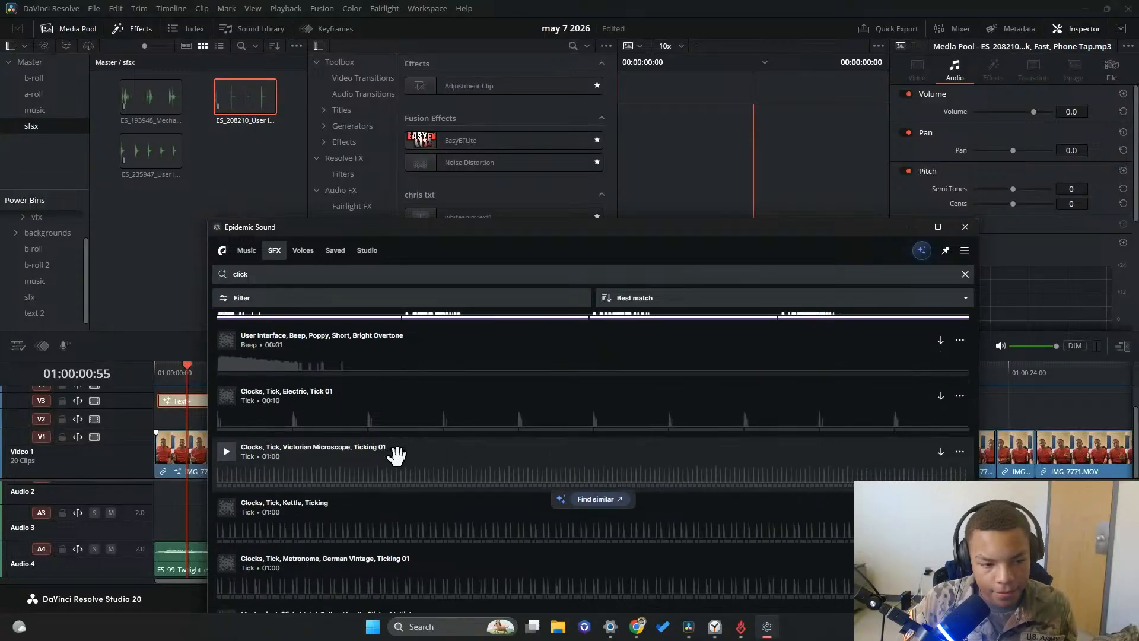
scroll(409, 471, "down", 10)
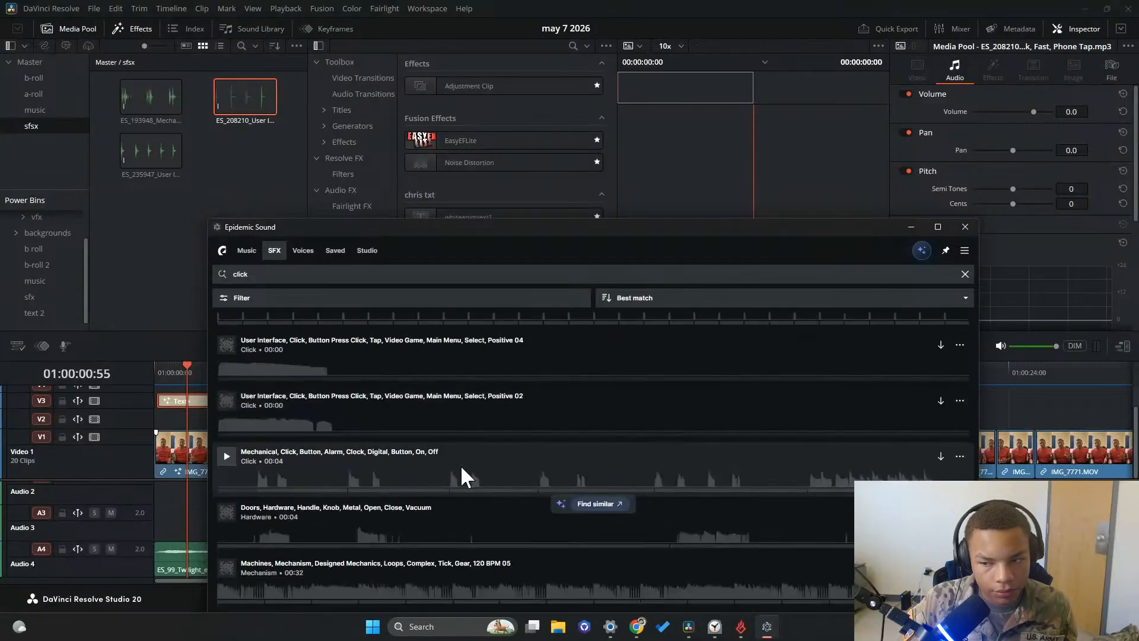
scroll(464, 474, "down", 5)
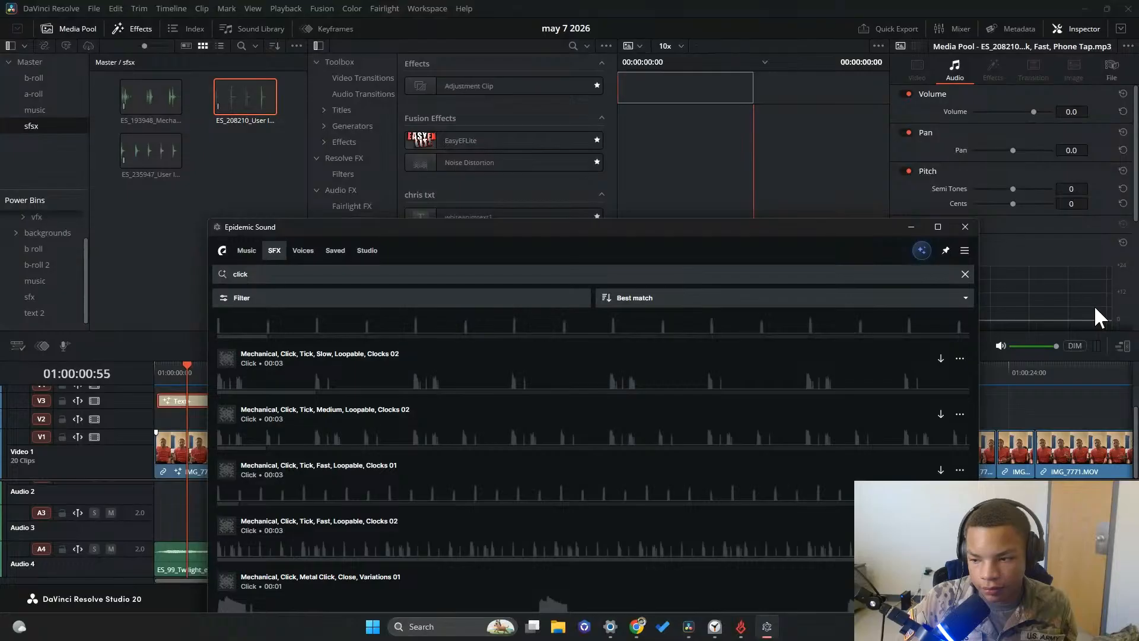
left_click(911, 226)
Play the timeline's opening from the start, audition the sfsx clips and replay the change from the first caption to the second
left_click(219, 484)
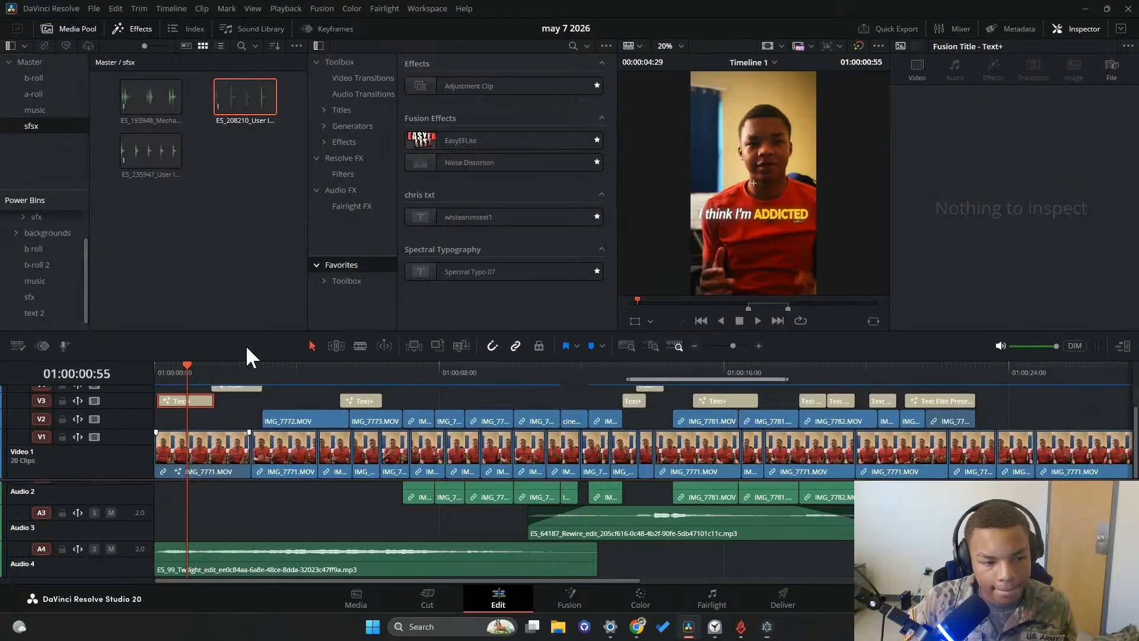
left_click(159, 373)
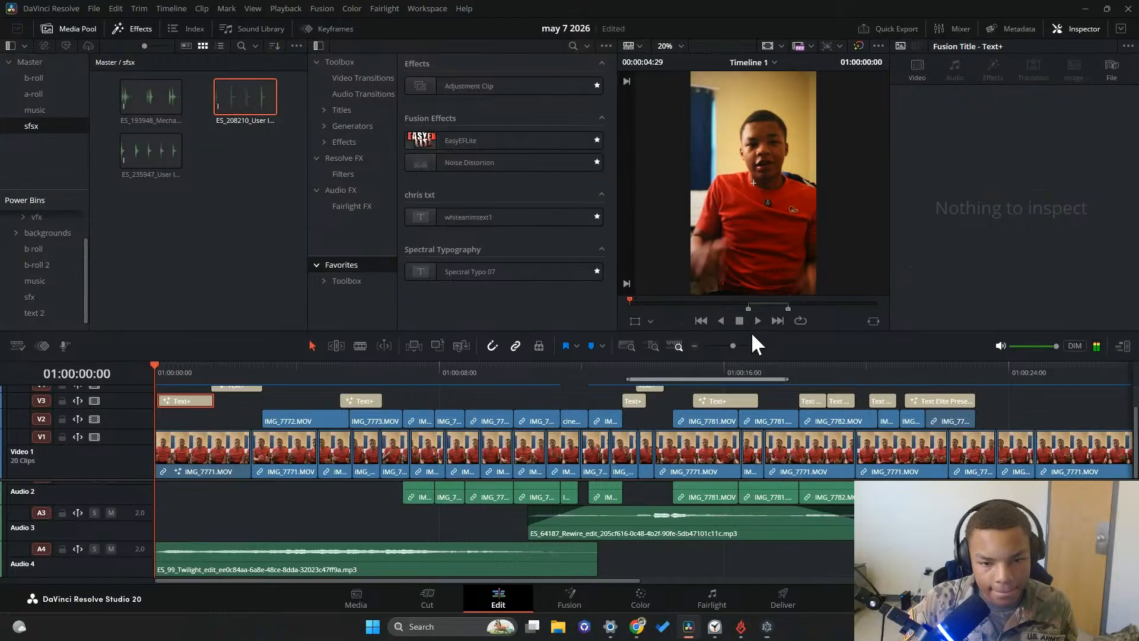
left_click(753, 320)
left_click(739, 320)
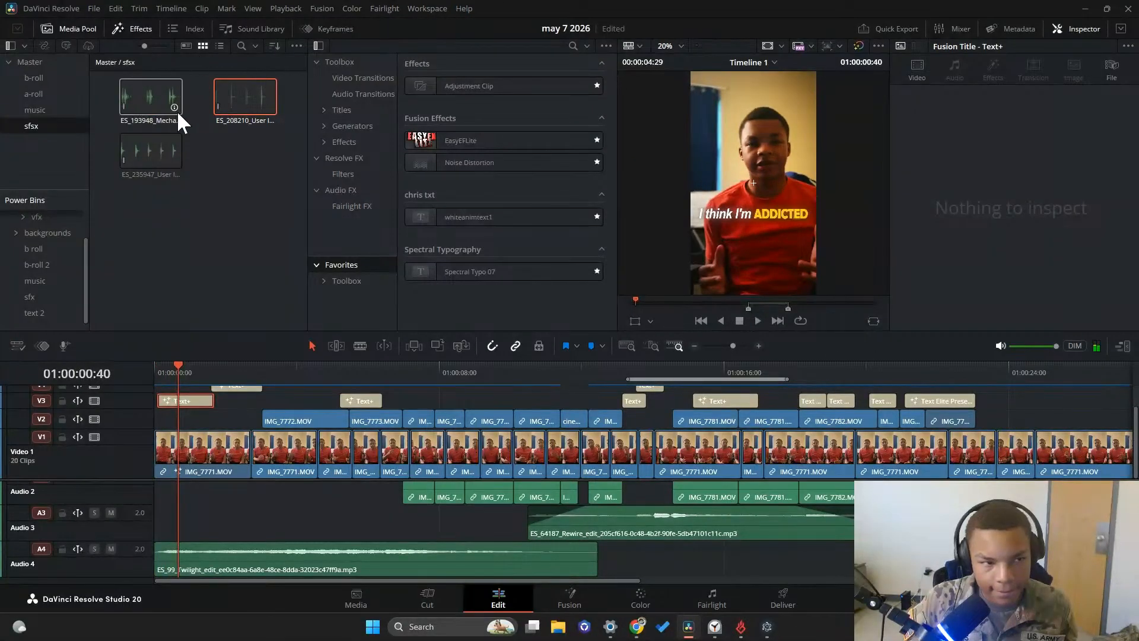
left_click(128, 100)
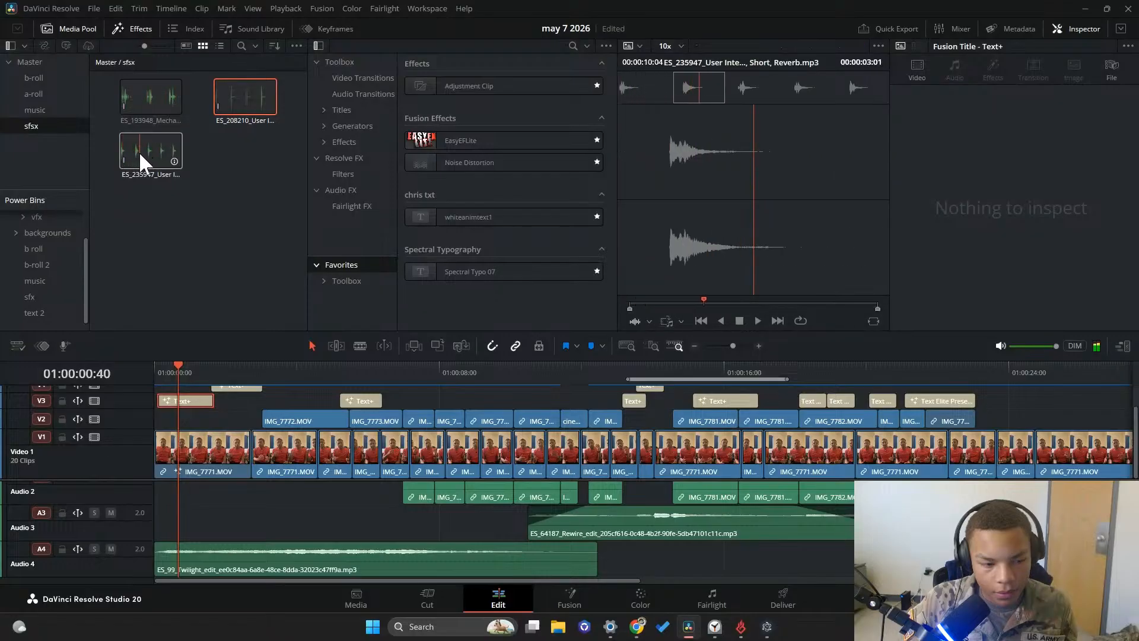
key("space")
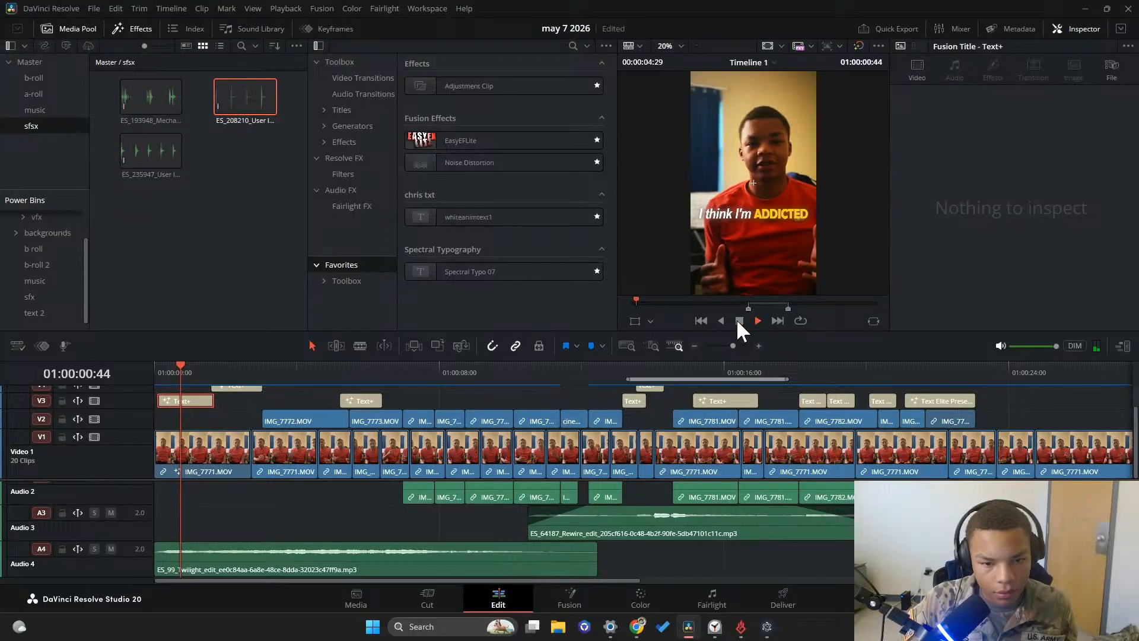
left_click(736, 320)
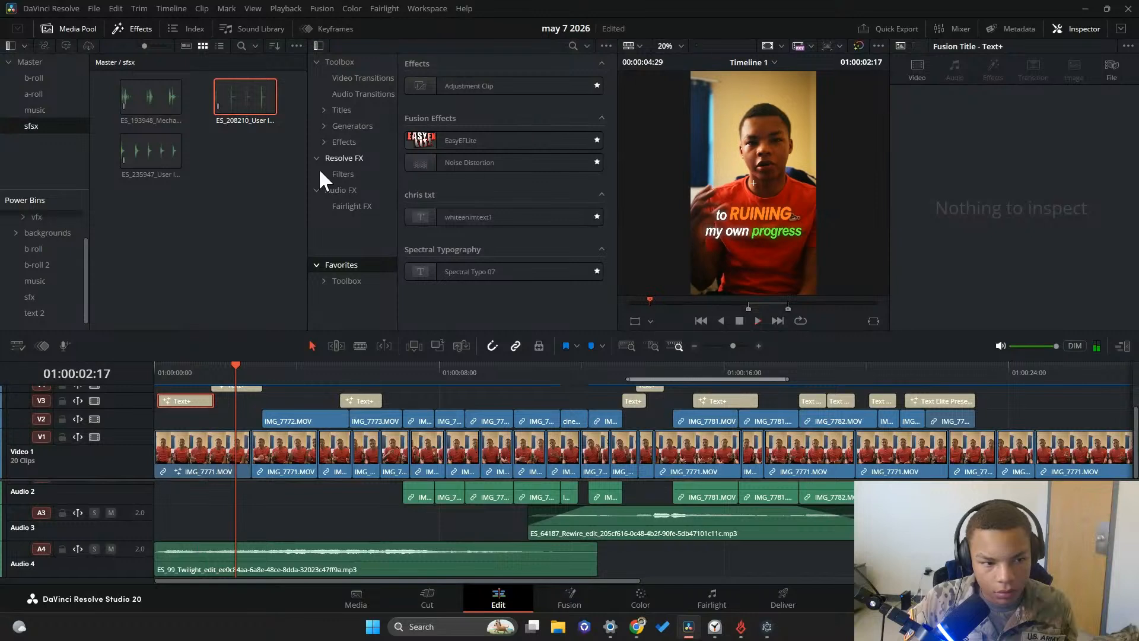
left_click_drag(231, 374, 211, 373)
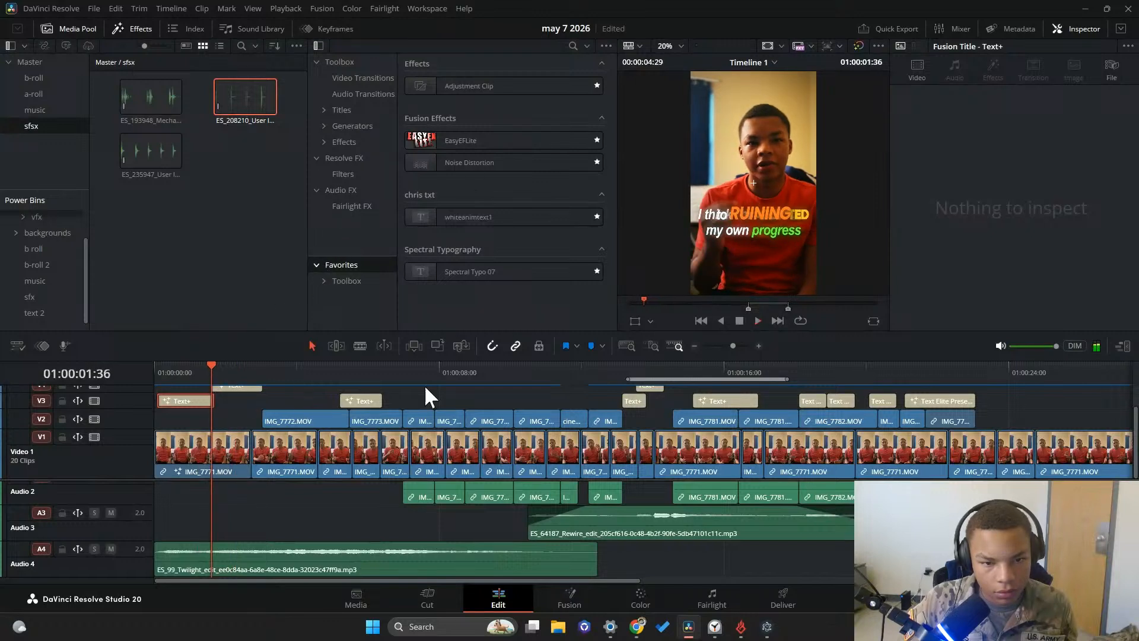
left_click(758, 321)
left_click(738, 321)
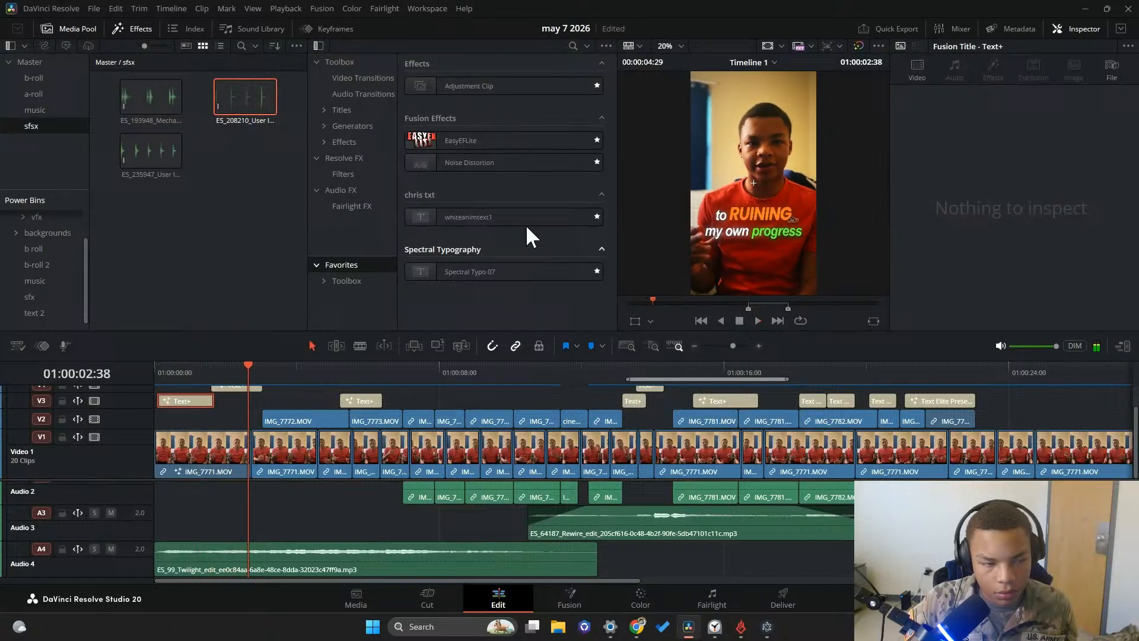
Open the ES_193948 Mechanical click effect in the source viewer and mark its first click as a 28-frame range
left_click(118, 101)
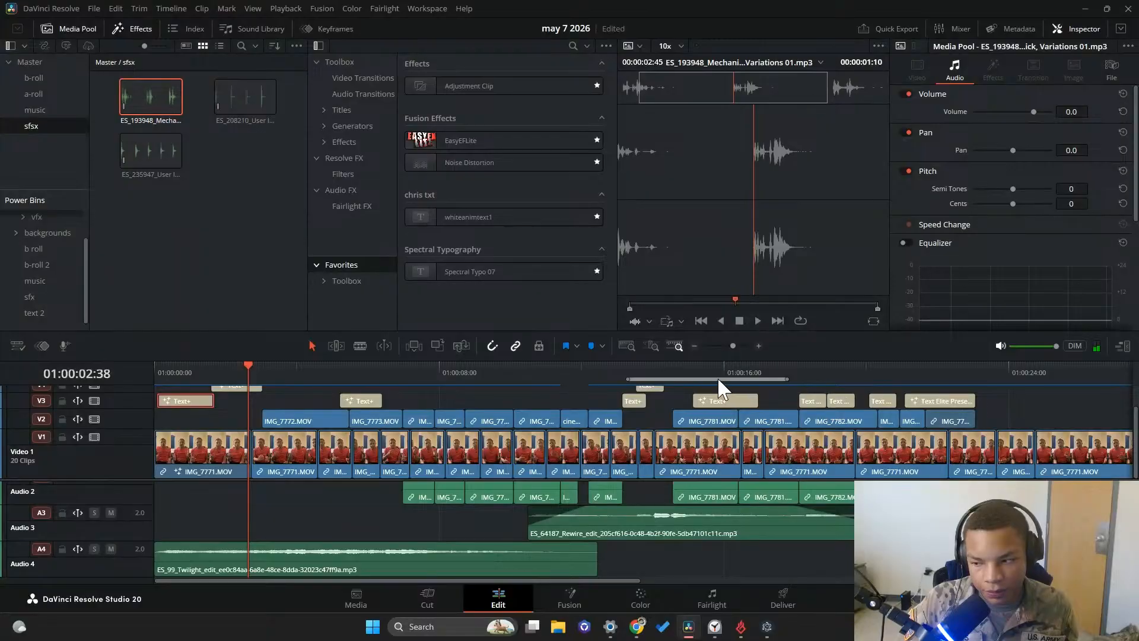
left_click_drag(738, 302, 684, 329)
key("p")
key("Escape")
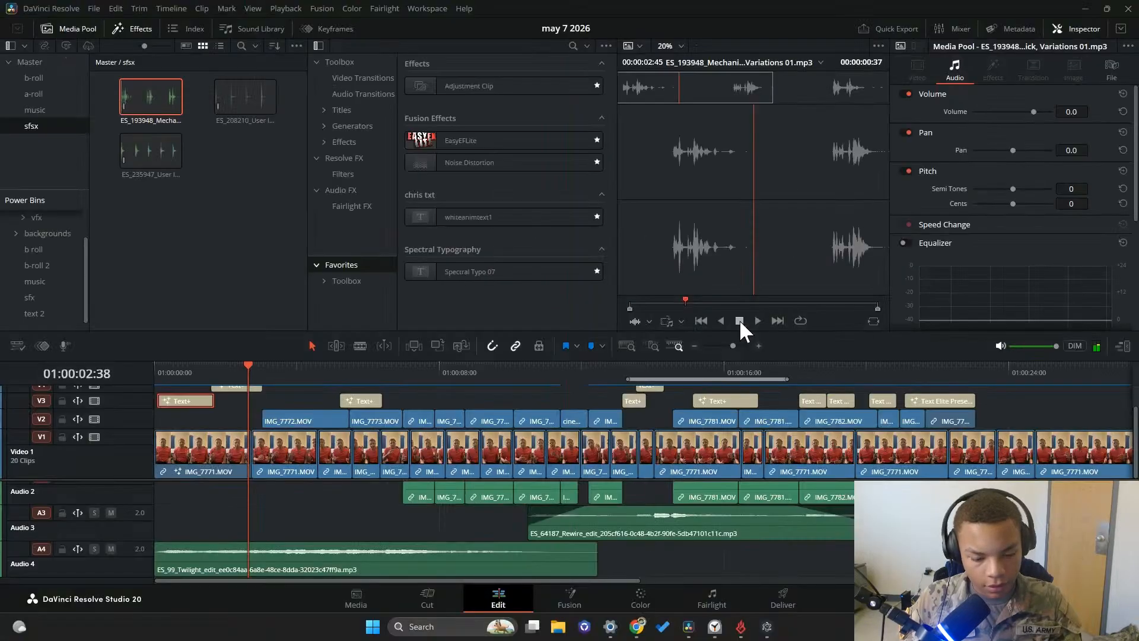
left_click_drag(752, 314, 685, 315)
key("o")
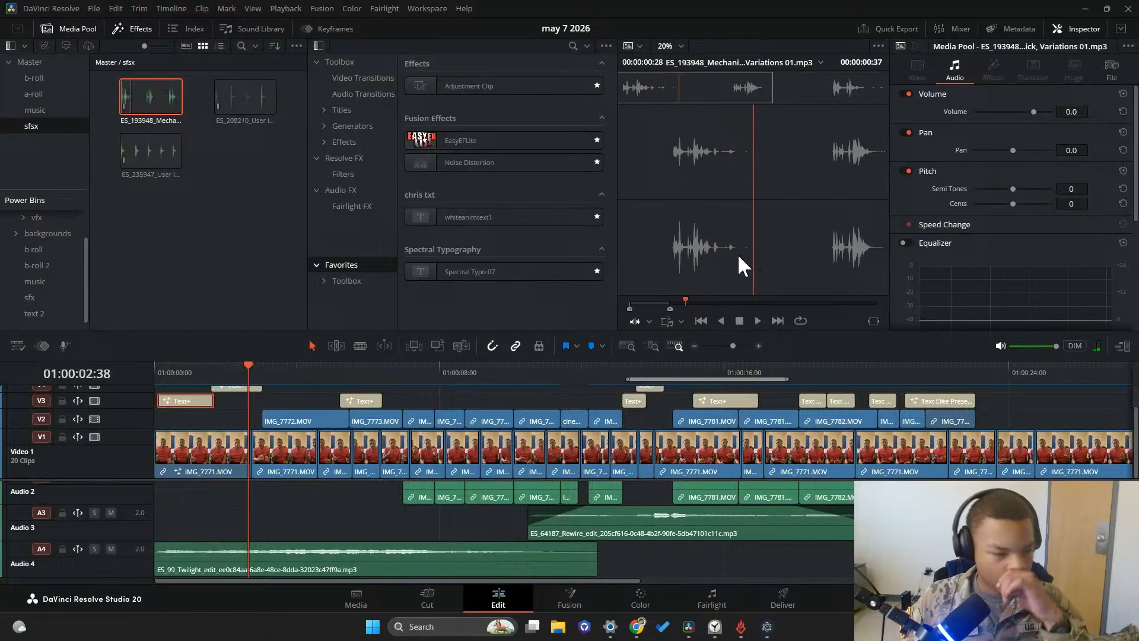
Add a mono audio track below Audio 4 and place the marked Mechanical click on it where the second caption begins
left_click(432, 511)
right_click(134, 570)
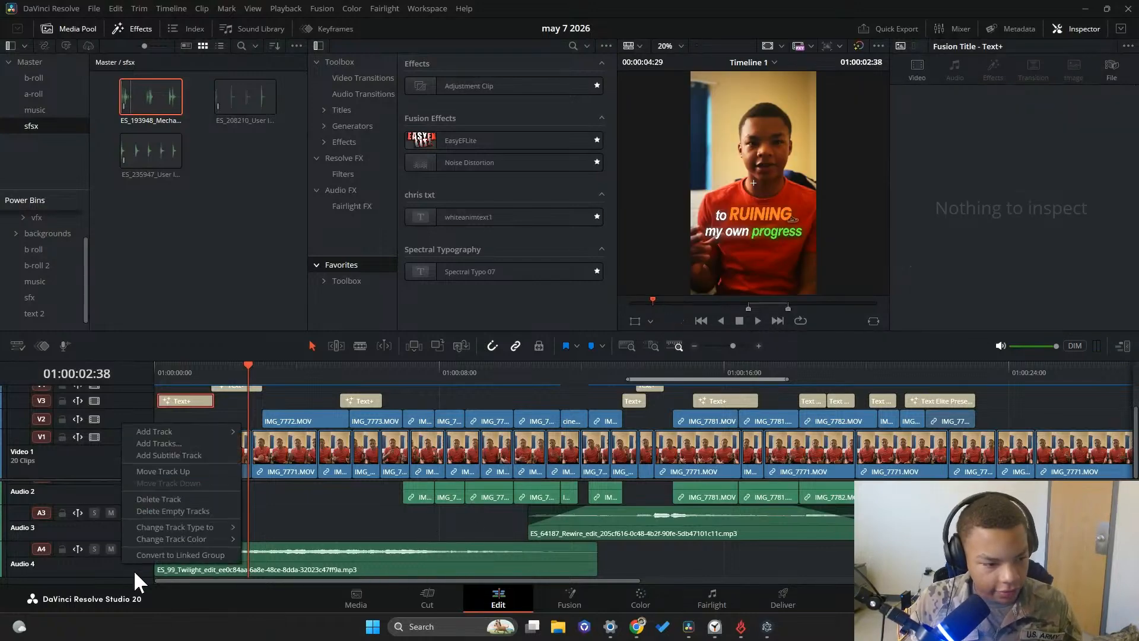
mouse_move(163, 433)
left_click(273, 431)
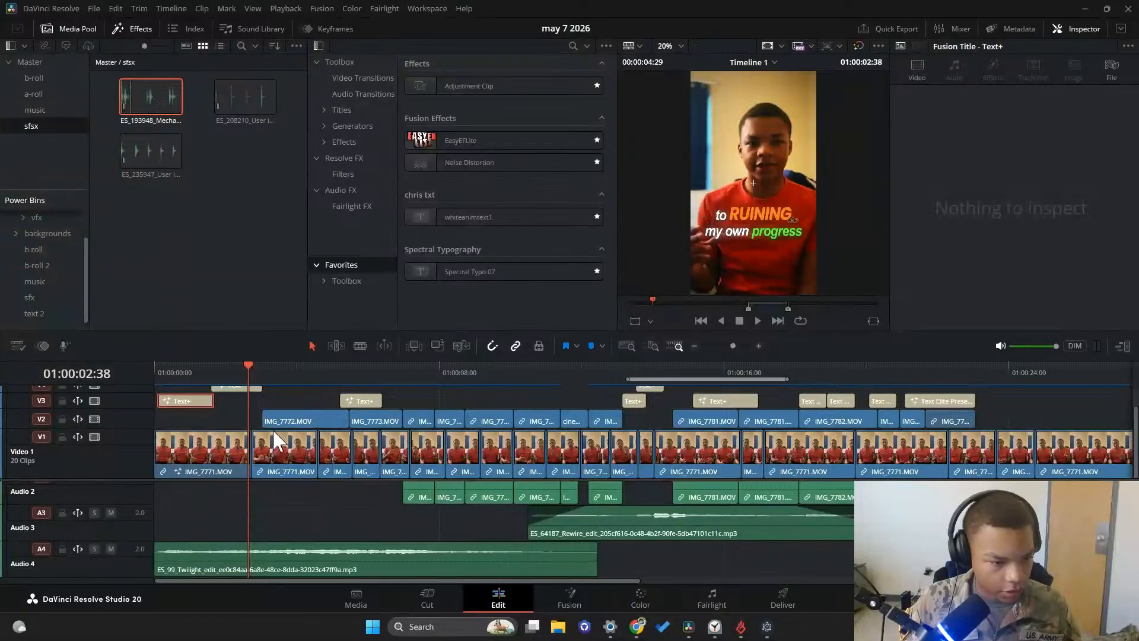
scroll(263, 541, "down", 1)
left_click_drag(145, 98, 209, 578)
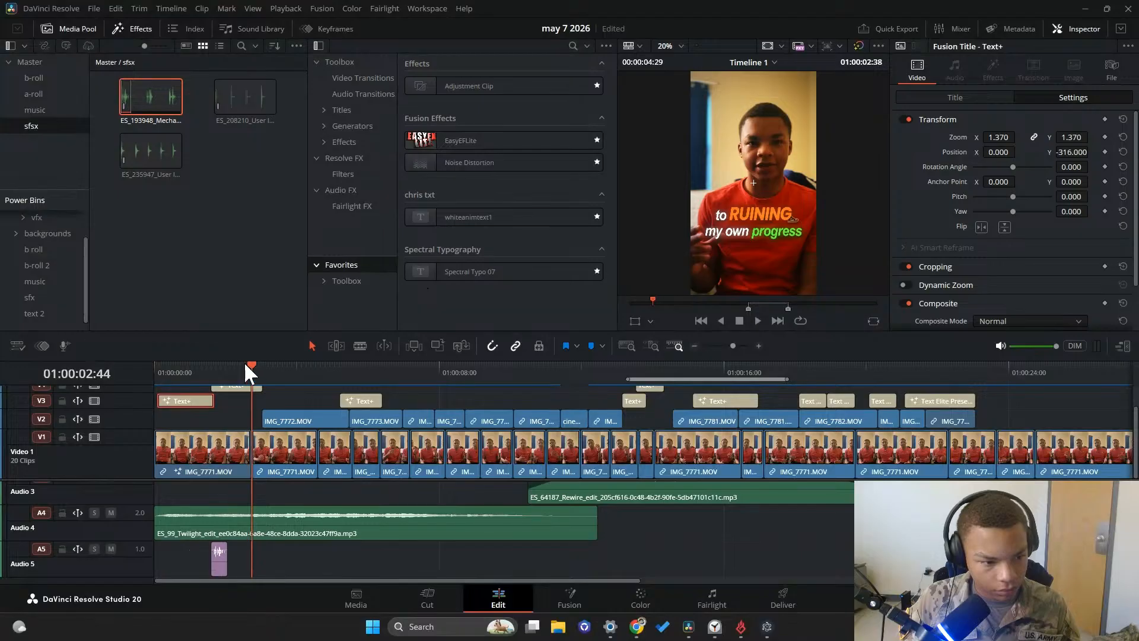
Play the timeline from just before the placed click through the "something in me" caption
left_click_drag(249, 372, 202, 373)
left_click(758, 321)
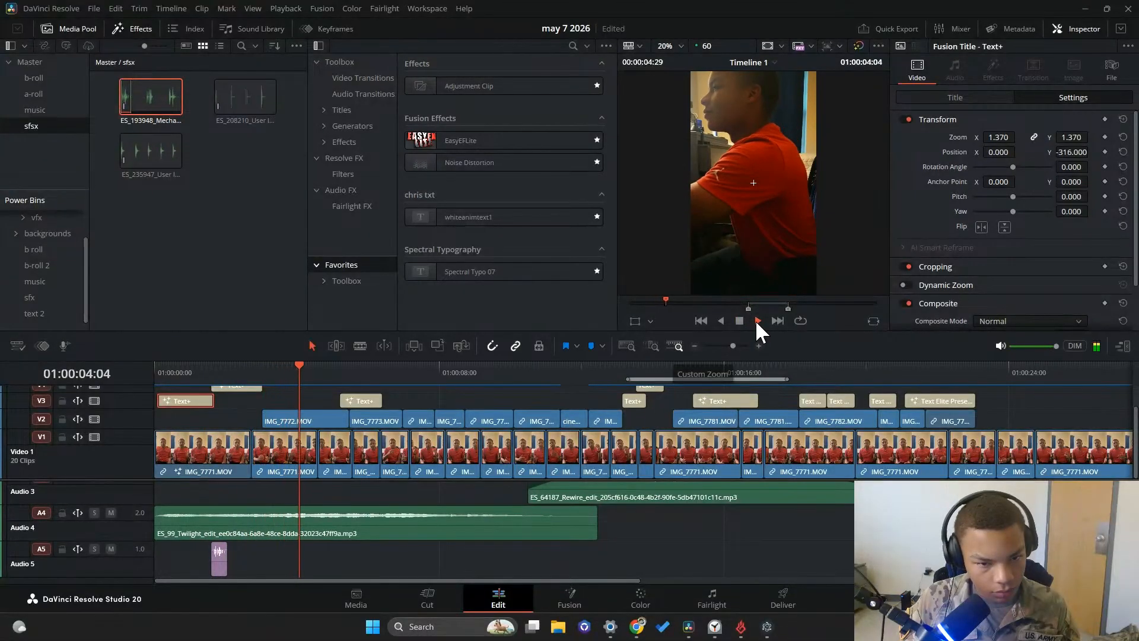
left_click(739, 320)
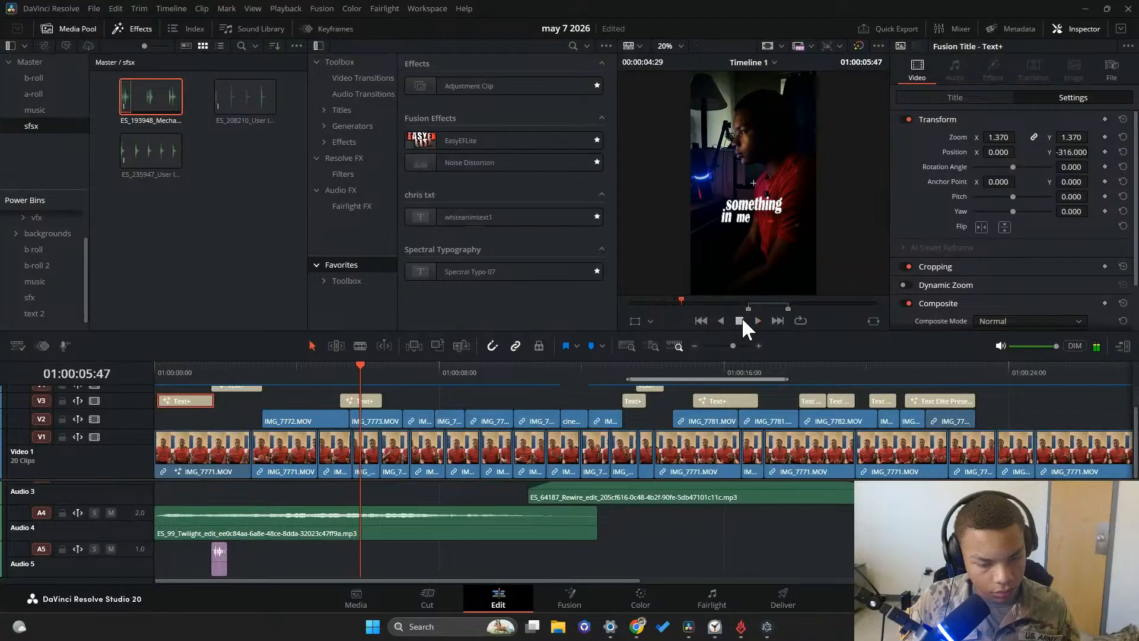
left_click(757, 320)
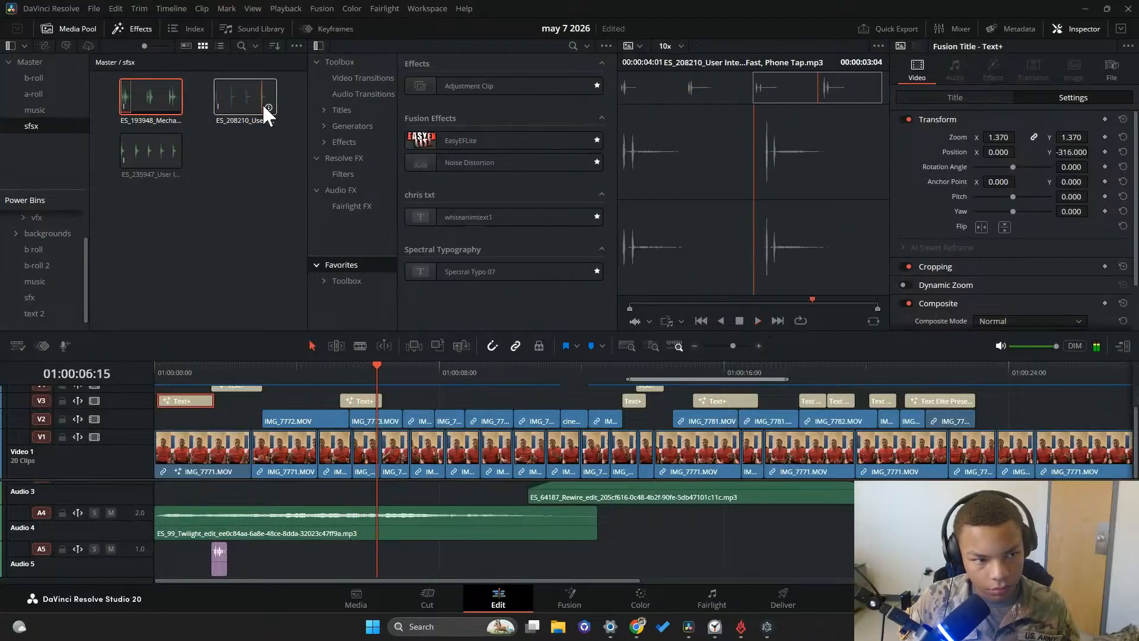
Mark a single pluck of about 1:22 in the ES_235947 Soft Round Pluck effect and place it on Audio 5 near the "something in me" caption
left_click(169, 149)
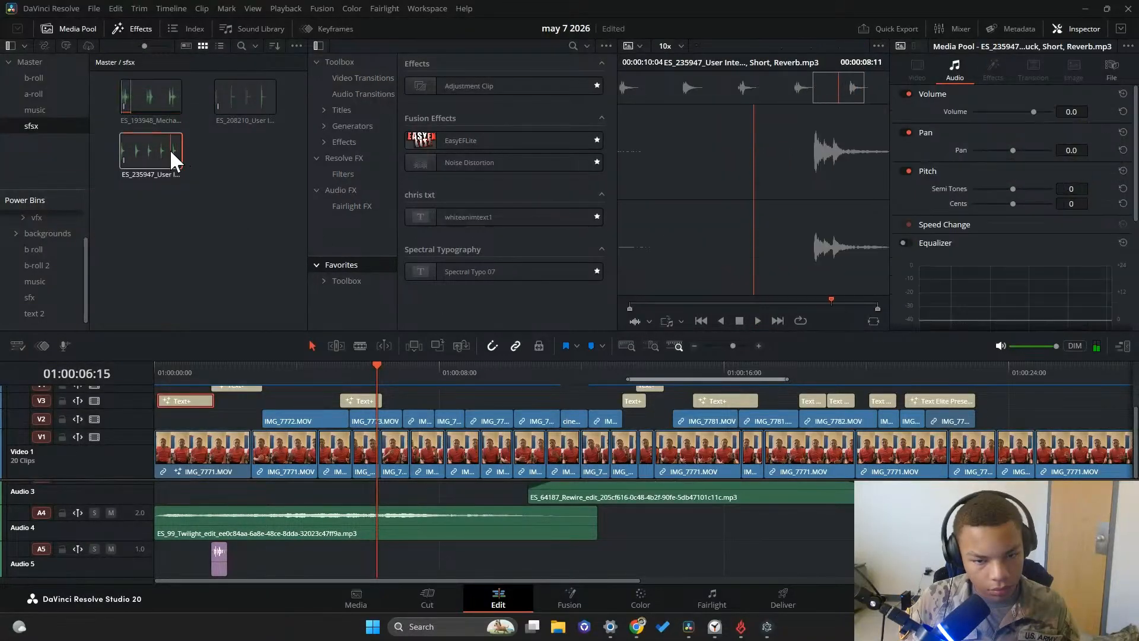
left_click_drag(755, 300, 351, 554)
key("i")
key("o")
Play back the placed pluck, move it earlier on Audio 5 to start with the third Video 1 clip and review the following captions
left_click(333, 389)
left_click(758, 320)
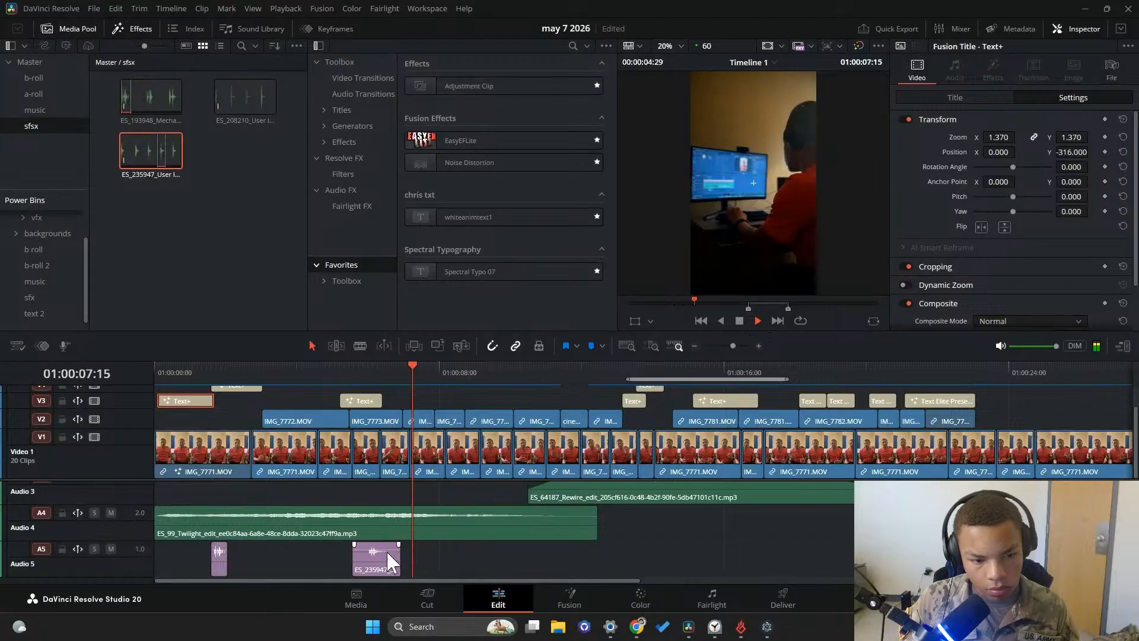
left_click_drag(377, 558, 343, 562)
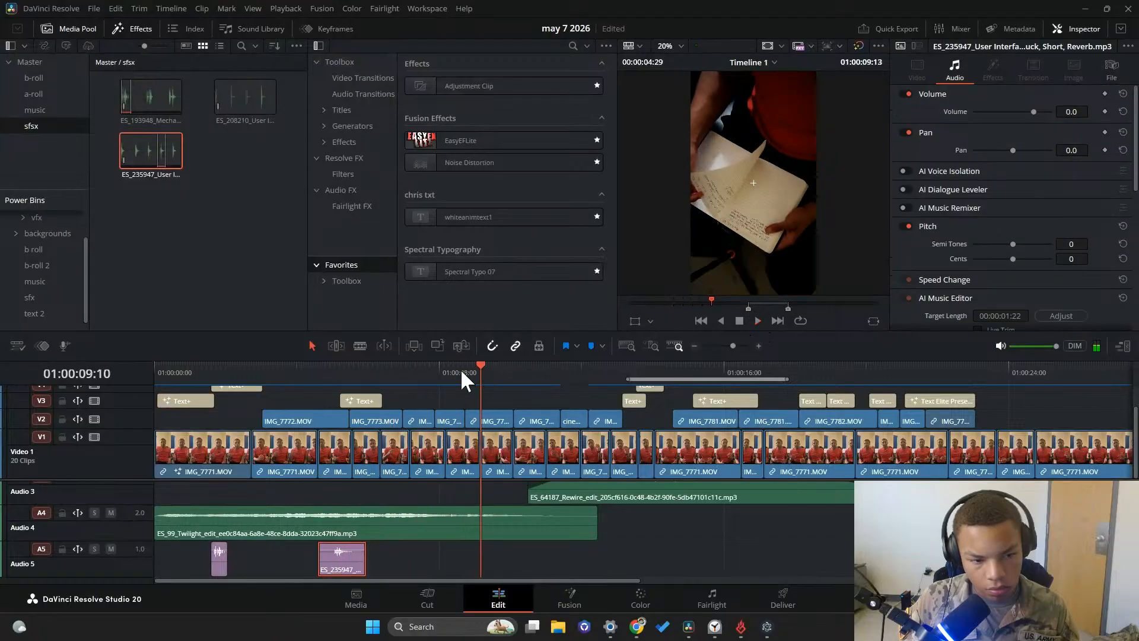
left_click(313, 389)
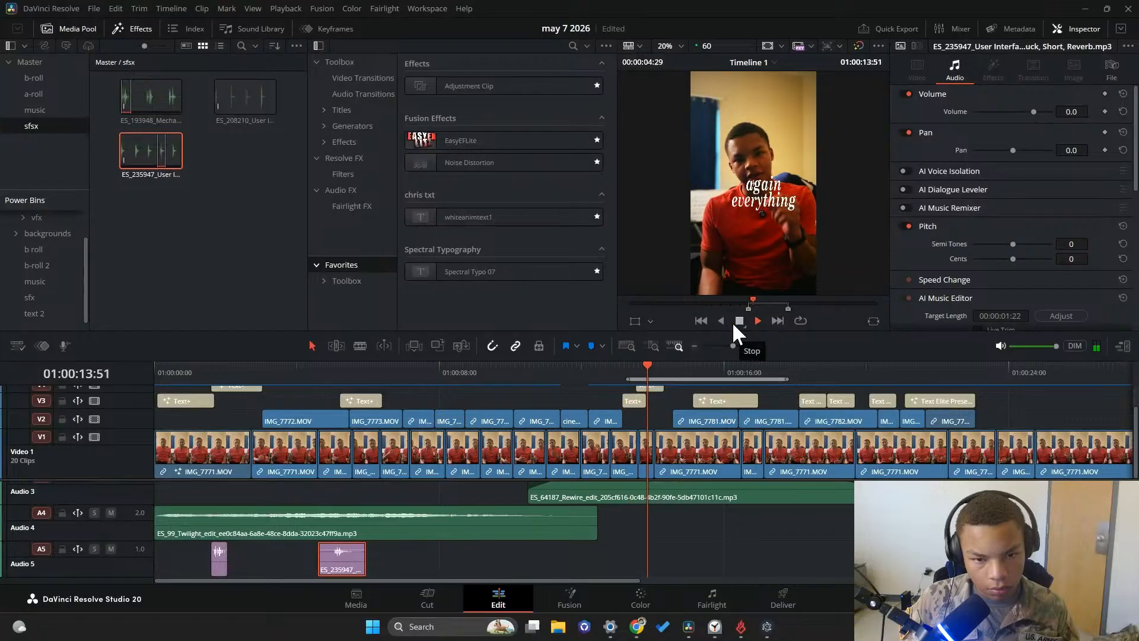
left_click_drag(672, 369, 591, 370)
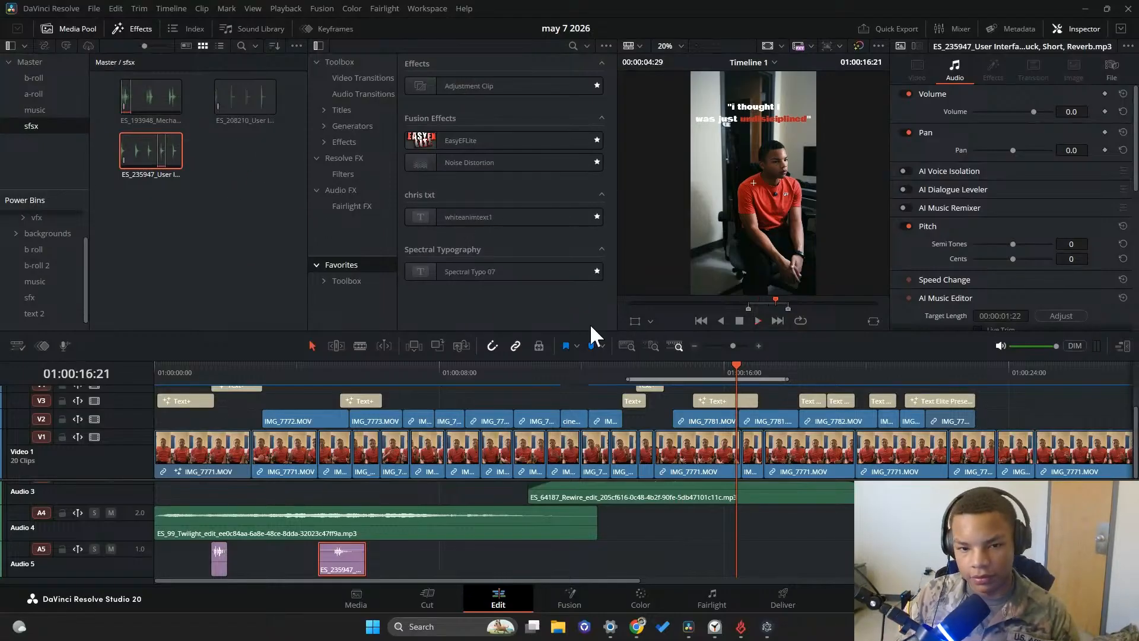
Switch to Epidemic Sound and preview Communications, Camera, Digital, Shutter Release Button, Click, Press 01
left_click(740, 626)
scroll(415, 451, "up", 3)
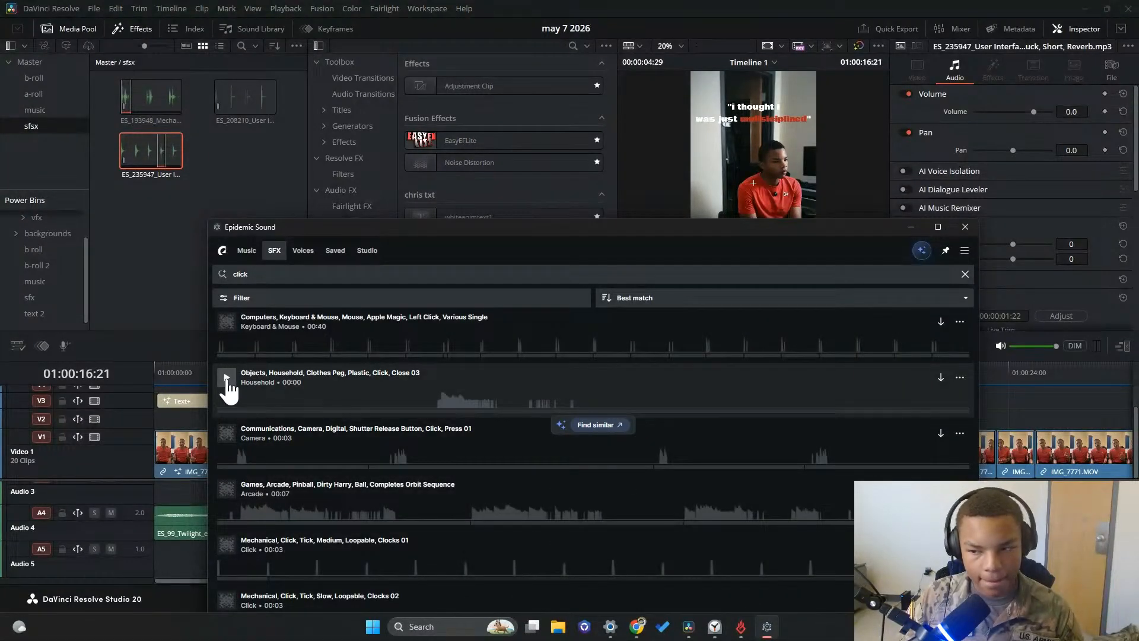
left_click(227, 433)
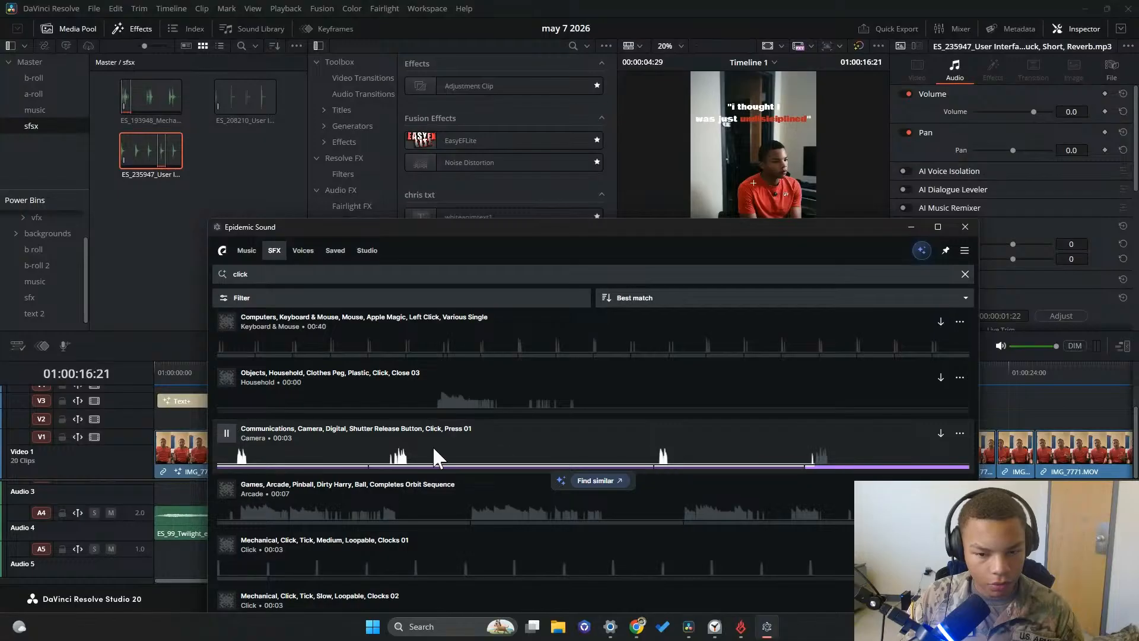
Download Communications, Camera, Digital, Shutter Release Button, Click, Press 01 into the sfsx bin and preview Mechanical, Click, Bobcat, Micro, Digger, Safety, Belt, Fasten, Click 02
left_click(940, 436)
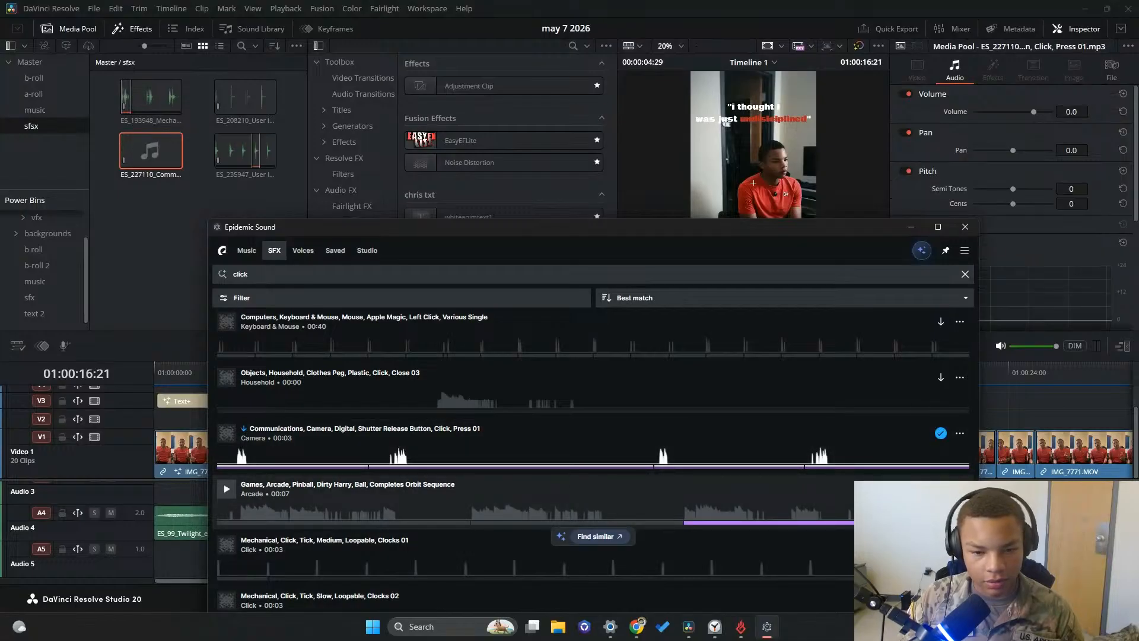
scroll(514, 557, "up", 8)
scroll(510, 518, "down", 2)
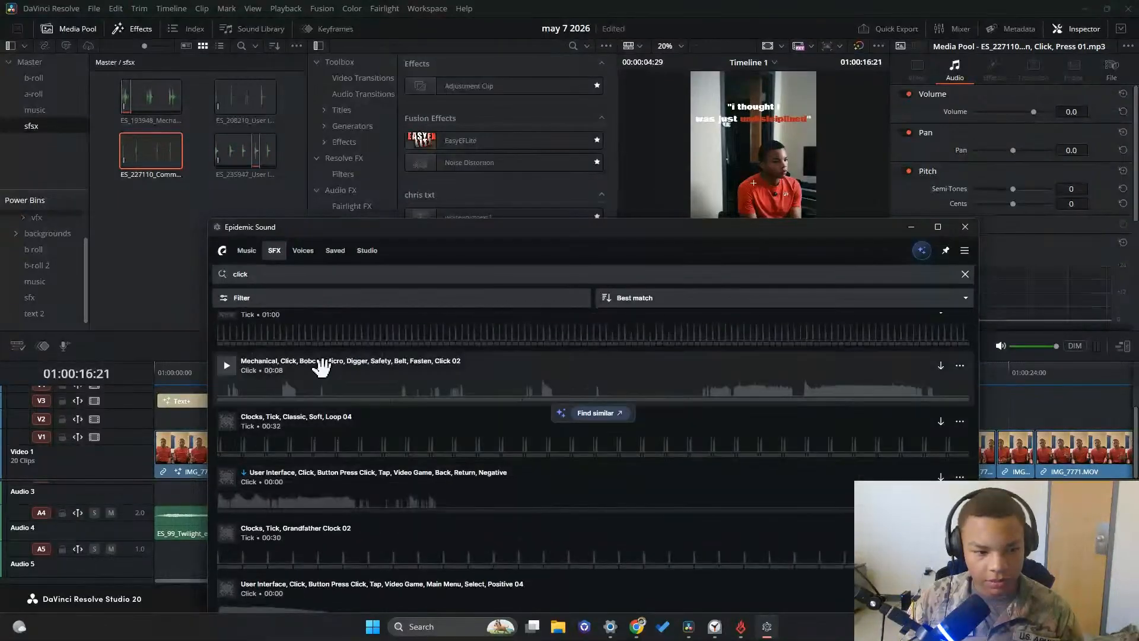
left_click(228, 368)
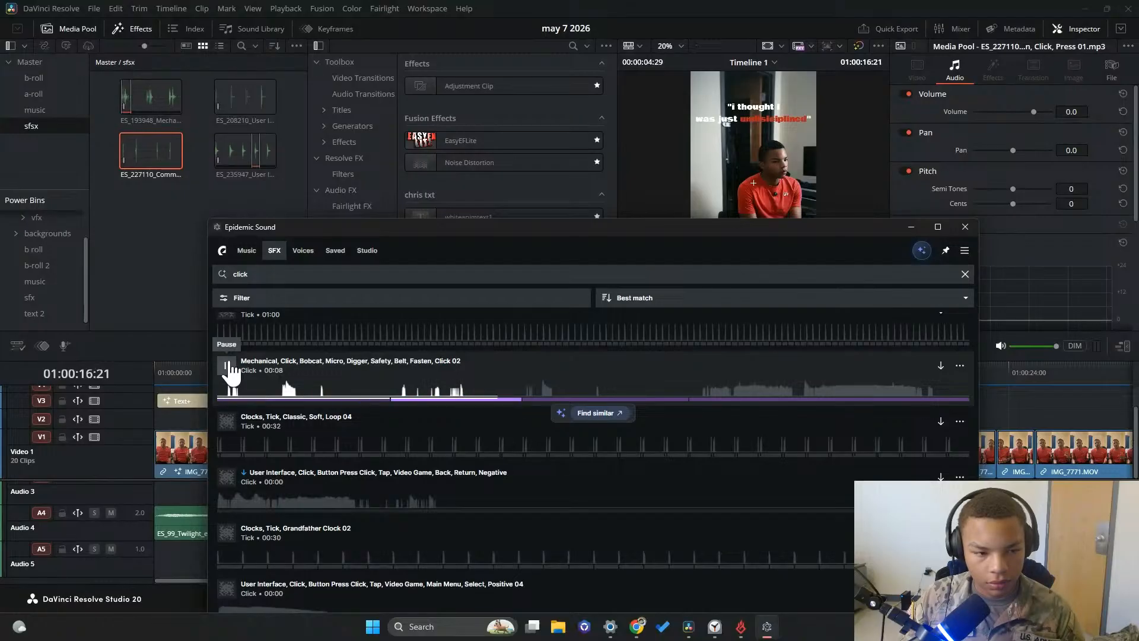
Browse the click results and preview User Interface, Beep, Poppy, Short, Bright Overtone and Clocks, Tick, Antique, Silver Ticking
scroll(237, 386, "up", 1)
scroll(240, 380, "up", 1)
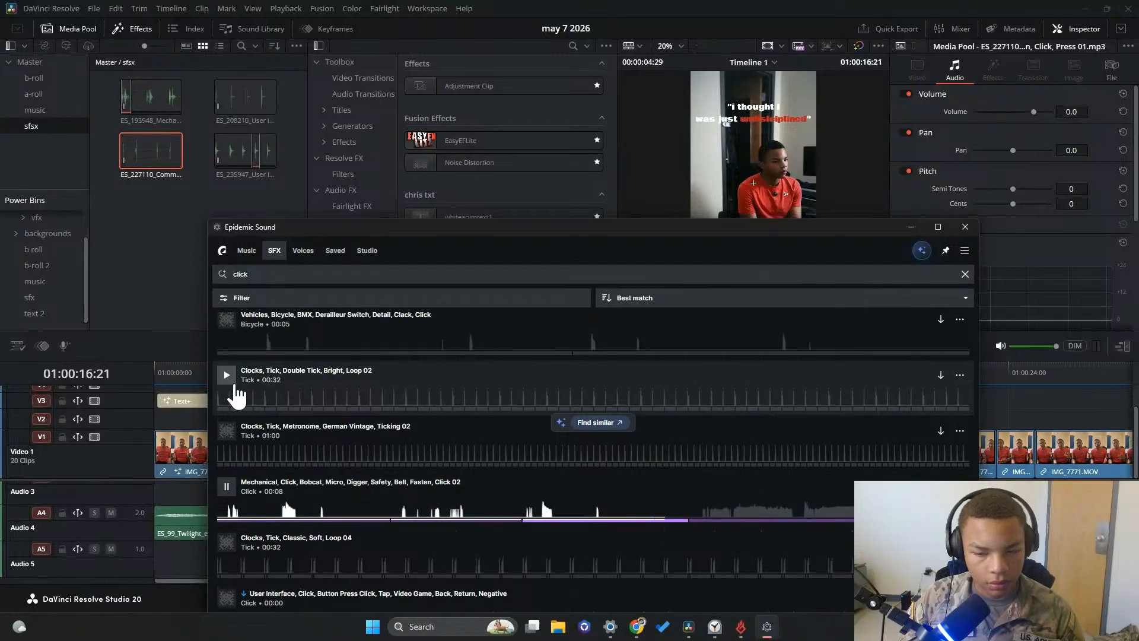
scroll(238, 392, "up", 5)
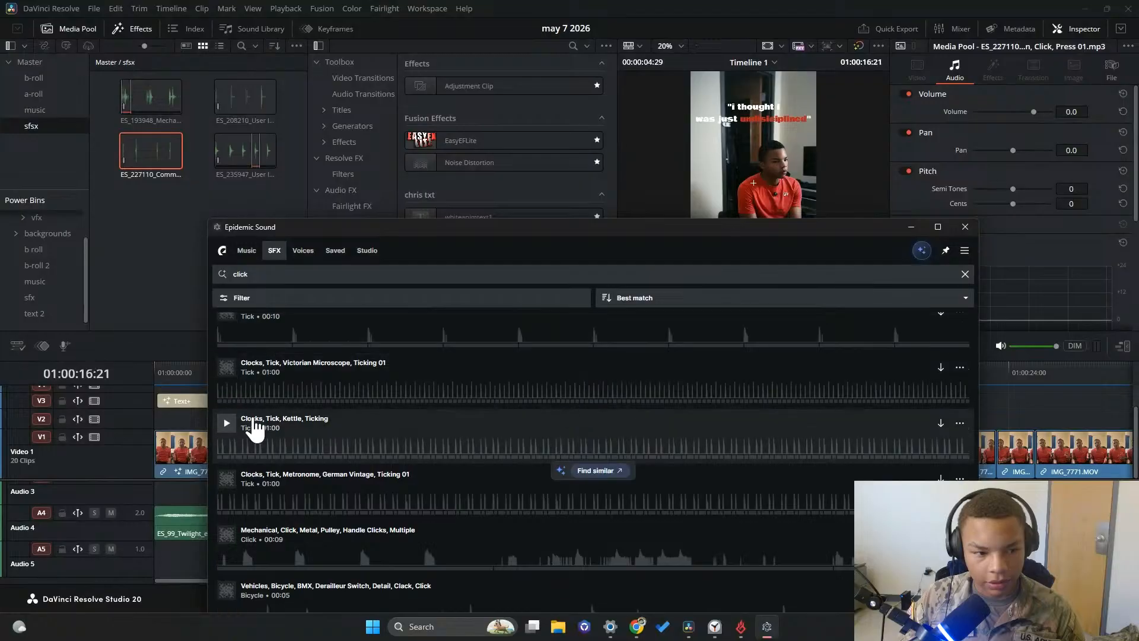
scroll(254, 426, "up", 2)
left_click(226, 409)
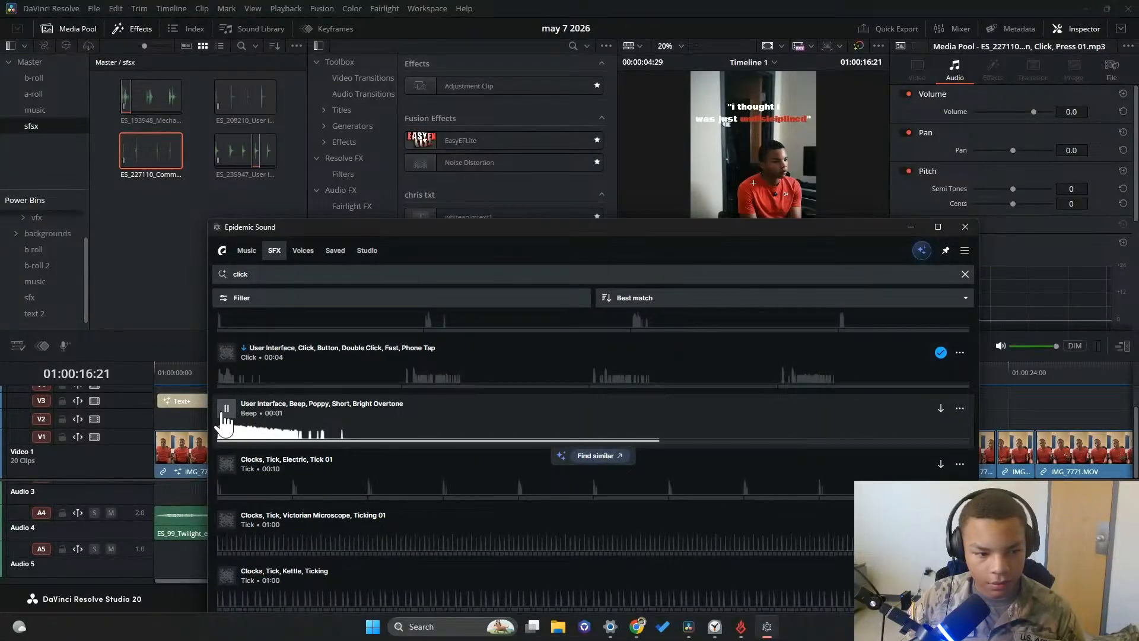
scroll(237, 454, "up", 10)
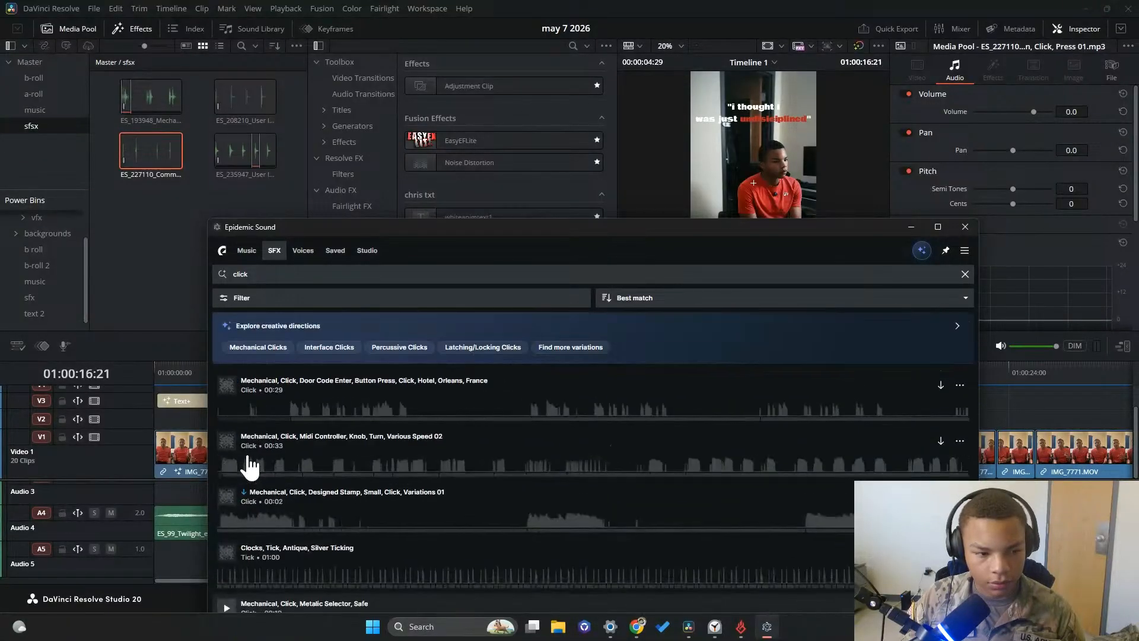
scroll(249, 465, "down", 3)
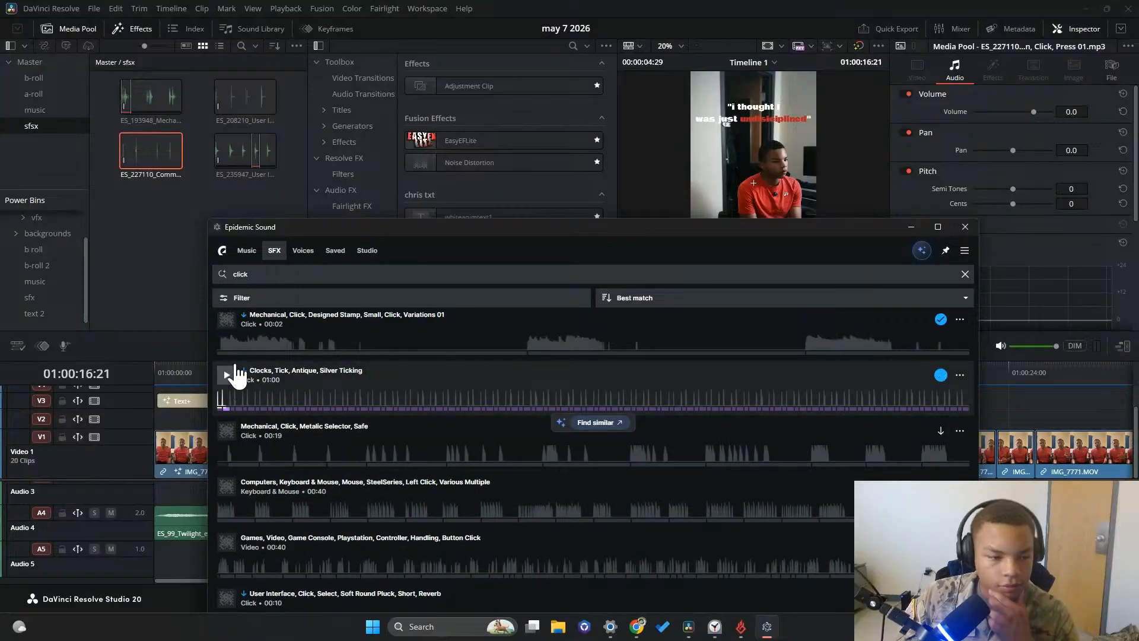
scroll(255, 383, "up", 3)
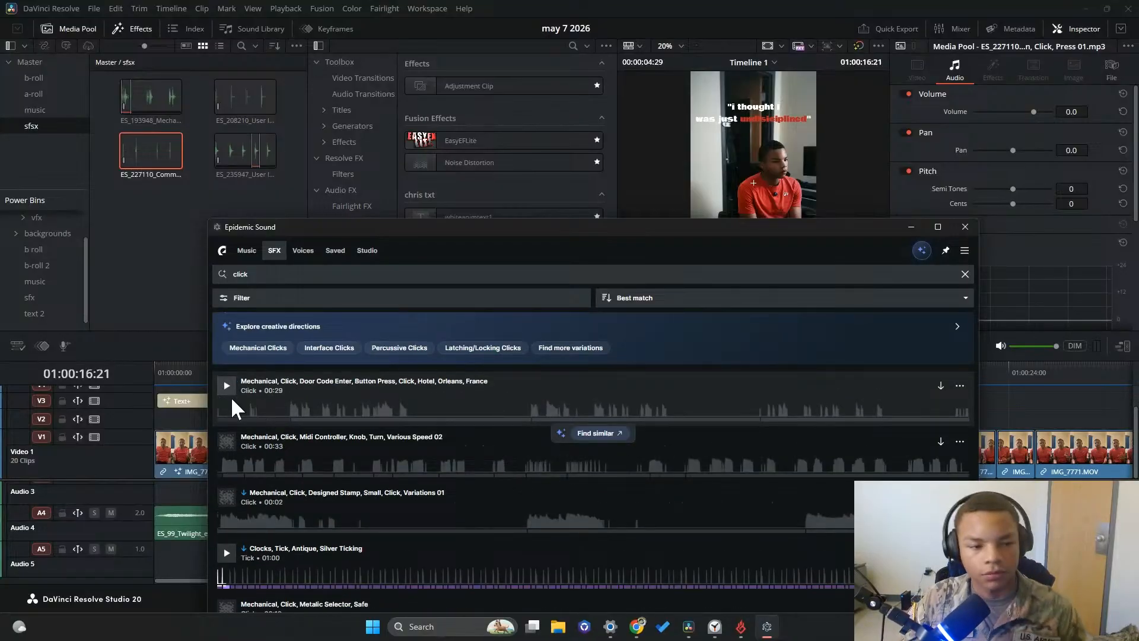
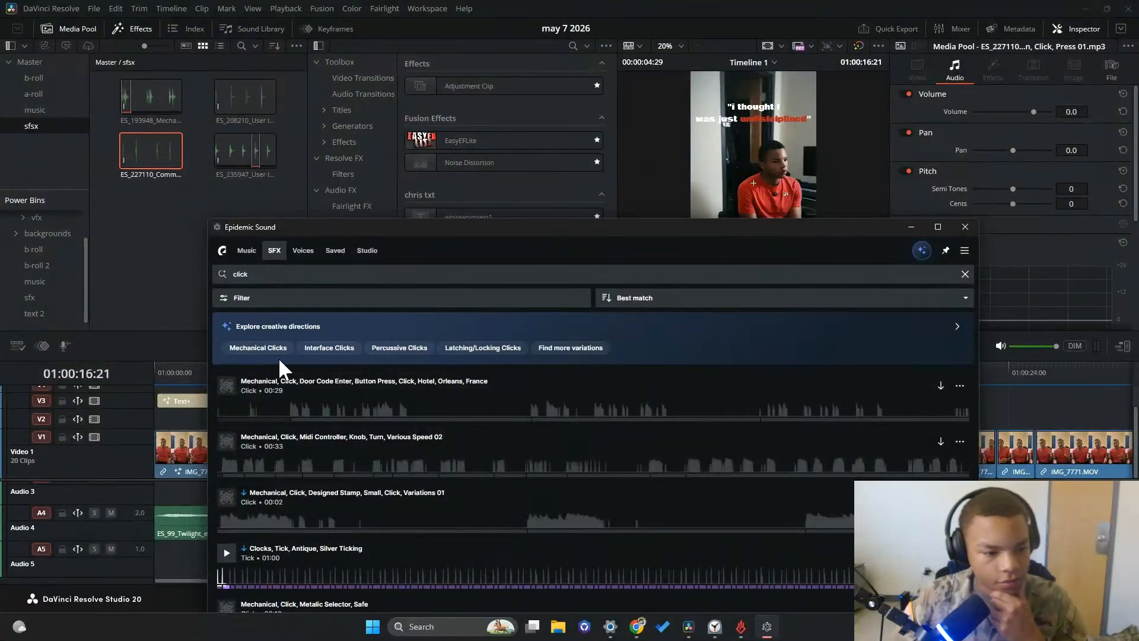
Preview the Designed Stamp, Small, Click, Variations 01, Metalic Selector, Safe and SteelSeries Left Click effects
left_click(227, 497)
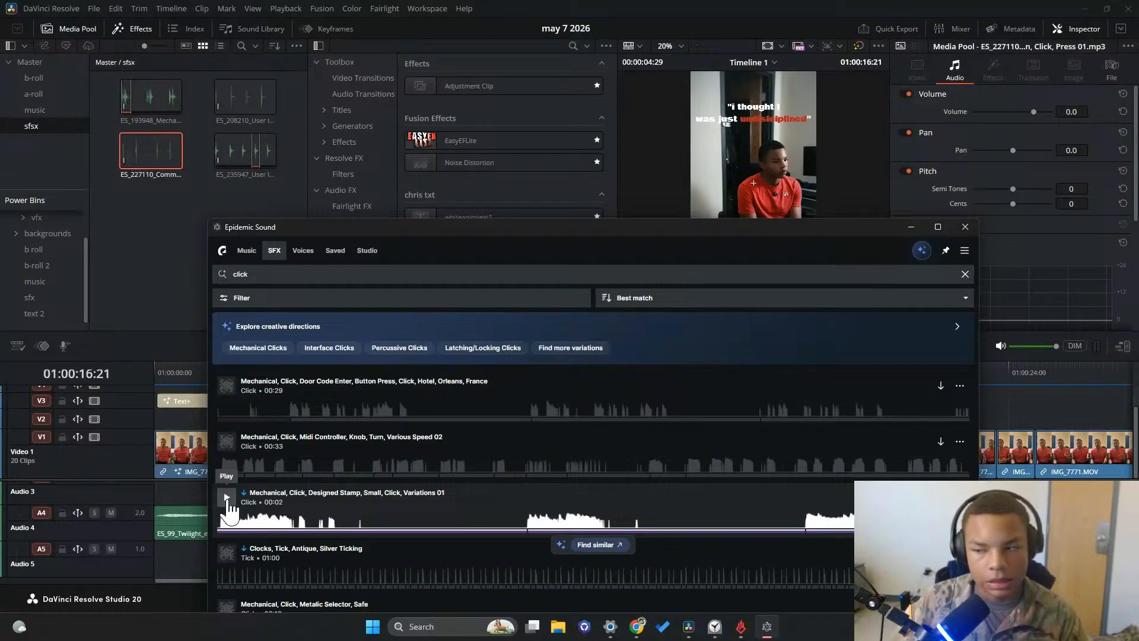
scroll(229, 508, "down", 3)
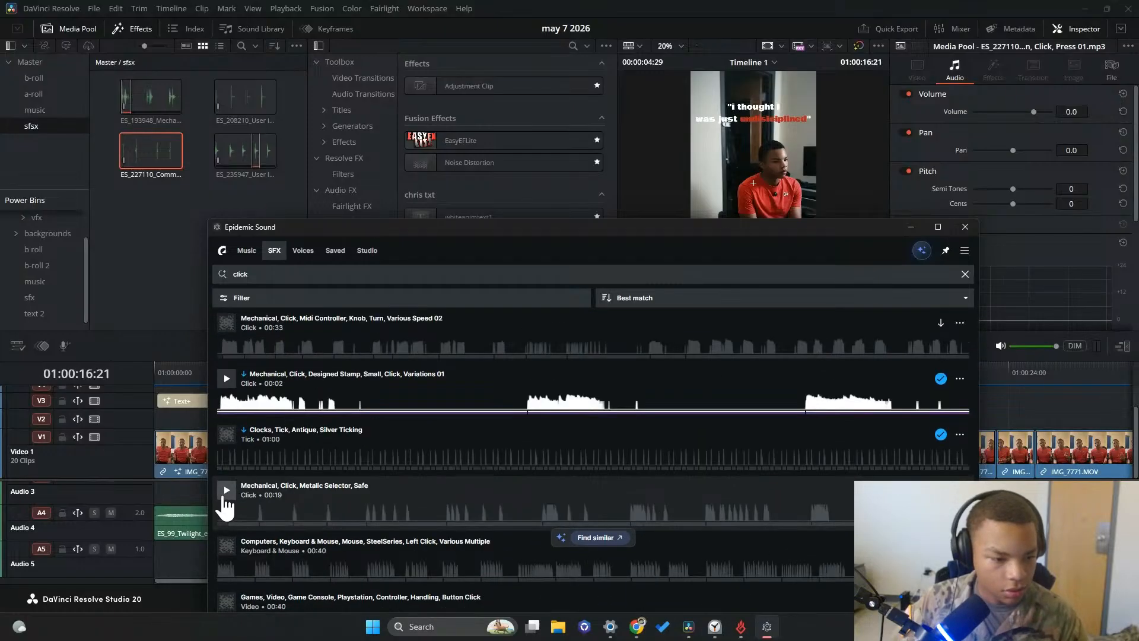
left_click(226, 490)
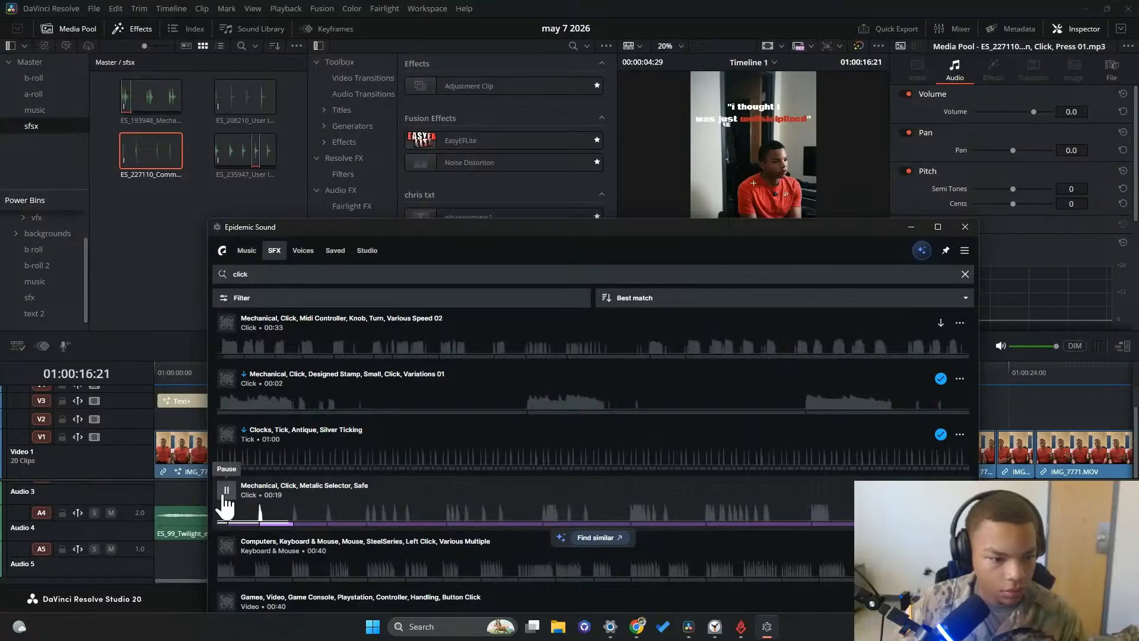
left_click(226, 546)
scroll(225, 522, "down", 3)
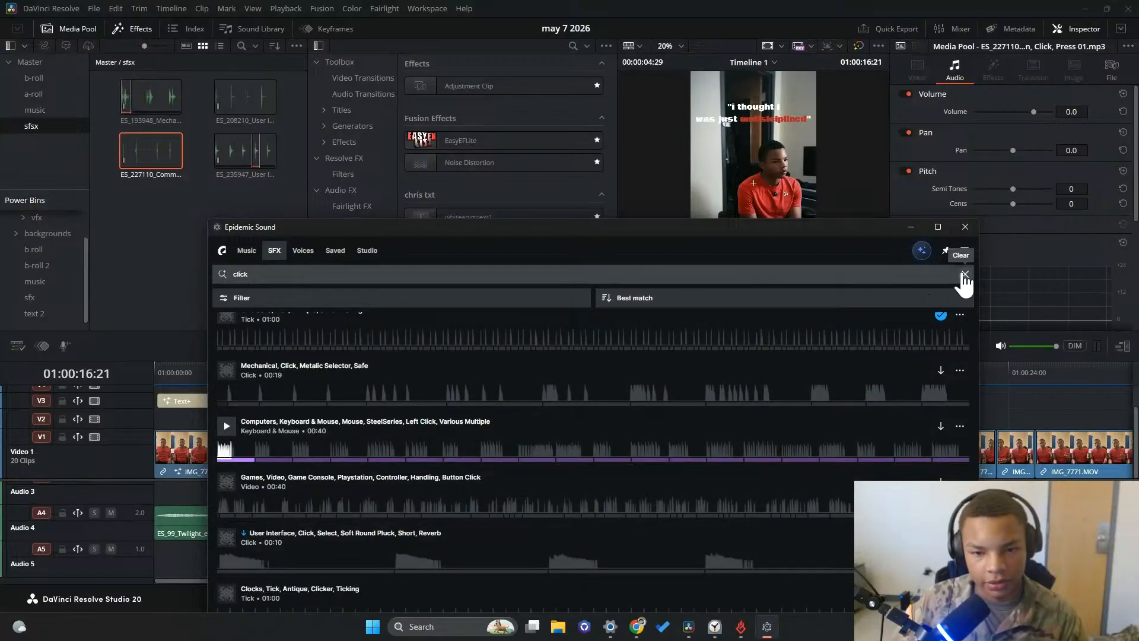
Search the sound effects for "keyboard click" and preview Mouse Clicks, Apple Mighty Mouse Click and Apple Magic Mouse Double Click
left_click(965, 274)
type("ke")
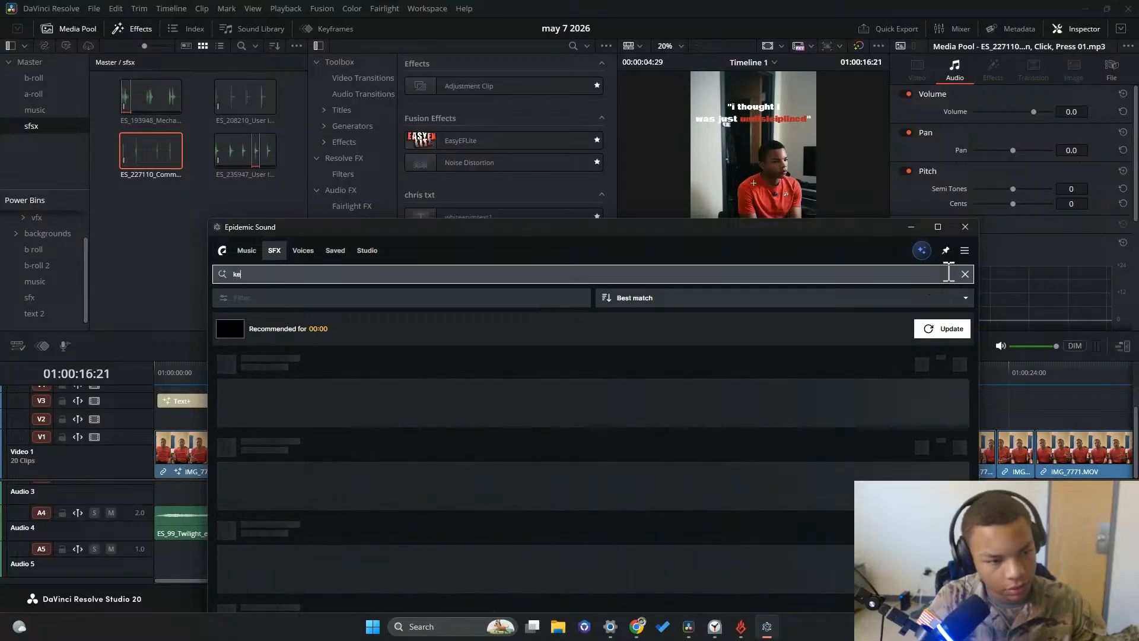
type("yboard")
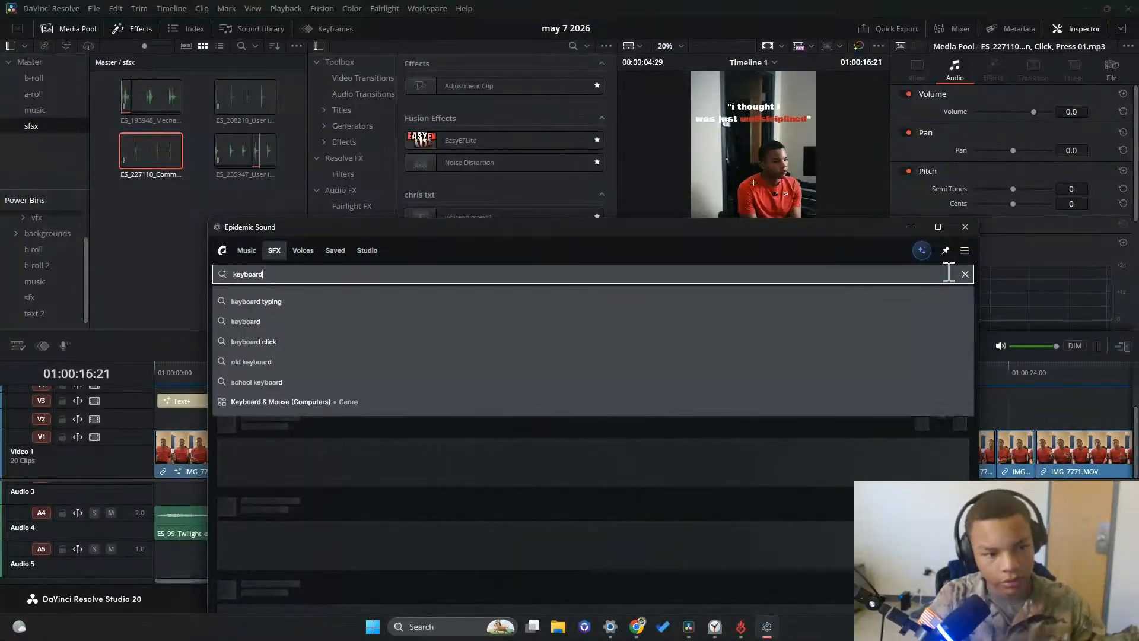
type(" cli")
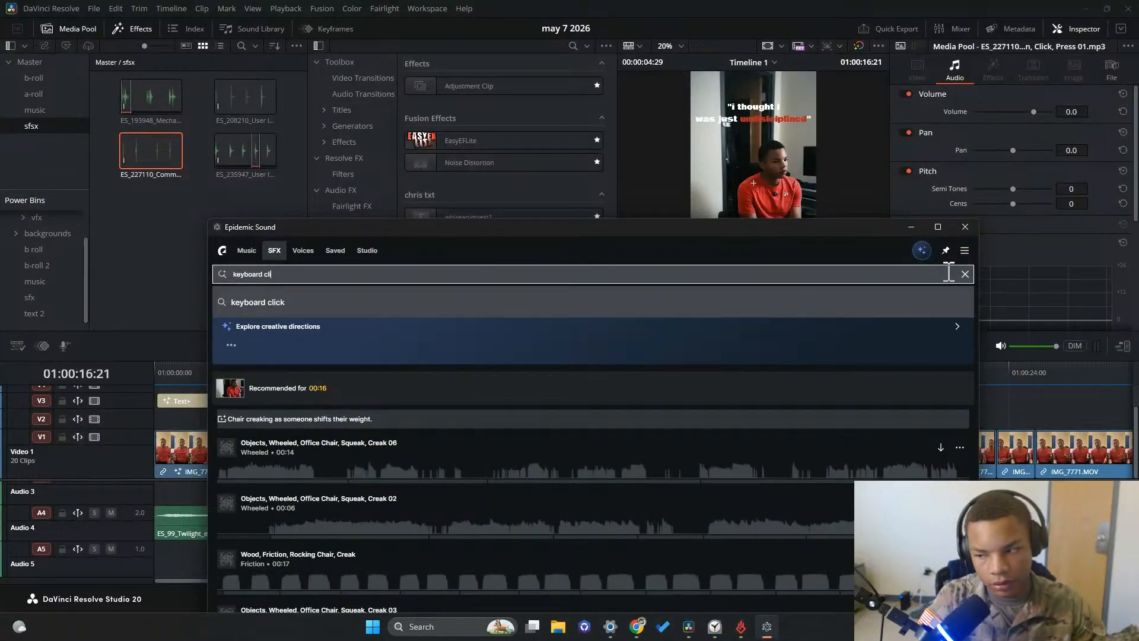
type("ck")
key("Return")
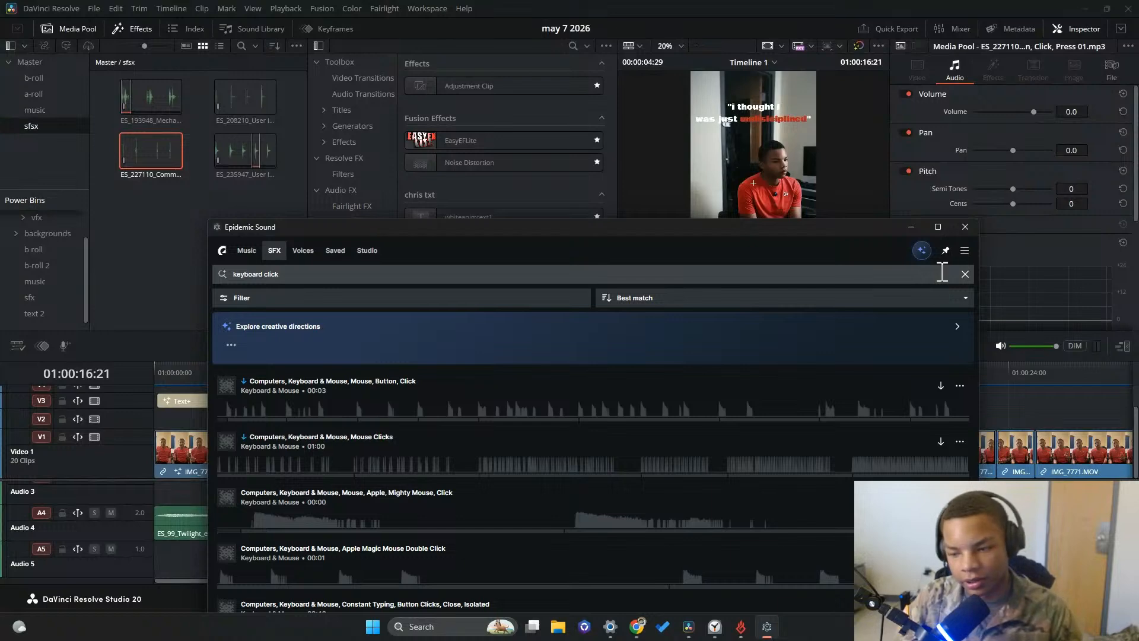
left_click(226, 396)
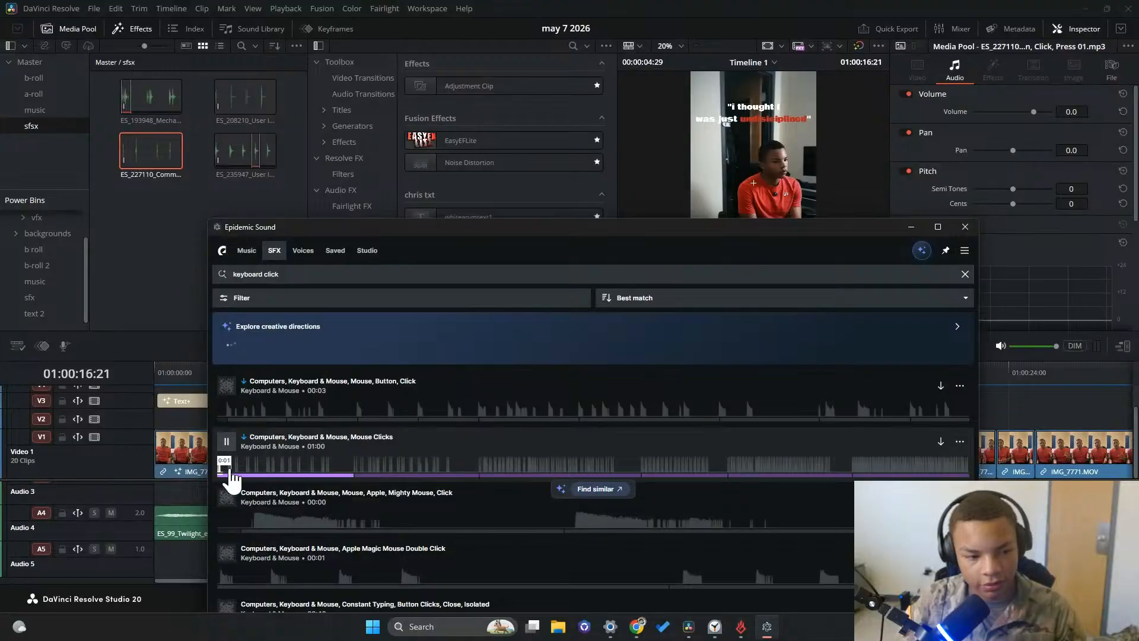
left_click(226, 501)
left_click(226, 555)
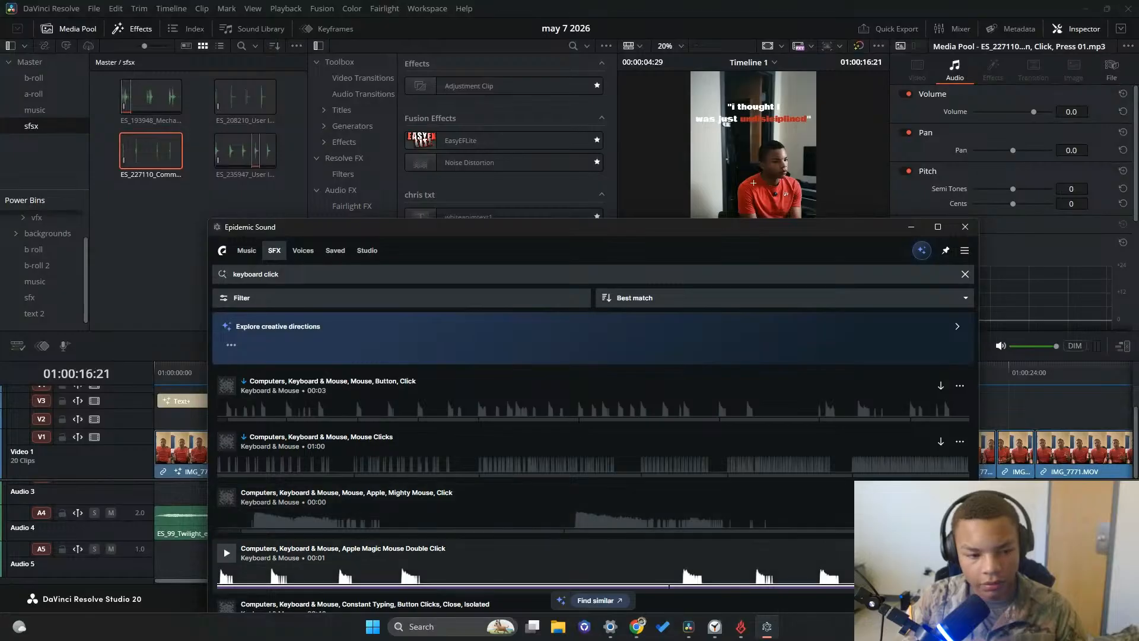
Back in DaVinci Resolve, mark a single click of 20 frames in ES_227110 and place it on Audio 5 near 01:00:13
left_click(909, 229)
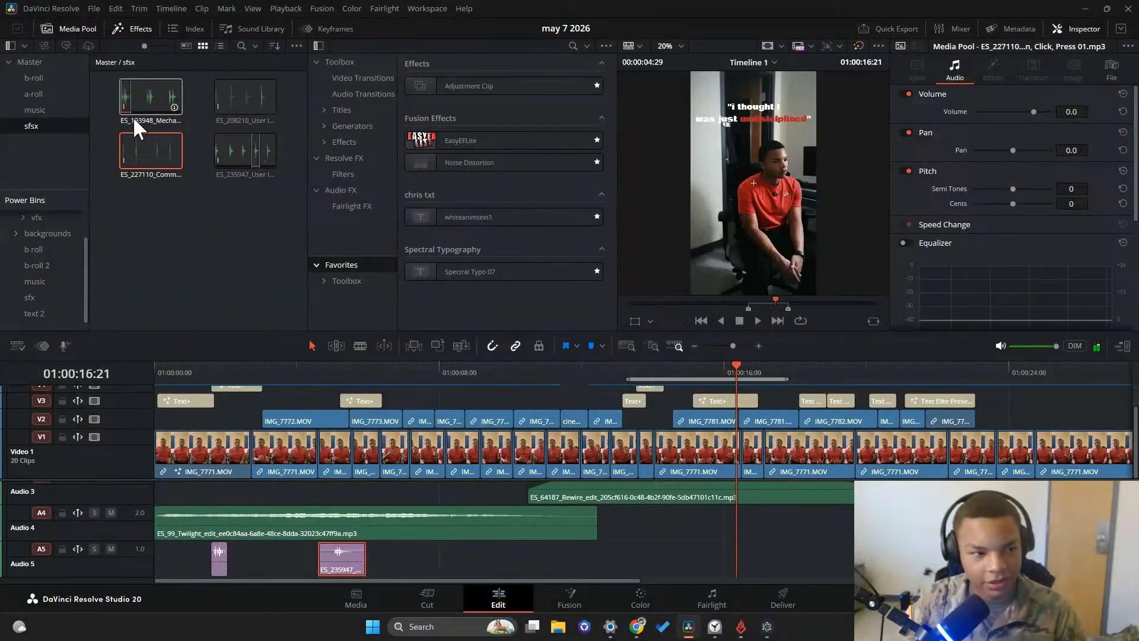
left_click(135, 154)
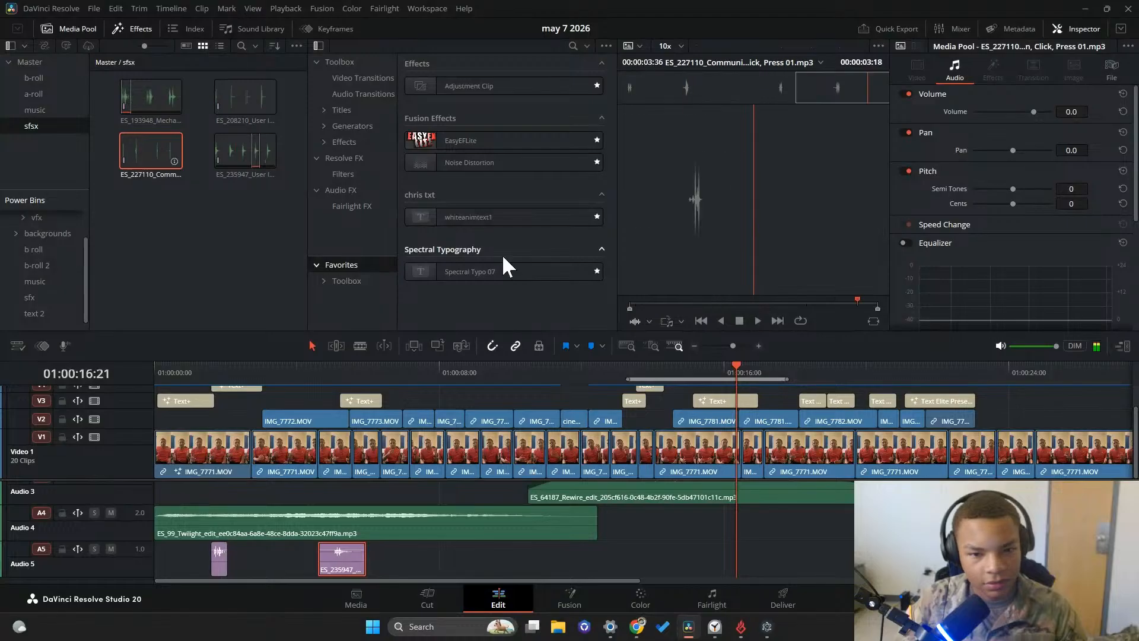
left_click(702, 300)
left_click_drag(702, 300, 528, 299)
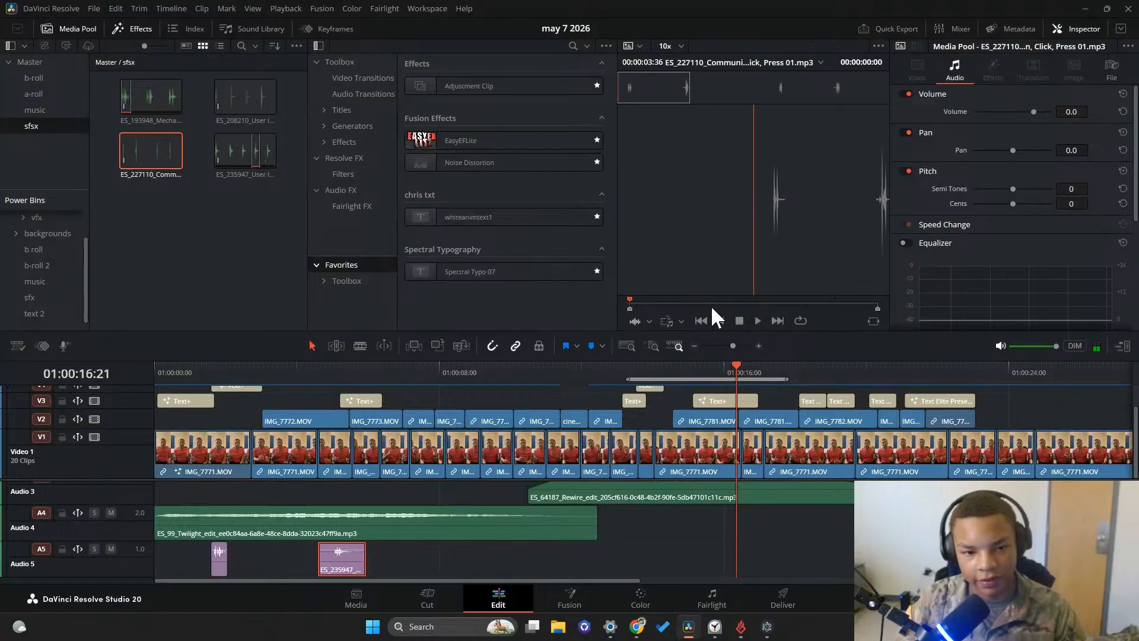
mouse_move(670, 304)
left_mouse_down()
mouse_move(635, 301)
mouse_move(667, 302)
left_mouse_up()
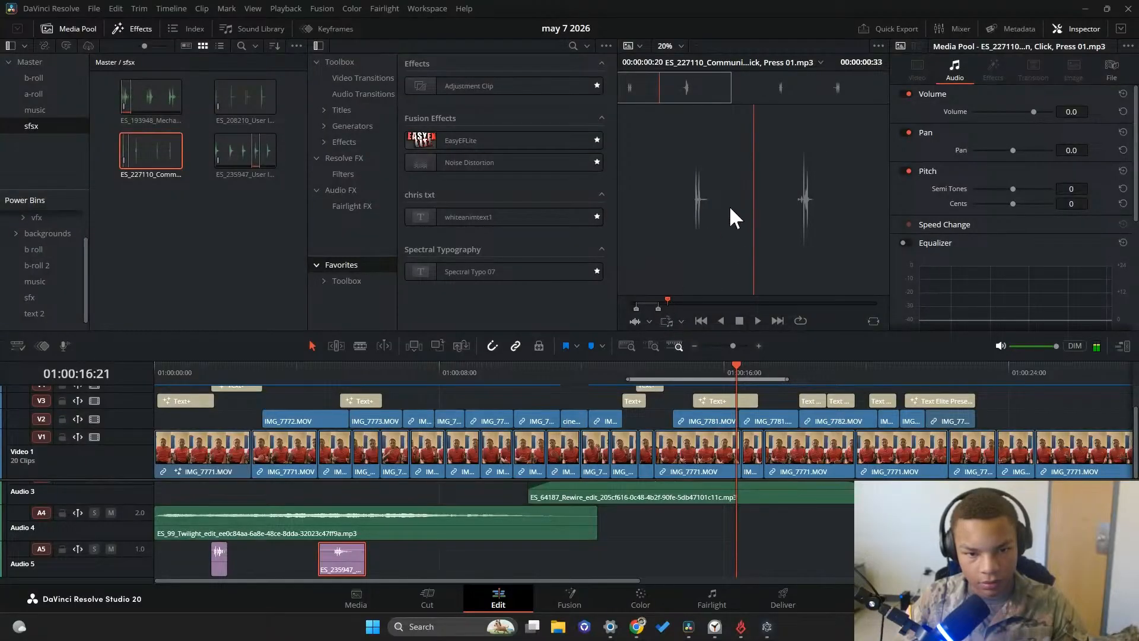
left_click_drag(730, 208, 606, 571)
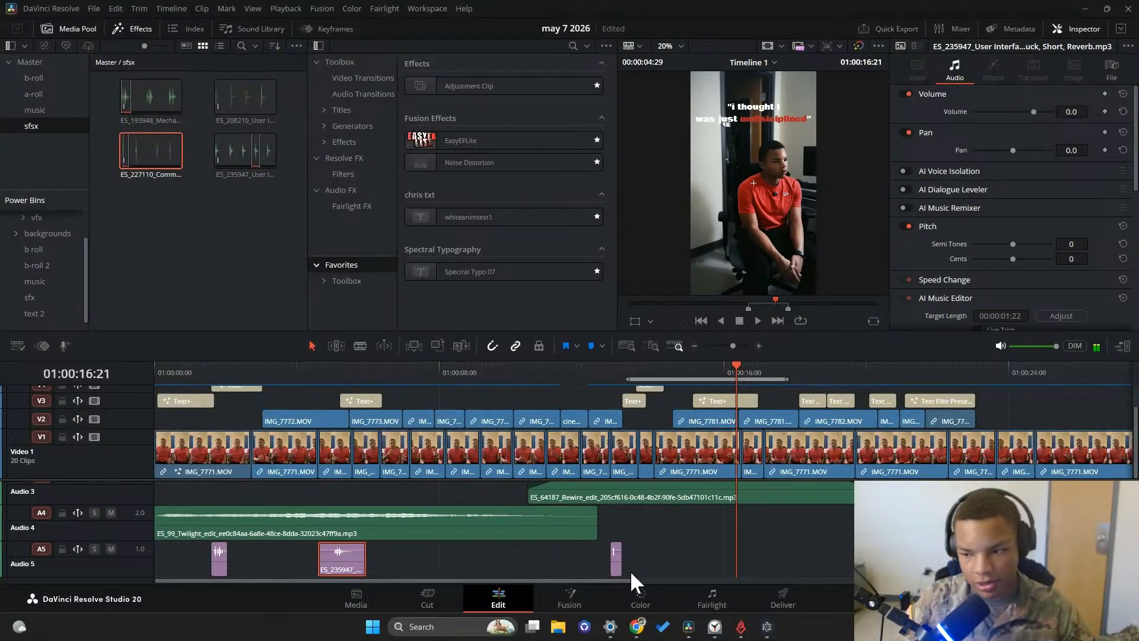
Duplicate the shutter click twice on Audio 5, spacing the copies about 23 frames apart after the first one
left_click(616, 564)
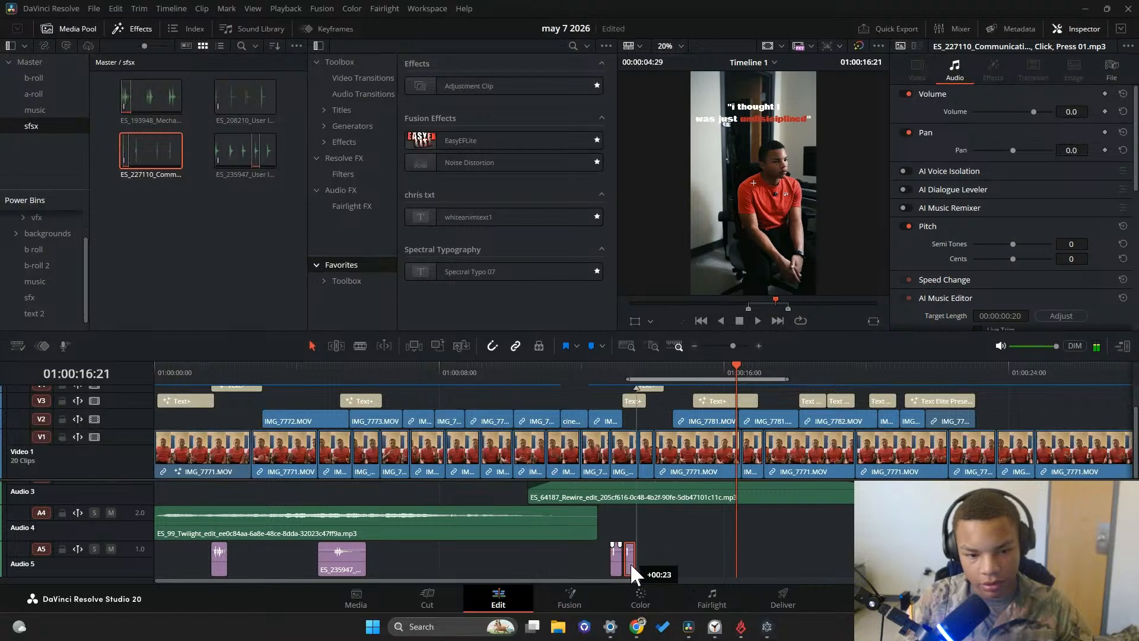
left_click_drag(631, 564, 631, 563)
scroll(733, 572, "up", 1)
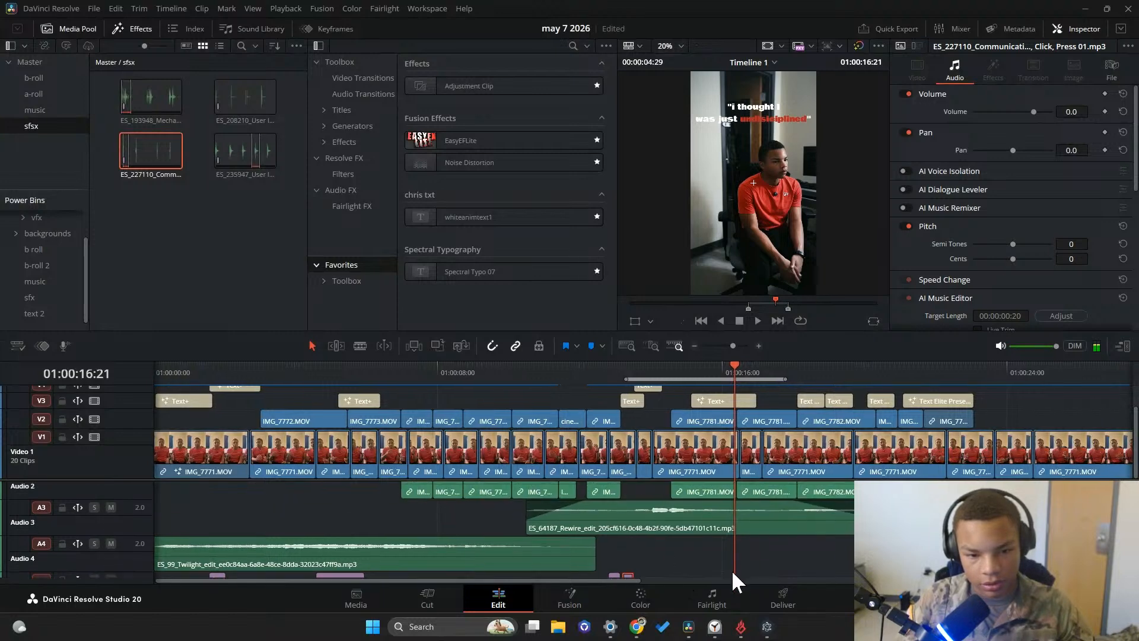
scroll(714, 417, "up", 2)
scroll(708, 423, "down", 2)
scroll(663, 539, "down", 2)
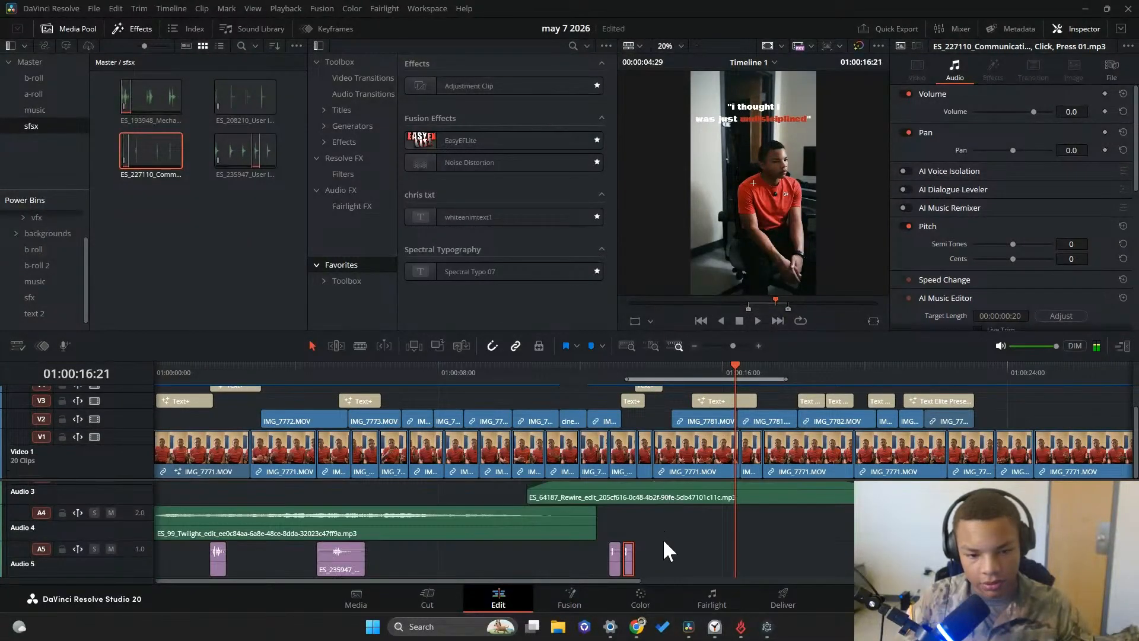
left_click_drag(627, 559, 643, 559)
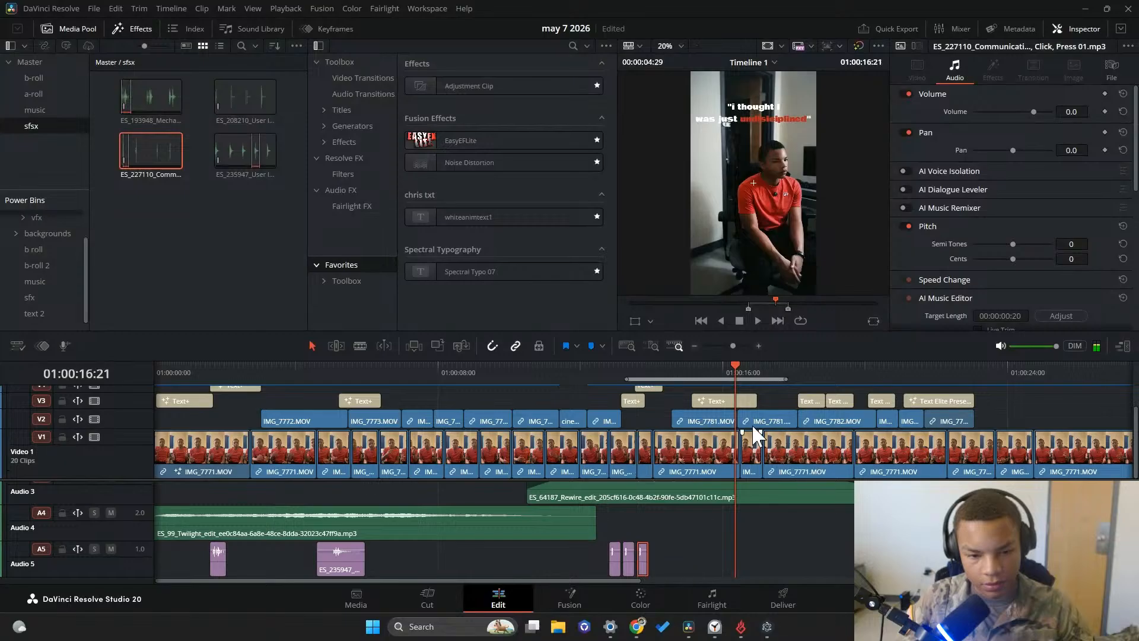
Play back the three shutter clicks against the captions, continuing into the "i thought I was just undisciplined" caption
left_click_drag(733, 375, 579, 394)
key("space")
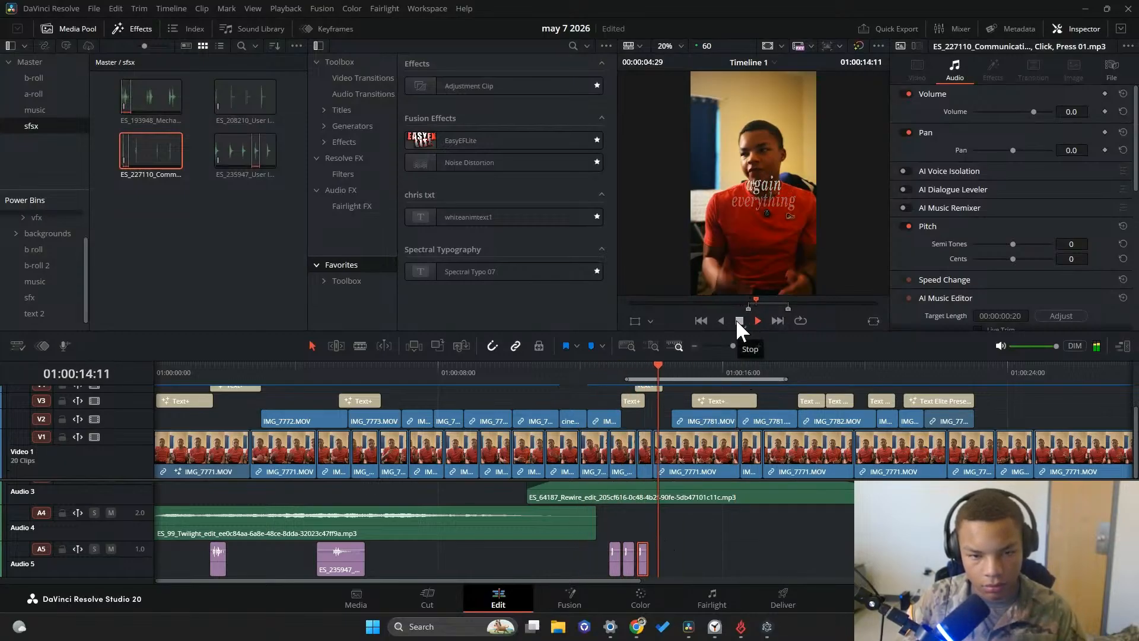
left_click(612, 379)
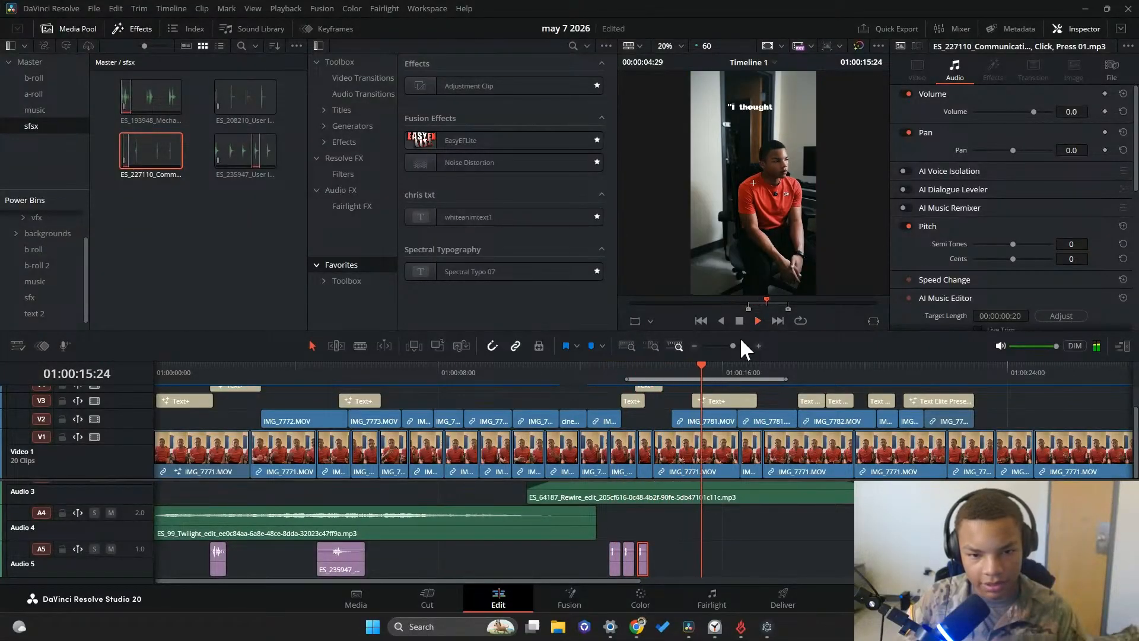
left_click(739, 319)
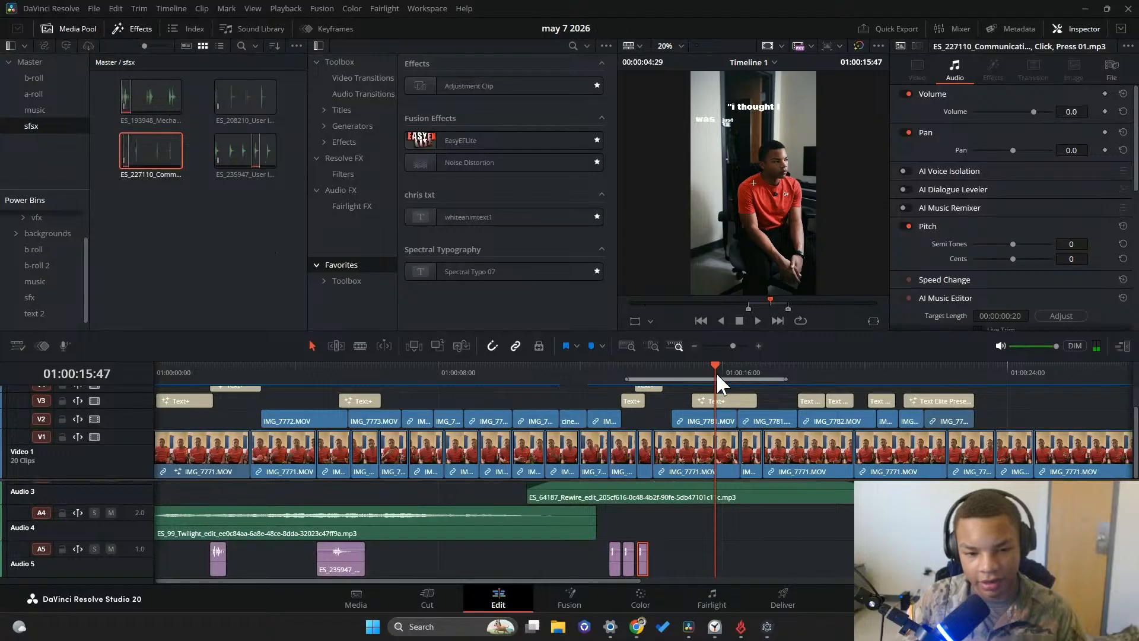
key("Up")
left_click(739, 318)
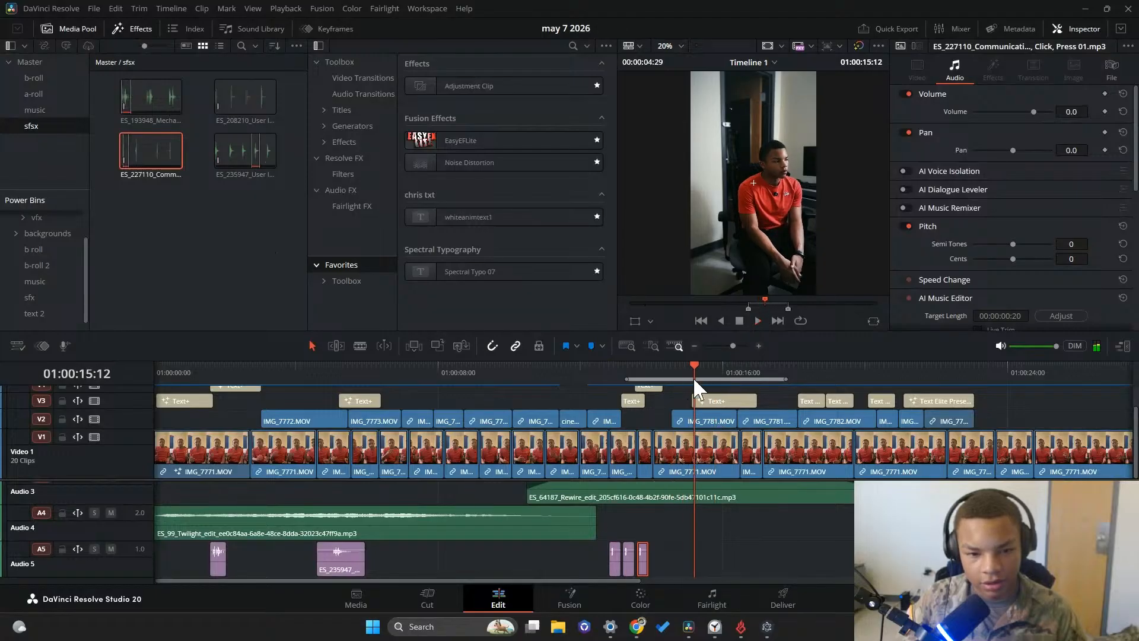
Raise the middle shutter click's pitch on Audio 5 to 2 semitones and play back the three clicks
key("Up")
key("Up")
key("space")
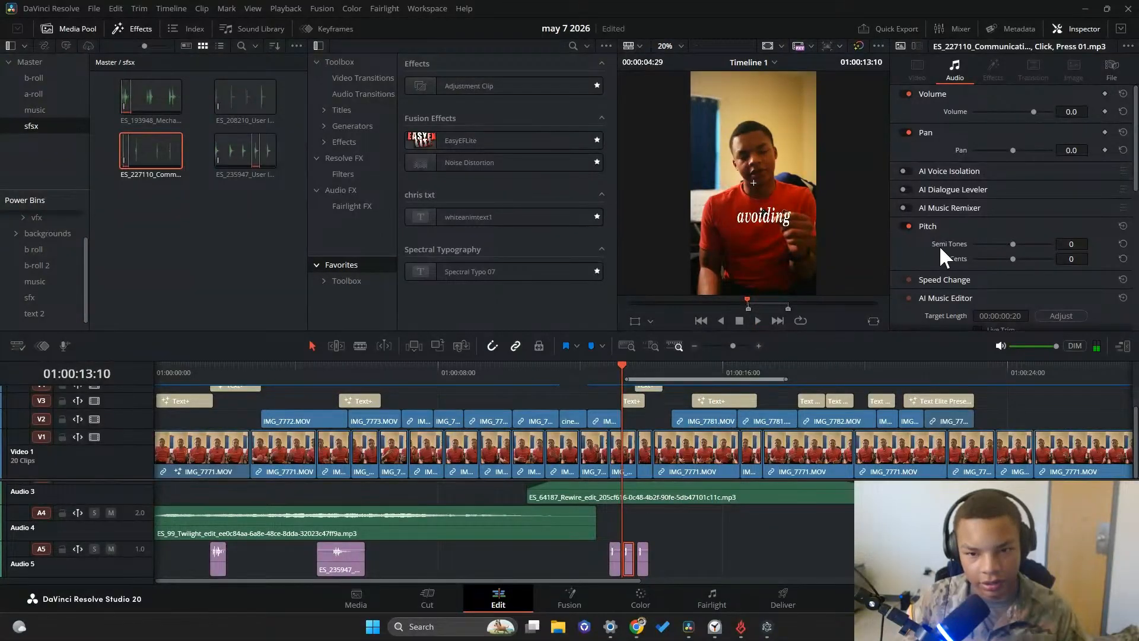
scroll(937, 249, "down", 6)
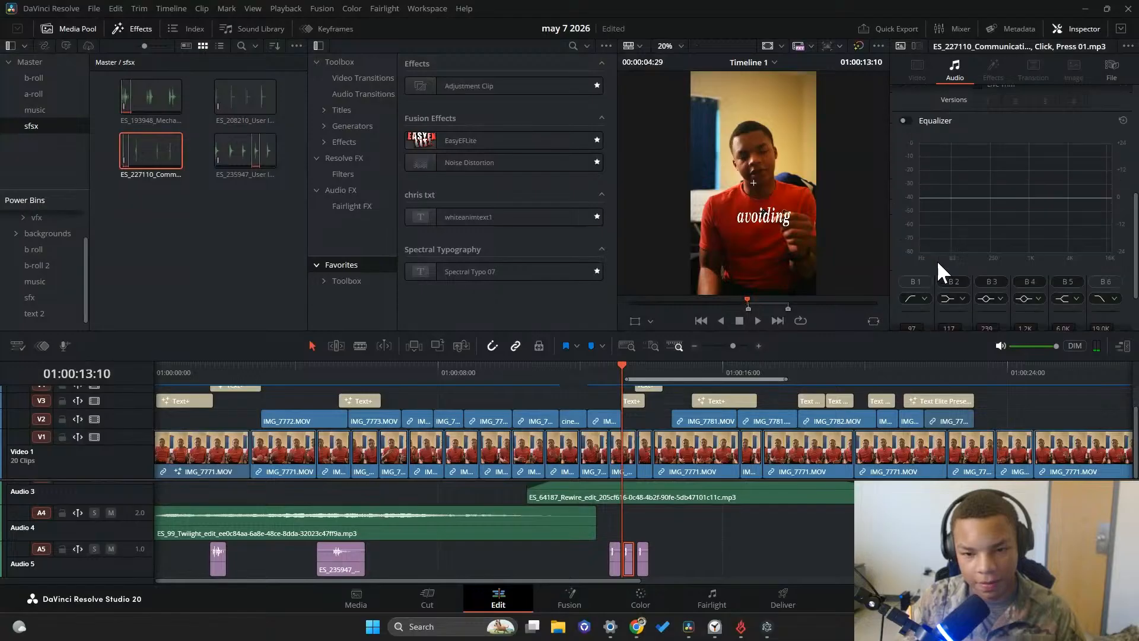
scroll(942, 276, "up", 5)
scroll(985, 226, "down", 1)
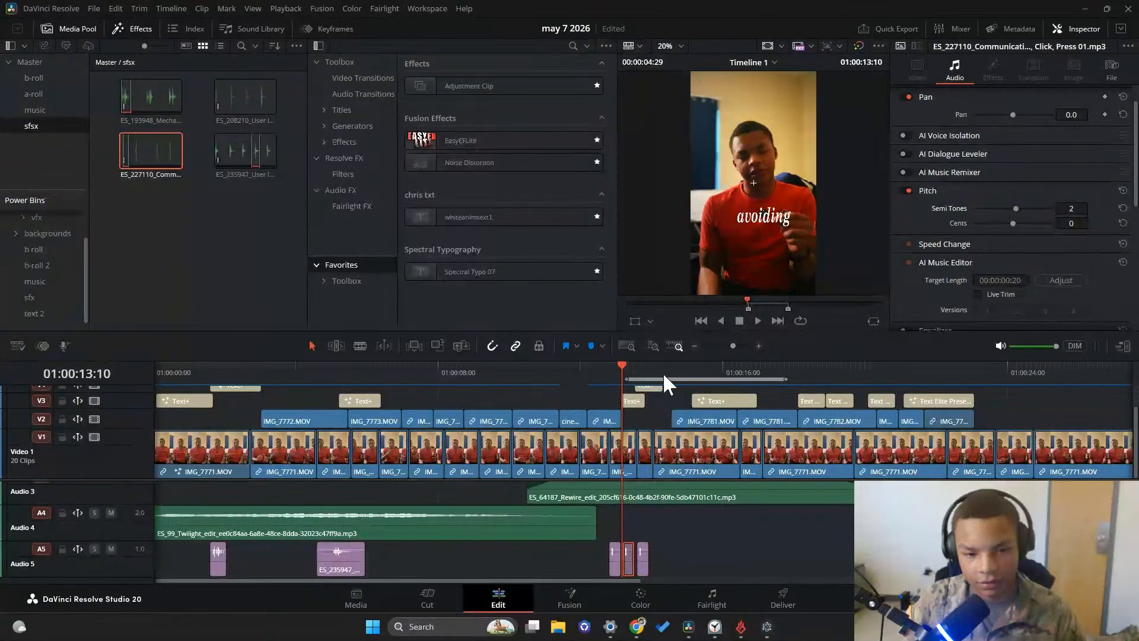
left_click(760, 320)
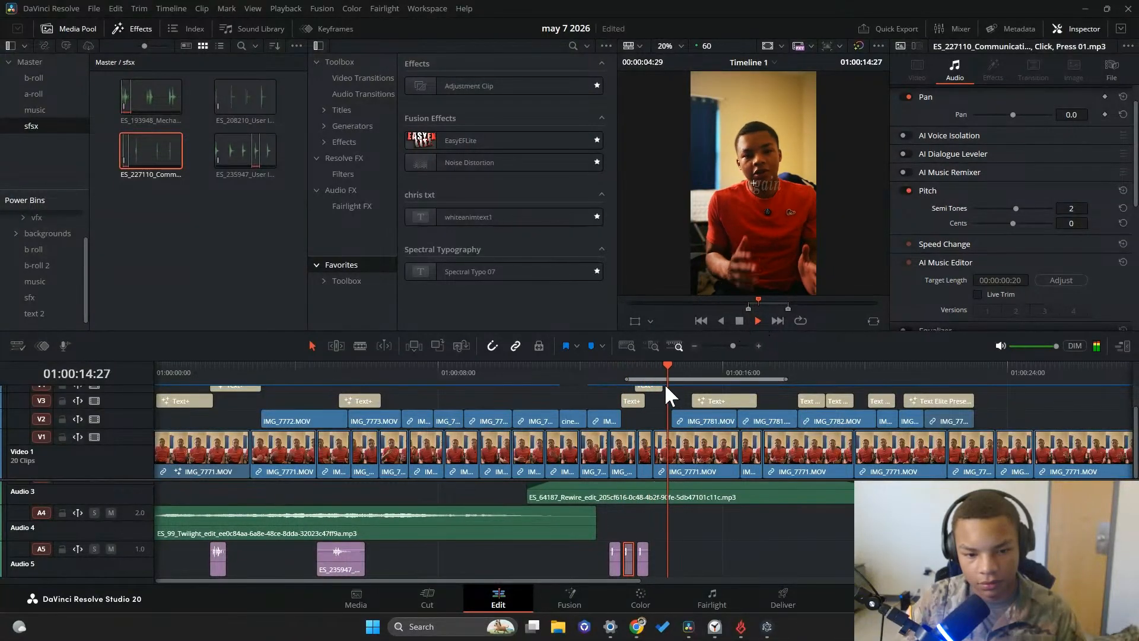
left_click(610, 372)
left_click(737, 320)
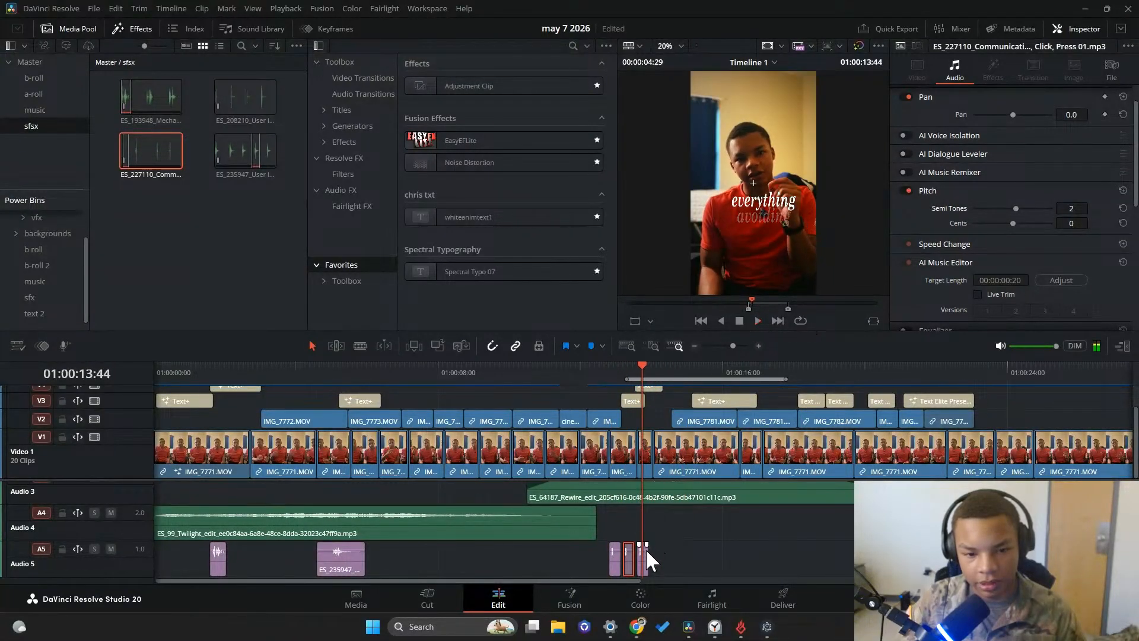
Lower the third shutter click's pitch to -3 semitones and play back the sequence into the "i thought I was just" caption
left_click_drag(1013, 207, 1005, 206)
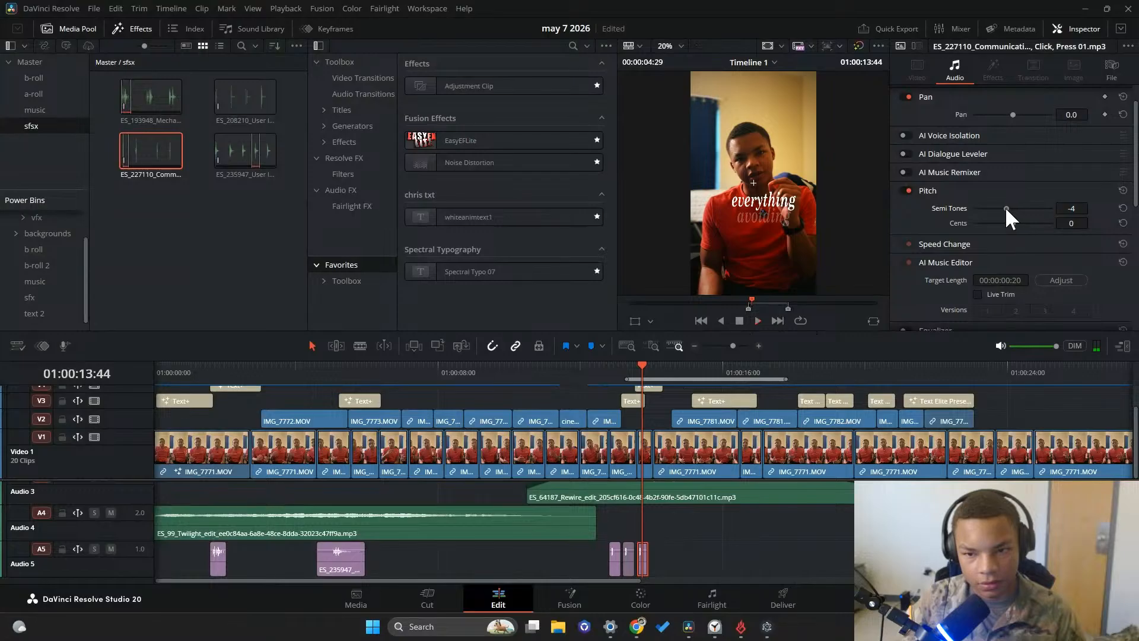
left_click_drag(642, 379, 609, 371)
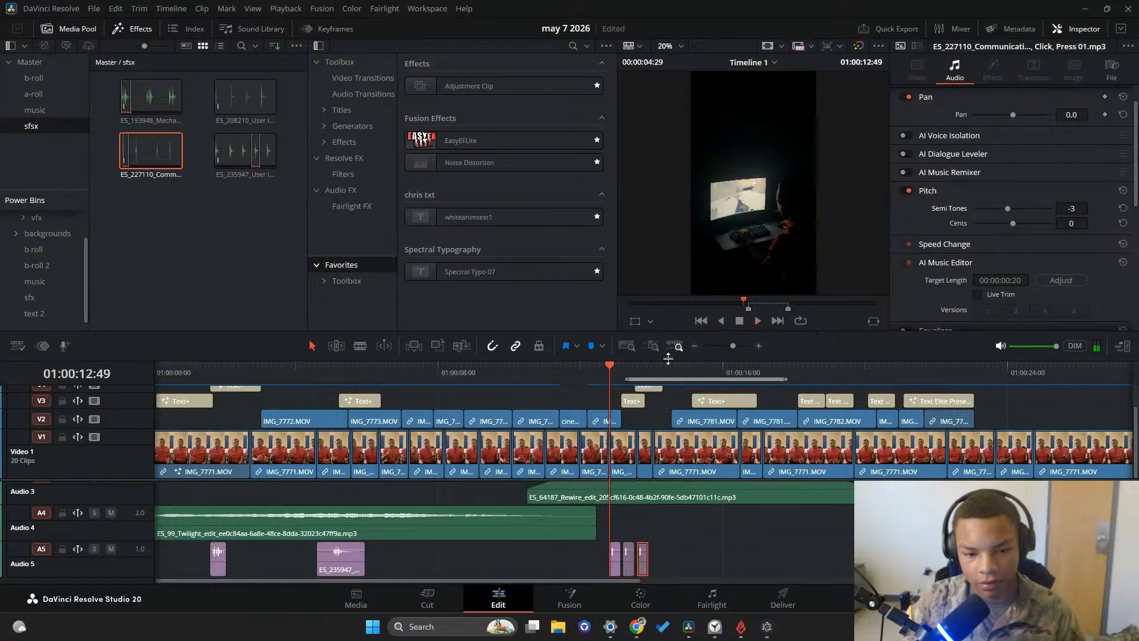
left_click(754, 319)
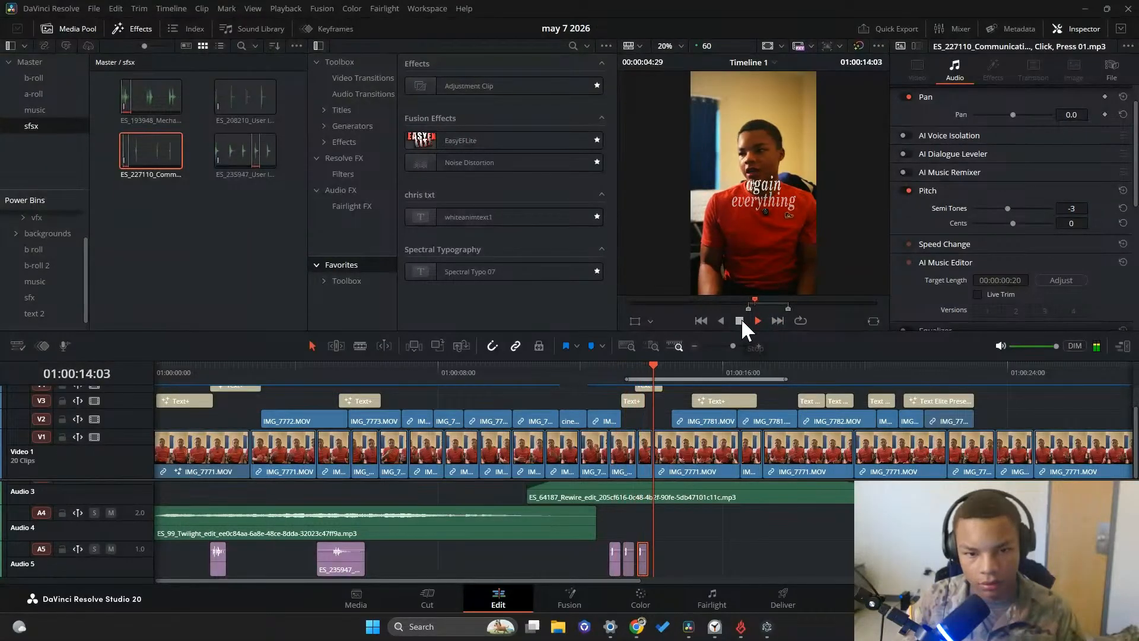
left_click(744, 318)
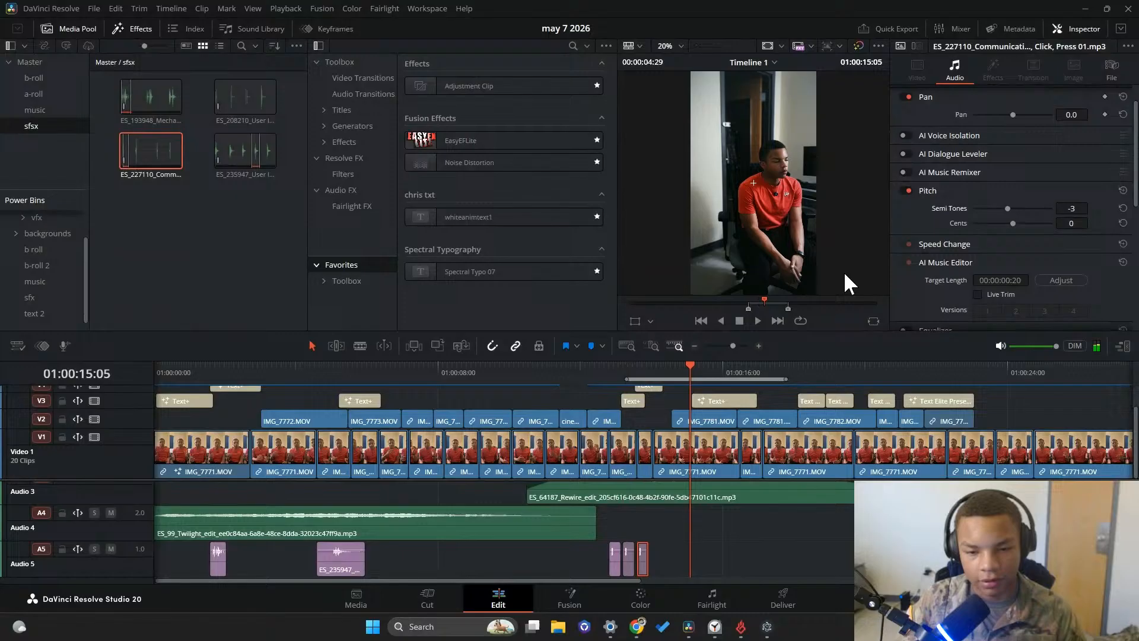
left_click(757, 320)
left_click(739, 320)
Check the start of the "i thought" caption, then switch to Epidemic Sound and search the sound effects for "slow typing"
left_click(249, 114)
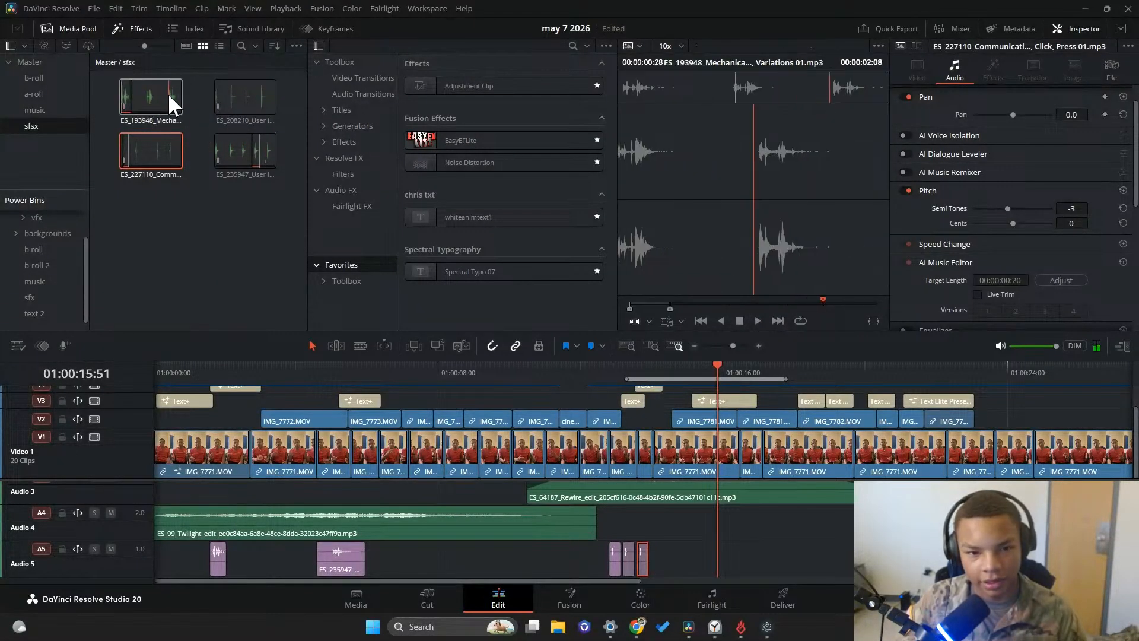
left_click(765, 629)
left_click(911, 243)
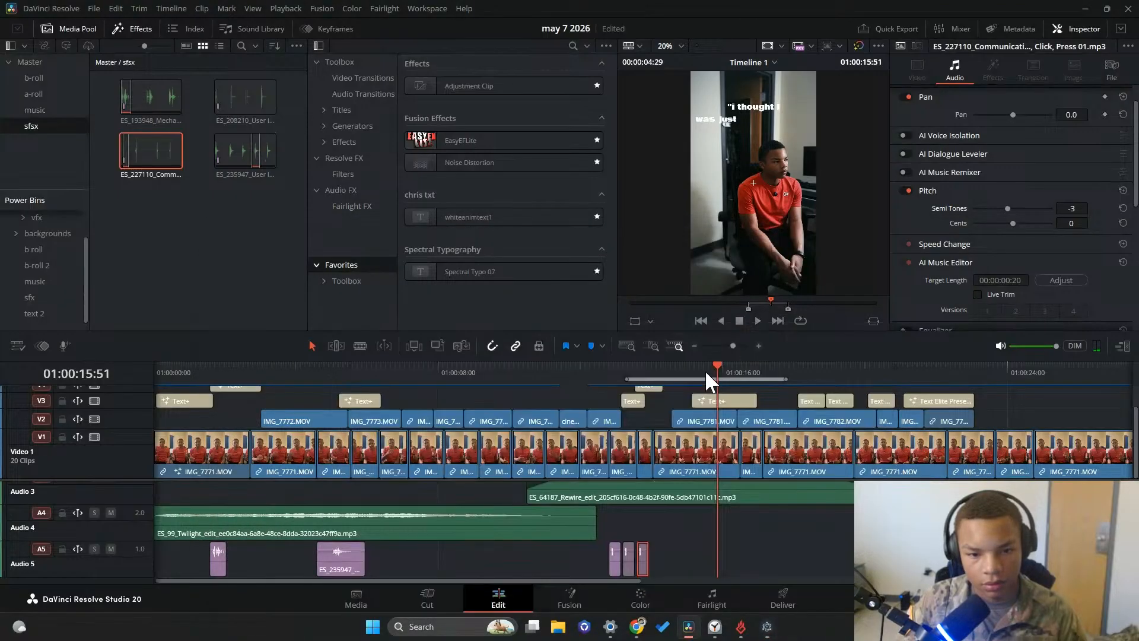
left_click_drag(705, 372, 691, 373)
left_click(766, 627)
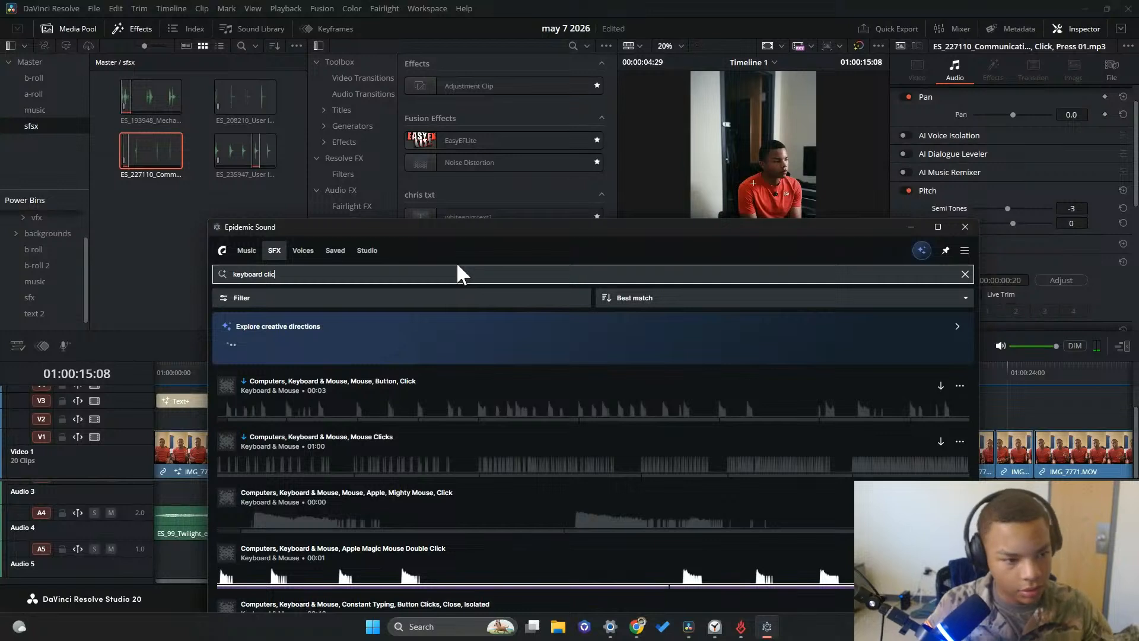
type("slow t")
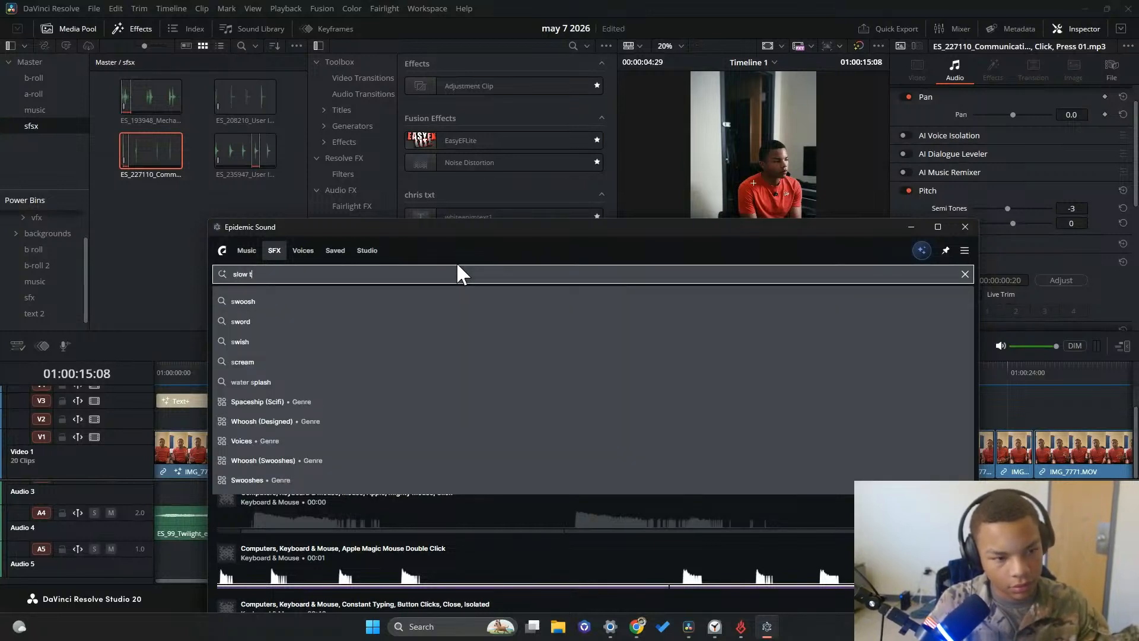
type("yping")
key("Return")
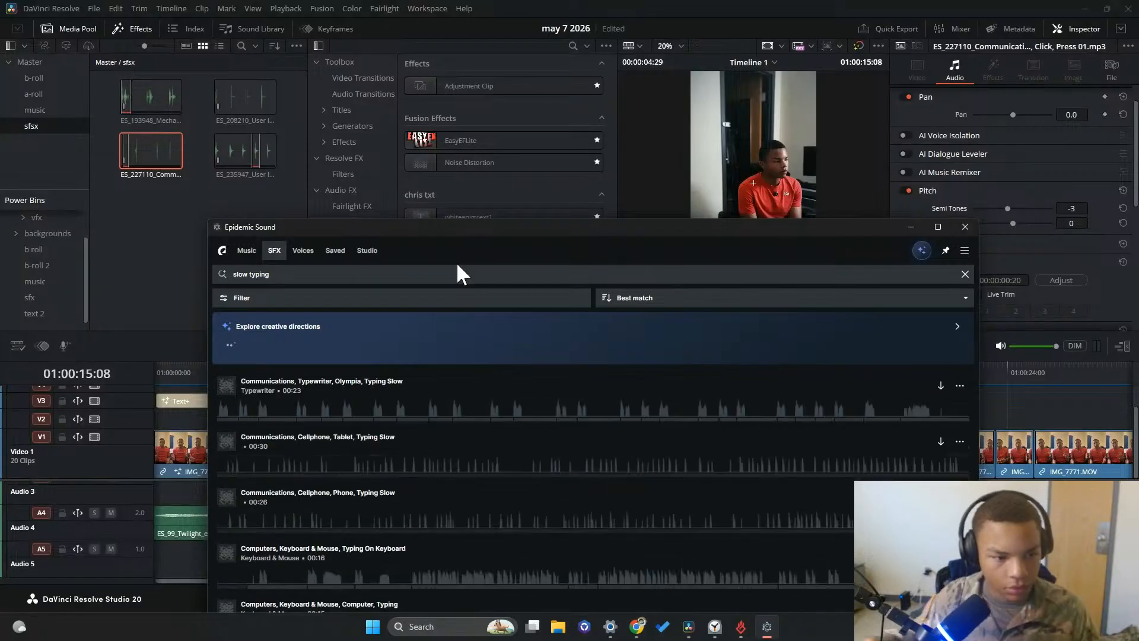
Preview the slow typing results and download the Olympia typewriter Typing Slow and Typing On Keyboard effects into the sfsx bin
left_click(227, 386)
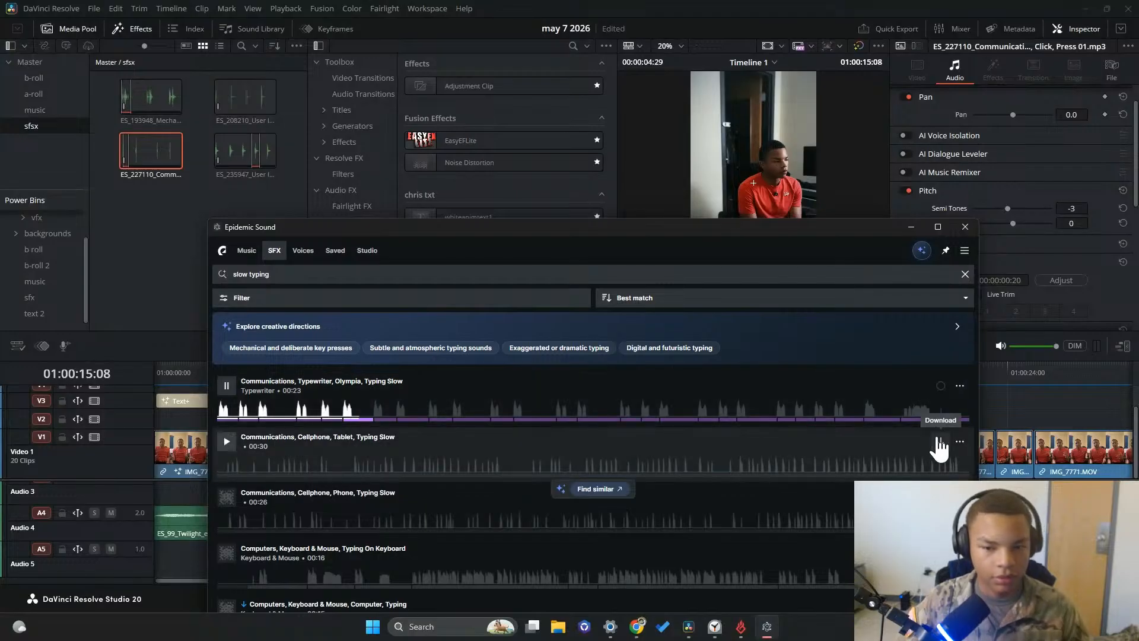
left_click(233, 449)
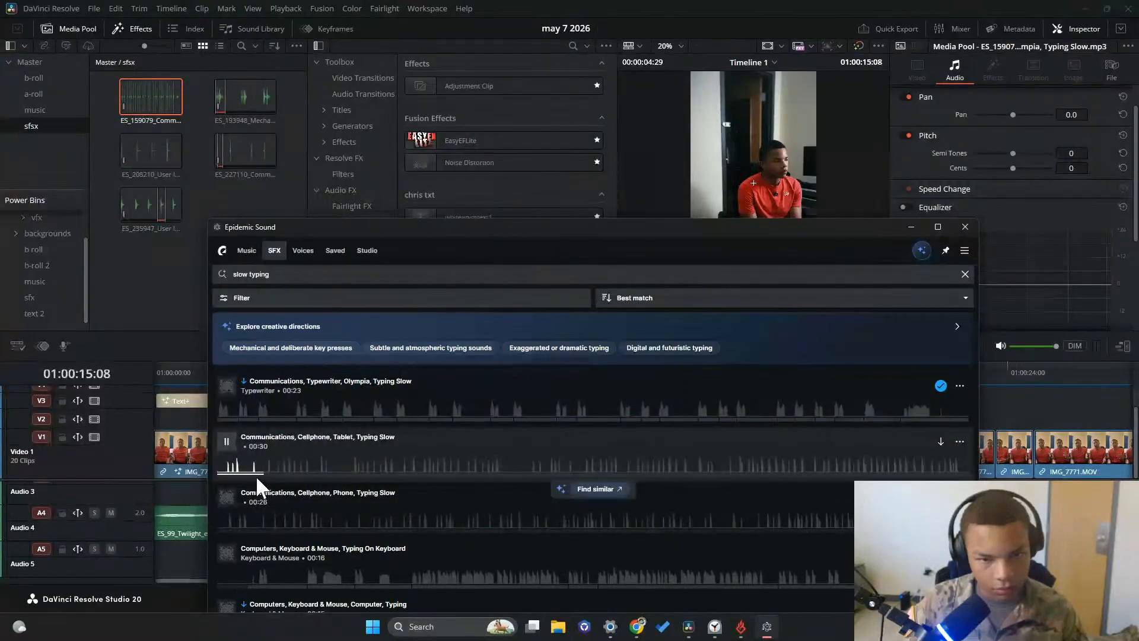
left_click(226, 497)
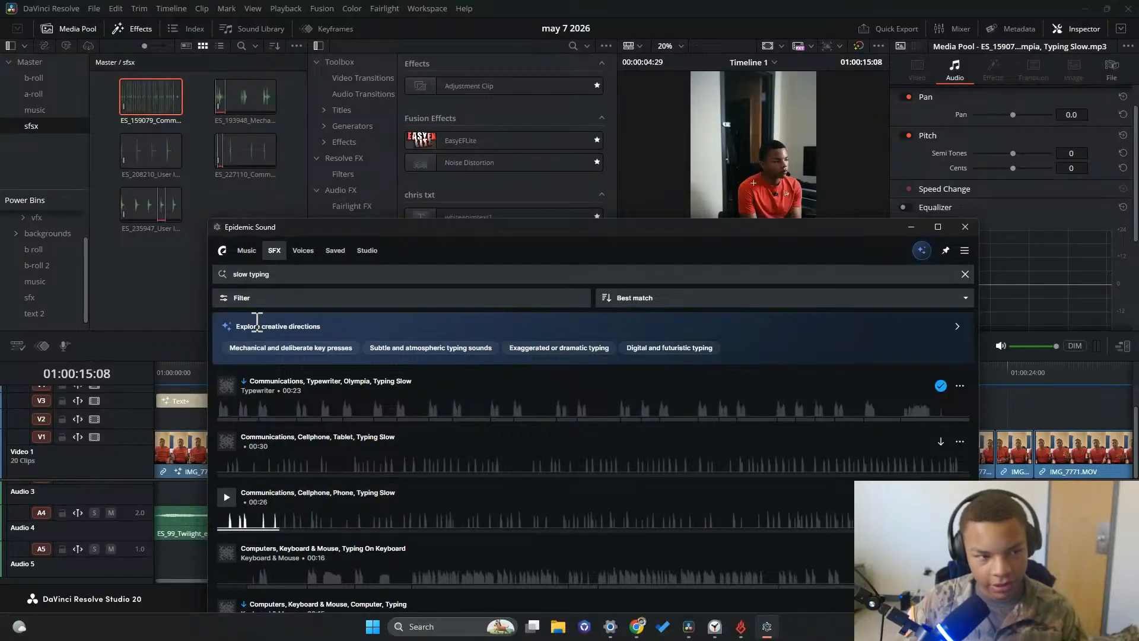
left_click(226, 554)
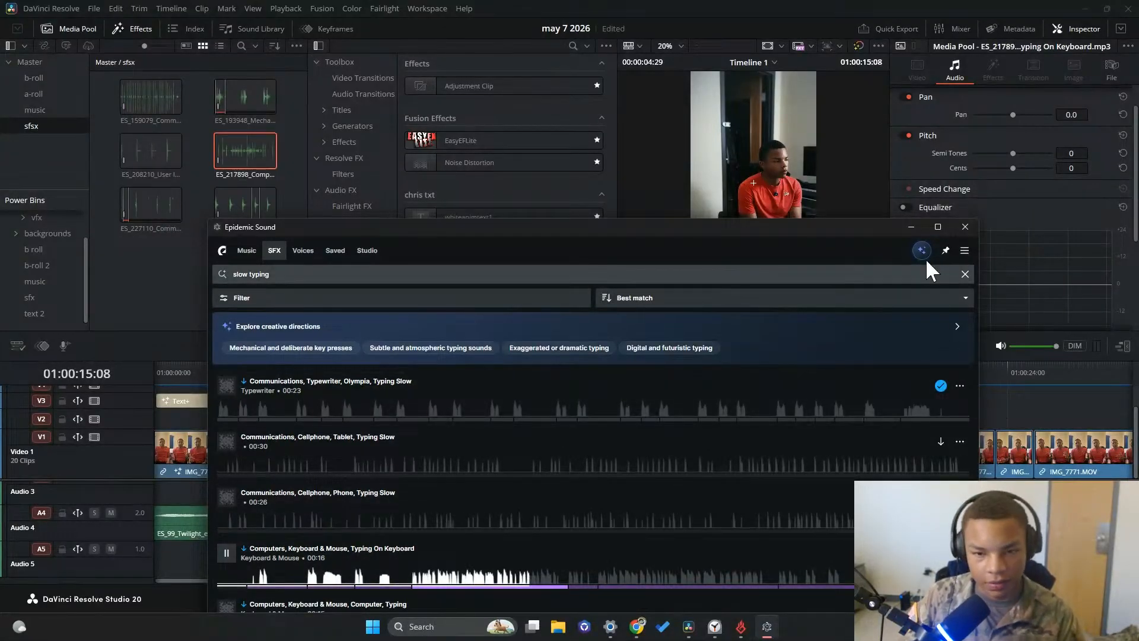
left_click(226, 552)
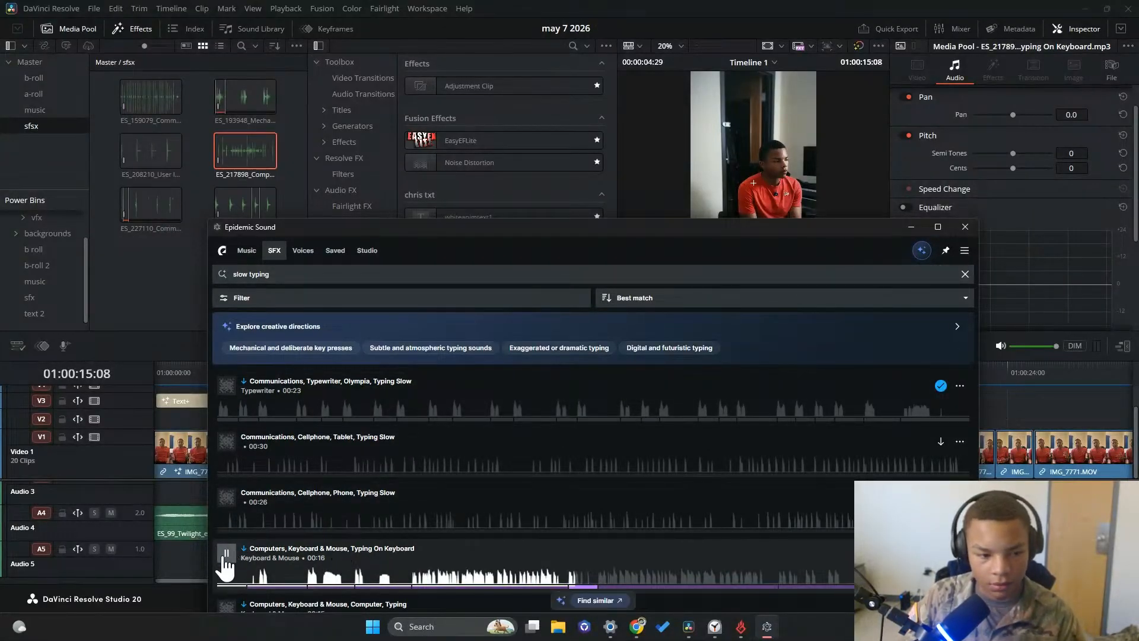
left_click(911, 227)
In DaVinci Resolve, mark the opening keystrokes of ES_217898 for 2 seconds 15 frames and place them on Audio 5 near 01:00:15
left_click_drag(692, 369, 703, 371)
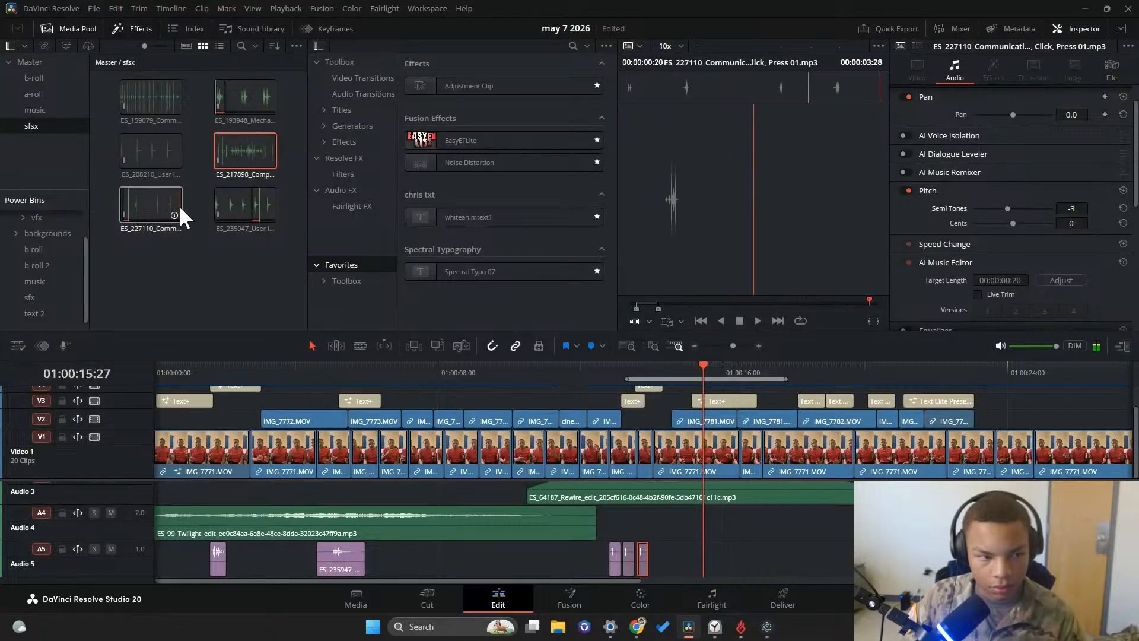
left_click(236, 152)
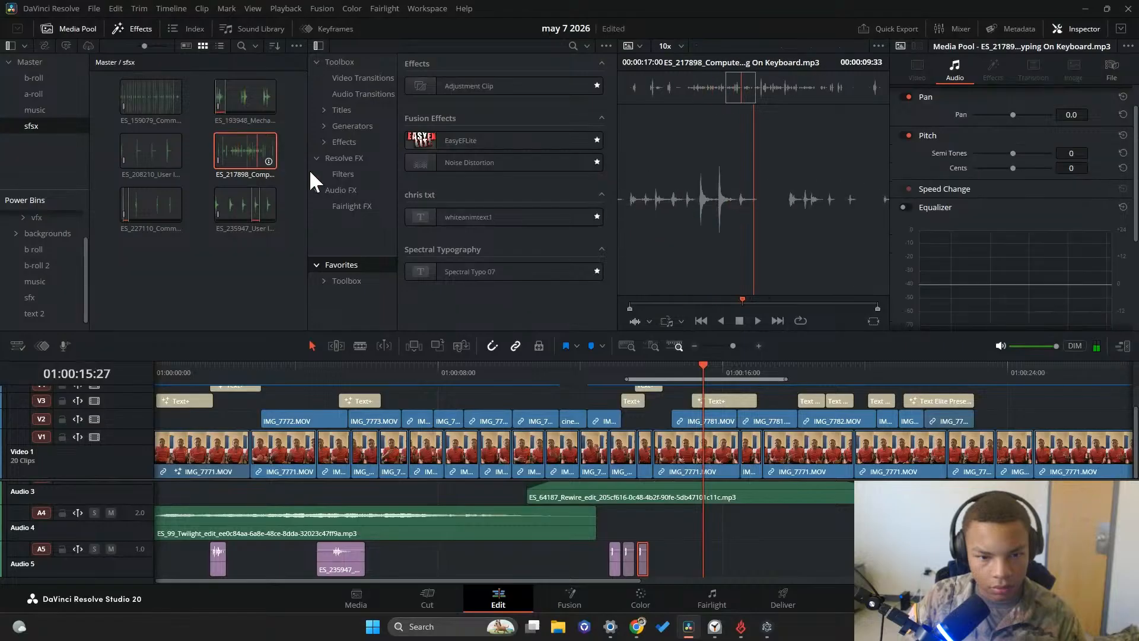
left_click(693, 375)
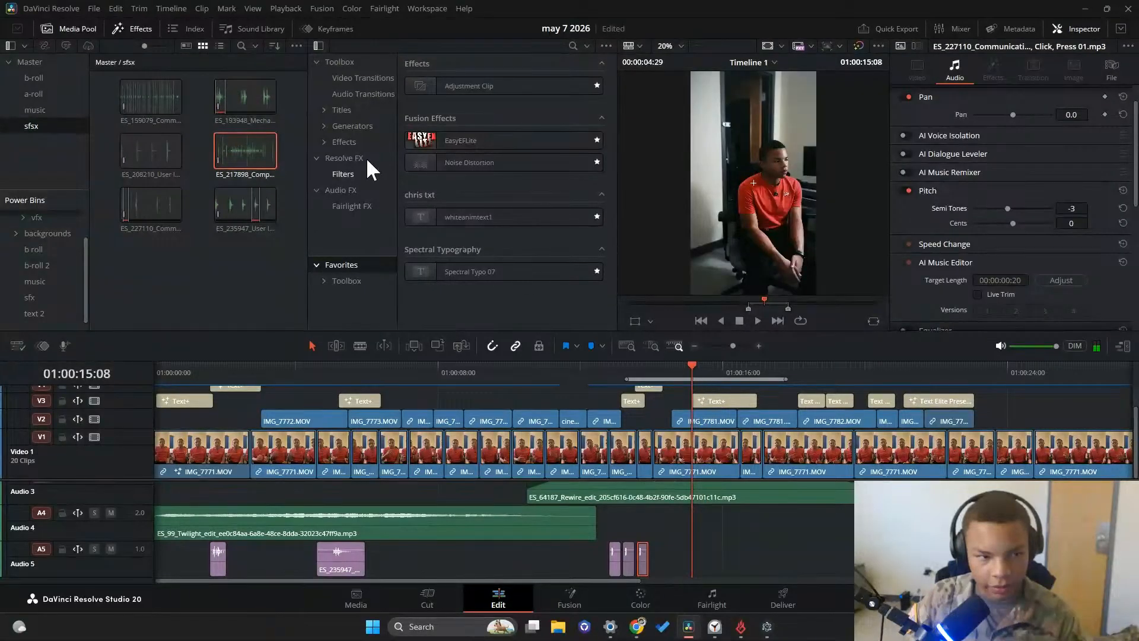
double_click(251, 158)
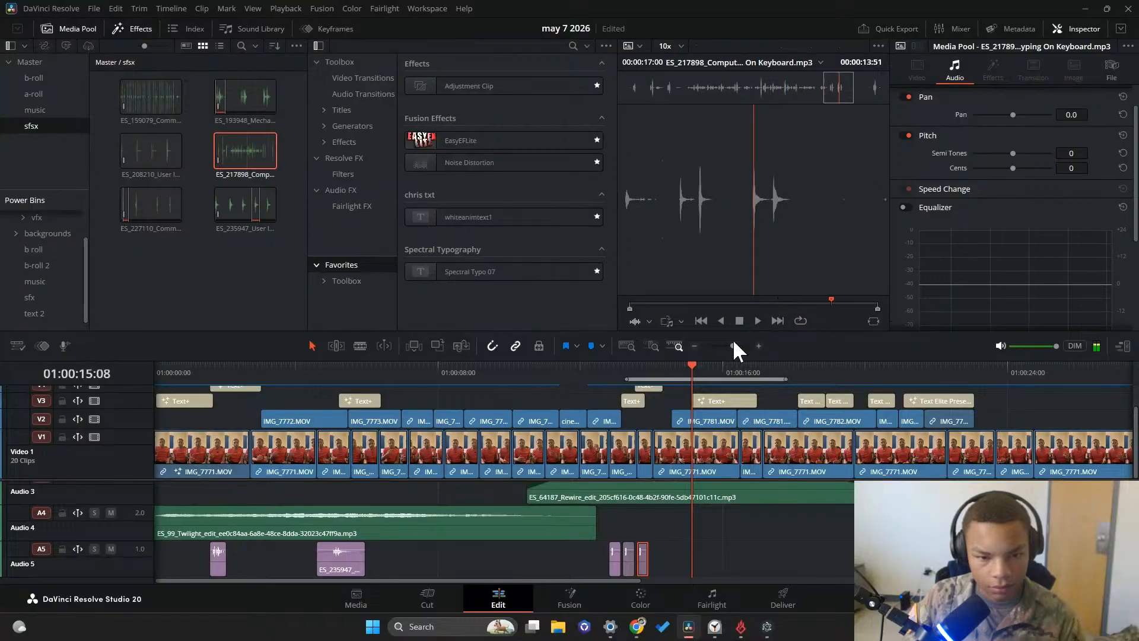
left_click(638, 303)
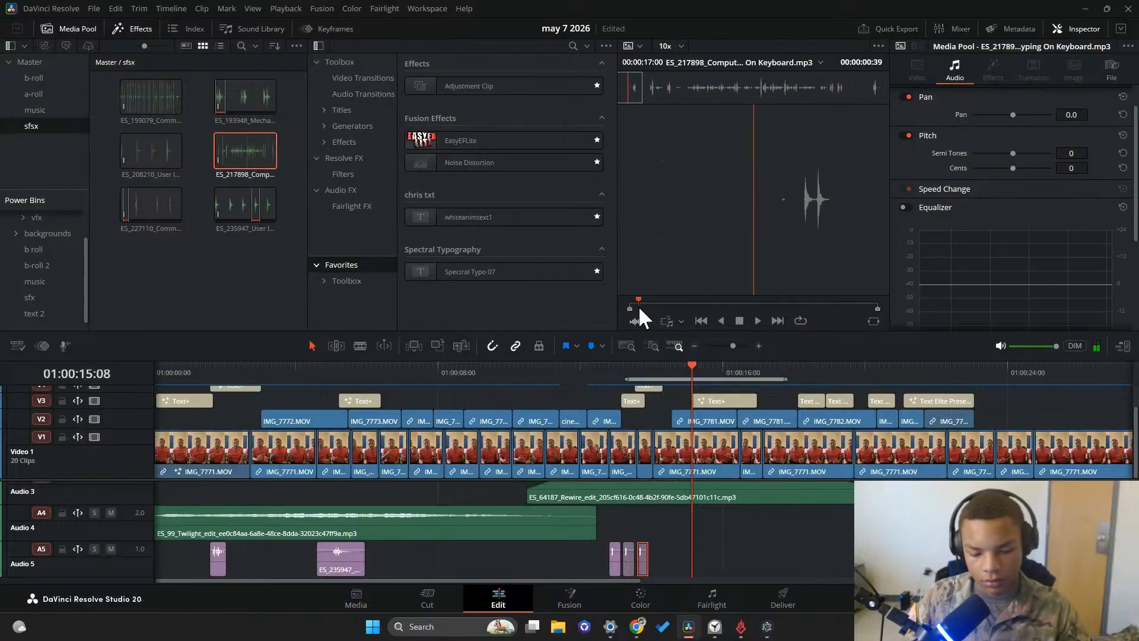
left_click_drag(638, 305, 670, 308)
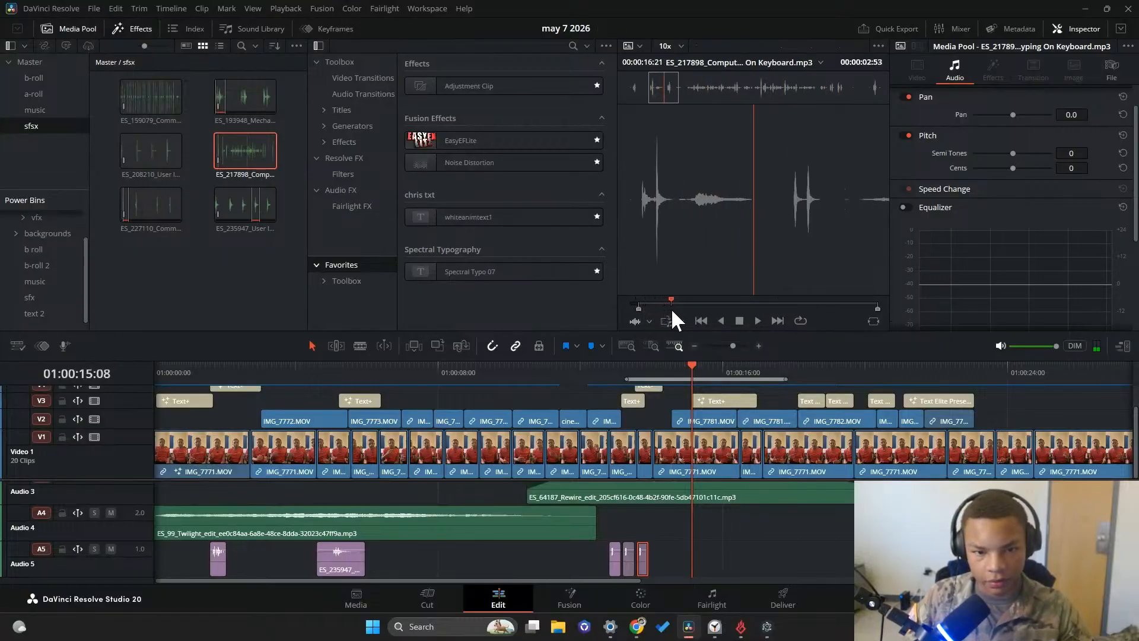
key("ctrl+f")
key("ctrl+f")
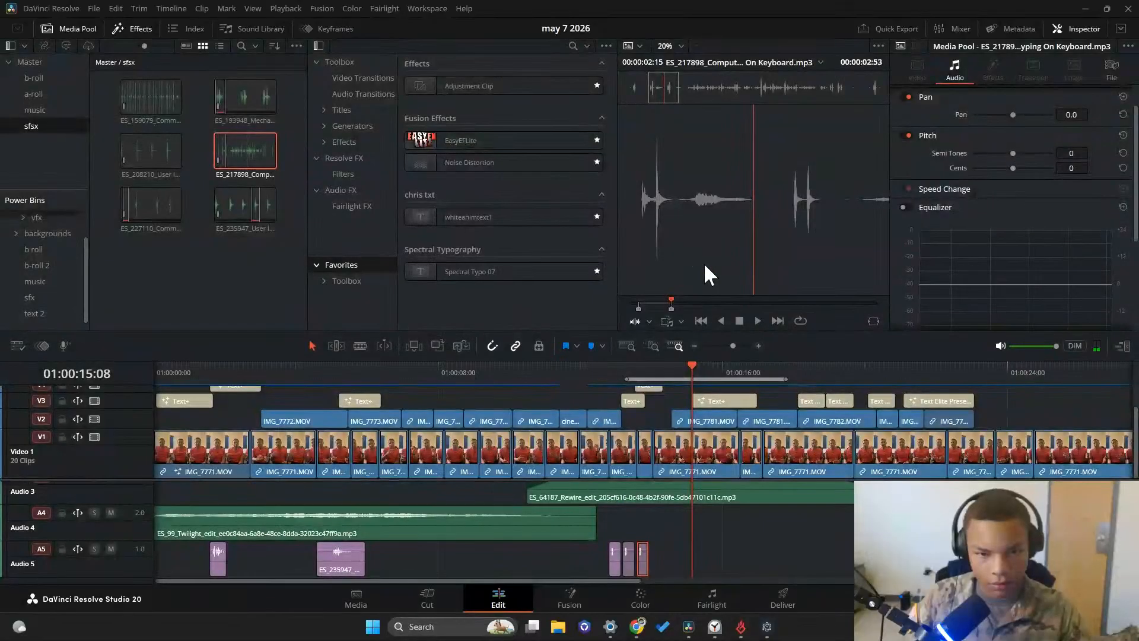
left_click_drag(703, 262, 688, 560)
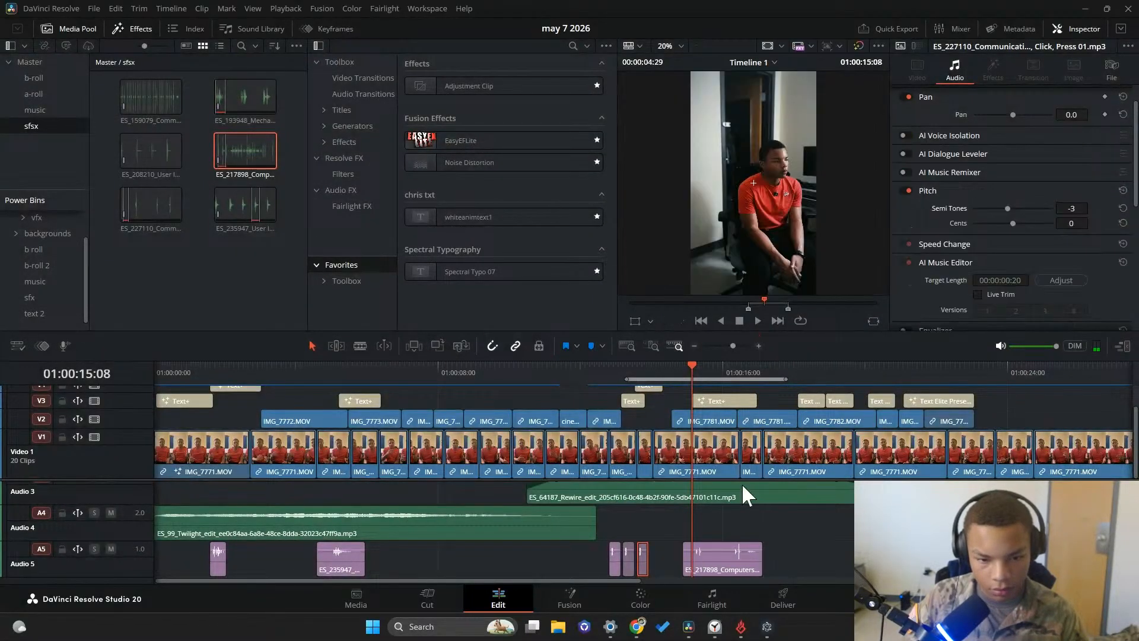
Play back the typing clip, trim it to one keystroke of 21 frames, and place a copy about 33 frames after it
left_click(755, 323)
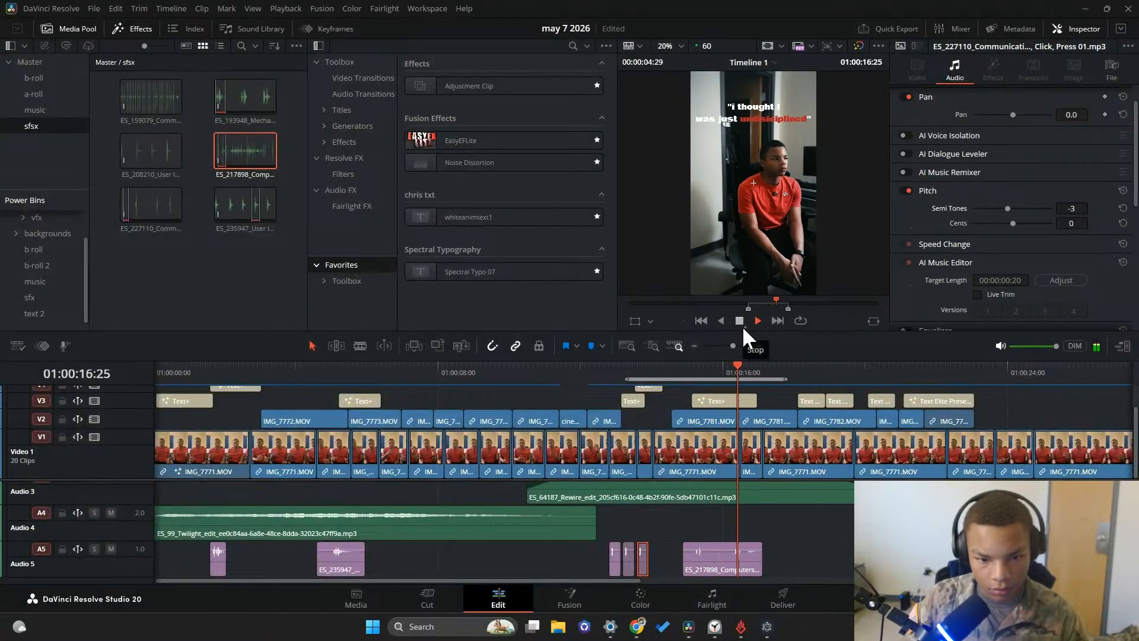
left_click(680, 370)
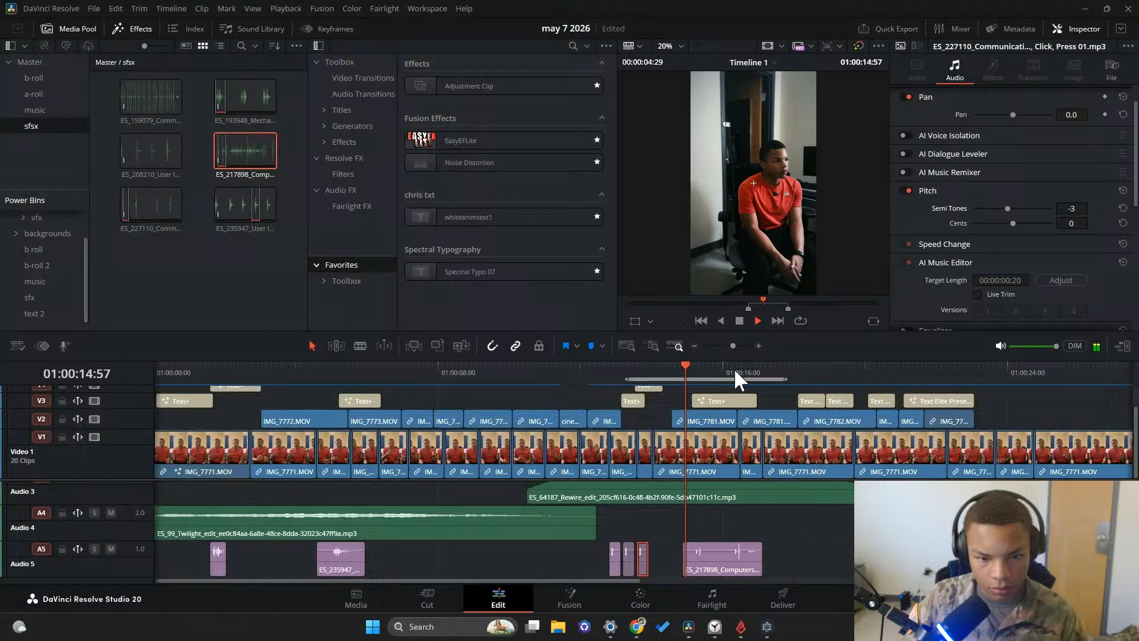
left_click(736, 323)
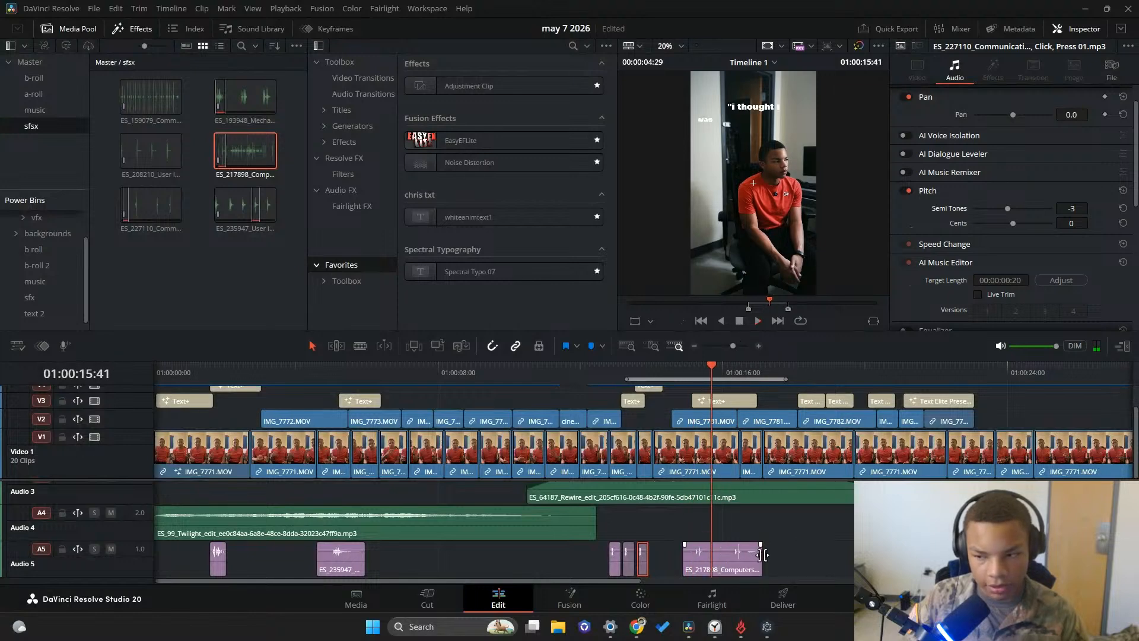
left_click_drag(763, 554, 693, 561)
left_click(693, 557)
key("ctrl+c")
key("ctrl+v")
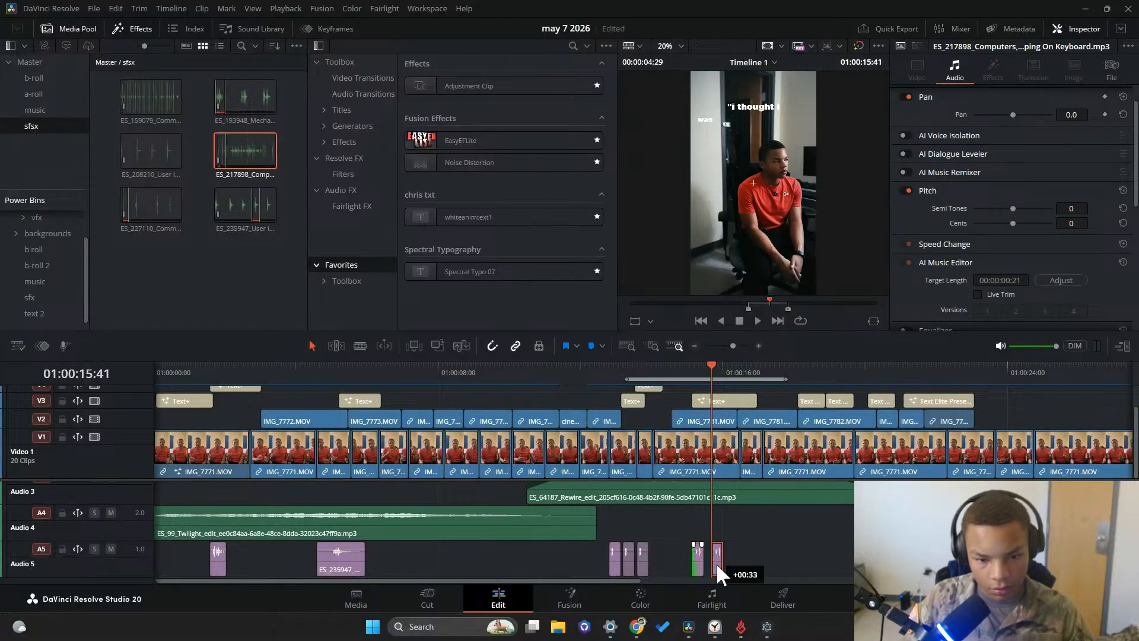
Play back the two keystrokes, add a third copy on Audio 5 near 01:00:16, and check it against the caption
left_click_drag(711, 369, 673, 369)
left_click(752, 320)
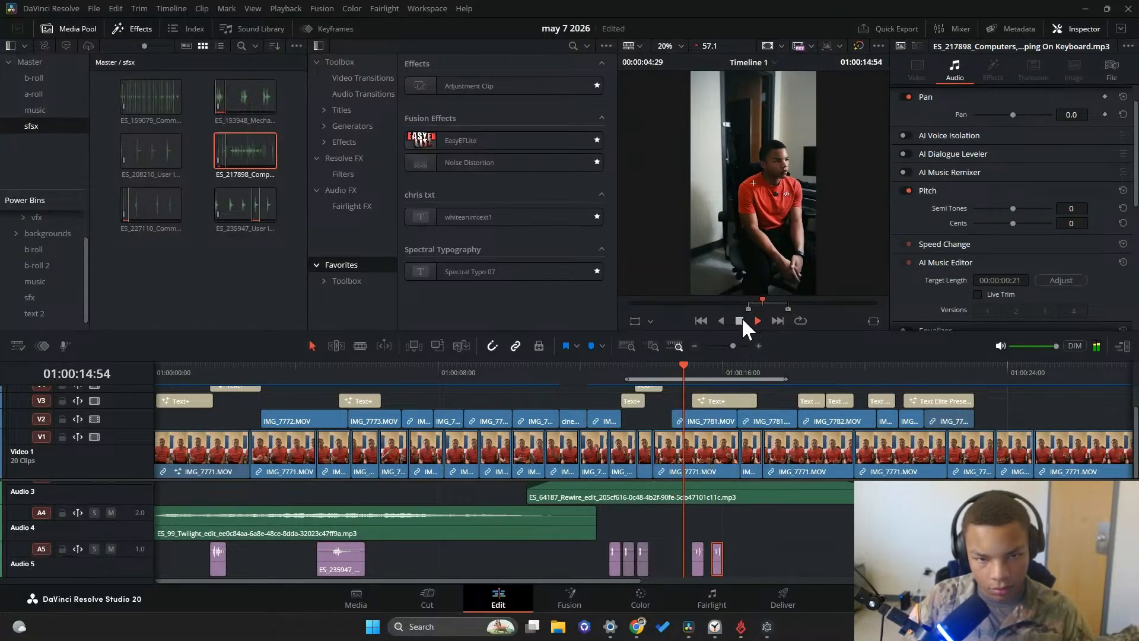
left_click(740, 320)
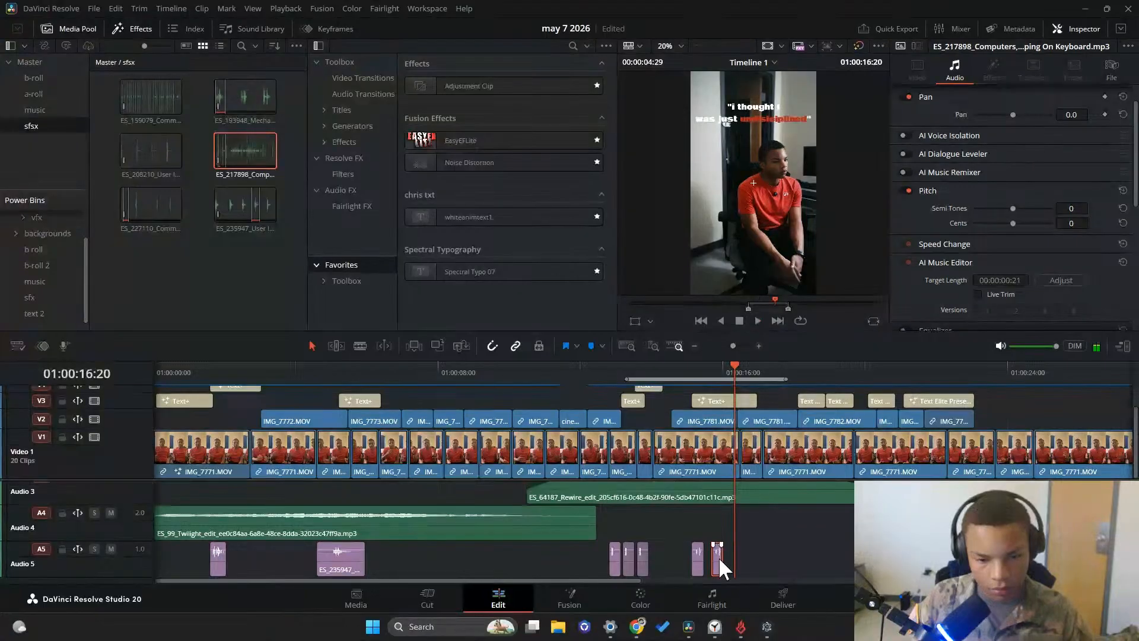
left_click_drag(727, 563, 734, 563)
left_click(673, 369)
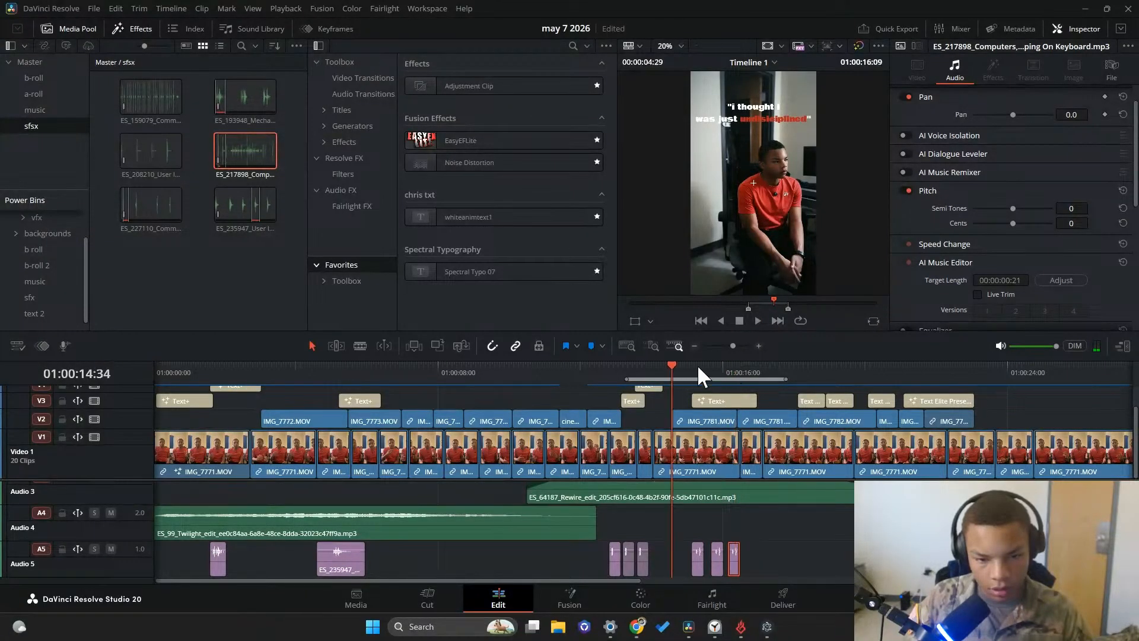
left_click(758, 320)
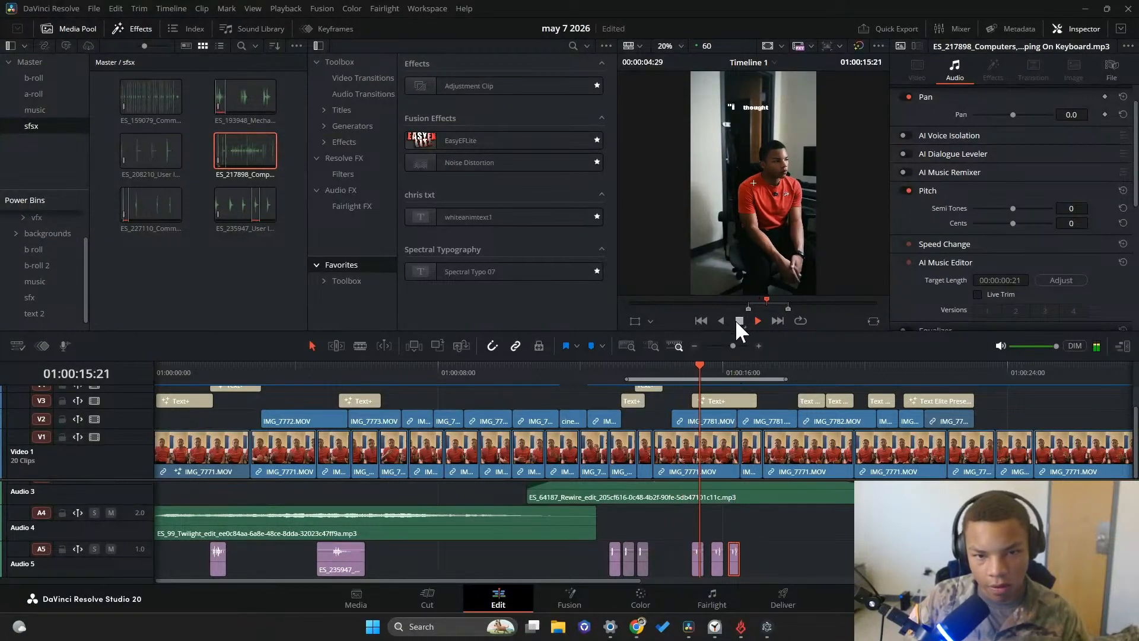
Check the third keystroke copy against the caption and delete it from Audio 5 near 01:00:16
left_click(713, 375)
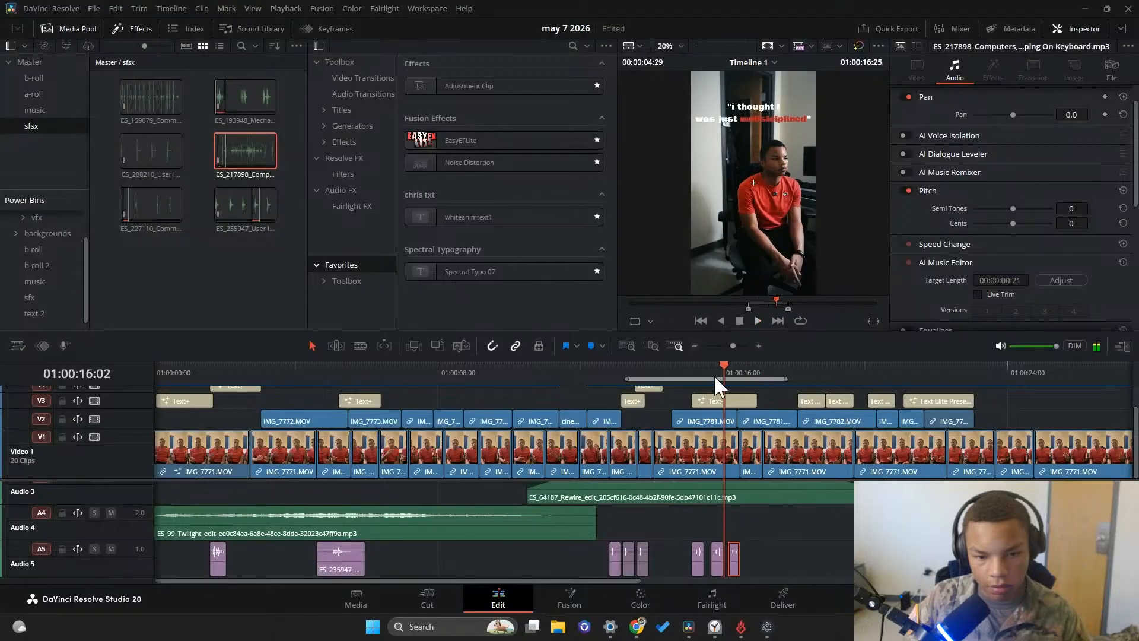
left_click(739, 320)
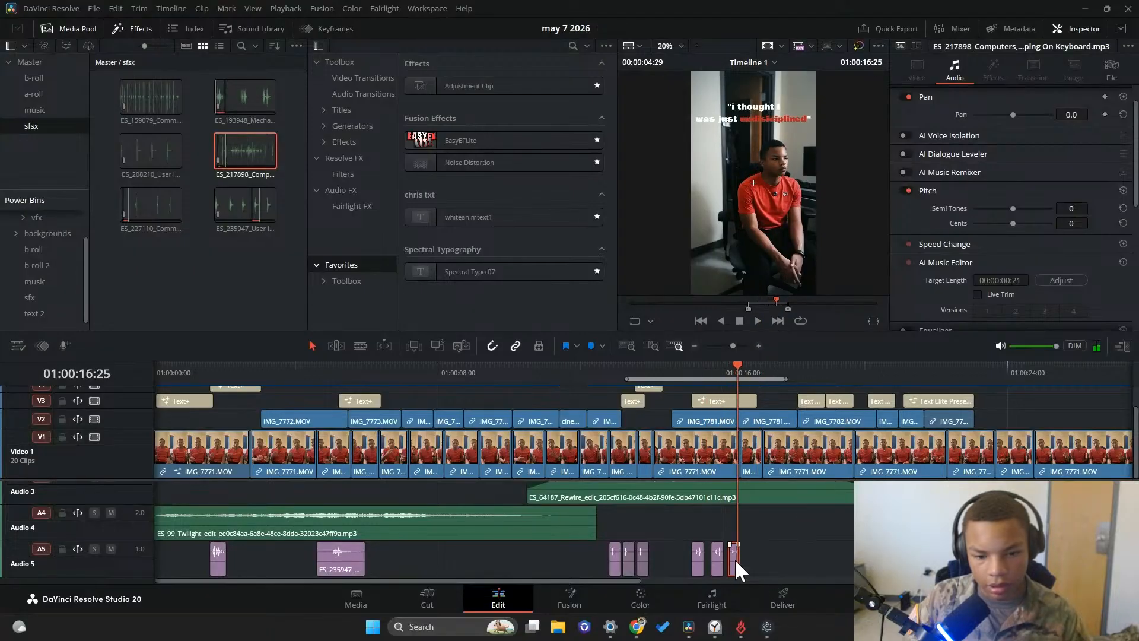
key("Delete")
Mark another short group of keystrokes around 13 seconds into ES_217898 and place it on Audio 5 near 01:00:16
double_click(223, 148)
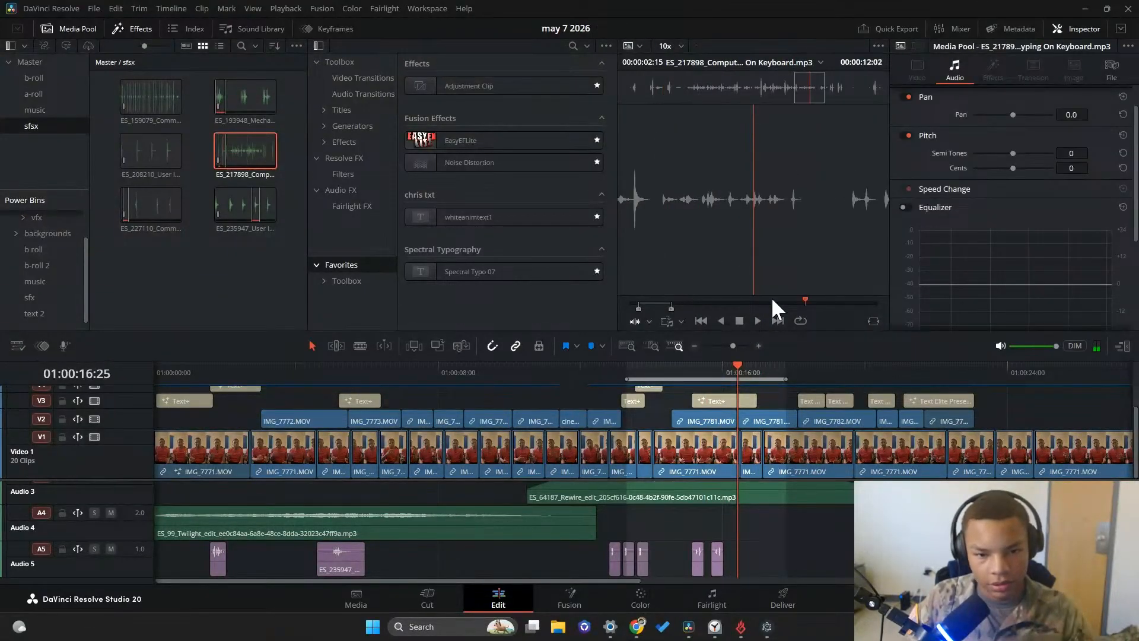
left_click_drag(772, 299, 821, 304)
key("i")
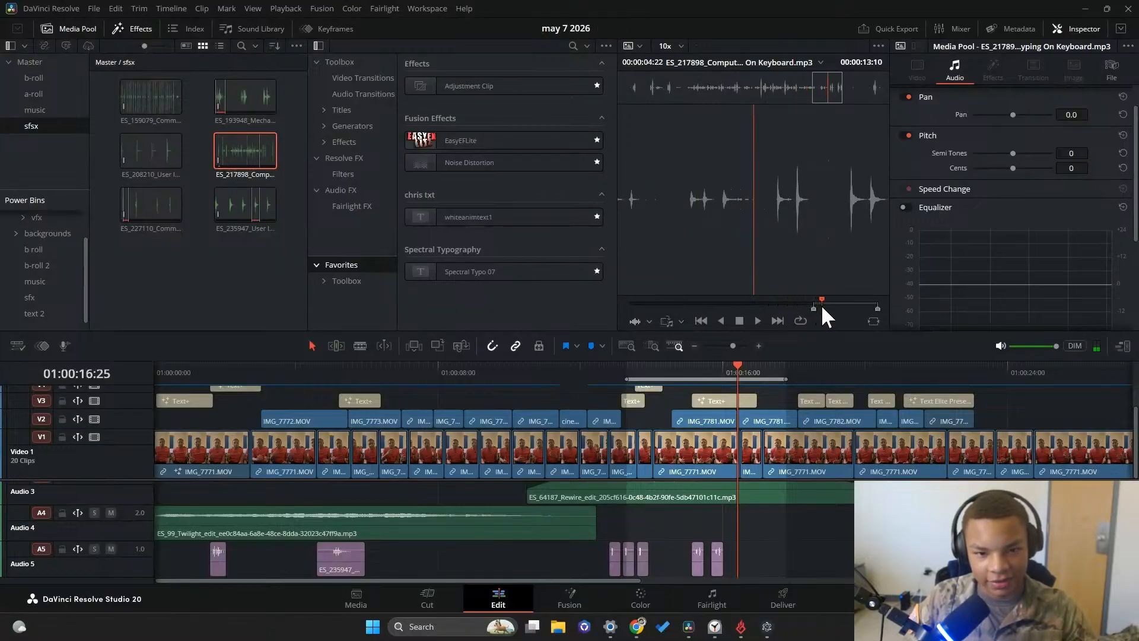
key("p")
key("p")
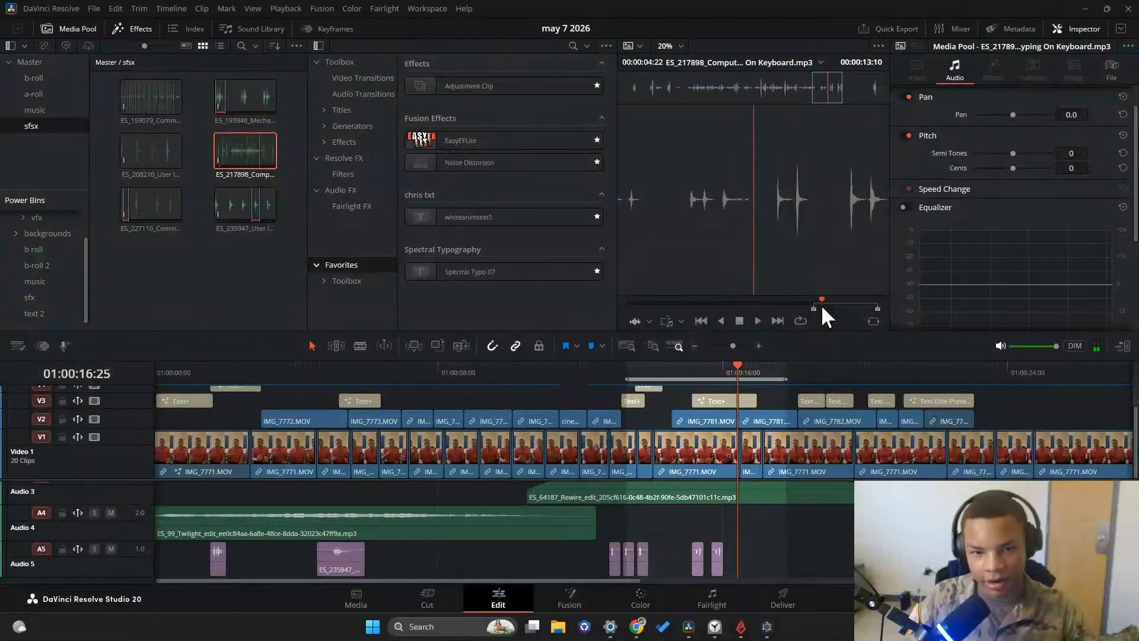
key("o")
left_click_drag(775, 233, 731, 568)
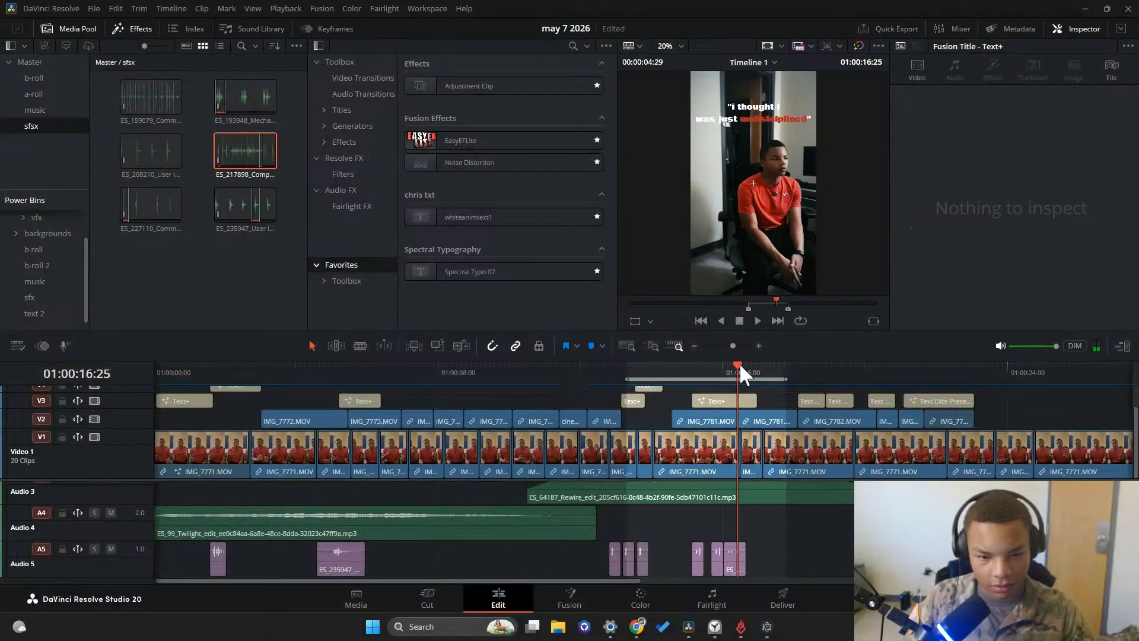
Play back the timeline from the typing sounds near 01:00:15 through to its end
left_click_drag(740, 366, 692, 367)
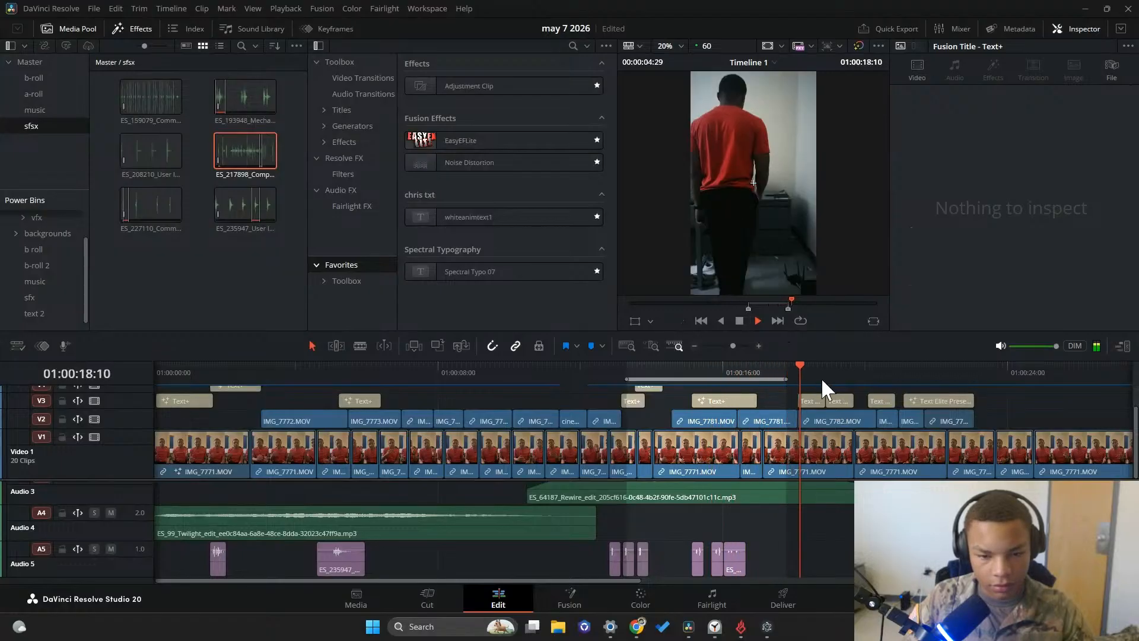
left_click(741, 318)
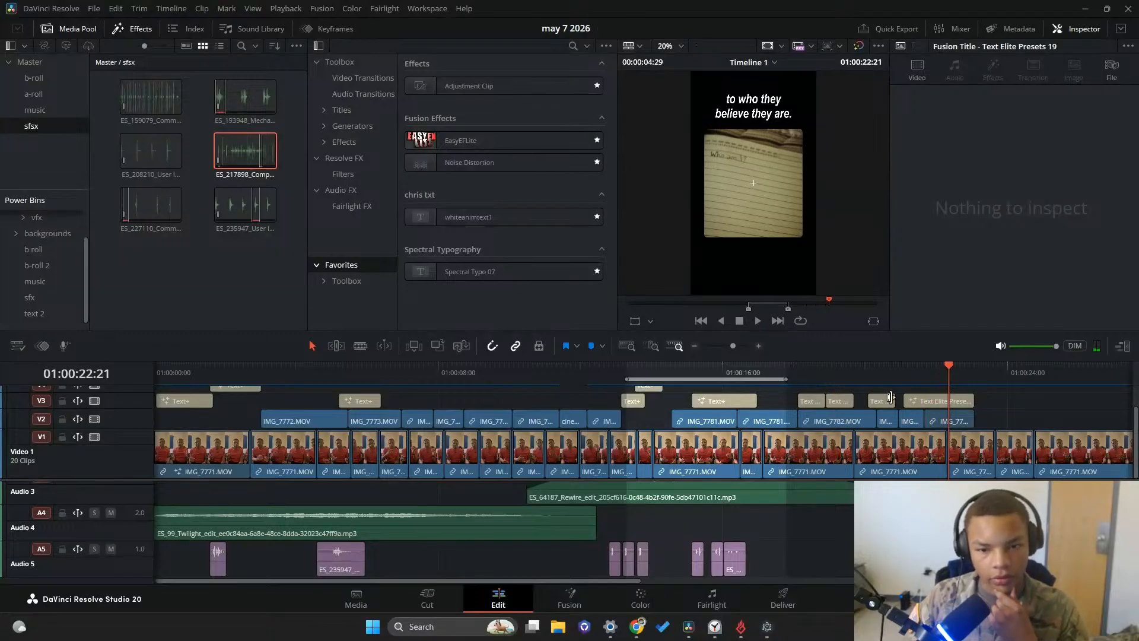
left_click(930, 403)
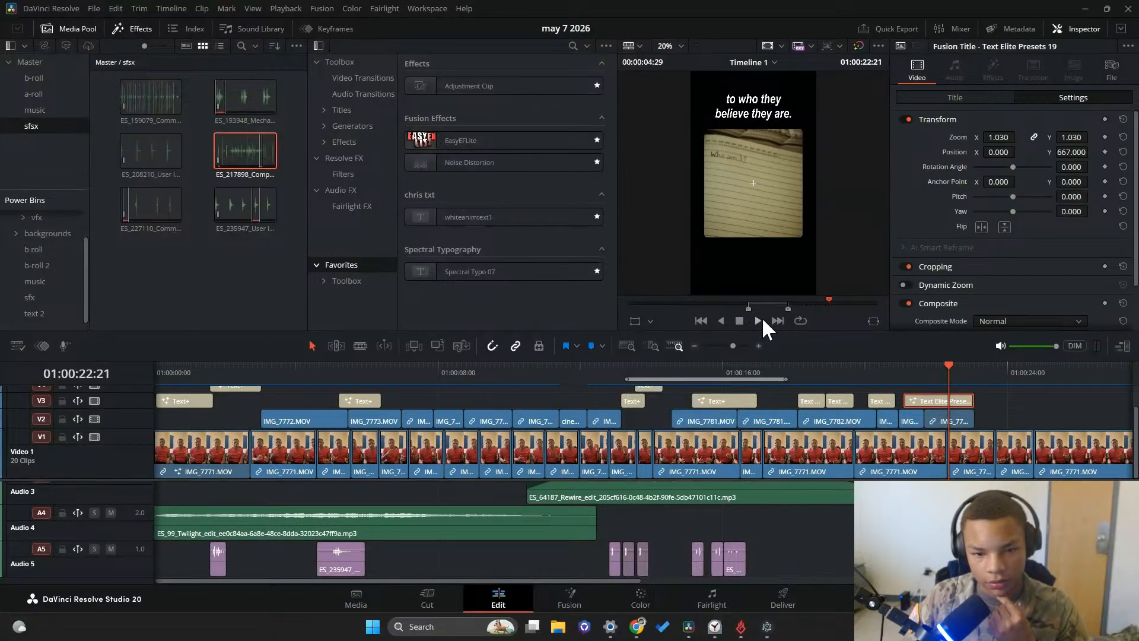
key("space")
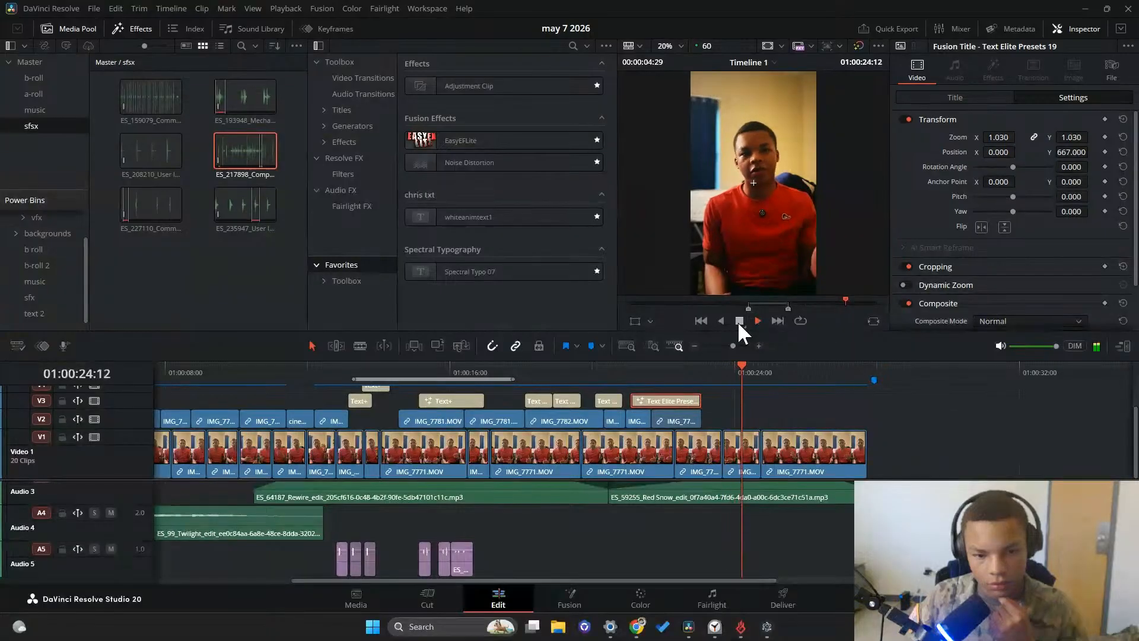
scroll(757, 496, "up", 3)
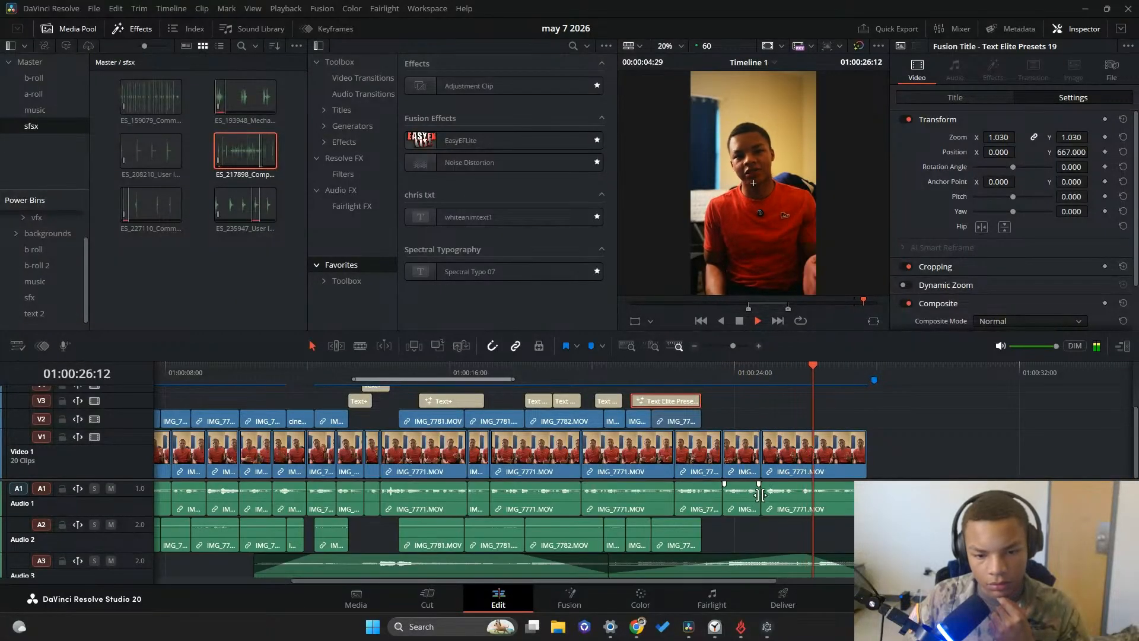
left_click(736, 321)
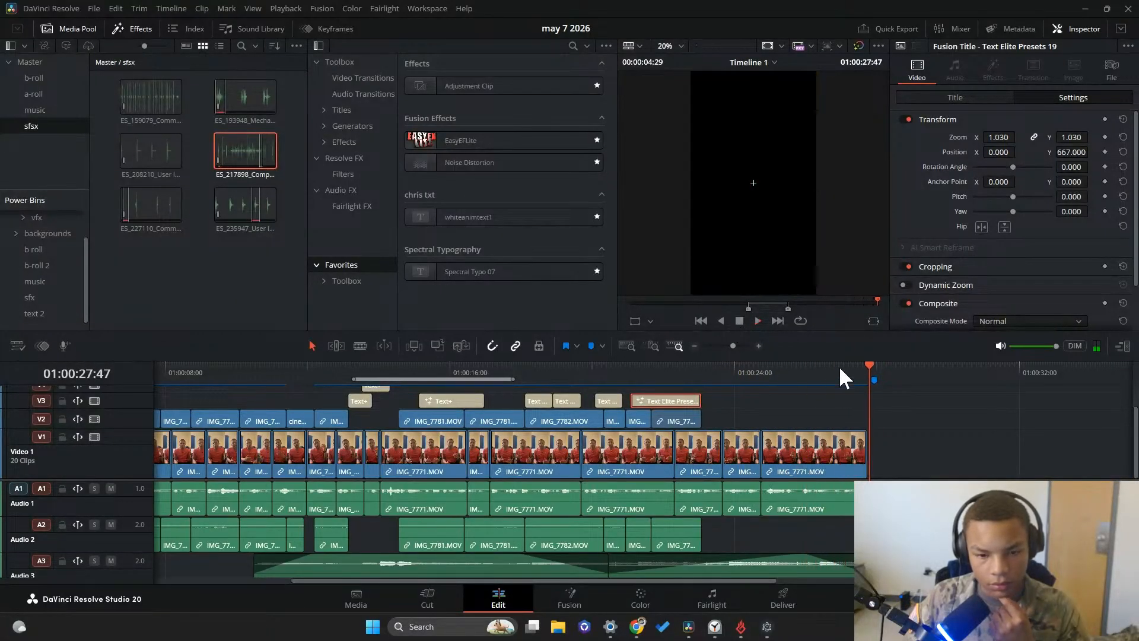
Place a copy of the "to who they believe they are." title on Video 2 around 01:00:26:21
left_click(830, 368)
left_click(818, 370)
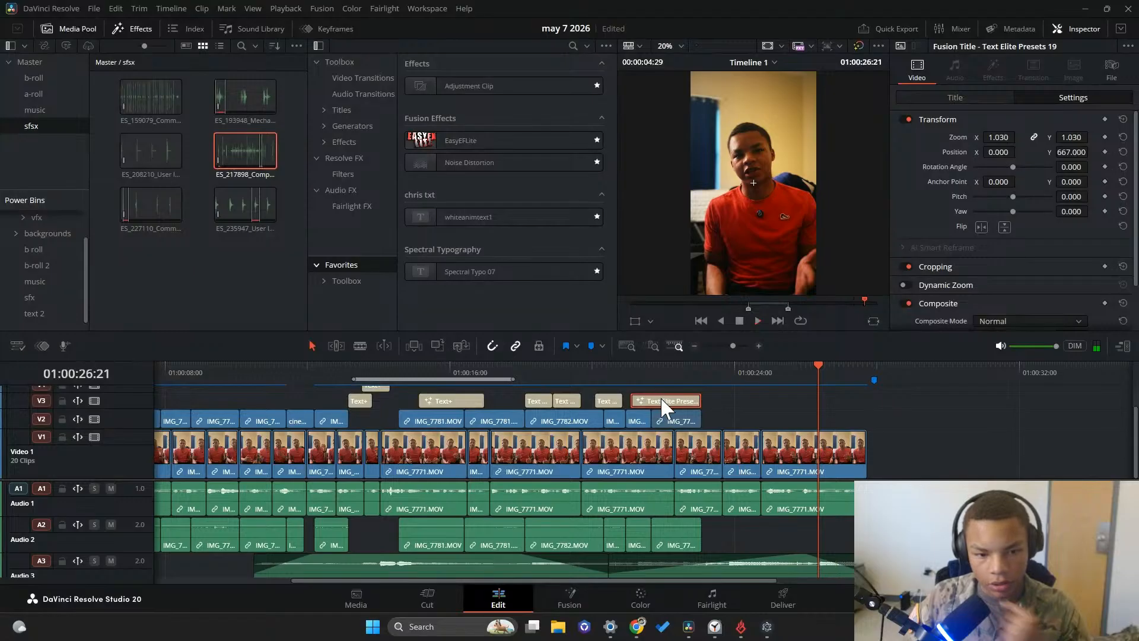
left_click_drag(810, 415, 812, 416)
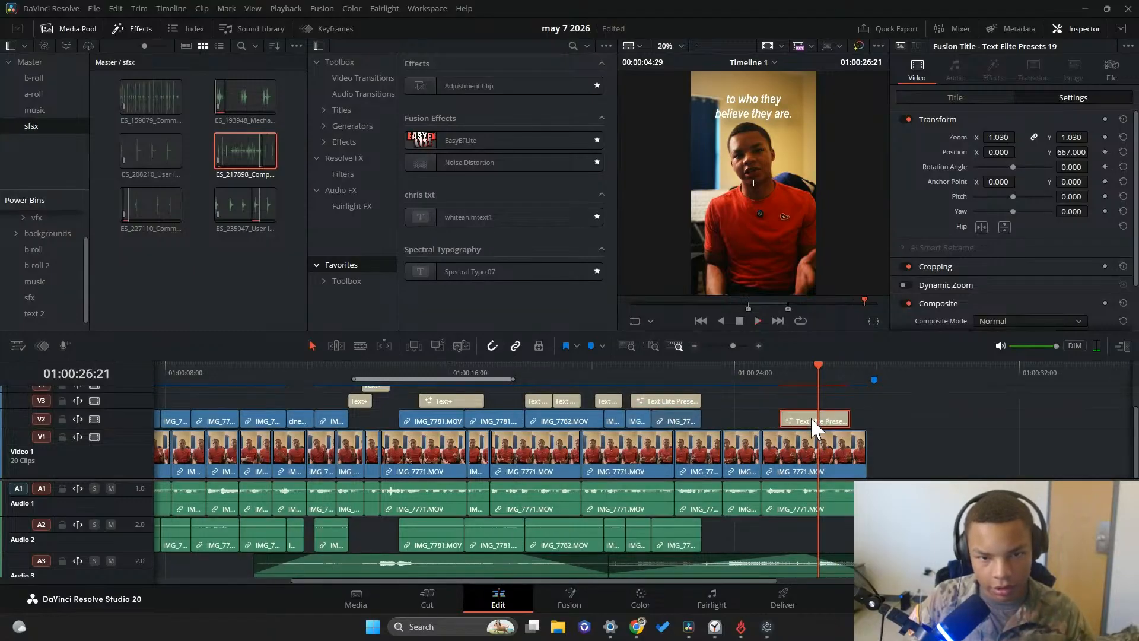
Replace the copied title's text with "maybe I just haven't" and "changed my identity yet." on two lines
left_click(956, 96)
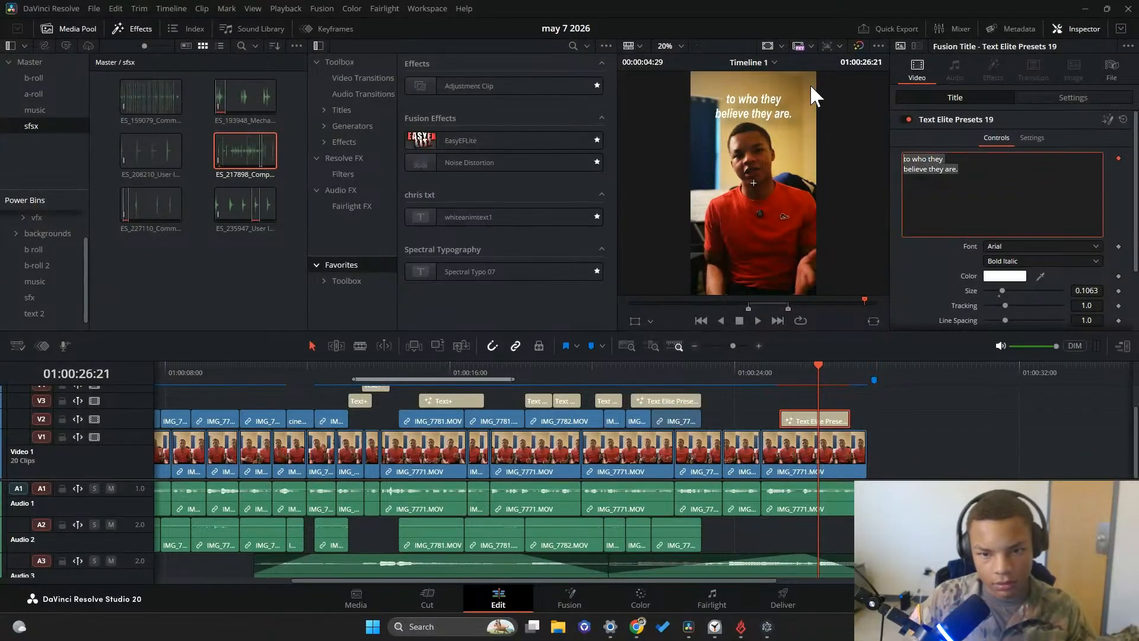
type("maybe ")
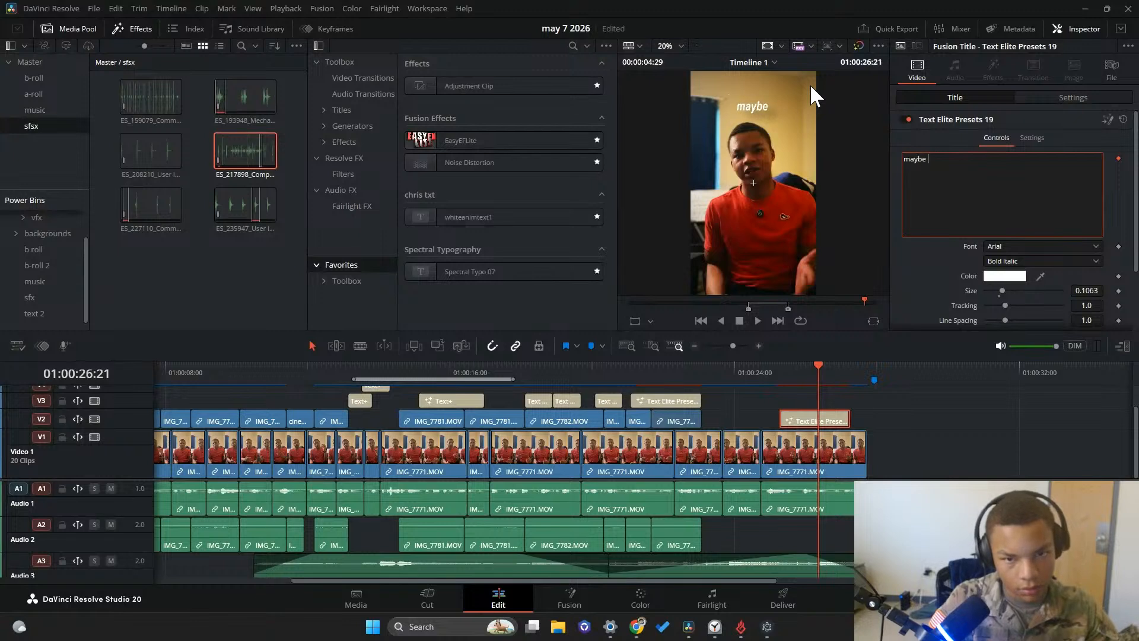
type("I just haven't")
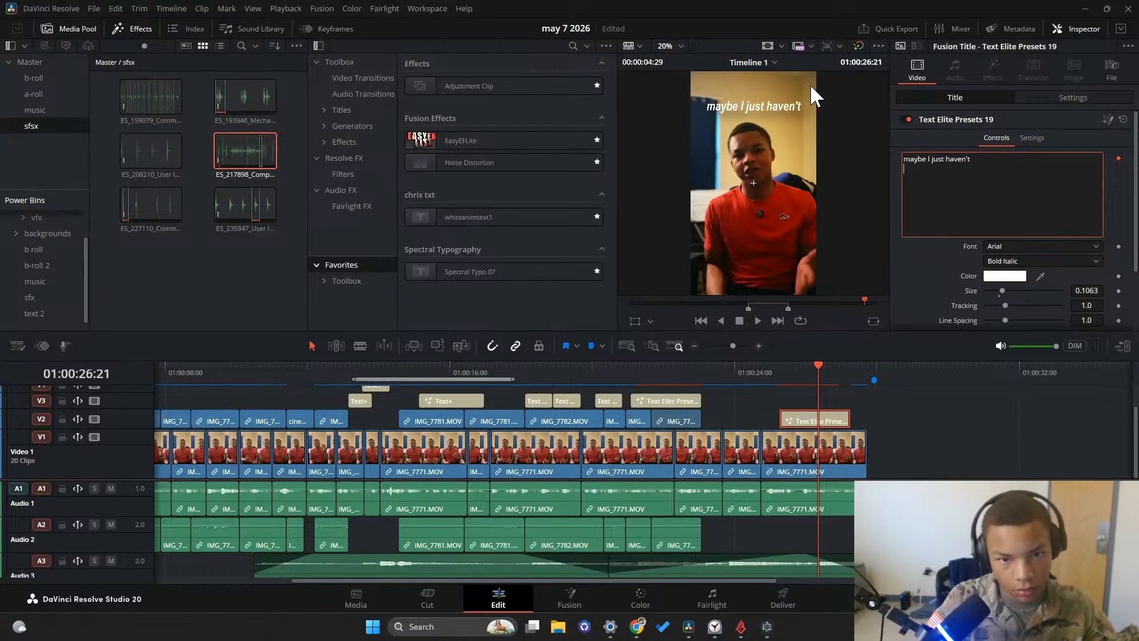
key("Return")
type("changed my idnen")
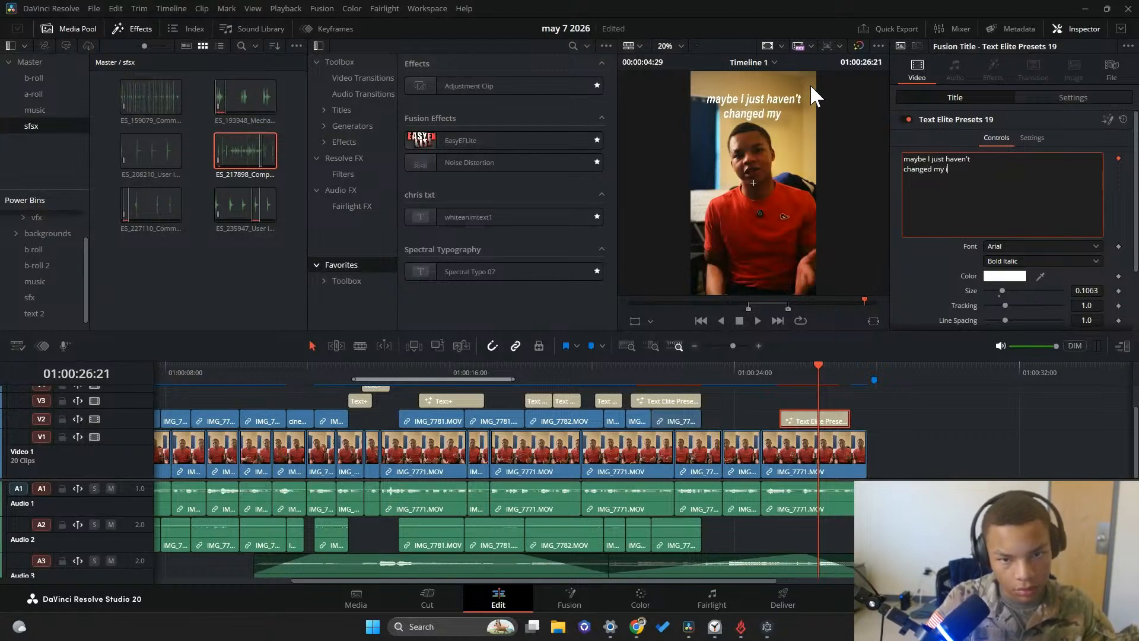
key("BackSpace")
key("BackSpace")
key("BackSpace")
type("en")
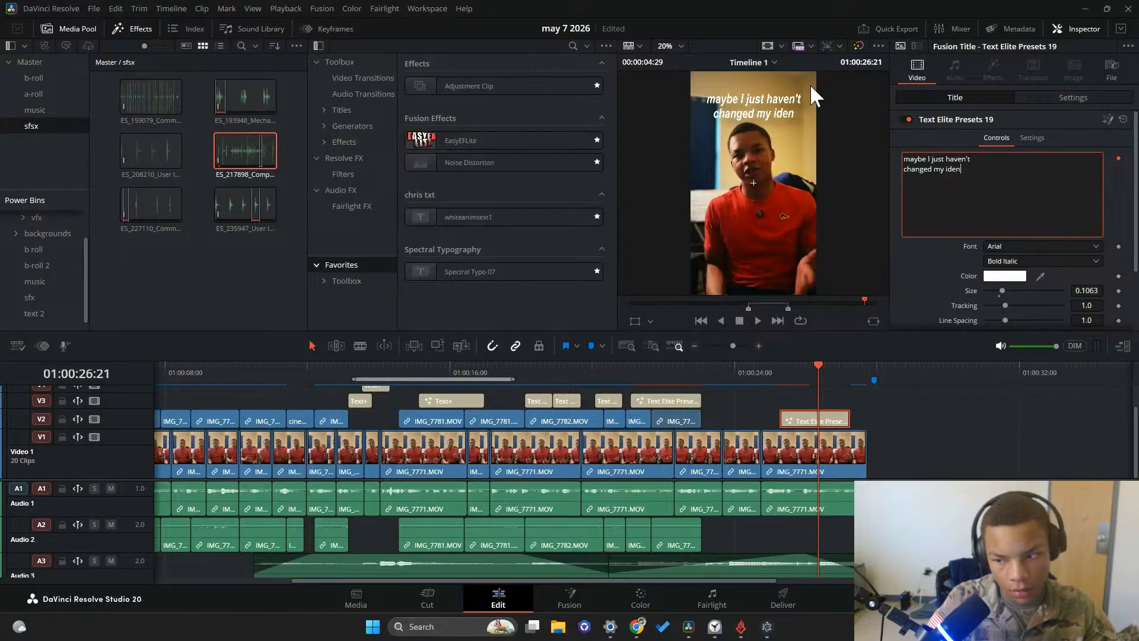
type("tity yet.")
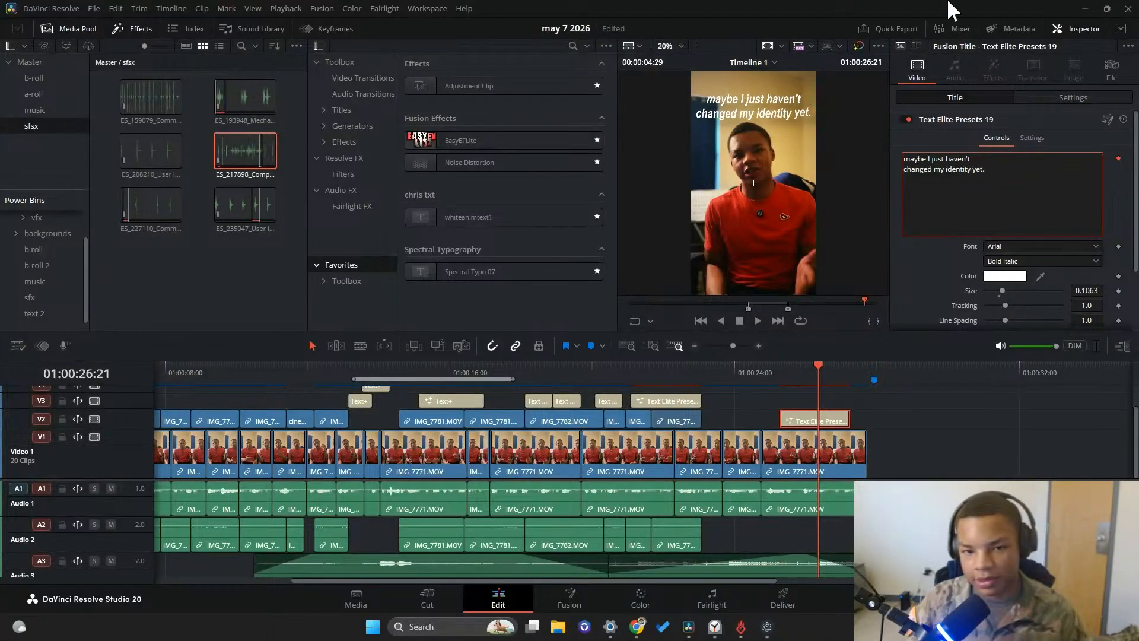
Lower the new title's vertical position so it sits across the speaker's chest
left_click(1073, 97)
left_click_drag(1070, 152, 1065, 152)
left_click(972, 100)
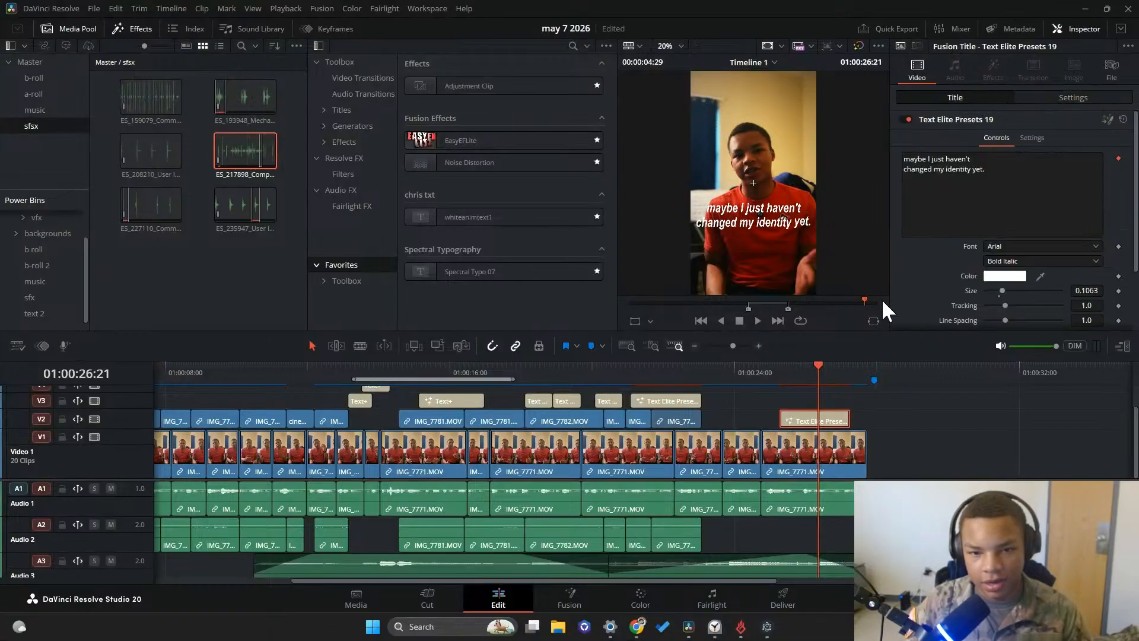
right_click(814, 419)
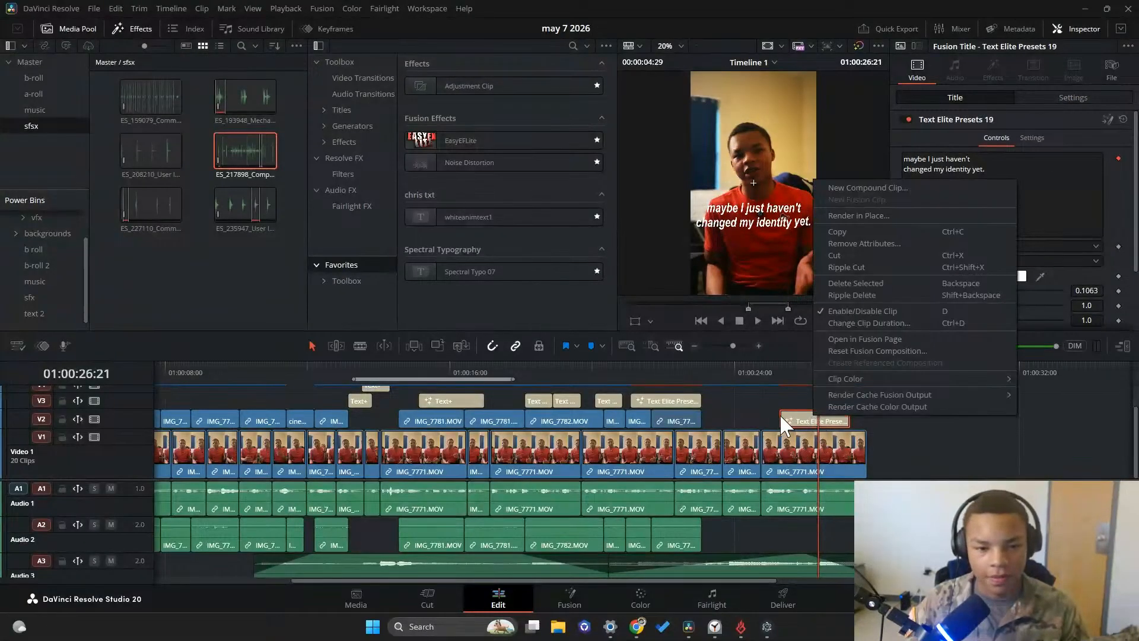
left_click(678, 396)
right_click(795, 424)
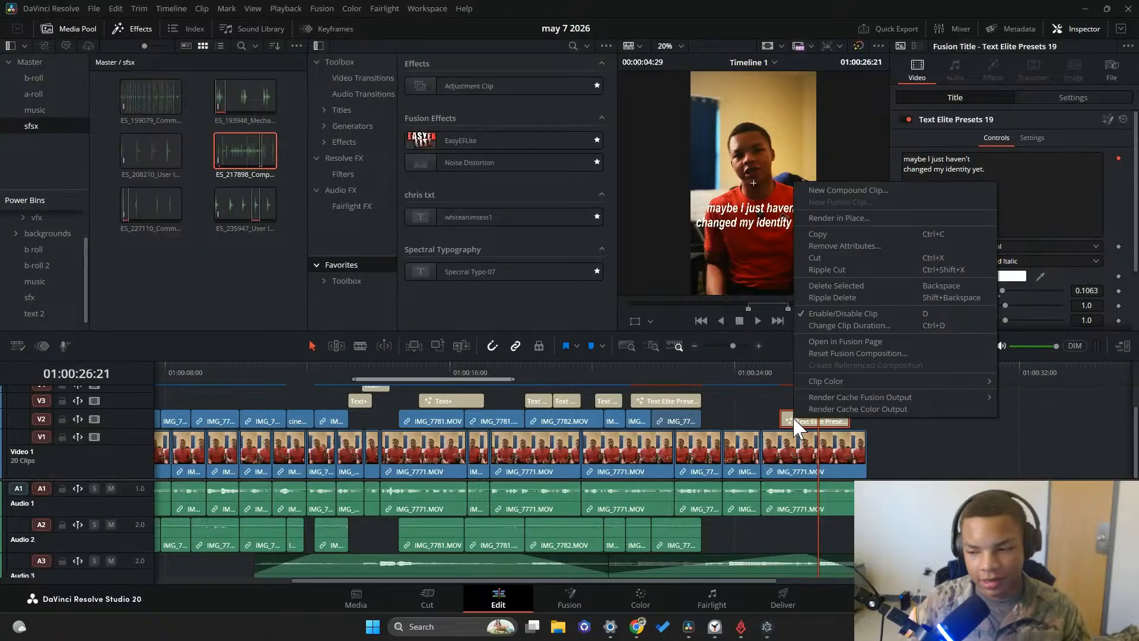
key("Escape")
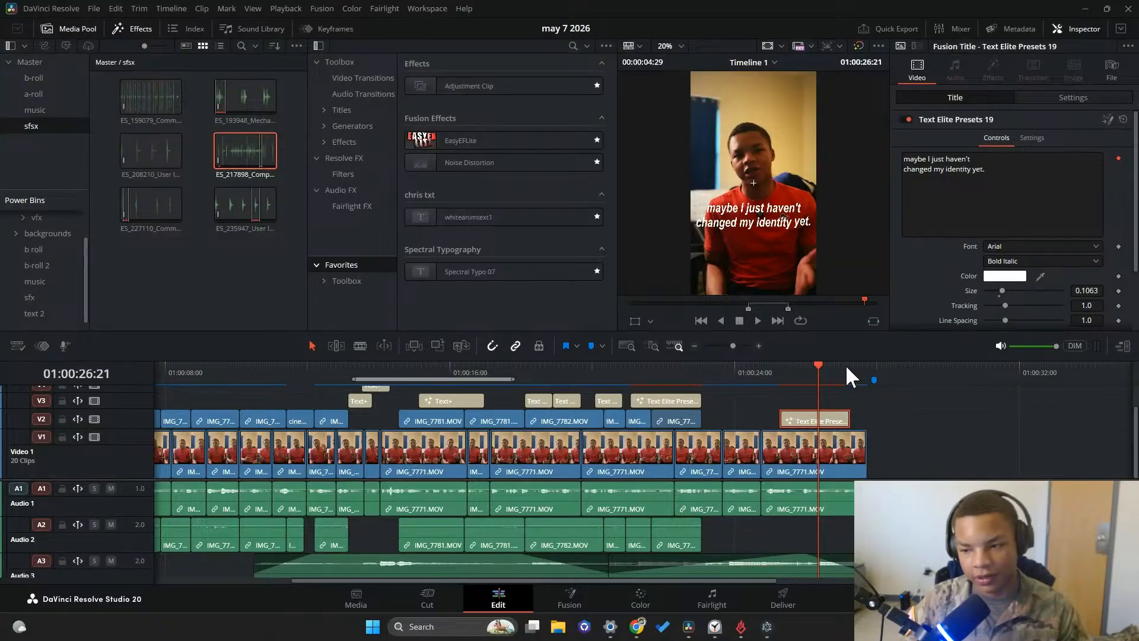
key("shift+5")
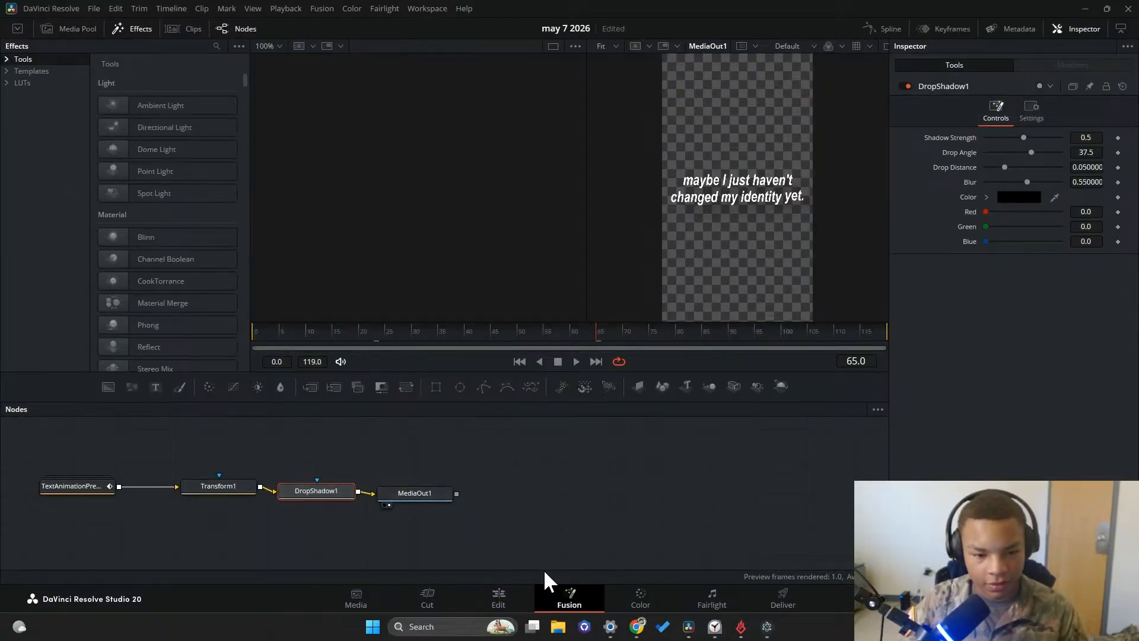
left_click(501, 598)
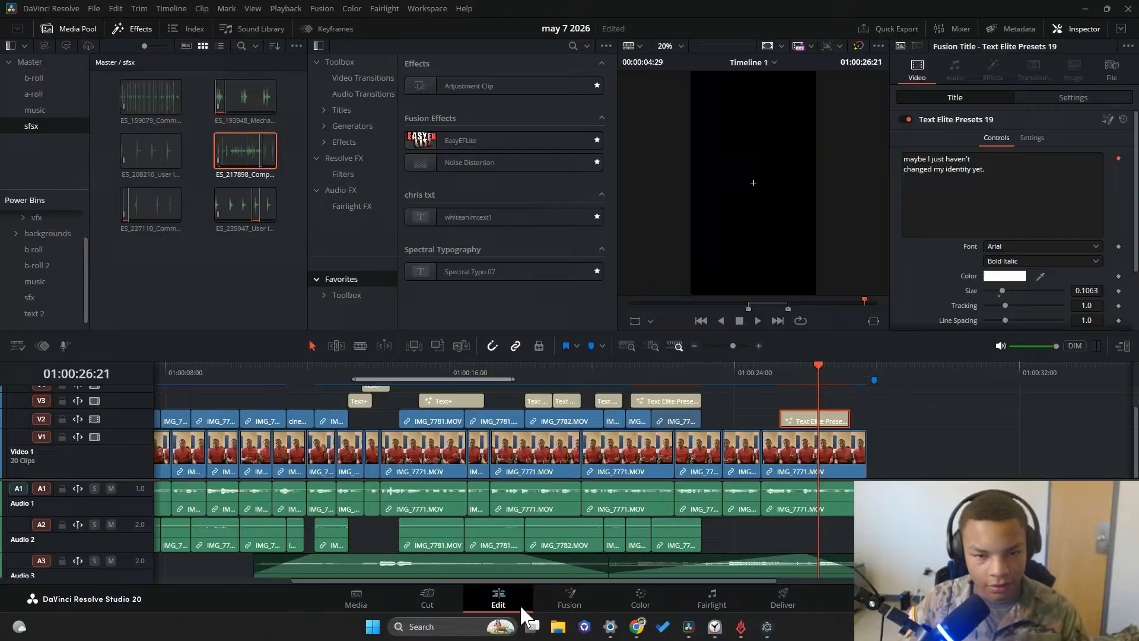
Open the new title in Fusion and insert Character Level Styling on its TextAnimationPresets text, with its modifier settings showing
right_click(827, 422)
left_click(866, 342)
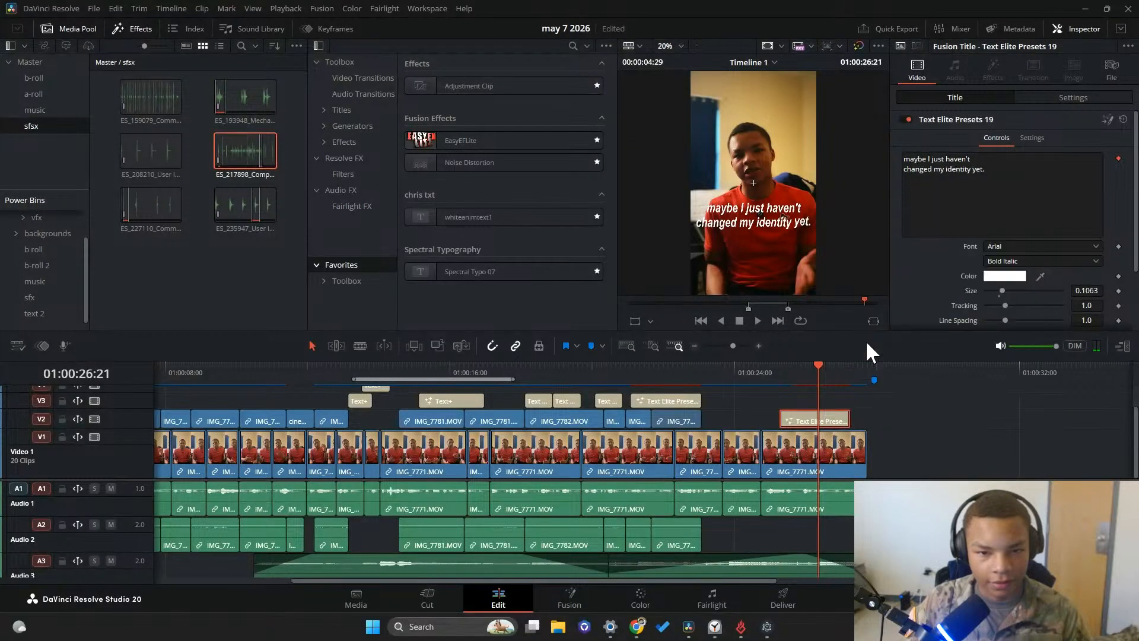
left_click(47, 488)
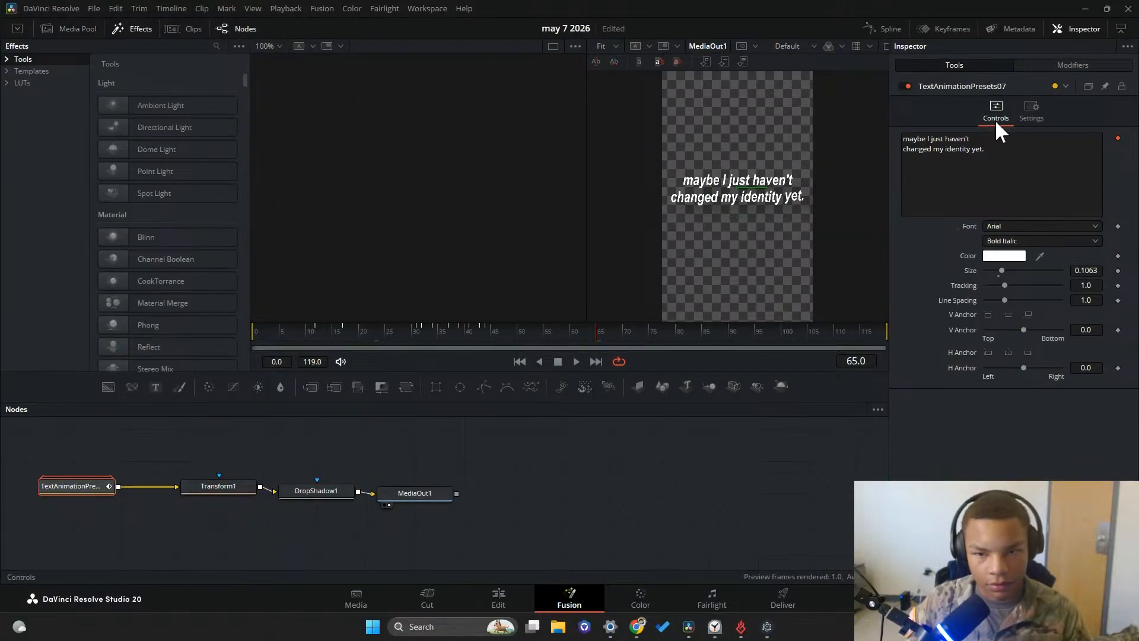
right_click(998, 167)
mouse_move(1047, 343)
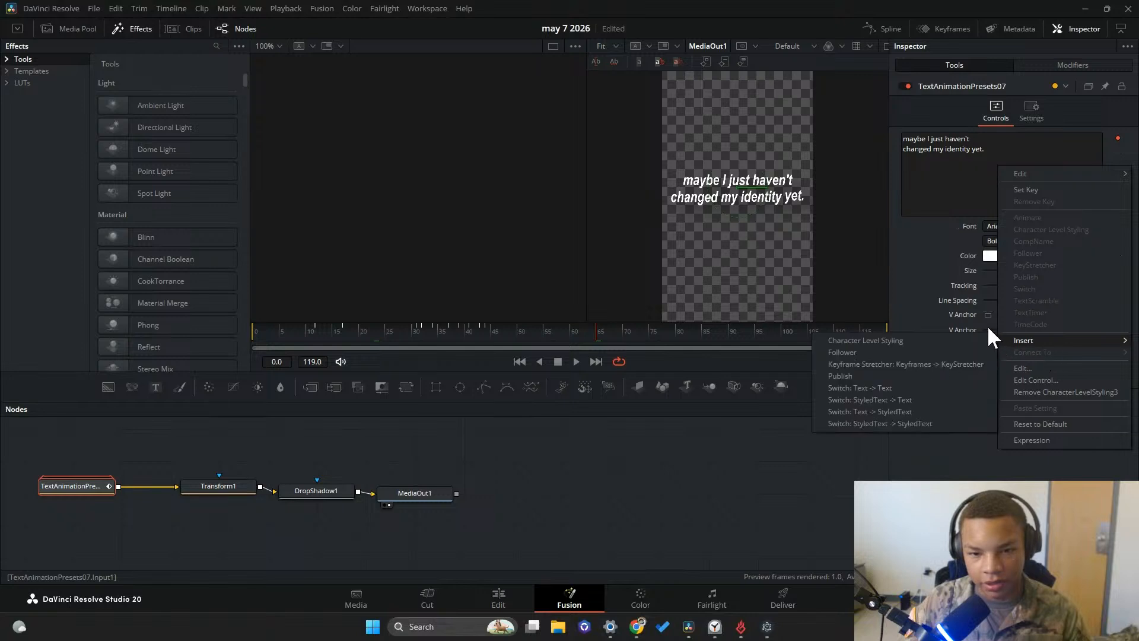
left_click(887, 341)
left_click(1086, 65)
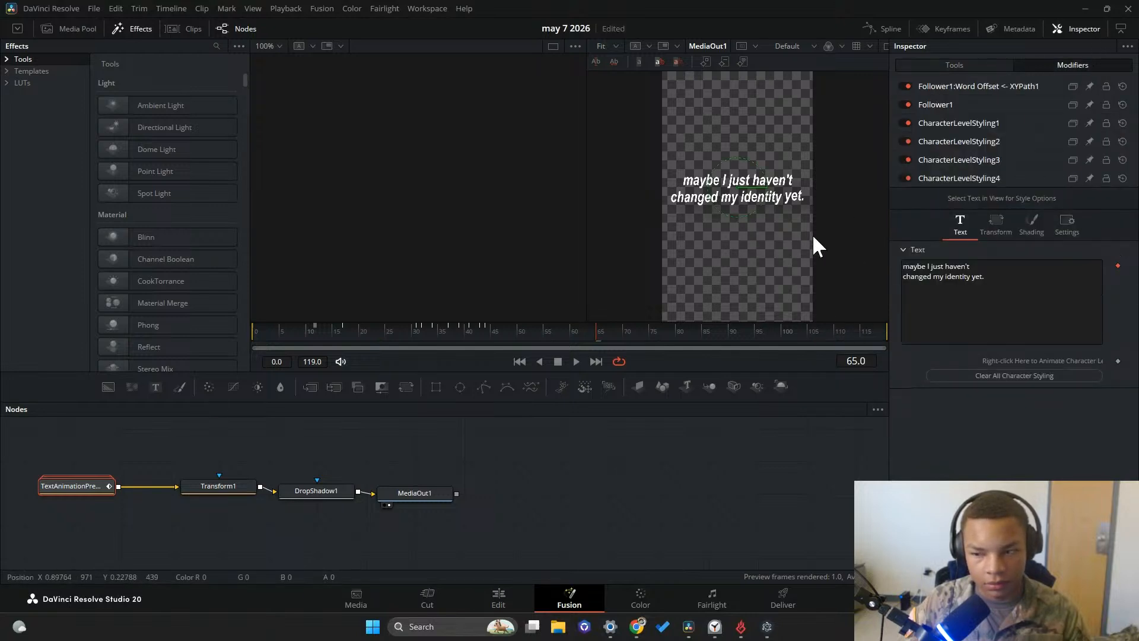
Select the title's second line, "changed my identity yet.", in the viewer and color it yellow #ffc430
left_click_drag(717, 197, 779, 194)
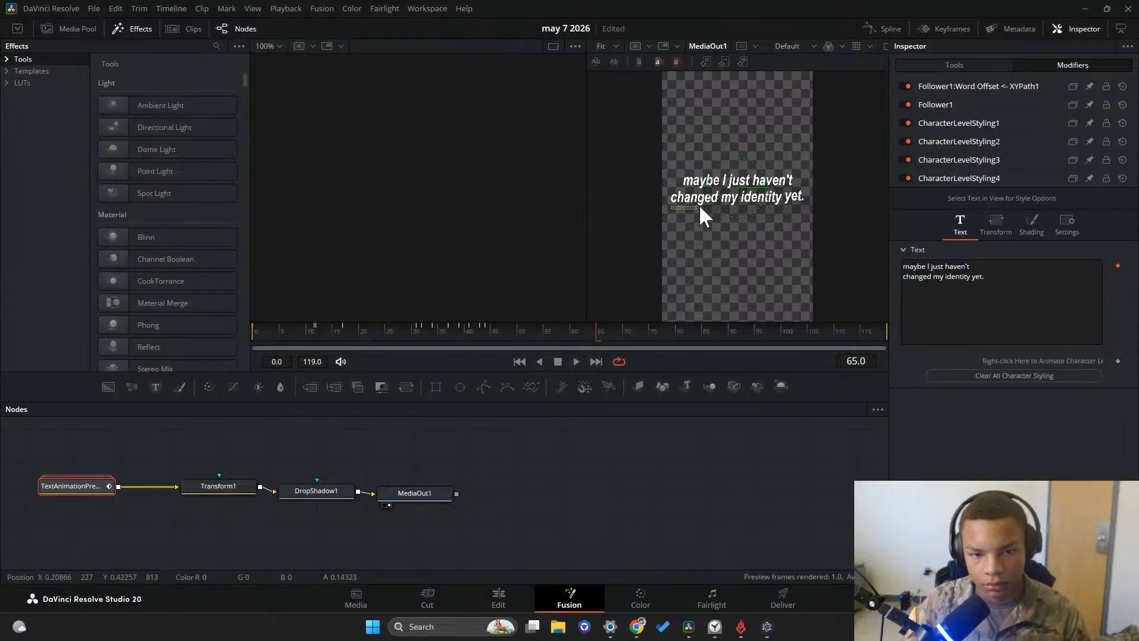
left_click_drag(699, 204, 775, 202)
left_click(1016, 361)
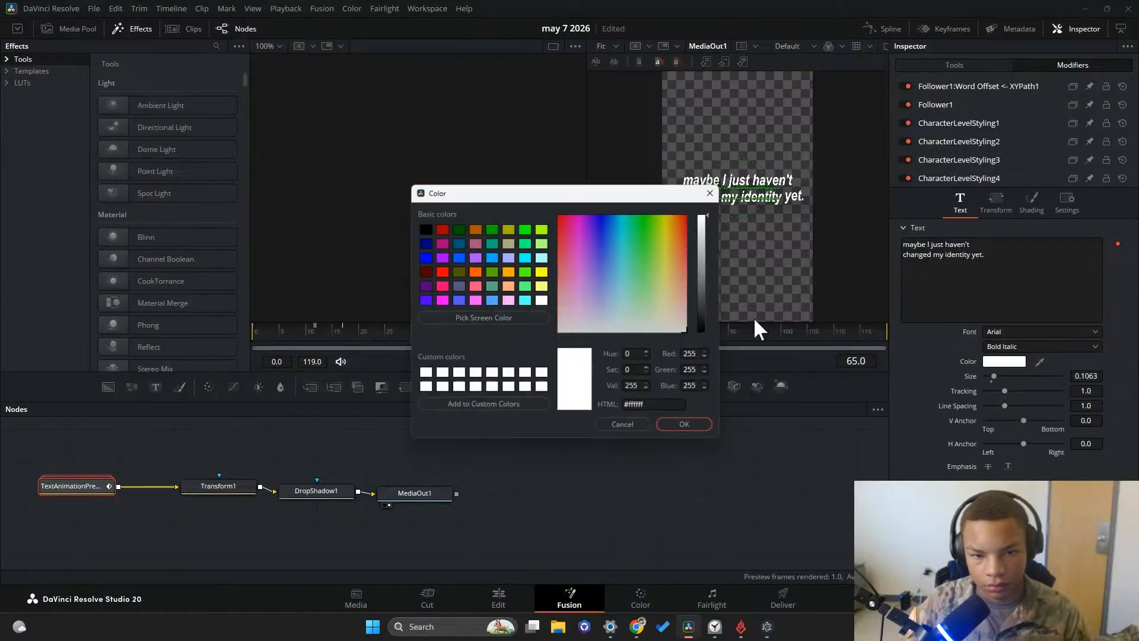
left_click(640, 247)
left_click(672, 236)
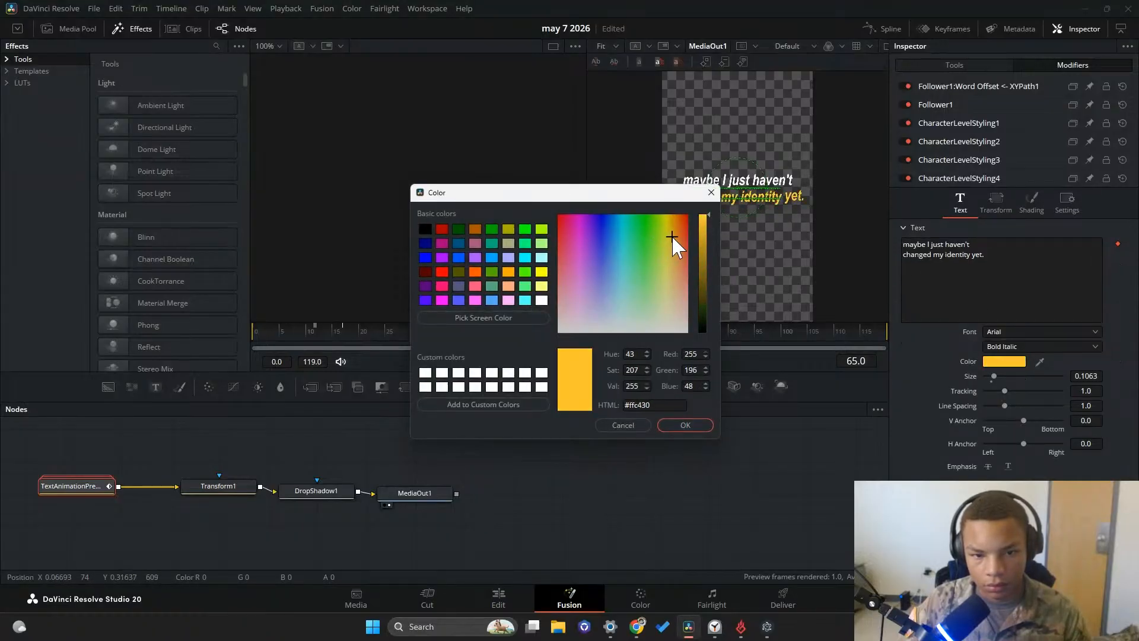
left_click(700, 431)
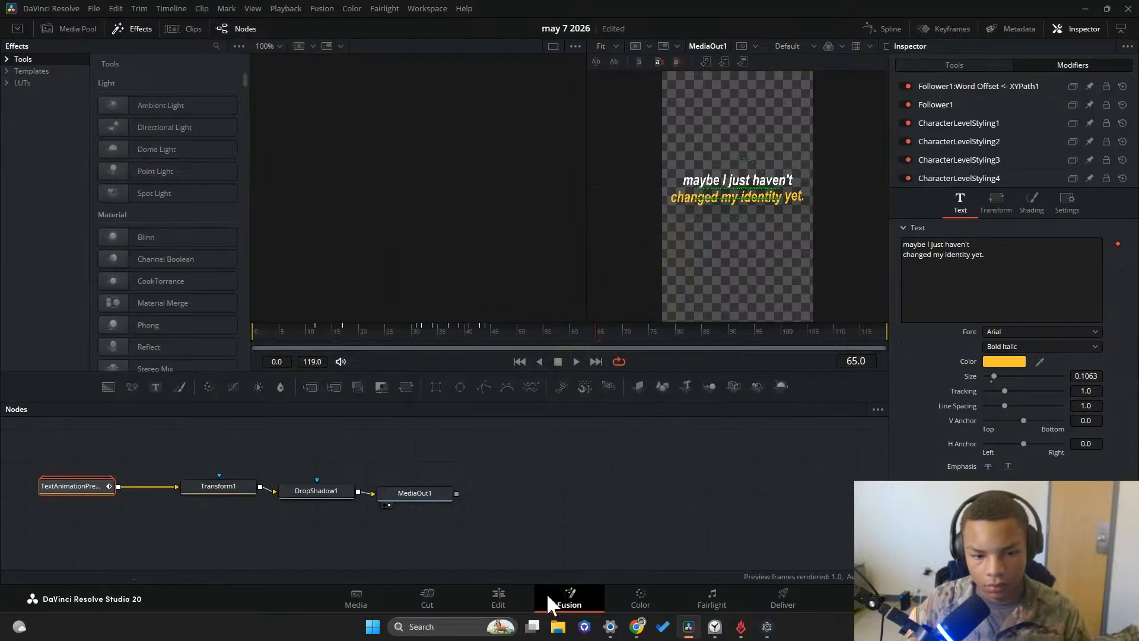
Return to the Edit page and move the playhead to the timeline start at 01:00:00:00
left_click(498, 598)
left_click_drag(803, 372, 721, 382)
key("Home")
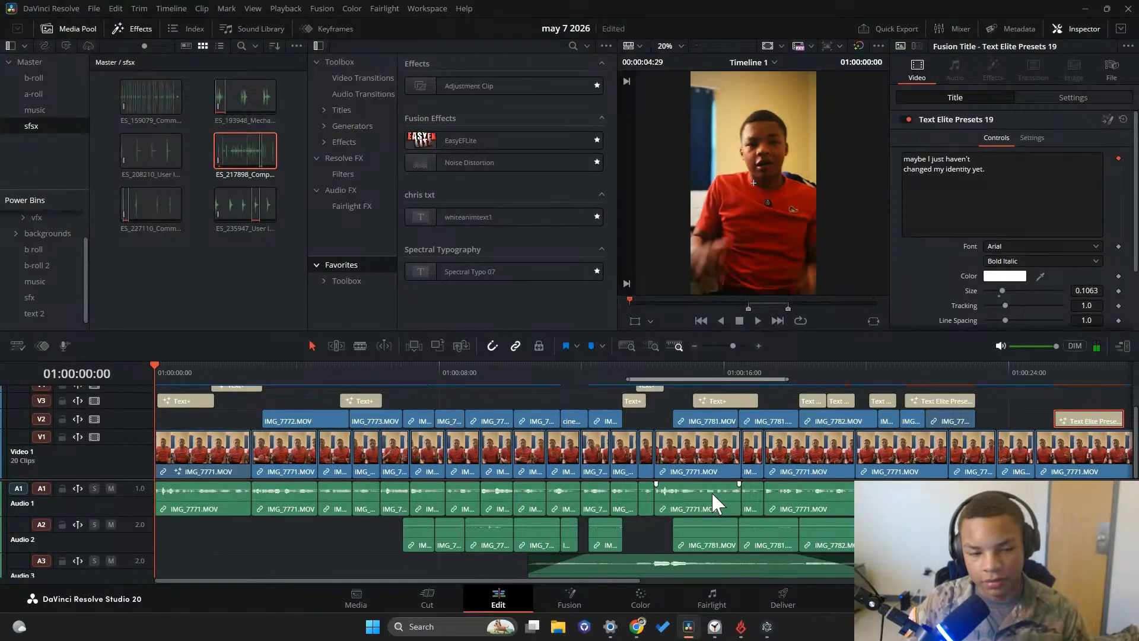
Lower the volume of the ES_99_Twilight music clip on Audio 4 to -18.2, checking it against the opening caption during playback
left_click(728, 346)
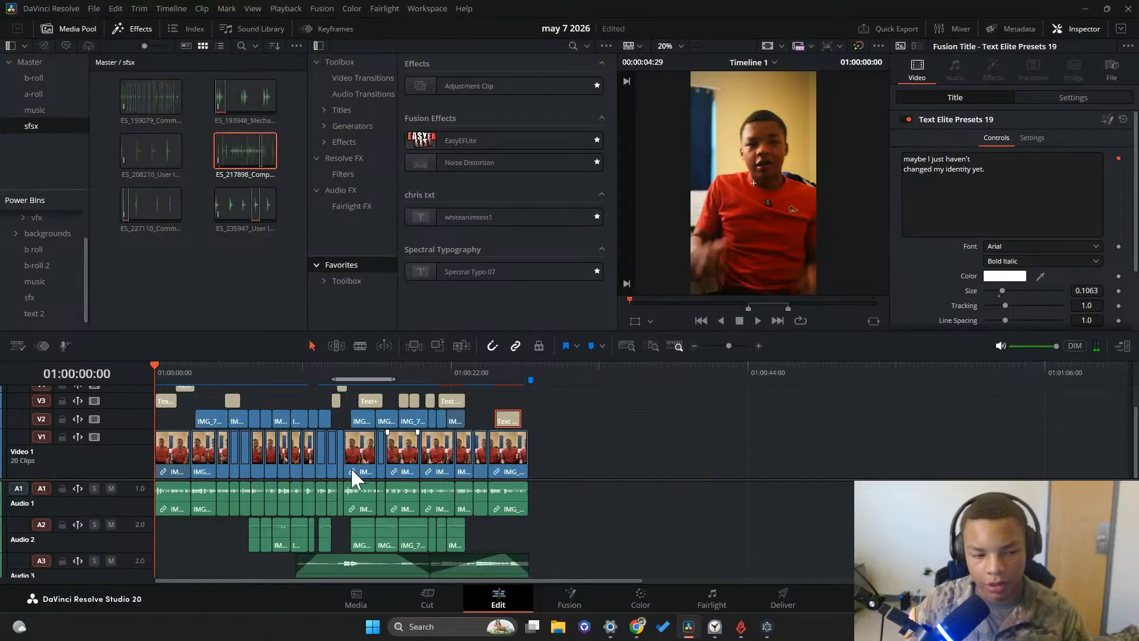
scroll(280, 535, "down", 5)
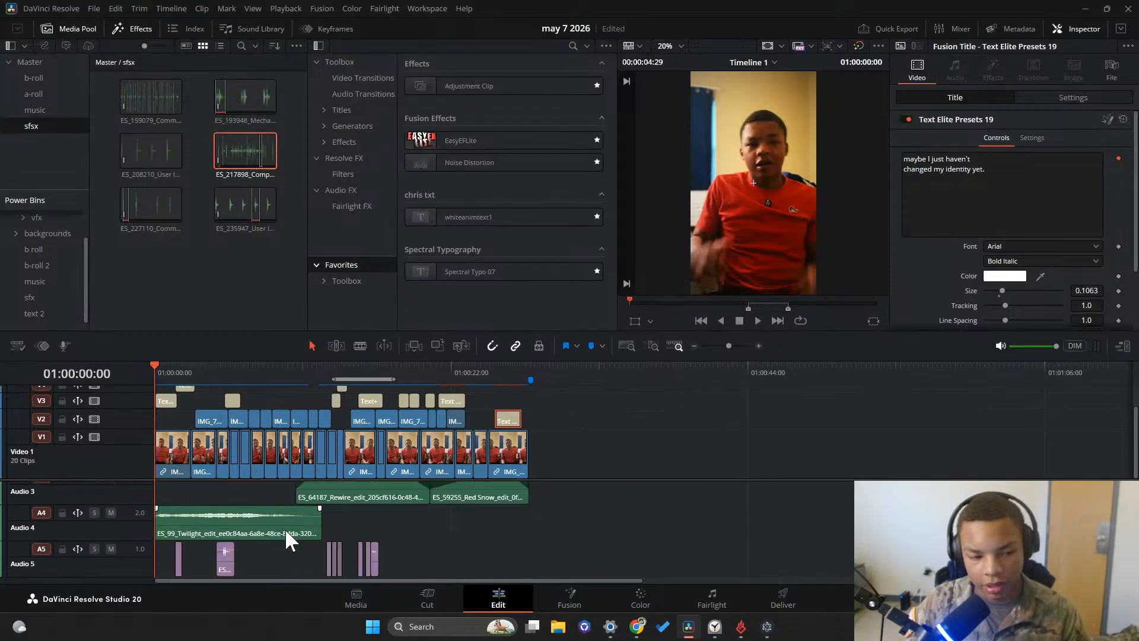
scroll(255, 531, "up", 3)
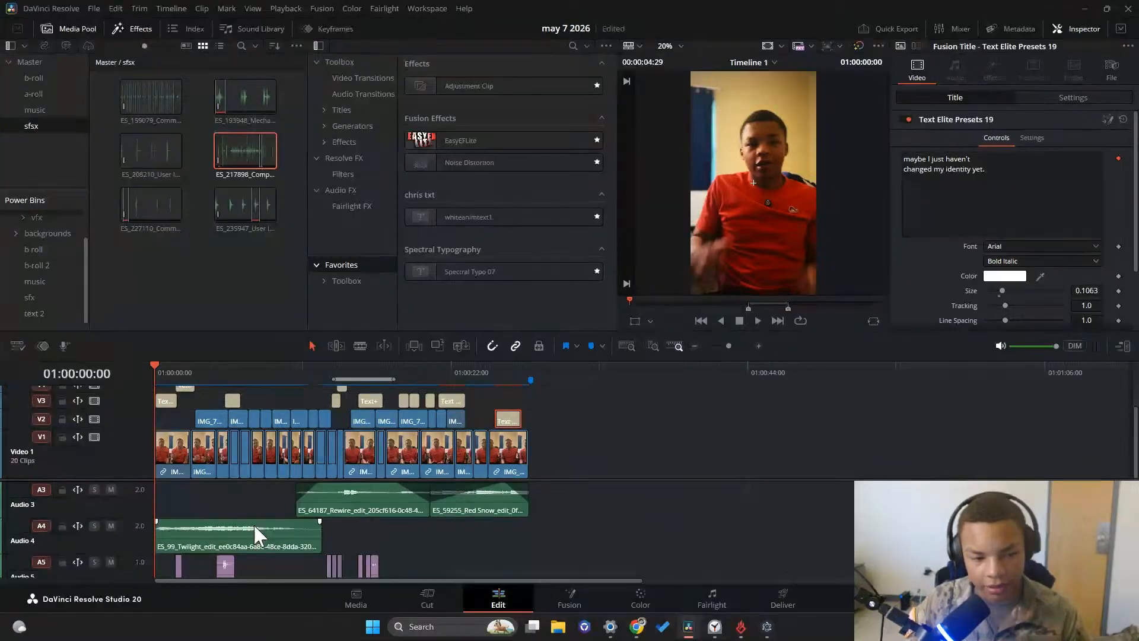
scroll(255, 537, "down", 2)
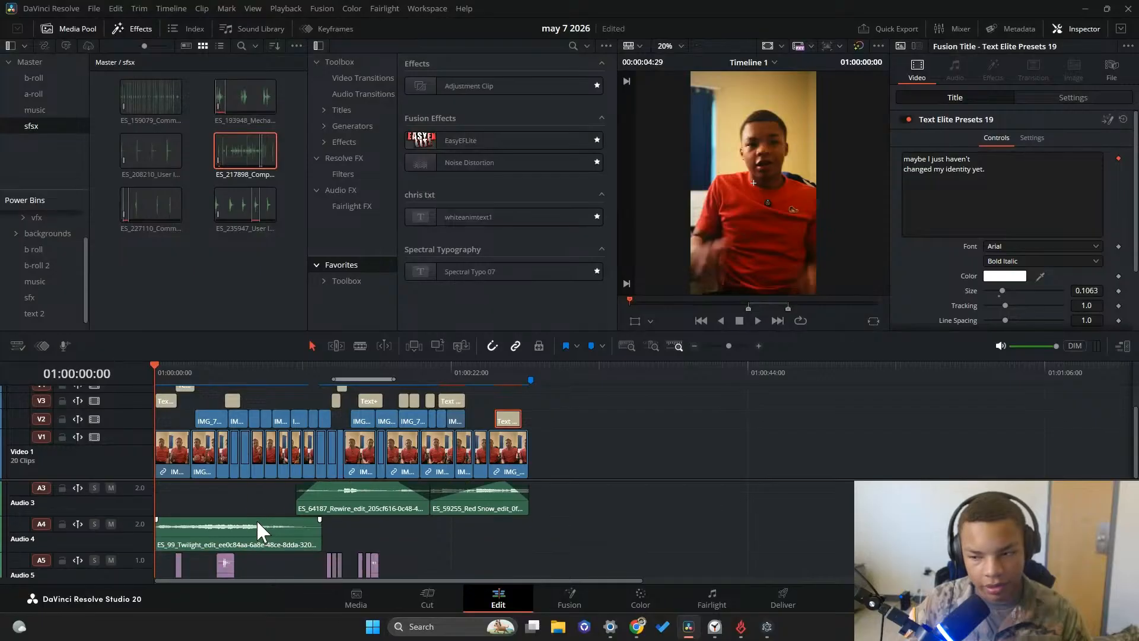
left_click(256, 519)
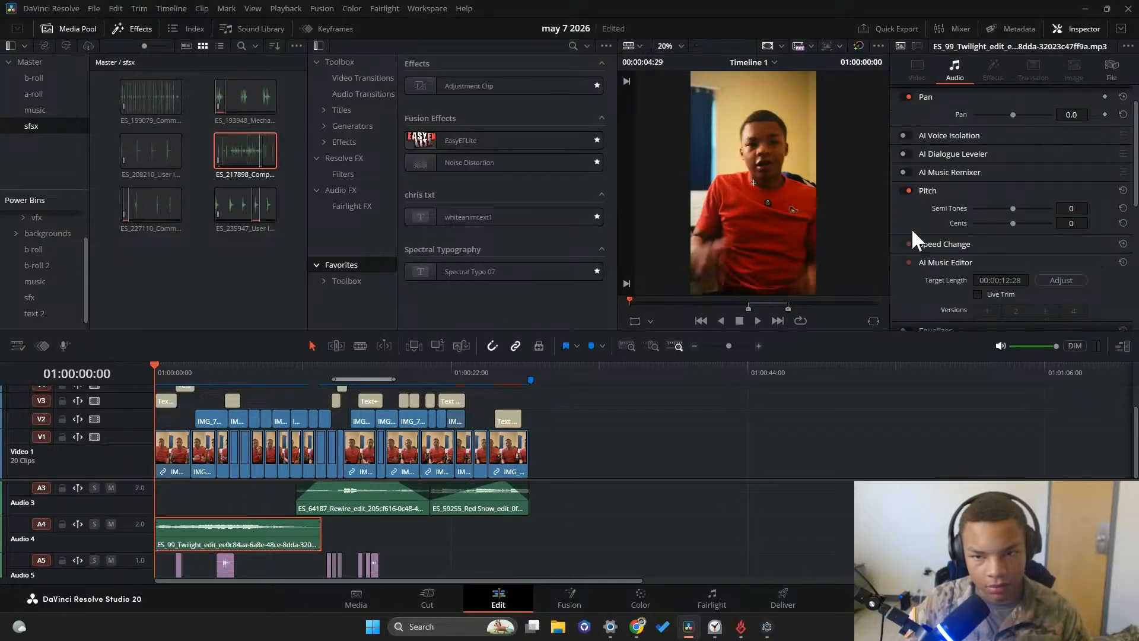
left_click_drag(155, 364, 149, 366)
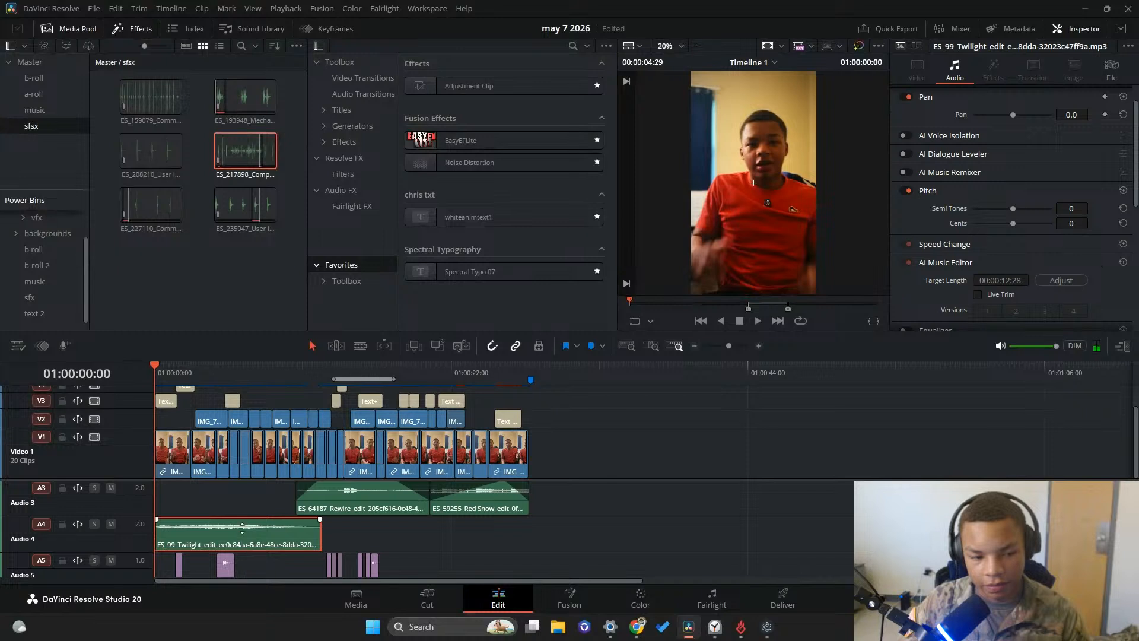
left_click_drag(242, 526, 243, 544)
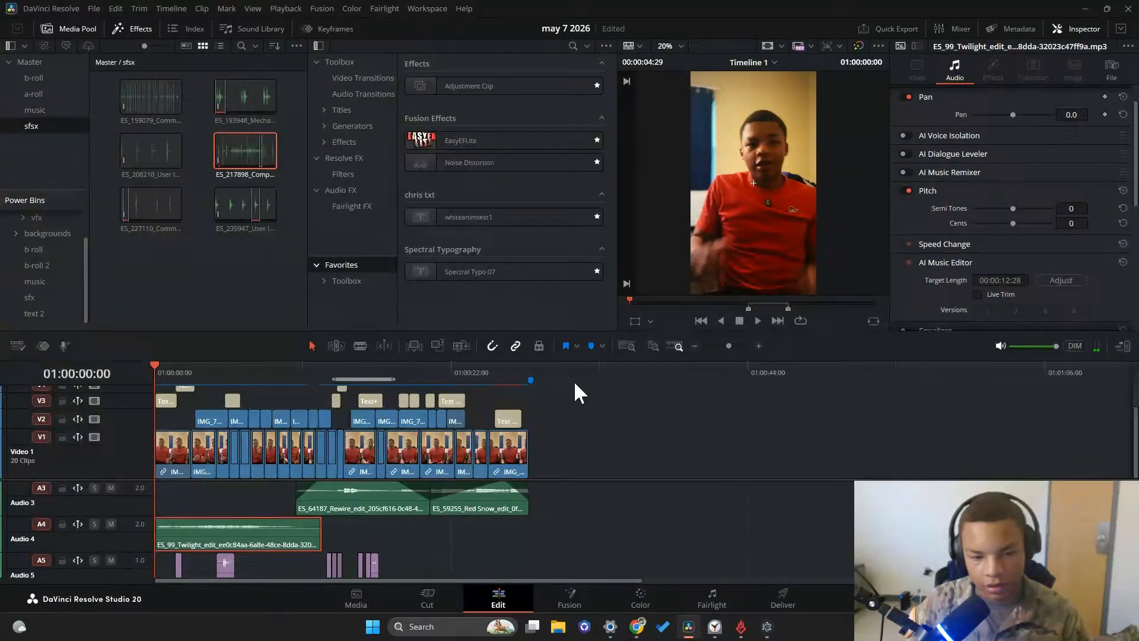
left_click(757, 320)
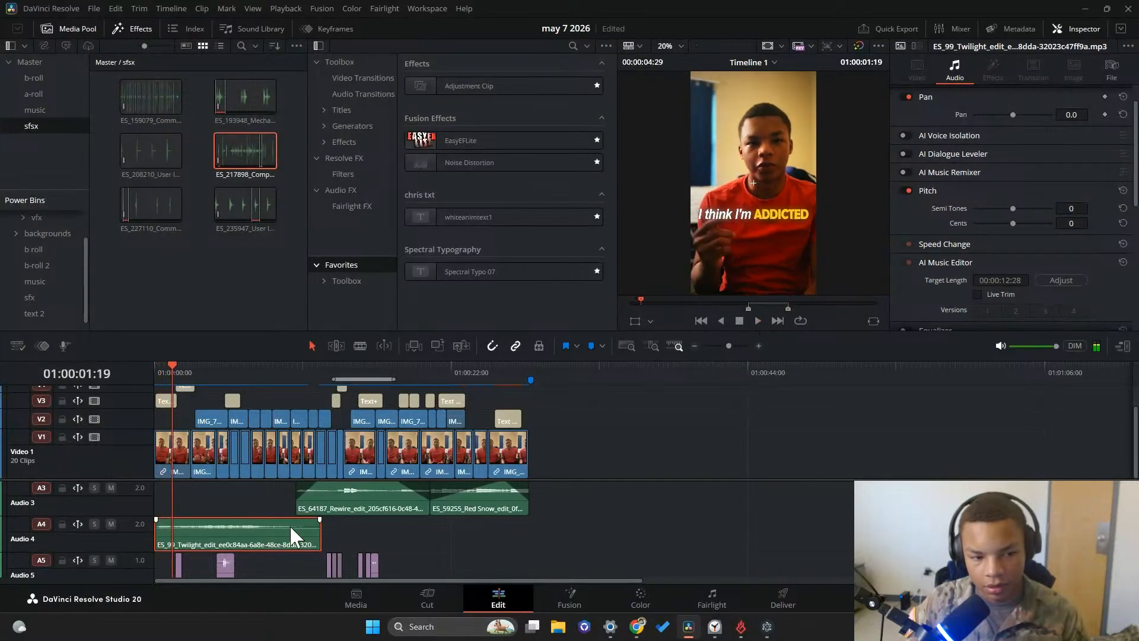
left_click_drag(253, 526, 256, 543)
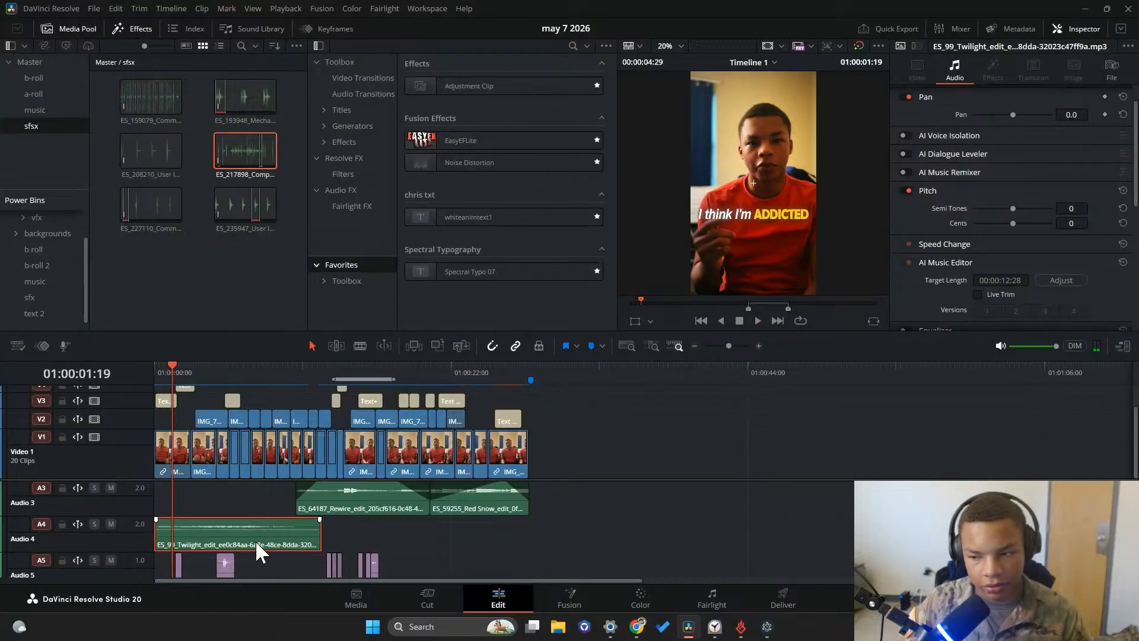
scroll(924, 284, "down", 4)
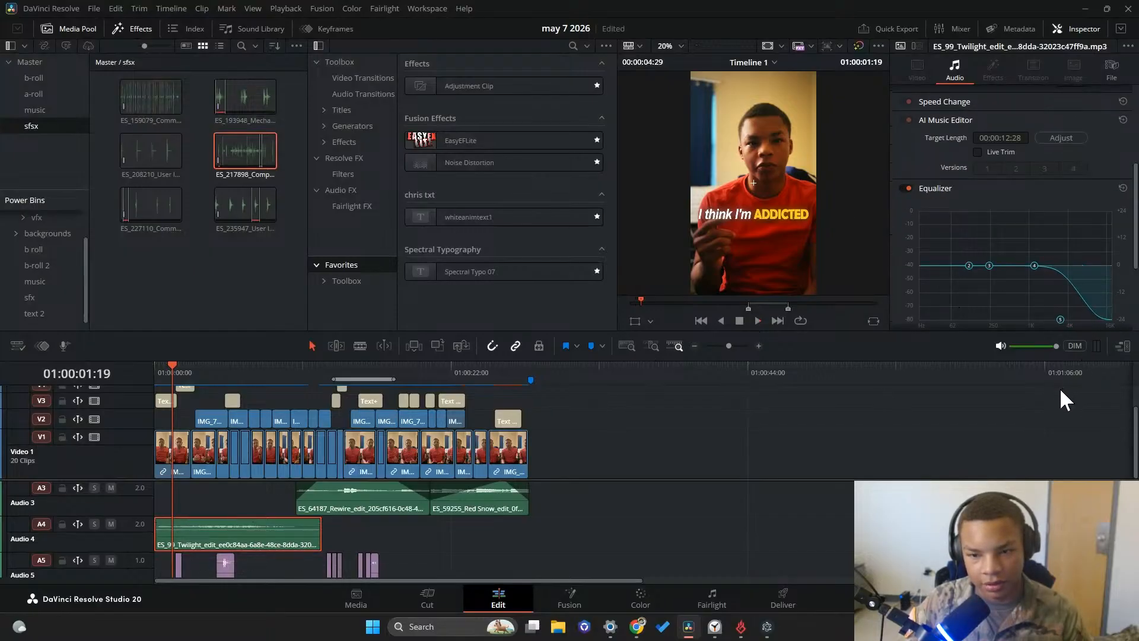
Play the opening through the "something in me snaps" caption and set the playhead back to 01:00:05:13
left_click(757, 321)
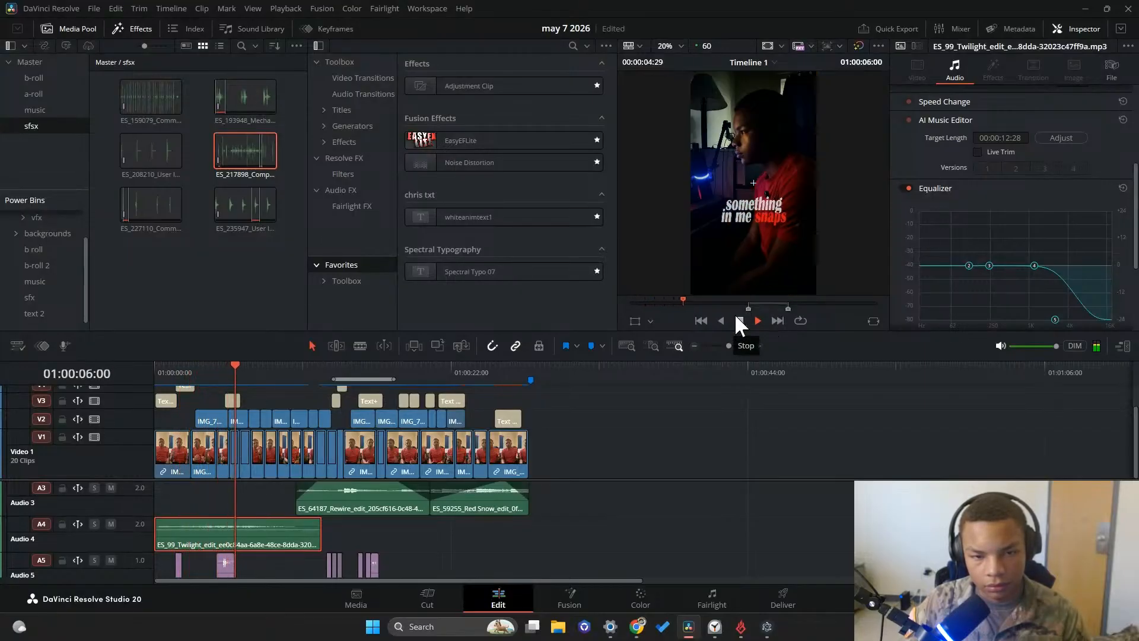
left_click(227, 367)
left_click(214, 364)
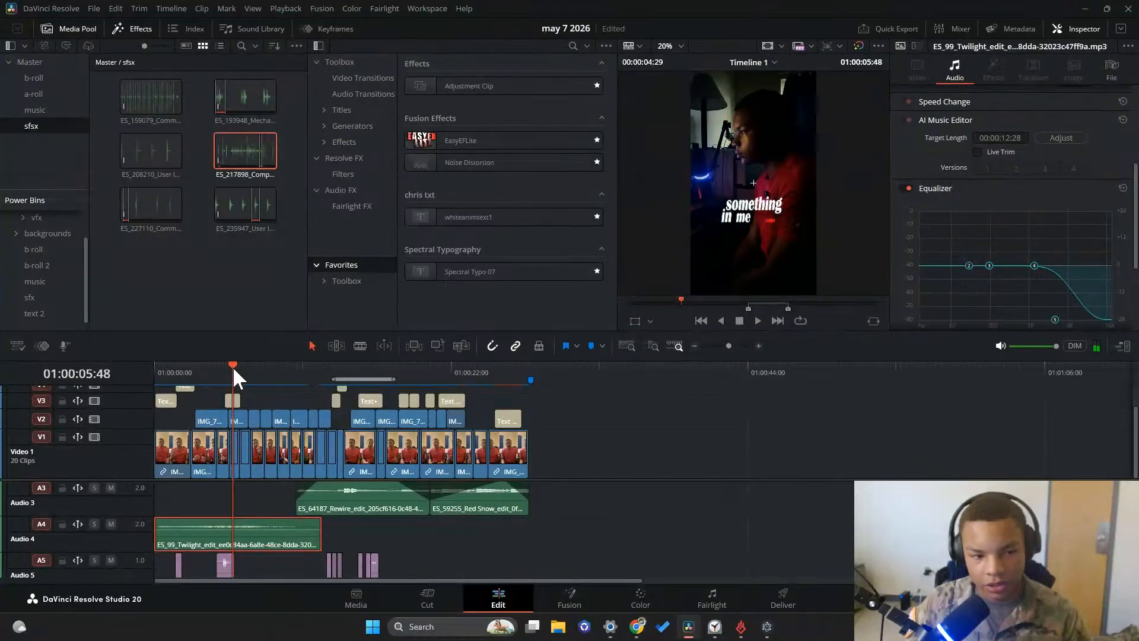
left_click_drag(232, 365, 225, 372)
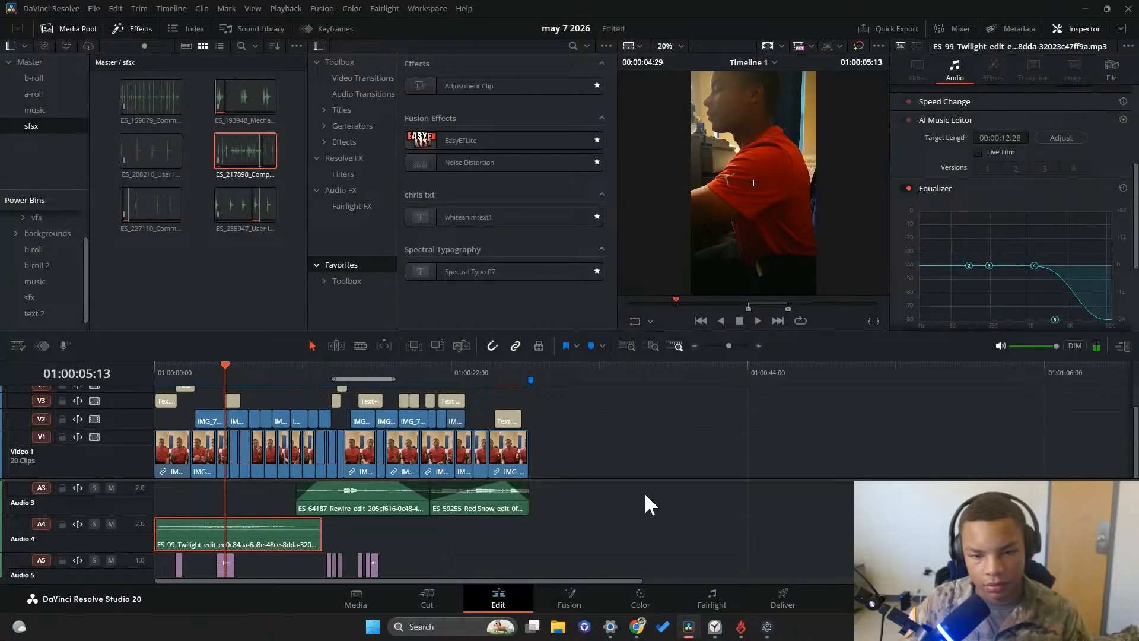
Try an Additive Dissolve on the Video 1 cut beneath the "something in me snaps" caption, preview it, and delete it
left_click(731, 346)
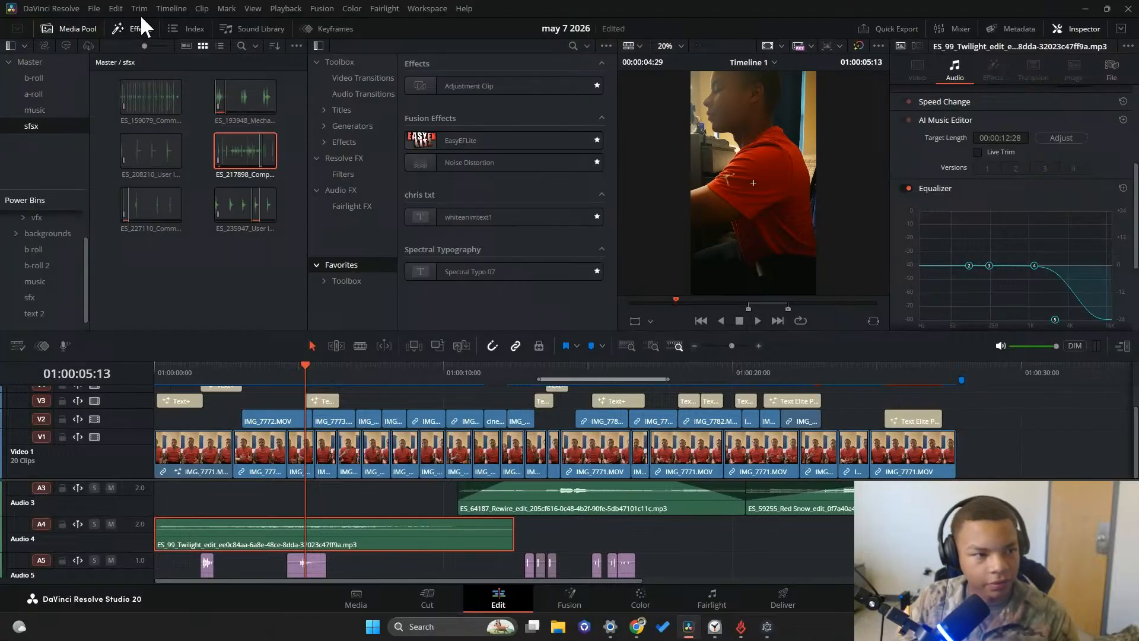
left_click(363, 78)
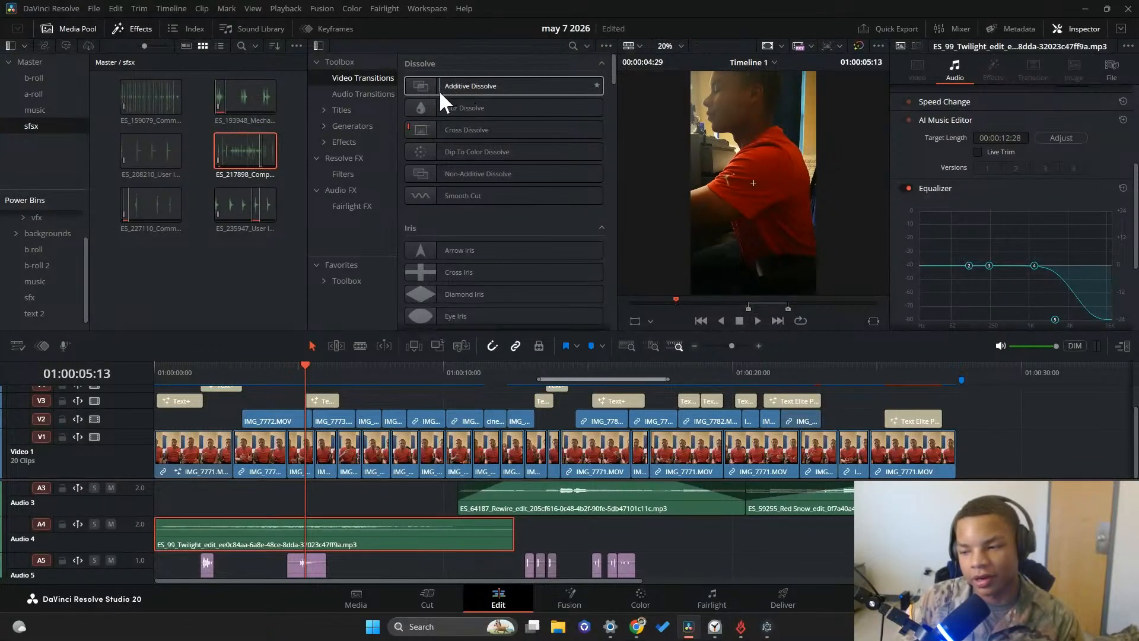
left_click_drag(437, 92, 314, 446)
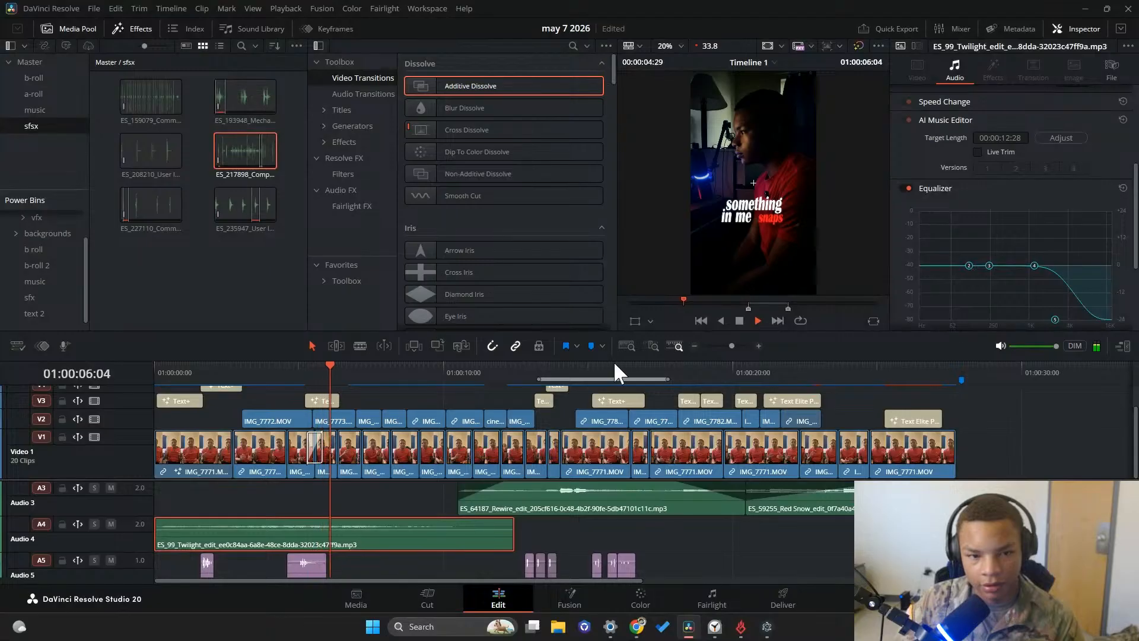
left_click(299, 373)
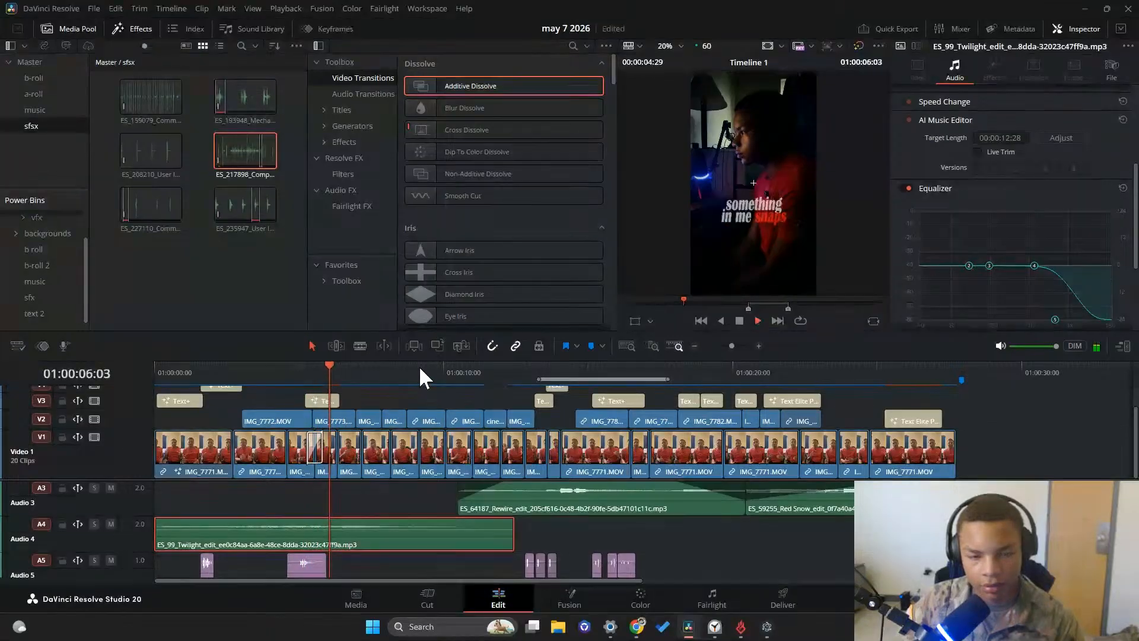
key("space")
left_click(288, 373)
key("space")
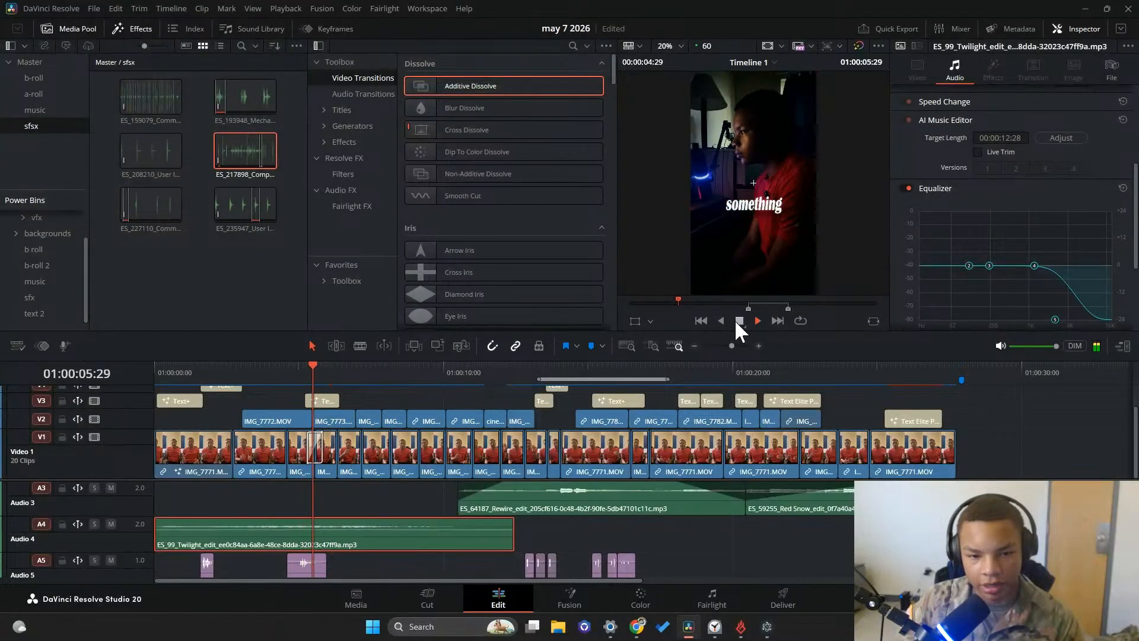
left_click(739, 320)
left_click(319, 455)
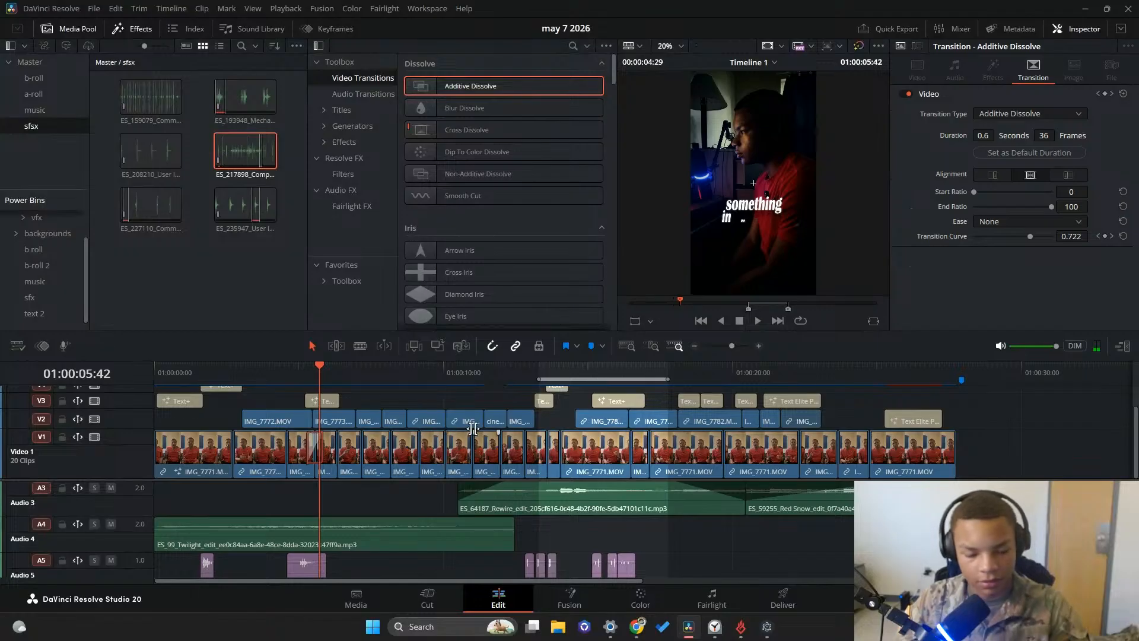
key("Delete")
Add an Additive Dissolve between IMG_7772.MOV and the IMG_7773 clip on Video 2 and preview the transition
left_click_drag(470, 89, 313, 415)
left_click(288, 373)
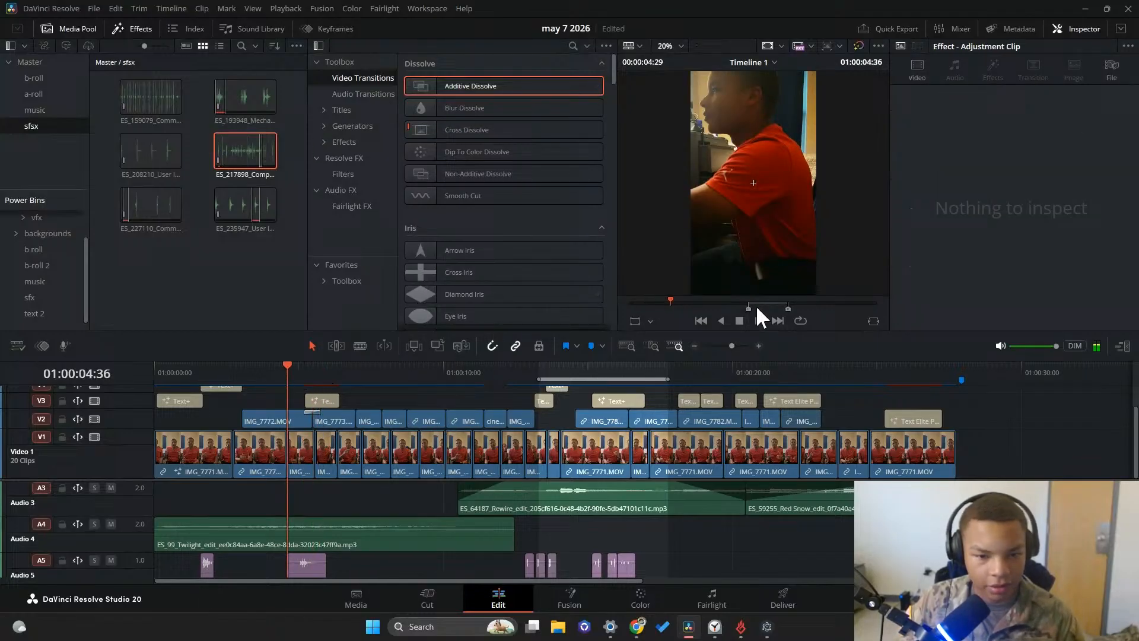
left_click(757, 320)
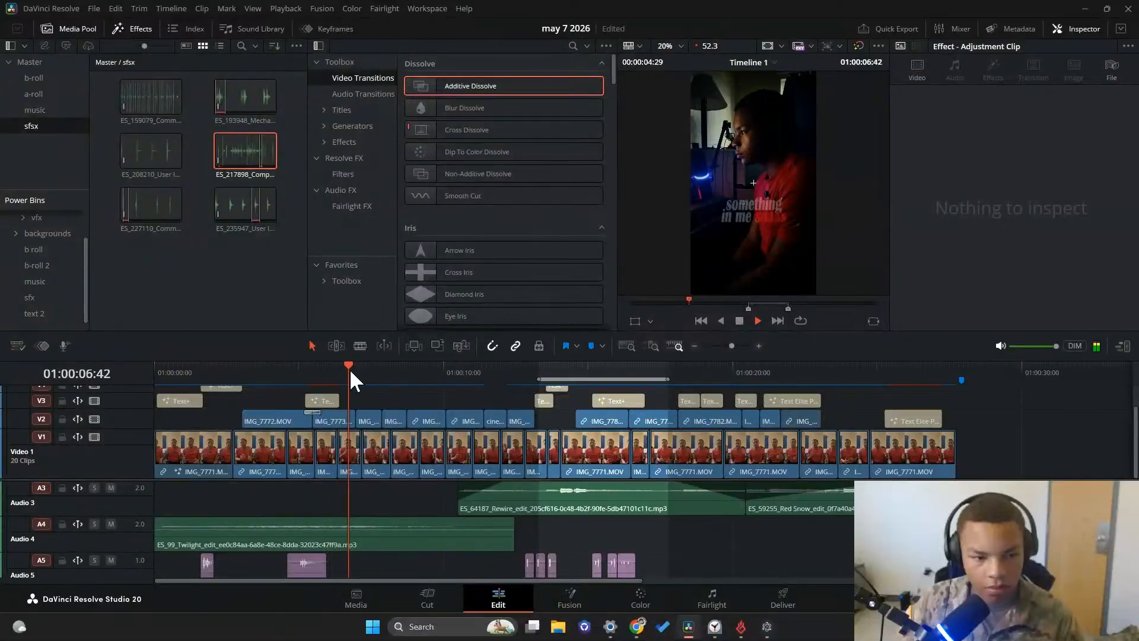
left_click(286, 368)
left_click(735, 319)
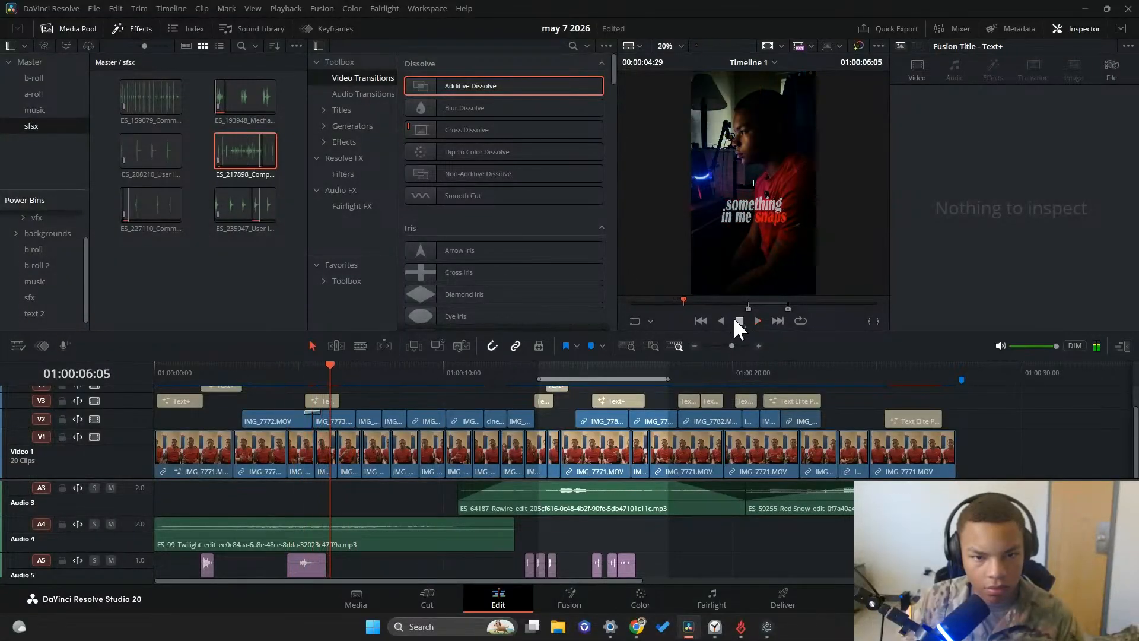
left_click(315, 410)
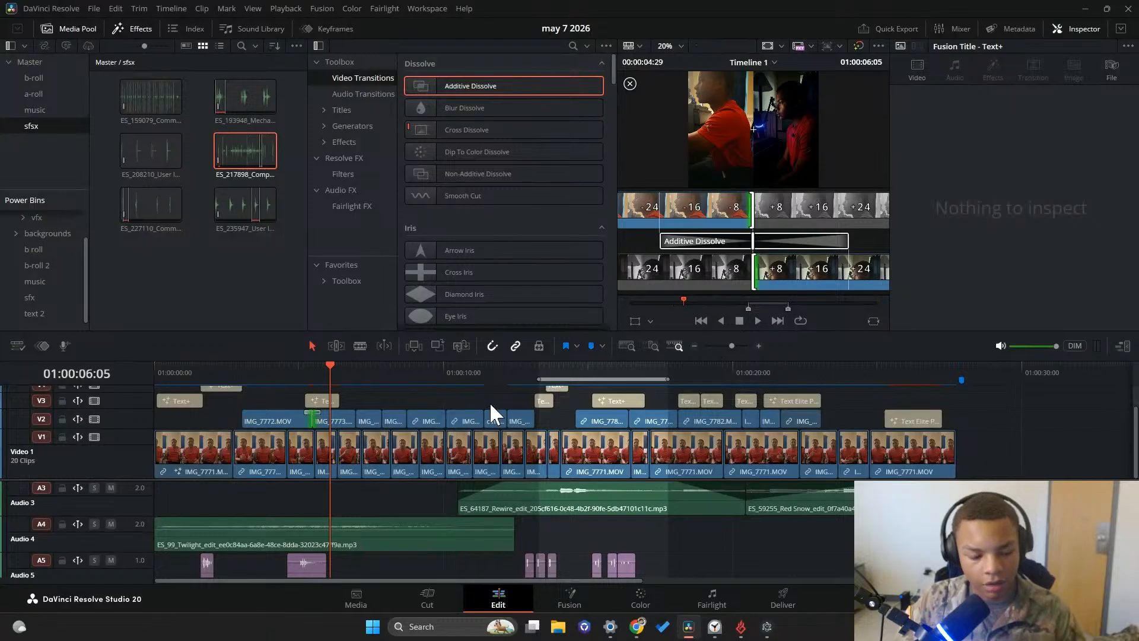
key("super")
left_click(1005, 390)
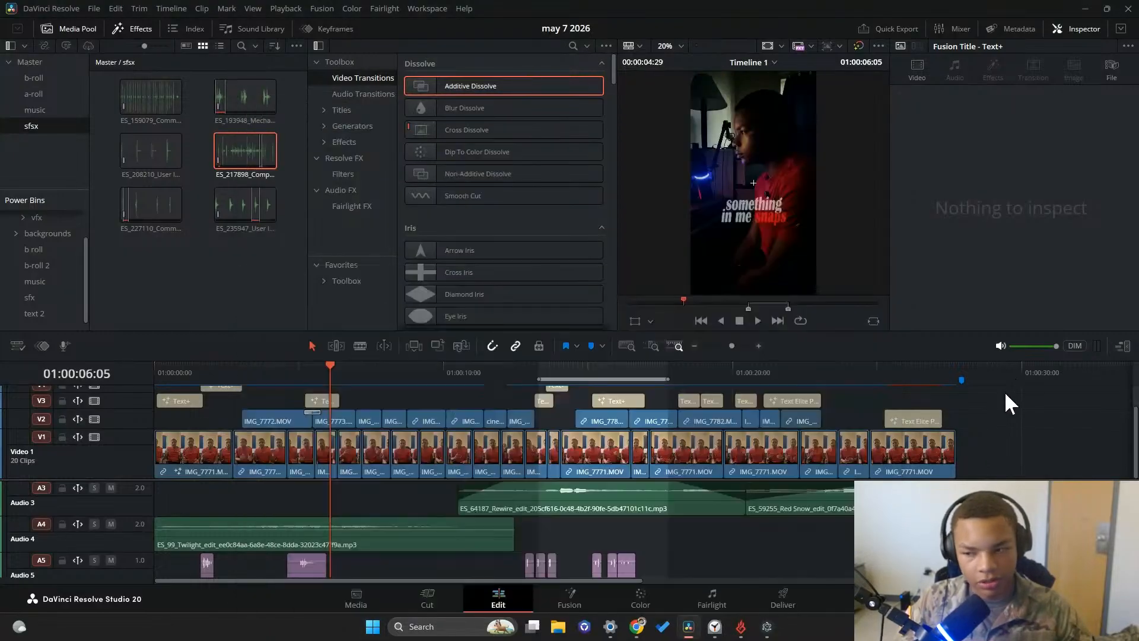
Find the "avoiding" caption at 01:00:13:12 and change its text color to yellow
left_click_drag(336, 369, 525, 379)
left_click(757, 321)
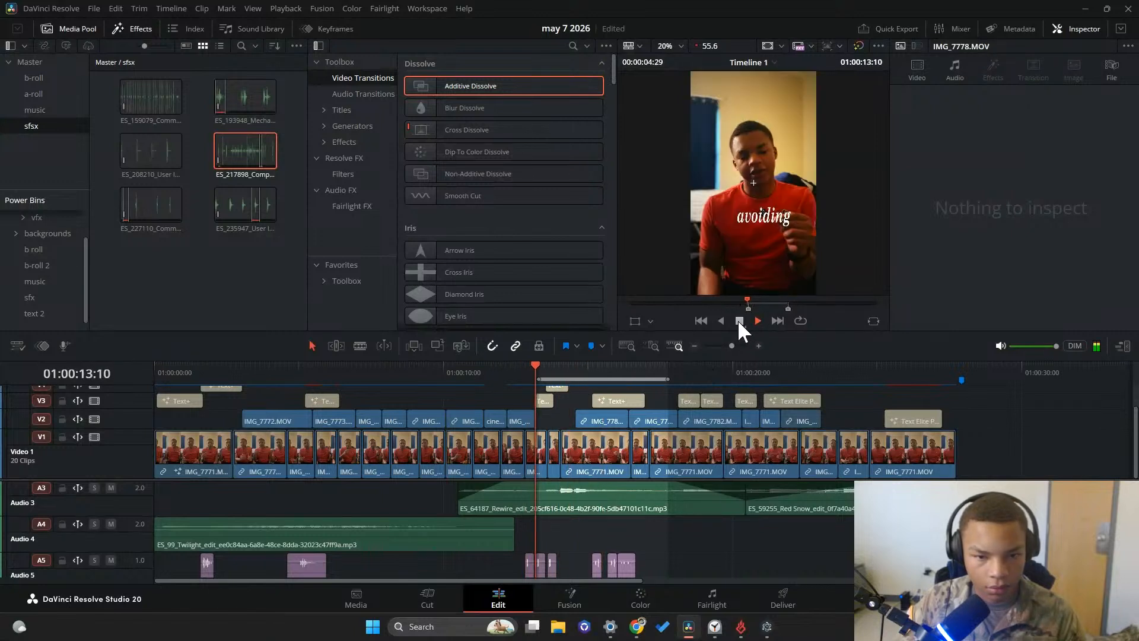
left_click_drag(567, 367, 536, 368)
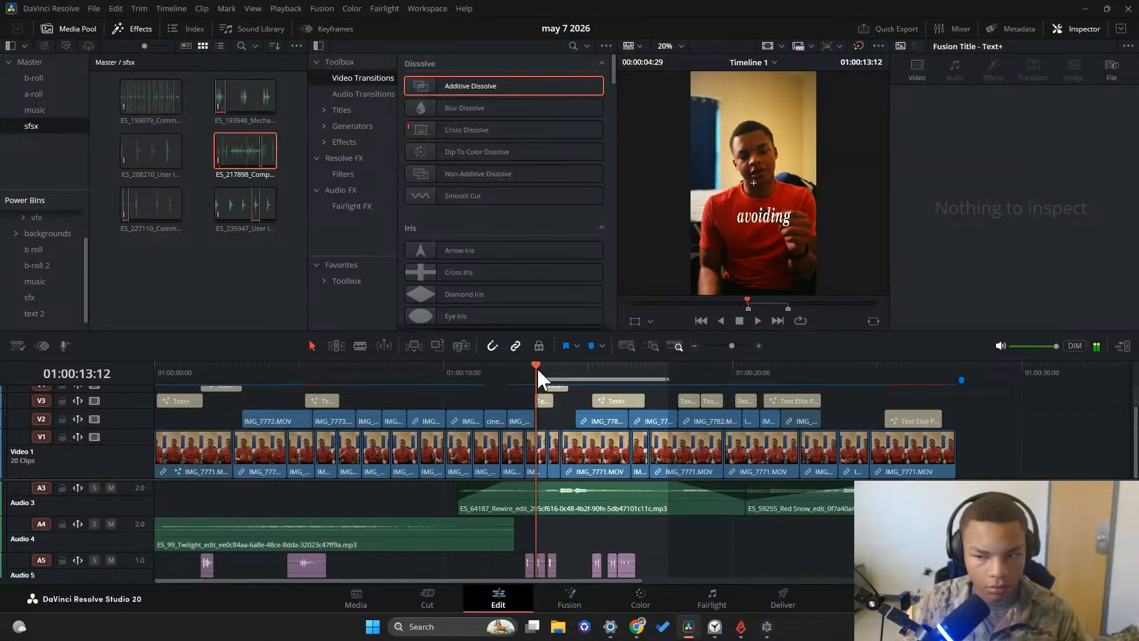
left_click(543, 401)
left_click(1015, 289)
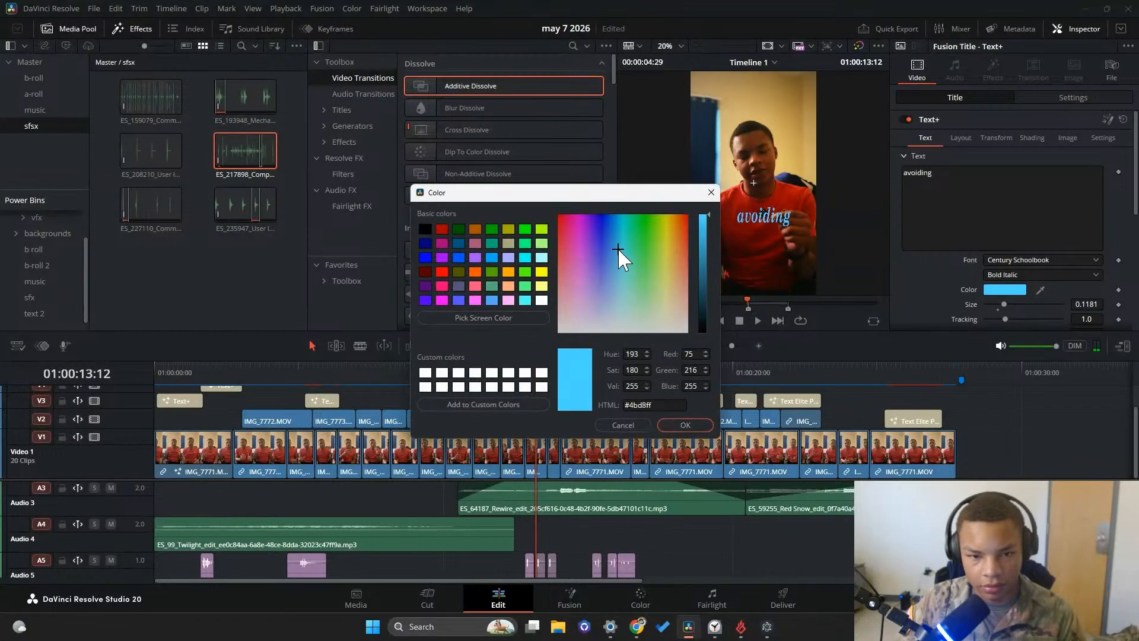
left_click_drag(618, 248, 670, 230)
left_click(685, 425)
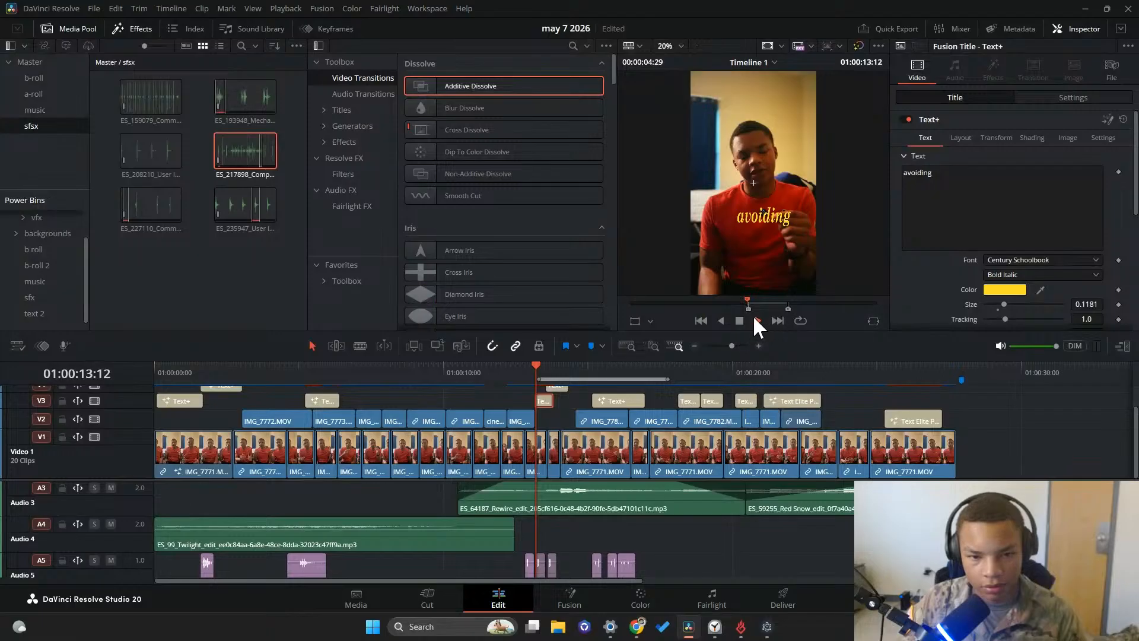
Play back the recolored "avoiding" caption and the following section up to the "they act according" caption
left_click(754, 318)
left_click(544, 368)
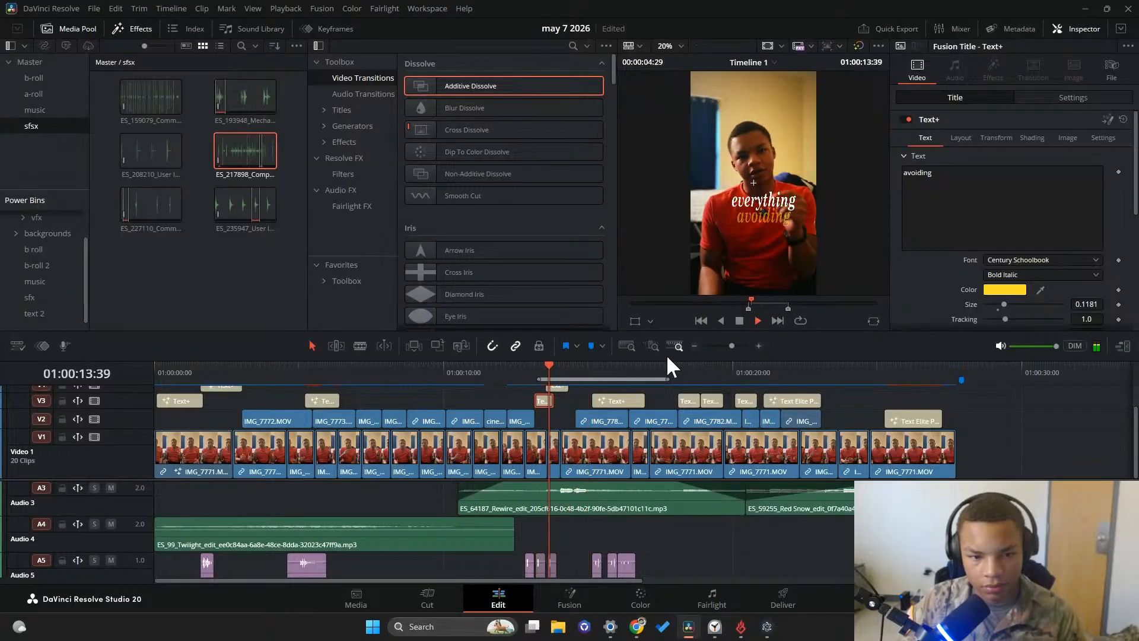
left_click(733, 321)
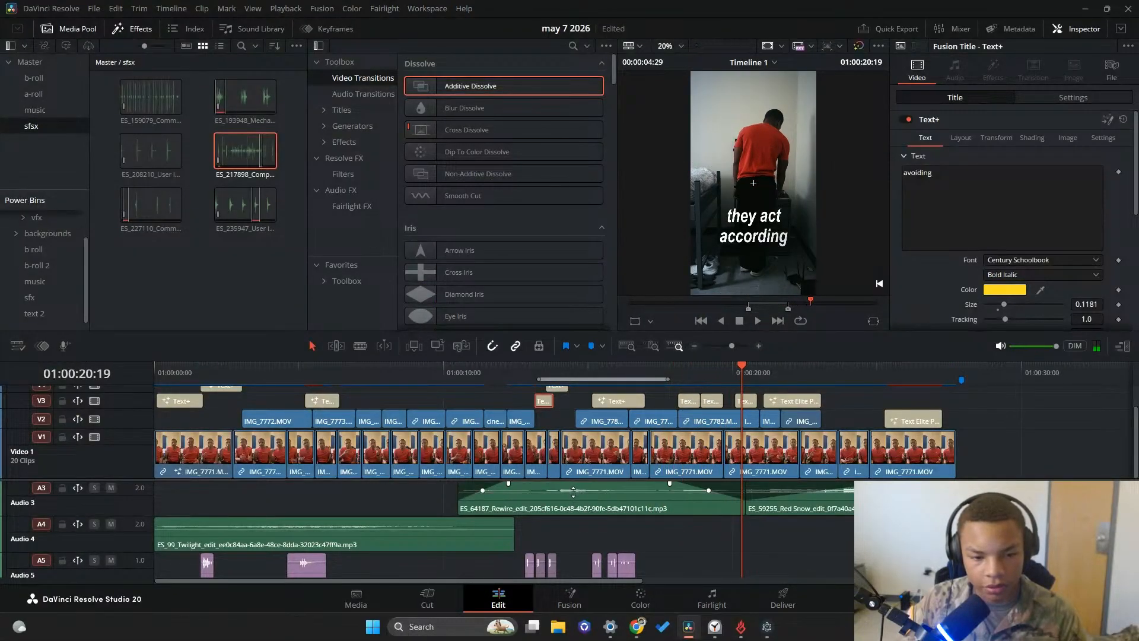
Check the volume settings of the Red Snow, Rewire and Twilight music clips, and return the playhead to the timeline start
left_click(836, 489)
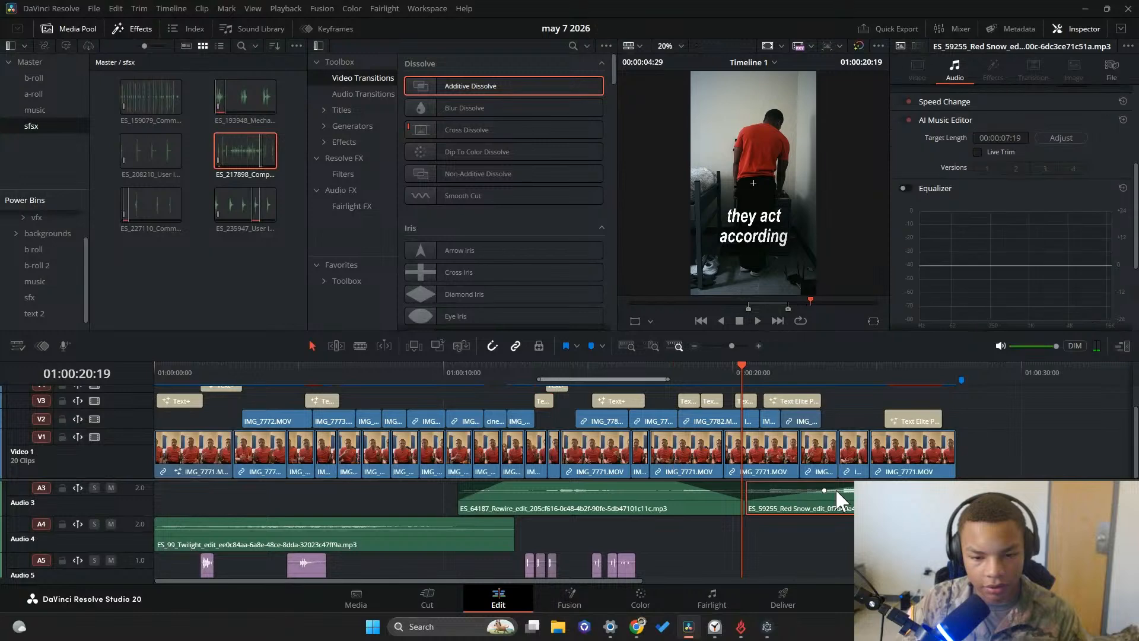
scroll(990, 205, "up", 5)
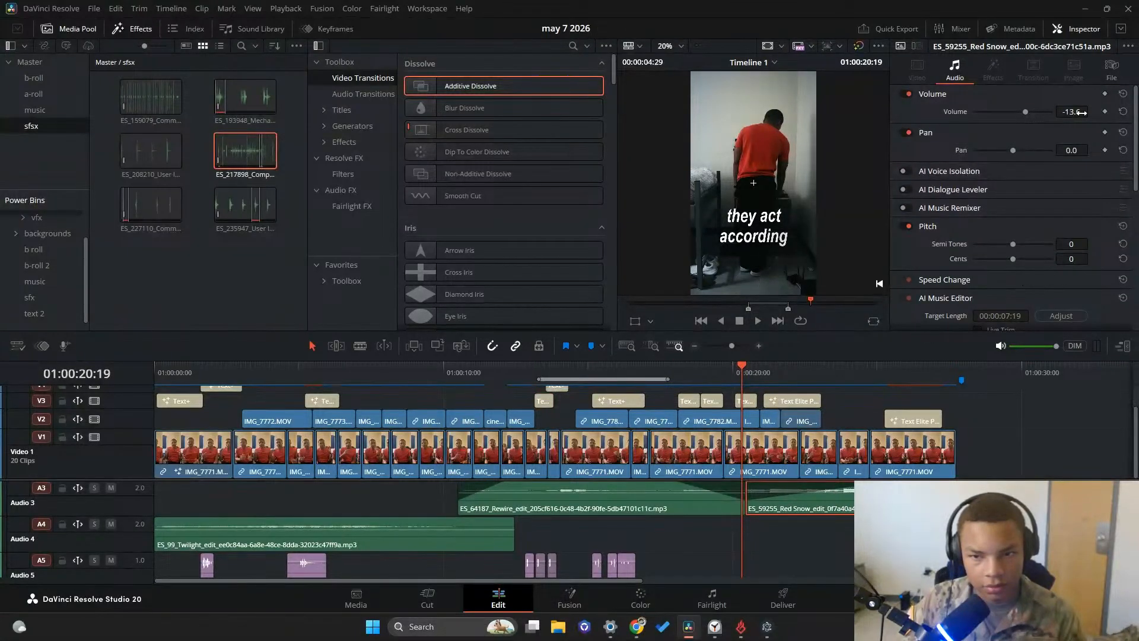
left_click(700, 512)
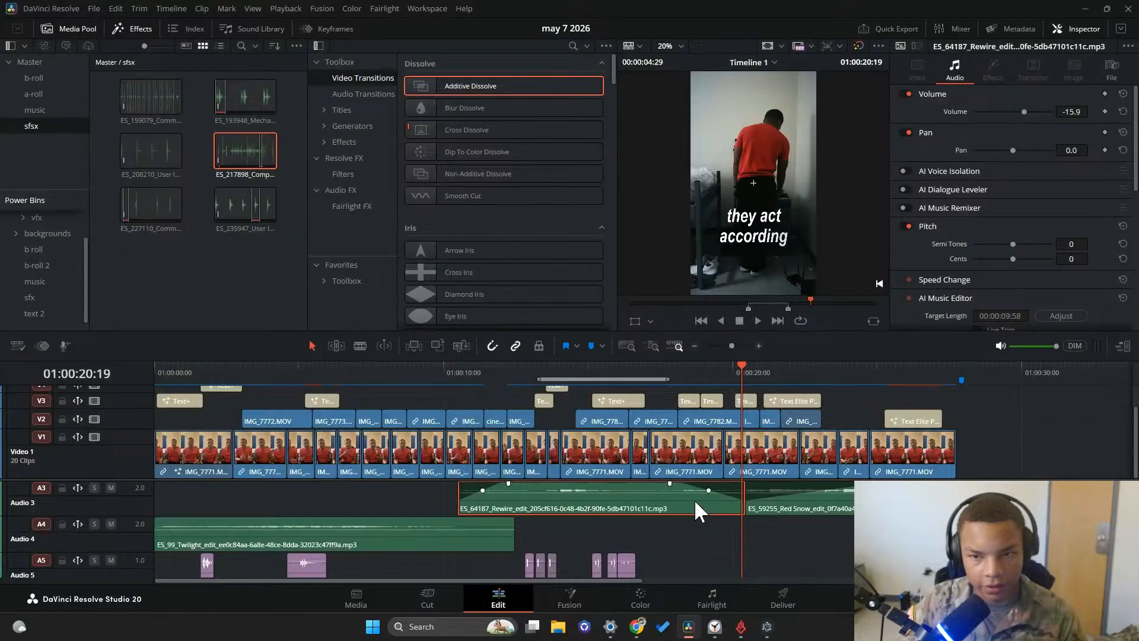
left_click(394, 545)
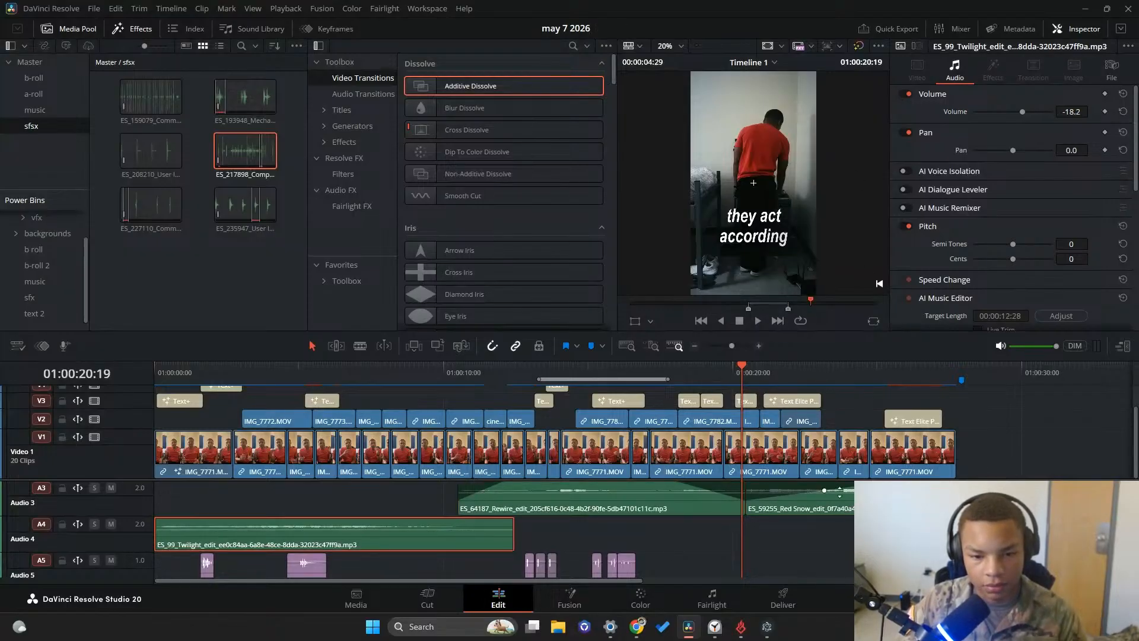
left_click_drag(741, 370, 153, 415)
scroll(204, 502, "up", 3)
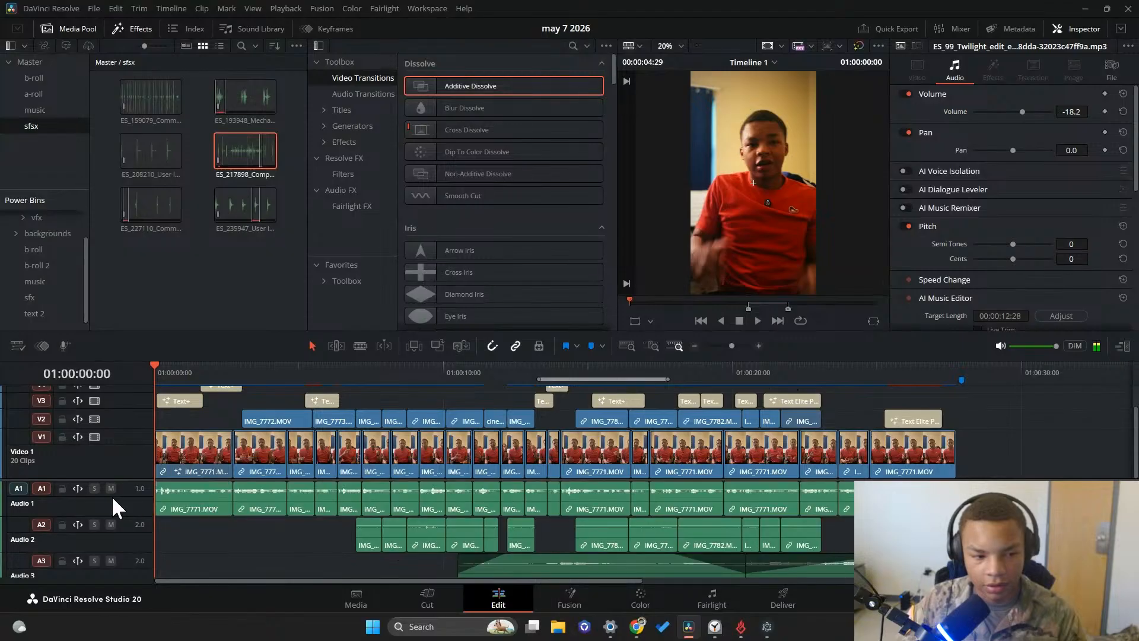
Check the Audio 1 track's volume level and play back the opening seconds of the timeline
left_click(139, 508)
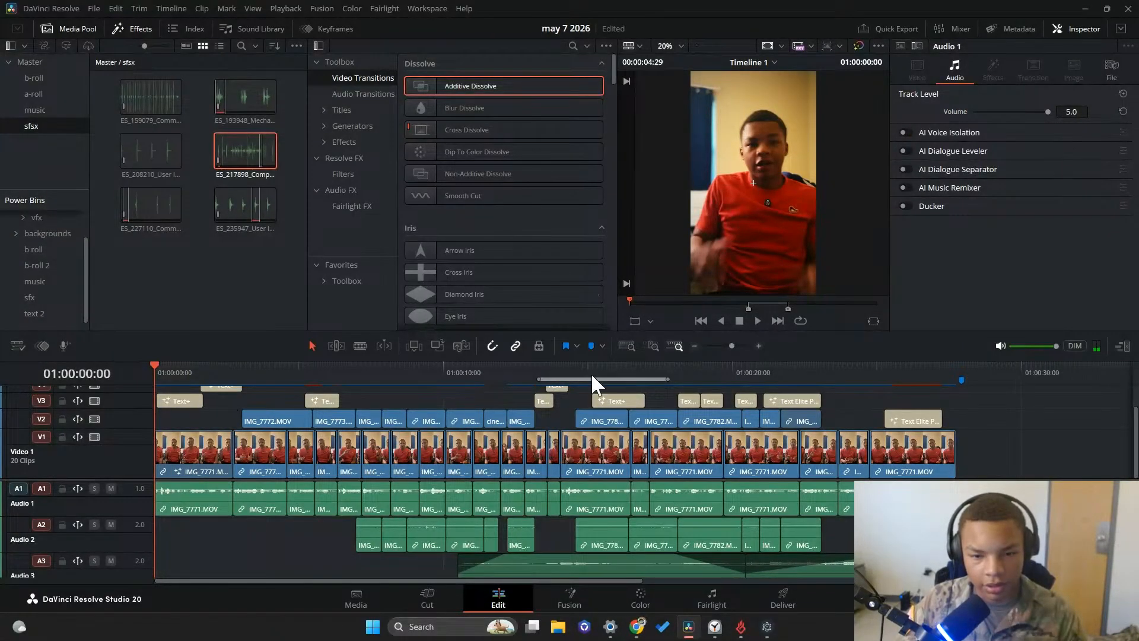
left_click(755, 321)
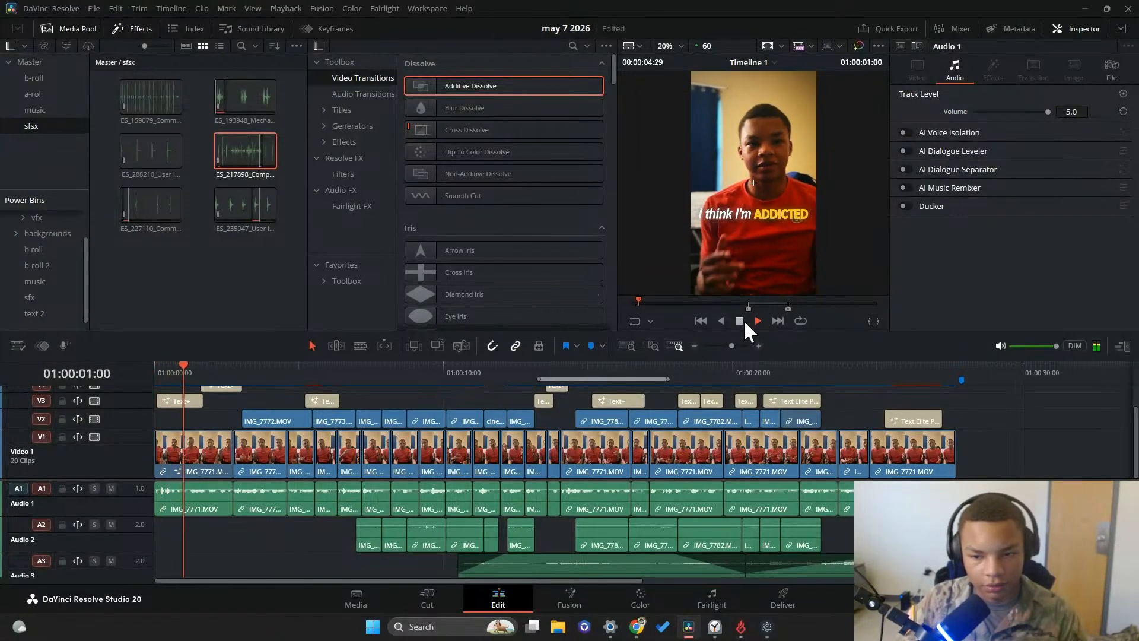
left_click(742, 320)
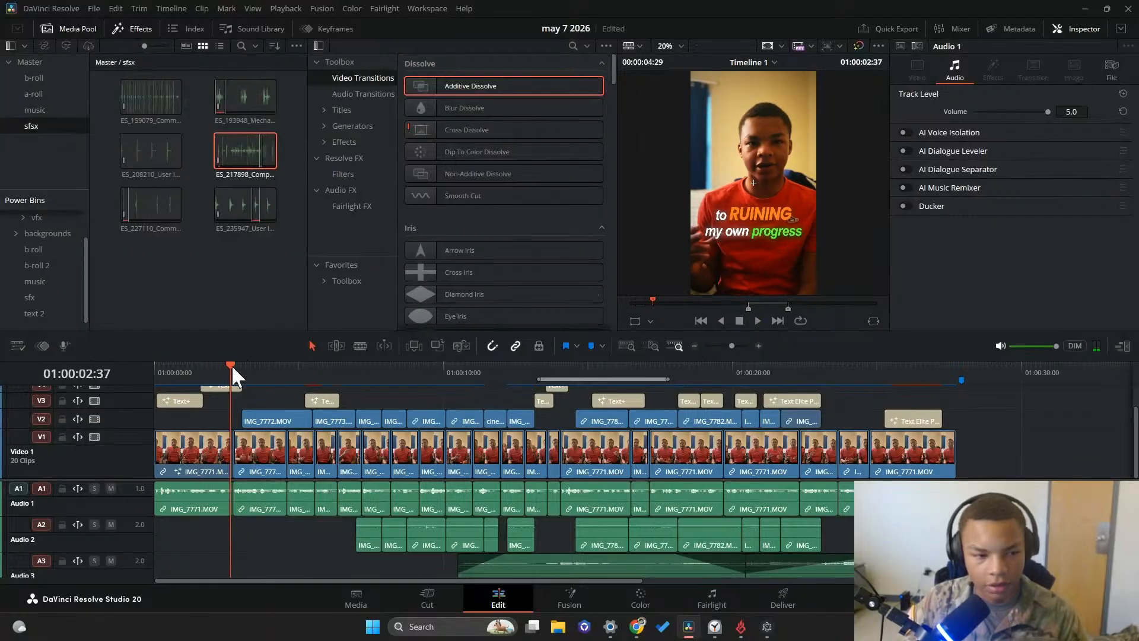
left_click_drag(231, 368, 175, 369)
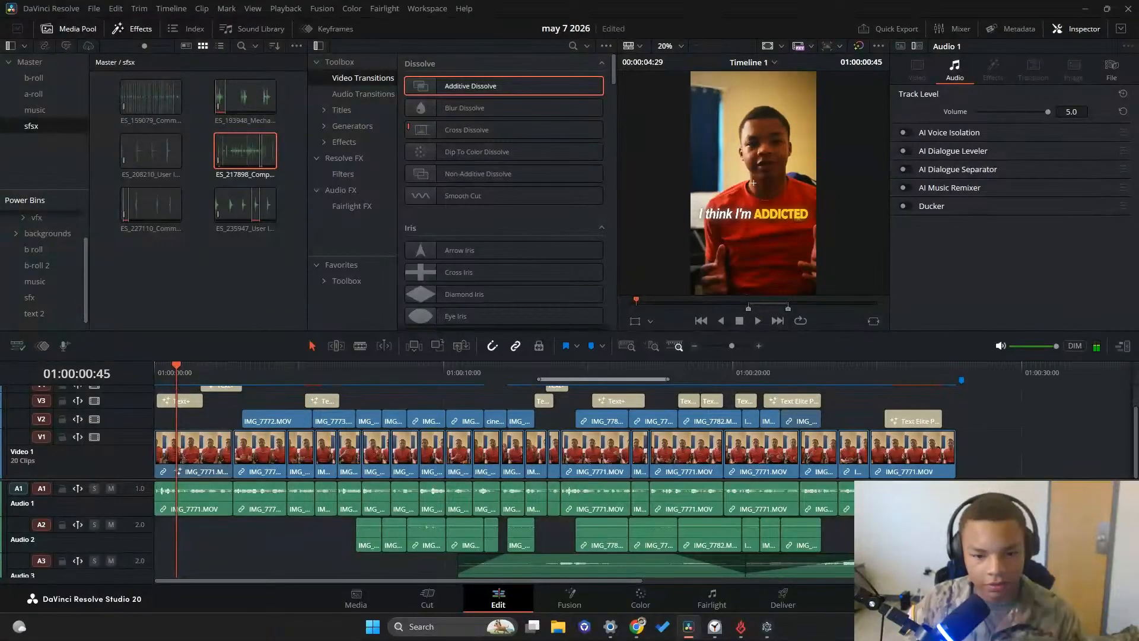
Go to the render settings for Timeline 1, clear the export's file name, and switch to the browser
left_click(777, 616)
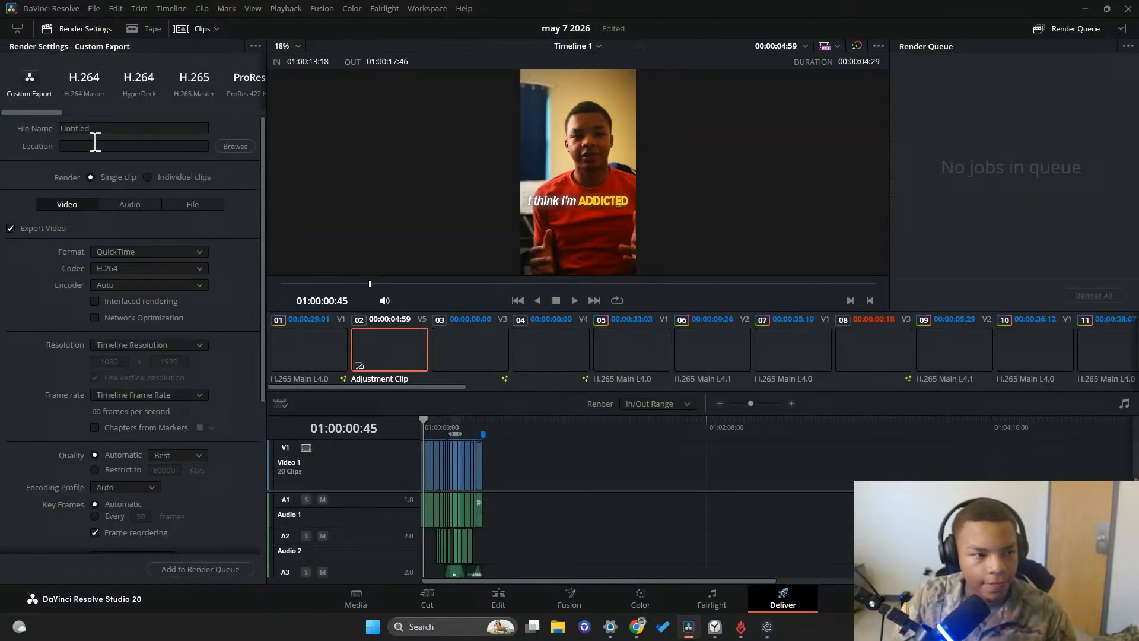
left_click_drag(111, 125, 1, 126)
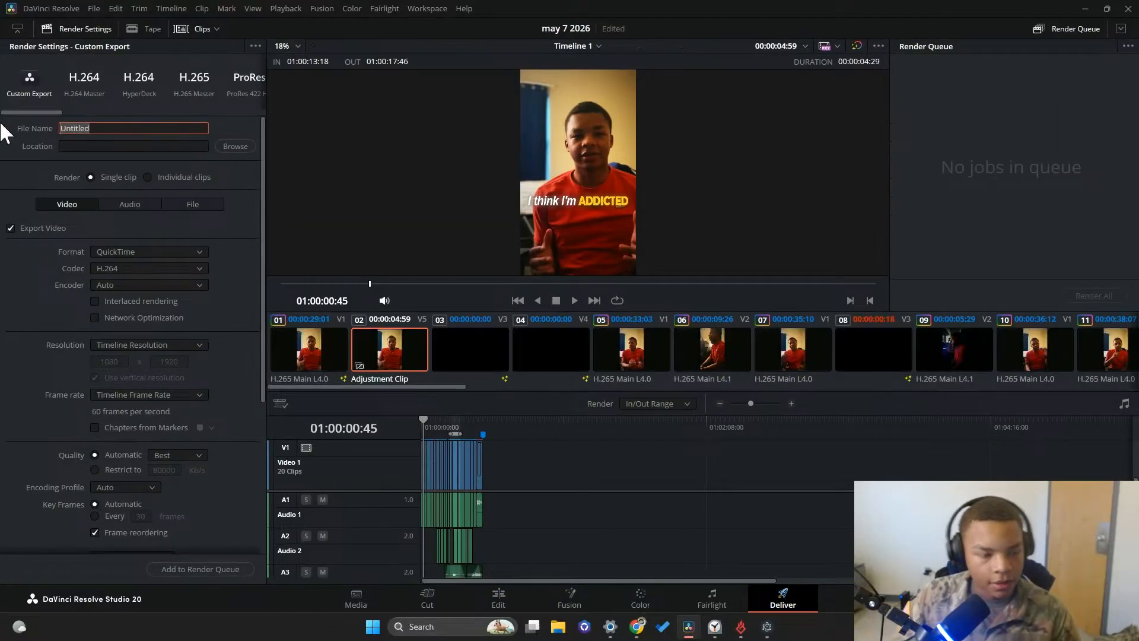
key("BackSpace")
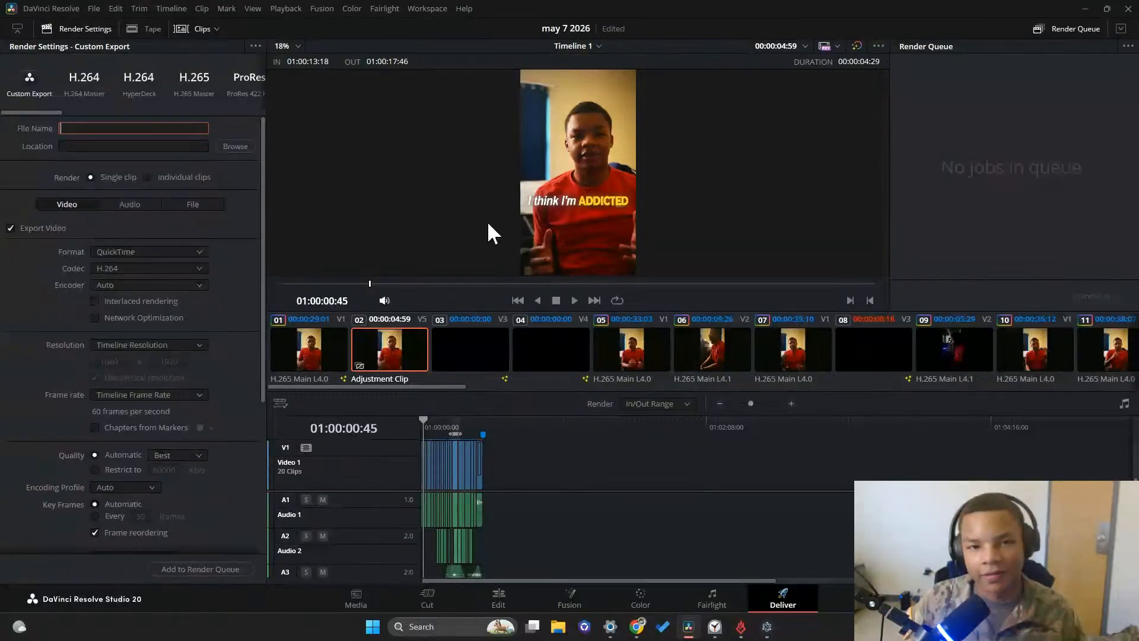
key("alt+Tab")
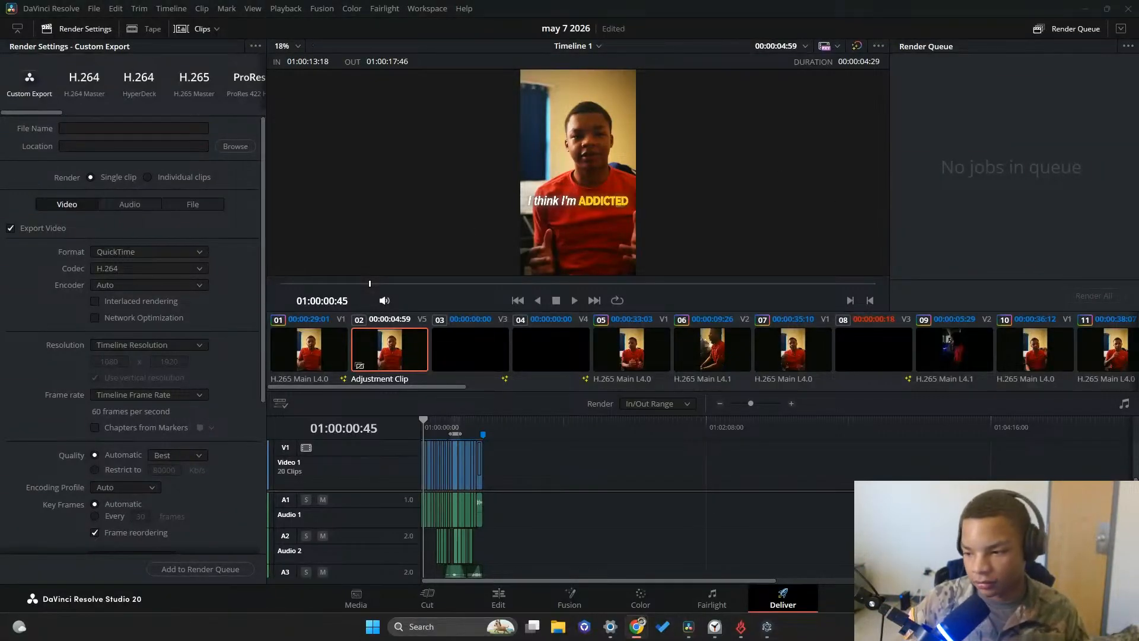